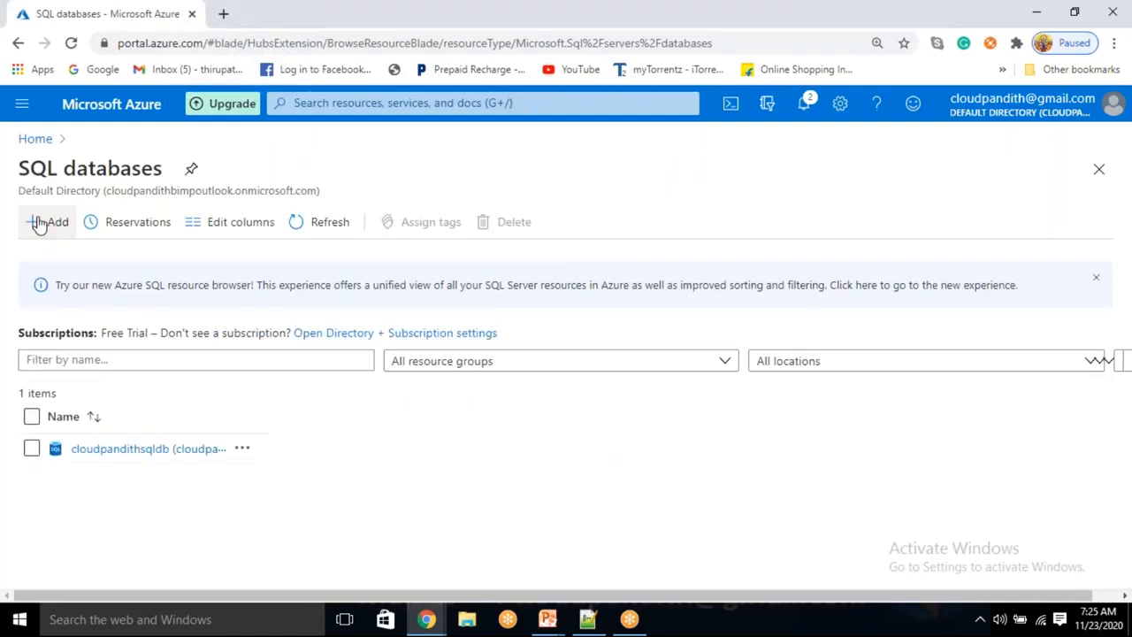
Start a new SQL database and create a resource group named cloudpandith-BI-Master-Program1 for it
{"action": "left_click", "coordinate": [38, 225]}
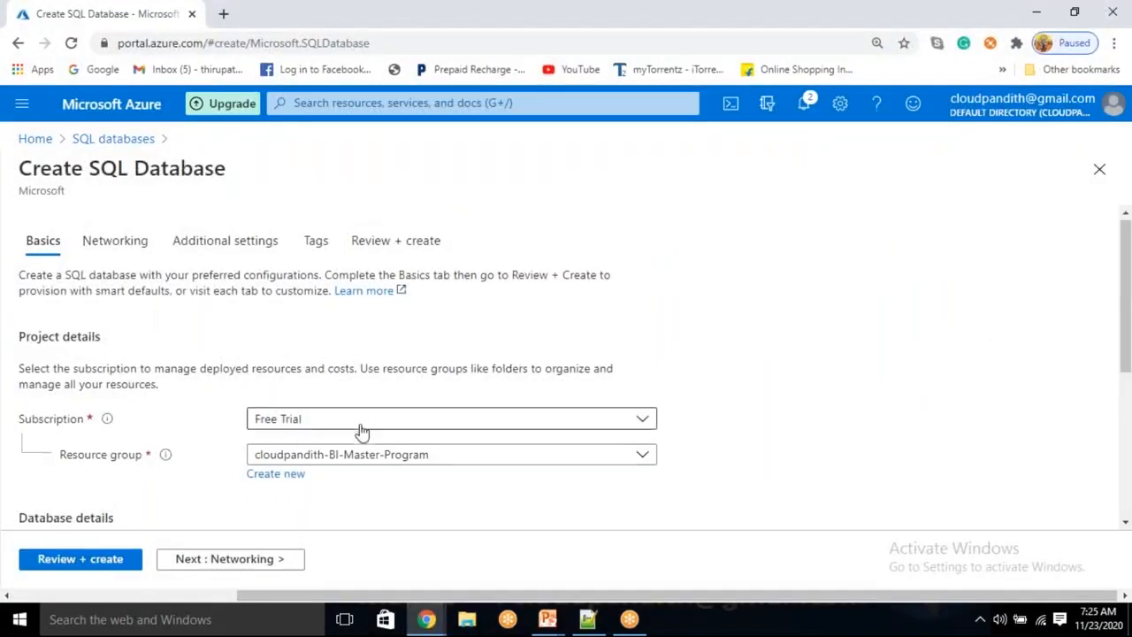
{"action": "scroll", "coordinate": [345, 424], "scroll_direction": "down", "scroll_amount": 1}
{"action": "left_click", "coordinate": [283, 392]}
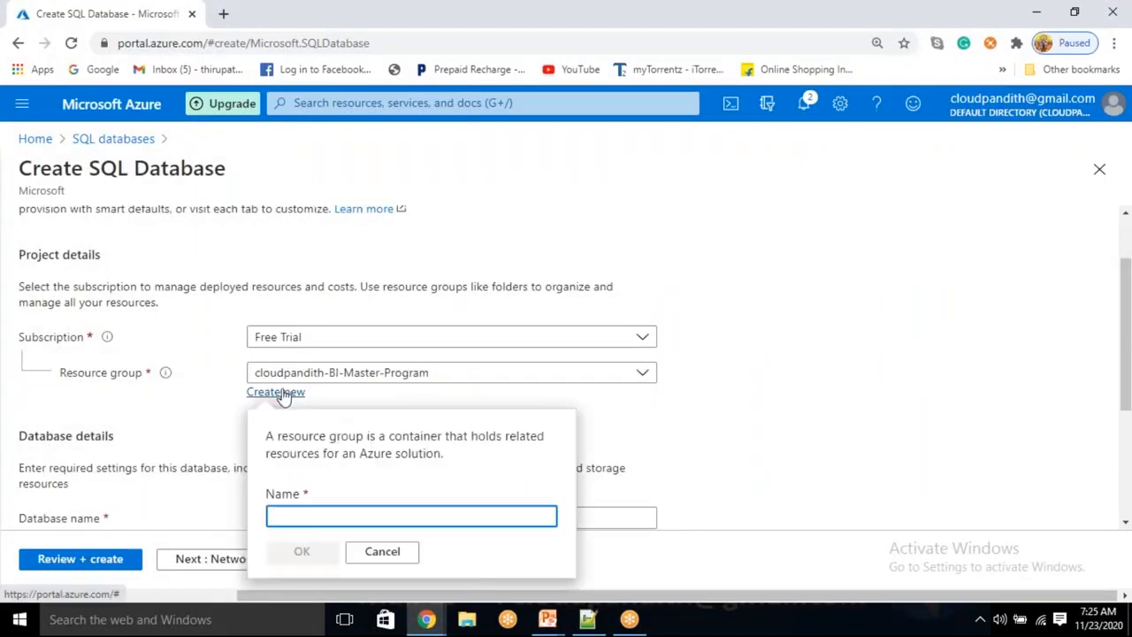
{"action": "type", "text": "cloudpandith-BI-M"}
{"action": "key", "text": "BackSpace"}
{"action": "key", "text": "BackSpace"}
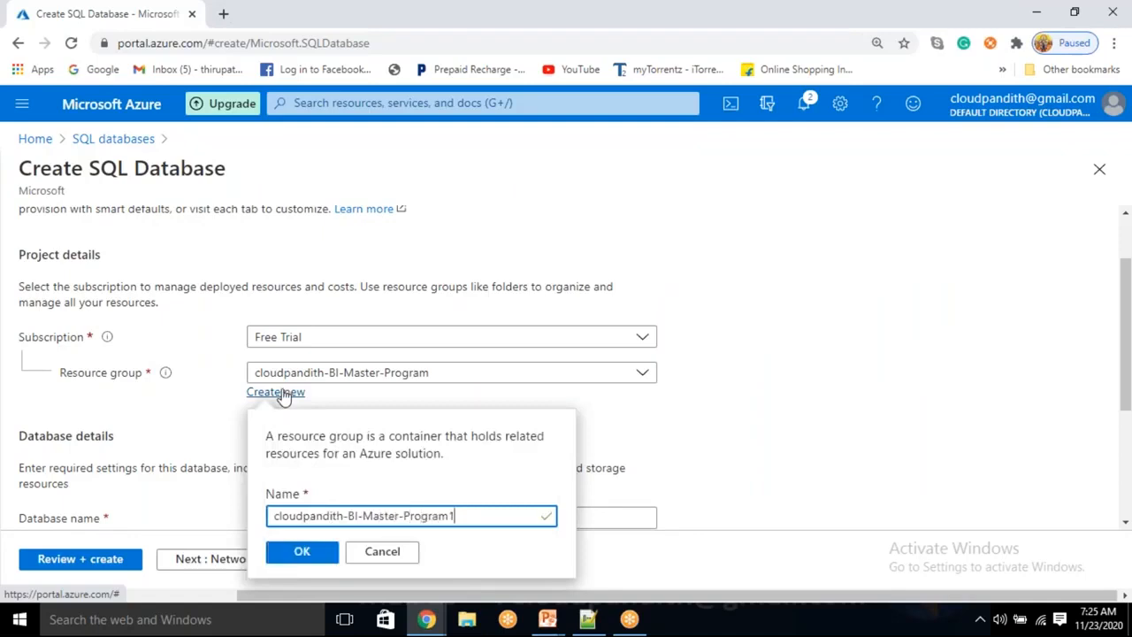
{"action": "left_click", "coordinate": [307, 551]}
Name the new database cloudpandithsqldbinc in its database details
{"action": "scroll", "coordinate": [298, 460], "scroll_direction": "down", "scroll_amount": 2}
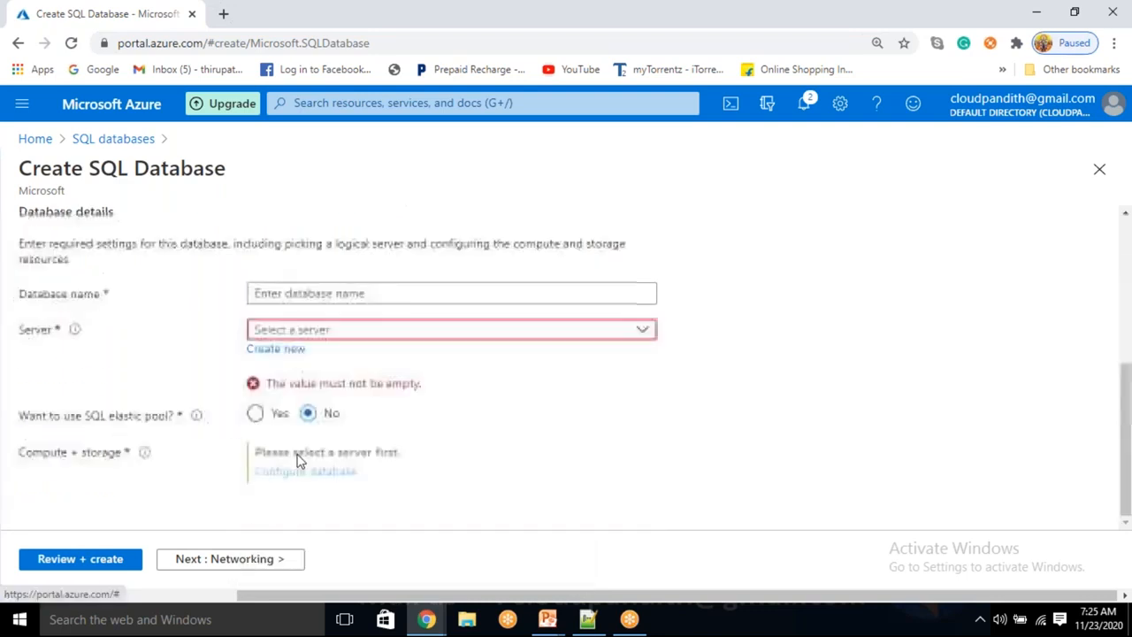
{"action": "left_click", "coordinate": [292, 293]}
{"action": "type", "text": "cloudpandith"}
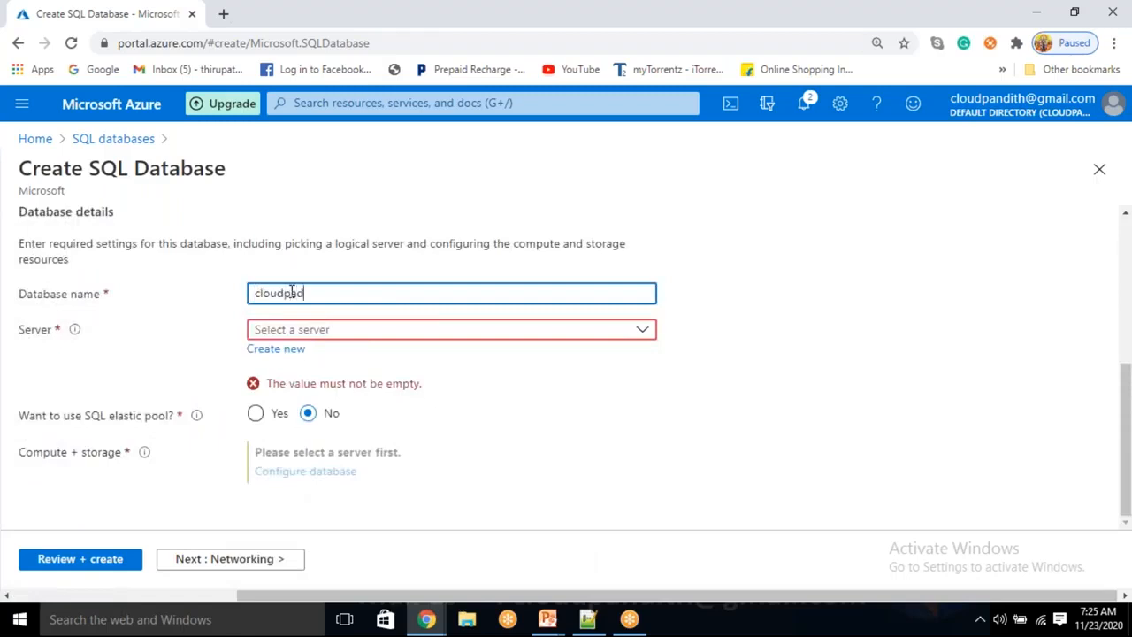
{"action": "key", "text": "BackSpace"}
{"action": "type", "text": "ndithsqldbinc"}
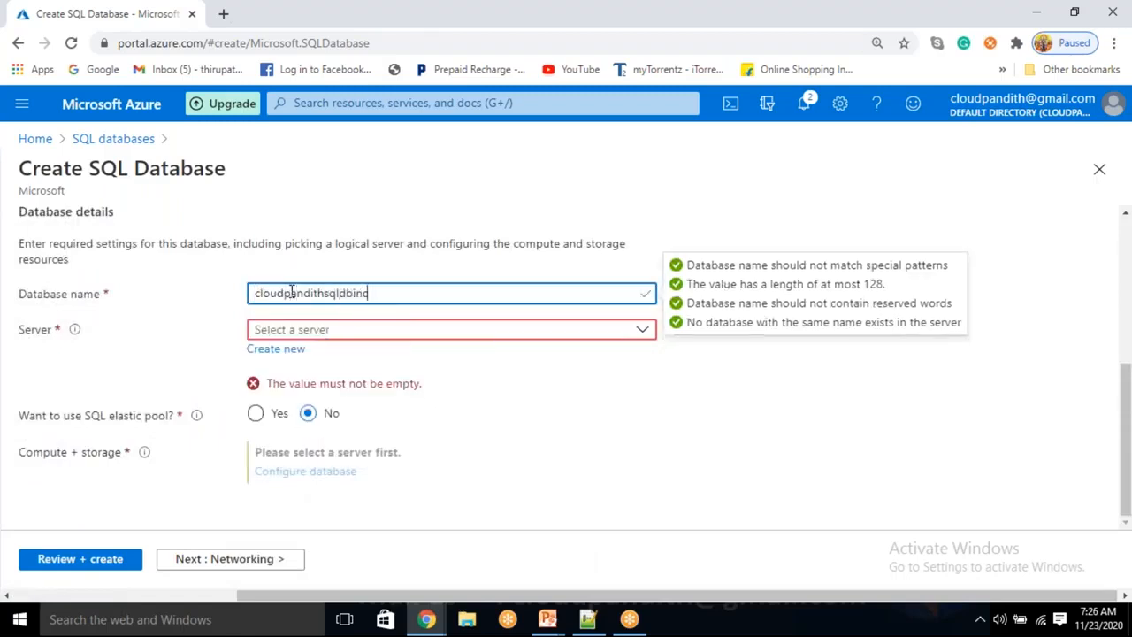
Start a new server for the database, name it cloudpandithsqlserverinc and enter the server admin login
{"action": "left_click", "coordinate": [275, 348]}
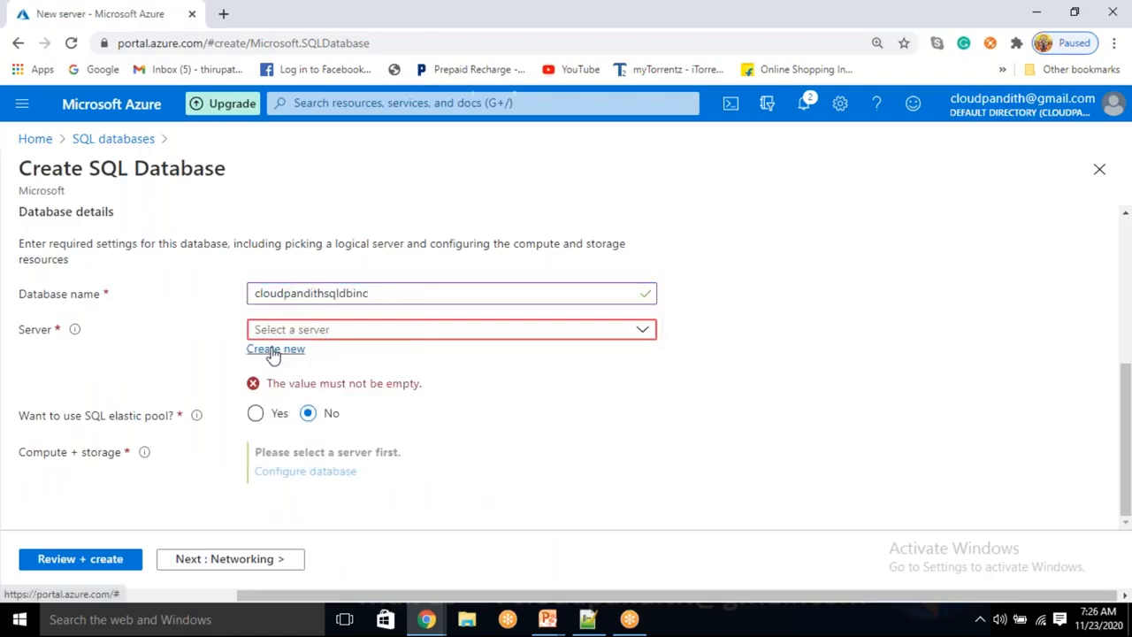
{"action": "type", "text": "cloudpa"}
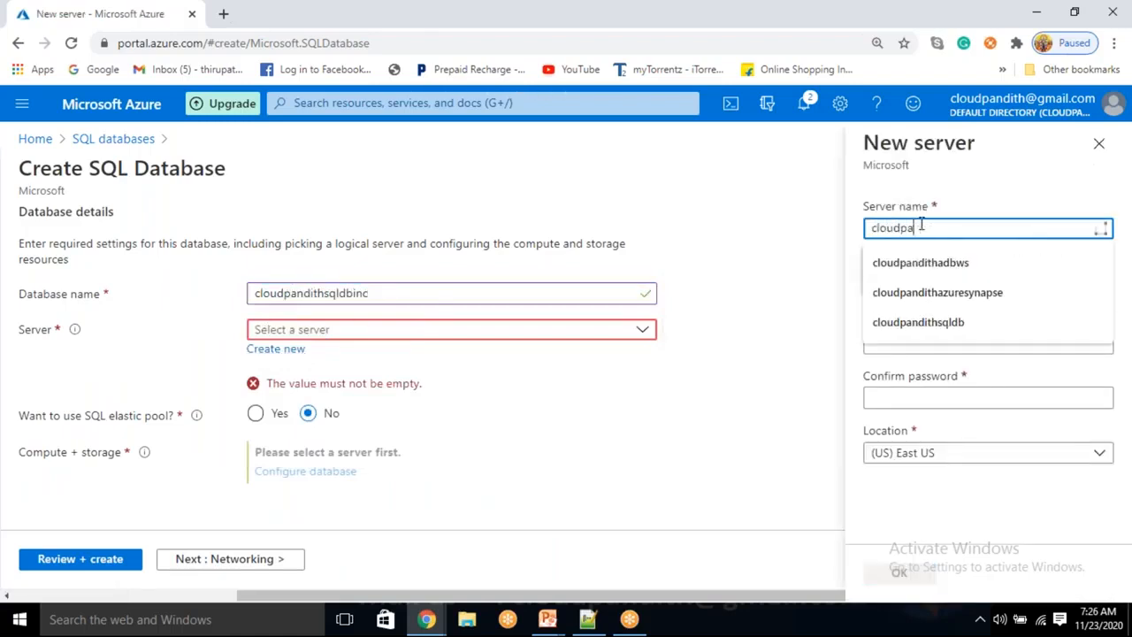
{"action": "type", "text": "ndithsqlserverinc"}
{"action": "key", "text": "Tab"}
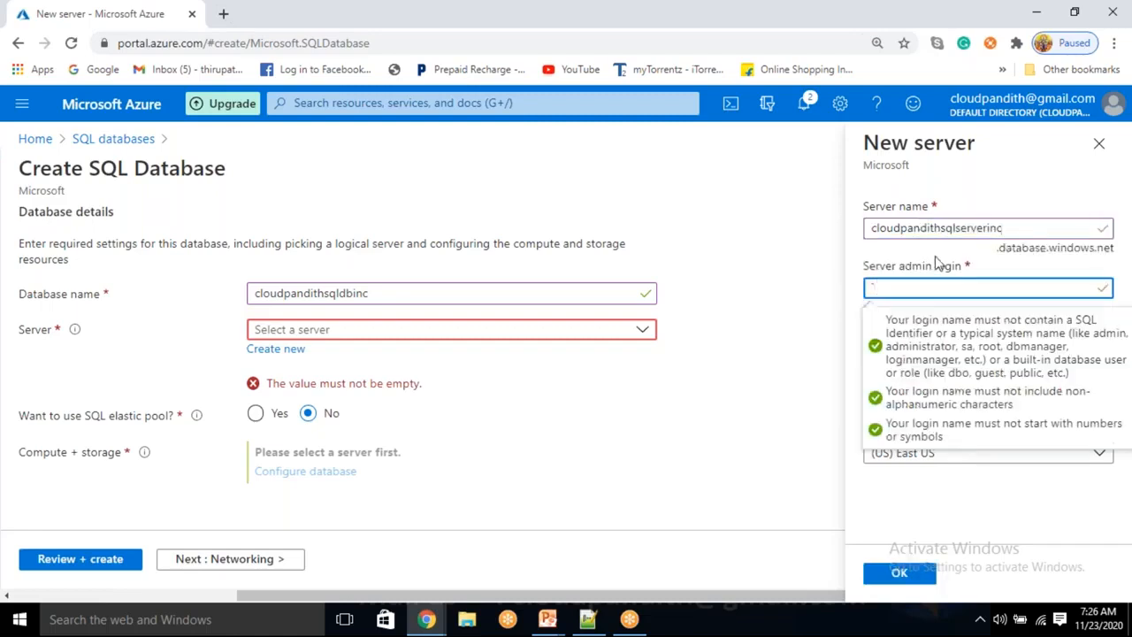
{"action": "type", "text": "mallaiah"}
{"action": "key", "text": "Tab"}
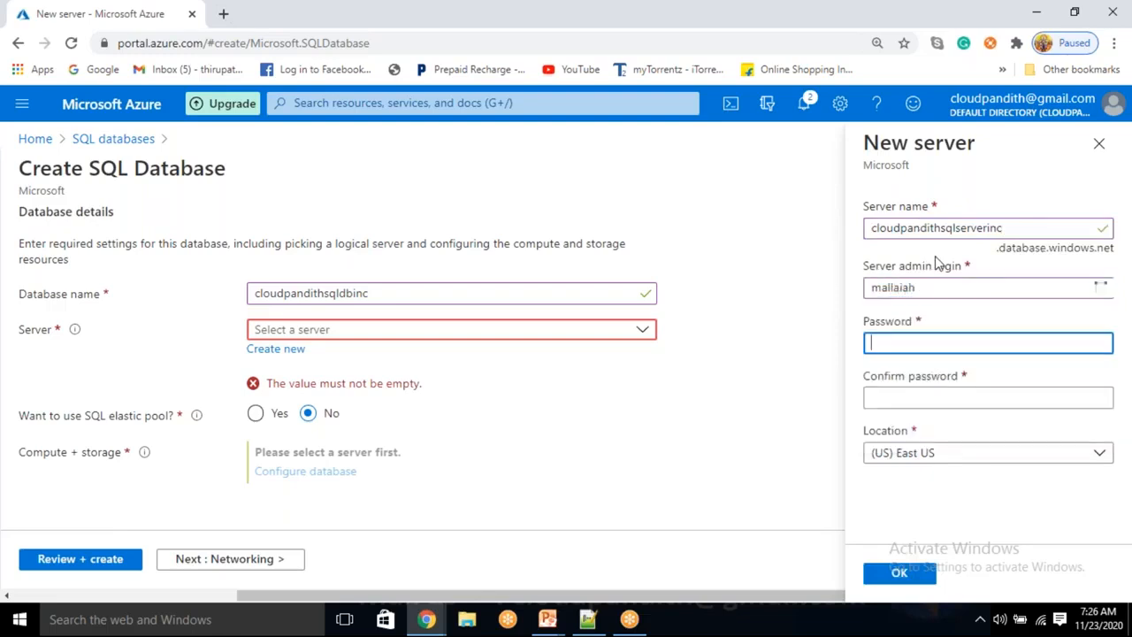
Enter and confirm the server admin password, and accept the new server in the (US) East US location
{"action": "type", "text": "•••••"}
{"action": "key", "text": "BackSpace"}
{"action": "key", "text": "BackSpace"}
{"action": "type", "text": "••••••••••"}
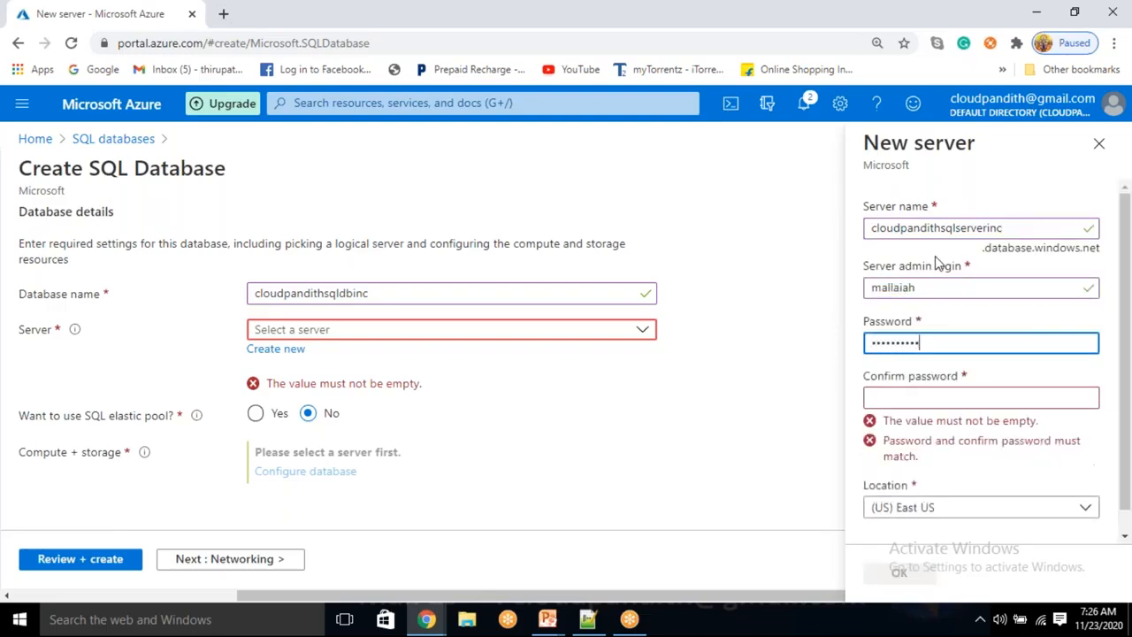
{"action": "type", "text": "••"}
{"action": "key", "text": "Tab"}
{"action": "type", "text": "••"}
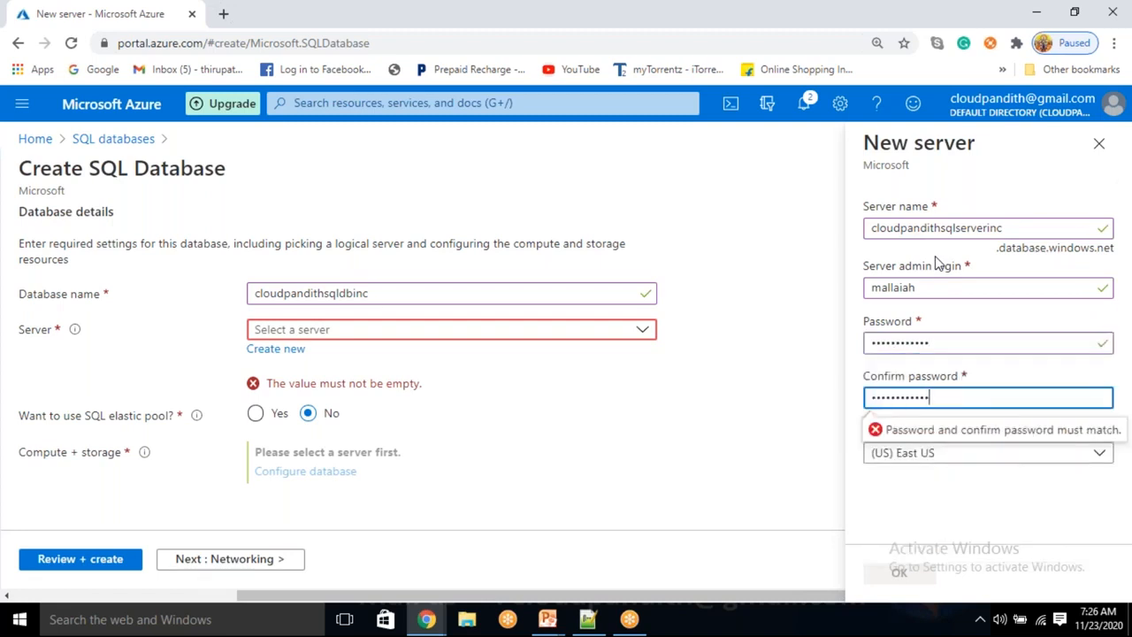
{"action": "left_click", "coordinate": [905, 258]}
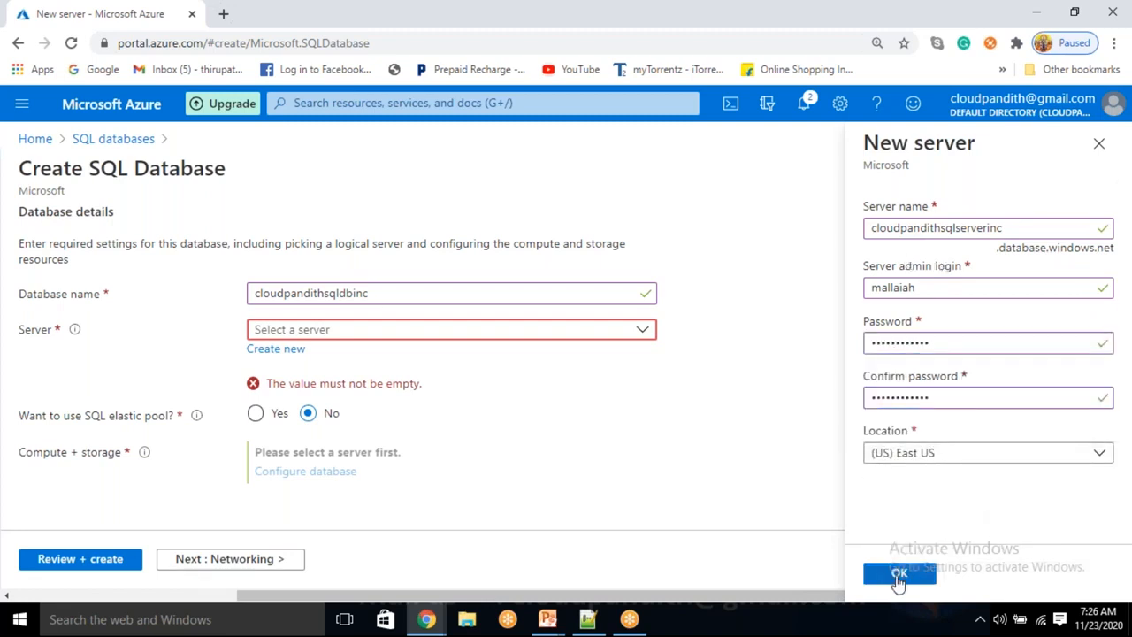
{"action": "left_click", "coordinate": [899, 574]}
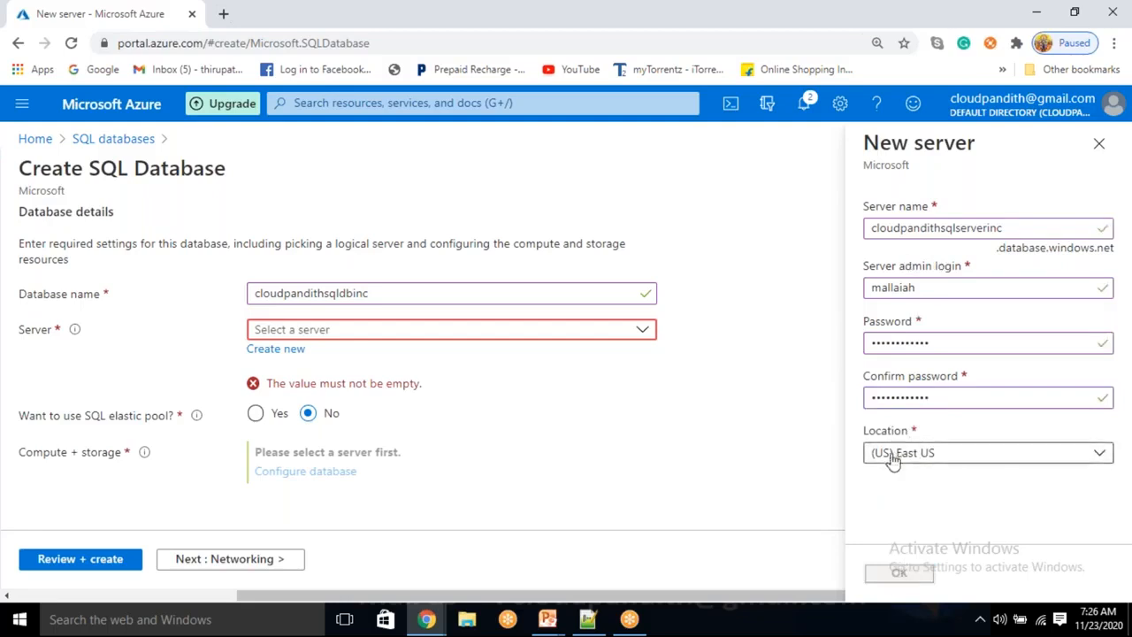
Review the SQL database configuration and submit it for creation
{"action": "left_click", "coordinate": [83, 559]}
{"action": "left_click", "coordinate": [81, 559]}
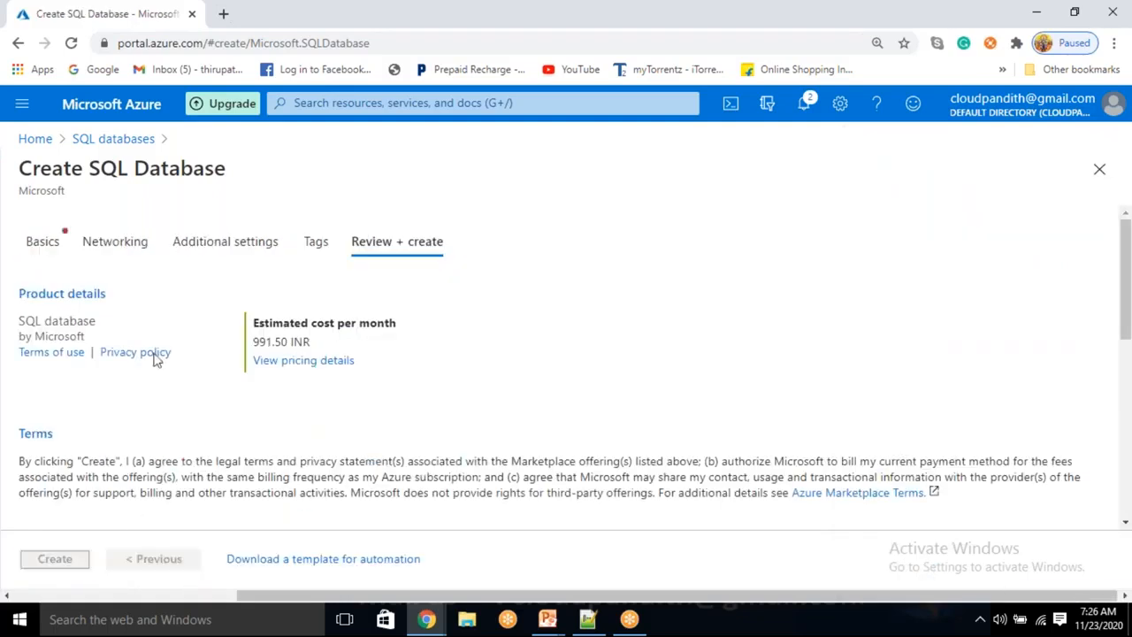
Open the Azure portal in a new browser tab and start creating a storage account
{"action": "left_click", "coordinate": [223, 13]}
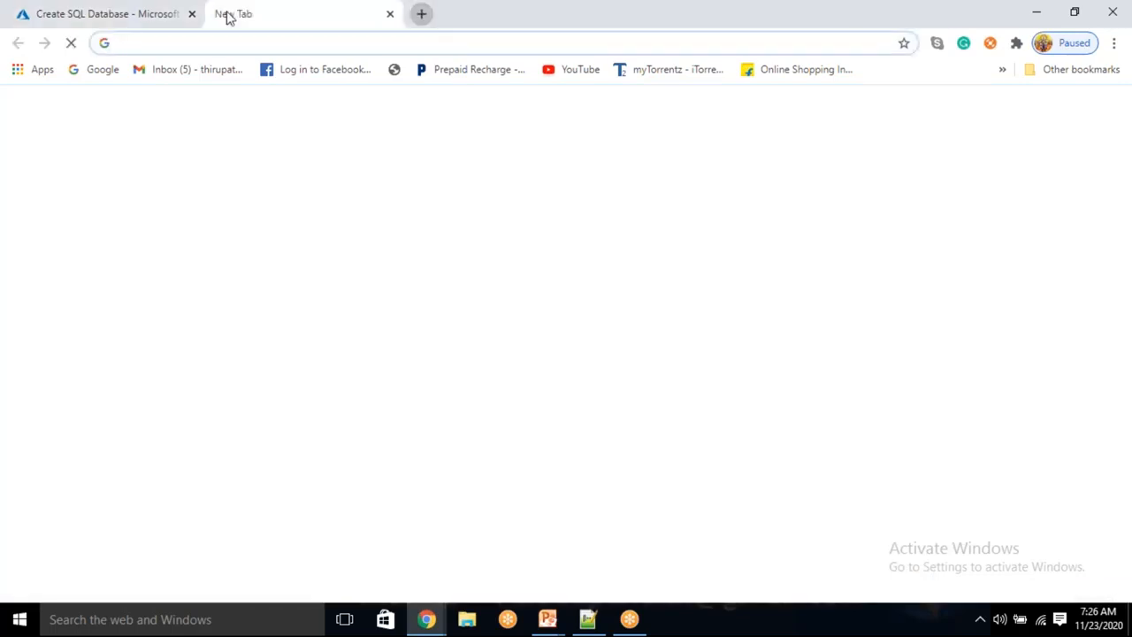
{"action": "type", "text": "POR"}
{"action": "key", "text": "Return"}
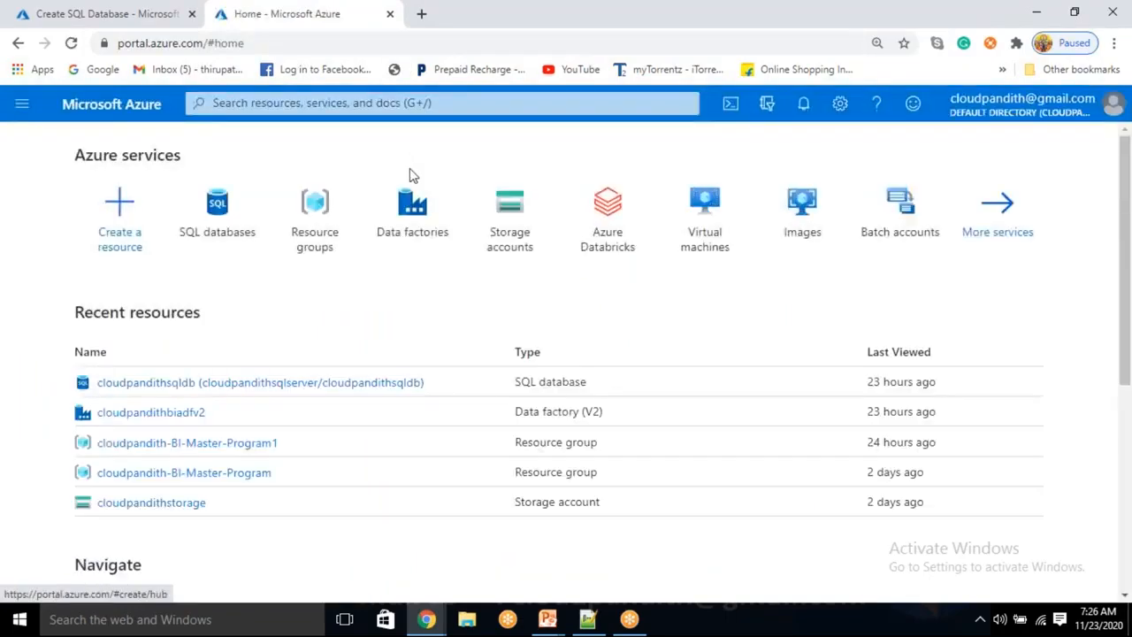
{"action": "left_click", "coordinate": [509, 215]}
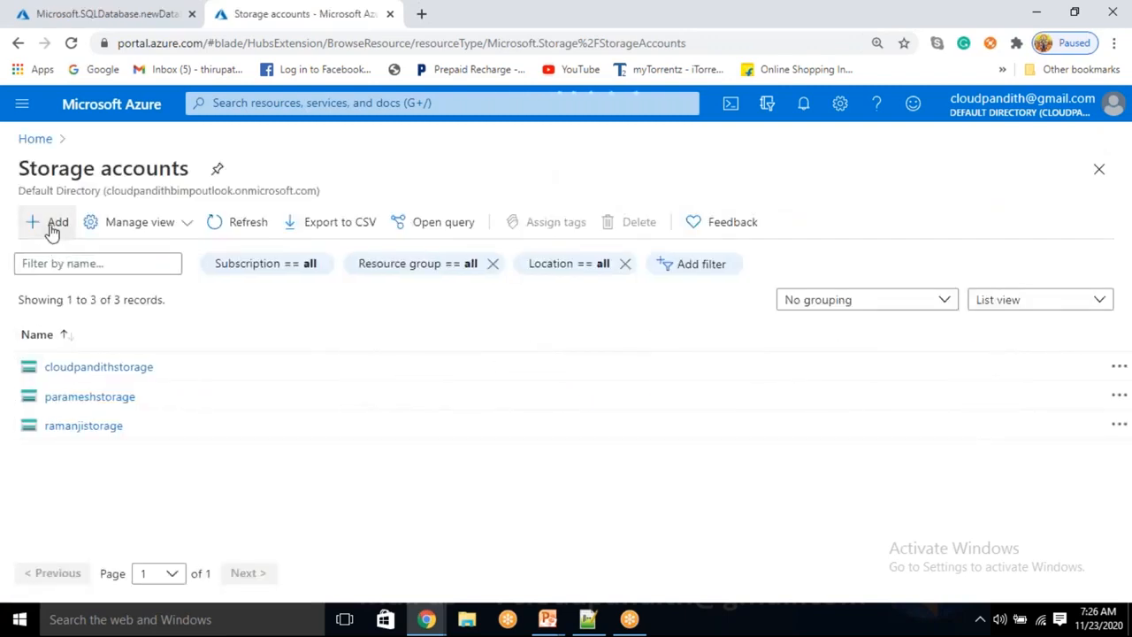
{"action": "left_click", "coordinate": [53, 225]}
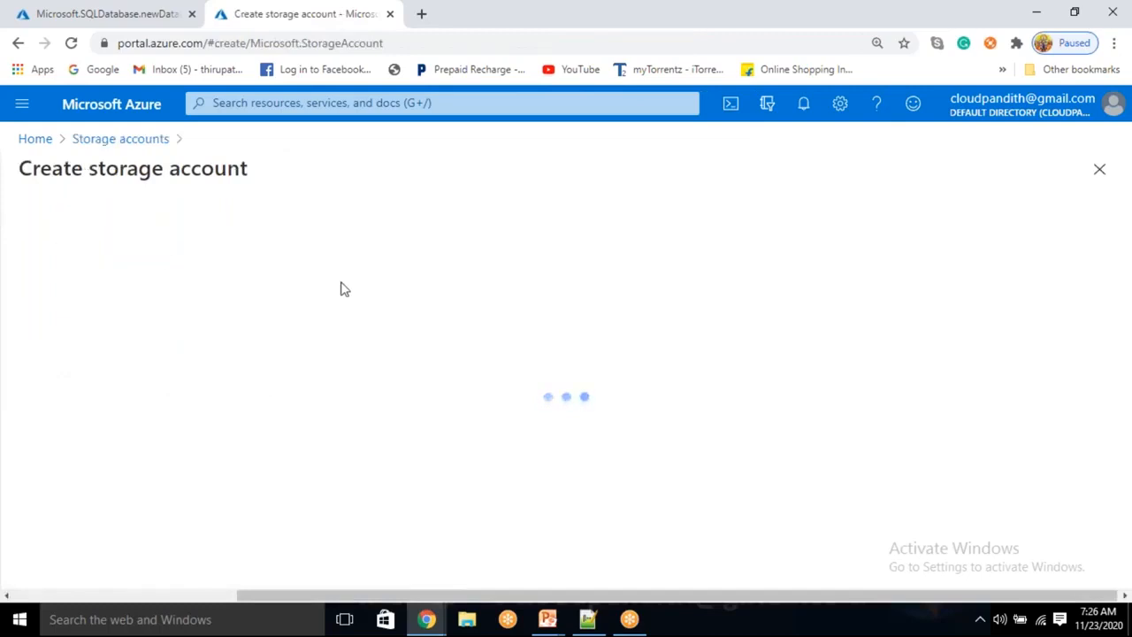
Assign the new storage account to the existing resource group cloudpandith-BI-Master-Program1
{"action": "scroll", "coordinate": [345, 411], "scroll_direction": "down", "scroll_amount": 1}
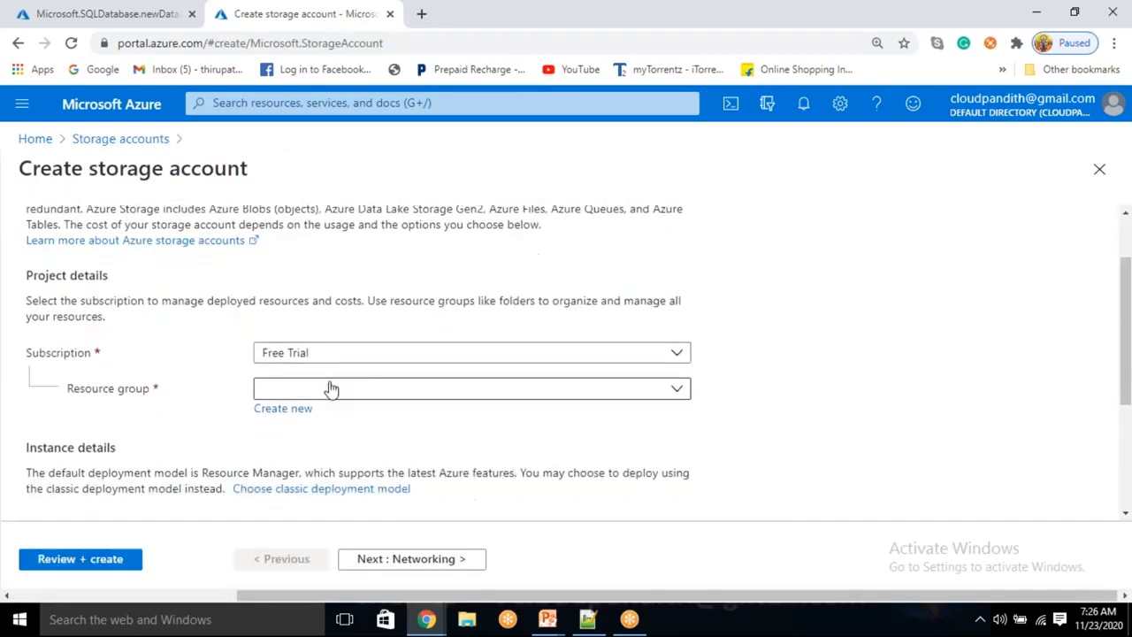
{"action": "left_click", "coordinate": [329, 391]}
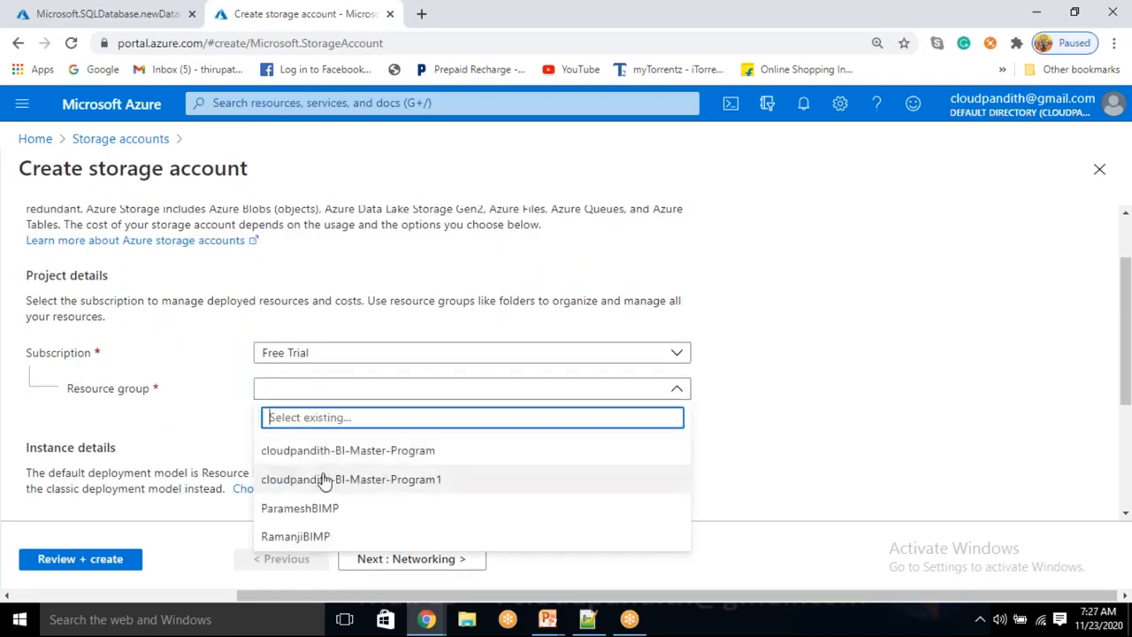
{"action": "left_click", "coordinate": [323, 478]}
Name the storage account cloudpandithstorageinc, then review and create it
{"action": "scroll", "coordinate": [325, 463], "scroll_direction": "down", "scroll_amount": 2}
{"action": "left_click", "coordinate": [316, 324]}
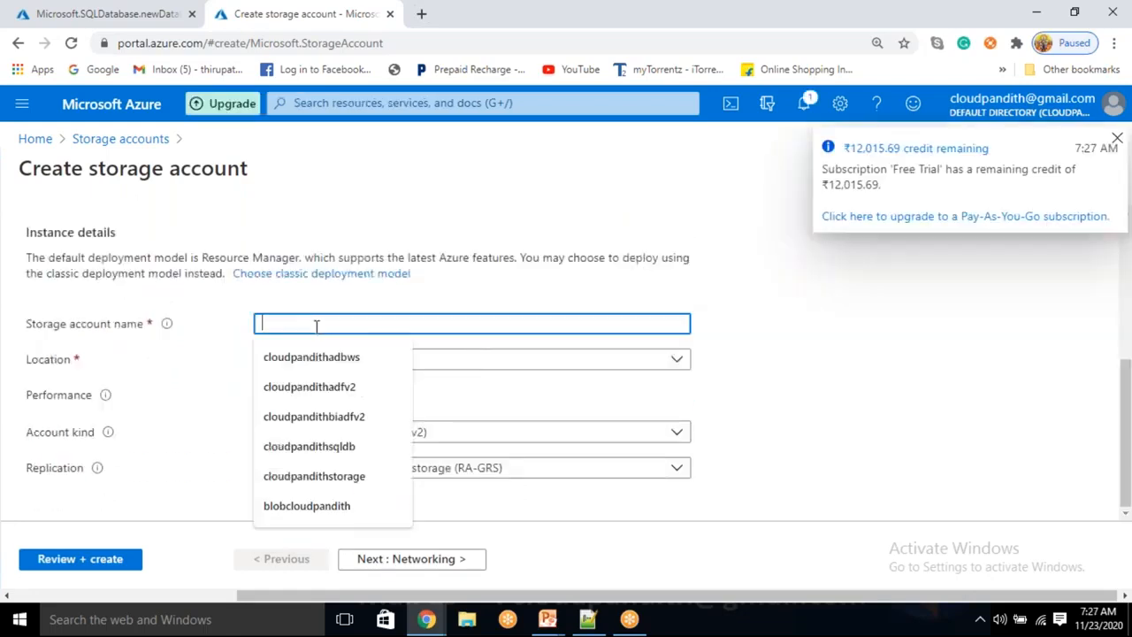
{"action": "type", "text": "CLO"}
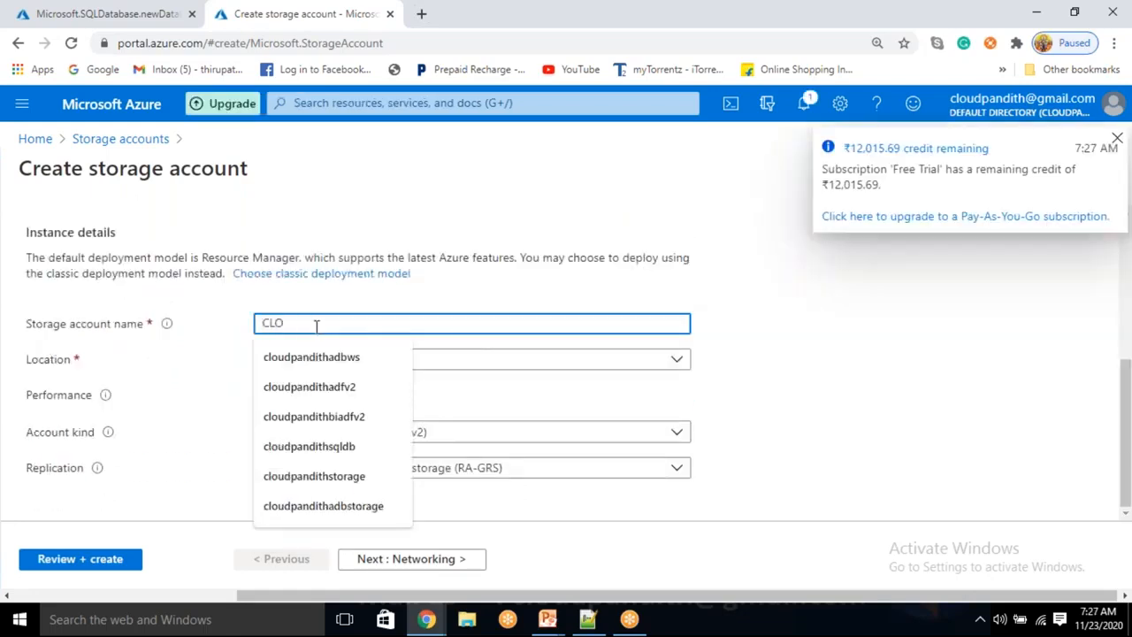
{"action": "type", "text": "loudpandithstoragei9n"}
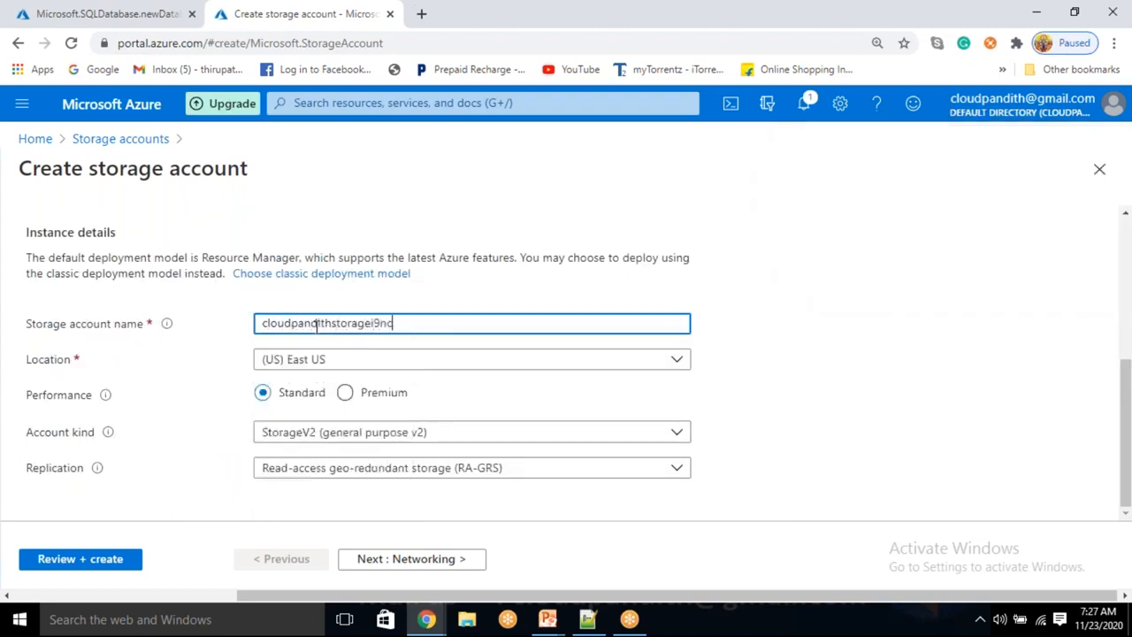
{"action": "type", "text": "c"}
{"action": "left_click", "coordinate": [51, 568]}
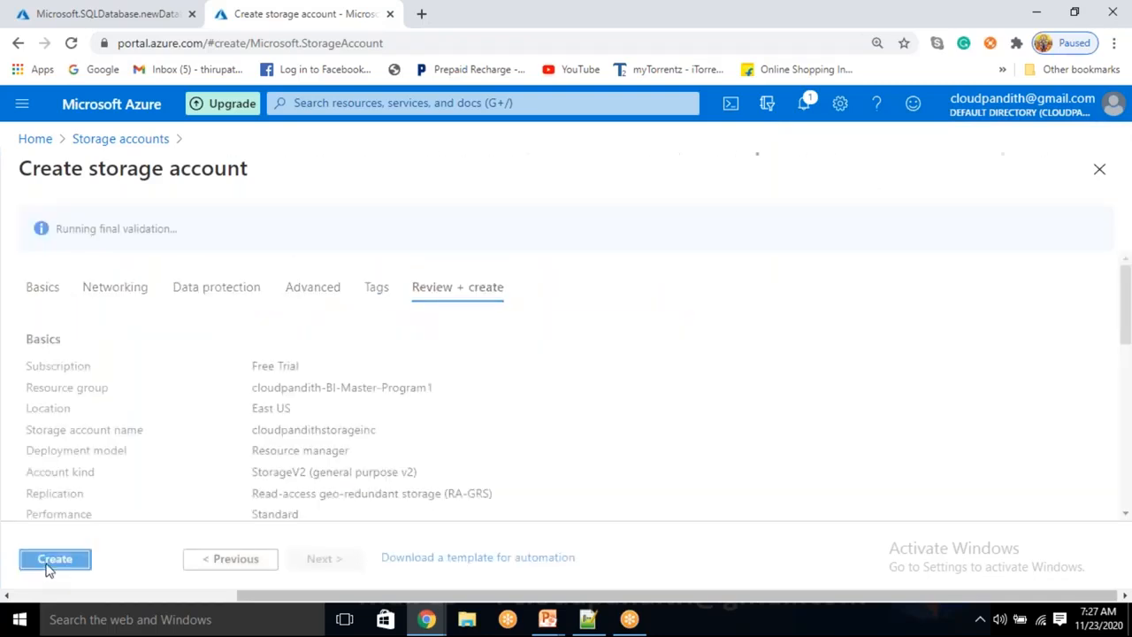
{"action": "left_click", "coordinate": [59, 561]}
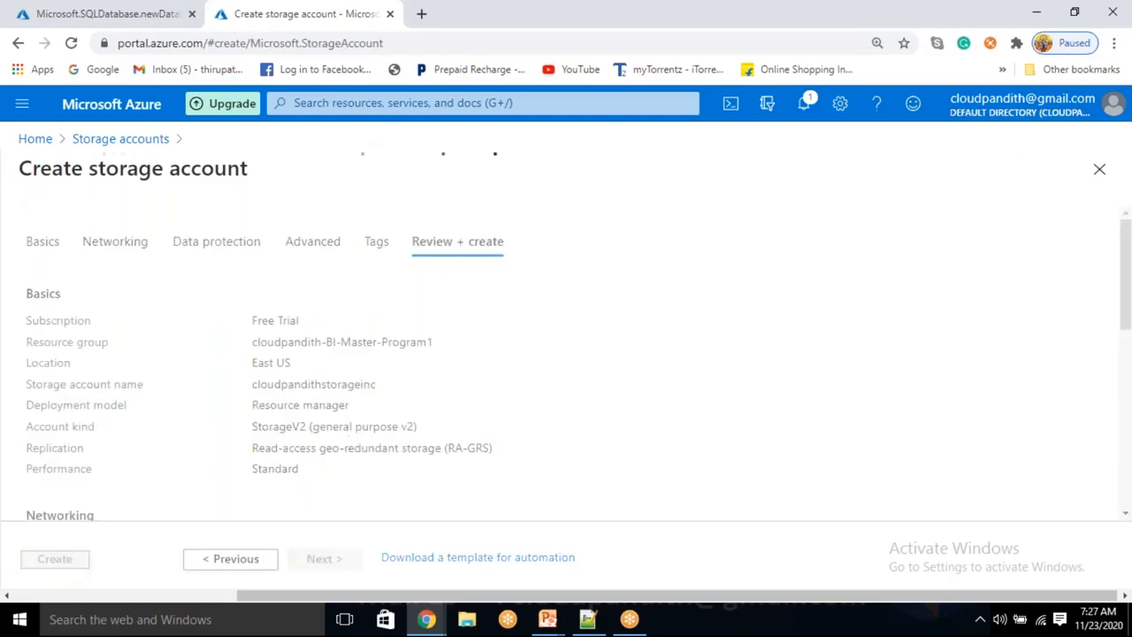
Open the Azure portal in another new browser tab and start creating a data factory
{"action": "left_click", "coordinate": [422, 14]}
{"action": "type", "text": "p"}
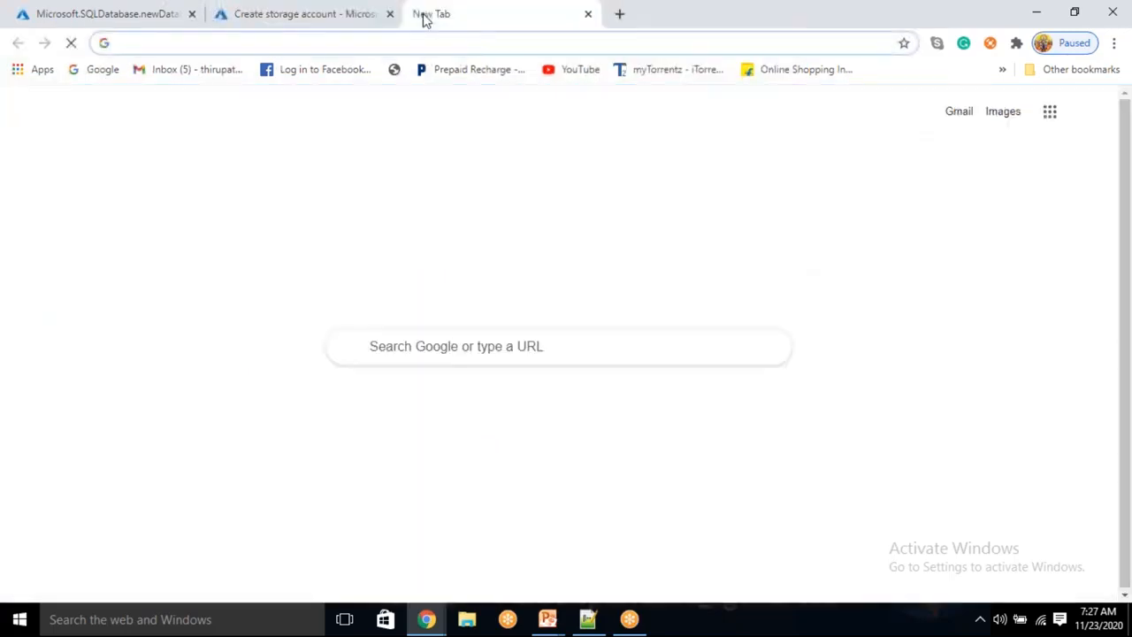
{"action": "key", "text": "Return"}
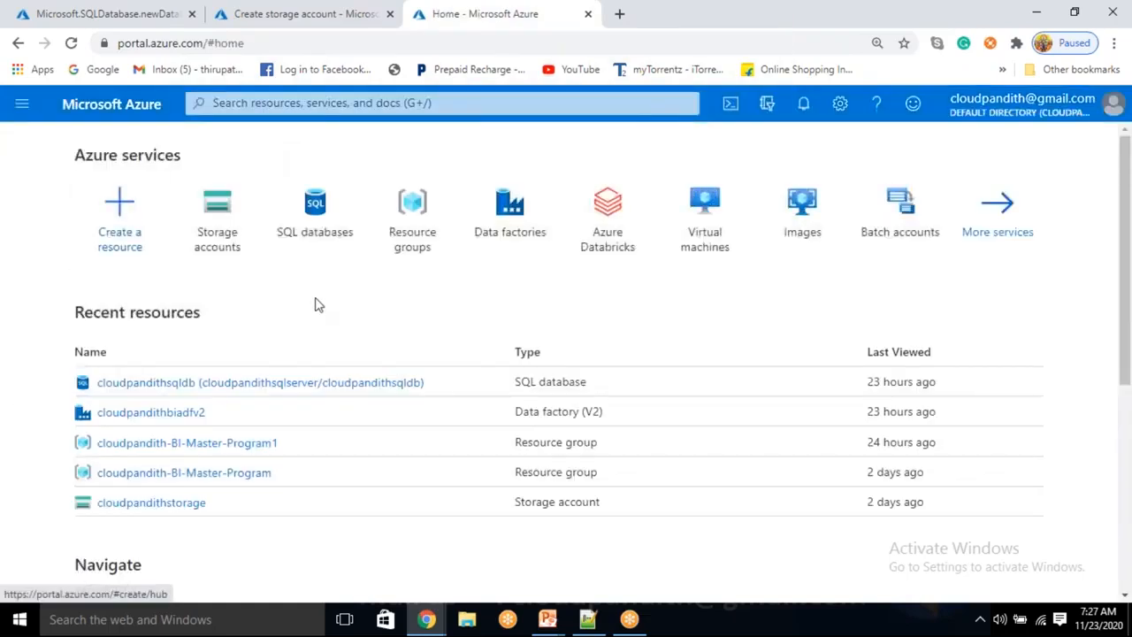
{"action": "left_click", "coordinate": [533, 244]}
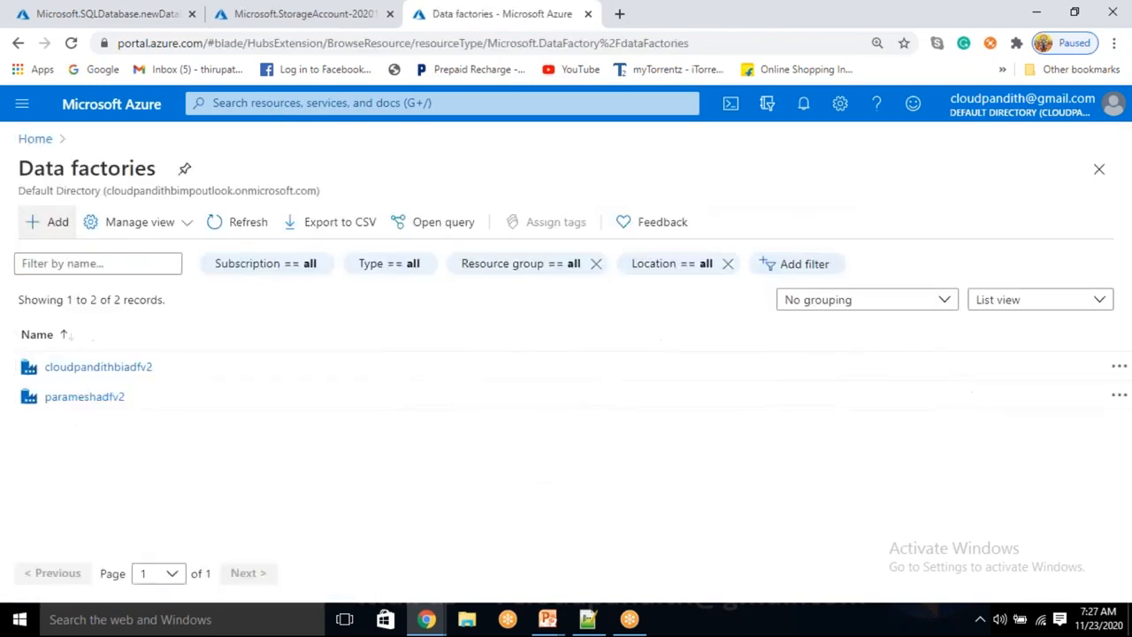
{"action": "left_click", "coordinate": [49, 223]}
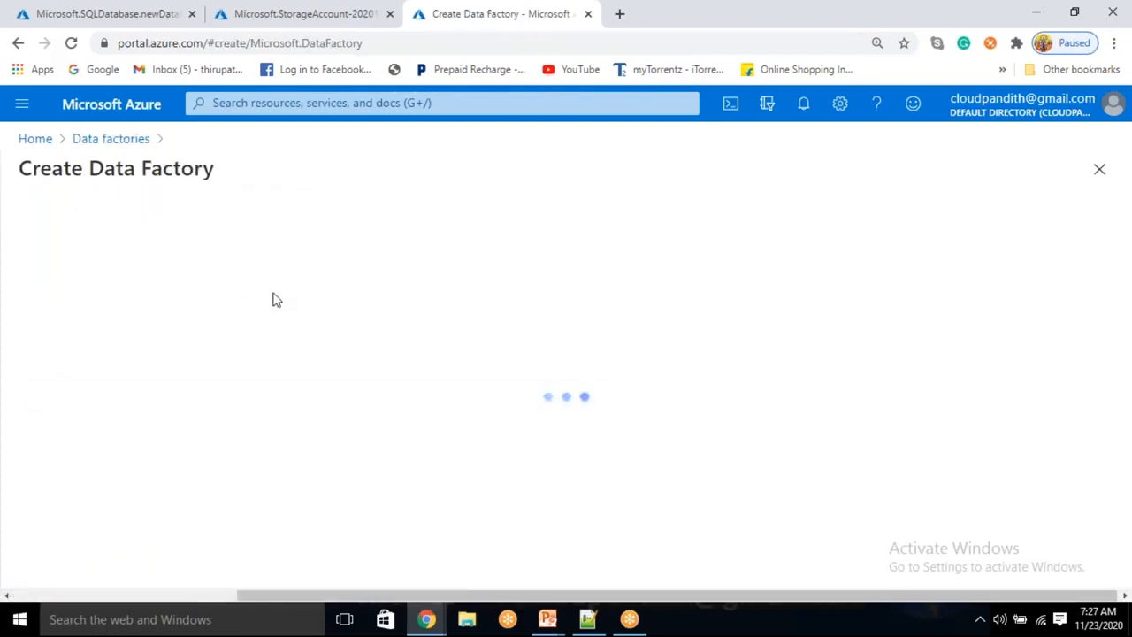
Assign the data factory to resource group cloudpandith-BI-Master-Program1 and name it cloudpandithbiadfv2inc
{"action": "left_click", "coordinate": [317, 395]}
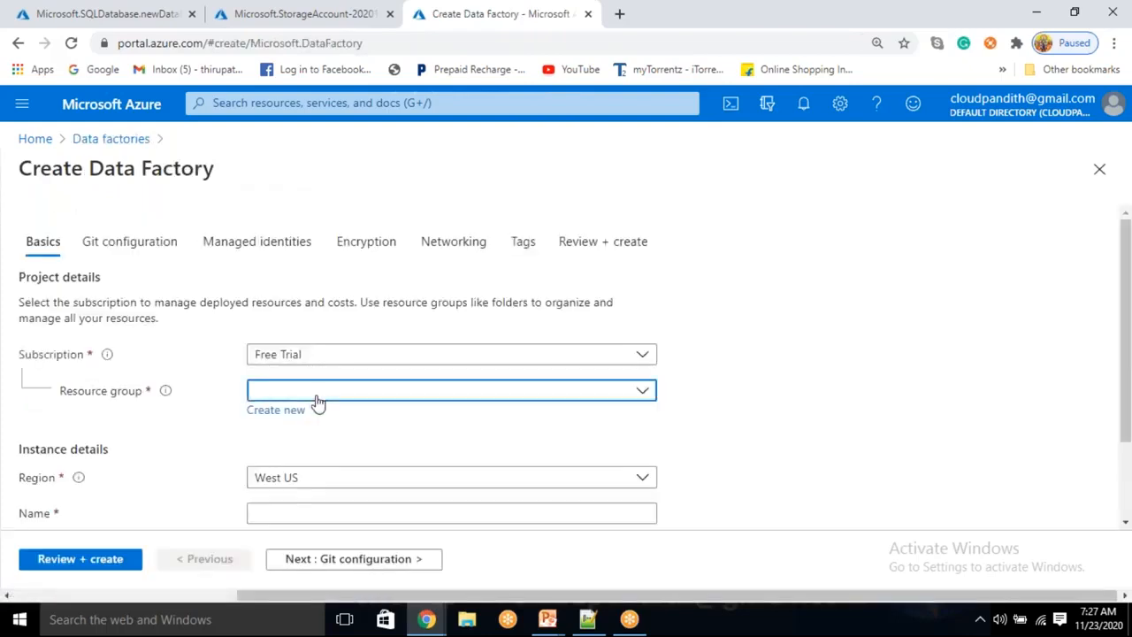
{"action": "left_click", "coordinate": [319, 479]}
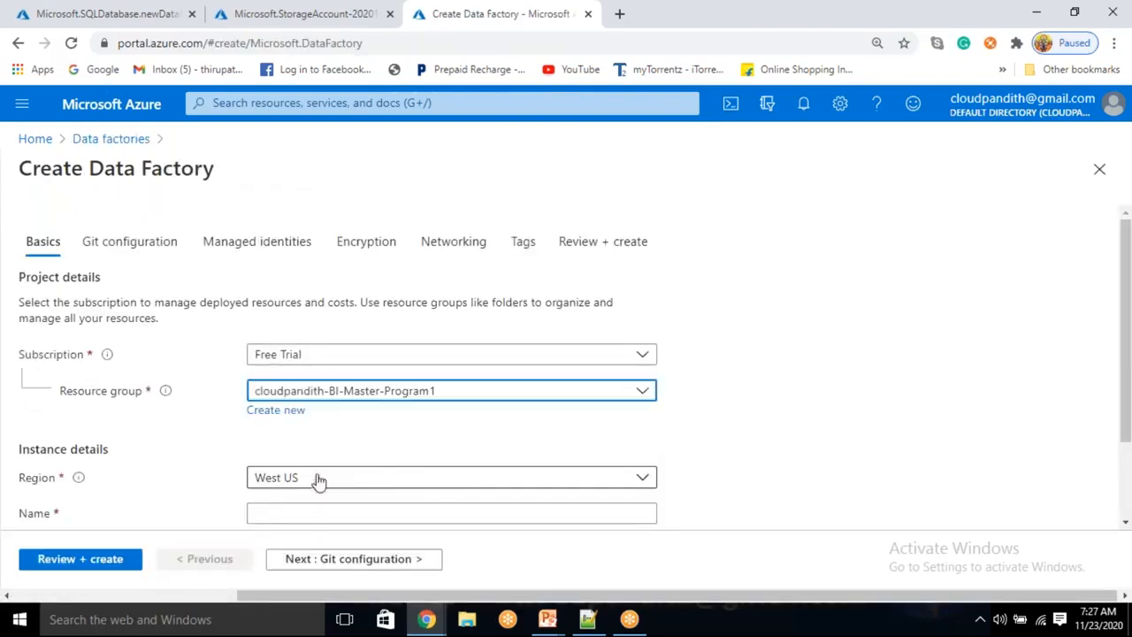
{"action": "scroll", "coordinate": [305, 442], "scroll_direction": "down", "scroll_amount": 1}
{"action": "left_click", "coordinate": [280, 431]}
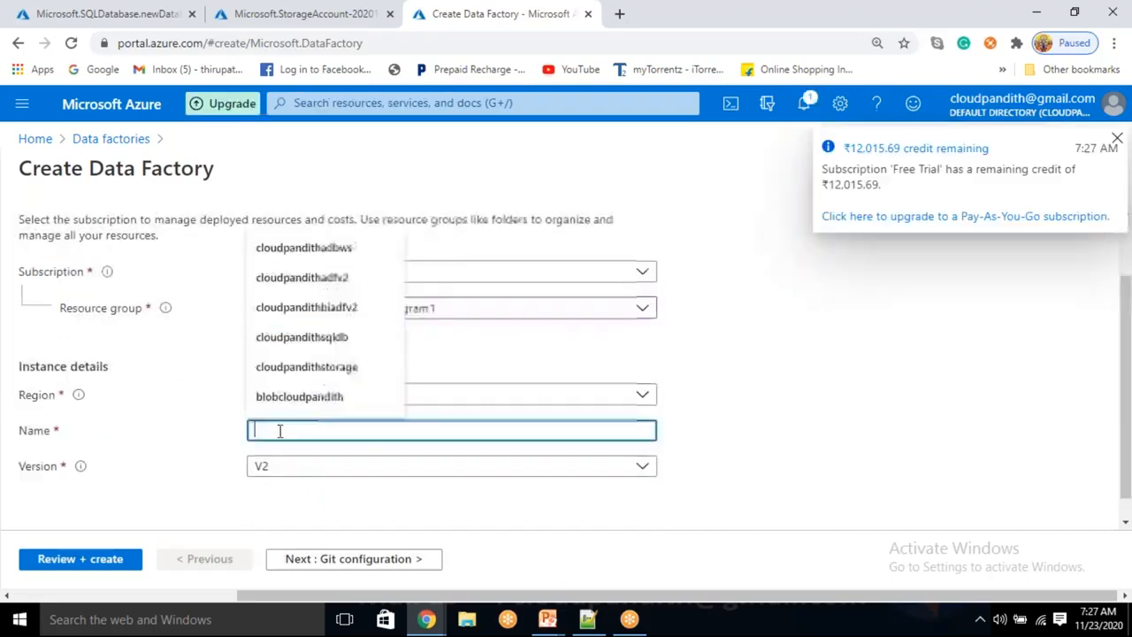
{"action": "type", "text": "cloudpan"}
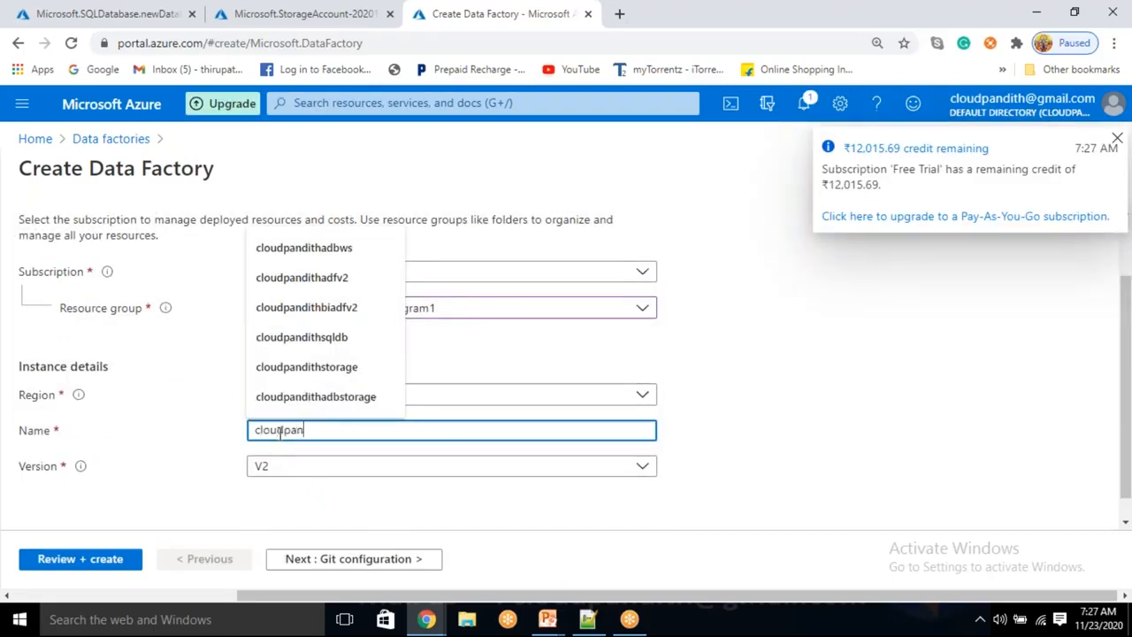
{"action": "type", "text": "dithbiadfv2inc"}
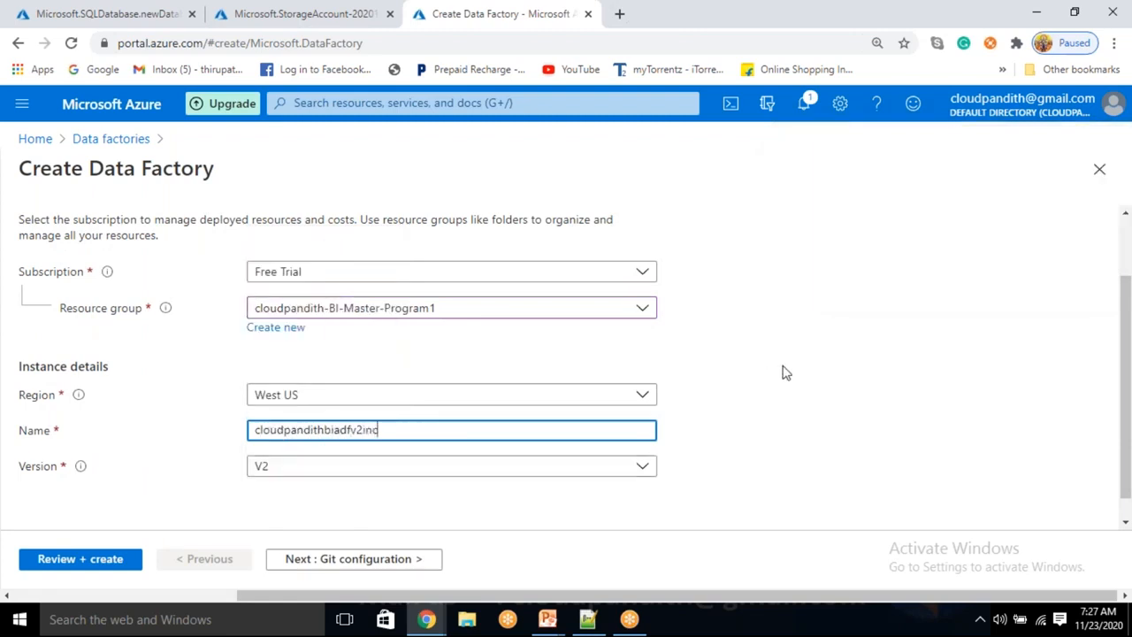
Enable the Configure Git later option for the data factory, then review and create it
{"action": "left_click", "coordinate": [783, 370]}
{"action": "left_click", "coordinate": [260, 519]}
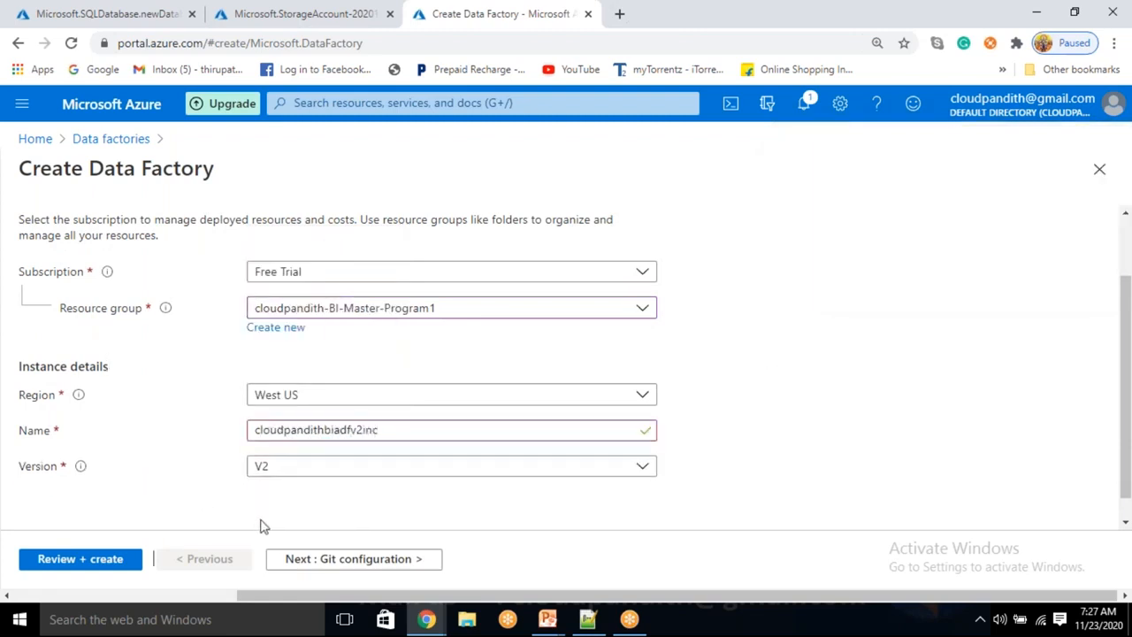
{"action": "left_click", "coordinate": [357, 563]}
{"action": "scroll", "coordinate": [260, 352], "scroll_direction": "down", "scroll_amount": 2}
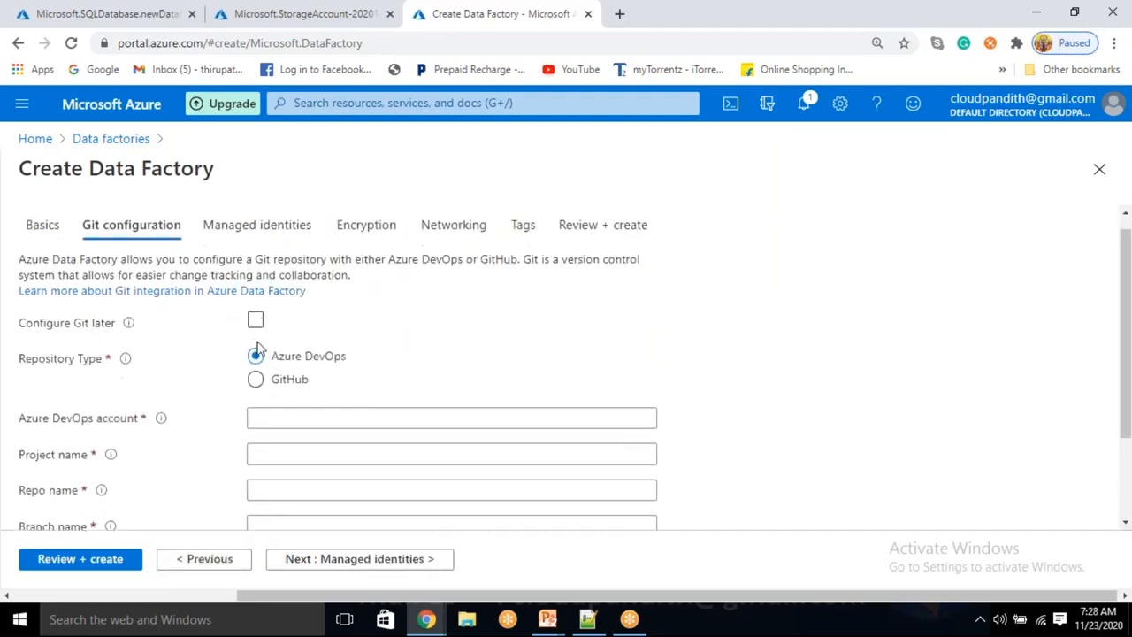
{"action": "scroll", "coordinate": [310, 286], "scroll_direction": "up", "scroll_amount": 2}
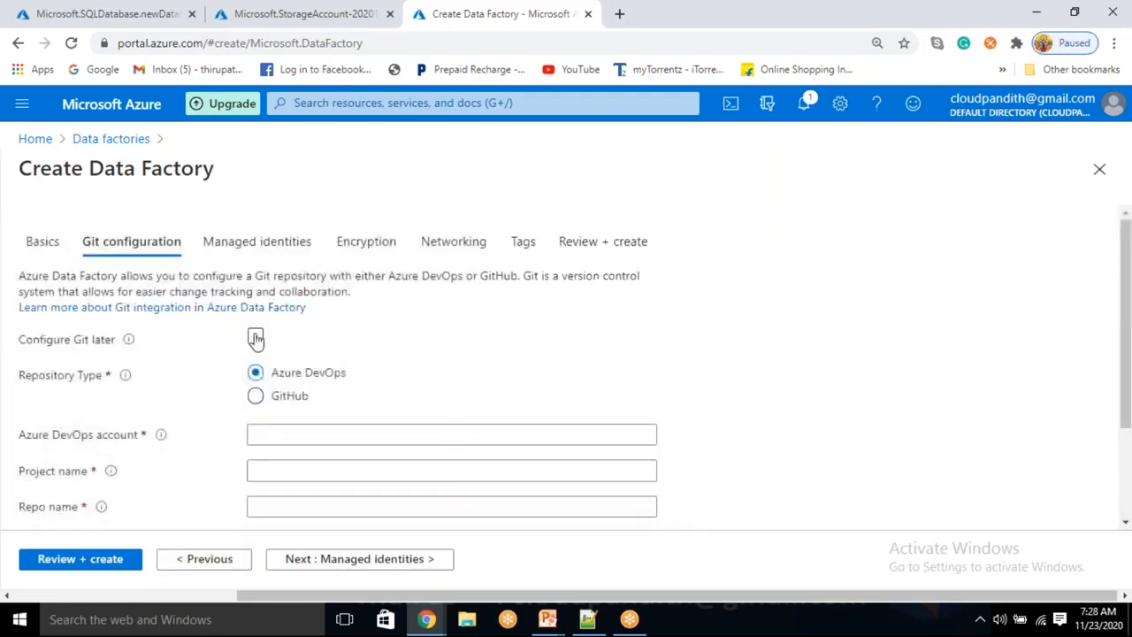
{"action": "left_click", "coordinate": [255, 337]}
{"action": "left_click", "coordinate": [101, 563]}
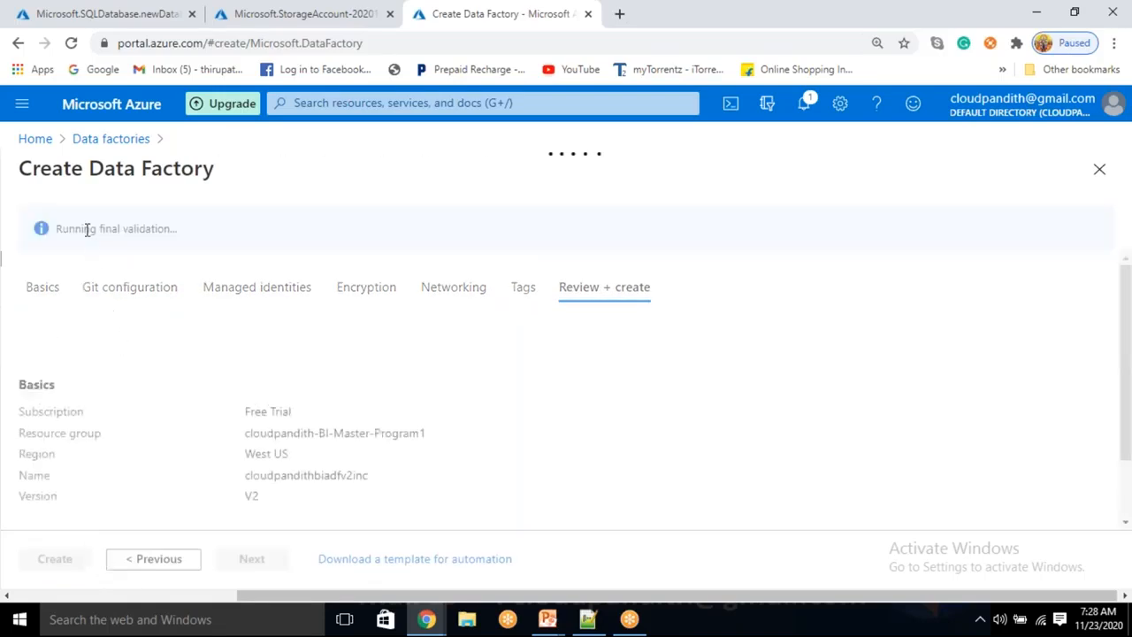
{"action": "left_click_drag", "start_coordinate": [57, 229], "coordinate": [75, 230]}
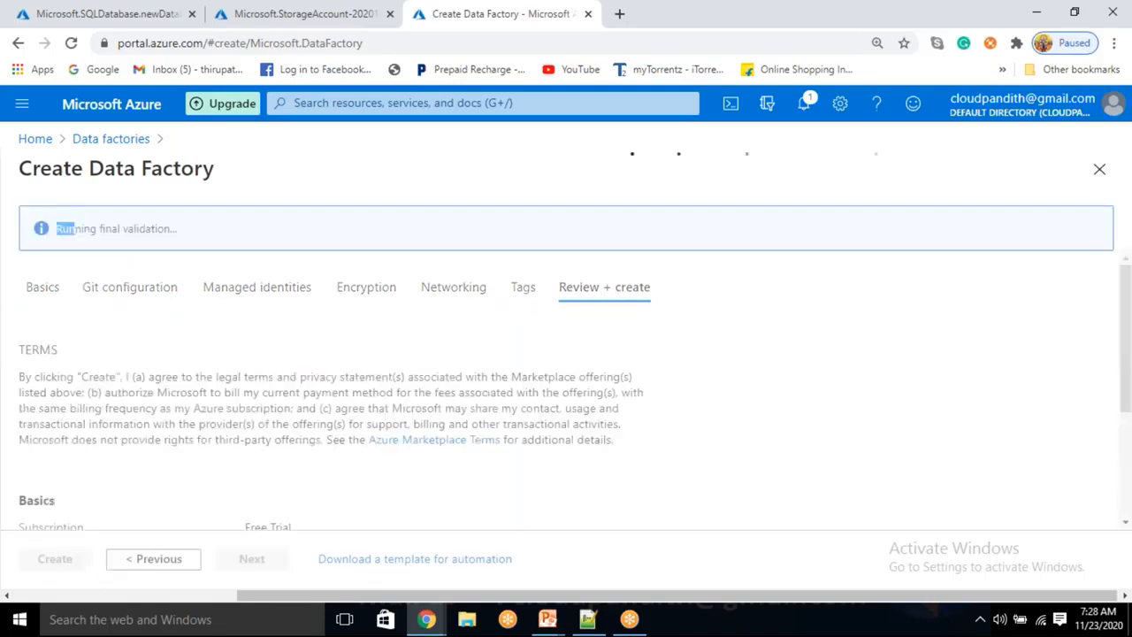
{"action": "left_click", "coordinate": [53, 561]}
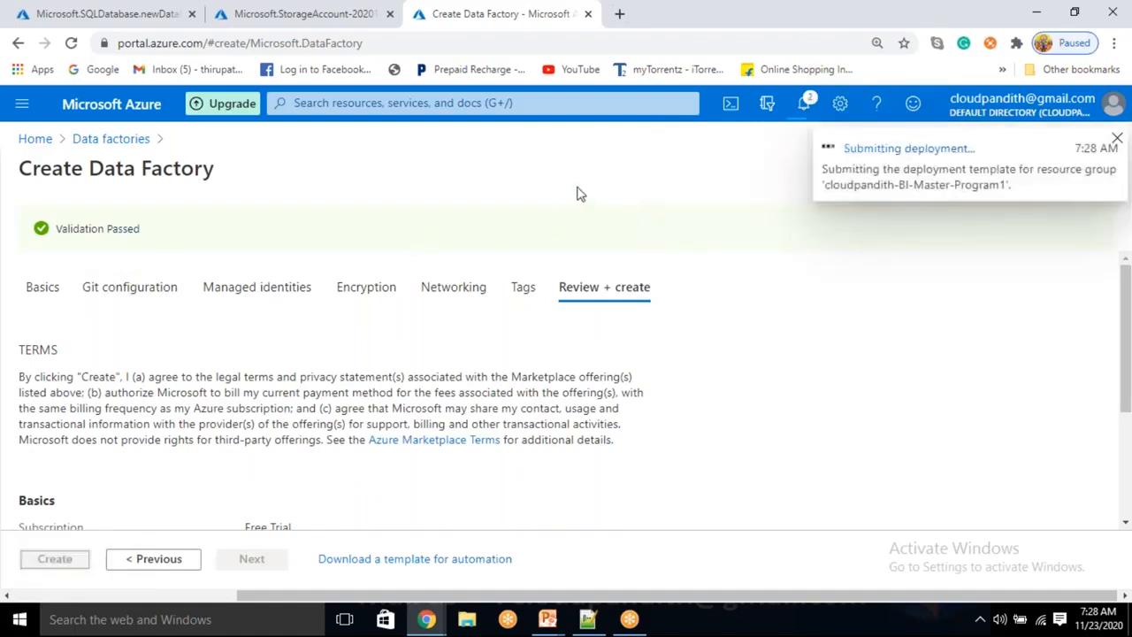
Go to the deployed cloudpandithstorageinc storage account and open its Containers page
{"action": "left_click", "coordinate": [283, 11]}
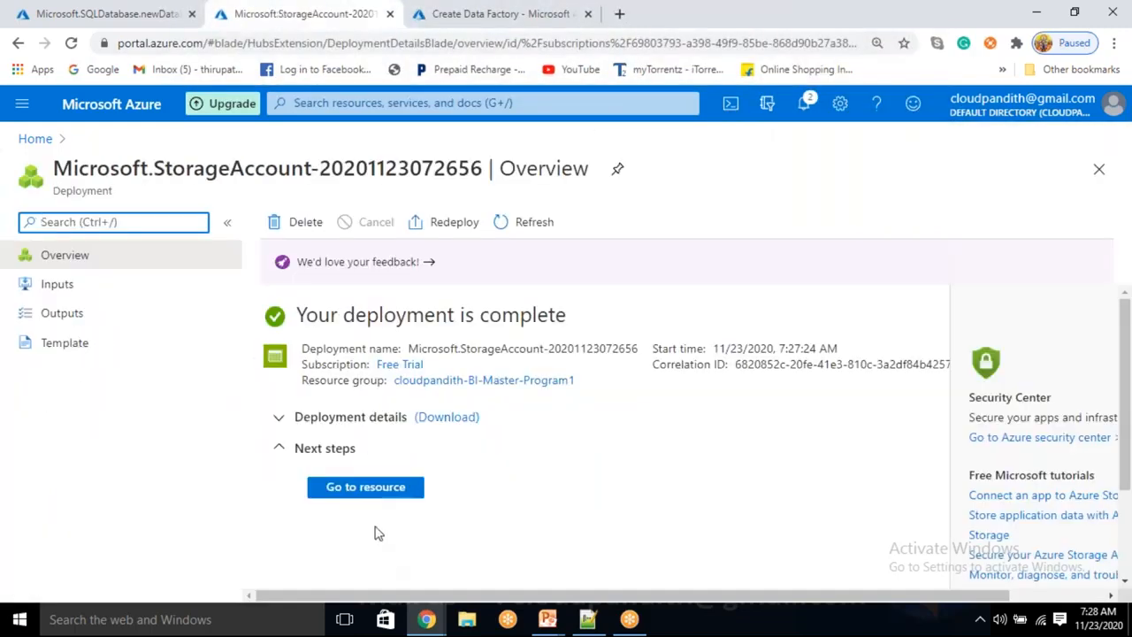
{"action": "left_click", "coordinate": [359, 486]}
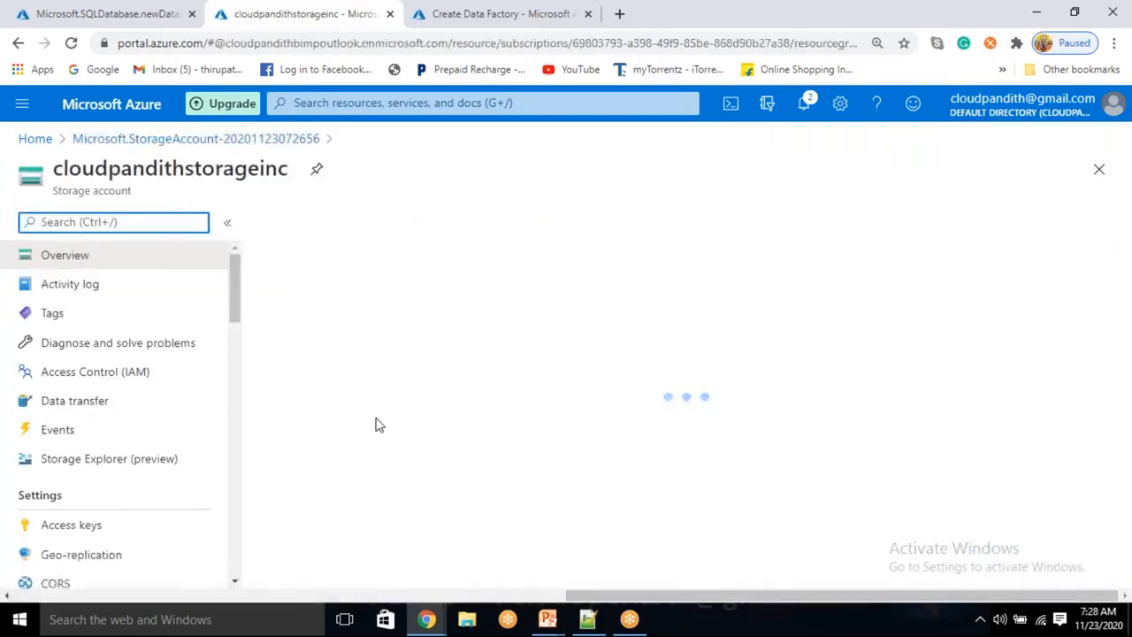
{"action": "scroll", "coordinate": [375, 427], "scroll_direction": "down", "scroll_amount": 2}
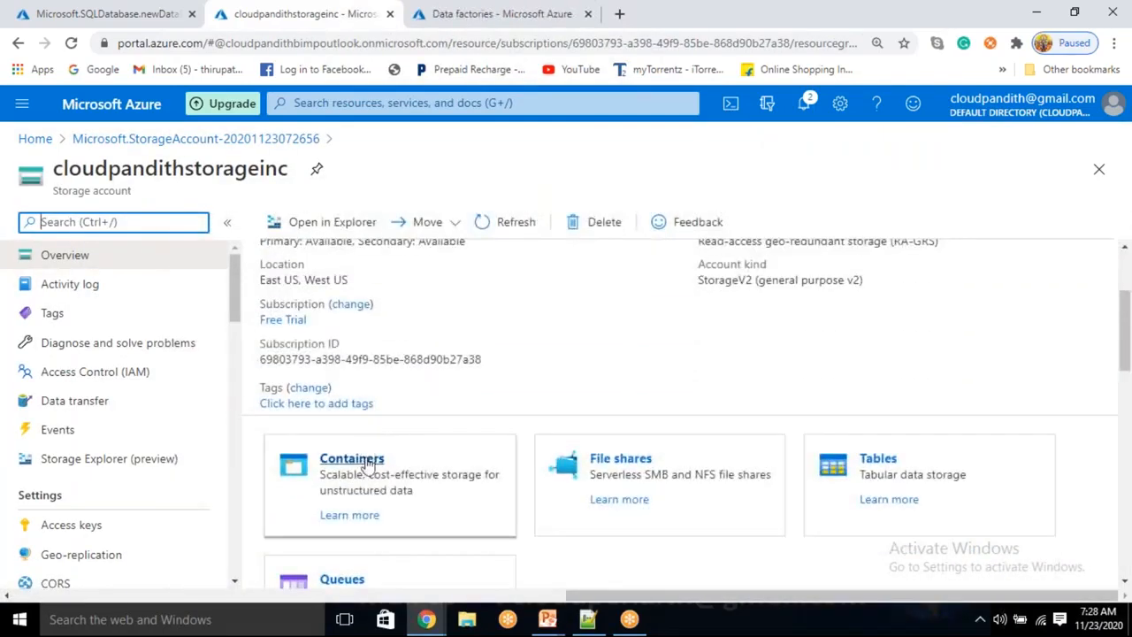
{"action": "left_click", "coordinate": [363, 462]}
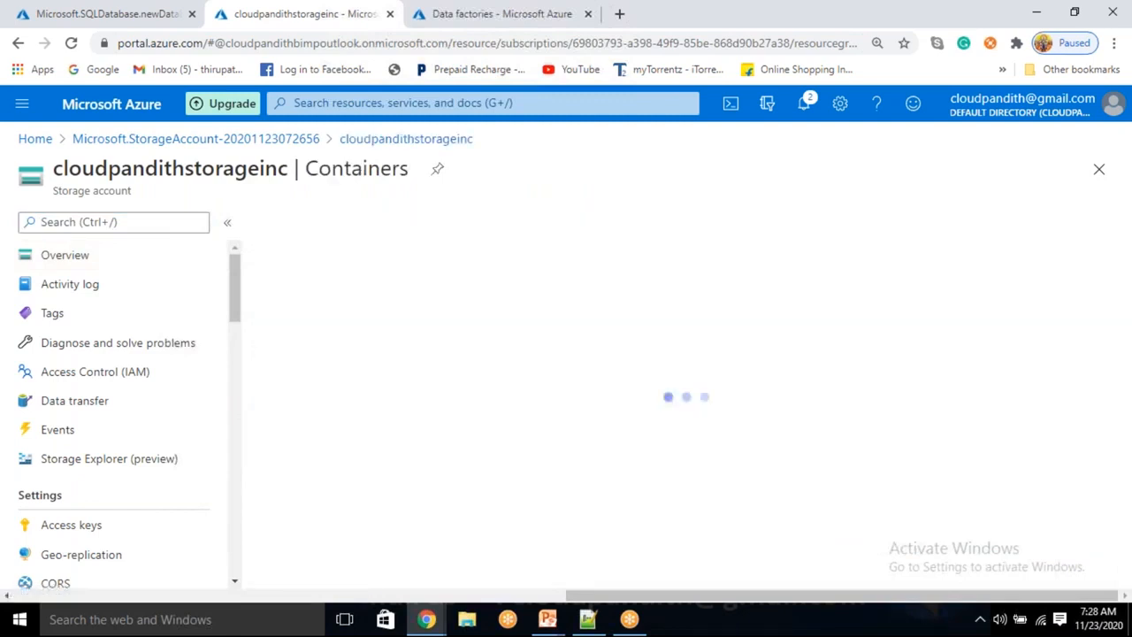
{"action": "left_click", "coordinate": [402, 393]}
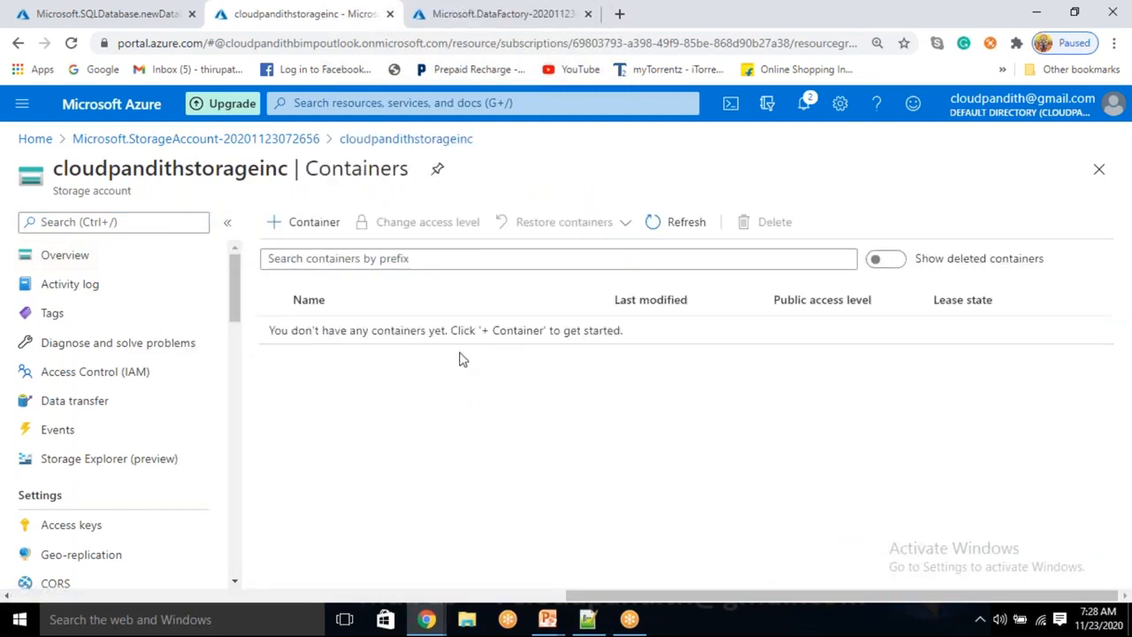
Check the data factory deployment, then refresh the SQL database deployment status
{"action": "left_click", "coordinate": [501, 11]}
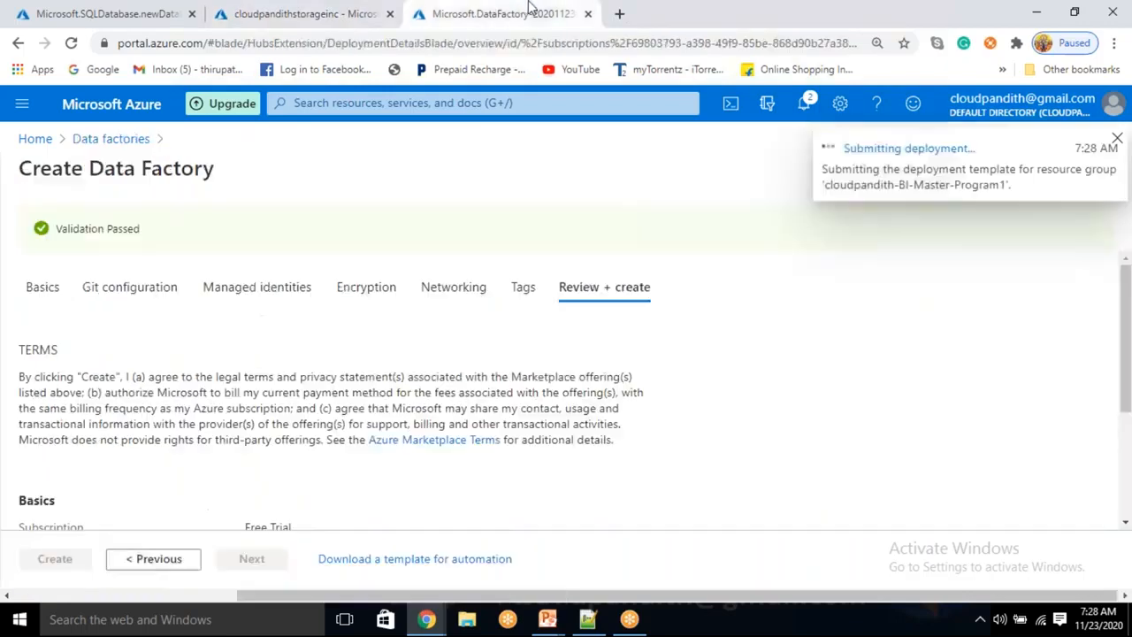
{"action": "left_click", "coordinate": [80, 10]}
{"action": "left_click", "coordinate": [549, 221]}
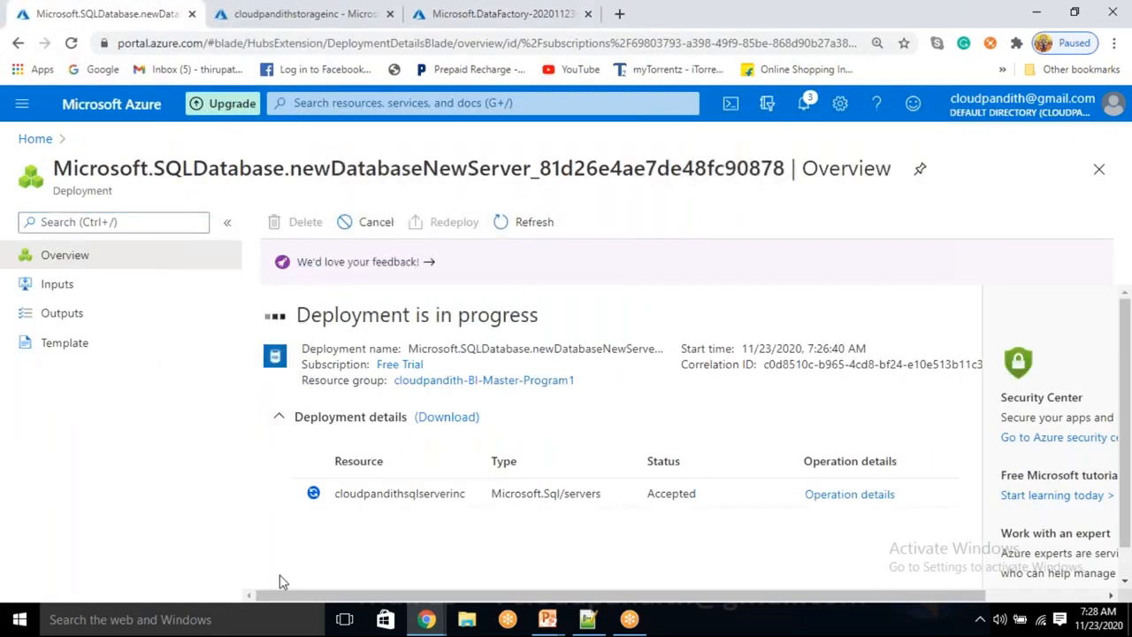
Launch Azure Data Studio from the Windows desktop
{"action": "key", "text": "super+d"}
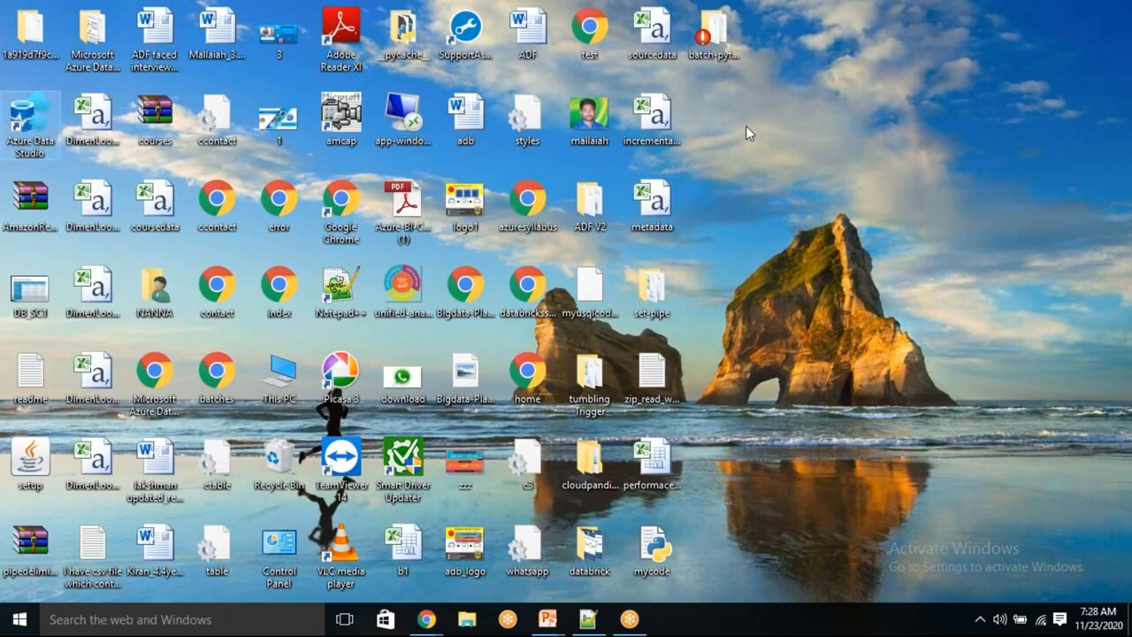
{"action": "right_click", "coordinate": [26, 125]}
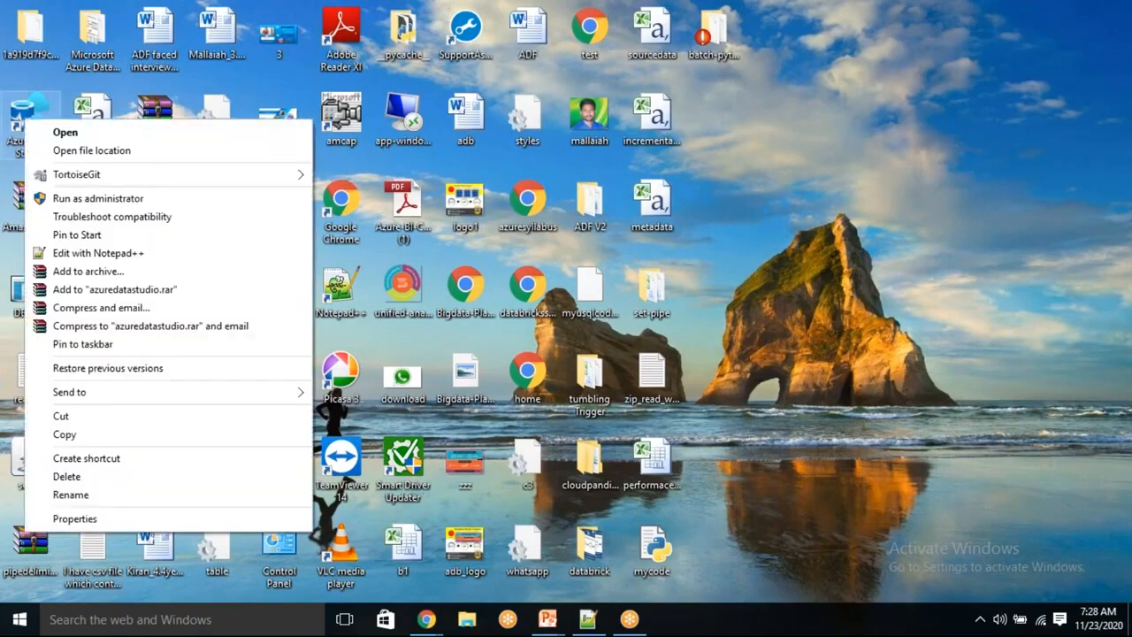
{"action": "left_click", "coordinate": [39, 131]}
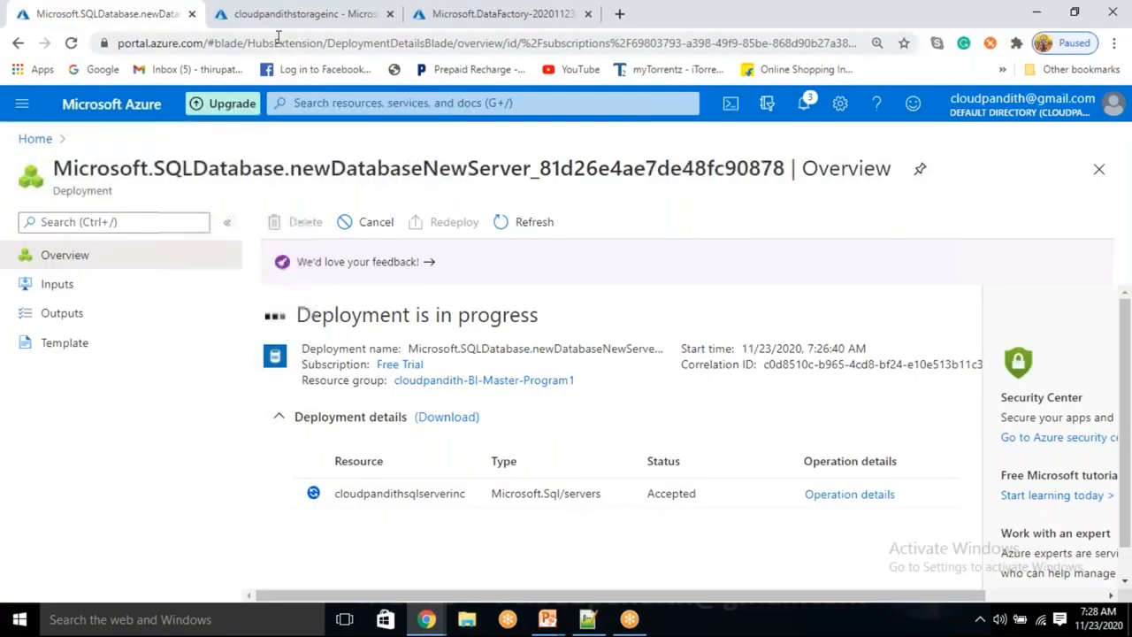
Go to the deployed cloudpandithbiadfv2inc data factory in the browser and launch its Author & Monitor workspace
{"action": "left_click", "coordinate": [436, 27]}
{"action": "left_click", "coordinate": [404, 492]}
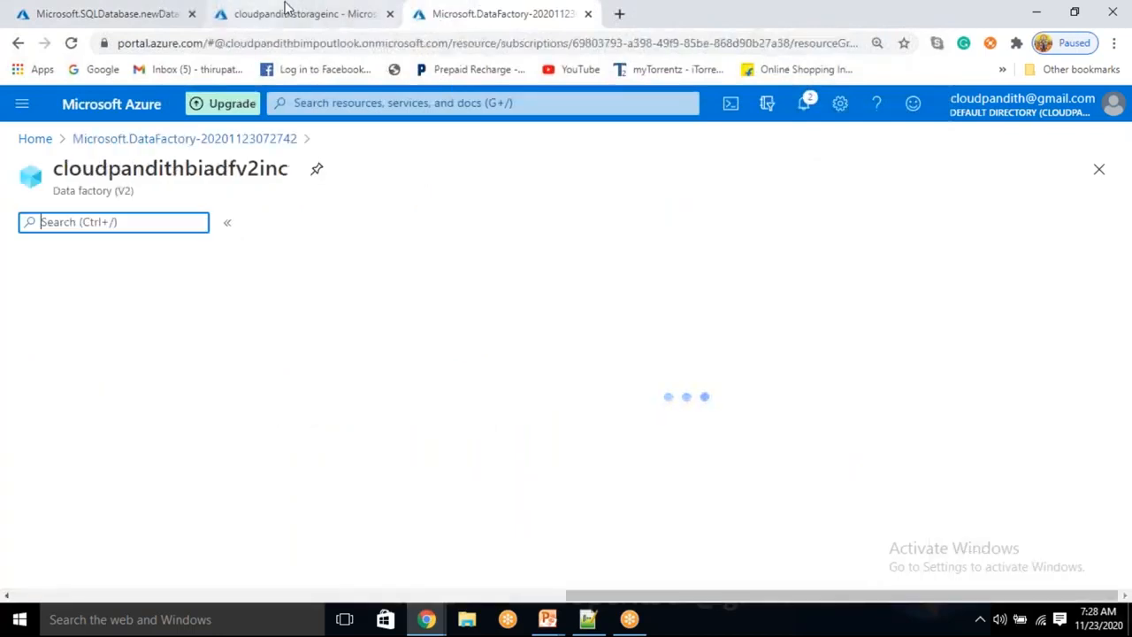
{"action": "left_click", "coordinate": [329, 13]}
{"action": "left_click", "coordinate": [495, 14]}
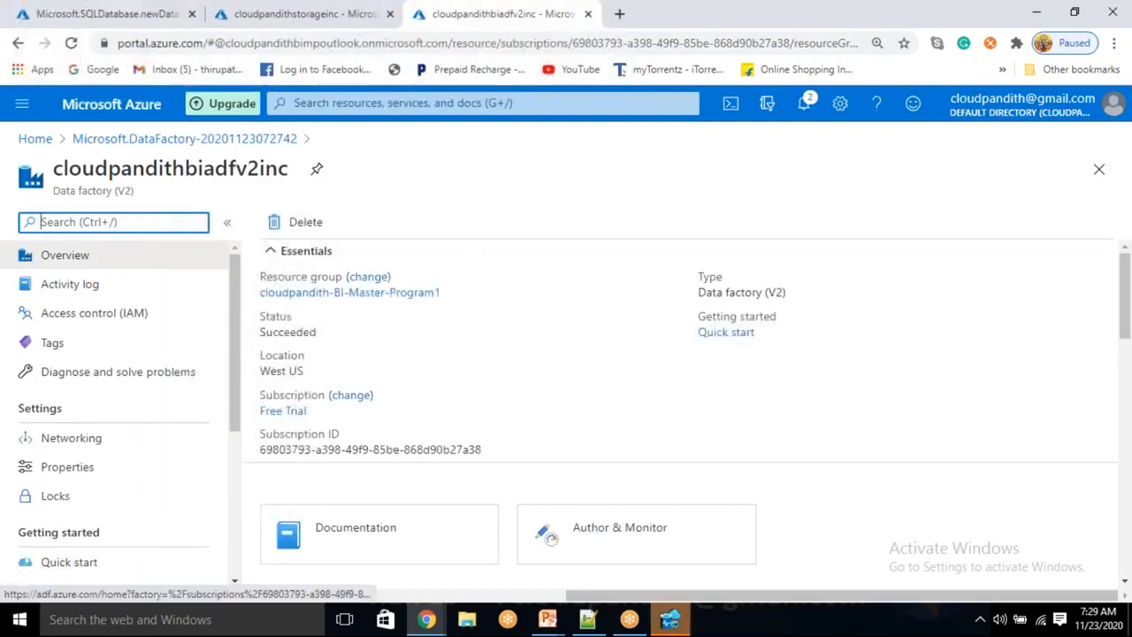
{"action": "mouse_move", "coordinate": [689, 624]}
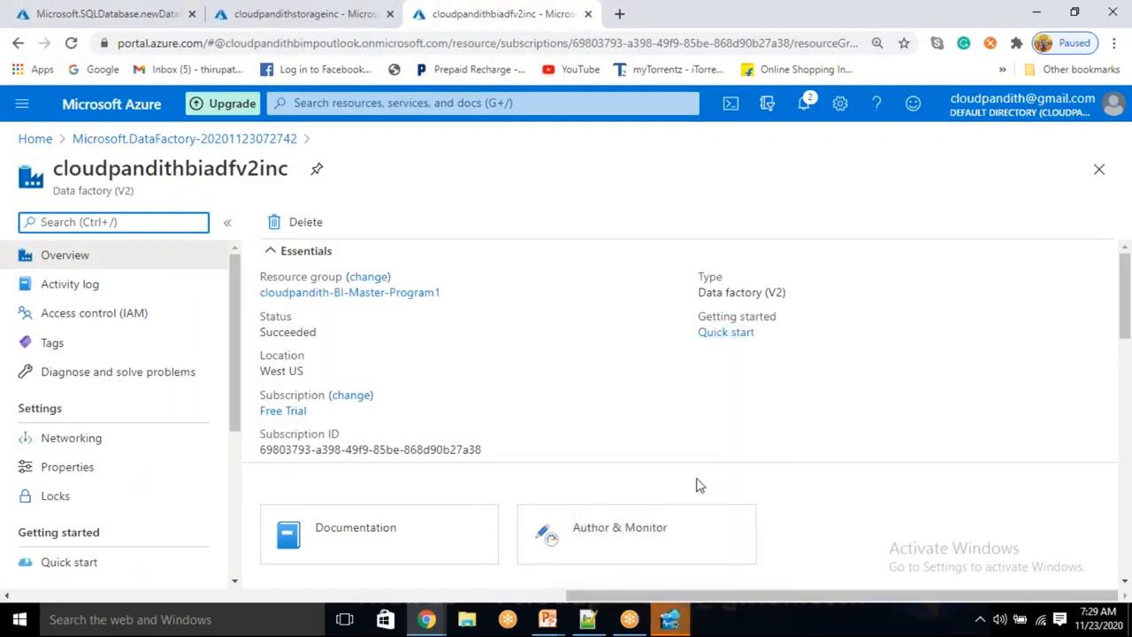
{"action": "left_click", "coordinate": [589, 529]}
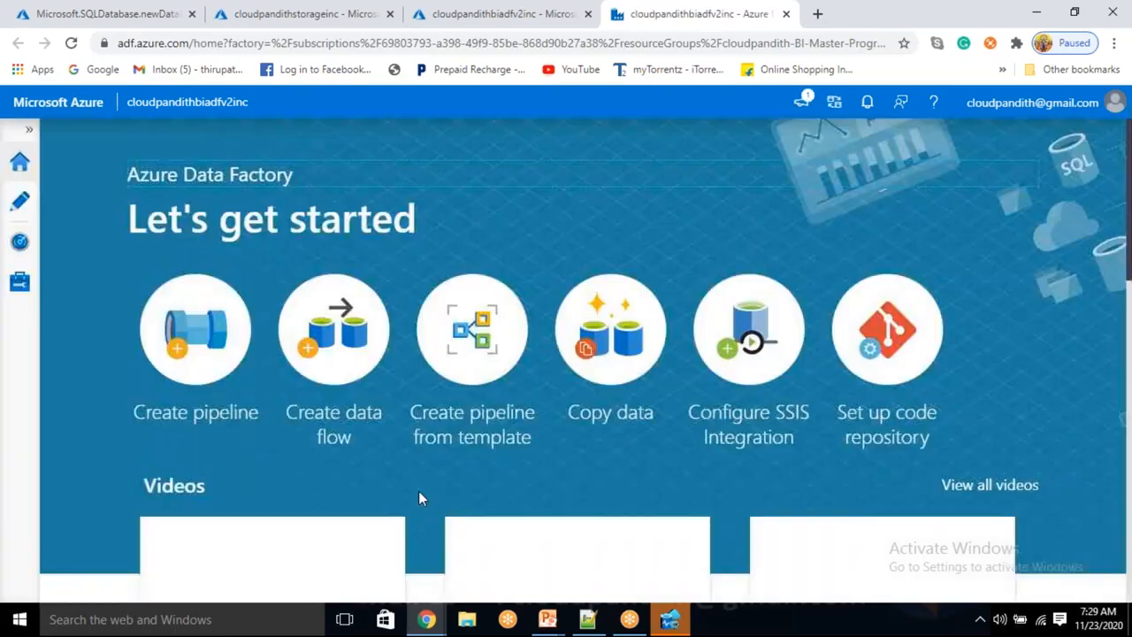
Look over the storage account's containers, the data factory home page and the SQL database deployment status
{"action": "left_click", "coordinate": [329, 9]}
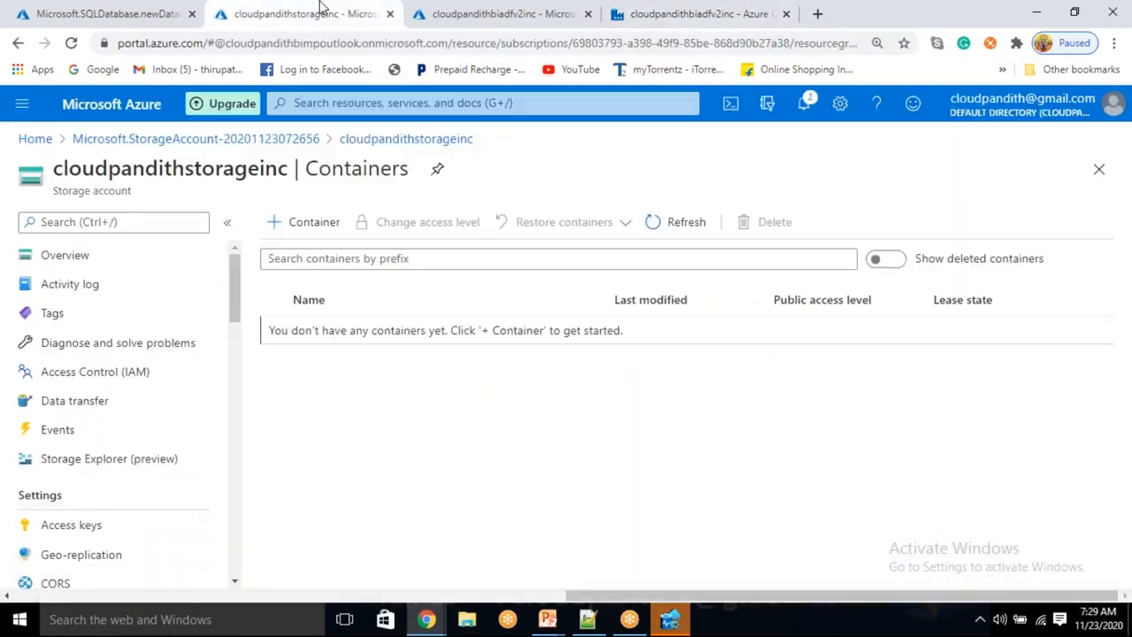
{"action": "left_click", "coordinate": [650, 11]}
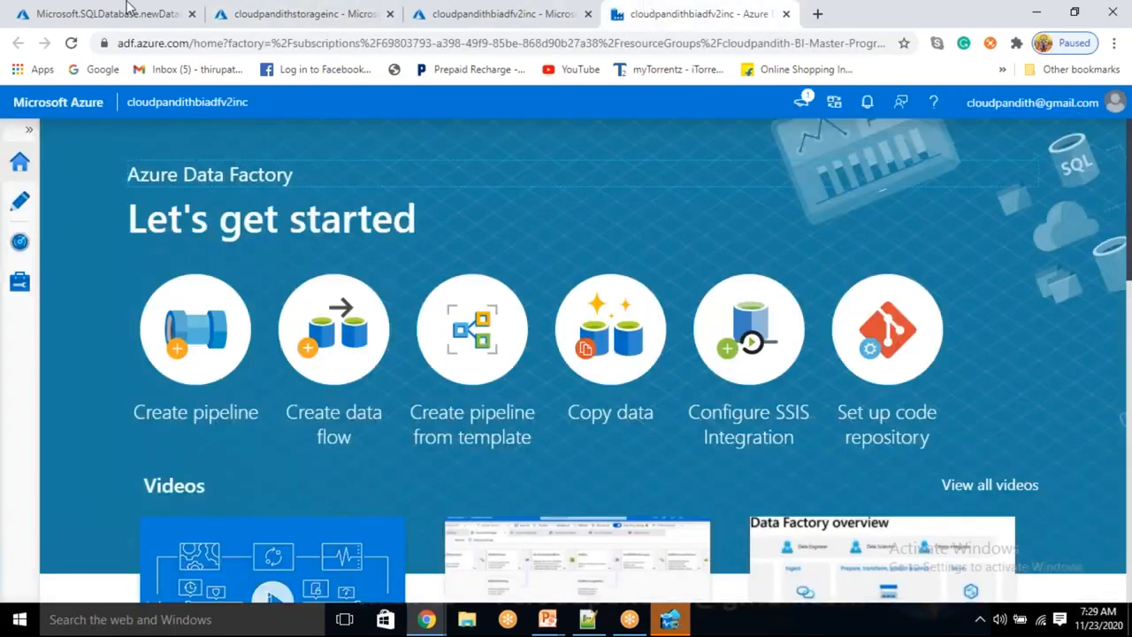
{"action": "left_click", "coordinate": [129, 9]}
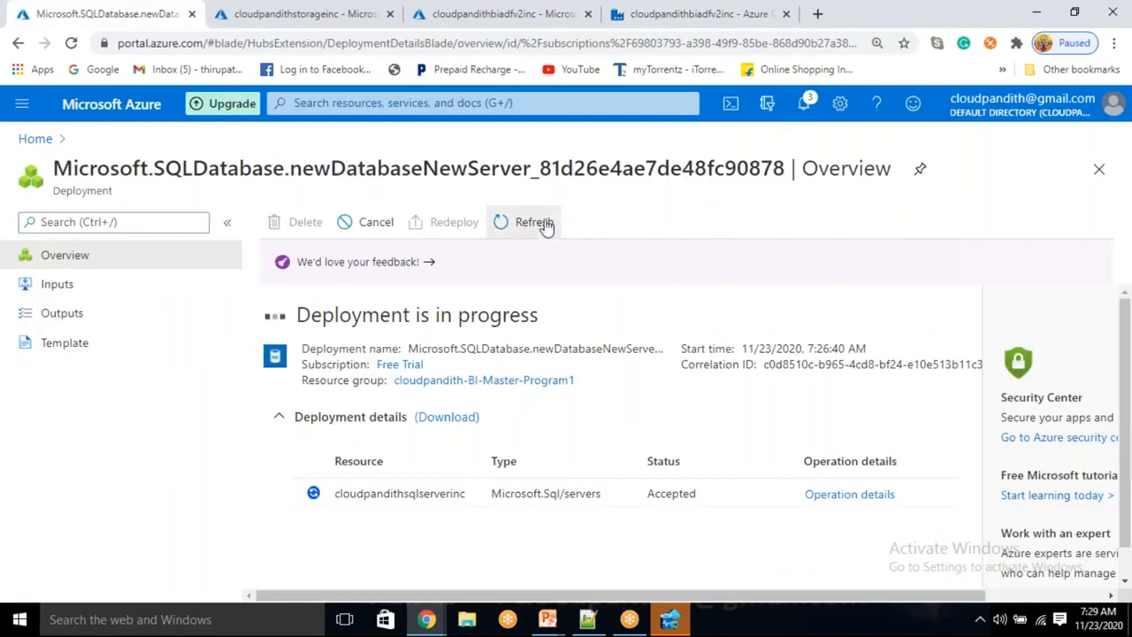
Switch to Azure Data Studio, start adding a server connection and decline enabling preview features
{"action": "left_click", "coordinate": [688, 615]}
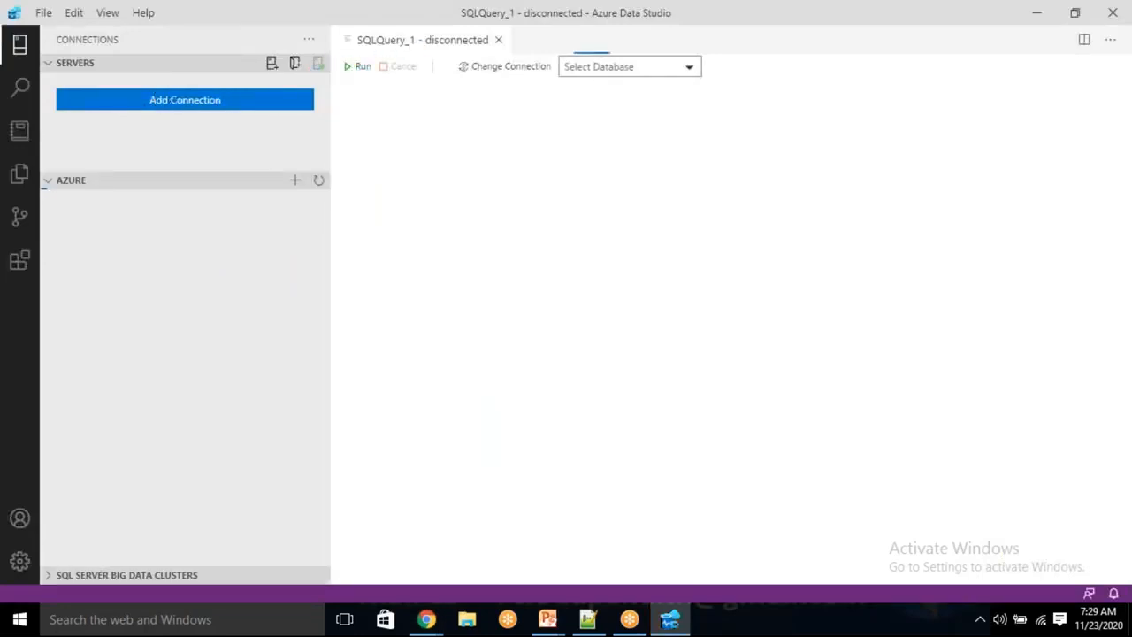
{"action": "left_click", "coordinate": [283, 102]}
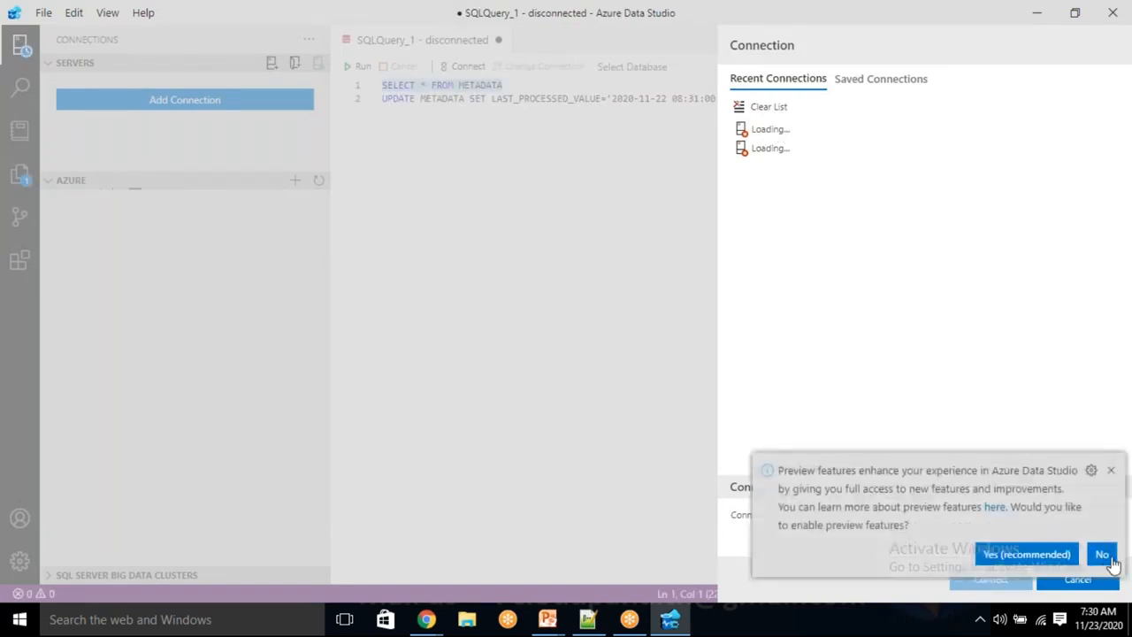
{"action": "left_click", "coordinate": [1103, 554]}
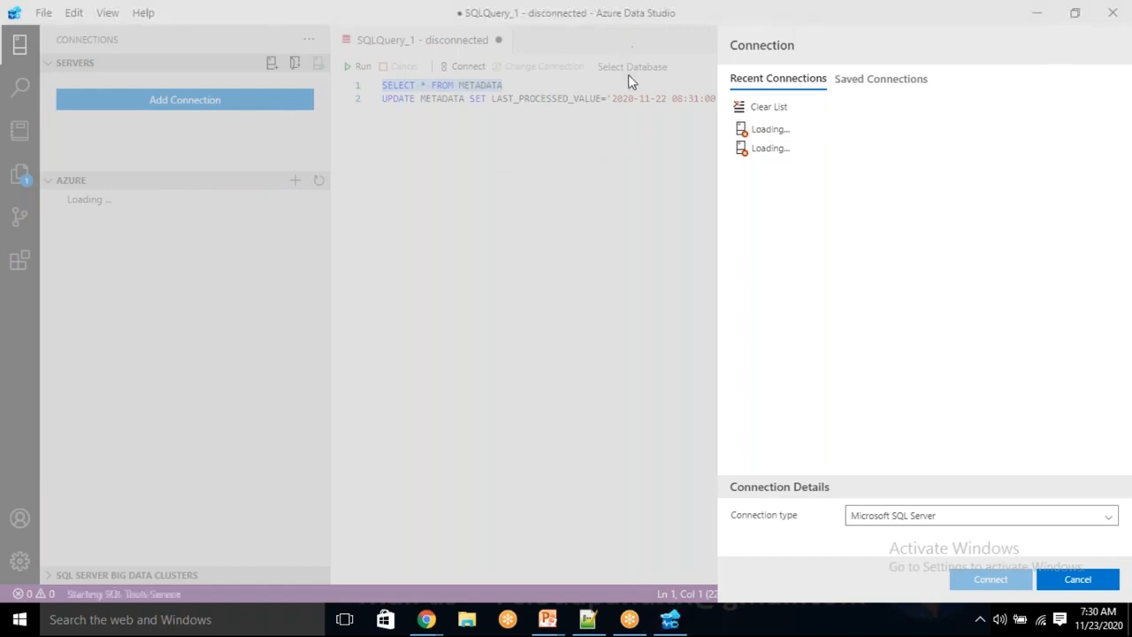
Check the saved connections, then select the first entry among the recent connections
{"action": "left_click", "coordinate": [874, 96]}
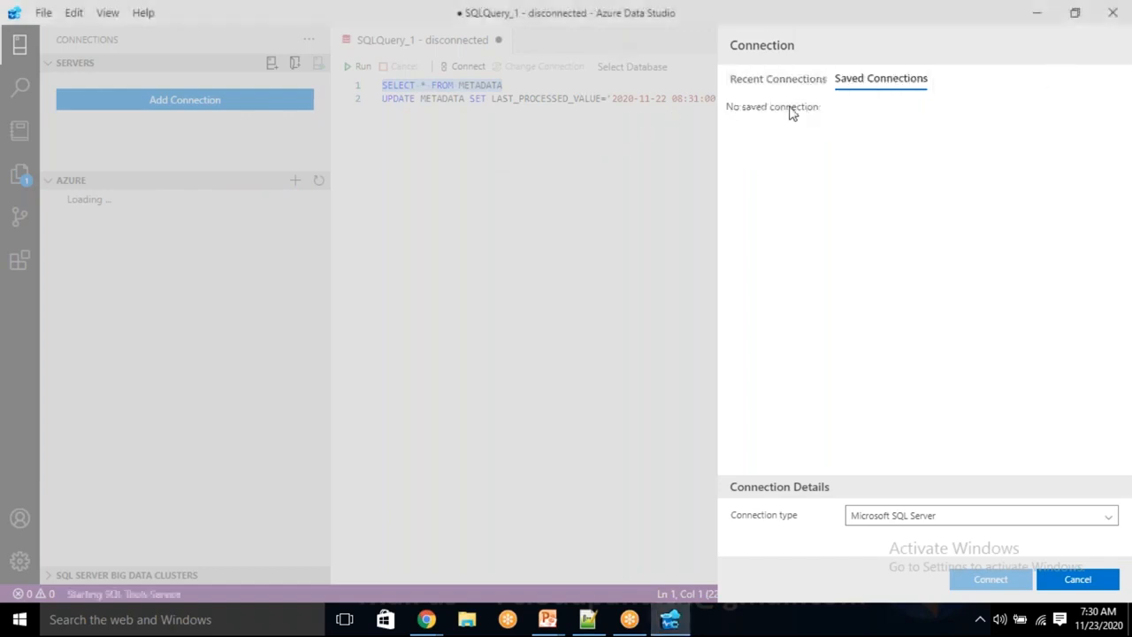
{"action": "left_click", "coordinate": [779, 81]}
{"action": "left_click", "coordinate": [758, 131]}
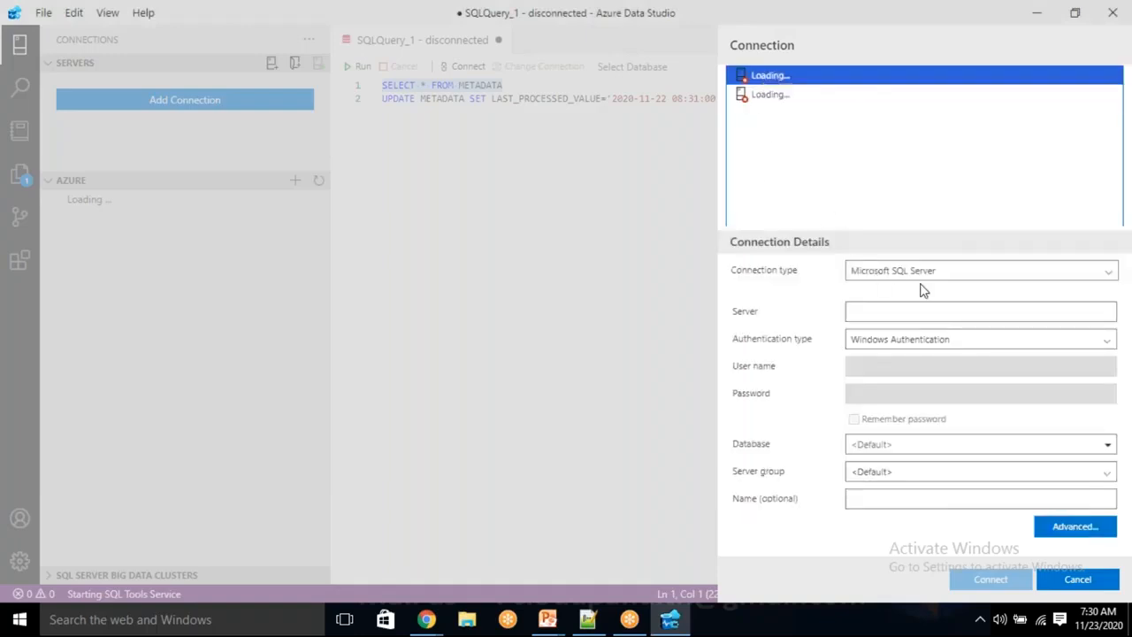
Keep Microsoft SQL Server as the connection type and set the authentication type to SQL Login
{"action": "left_click", "coordinate": [941, 273]}
{"action": "left_click", "coordinate": [940, 273]}
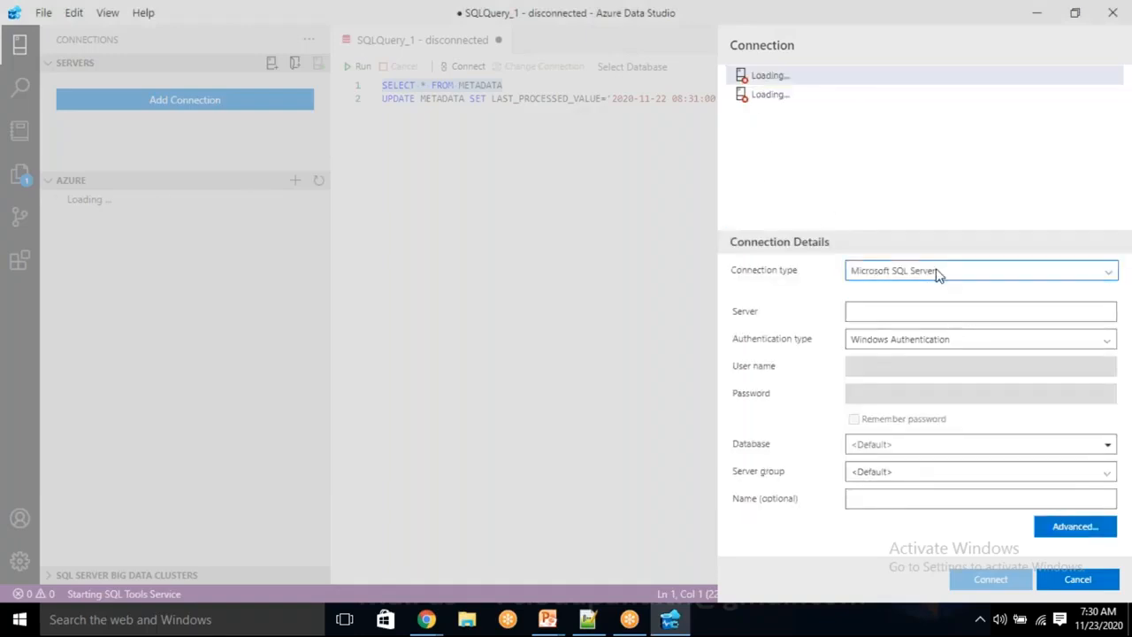
{"action": "left_click", "coordinate": [911, 319]}
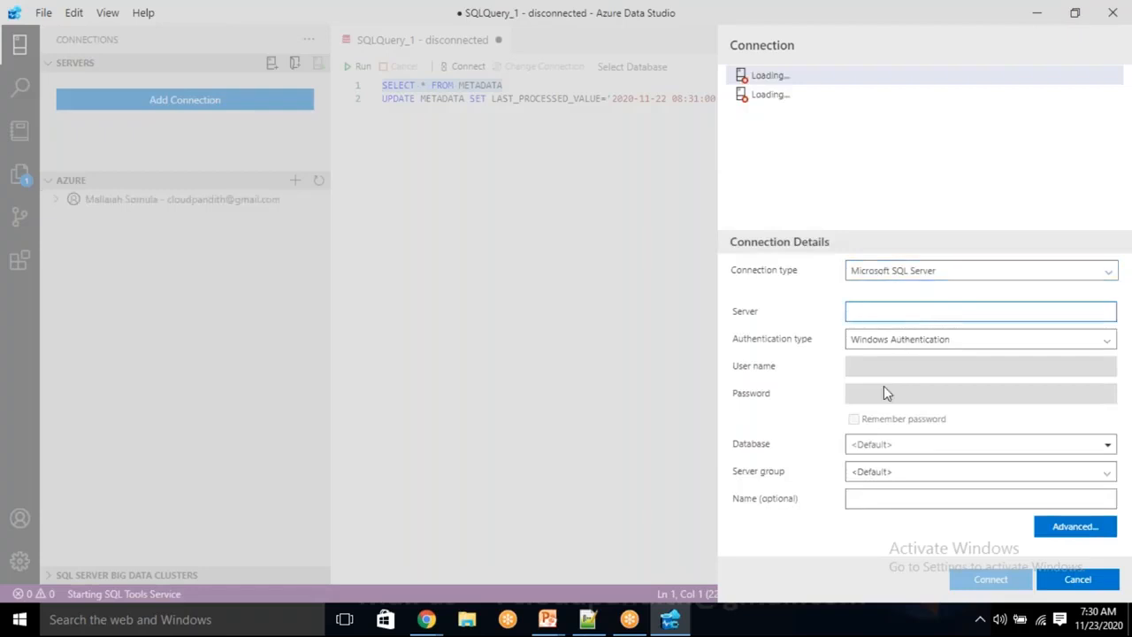
{"action": "left_click", "coordinate": [891, 344]}
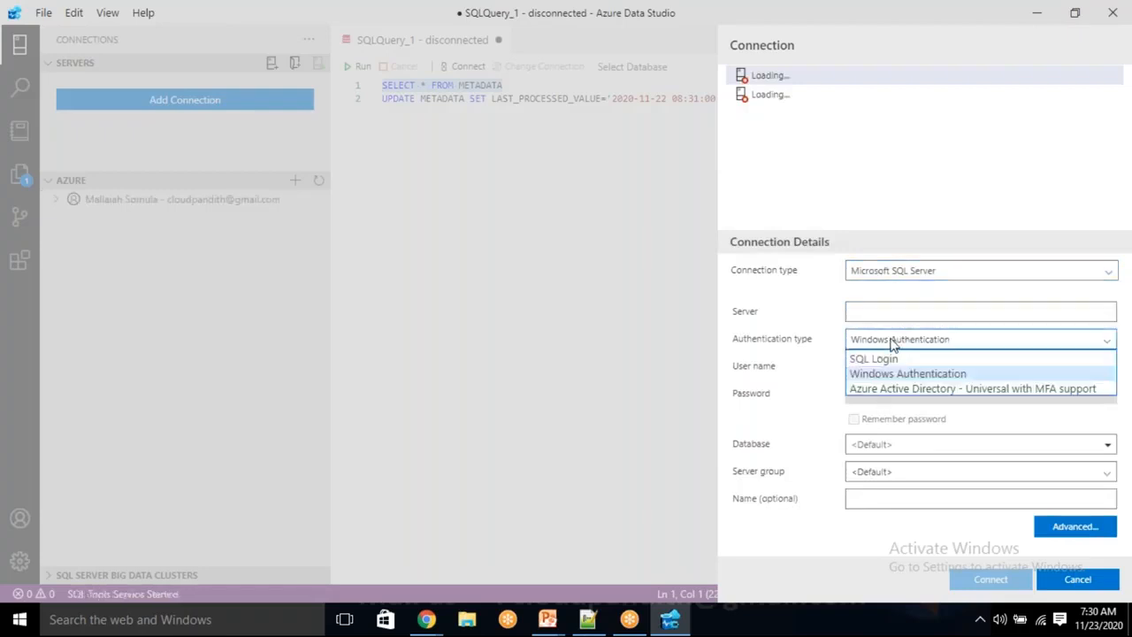
{"action": "left_click", "coordinate": [873, 358]}
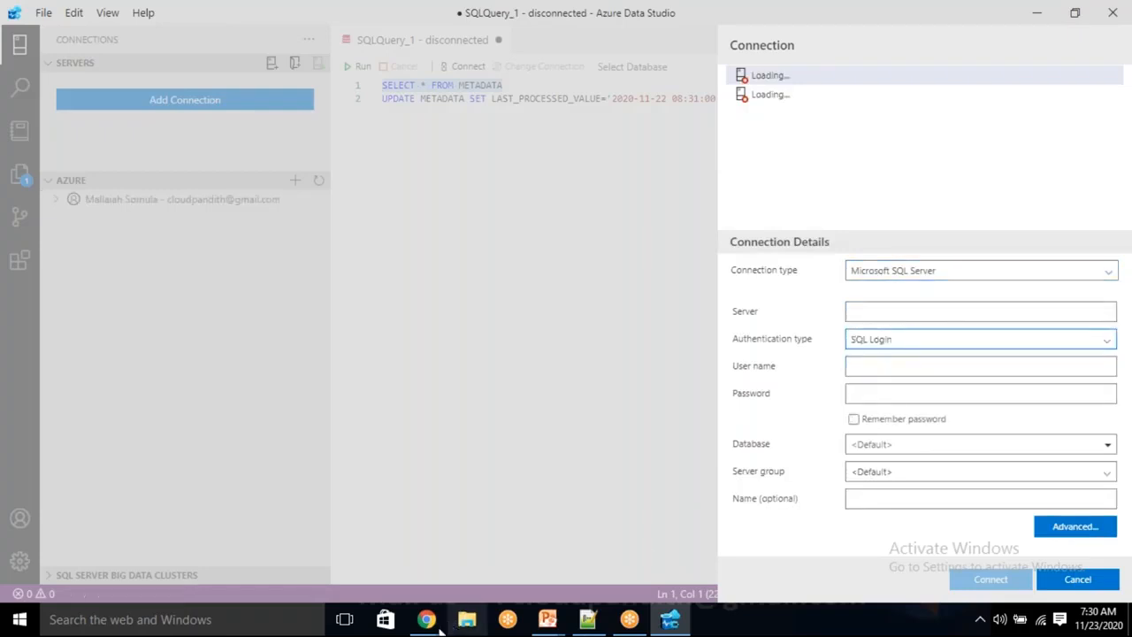
Return to the Azure portal in Chrome and refresh the SQL database deployment status again
{"action": "mouse_move", "coordinate": [426, 619]}
{"action": "left_click", "coordinate": [472, 564]}
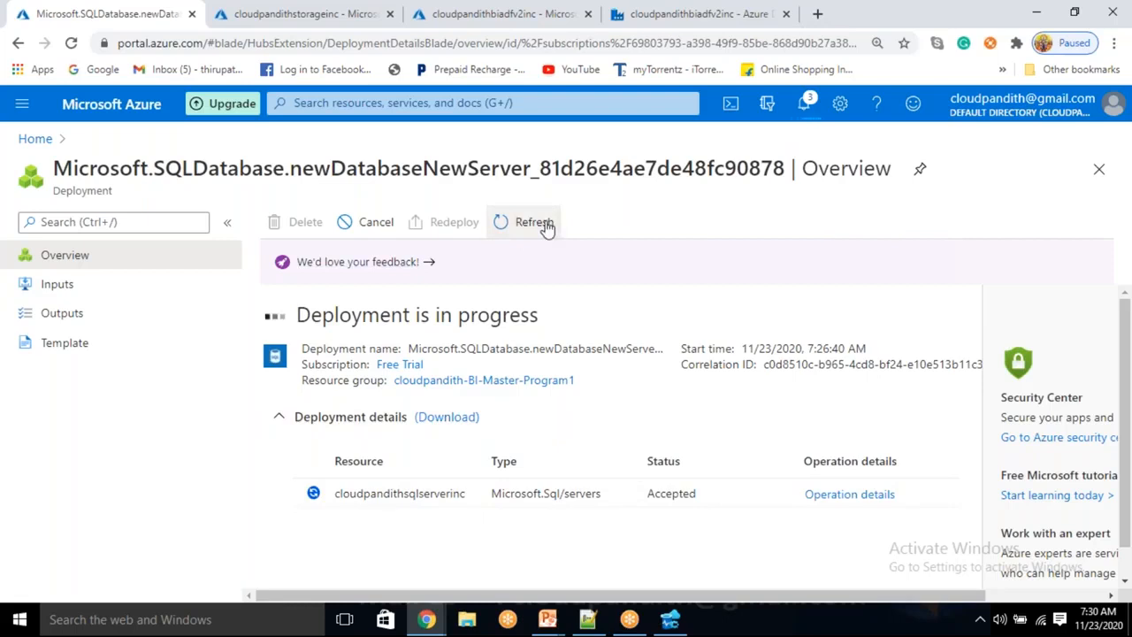
{"action": "mouse_move", "coordinate": [629, 620]}
{"action": "left_click", "coordinate": [516, 228]}
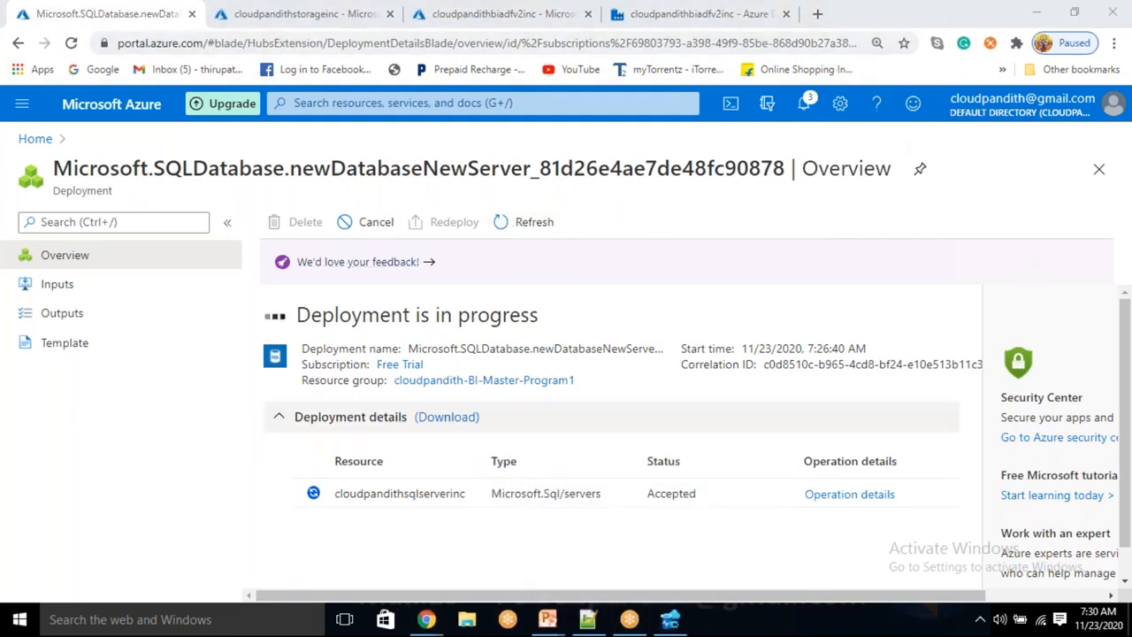
Switch to Notepad++, close the find results and begin a create table statement in the empty new 8 file
{"action": "left_click", "coordinate": [587, 619]}
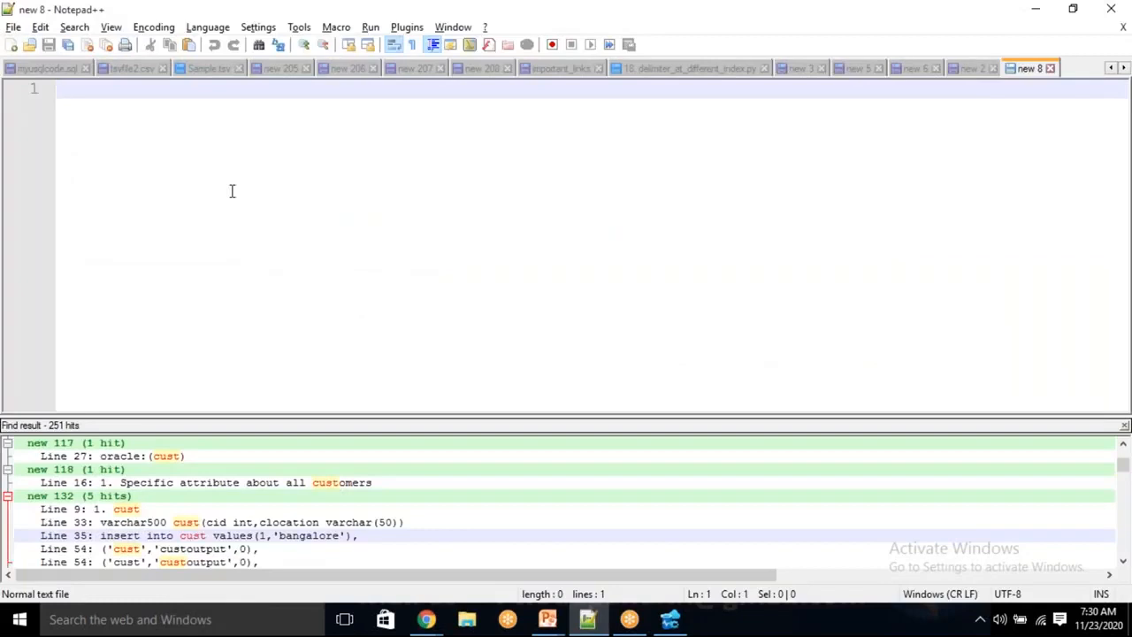
{"action": "left_click", "coordinate": [1124, 424]}
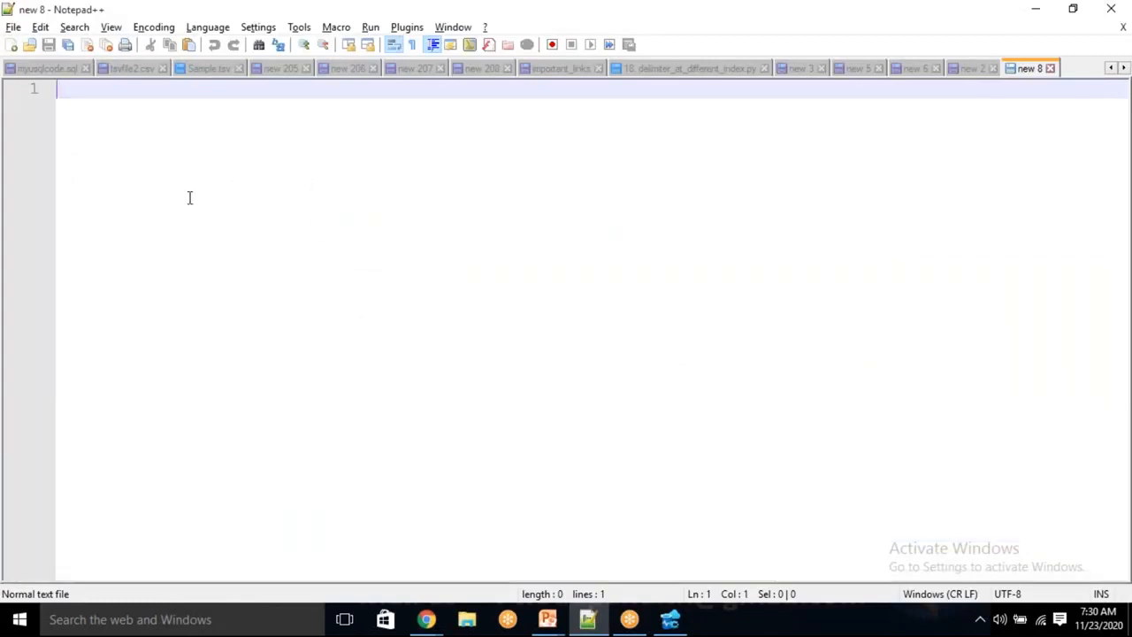
{"action": "type", "text": "create tbale"}
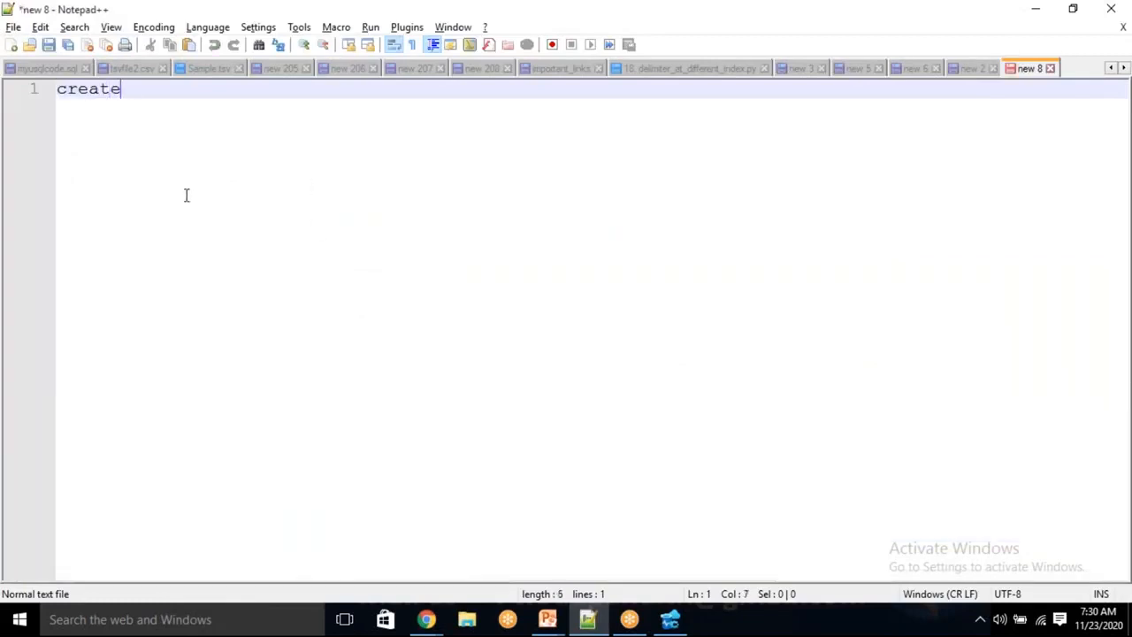
{"action": "key", "text": "BackSpace"}
{"action": "key", "text": "BackSpace"}
{"action": "key", "text": "BackSpace"}
{"action": "key", "text": "BackSpace"}
{"action": "key", "text": "BackSpace"}
{"action": "type", "text": "able "}
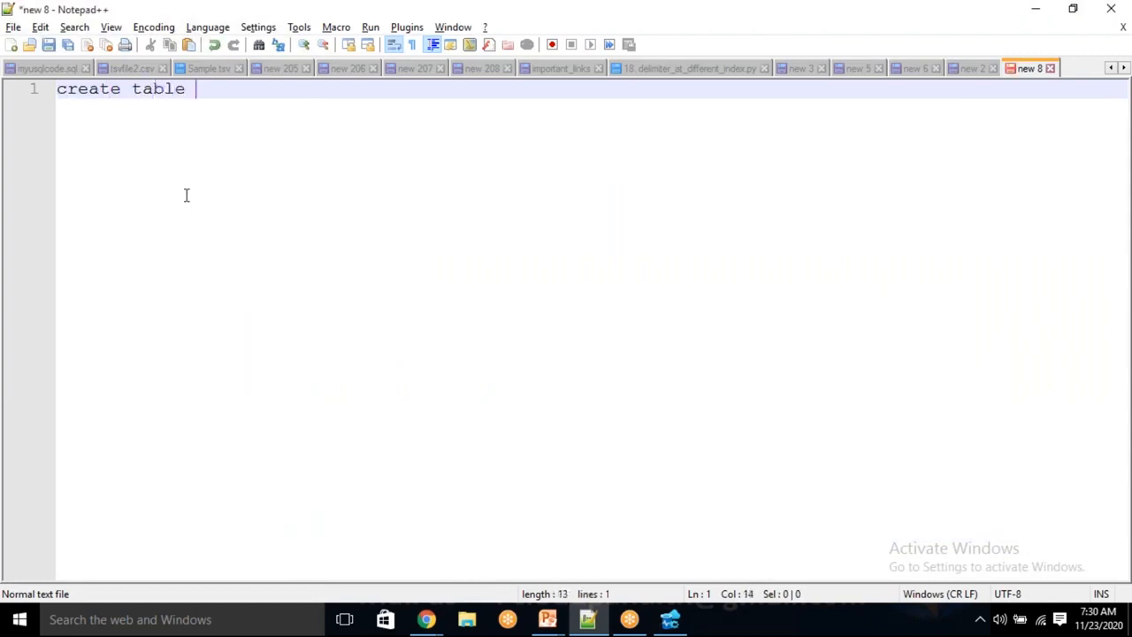
Name the table emp in the statement and define its first column as ename varchar(50)
{"action": "type", "text": "emp(e"}
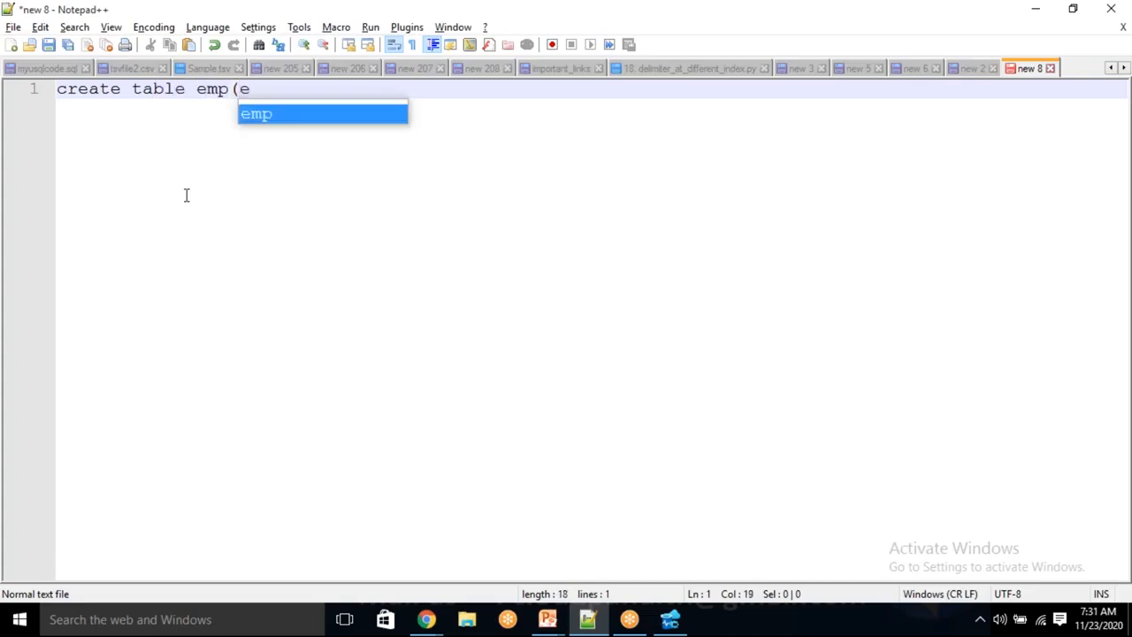
{"action": "type", "text": "name vartc"}
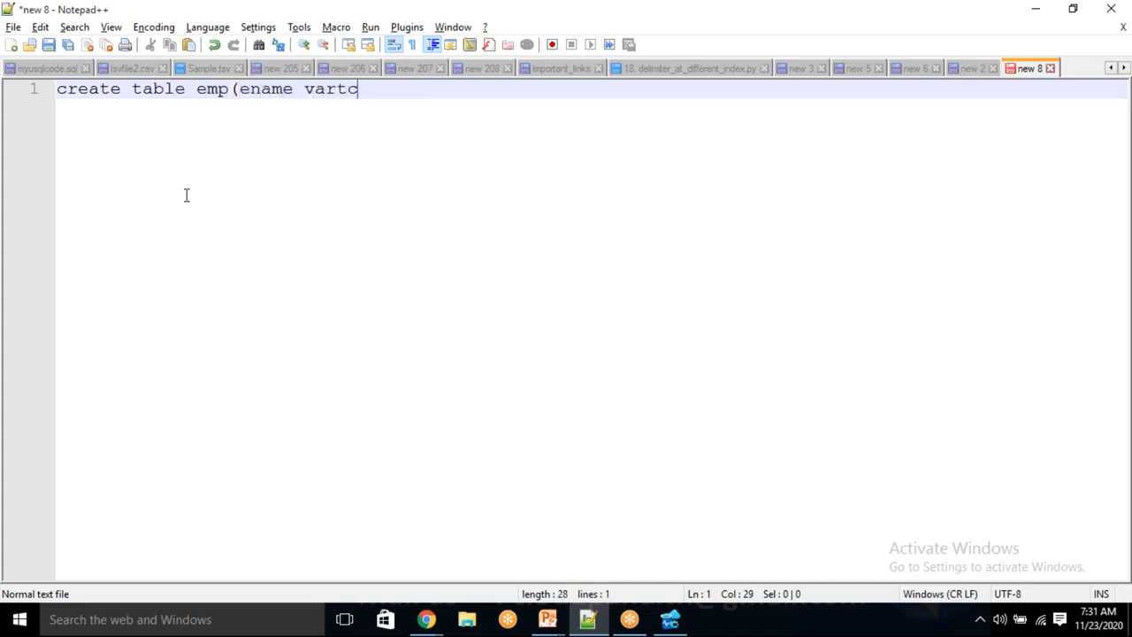
{"action": "key", "text": "BackSpace"}
{"action": "key", "text": "BackSpace"}
{"action": "type", "text": "char(50),"}
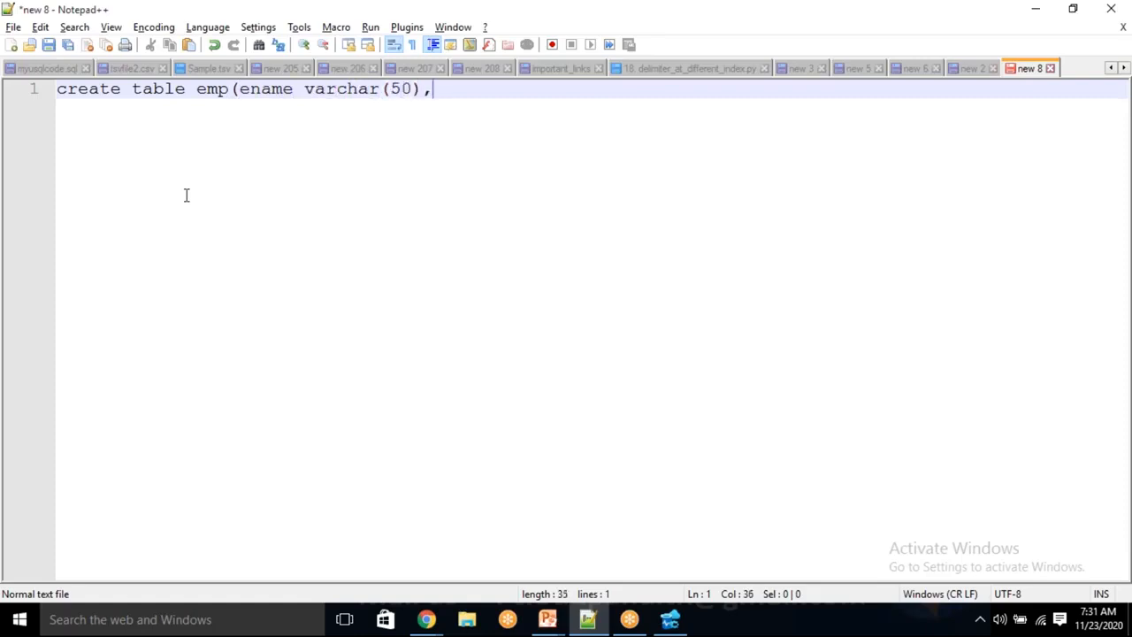
{"action": "type", "text": "e"}
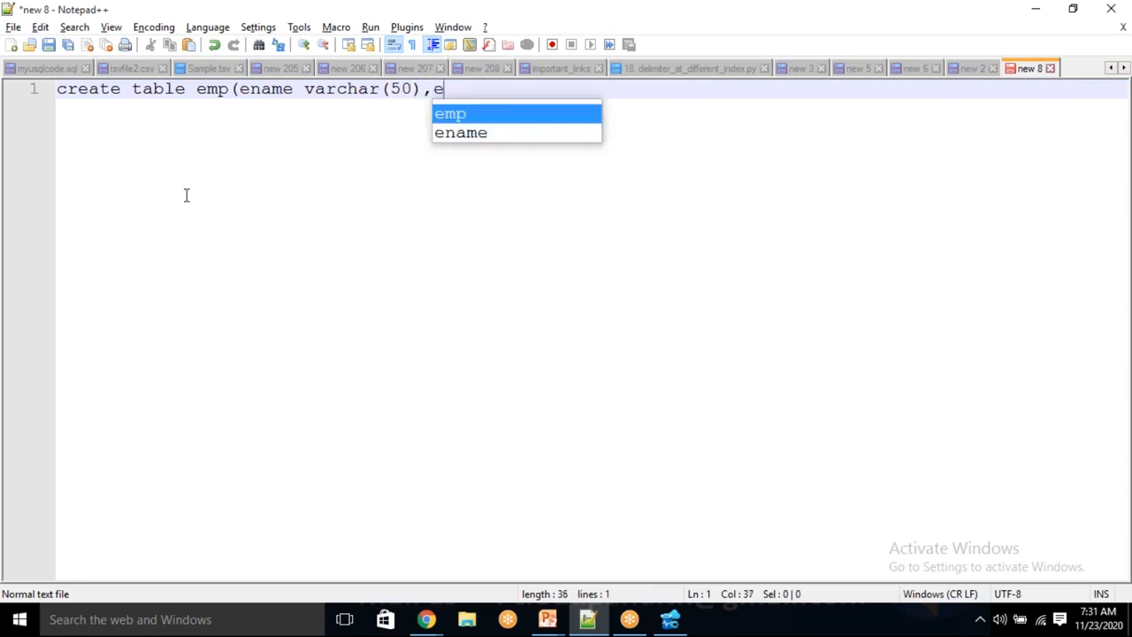
{"action": "type", "text": "desig"}
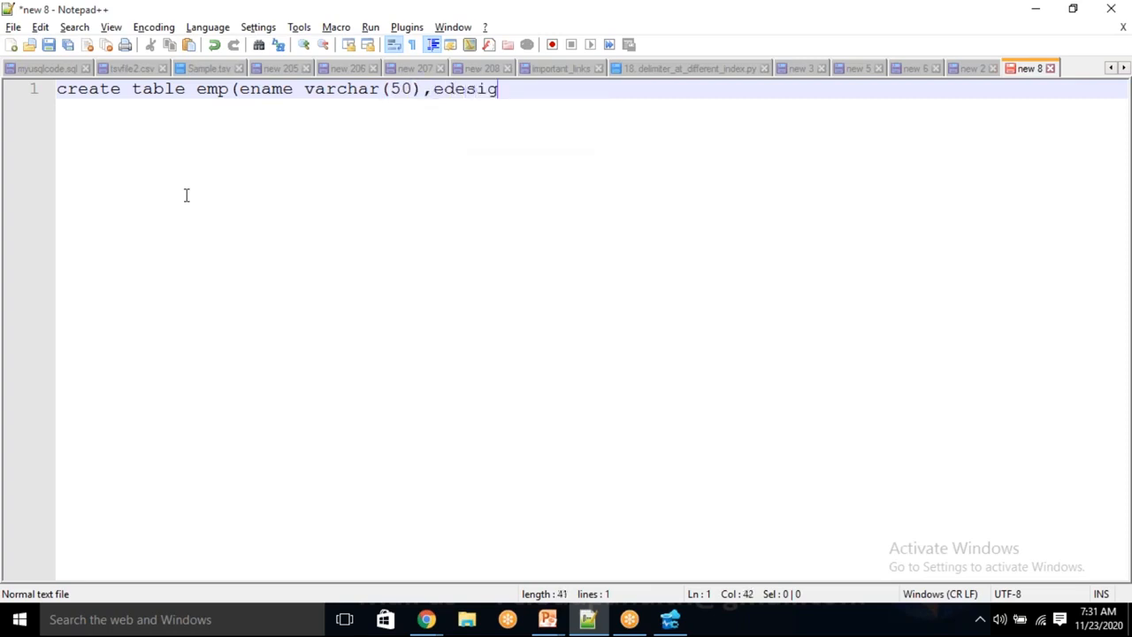
{"action": "key", "text": "BackSpace"}
{"action": "key", "text": "BackSpace"}
{"action": "key", "text": "BackSpace"}
{"action": "key", "text": "BackSpace"}
{"action": "key", "text": "BackSpace"}
Complete the emp statement with the columns esalary int and ejoineddate datetime, and close the parenthesis
{"action": "type", "text": "salary int, ejoineddate date"}
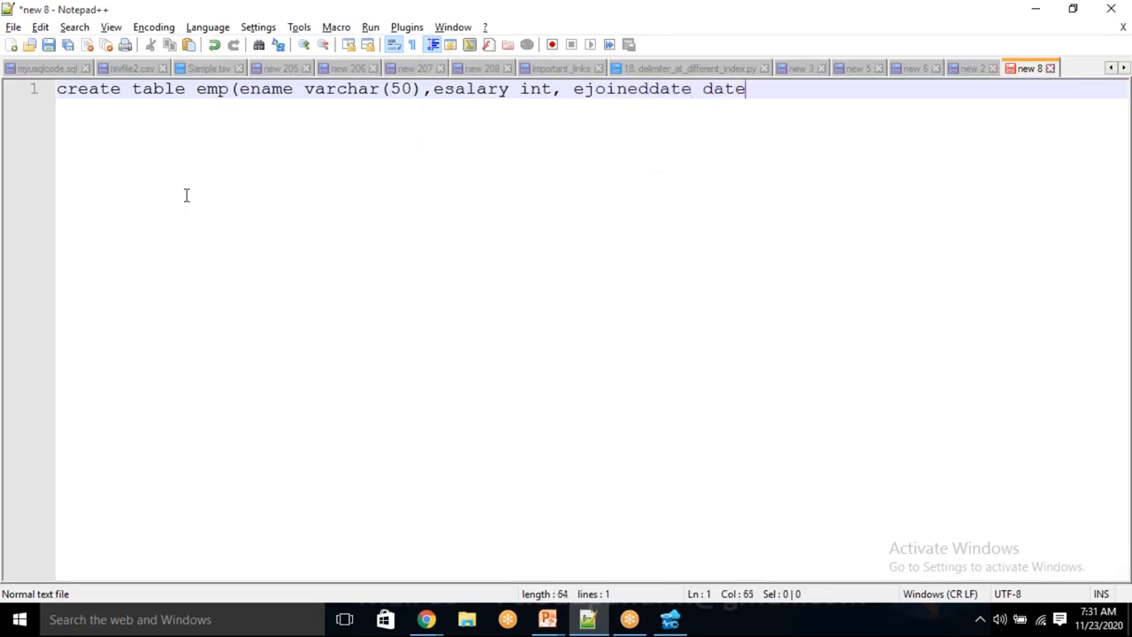
{"action": "type", "text": "time)"}
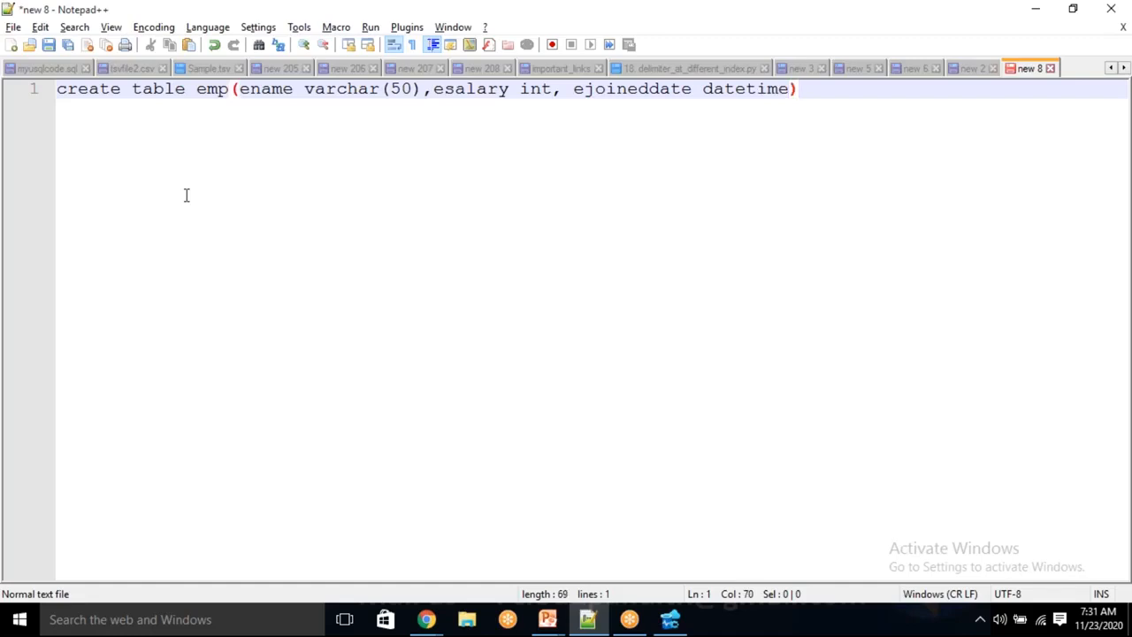
Begin a second create table statement on a new line for a table named cust
{"action": "key", "text": "Return"}
{"action": "type", "text": "create ta"}
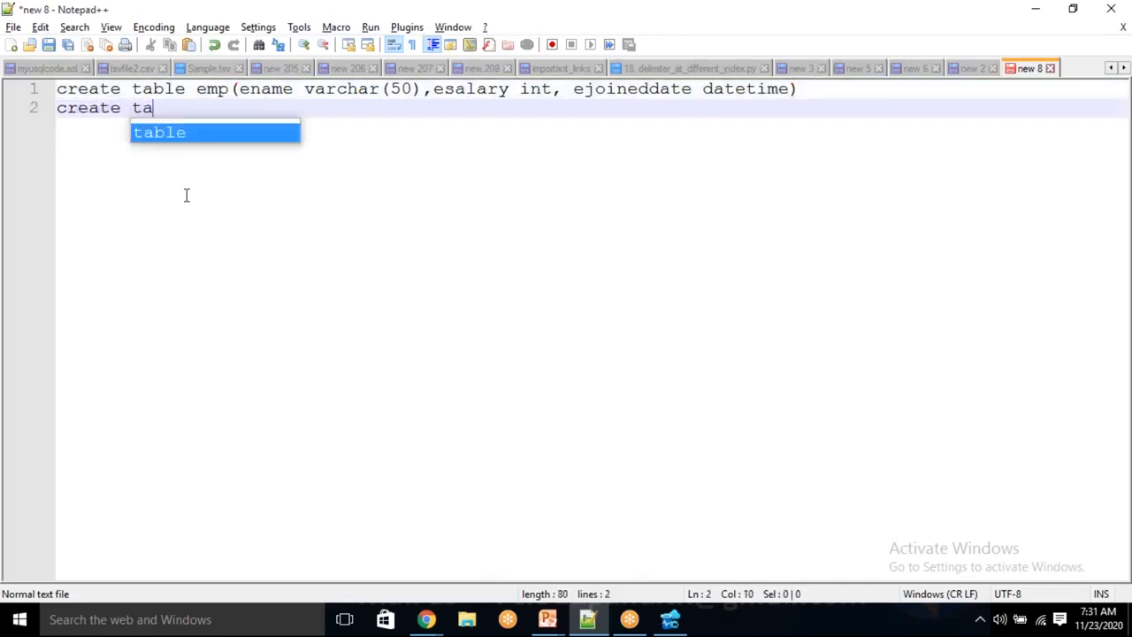
{"action": "type", "text": "ble cuys"}
{"action": "key", "text": "BackSpace"}
{"action": "key", "text": "BackSpace"}
{"action": "type", "text": "st("}
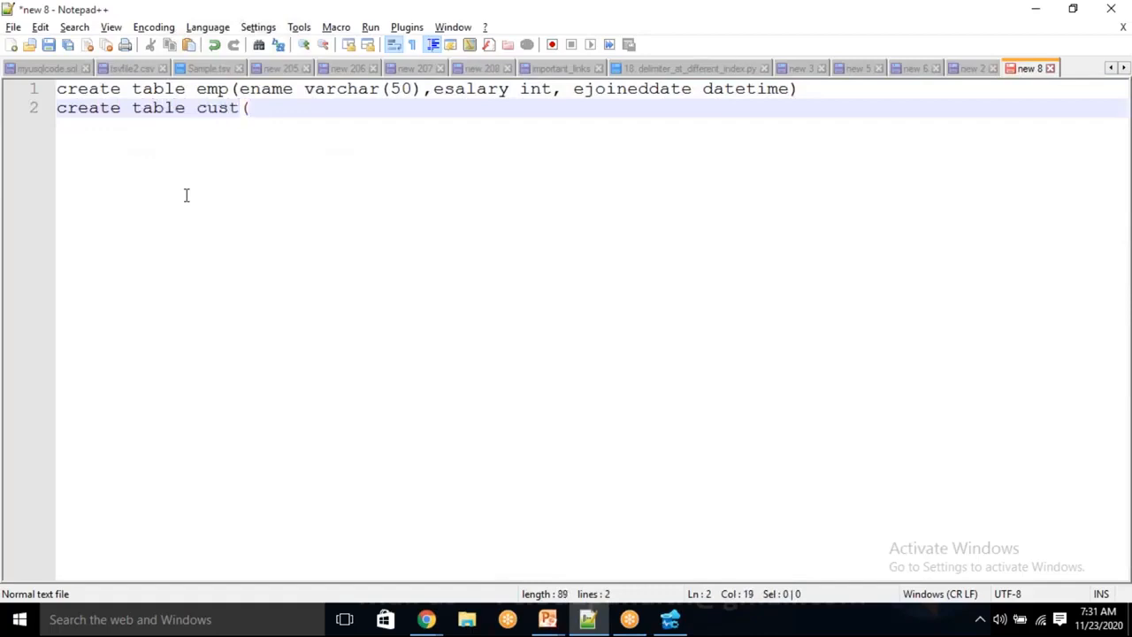
Define the first column of the cust table as cname varchar(50)
{"action": "type", "text": "cname vbatr"}
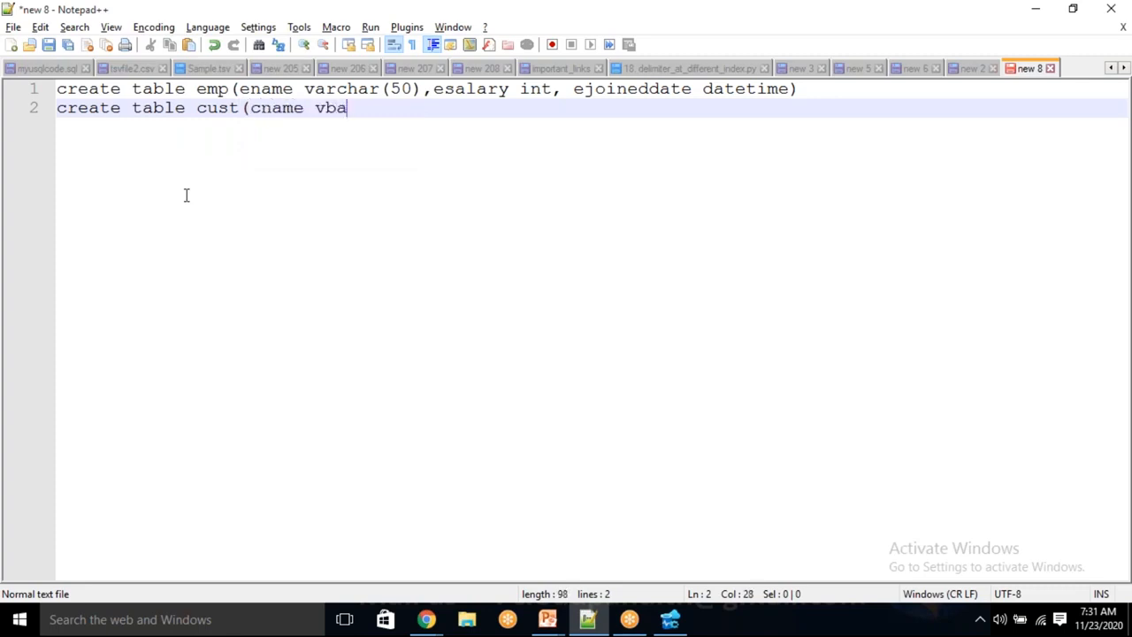
{"action": "key", "text": "BackSpace"}
{"action": "key", "text": "BackSpace"}
{"action": "key", "text": "BackSpace"}
{"action": "key", "text": "BackSpace"}
{"action": "type", "text": "arch"}
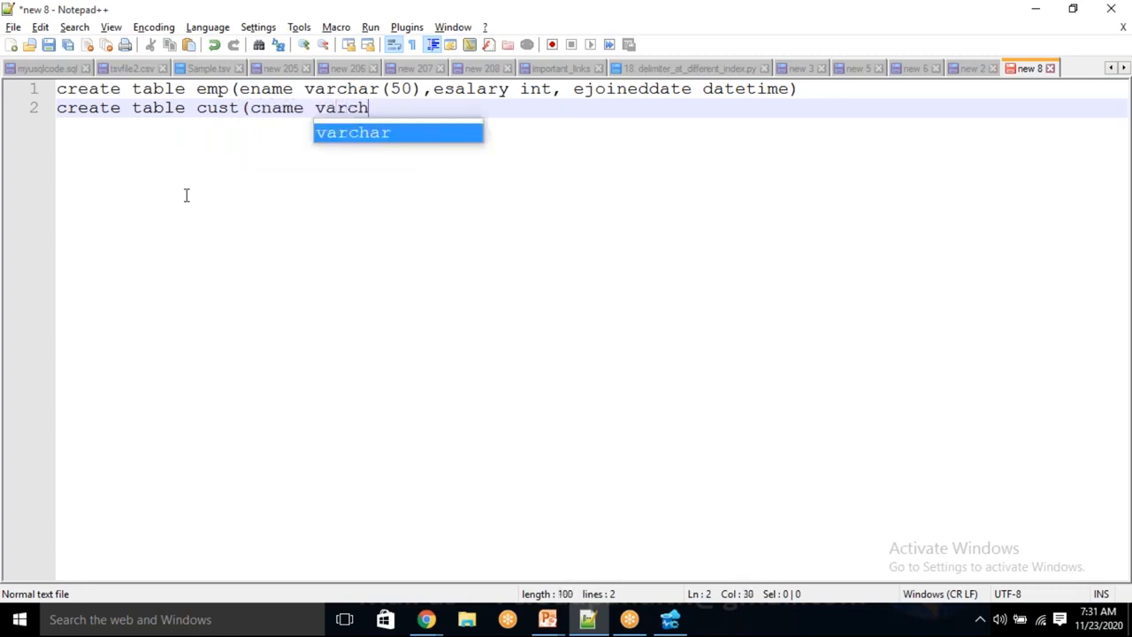
{"action": "type", "text": "ar(50),"}
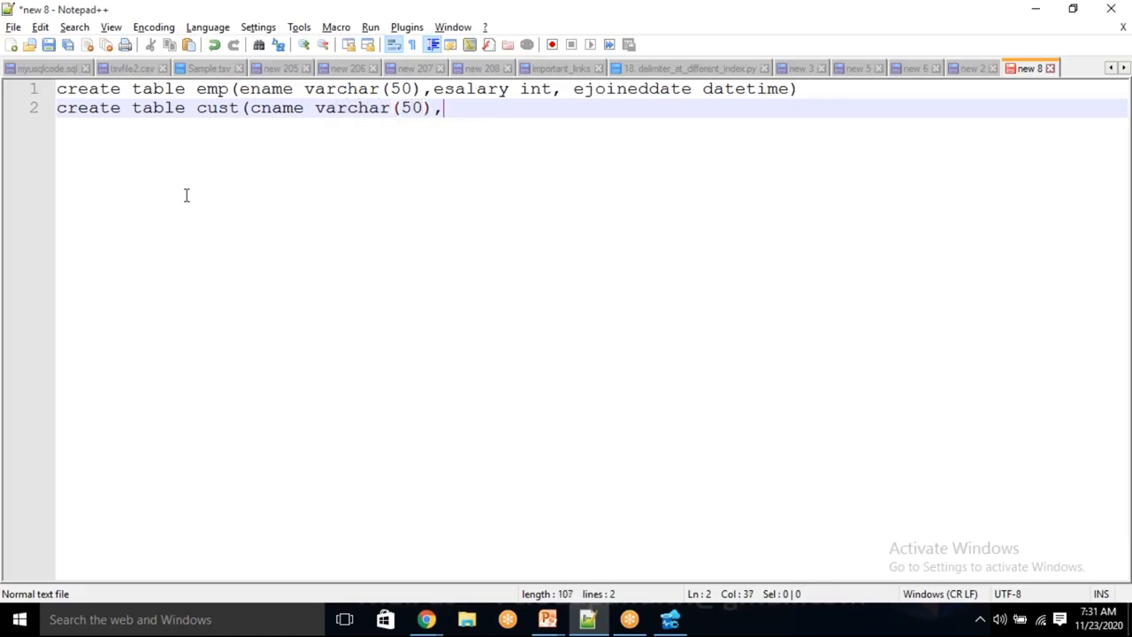
Add a second column, accounttype varchar(50), to the cust table statement
{"action": "type", "text": "accounttype"}
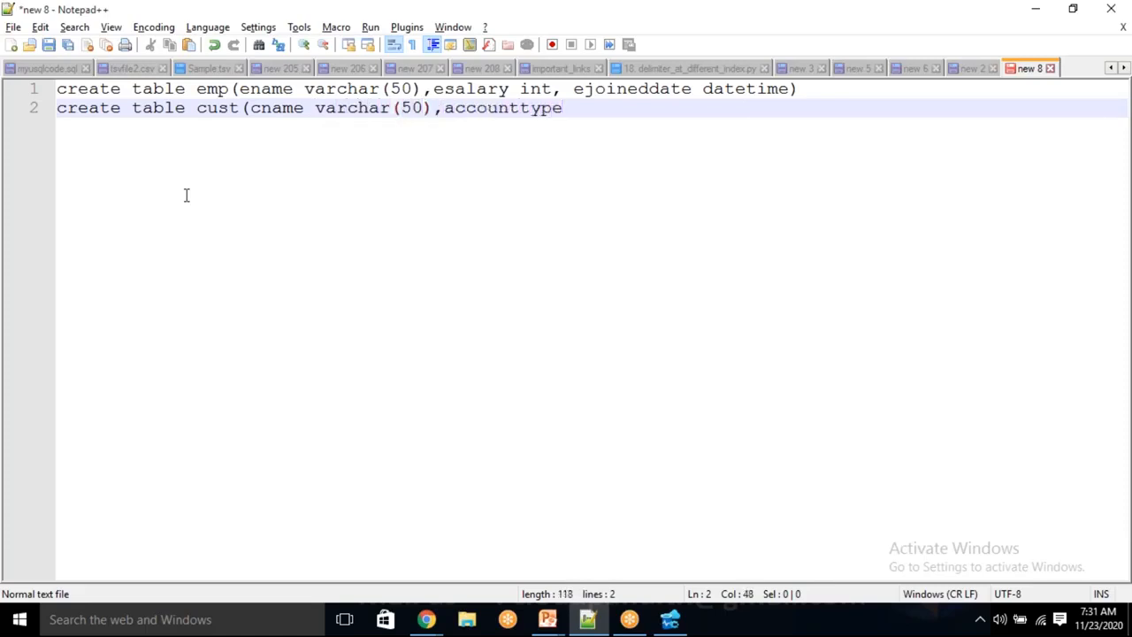
{"action": "type", "text": " varcha"}
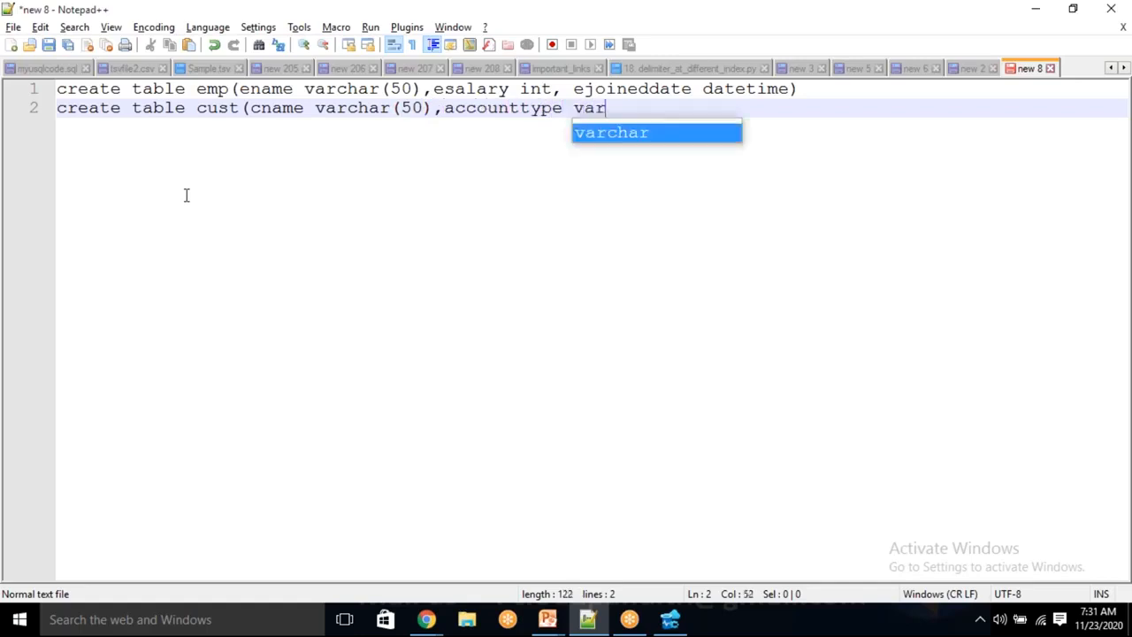
{"action": "type", "text": "r(6"}
{"action": "key", "text": "BackSpace"}
{"action": "type", "text": "50),"}
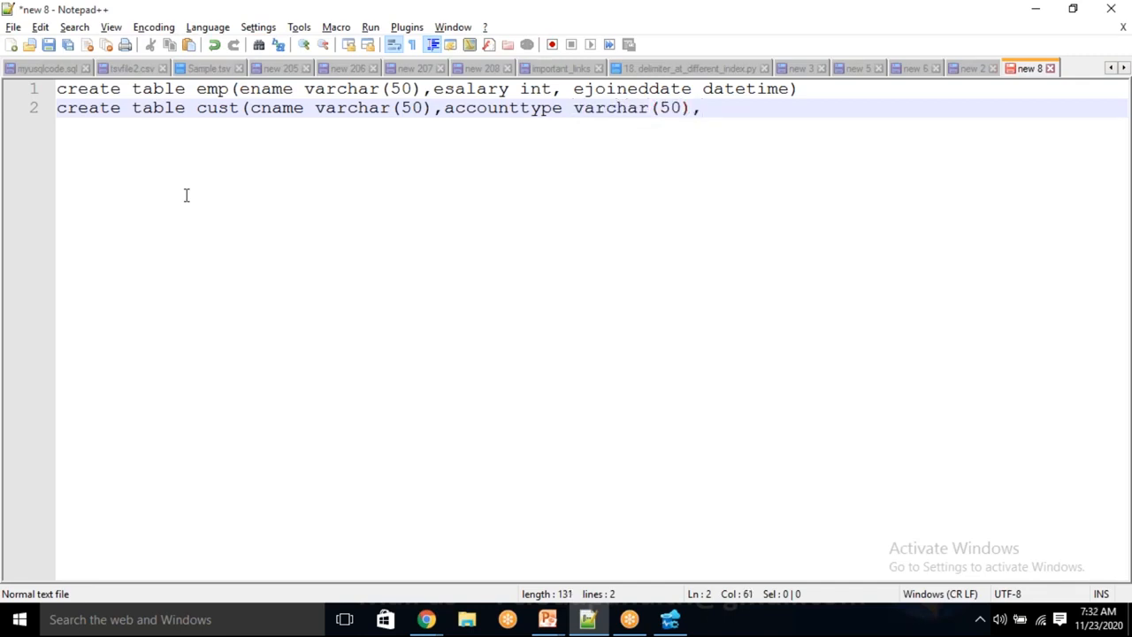
{"action": "type", "text": "a"}
{"action": "type", "text": "ccount"}
{"action": "type", "text": "creat"}
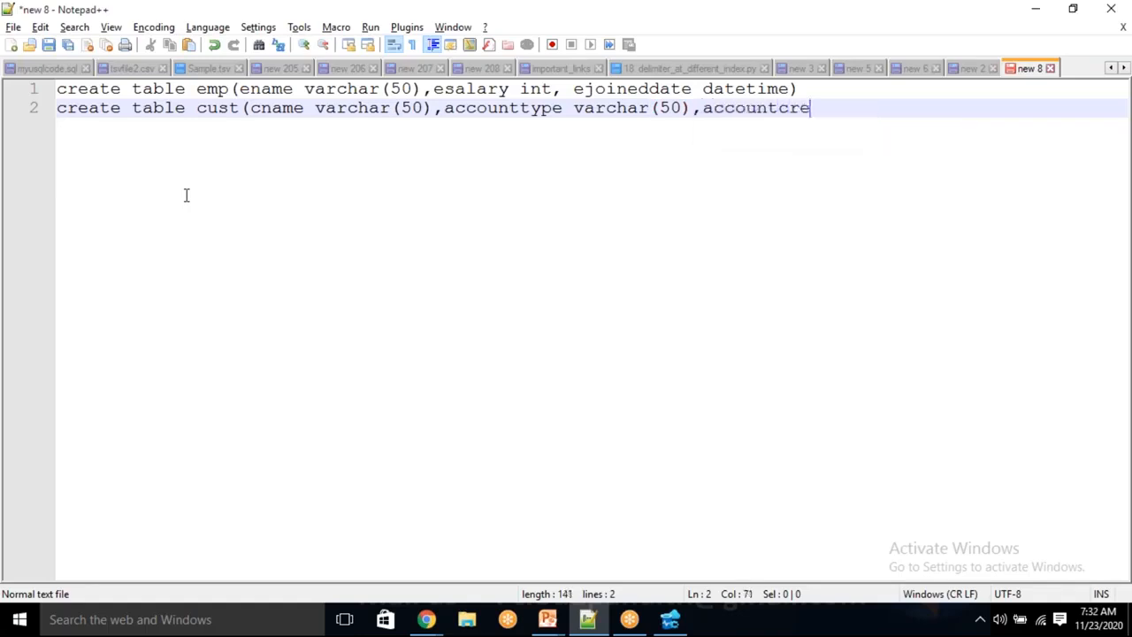
{"action": "type", "text": "iondate"}
{"action": "key", "text": "BackSpace"}
{"action": "key", "text": "BackSpace"}
{"action": "key", "text": "BackSpace"}
{"action": "key", "text": "BackSpace"}
{"action": "key", "text": "BackSpace"}
{"action": "key", "text": "BackSpace"}
{"action": "key", "text": "BackSpace"}
{"action": "key", "text": "BackSpace"}
{"action": "key", "text": "BackSpace"}
{"action": "key", "text": "BackSpace"}
{"action": "key", "text": "BackSpace"}
{"action": "key", "text": "BackSpace"}
{"action": "key", "text": "BackSpace"}
{"action": "key", "text": "BackSpace"}
{"action": "key", "text": "BackSpace"}
{"action": "key", "text": "BackSpace"}
{"action": "key", "text": "BackSpace"}
{"action": "key", "text": "BackSpace"}
{"action": "key", "text": "BackSpace"}
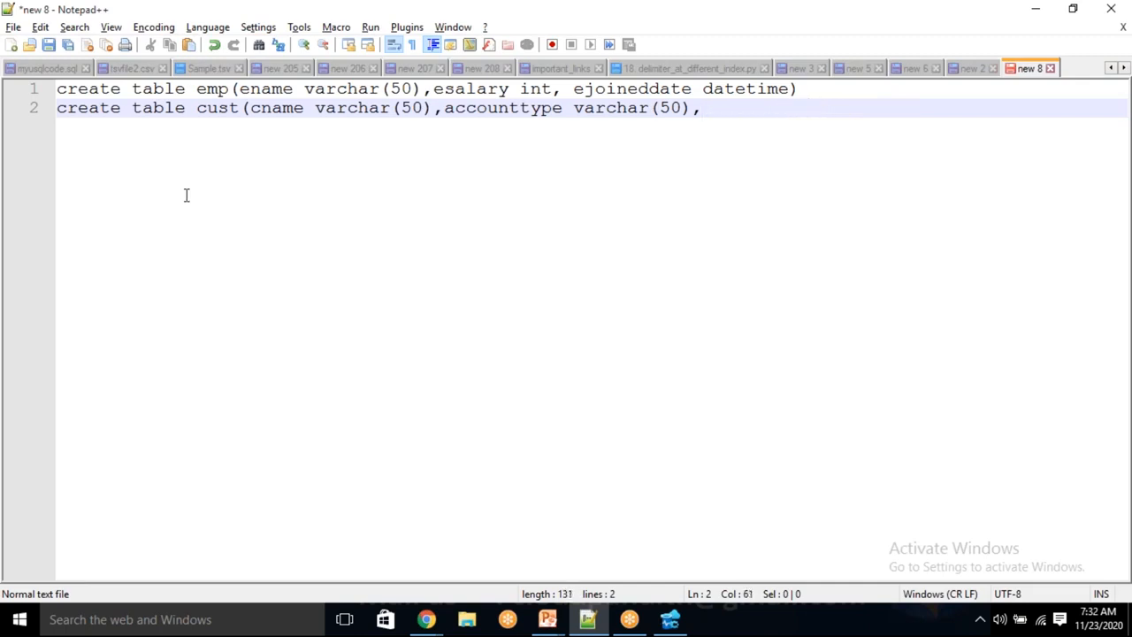
Complete the cust statement with the column accreation datetime and close the parenthesis
{"action": "type", "text": "A"}
{"action": "key", "text": "BackSpace"}
{"action": "type", "text": "ac"}
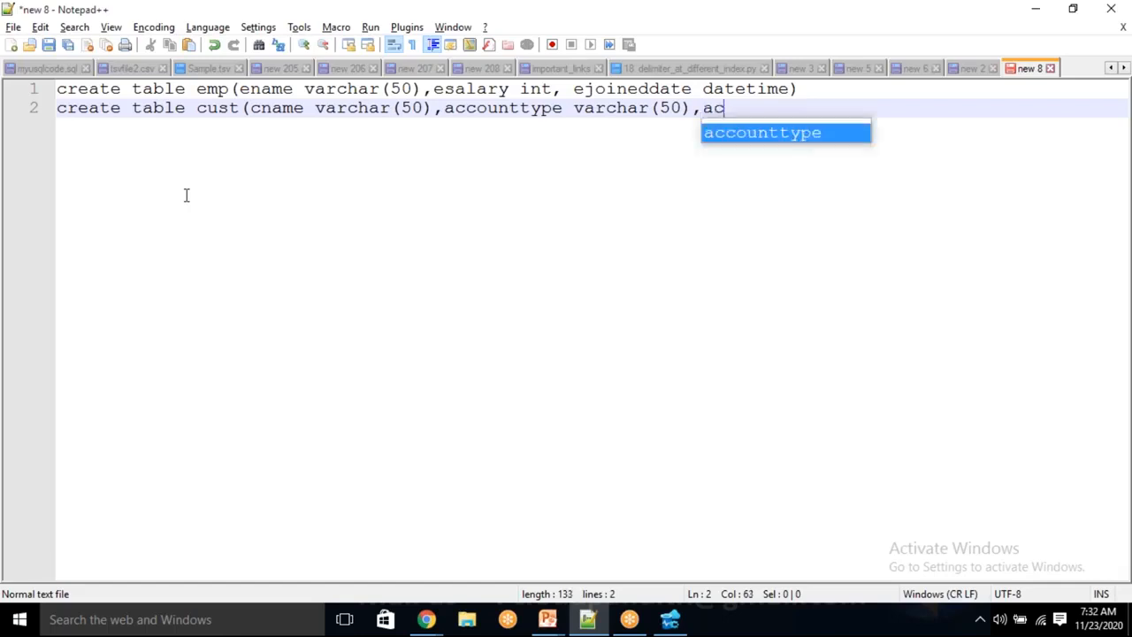
{"action": "type", "text": "crea"}
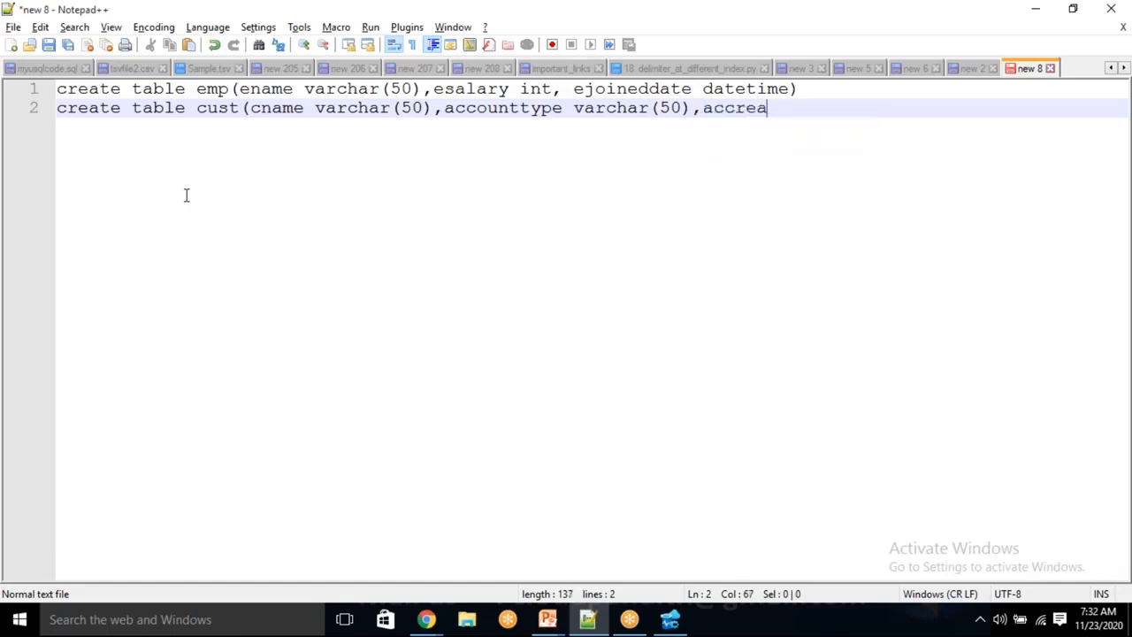
{"action": "type", "text": "tion datetime"}
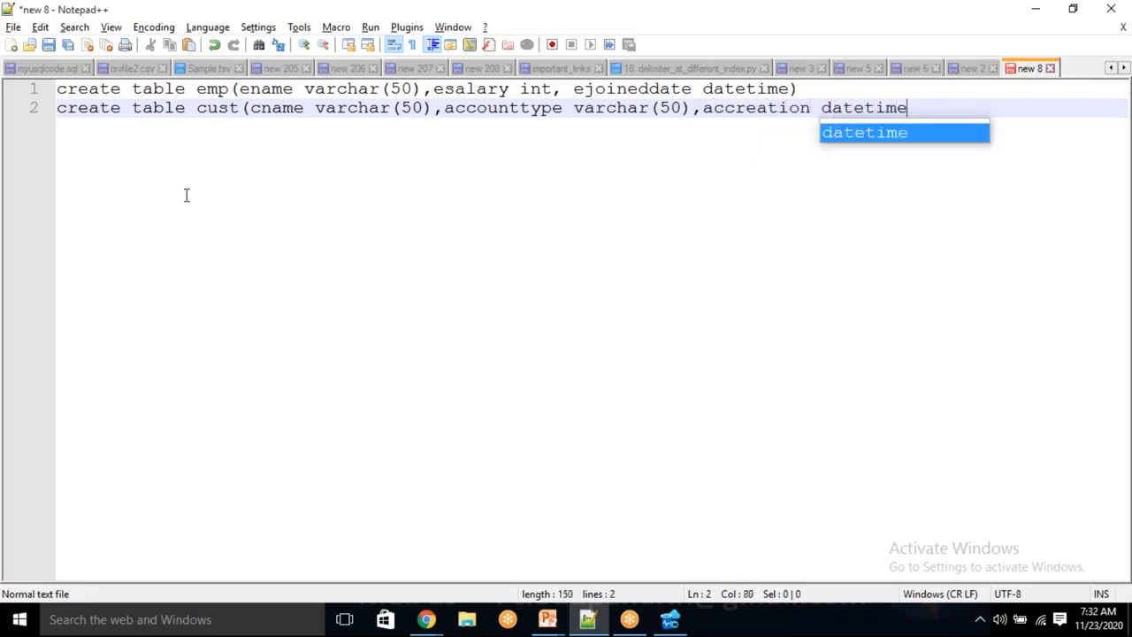
{"action": "type", "text": ")"}
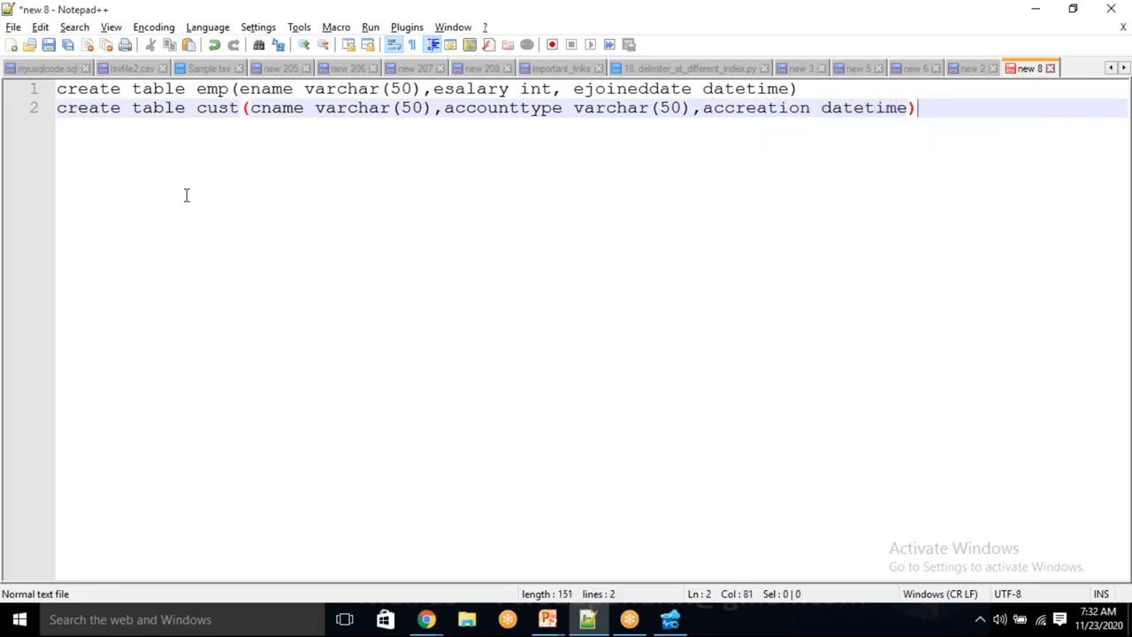
Write a third create table statement on a new line for order, starting with the column productname varchar(50)
{"action": "key", "text": "Return"}
{"action": "type", "text": "create ta"}
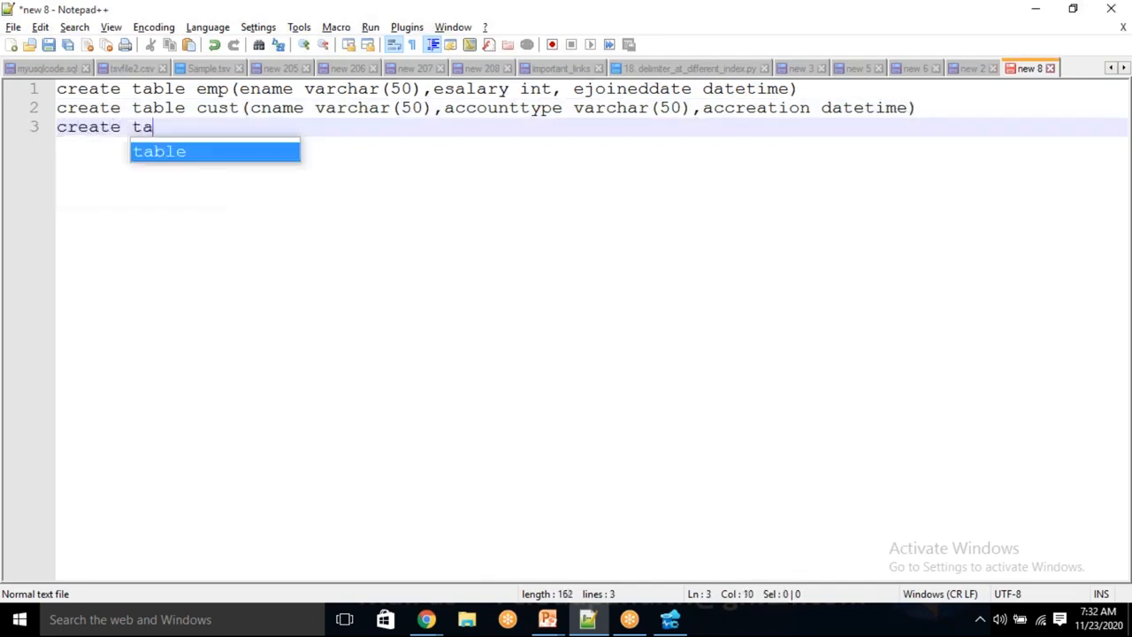
{"action": "type", "text": "ble order("}
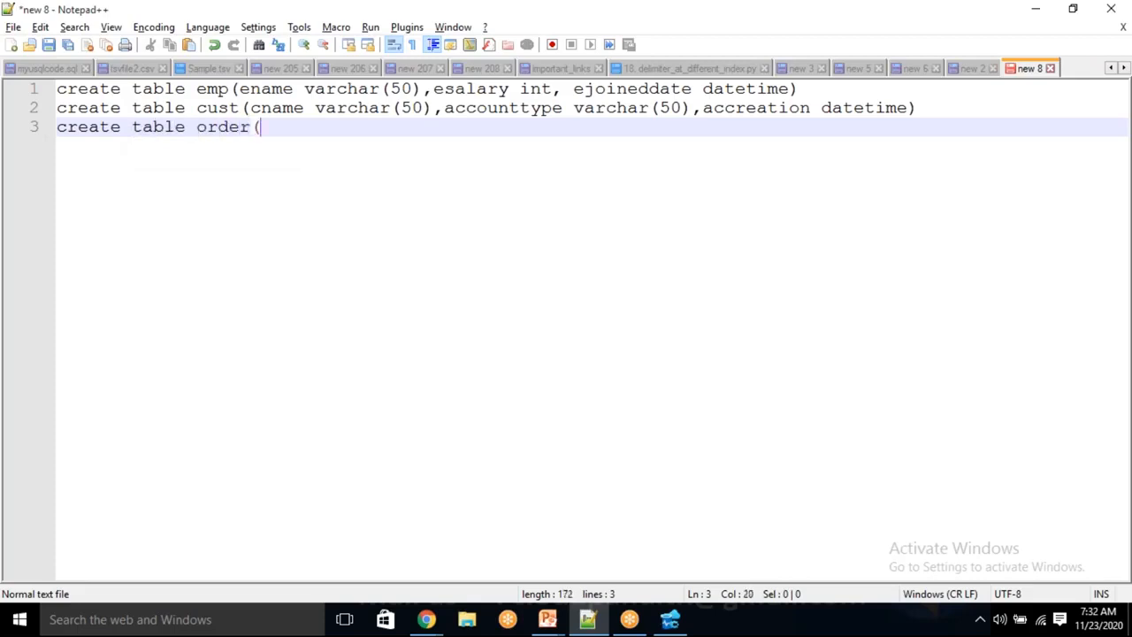
{"action": "type", "text": "product"}
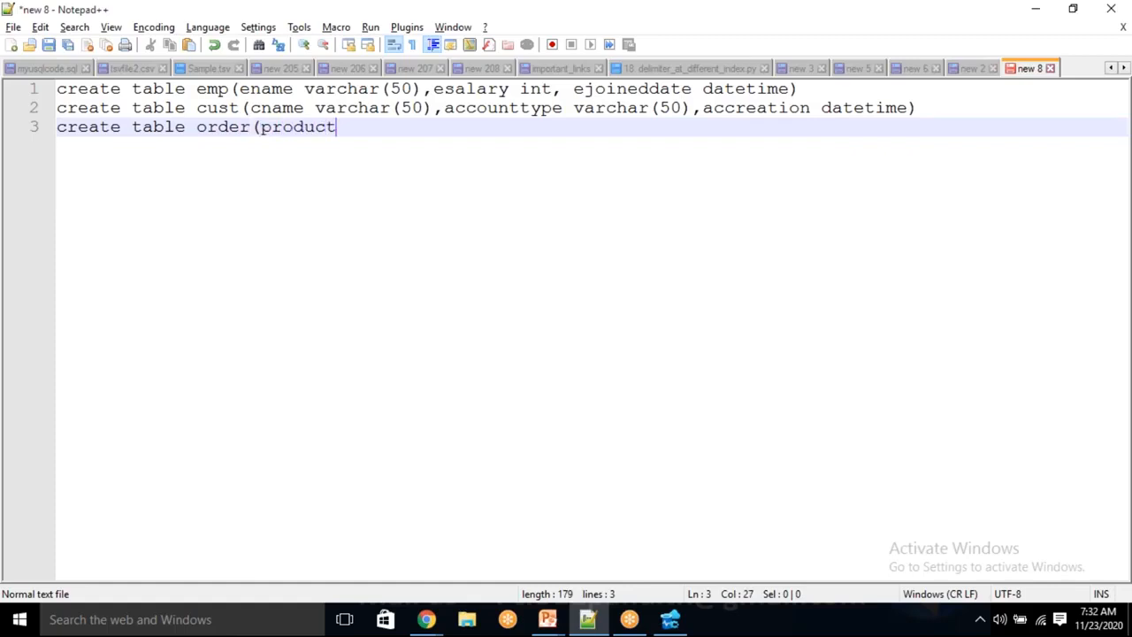
{"action": "type", "text": "name vach"}
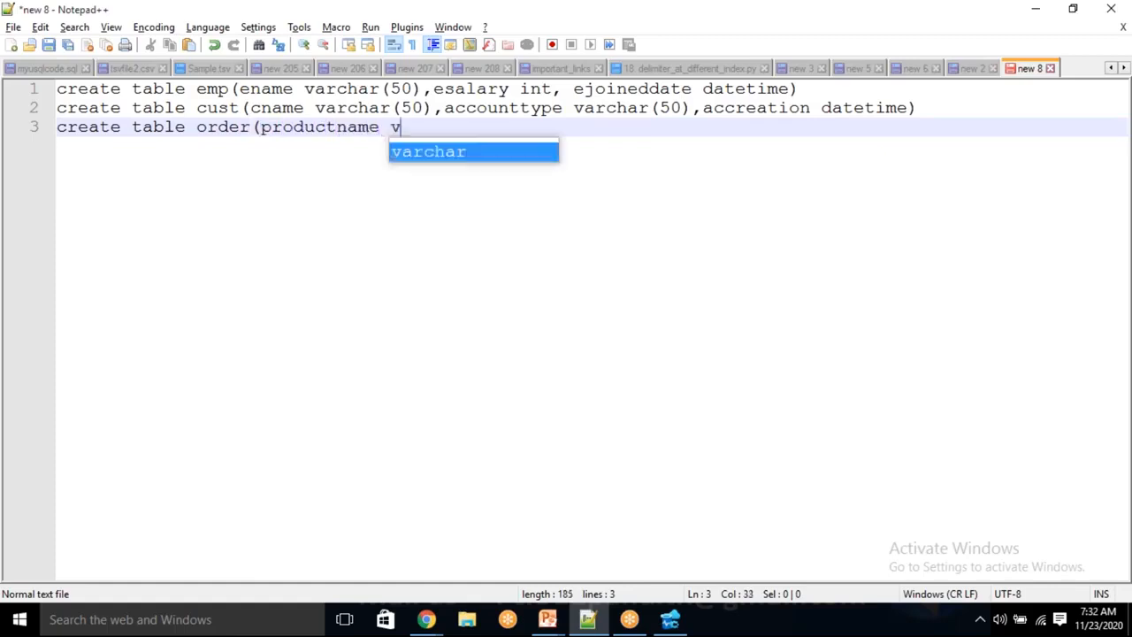
{"action": "key", "text": "BackSpace"}
{"action": "key", "text": "BackSpace"}
{"action": "type", "text": "rcha"}
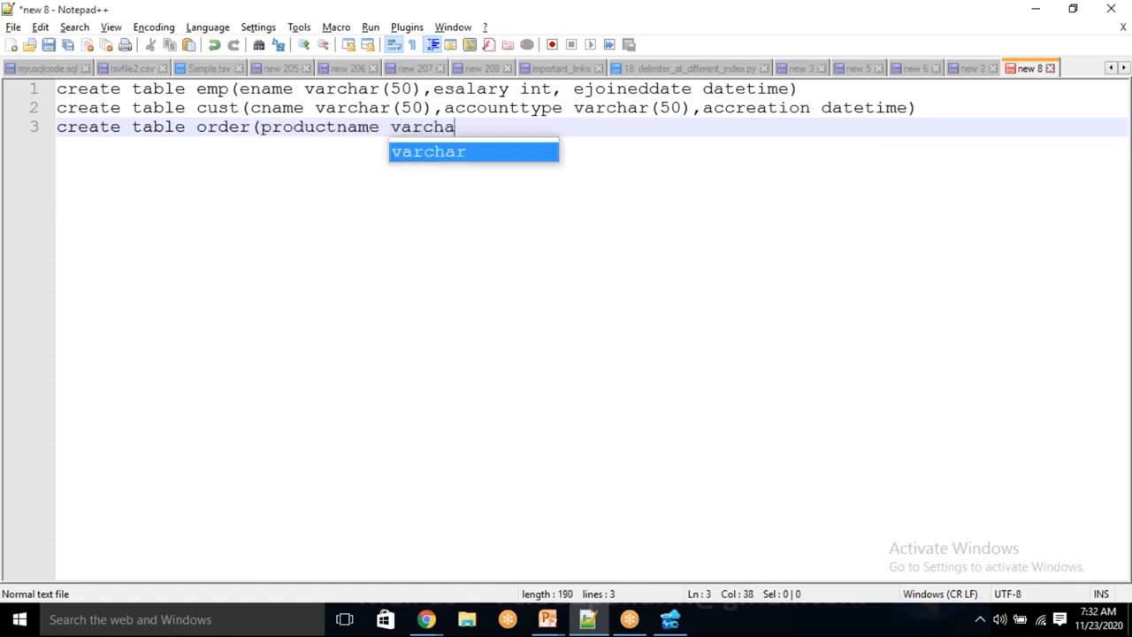
{"action": "type", "text": "r(50)"}
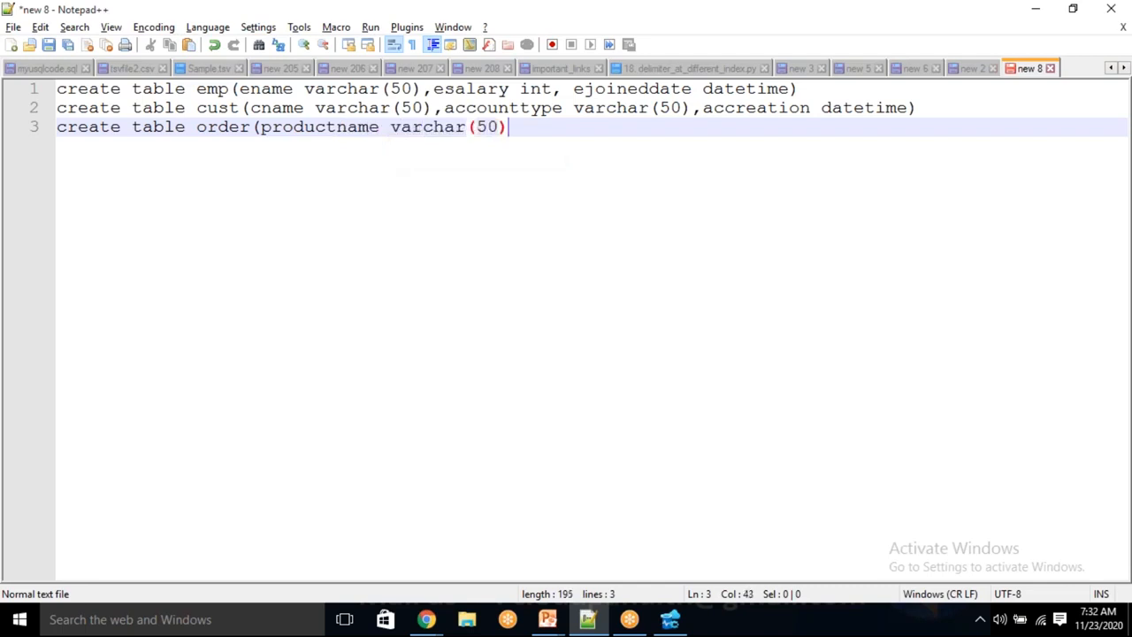
Add the column quantity int to the create table statement for order
{"action": "type", "text": ","}
{"action": "type", "text": "d"}
{"action": "key", "text": "BackSpace"}
{"action": "type", "text": "quant"}
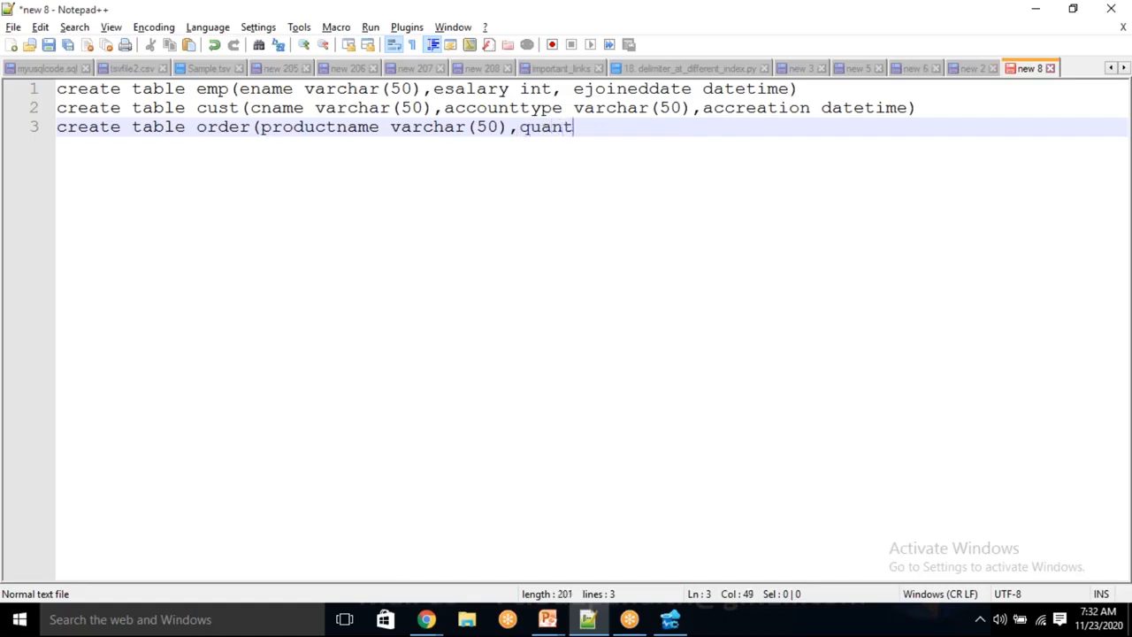
{"action": "type", "text": "ity int, "}
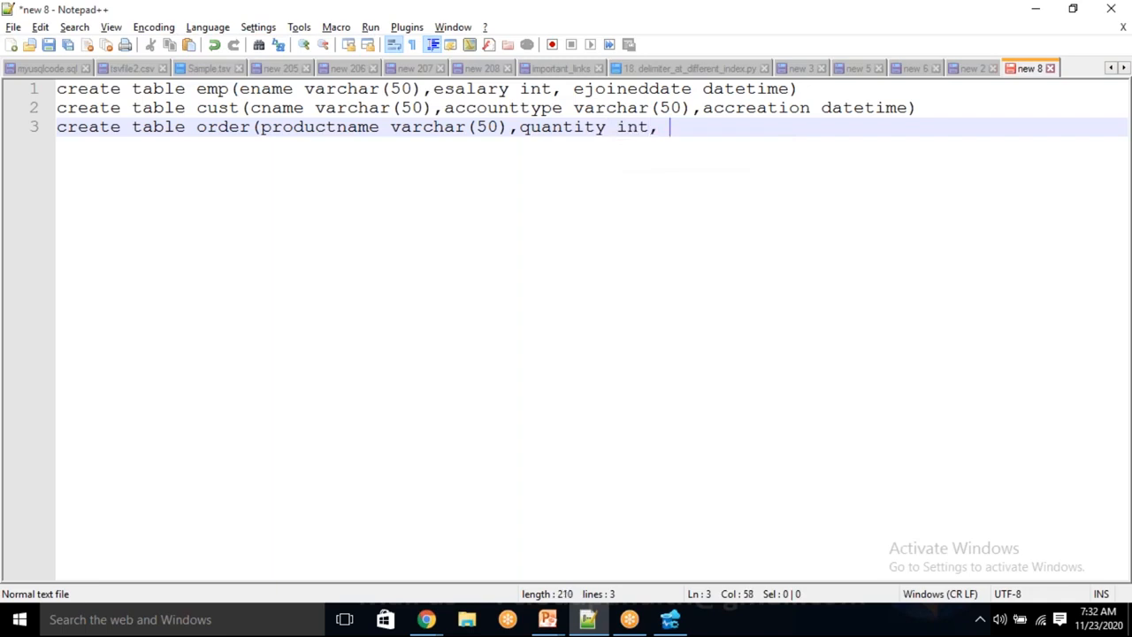
Complete the order statement with the column orderdate datetime and close the parenthesis
{"action": "type", "text": "orde"}
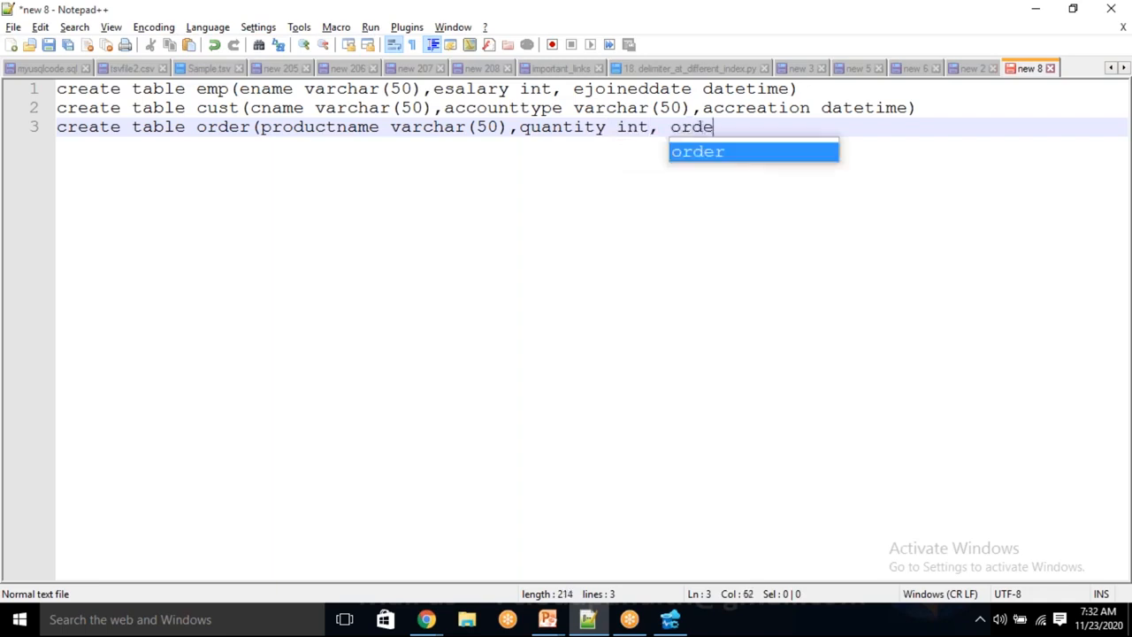
{"action": "type", "text": "rdate da"}
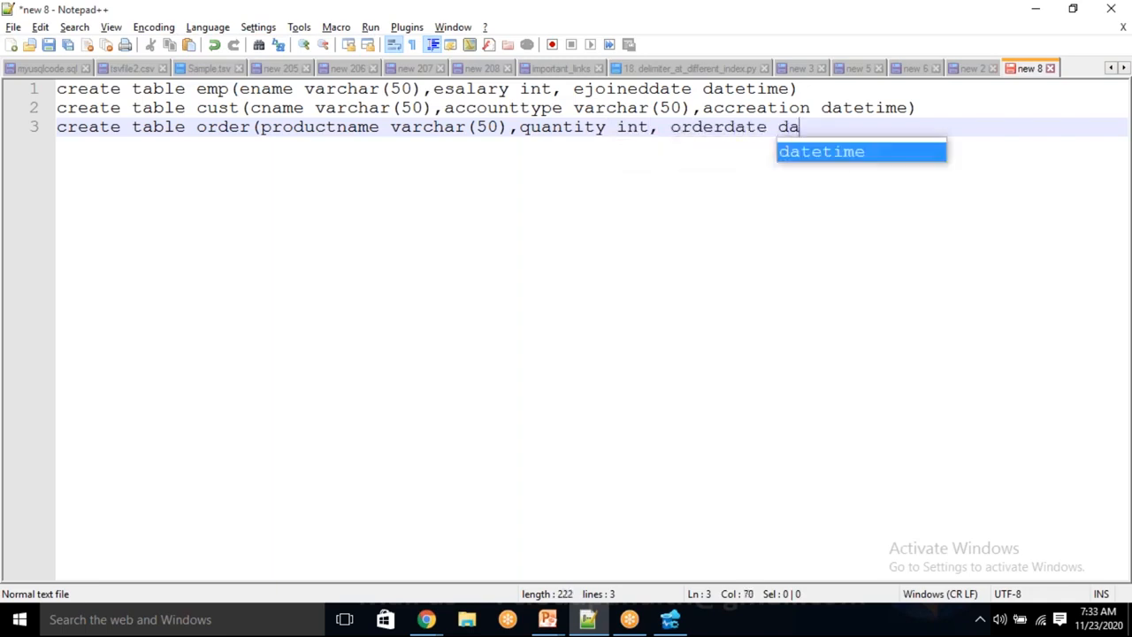
{"action": "type", "text": "tetime)"}
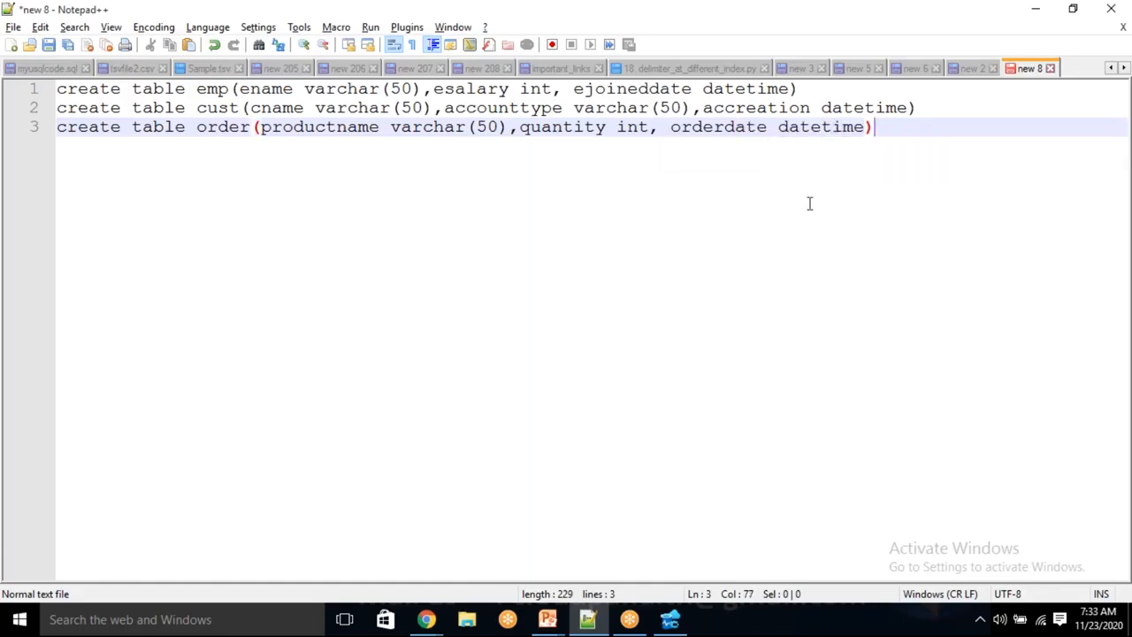
Below the create statements, start an insert into emp values statement with an employee name and the salary 1000
{"action": "key", "text": "Return"}
{"action": "key", "text": "Return"}
{"action": "key", "text": "Return"}
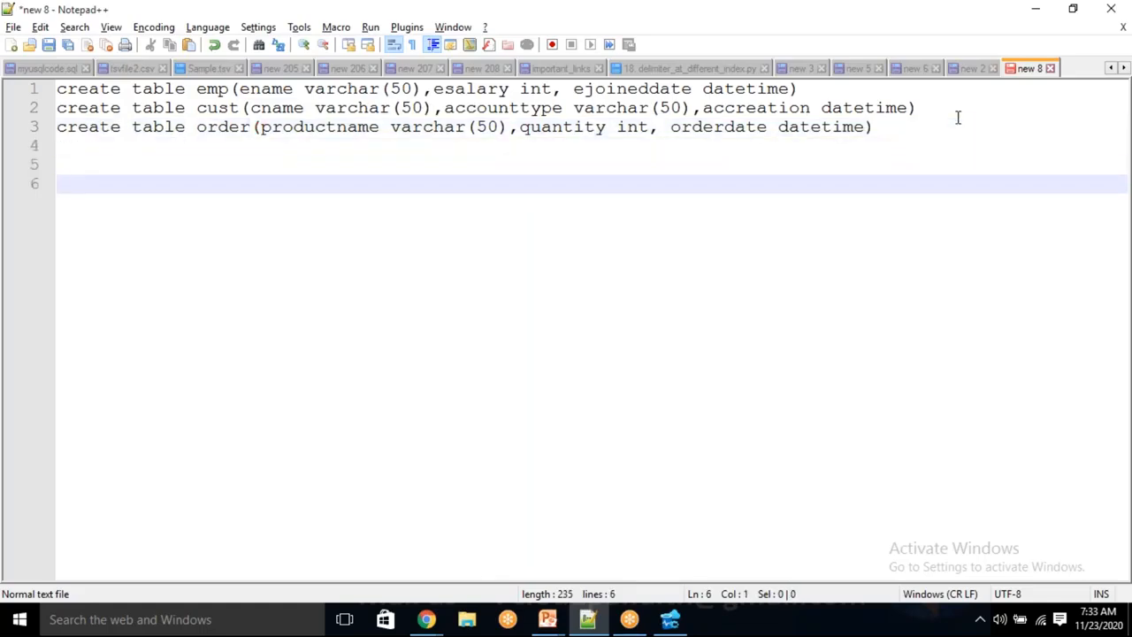
{"action": "type", "text": "insert inmto"}
{"action": "key", "text": "BackSpace"}
{"action": "key", "text": "BackSpace"}
{"action": "key", "text": "BackSpace"}
{"action": "type", "text": "to emp"}
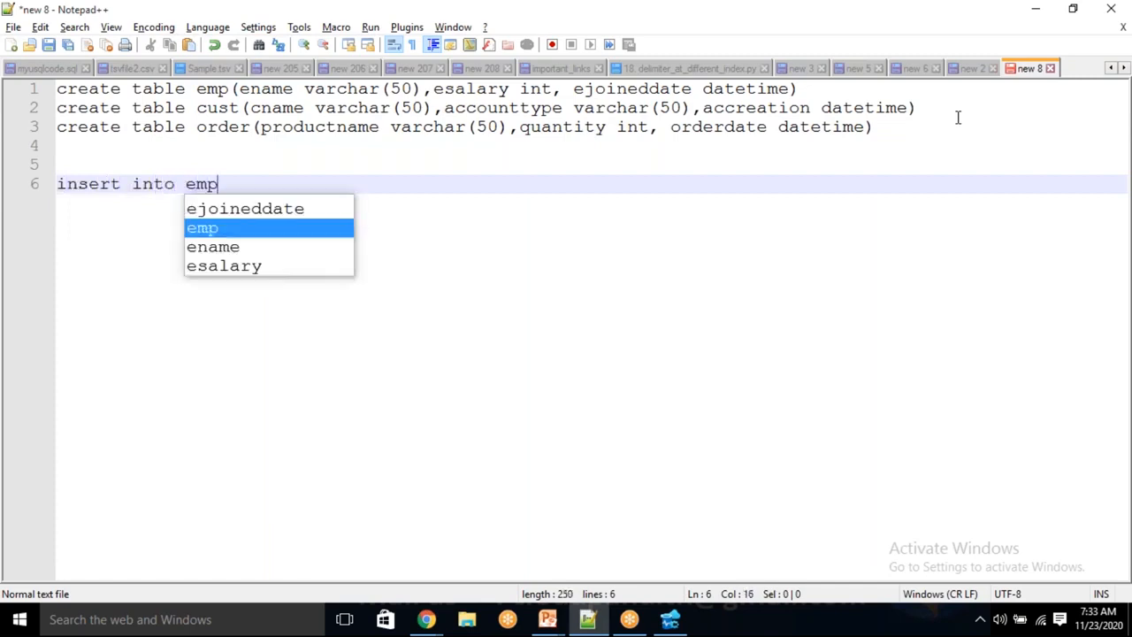
{"action": "type", "text": " value"}
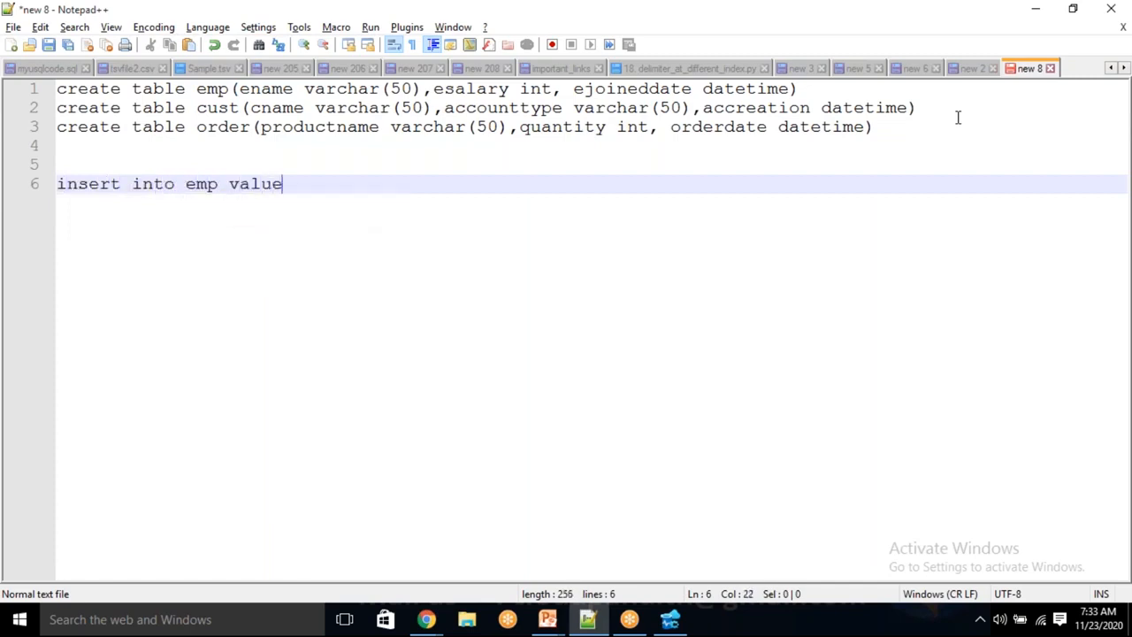
{"action": "type", "text": "s('rama',1000,"}
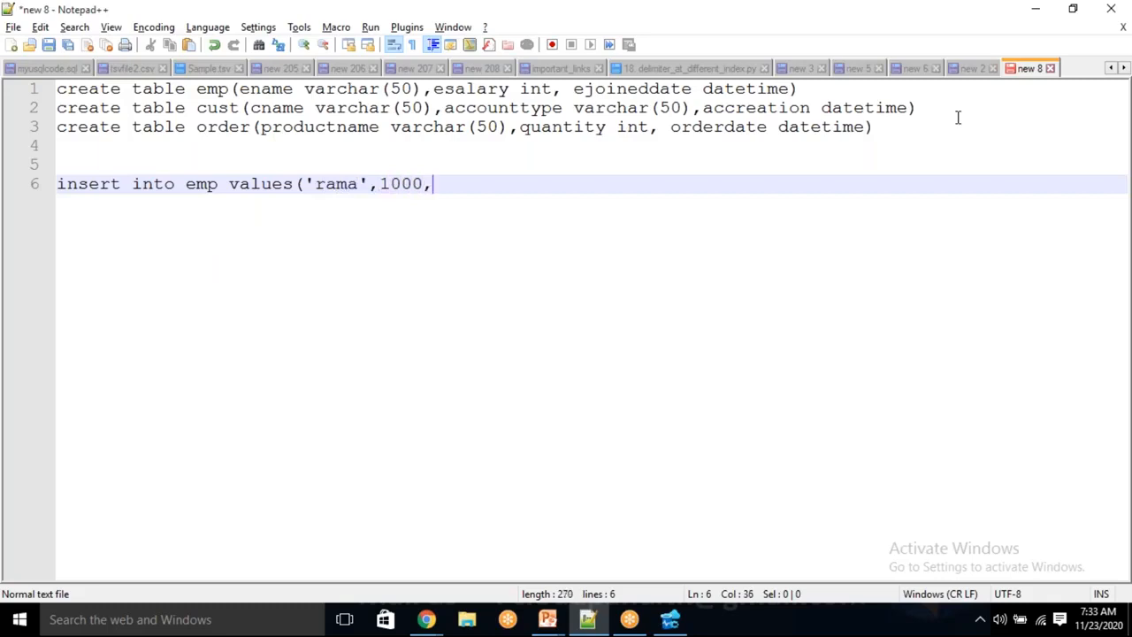
{"action": "type", "text": "''"}
{"action": "key", "text": "Left"}
{"action": "type", "text": "2020-0"}
{"action": "key", "text": "BackSpace"}
{"action": "type", "text": "11-2"}
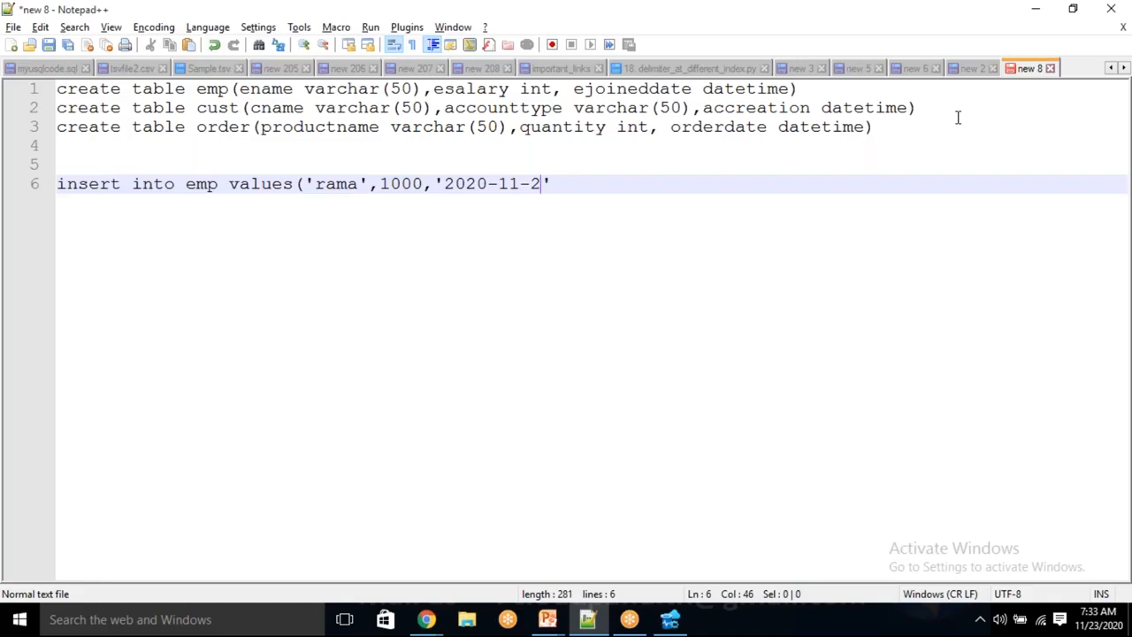
{"action": "key", "text": "BackSpace"}
{"action": "key", "text": "BackSpace"}
{"action": "key", "text": "BackSpace"}
{"action": "key", "text": "BackSpace"}
{"action": "type", "text": "01-01"}
{"action": "type", "text": " 10L1"}
{"action": "key", "text": "BackSpace"}
{"action": "key", "text": "BackSpace"}
{"action": "key", "text": "BackSpace"}
{"action": "key", "text": "BackSpace"}
{"action": "key", "text": "BackSpace"}
{"action": "key", "text": "BackSpace"}
{"action": "type", "text": "2:"}
{"action": "key", "text": "BackSpace"}
{"action": "type", "text": "10:10:10'"}
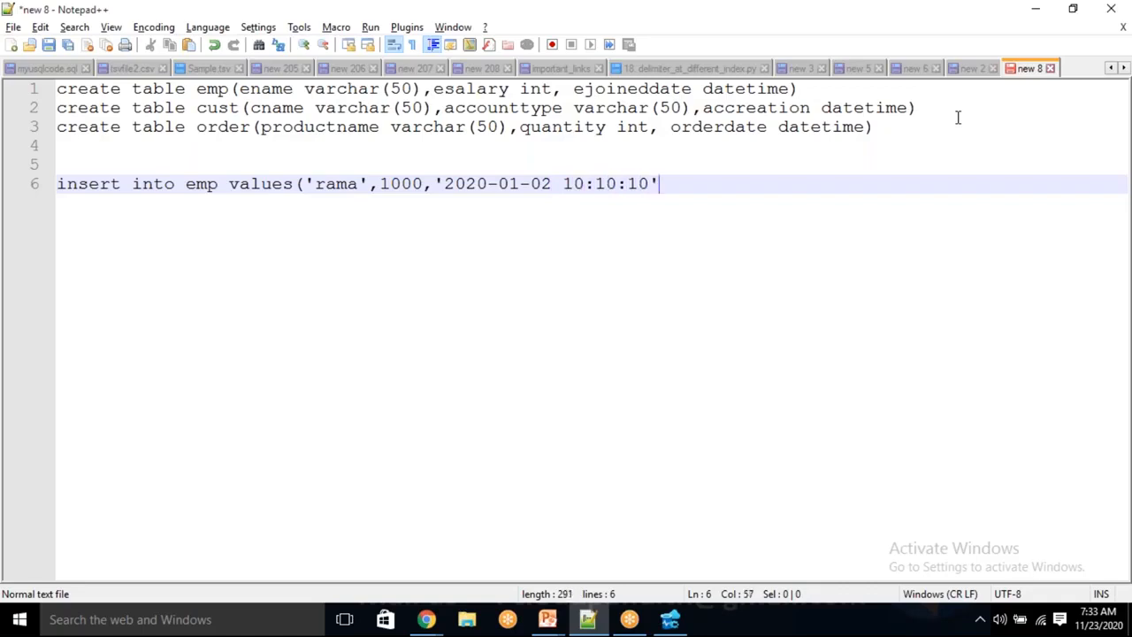
{"action": "type", "text": "),"}
Start a second emp row on a new line with another employee name and the salary 2000
{"action": "key", "text": "Return"}
{"action": "type", "text": "(''"}
{"action": "key", "text": "Left"}
{"action": "type", "text": "krishna"}
{"action": "key", "text": "Right"}
{"action": "type", "text": ",2000,''"}
{"action": "key", "text": "Left"}
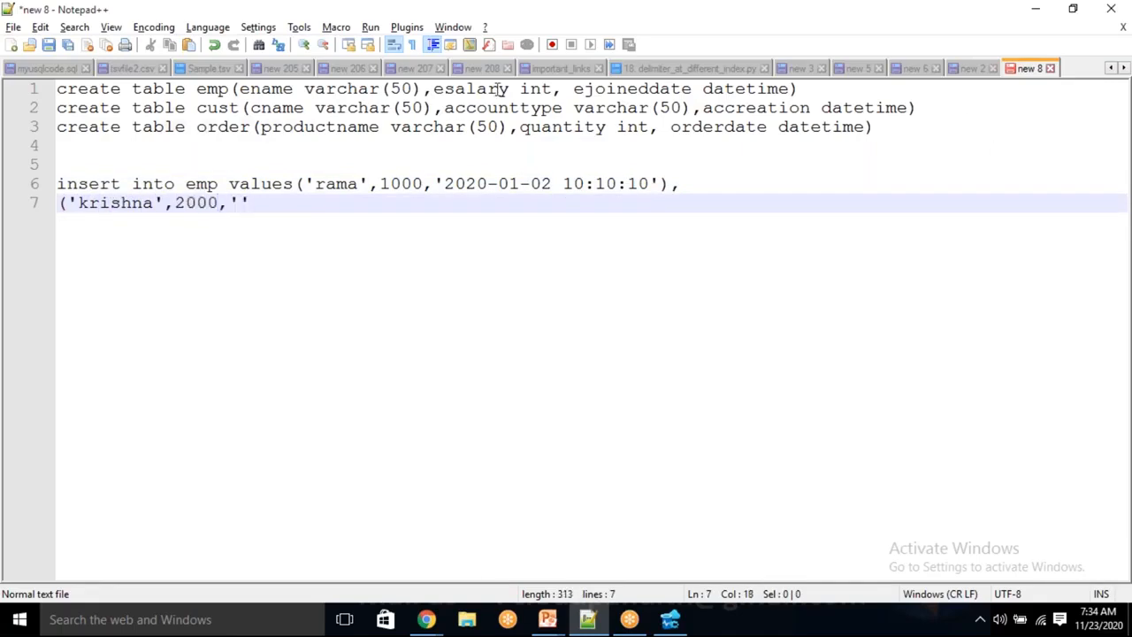
Copy the first emp row's date into the second row and close it with a parenthesis and comma
{"action": "left_click_drag", "start_coordinate": [434, 183], "coordinate": [661, 183]}
{"action": "key", "text": "ctrl+c"}
{"action": "left_click", "coordinate": [256, 203]}
{"action": "key", "text": "BackSpace"}
{"action": "key", "text": "BackSpace"}
{"action": "key", "text": "ctrl+v"}
{"action": "type", "text": "),"}
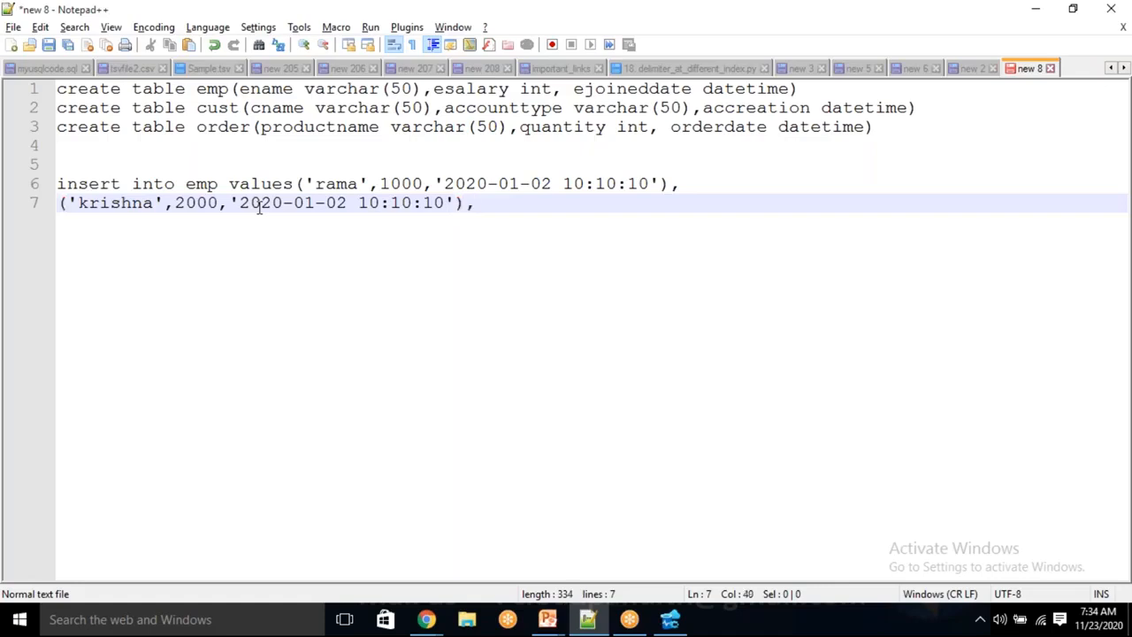
Start a third emp row on a new line with an employee name and the salary 3000
{"action": "key", "text": "Return"}
{"action": "type", "text": "('sai'"}
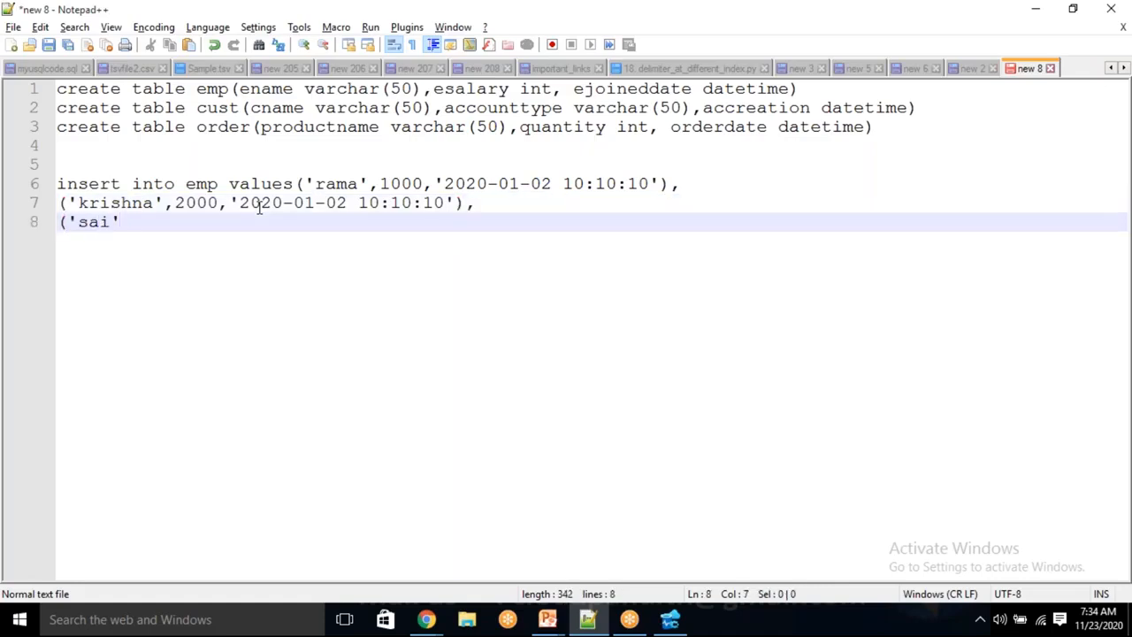
{"action": "type", "text": ",3000"}
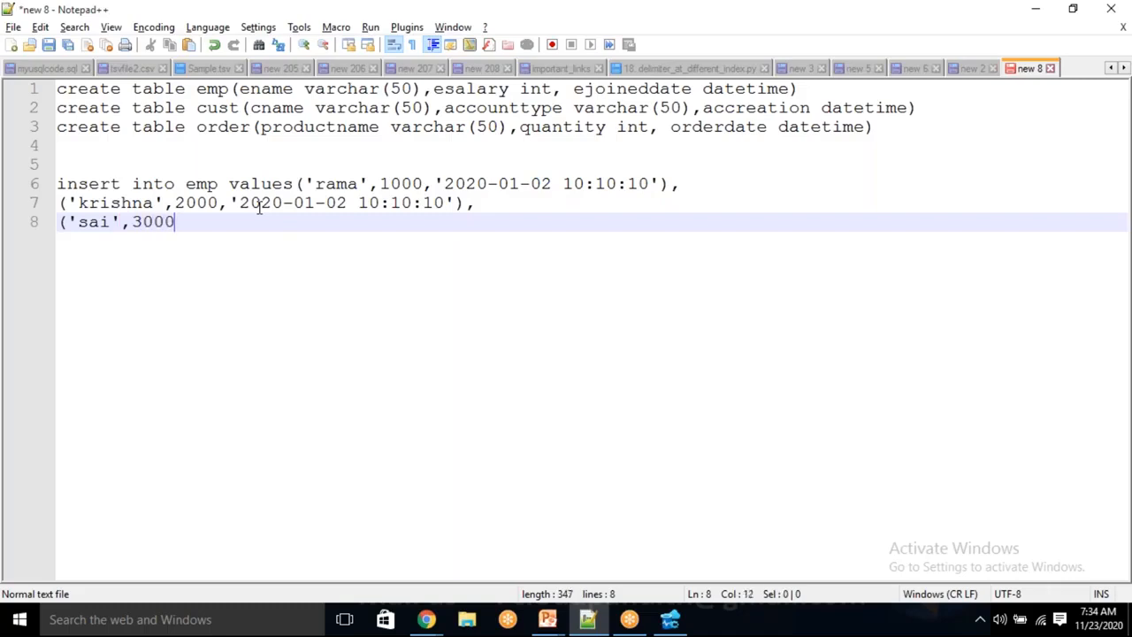
Paste the copied date into the third emp row, change it to 2020-01-03, and close the parenthesis
{"action": "type", "text": ",''"}
{"action": "key", "text": "BackSpace"}
{"action": "key", "text": "BackSpace"}
{"action": "key", "text": "ctrl+v"}
{"action": "key", "text": "Left"}
{"action": "key", "text": "Left"}
{"action": "key", "text": "Left"}
{"action": "key", "text": "Left"}
{"action": "key", "text": "Left"}
{"action": "key", "text": "Left"}
{"action": "key", "text": "Left"}
{"action": "key", "text": "Left"}
{"action": "key", "text": "Left"}
{"action": "key", "text": "Left"}
{"action": "key", "text": "BackSpace"}
{"action": "type", "text": "3"}
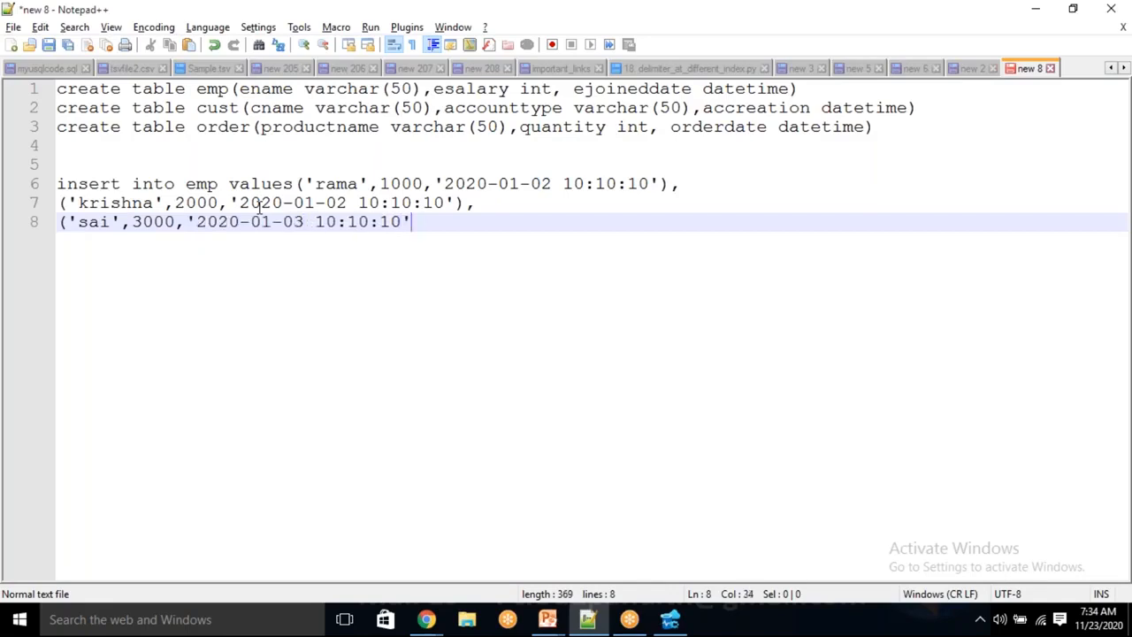
{"action": "type", "text": ")"}
After a blank line, start an insert into cust values statement with a customer name and the account type 'saving'
{"action": "key", "text": "Return"}
{"action": "key", "text": "Return"}
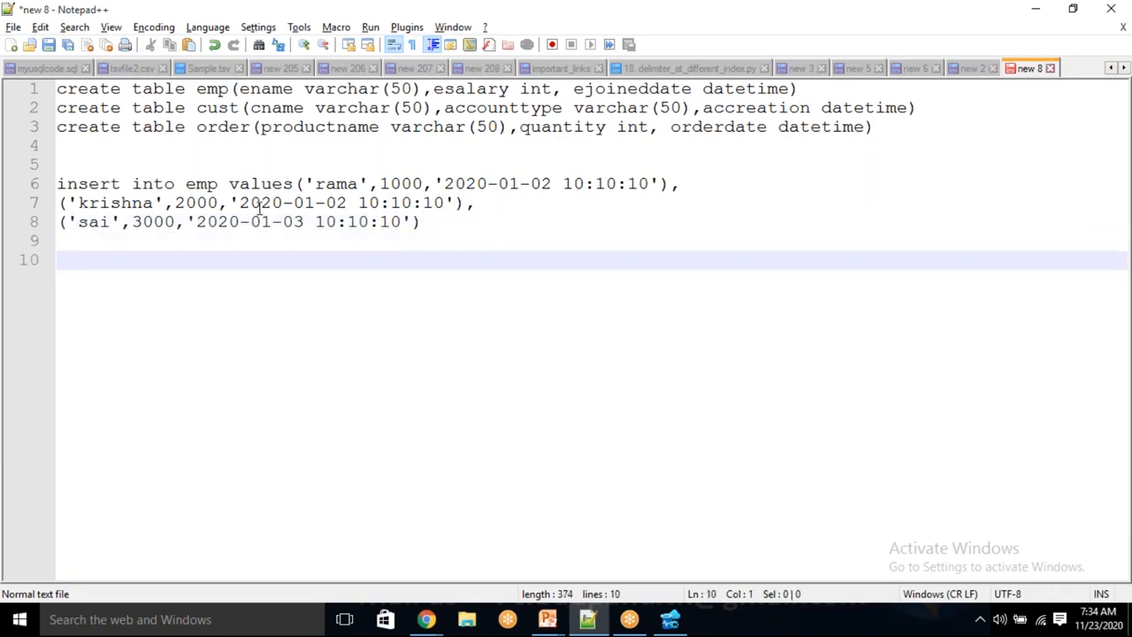
{"action": "type", "text": "insert into cust"}
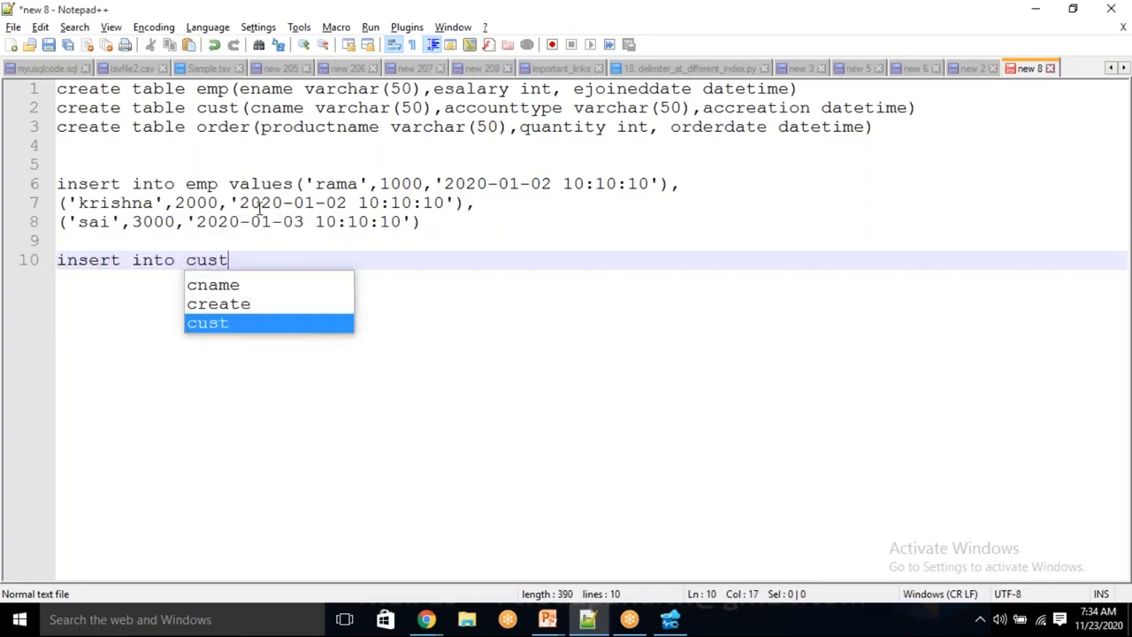
{"action": "type", "text": " values(''"}
{"action": "key", "text": "Left"}
{"action": "type", "text": "david"}
{"action": "key", "text": "Right"}
{"action": "type", "text": ",'saving"}
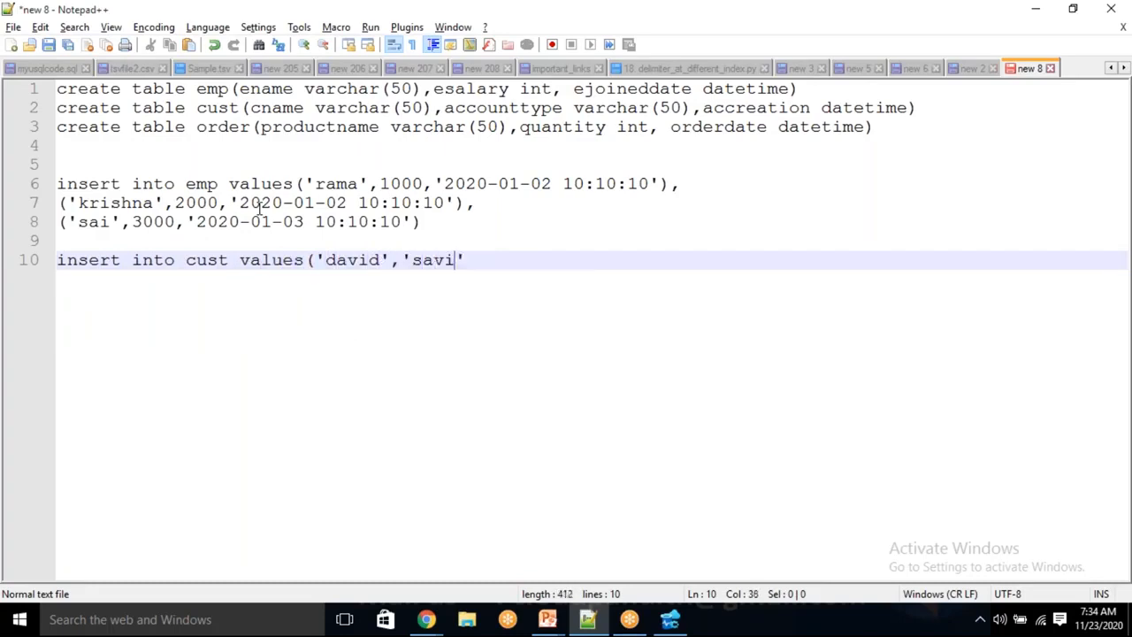
{"action": "key", "text": "Right"}
{"action": "type", "text": ",'2020"}
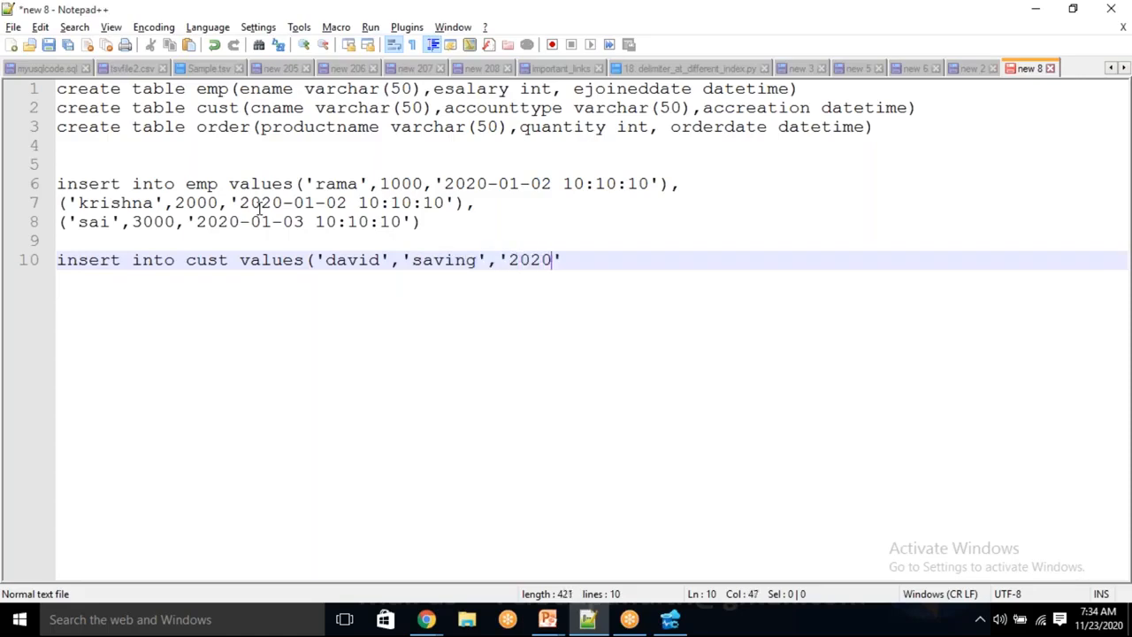
{"action": "type", "text": "-0"}
{"action": "key", "text": "BackSpace"}
{"action": "type", "text": "10-0"}
{"action": "key", "text": "BackSpace"}
{"action": "key", "text": "BackSpace"}
{"action": "key", "text": "BackSpace"}
{"action": "key", "text": "BackSpace"}
{"action": "type", "text": "-"}
{"action": "key", "text": "BackSpace"}
{"action": "type", "text": "01-"}
{"action": "type", "text": "10 10"}
{"action": "type", "text": ":10:10'"}
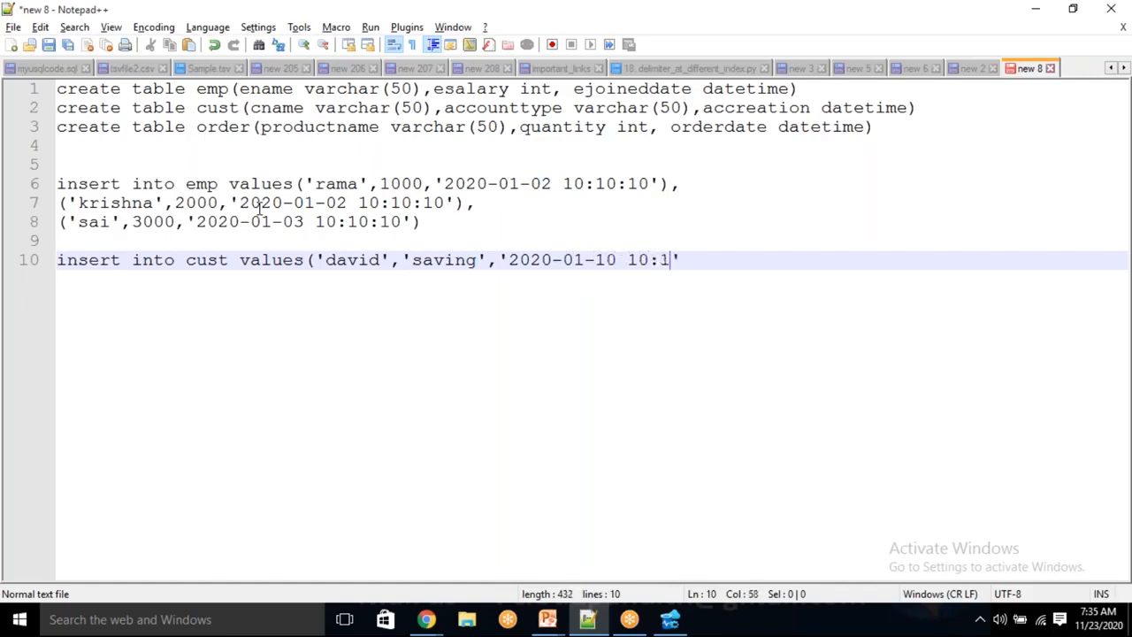
{"action": "type", "text": "),"}
{"action": "key", "text": "Return"}
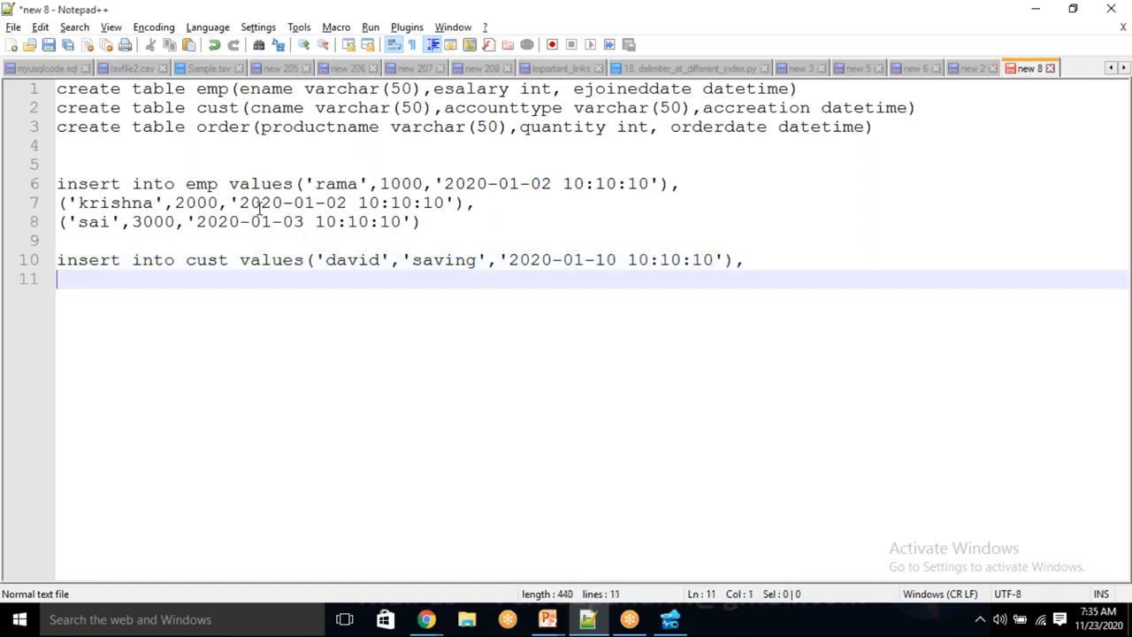
{"action": "type", "text": "('michel',"}
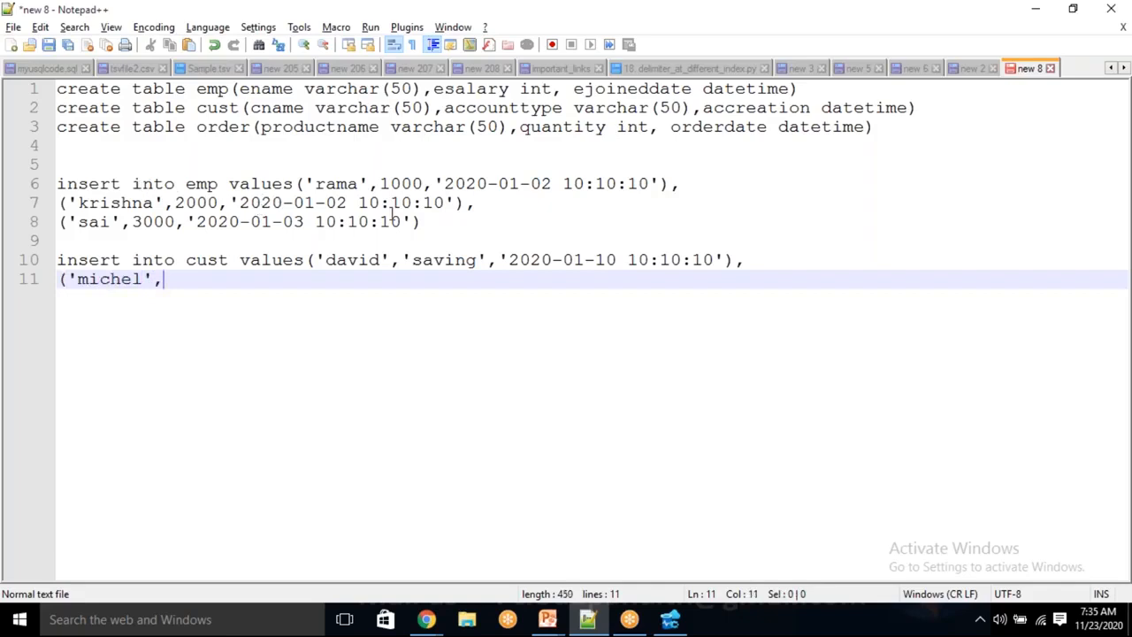
Change the date in the first emp row to 2020-01-01
{"action": "left_click", "coordinate": [556, 183]}
{"action": "key", "text": "BackSpace"}
{"action": "type", "text": "1"}
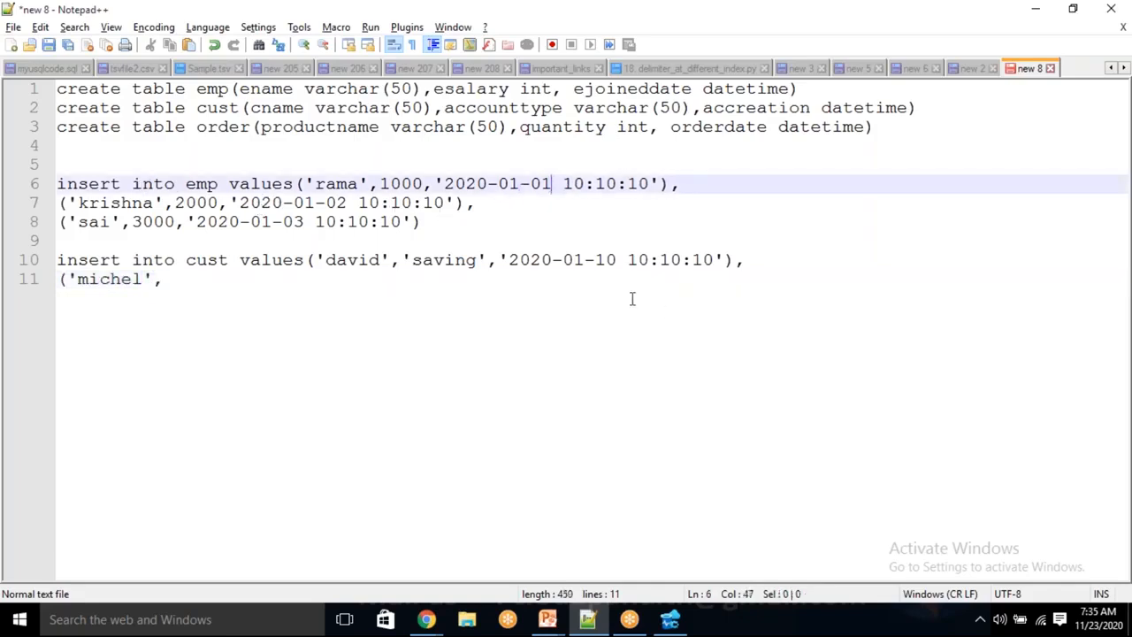
Add the account type 'current' and a copy of the first cust row's date to the second cust row, without doubled quotes
{"action": "left_click", "coordinate": [189, 283]}
{"action": "type", "text": "'current','"}
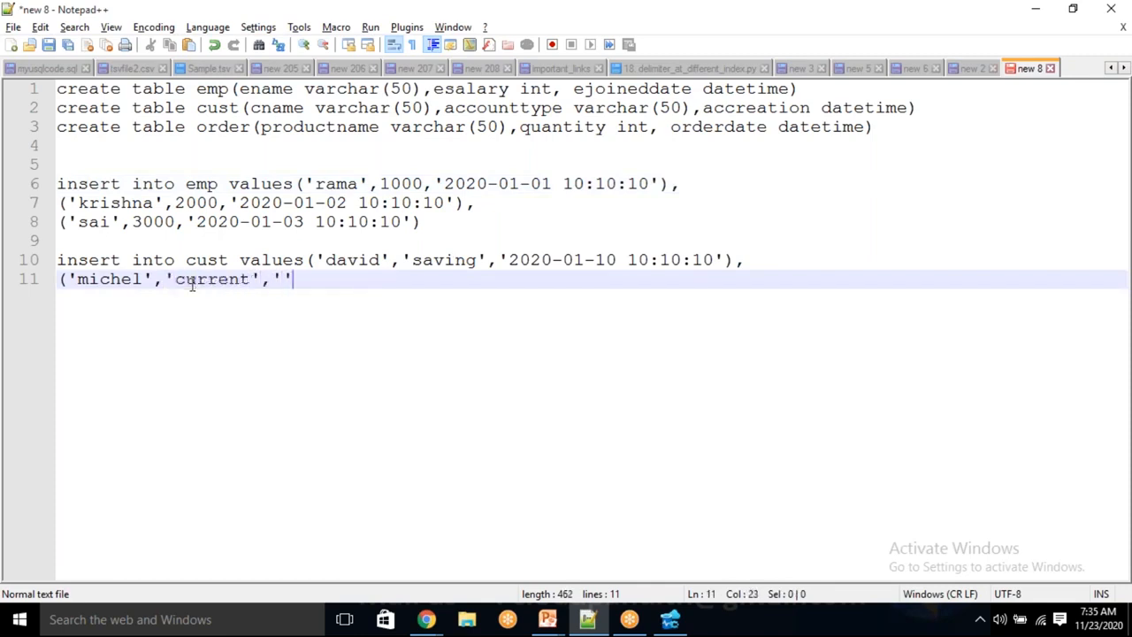
{"action": "left_click_drag", "start_coordinate": [501, 259], "coordinate": [721, 264]}
{"action": "key", "text": "ctrl+c"}
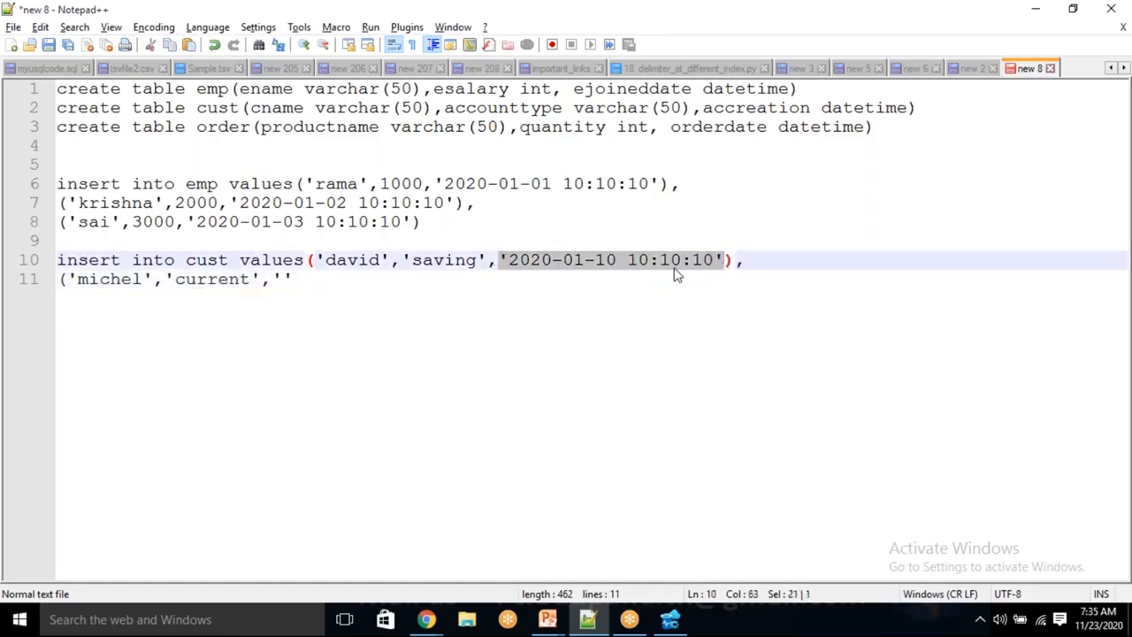
{"action": "left_click", "coordinate": [284, 279]}
{"action": "key", "text": "ctrl+v"}
{"action": "type", "text": "'"}
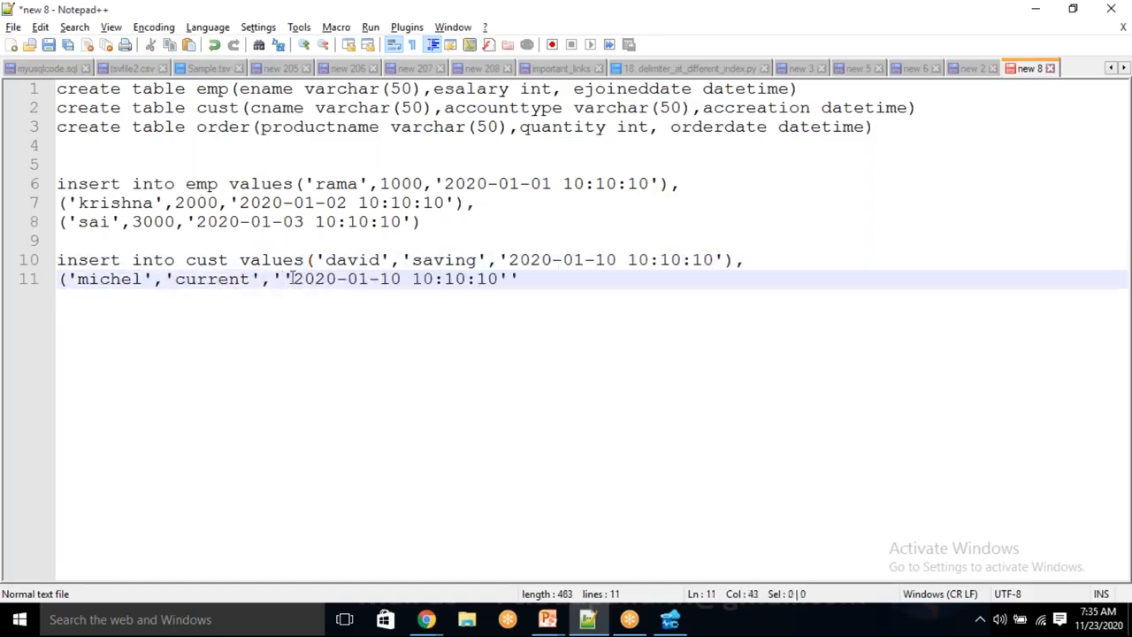
{"action": "left_click", "coordinate": [542, 287]}
{"action": "key", "text": "BackSpace"}
{"action": "left_click", "coordinate": [282, 279]}
{"action": "key", "text": "BackSpace"}
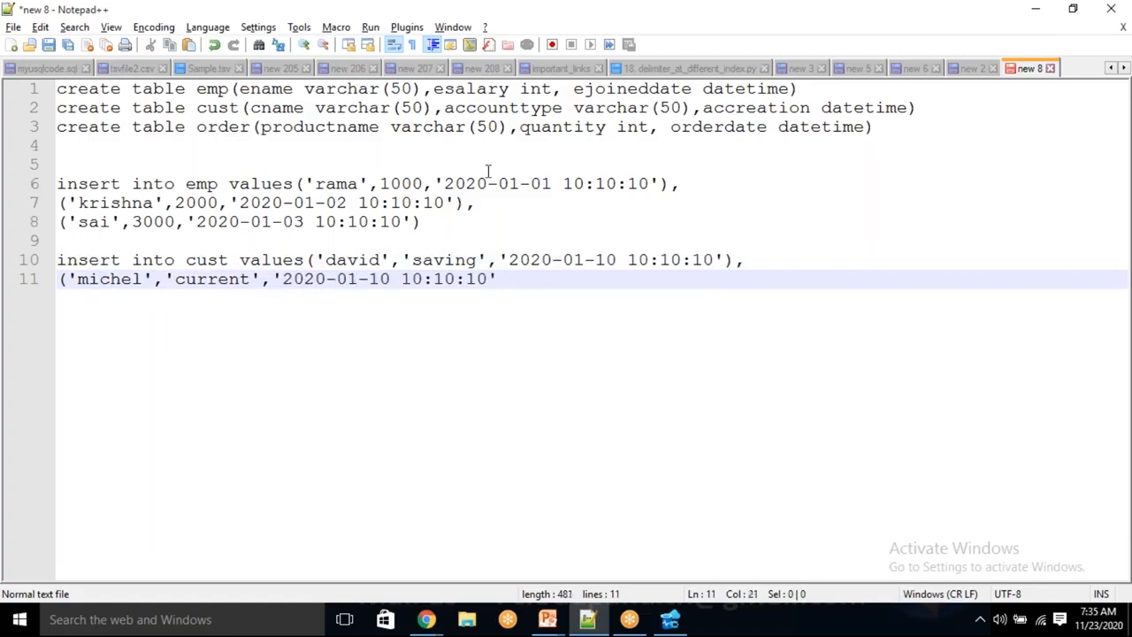
Change the date in the third emp row to 2020-01-02
{"action": "left_click", "coordinate": [554, 183]}
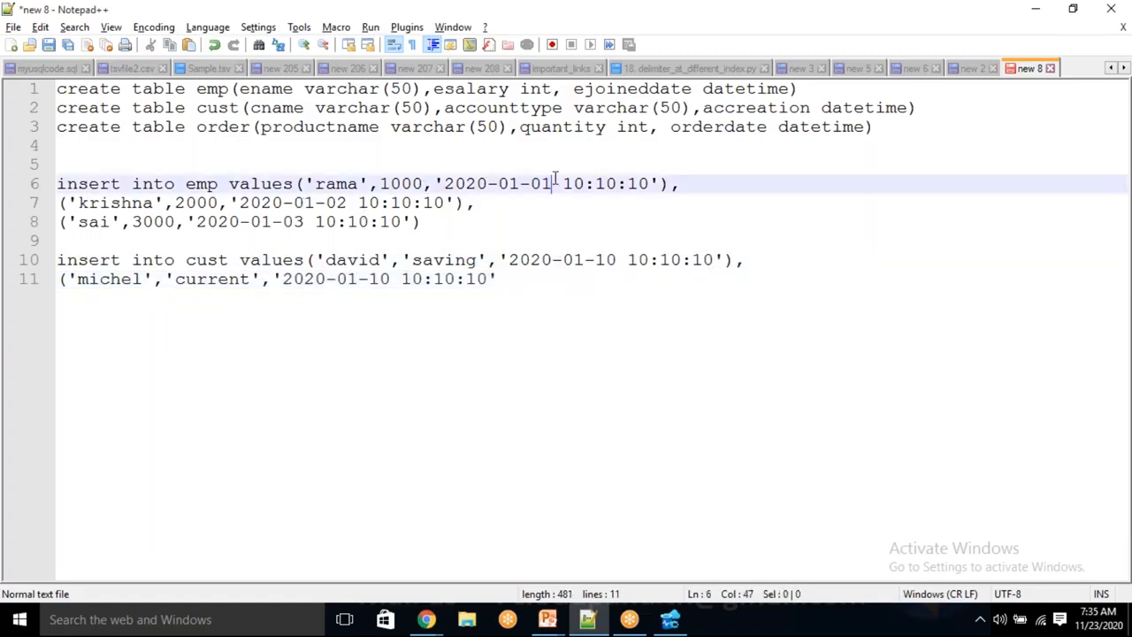
{"action": "left_click", "coordinate": [303, 221]}
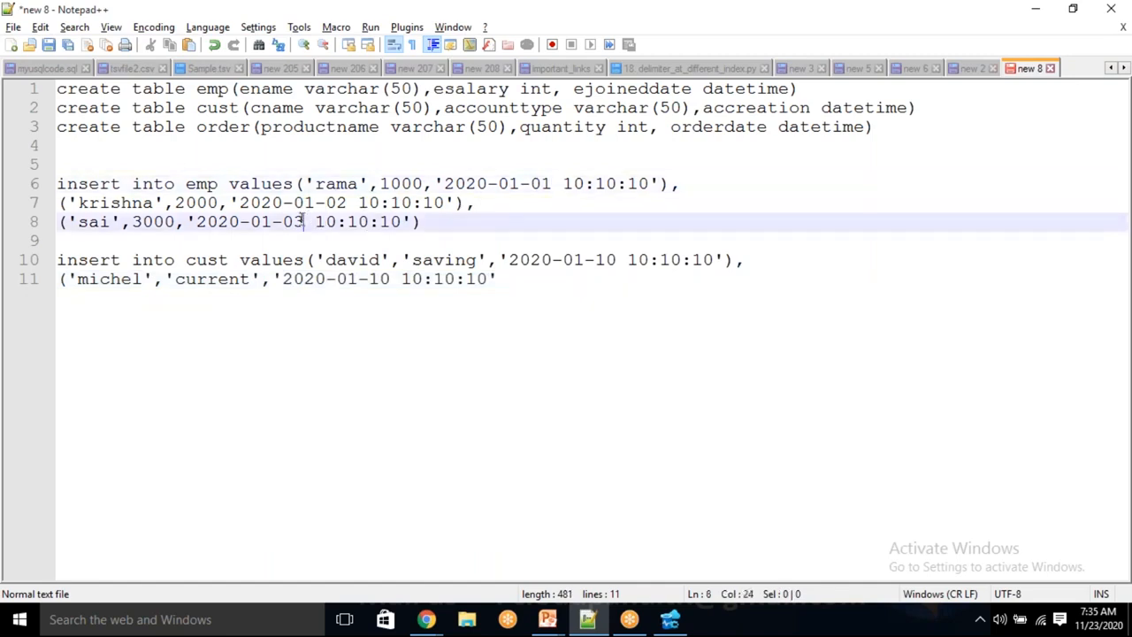
{"action": "key", "text": "BackSpace"}
{"action": "type", "text": "2"}
{"action": "left_click_drag", "start_coordinate": [540, 182], "coordinate": [590, 179]}
{"action": "left_click_drag", "start_coordinate": [449, 225], "coordinate": [392, 198]}
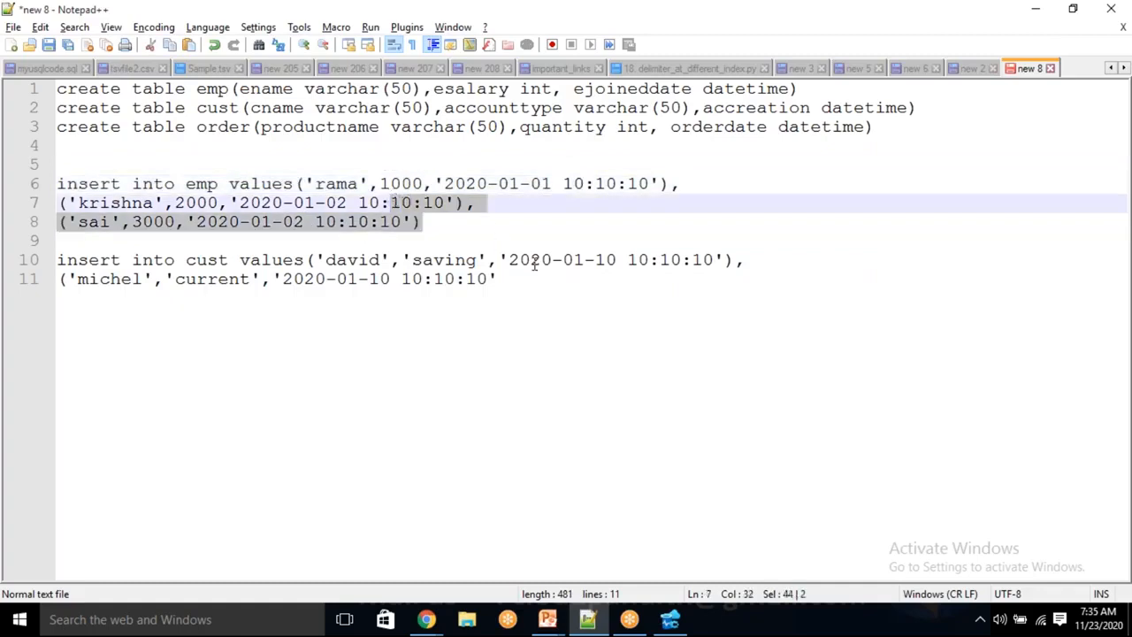
{"action": "left_click_drag", "start_coordinate": [552, 259], "coordinate": [608, 260]}
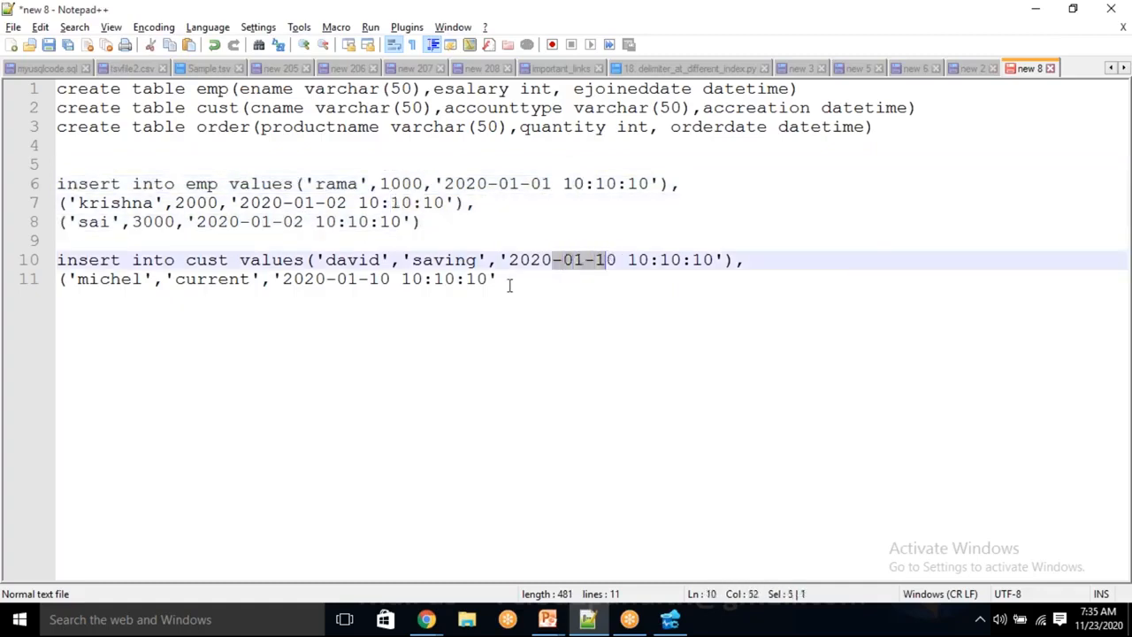
Change the second cust row's date to 2020-01-11 and close the parenthesis at the end of the row
{"action": "left_click", "coordinate": [397, 279]}
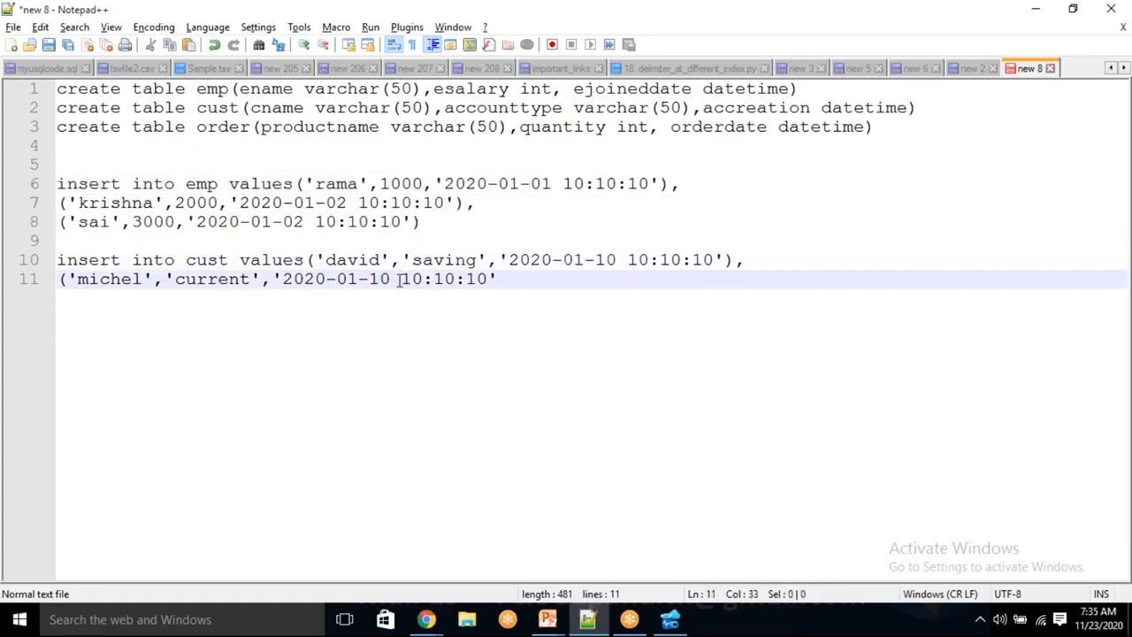
{"action": "key", "text": "BackSpace"}
{"action": "type", "text": "1"}
{"action": "key", "text": "End"}
{"action": "type", "text": ")"}
Start an 'insert into order values' statement below the cust rows, with product 'laptop' and quantity 1 in its first row
{"action": "key", "text": "Return"}
{"action": "key", "text": "Return"}
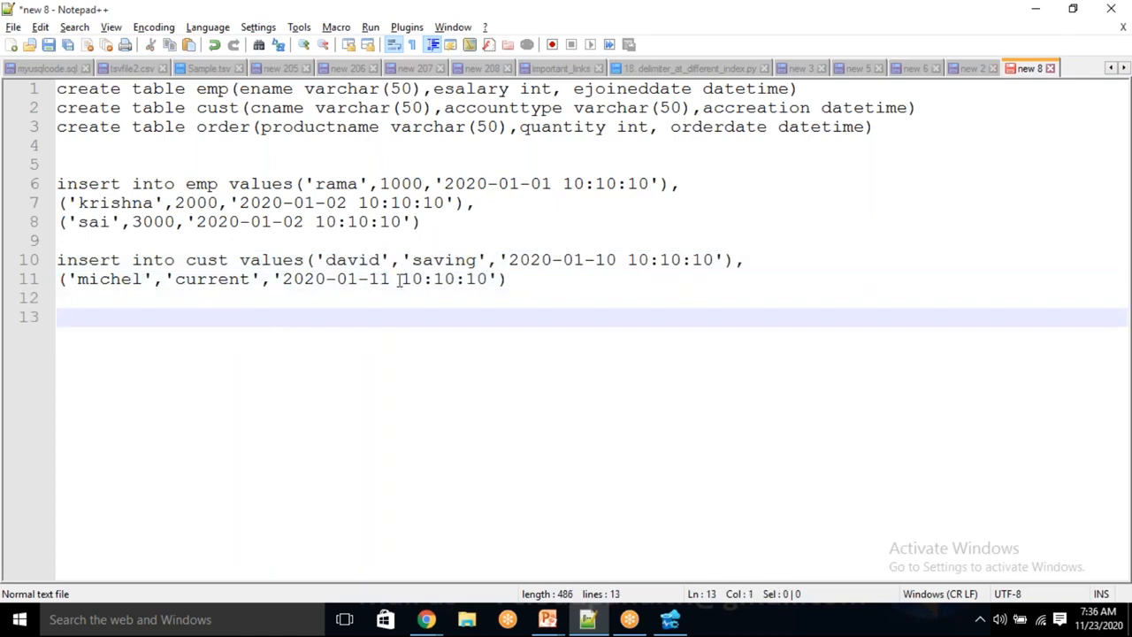
{"action": "type", "text": "in"}
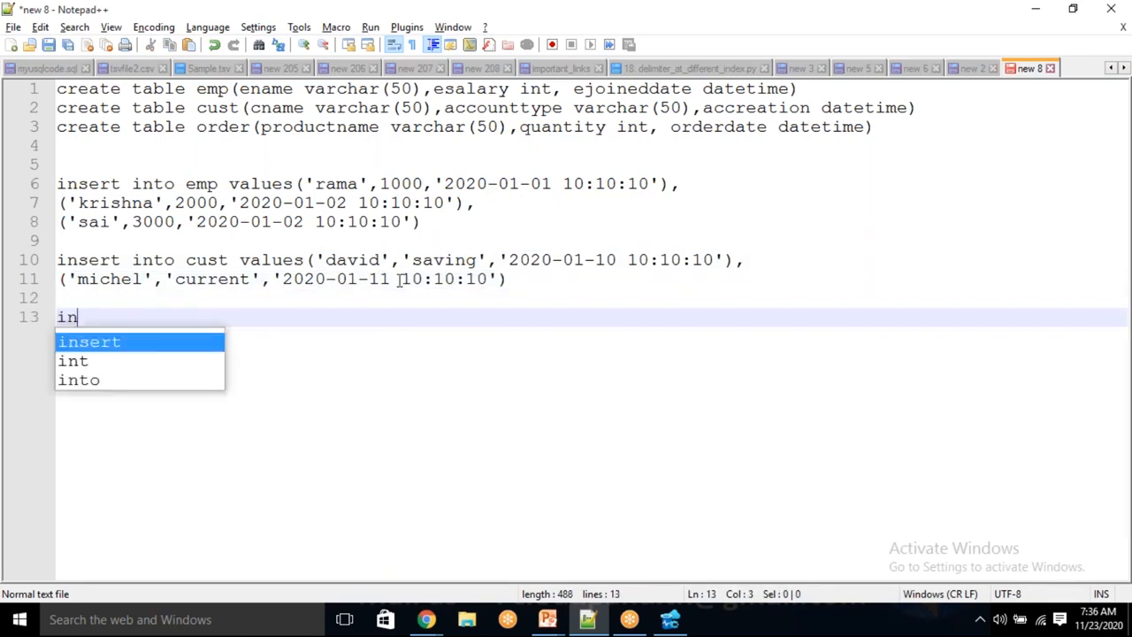
{"action": "type", "text": "sert itn"}
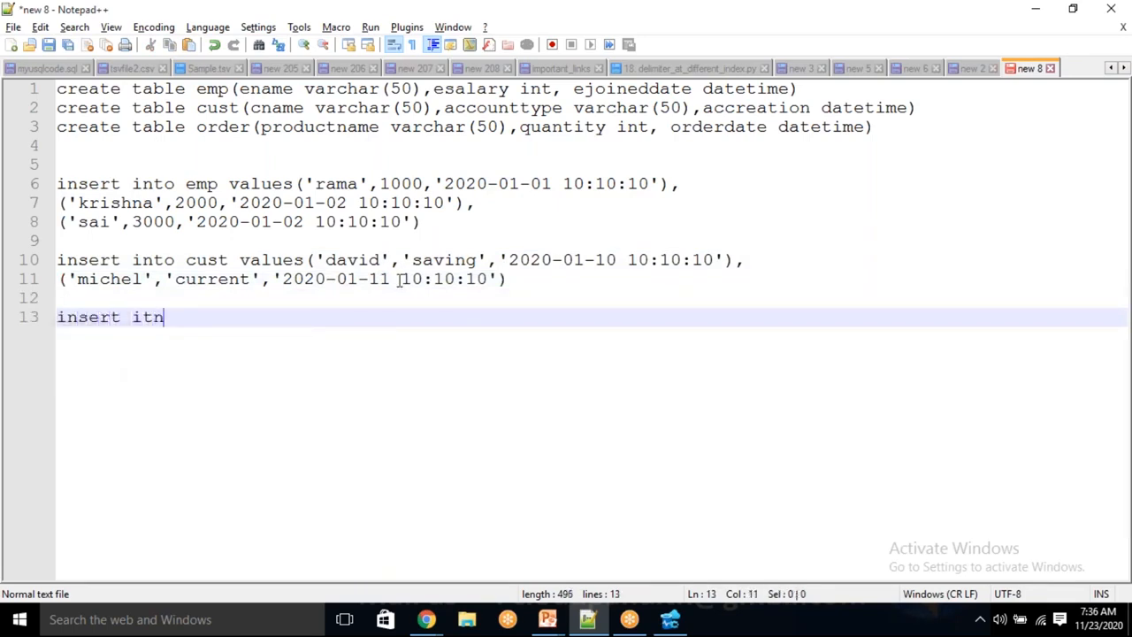
{"action": "key", "text": "Insert"}
{"action": "key", "text": "BackSpace"}
{"action": "key", "text": "BackSpace"}
{"action": "type", "text": "nto"}
{"action": "key", "text": "Insert"}
{"action": "type", "text": "order v"}
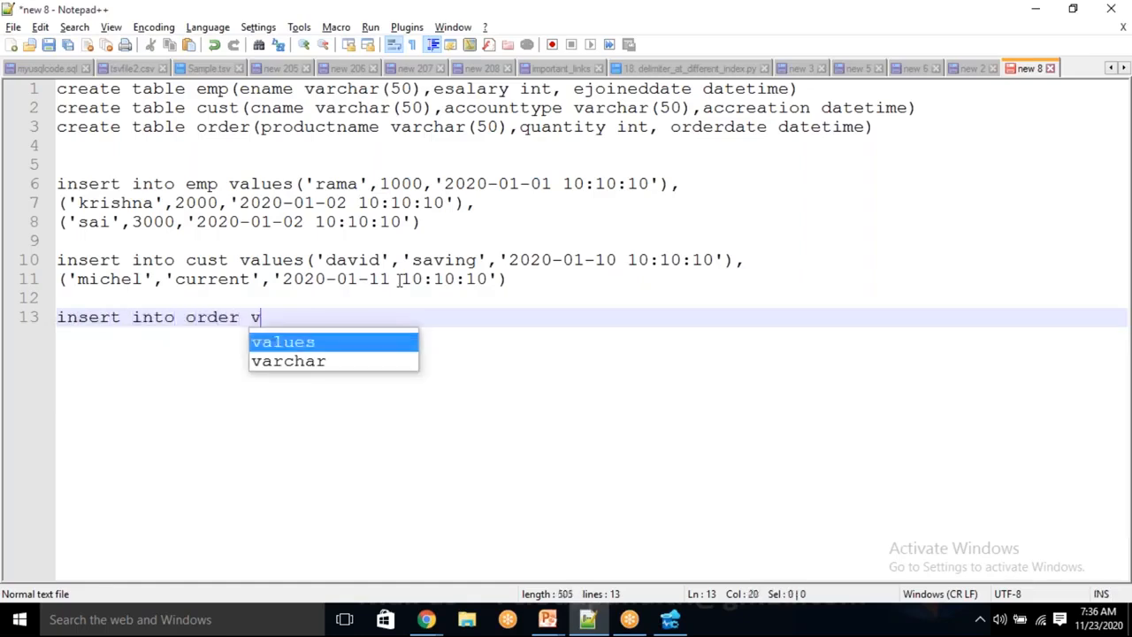
{"action": "type", "text": "alues('lapt"}
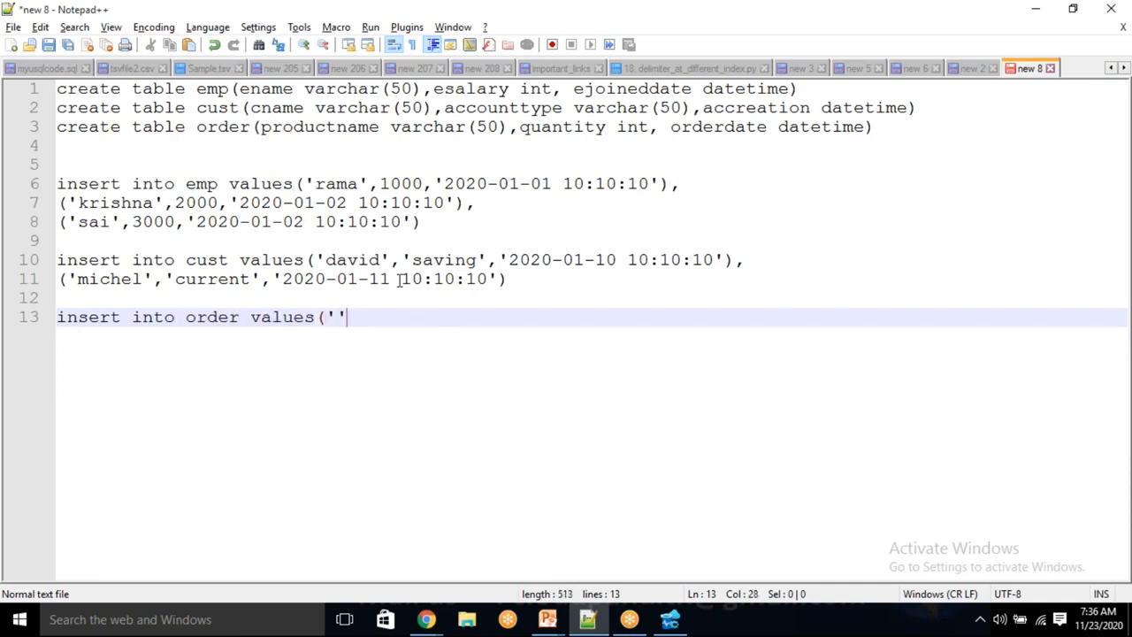
{"action": "type", "text": "op',1,"}
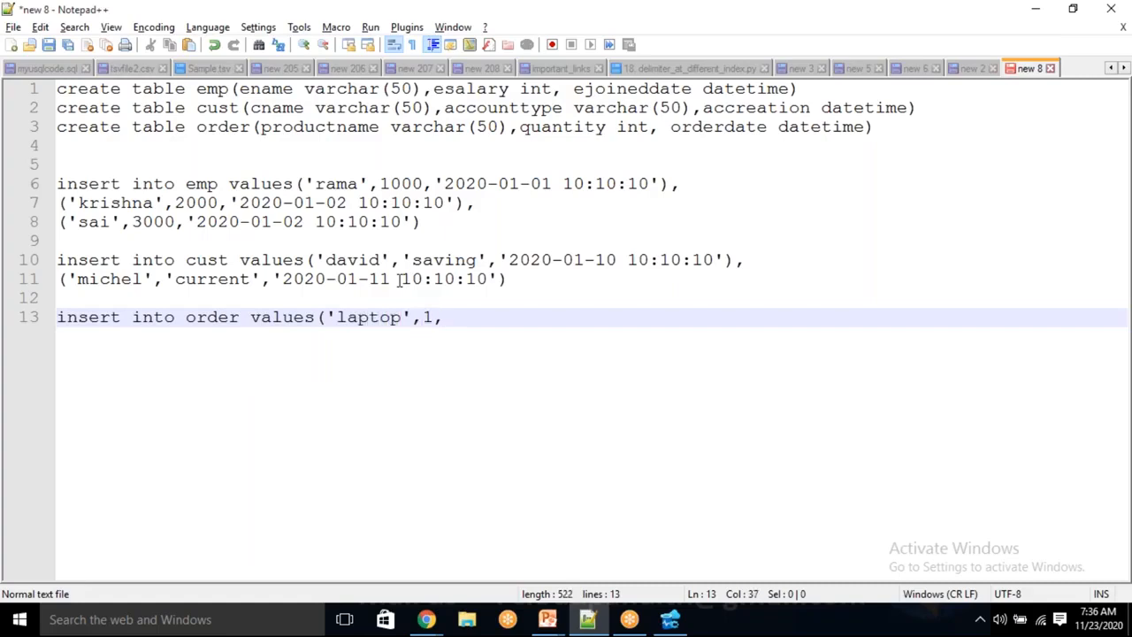
{"action": "type", "text": "'2020"}
{"action": "type", "text": "-1"}
{"action": "type", "text": "1-01 10:10"}
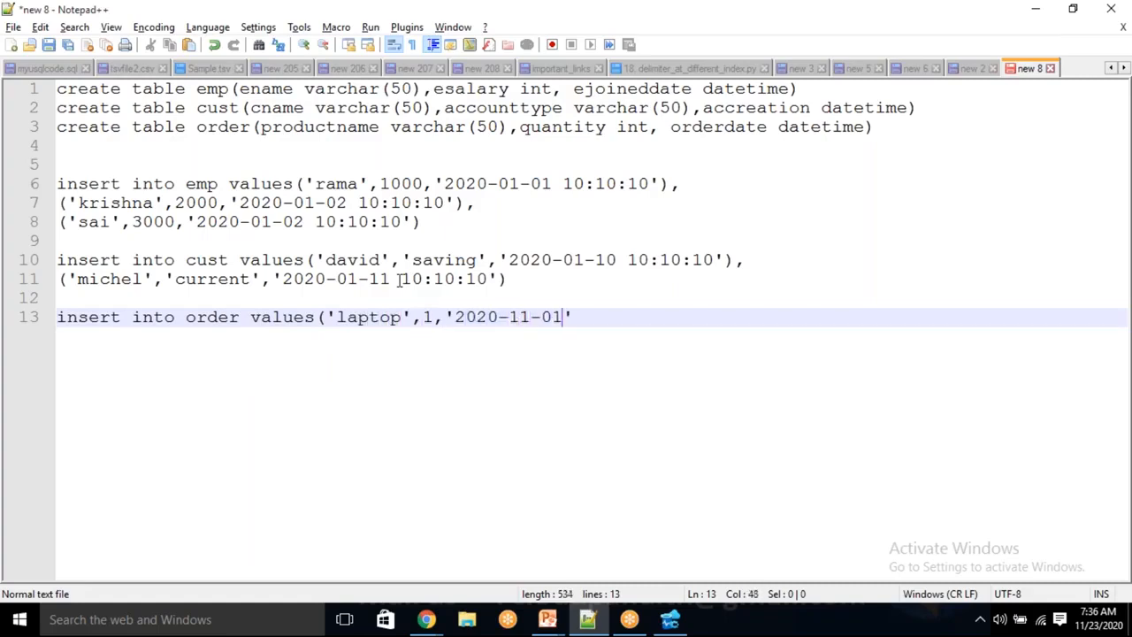
{"action": "type", "text": ":10'"}
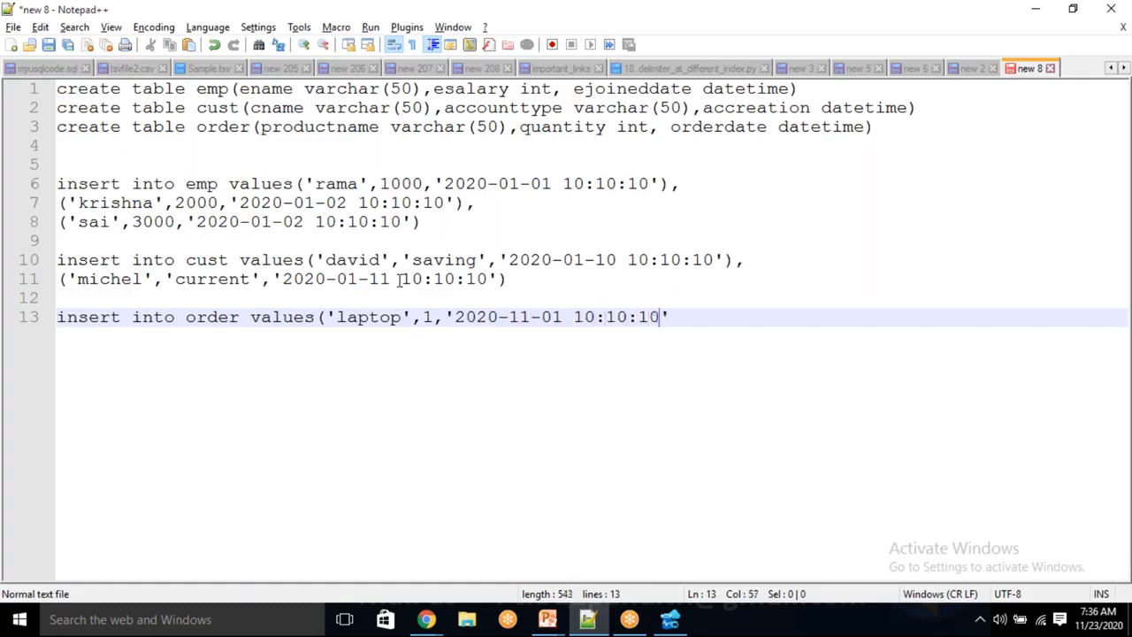
{"action": "type", "text": "),"}
{"action": "key", "text": "Return"}
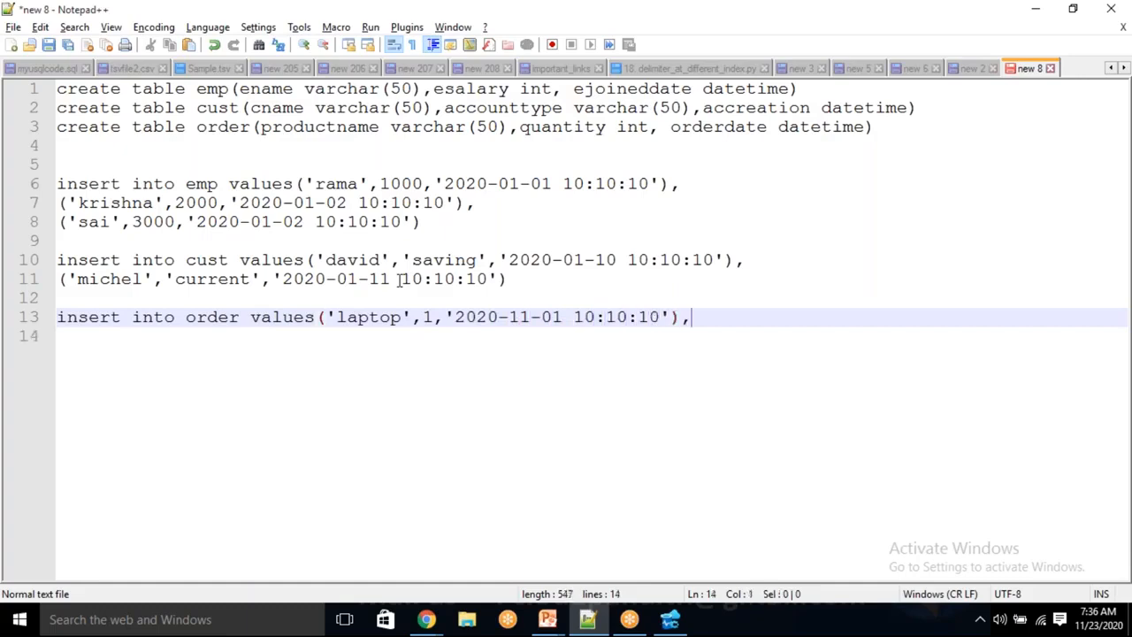
{"action": "type", "text": "('"}
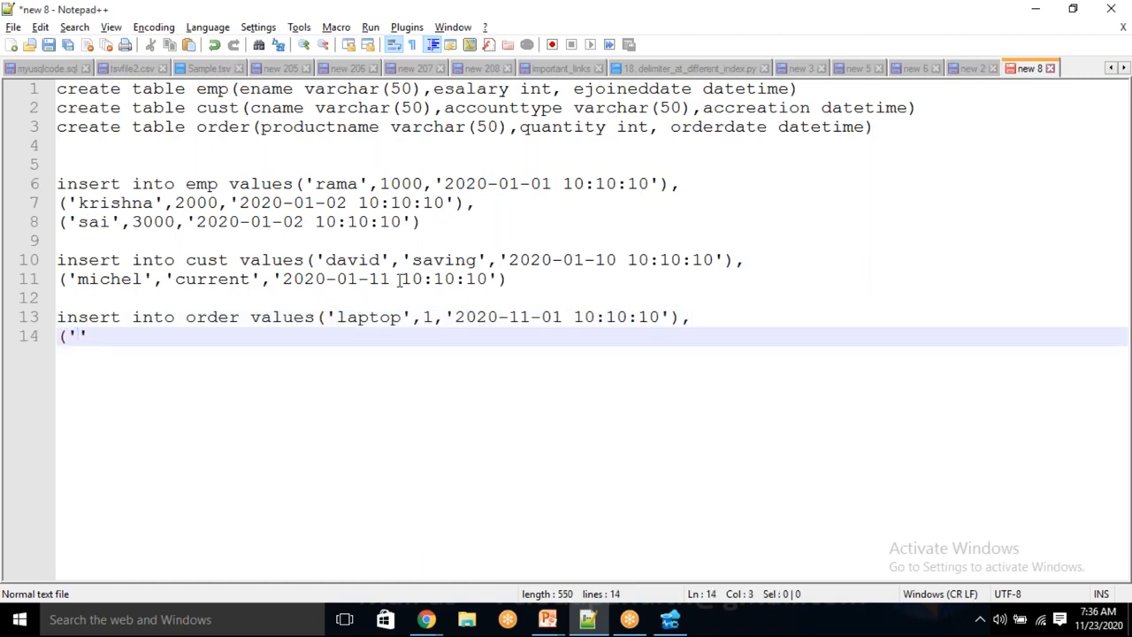
{"action": "type", "text": "mobile',1,"}
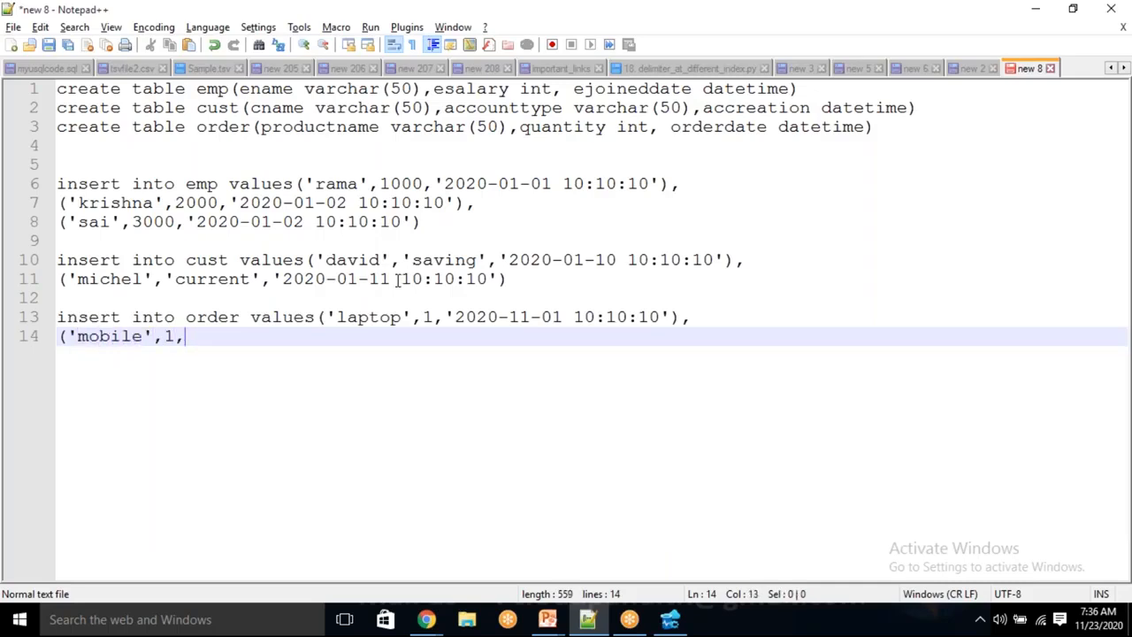
{"action": "type", "text": "'2020-11-10 10:11:"}
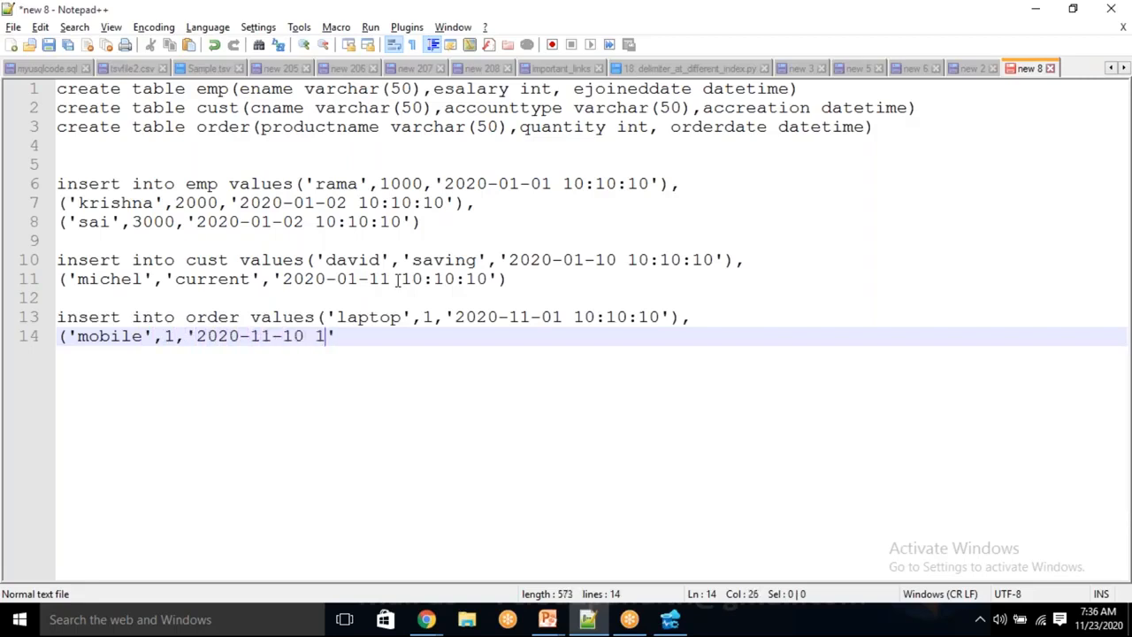
{"action": "type", "text": "10')"}
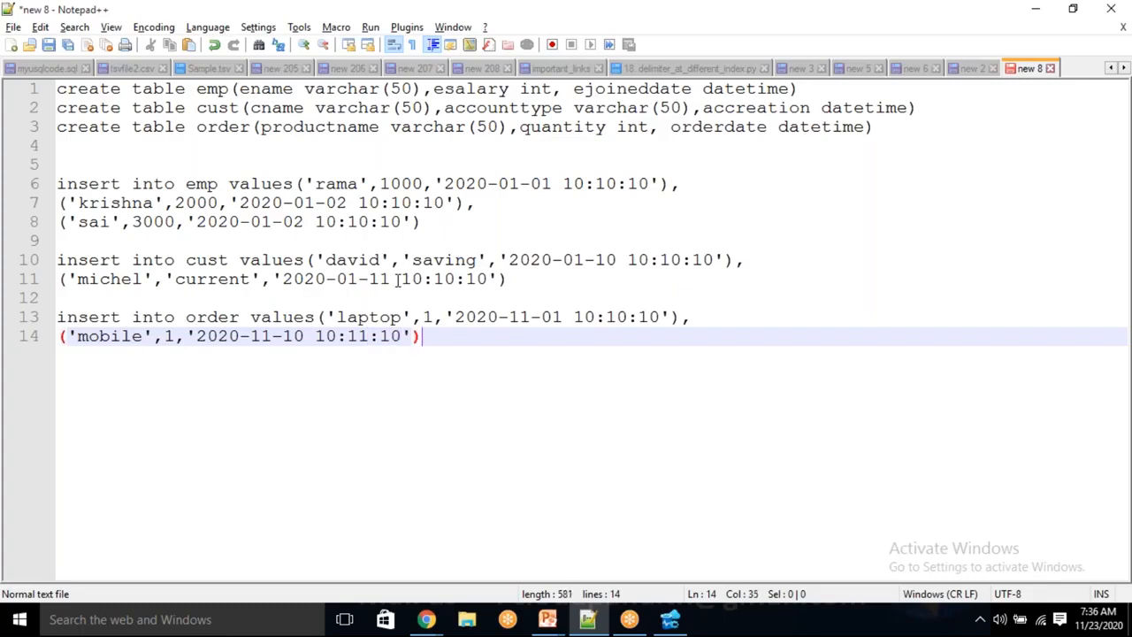
{"action": "left_click_drag", "start_coordinate": [530, 317], "coordinate": [563, 317]}
{"action": "left_click", "coordinate": [528, 344]}
{"action": "left_click_drag", "start_coordinate": [254, 337], "coordinate": [337, 337]}
{"action": "left_click", "coordinate": [461, 342]}
{"action": "key", "text": "Return"}
{"action": "key", "text": "Return"}
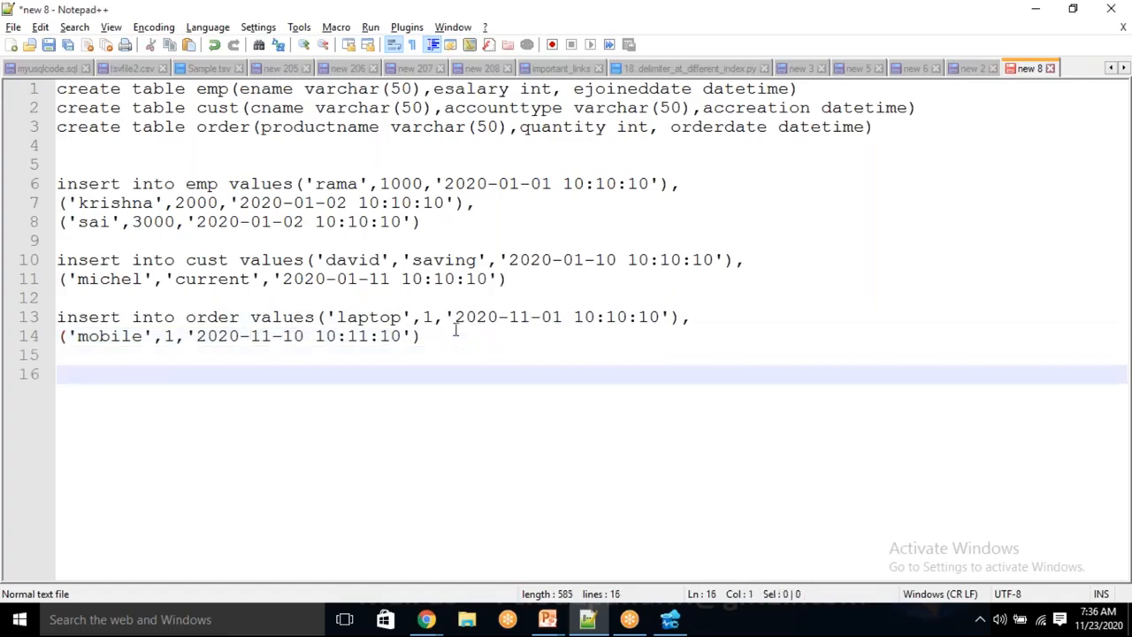
Review the date values in the first emp, cust and order insert rows
{"action": "left_click_drag", "start_coordinate": [348, 184], "coordinate": [662, 184]}
{"action": "left_click_drag", "start_coordinate": [467, 259], "coordinate": [670, 259]}
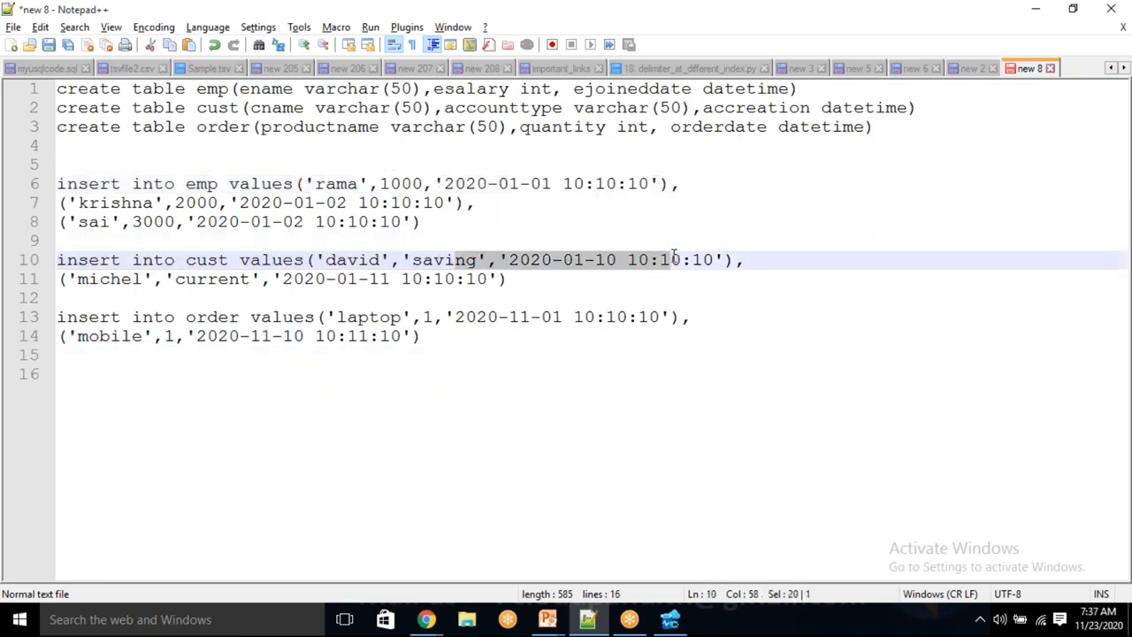
{"action": "left_click_drag", "start_coordinate": [402, 317], "coordinate": [539, 317]}
{"action": "left_click", "coordinate": [434, 387]}
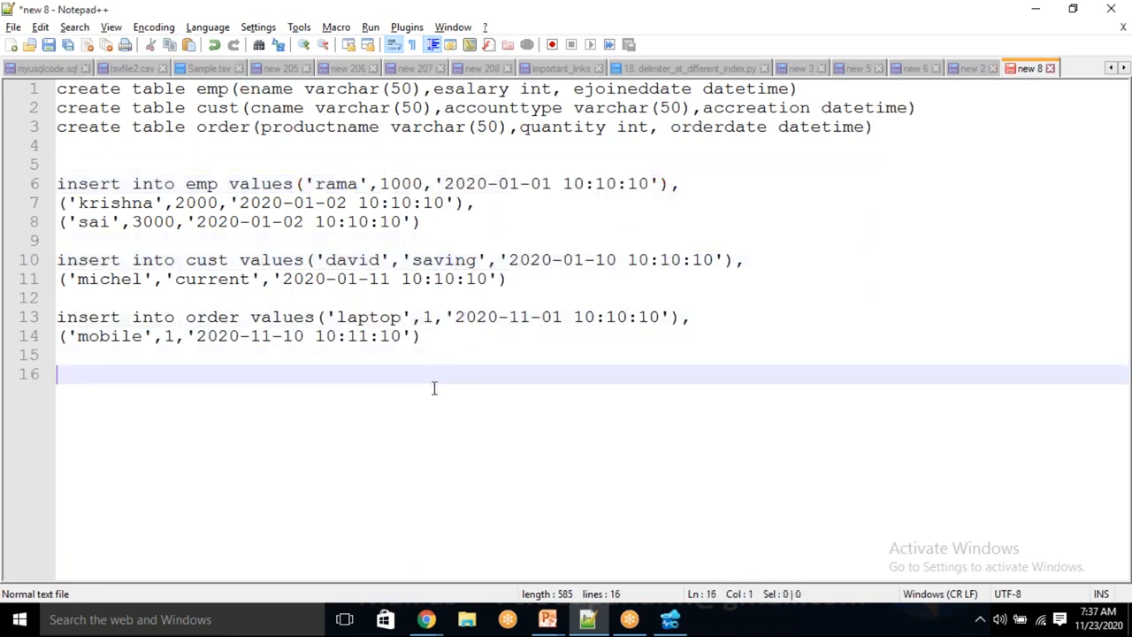
Start a 'create table metadata(' statement below the insert statements, with 'source' as the beginning of its first column name
{"action": "key", "text": "Return"}
{"action": "key", "text": "Return"}
{"action": "type", "text": "create "}
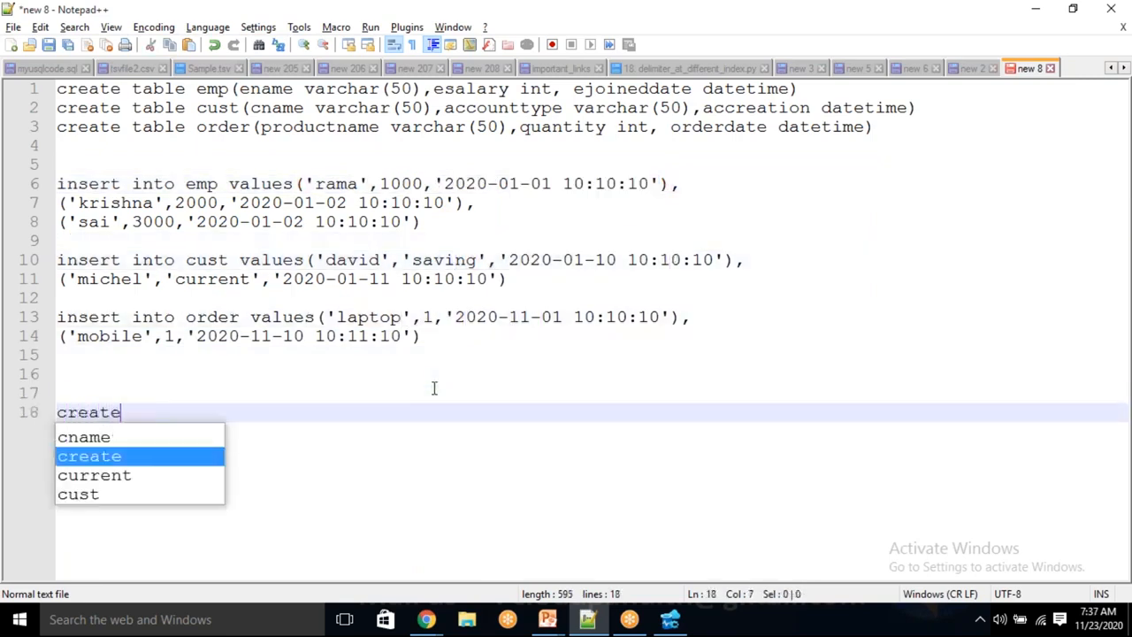
{"action": "type", "text": "table meyad"}
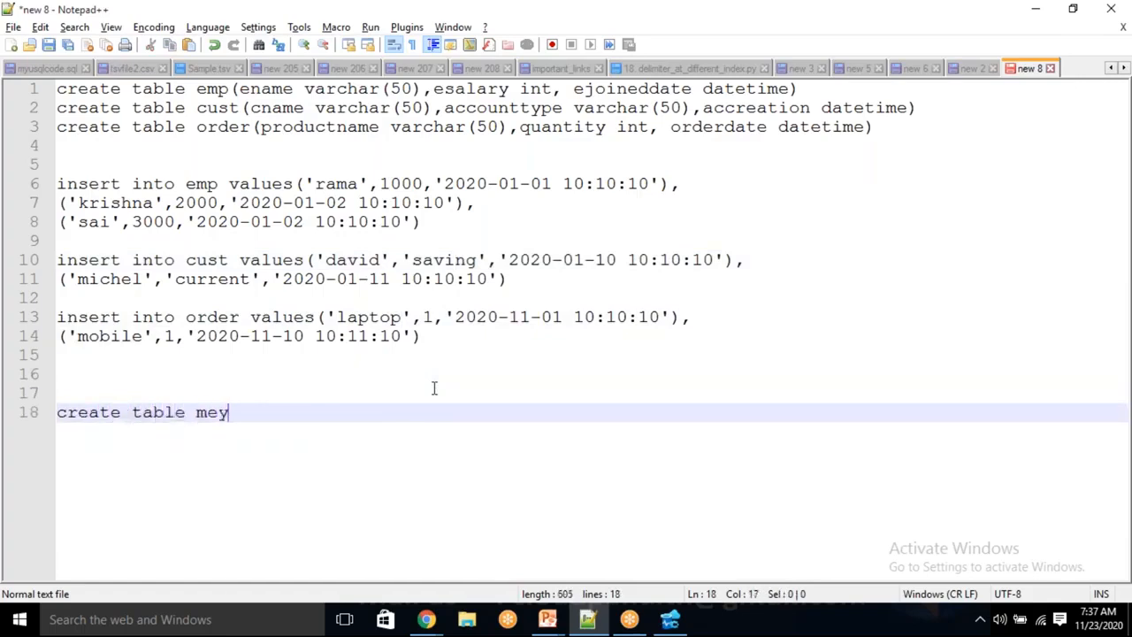
{"action": "key", "text": "BackSpace"}
{"action": "key", "text": "BackSpace"}
{"action": "key", "text": "BackSpace"}
{"action": "type", "text": "tadata(source"}
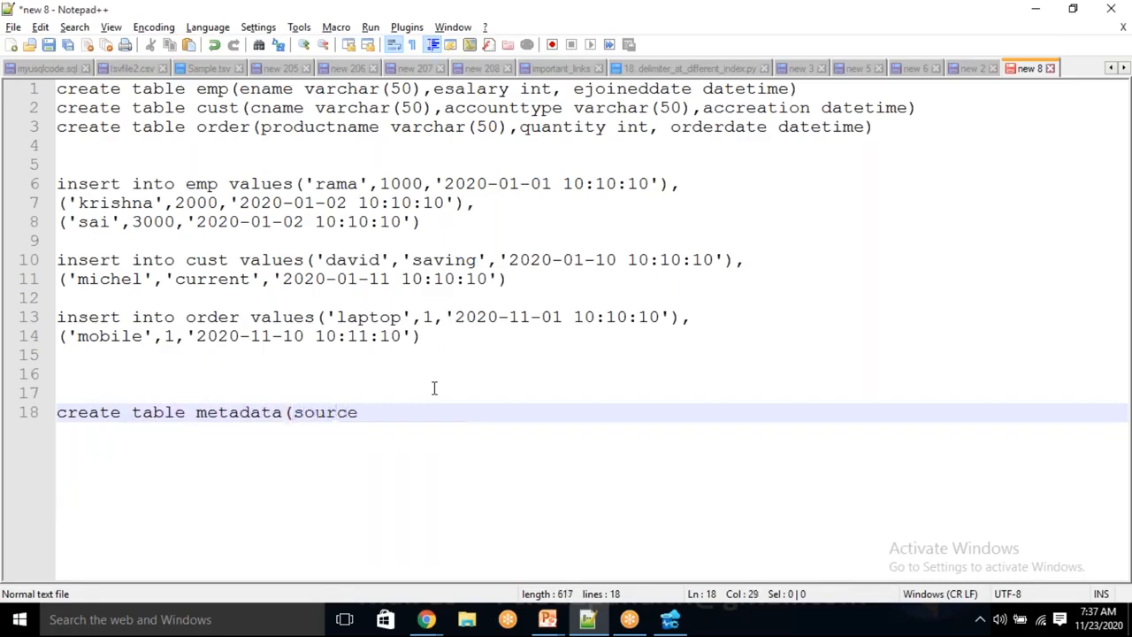
Replace 'source' with tablename as the first column name of the metadata table
{"action": "key", "text": "BackSpace"}
{"action": "key", "text": "BackSpace"}
{"action": "key", "text": "BackSpace"}
{"action": "key", "text": "BackSpace"}
{"action": "key", "text": "BackSpace"}
{"action": "key", "text": "BackSpace"}
{"action": "type", "text": "table"}
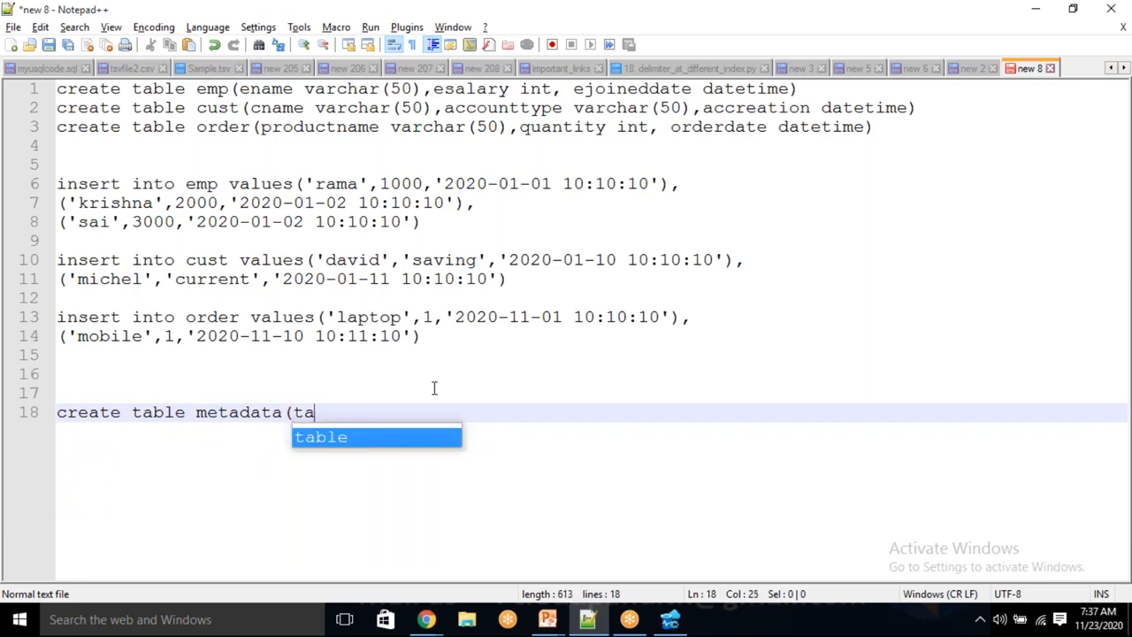
{"action": "type", "text": "name"}
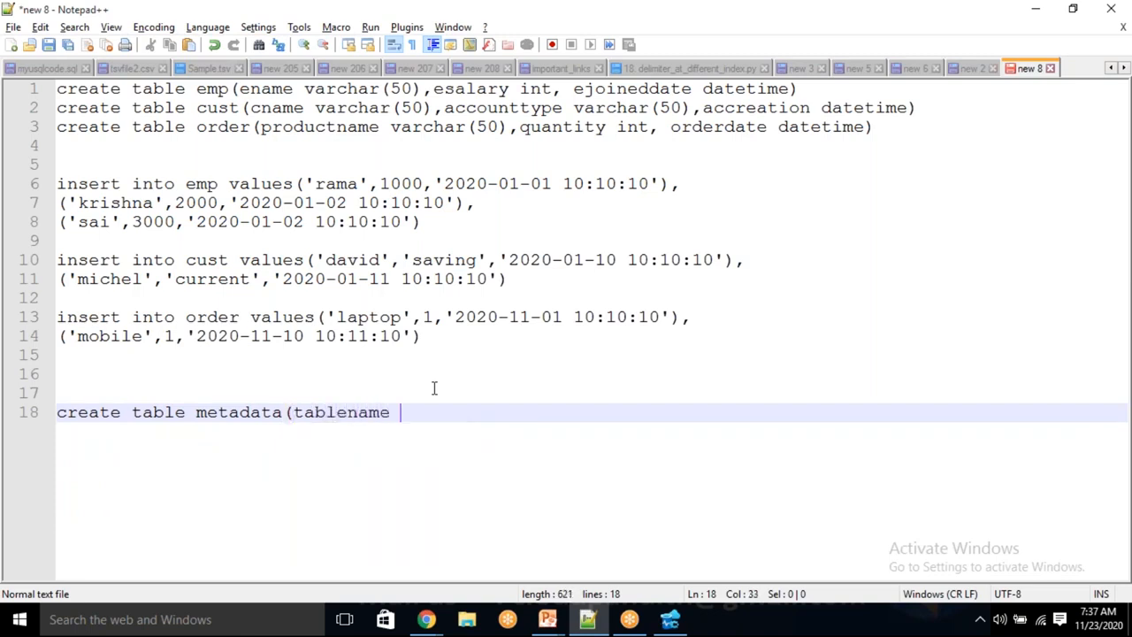
Insert a schemaname varchar(50) column before tablename in the metadata statement and give tablename the type varchar(50)
{"action": "key", "text": "Left"}
{"action": "key", "text": "Left"}
{"action": "key", "text": "Left"}
{"action": "key", "text": "Left"}
{"action": "key", "text": "Left"}
{"action": "key", "text": "Left"}
{"action": "key", "text": "Left"}
{"action": "key", "text": "Left"}
{"action": "key", "text": "Left"}
{"action": "type", "text": "sche"}
{"action": "type", "text": "maname,"}
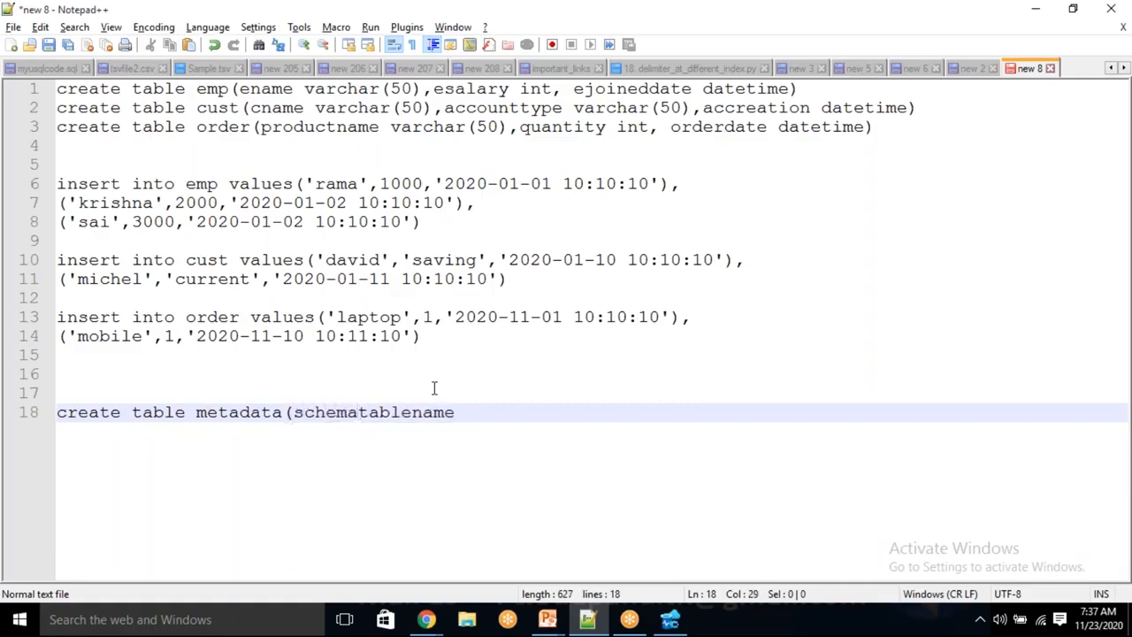
{"action": "key", "text": "BackSpace"}
{"action": "type", "text": "varchar"}
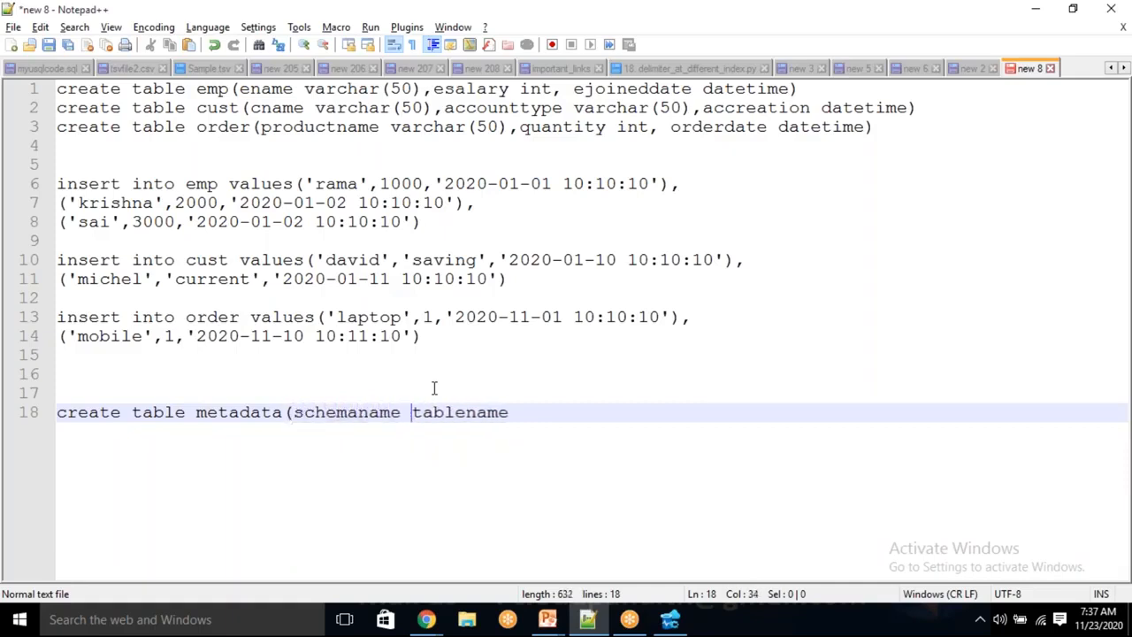
{"action": "type", "text": "(50)"}
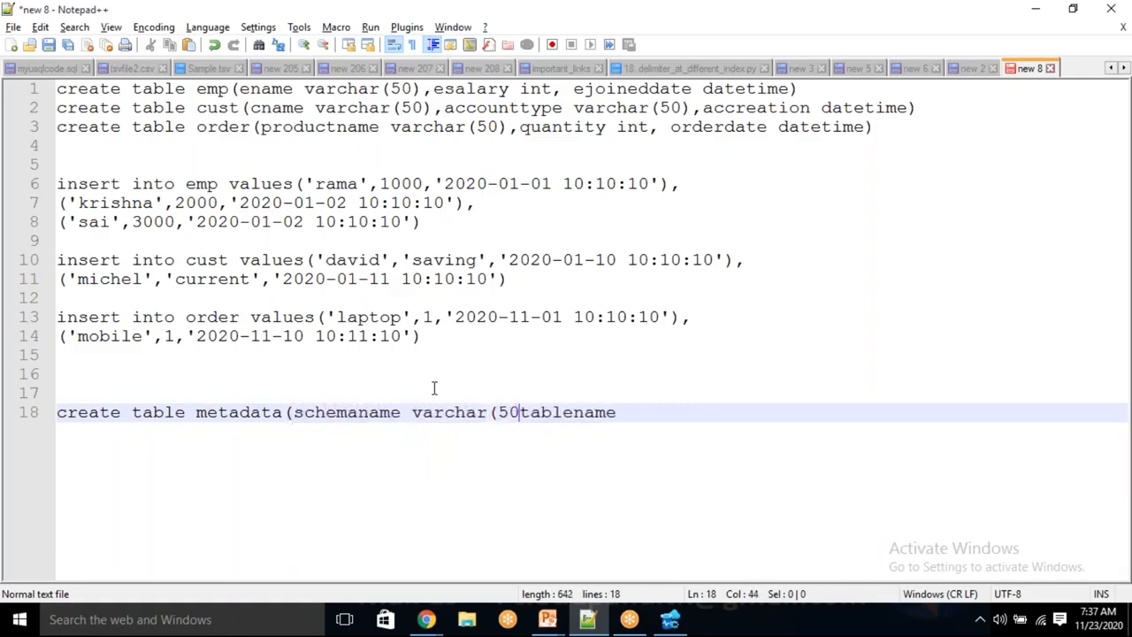
{"action": "type", "text": ",tablename "}
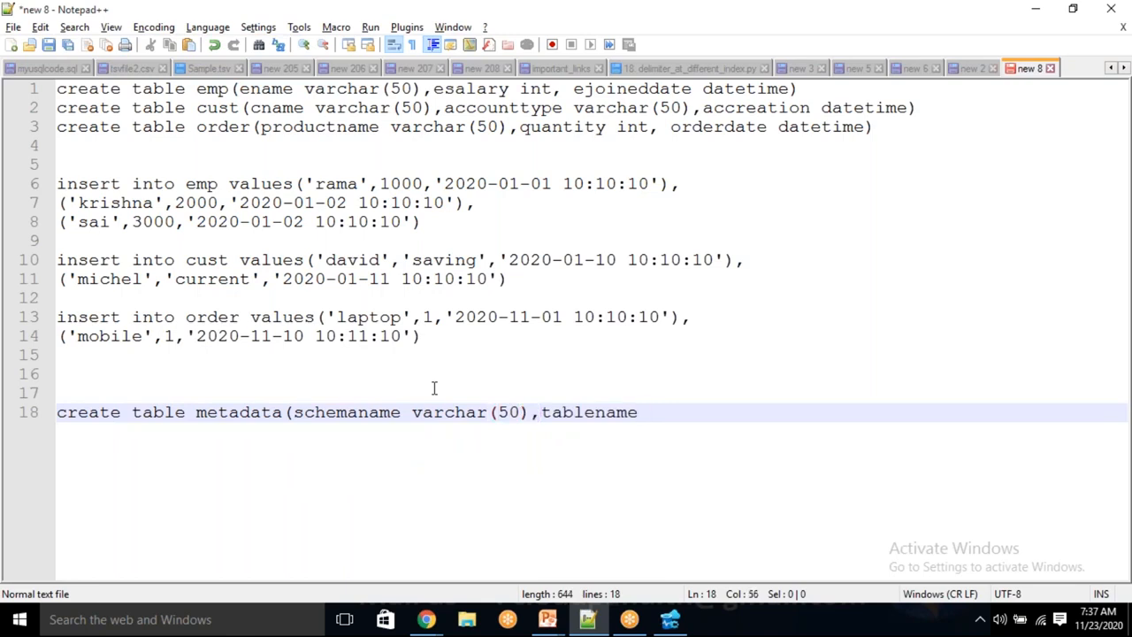
{"action": "type", "text": "varchar"}
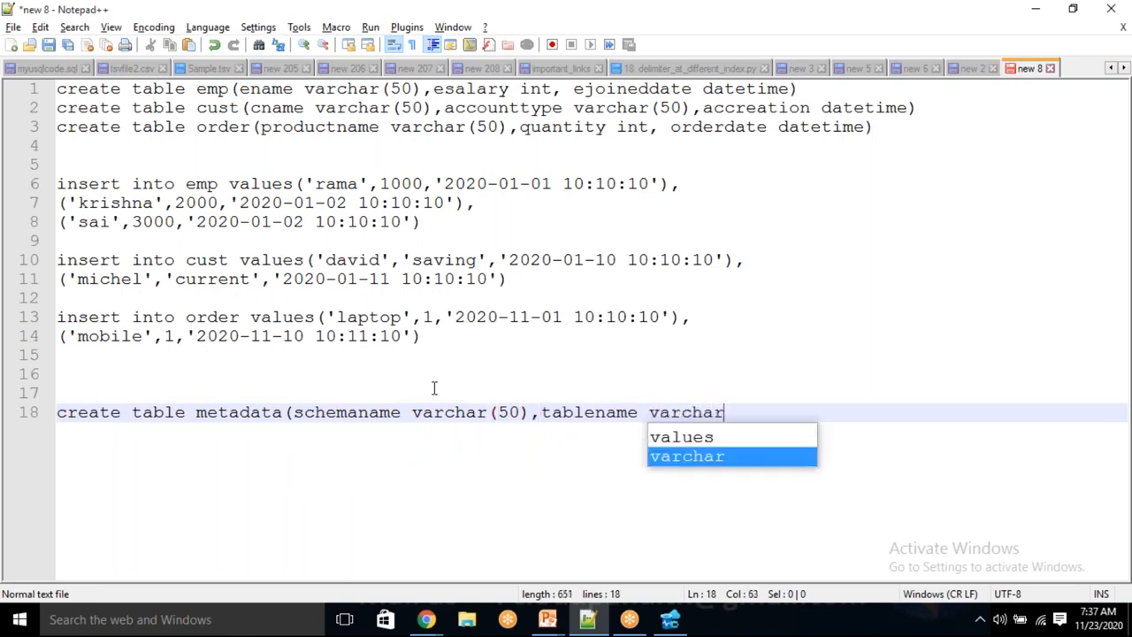
{"action": "type", "text": "(50)"}
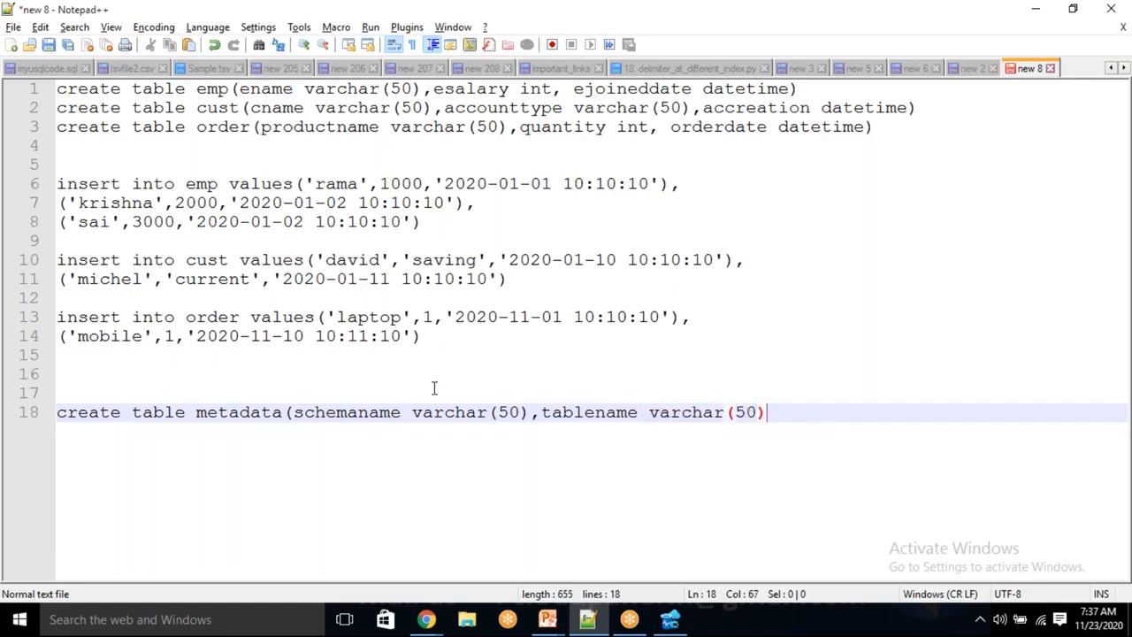
Try removing the schemaname varchar(50) column from the metadata statement
{"action": "left_click_drag", "start_coordinate": [538, 413], "coordinate": [294, 418]}
{"action": "key", "text": "Delete"}
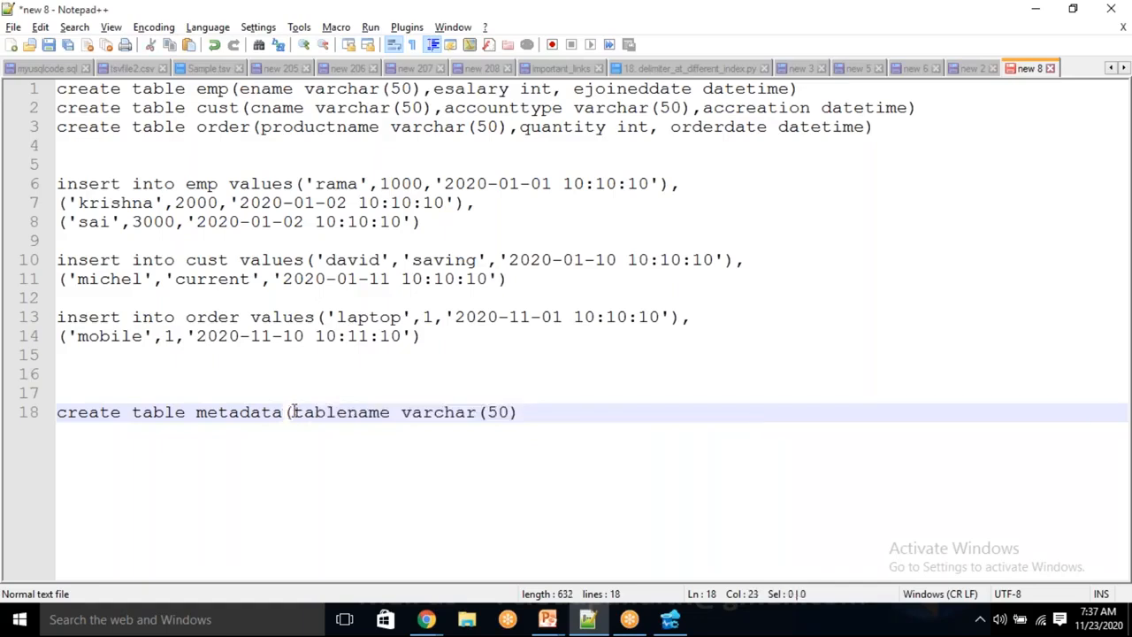
{"action": "left_click", "coordinate": [562, 412]}
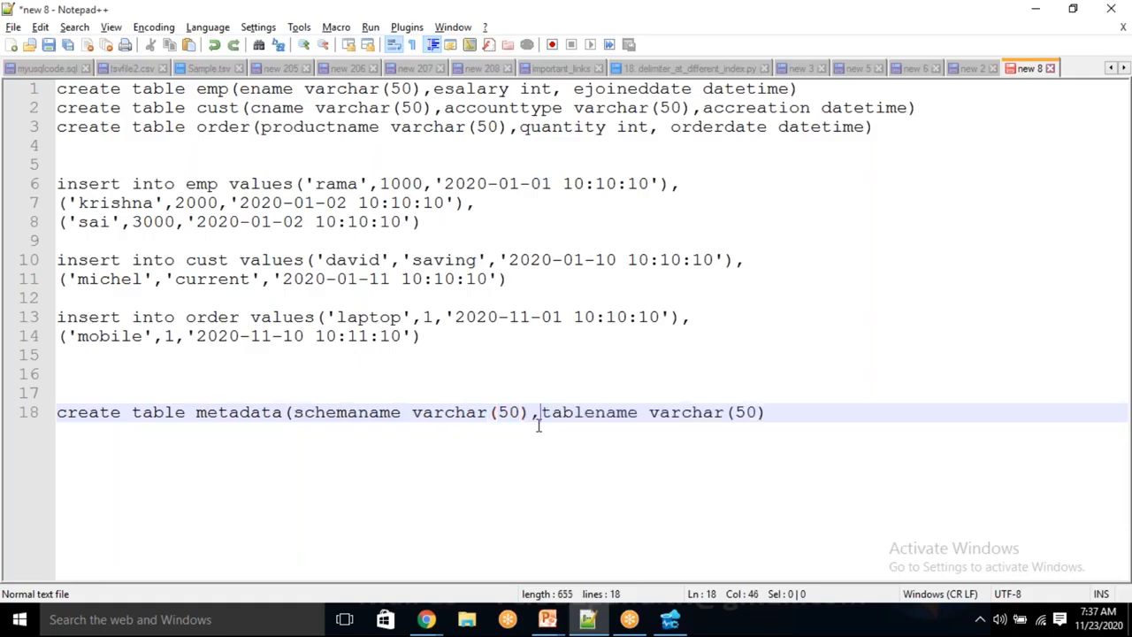
Add a deltacol datetime column followed by a comma after tablename in the metadata statement
{"action": "key", "text": "End"}
{"action": "type", "text": ","}
{"action": "type", "text": "d"}
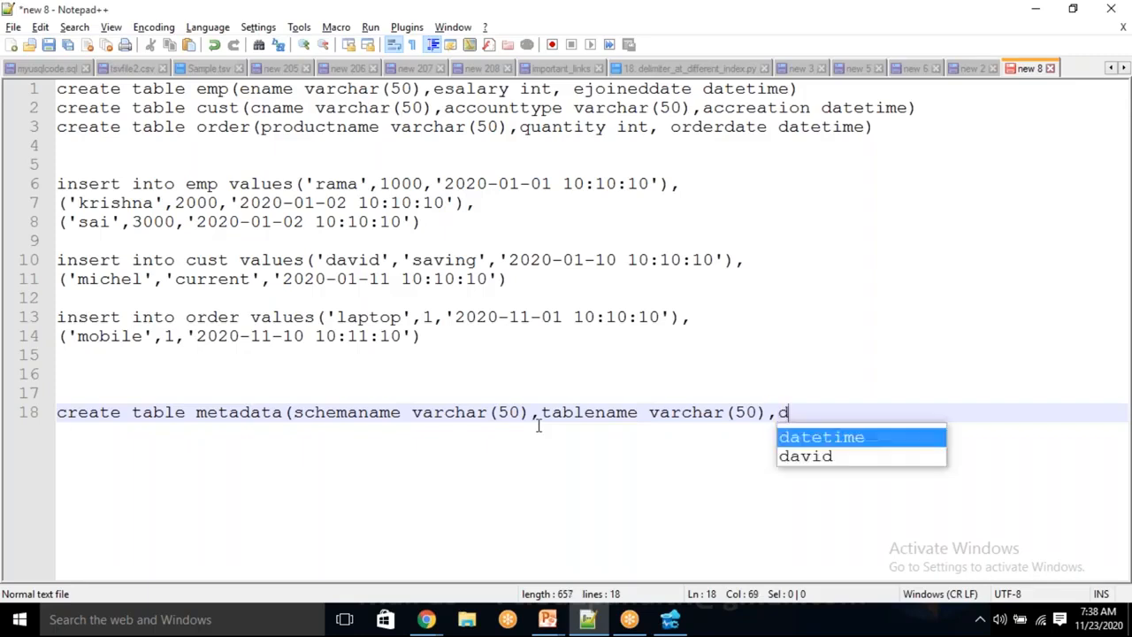
{"action": "type", "text": "eltacol"}
{"action": "key", "text": "BackSpace"}
{"action": "type", "text": "ol,"}
{"action": "key", "text": "BackSpace"}
{"action": "type", "text": "datetime,"}
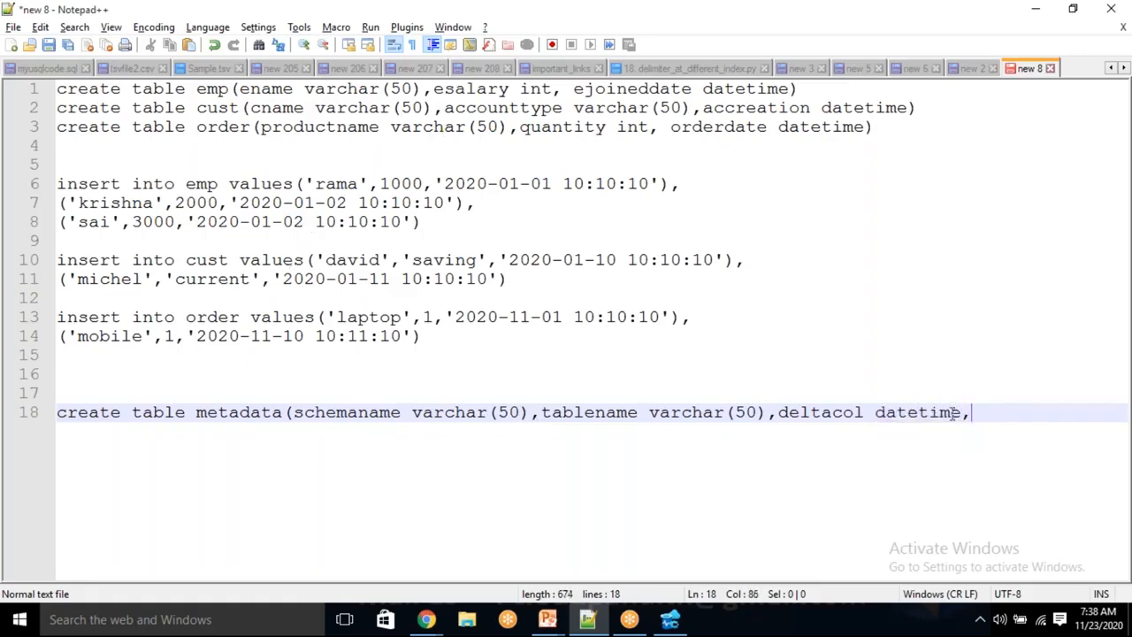
Change the data type of the deltacol column to varchar(50)
{"action": "double_click", "coordinate": [920, 412]}
{"action": "key", "text": "BackSpace"}
{"action": "type", "text": "varchar"}
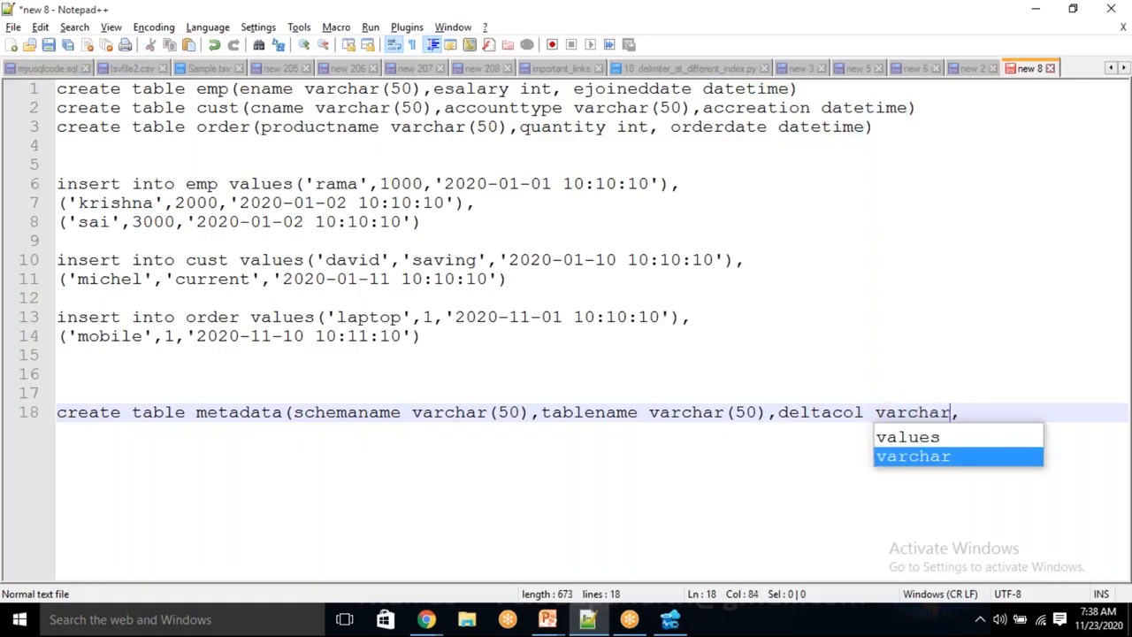
{"action": "type", "text": "(50)"}
Add a Last_processed_value datetime column followed by a comma after deltacol in the metadata statement
{"action": "key", "text": "End"}
{"action": "type", "text": "L"}
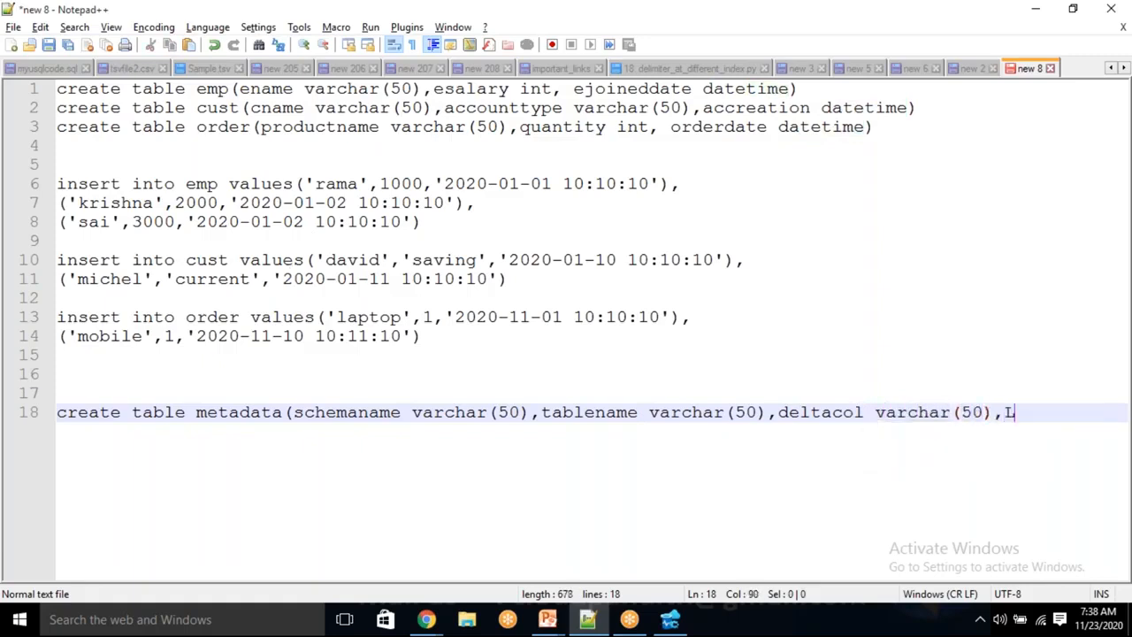
{"action": "type", "text": "ast_processed_values"}
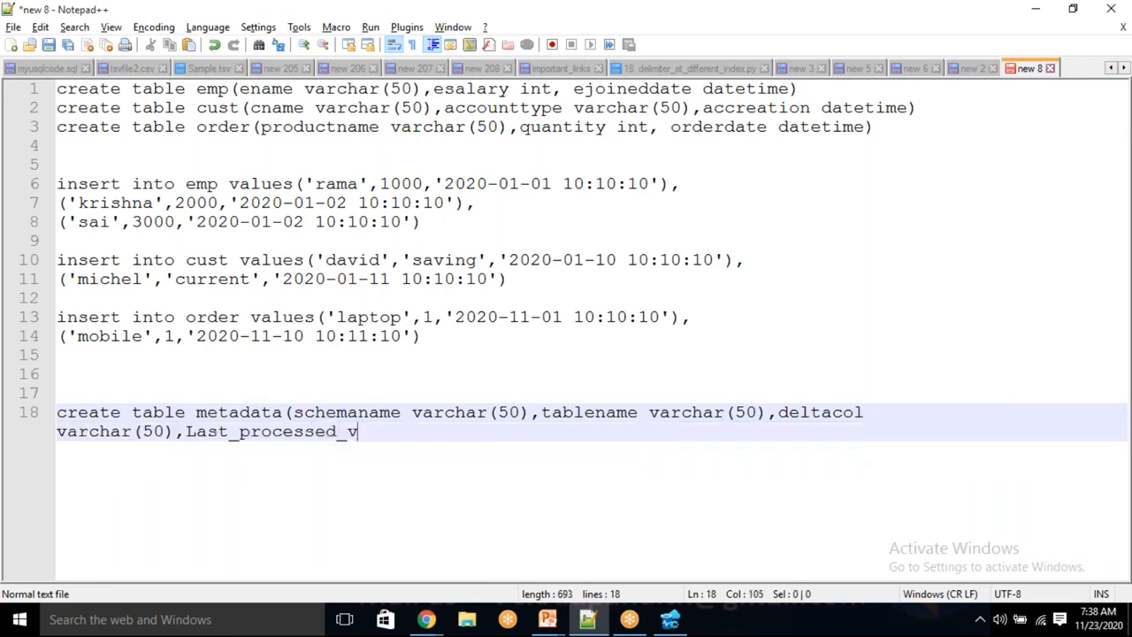
{"action": "key", "text": "BackSpace"}
{"action": "type", "text": "datetim,e"}
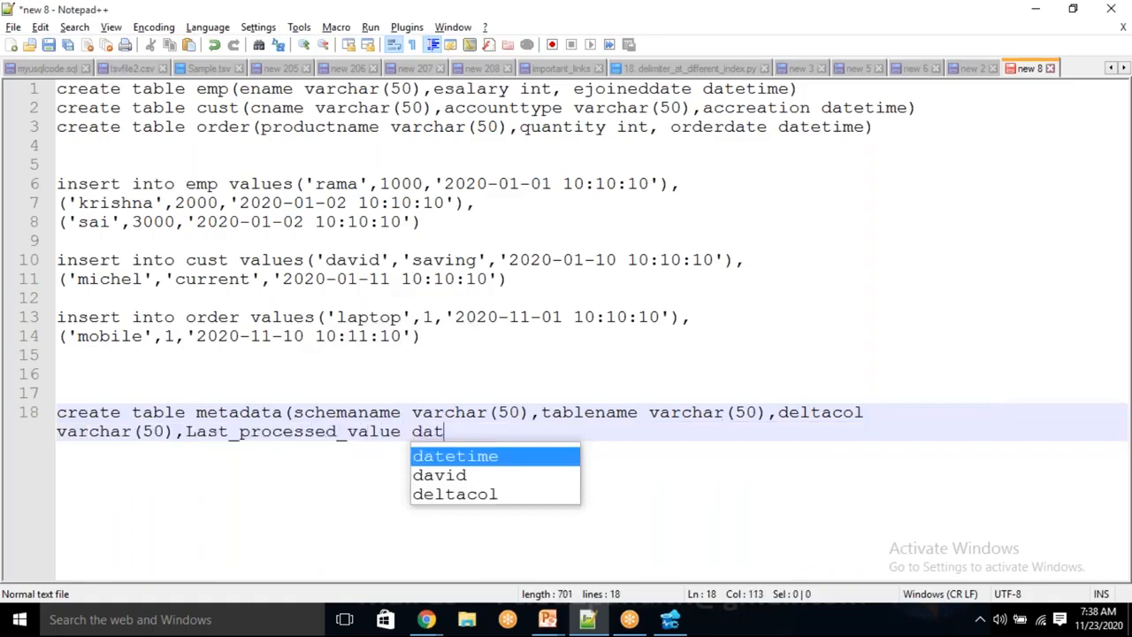
{"action": "key", "text": "BackSpace"}
{"action": "key", "text": "BackSpace"}
{"action": "type", "text": "e"}
{"action": "type", "text": ","}
Add a containername varchar(50) column after Last_processed_value and close the create table metadata statement
{"action": "type", "text": "contianernam"}
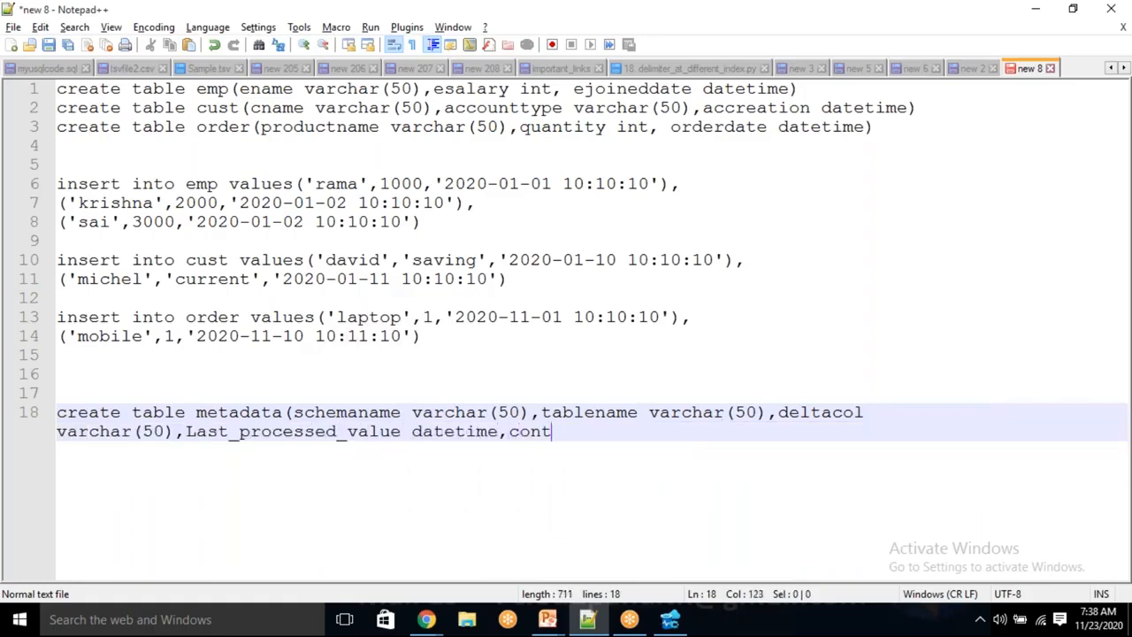
{"action": "key", "text": "BackSpace"}
{"action": "key", "text": "BackSpace"}
{"action": "key", "text": "BackSpace"}
{"action": "key", "text": "BackSpace"}
{"action": "key", "text": "BackSpace"}
{"action": "key", "text": "BackSpace"}
{"action": "key", "text": "BackSpace"}
{"action": "key", "text": "BackSpace"}
{"action": "key", "text": "BackSpace"}
{"action": "type", "text": "ainername "}
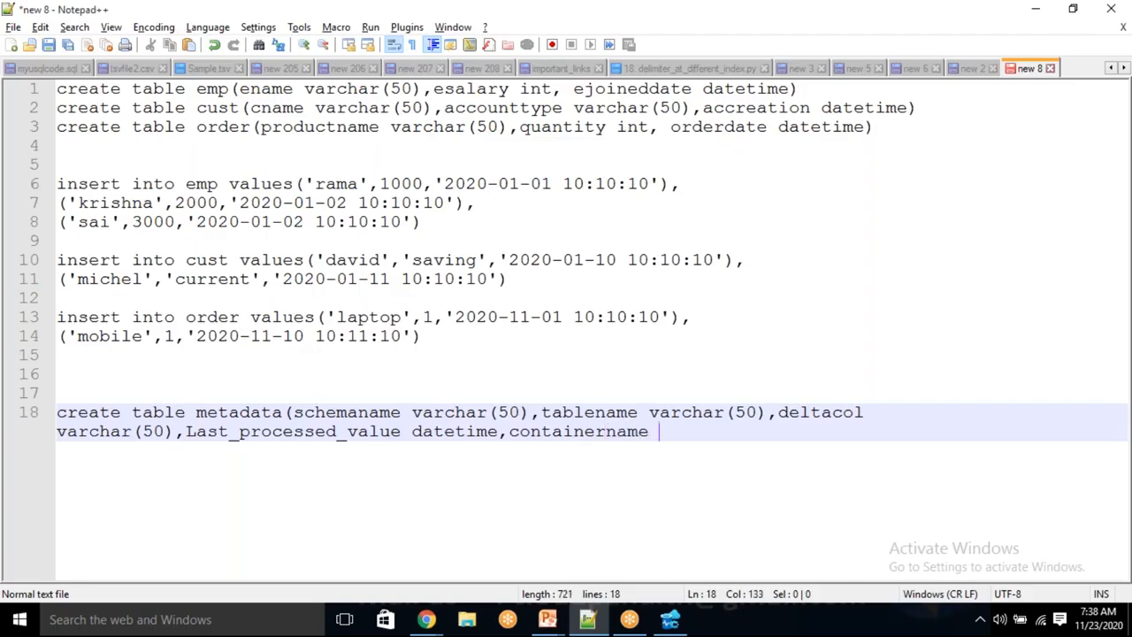
{"action": "type", "text": "varchar(50)"}
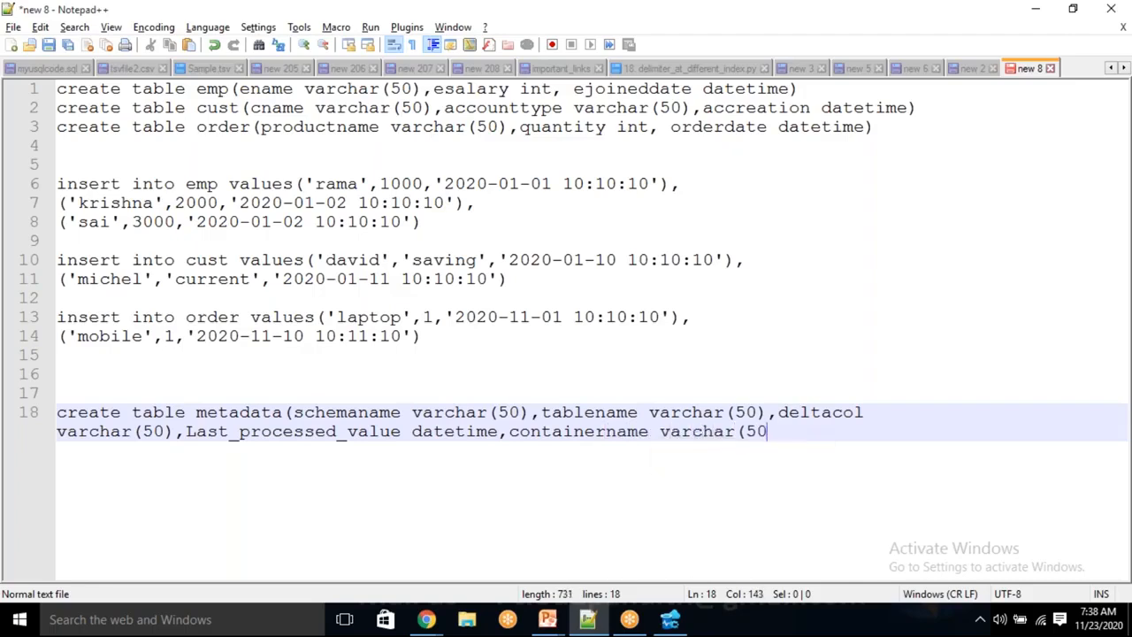
{"action": "type", "text": ")"}
Begin an insert into metadata values statement below the create statement, with 'dbo' and 'emp' as the first two values
{"action": "key", "text": "Return"}
{"action": "key", "text": "Return"}
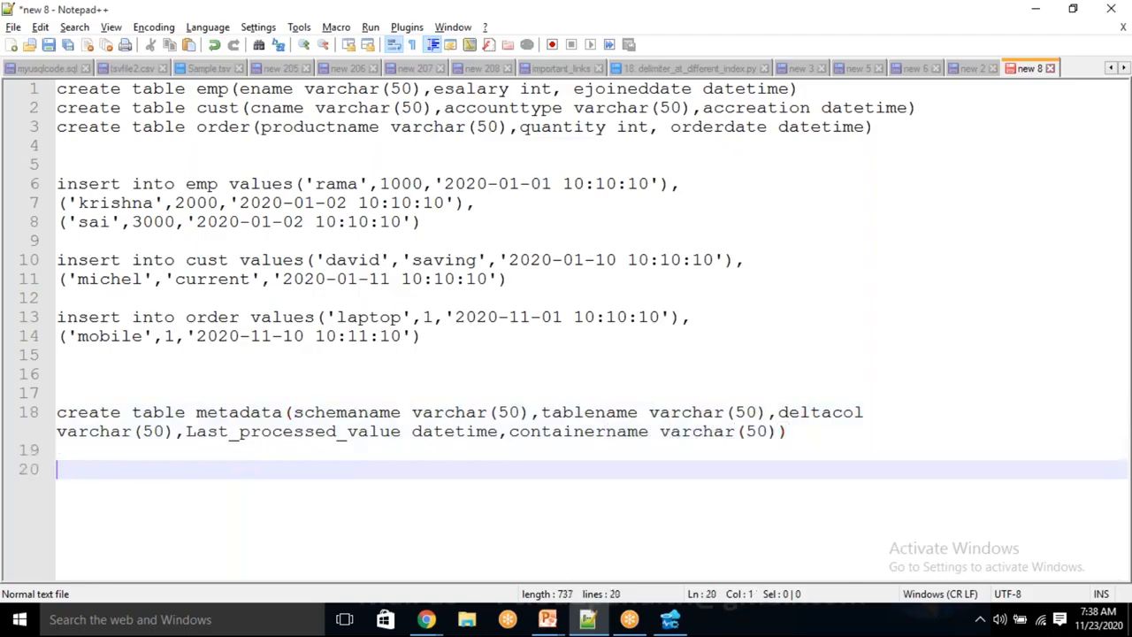
{"action": "type", "text": "insert into "}
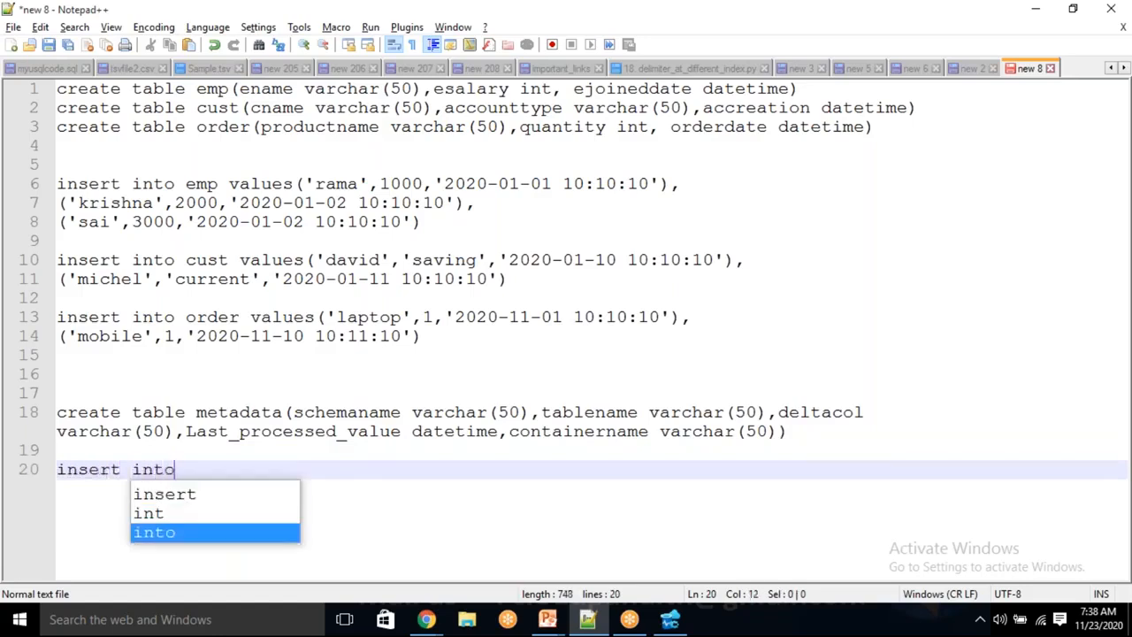
{"action": "type", "text": "metadat"}
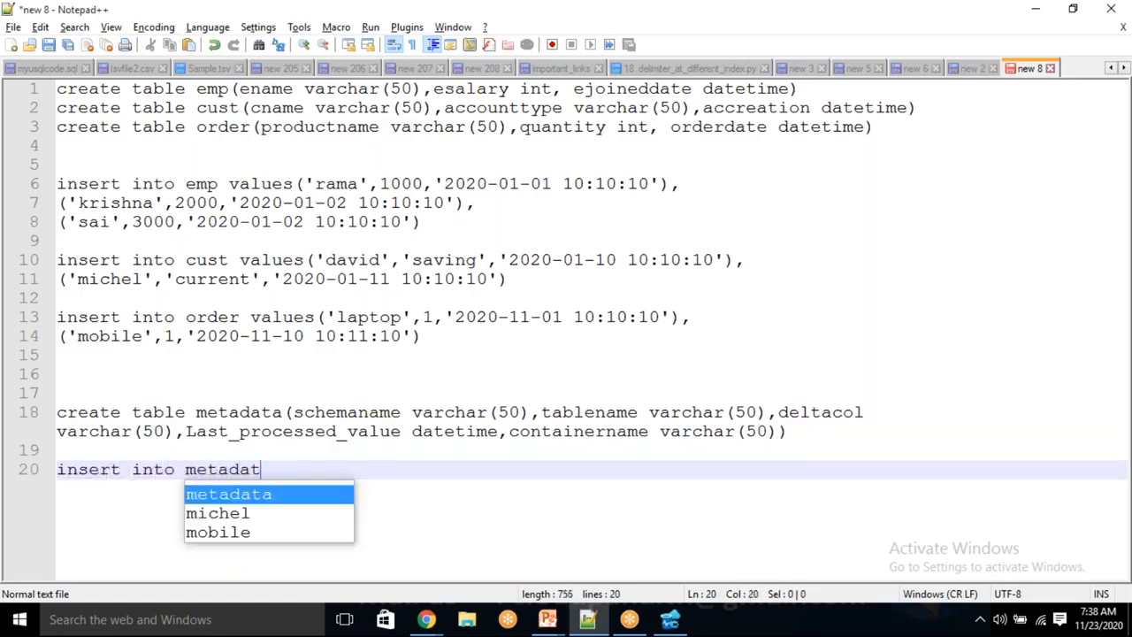
{"action": "type", "text": "a values("}
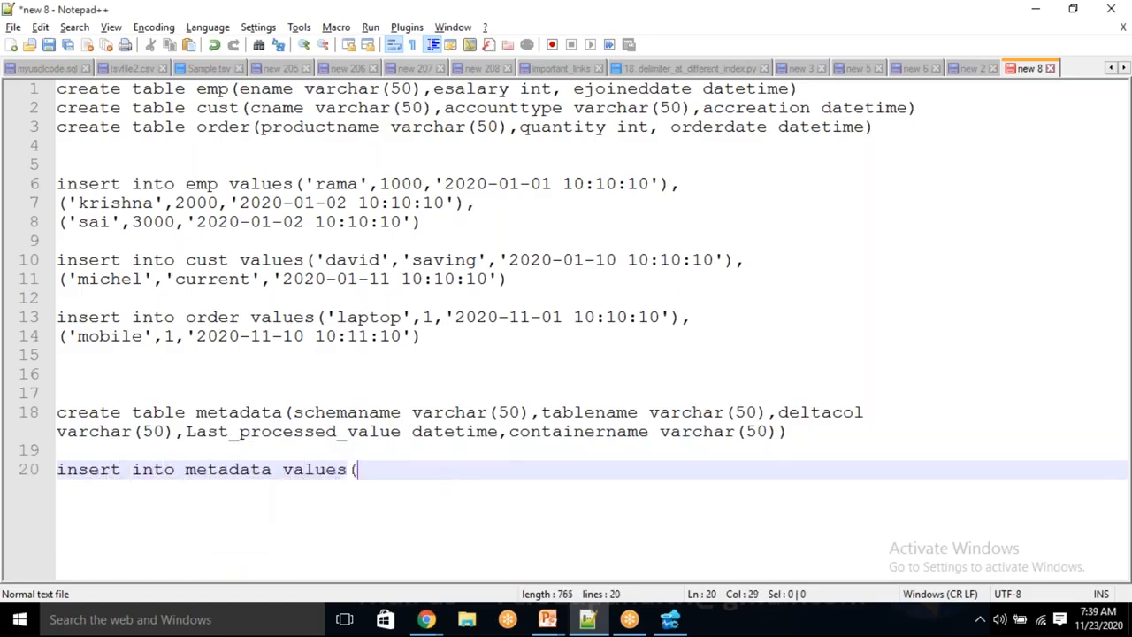
{"action": "type", "text": "'"}
{"action": "type", "text": "dbo','emp'"}
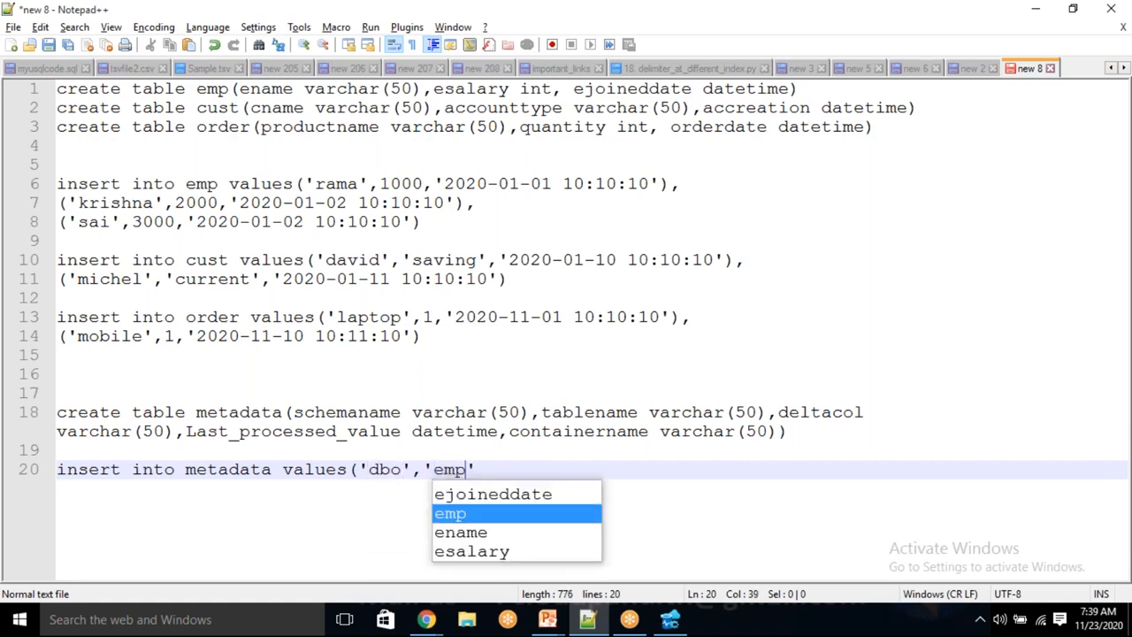
{"action": "type", "text": ","}
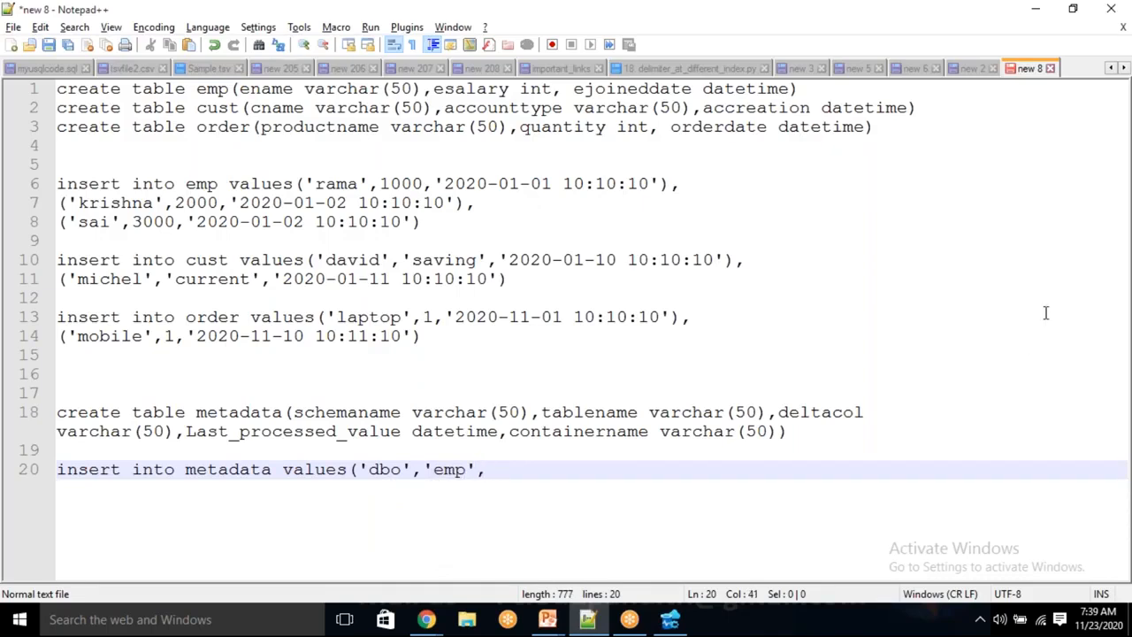
Copy the ejoineddate column name from the emp table definition and add it in quotes as the third metadata value
{"action": "double_click", "coordinate": [624, 89]}
{"action": "key", "text": "ctrl+c"}
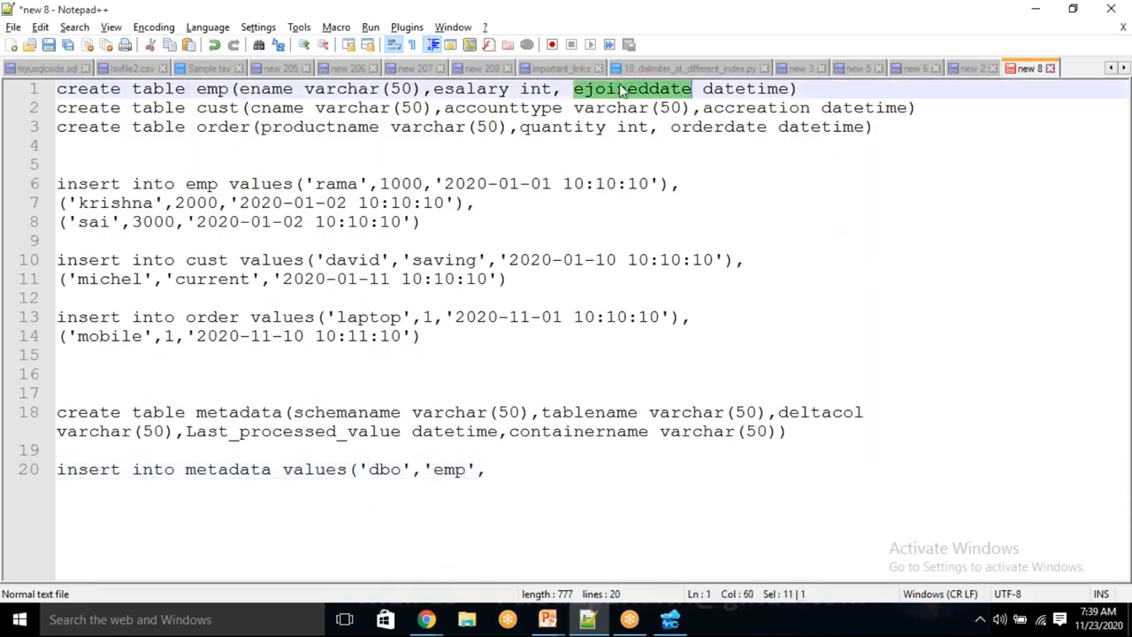
{"action": "left_click", "coordinate": [505, 474]}
{"action": "type", "text": "''"}
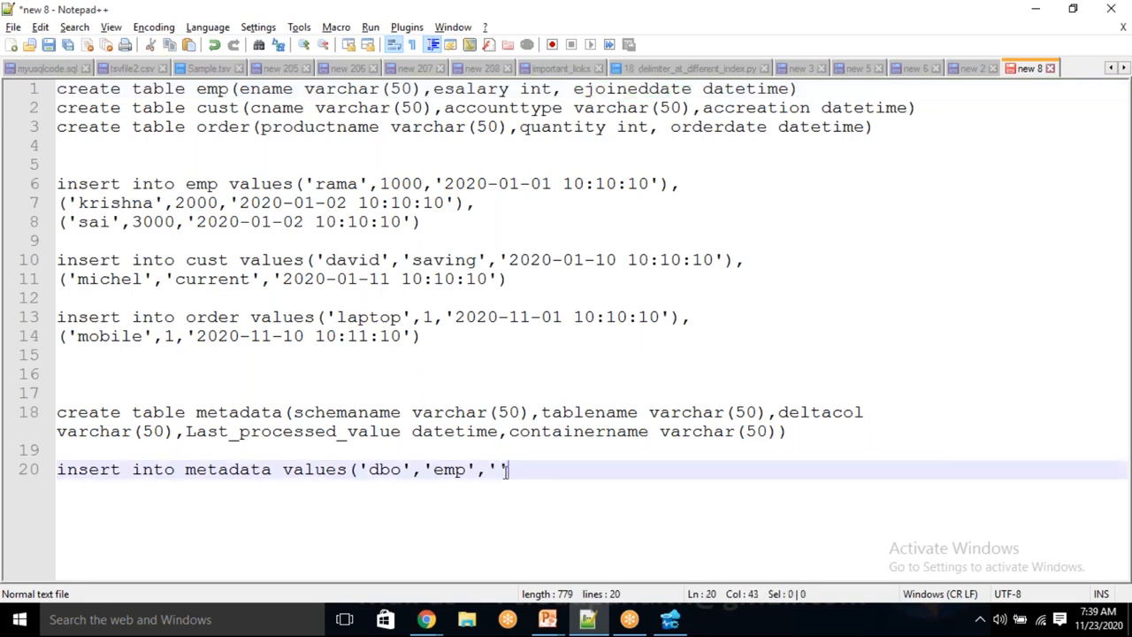
{"action": "key", "text": "Left"}
{"action": "key", "text": "ctrl+v"}
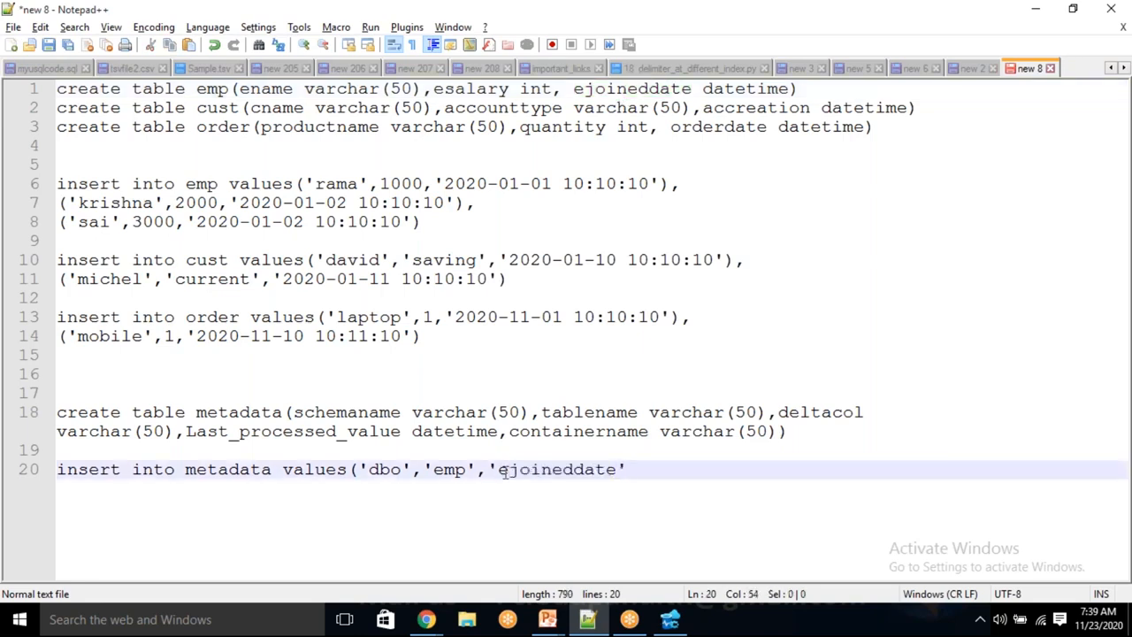
{"action": "double_click", "coordinate": [339, 433]}
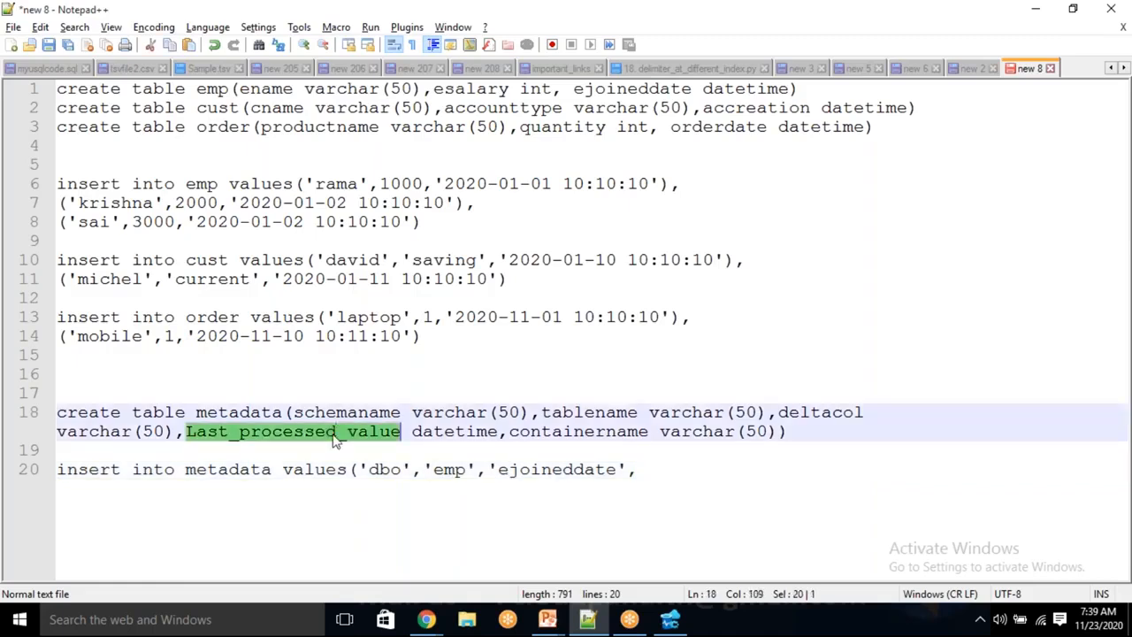
{"action": "left_click", "coordinate": [674, 472]}
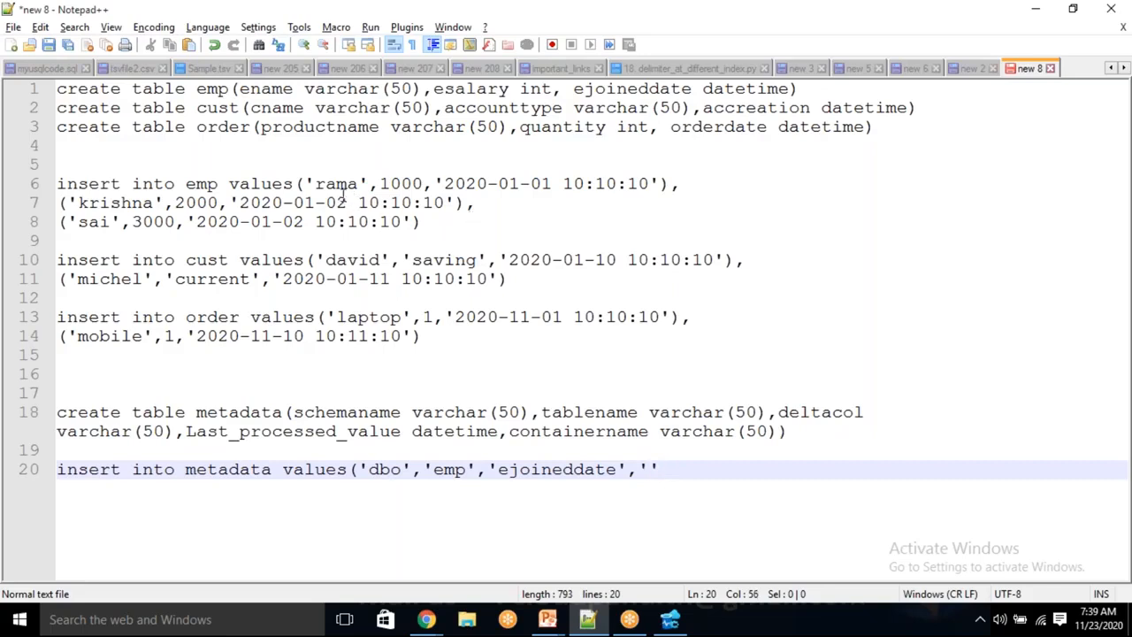
{"action": "left_click_drag", "start_coordinate": [434, 184], "coordinate": [663, 184]}
{"action": "key", "text": "ctrl+c"}
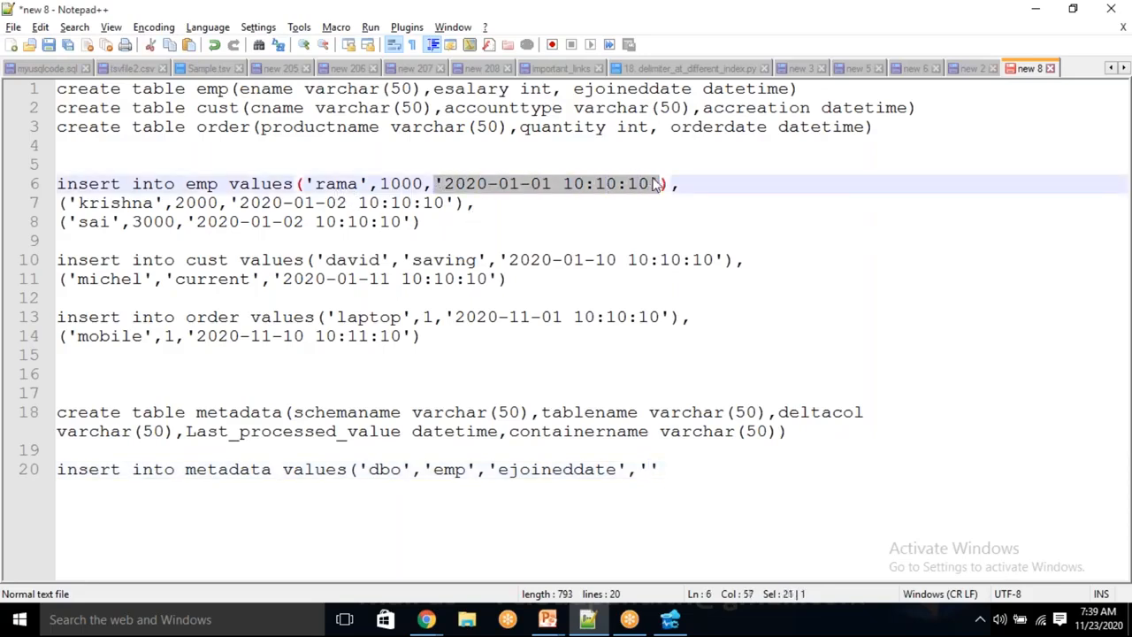
{"action": "left_click", "coordinate": [665, 467]}
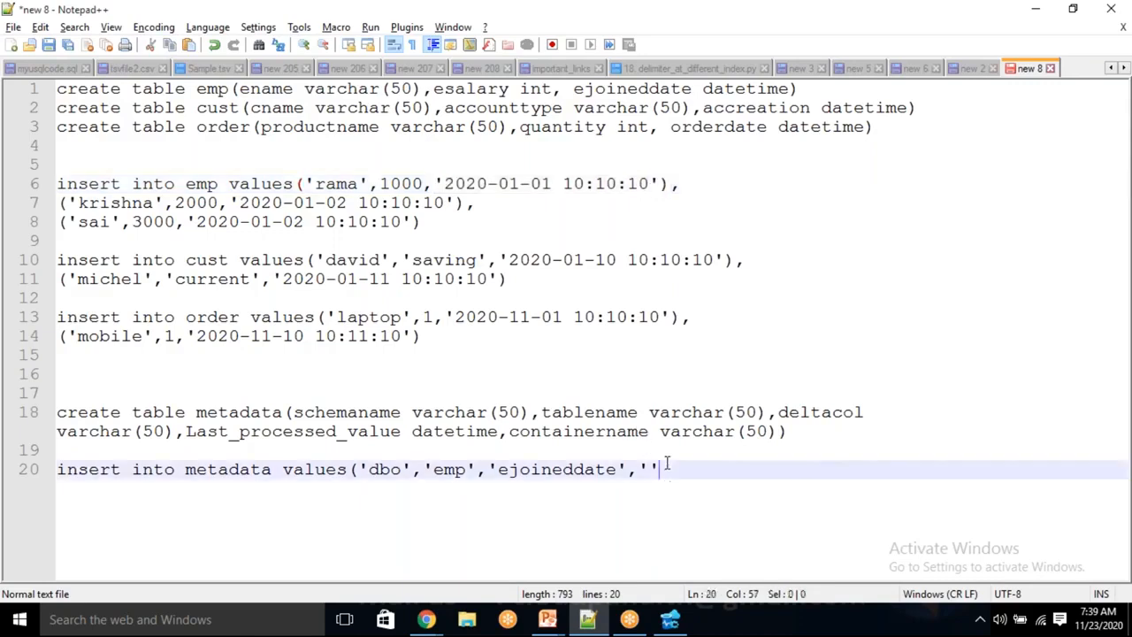
{"action": "key", "text": "BackSpace"}
{"action": "key", "text": "BackSpace"}
{"action": "key", "text": "ctrl+v"}
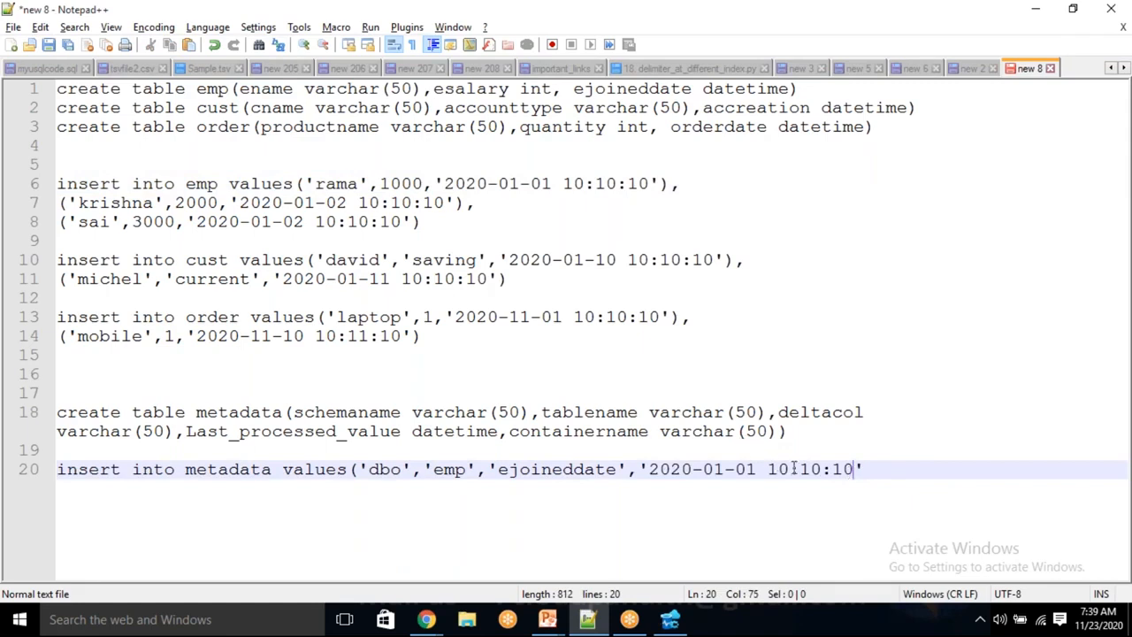
Change the hour of the emp metadata row's last processed datetime to 09
{"action": "left_click", "coordinate": [790, 468]}
{"action": "key", "text": "BackSpace"}
{"action": "key", "text": "BackSpace"}
{"action": "type", "text": "09"}
{"action": "left_click", "coordinate": [887, 470]}
Compare the last processed datetime in the emp metadata row with the joined dates in the emp insert rows
{"action": "left_click_drag", "start_coordinate": [714, 470], "coordinate": [736, 469]}
{"action": "left_click", "coordinate": [802, 469]}
{"action": "double_click", "coordinate": [773, 468]}
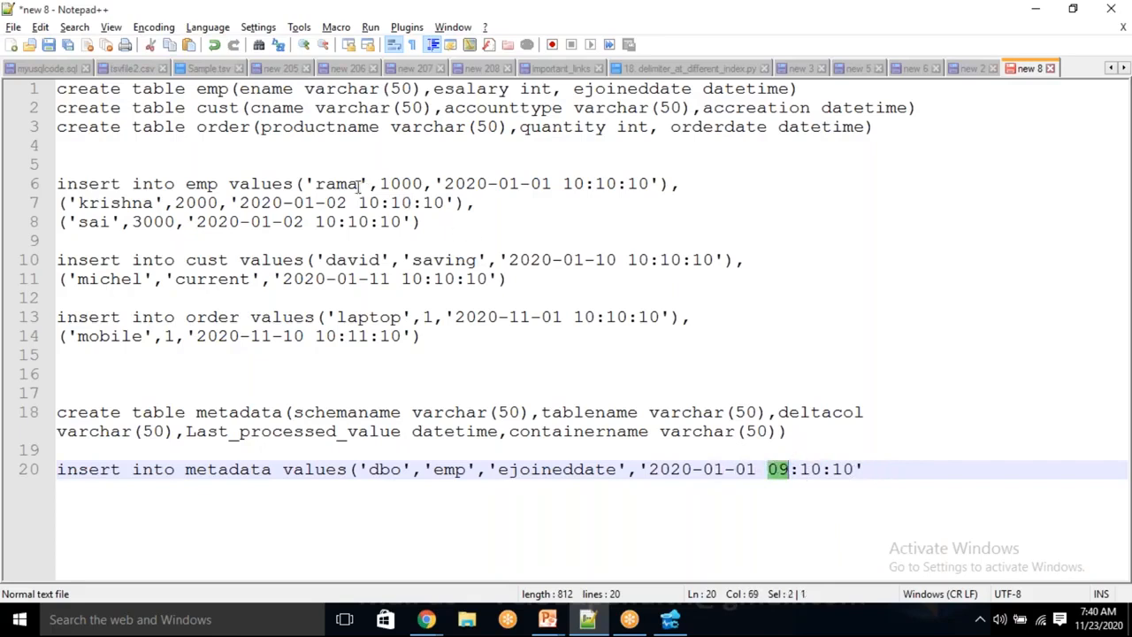
{"action": "left_click_drag", "start_coordinate": [358, 184], "coordinate": [434, 184]}
{"action": "left_click_drag", "start_coordinate": [854, 469], "coordinate": [735, 469]}
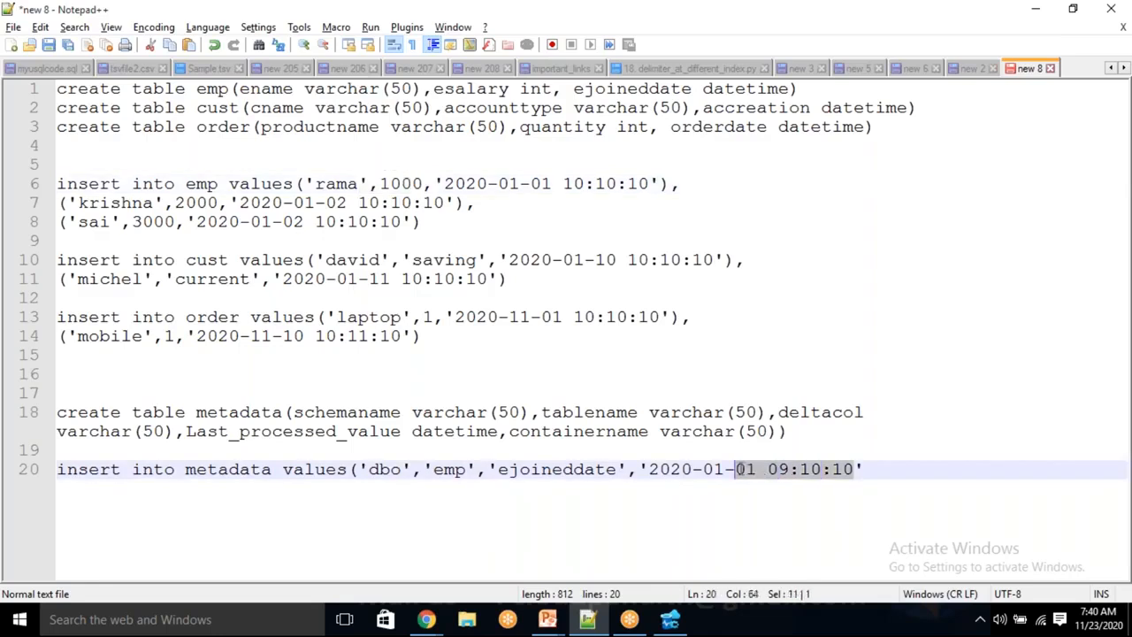
{"action": "left_click_drag", "start_coordinate": [370, 183], "coordinate": [451, 219]}
{"action": "double_click", "coordinate": [508, 184]}
{"action": "left_click", "coordinate": [478, 184]}
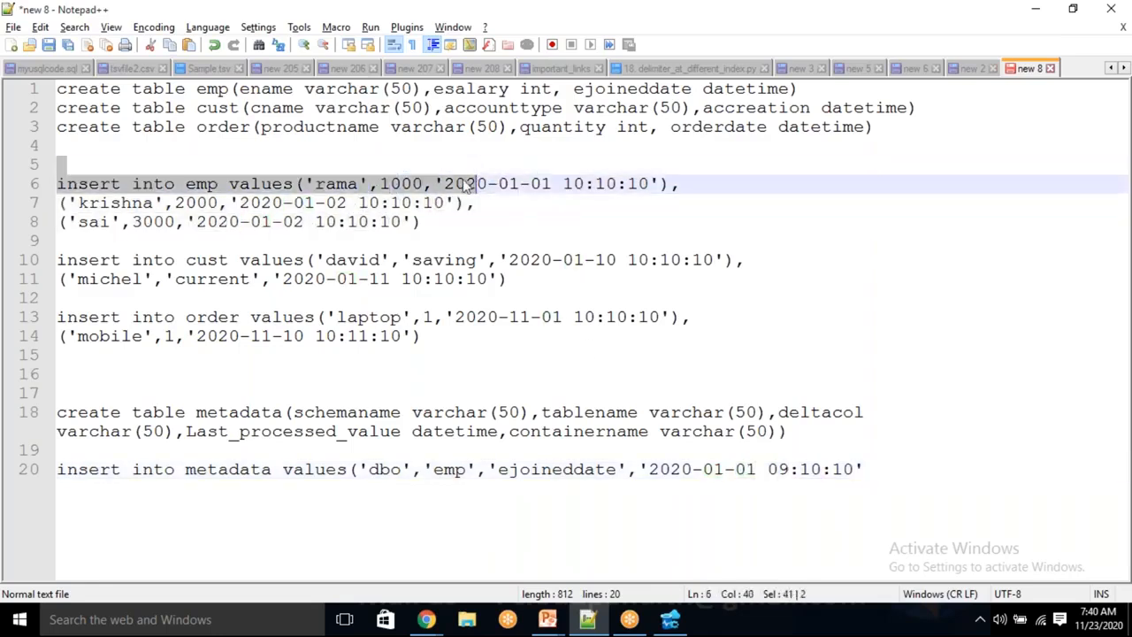
{"action": "left_click_drag", "start_coordinate": [434, 202], "coordinate": [381, 183]}
{"action": "left_click_drag", "start_coordinate": [429, 221], "coordinate": [380, 185]}
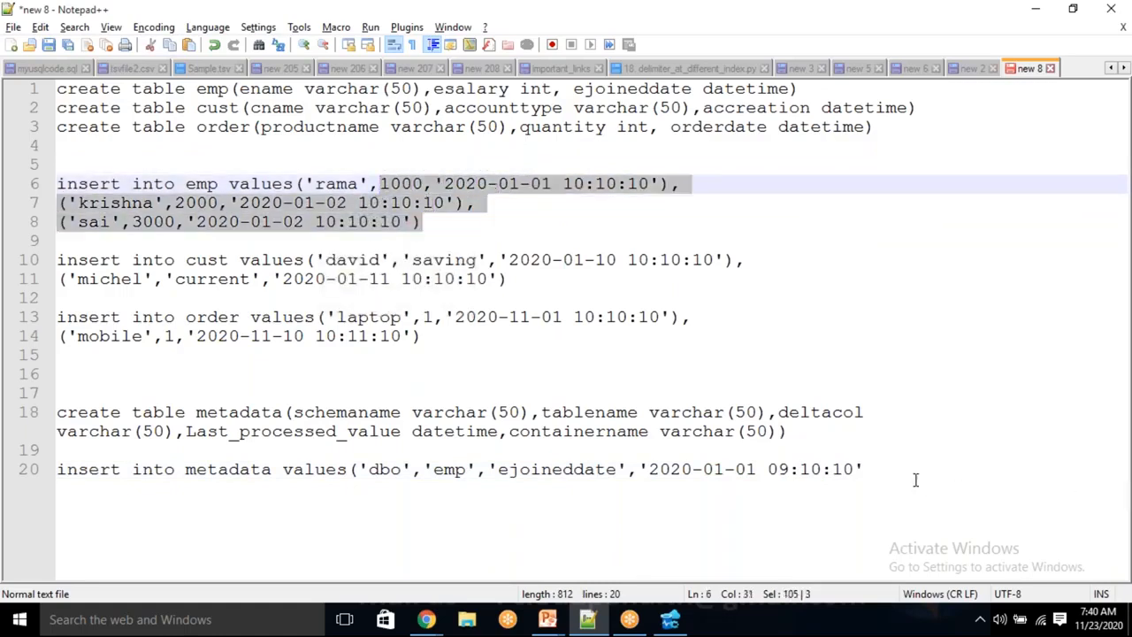
Add 'empdata' as the container name and close the emp metadata row with a parenthesis and comma
{"action": "left_click", "coordinate": [891, 469]}
{"action": "key", "text": "BackSpace"}
{"action": "type", "text": "','"}
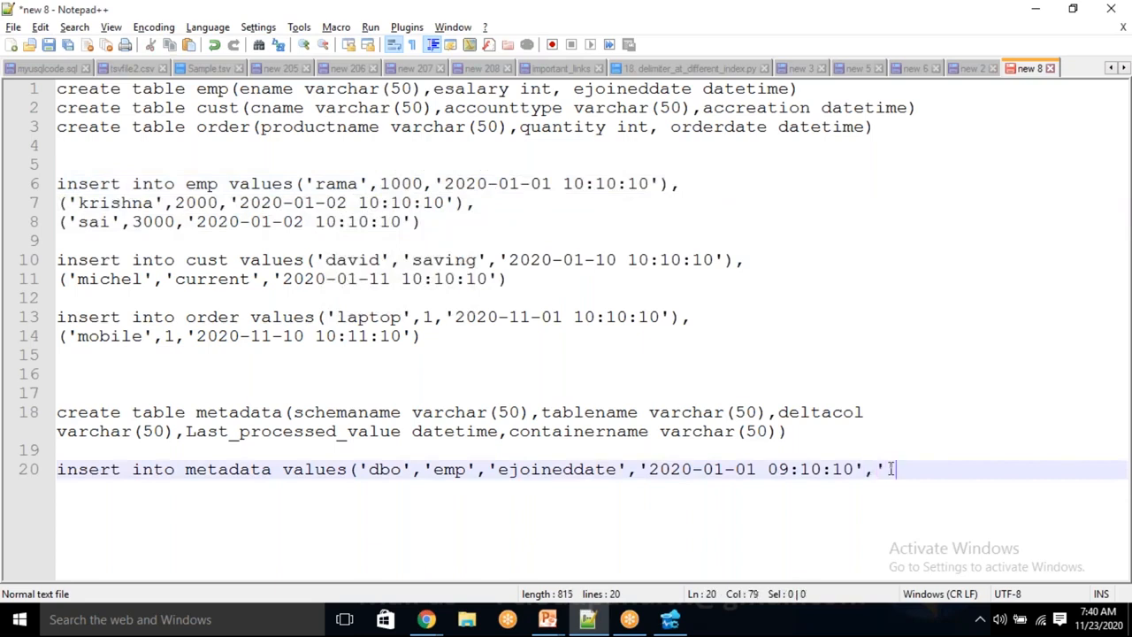
{"action": "type", "text": "empdata'"}
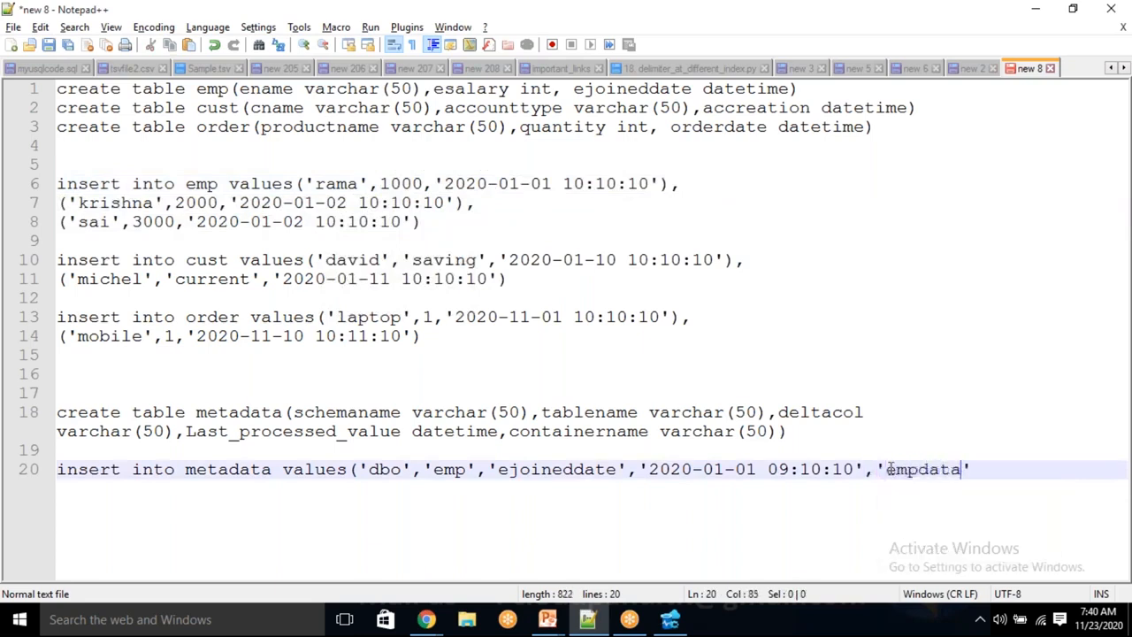
{"action": "type", "text": "),"}
Start a second metadata row on a new line with the values 'dbo' and 'cust', plus an empty third value
{"action": "key", "text": "Return"}
{"action": "type", "text": "(''"}
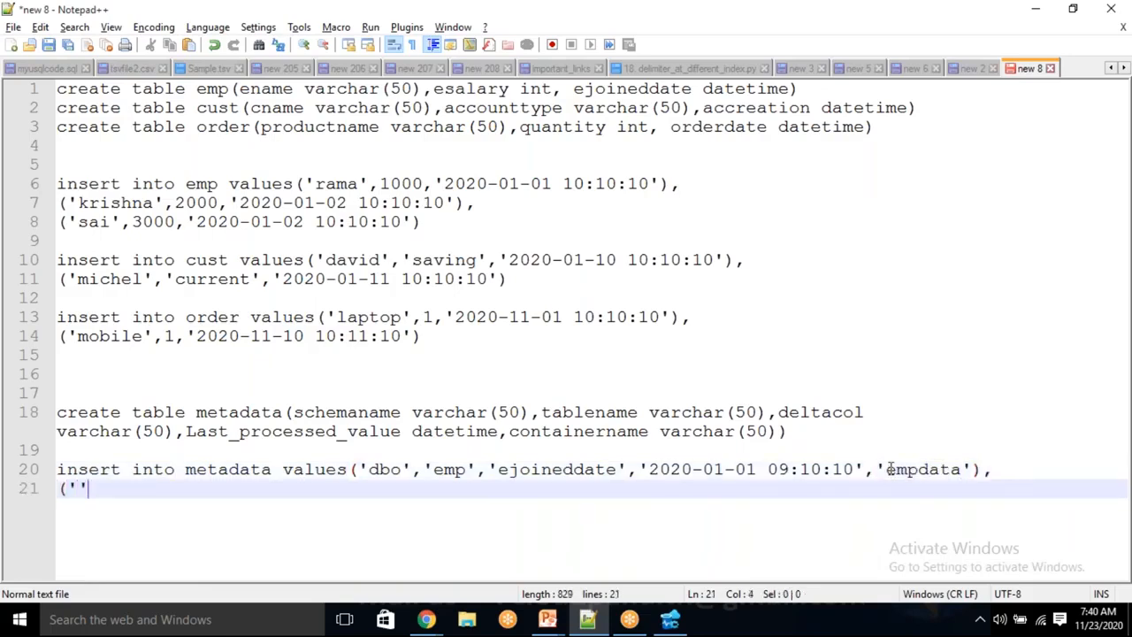
{"action": "key", "text": "Left"}
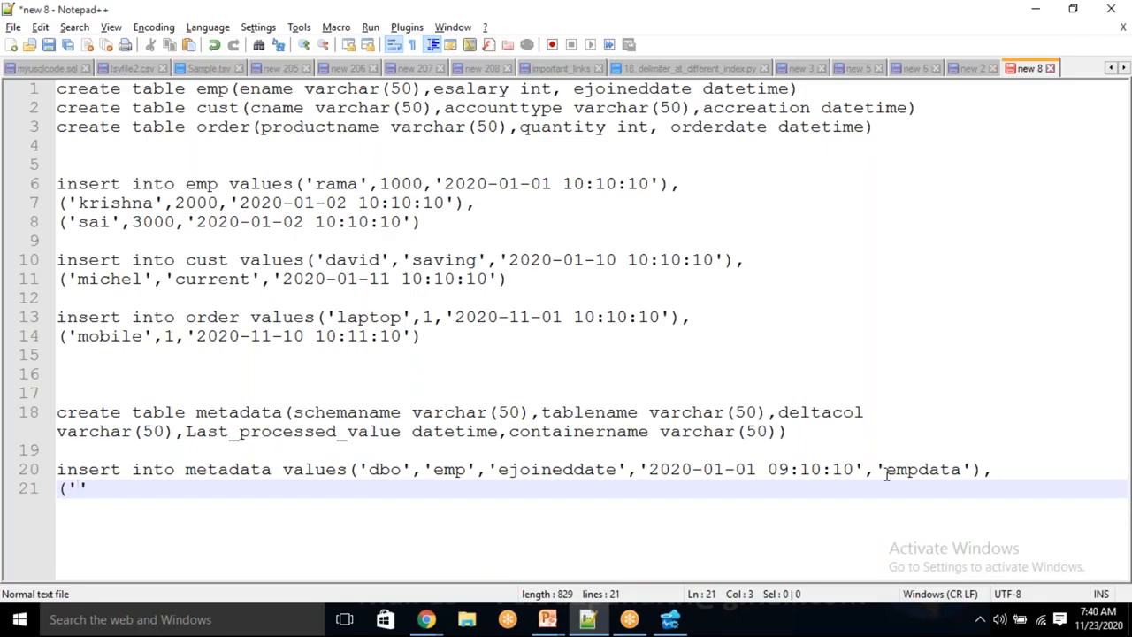
{"action": "type", "text": "dbo','"}
{"action": "left_click", "coordinate": [792, 23]}
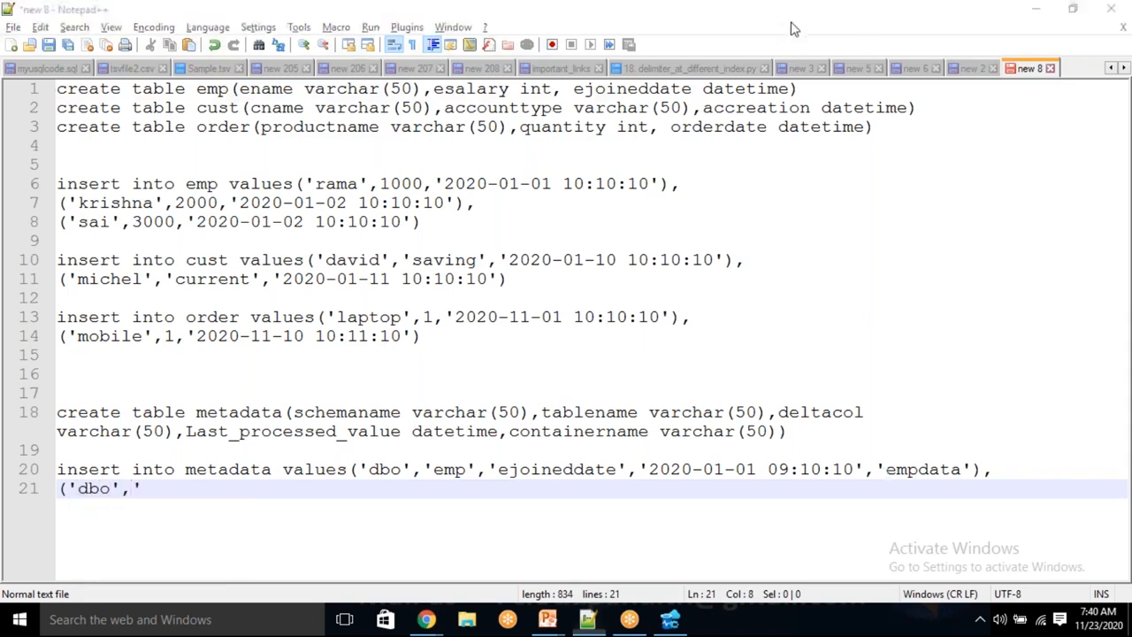
{"action": "left_click", "coordinate": [209, 496]}
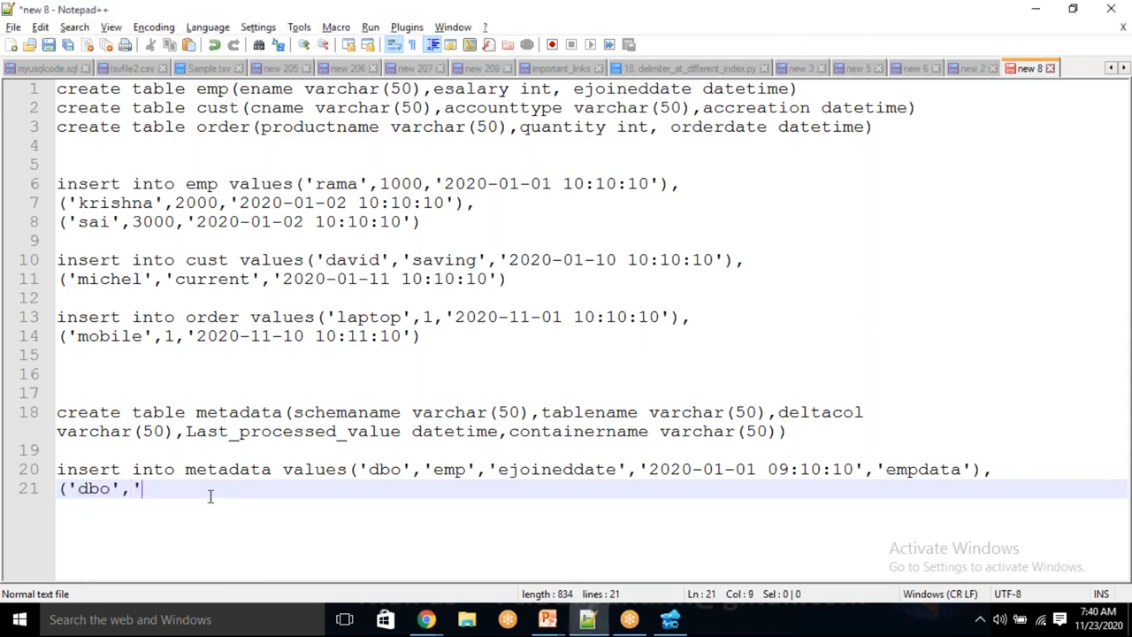
{"action": "type", "text": "cust"}
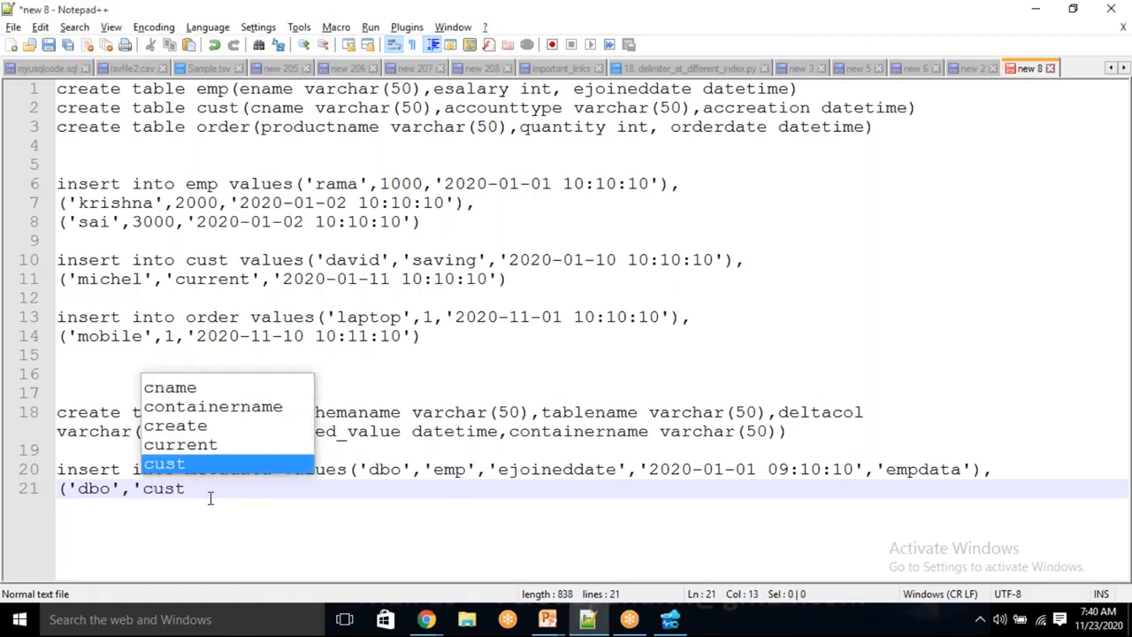
{"action": "type", "text": "','"}
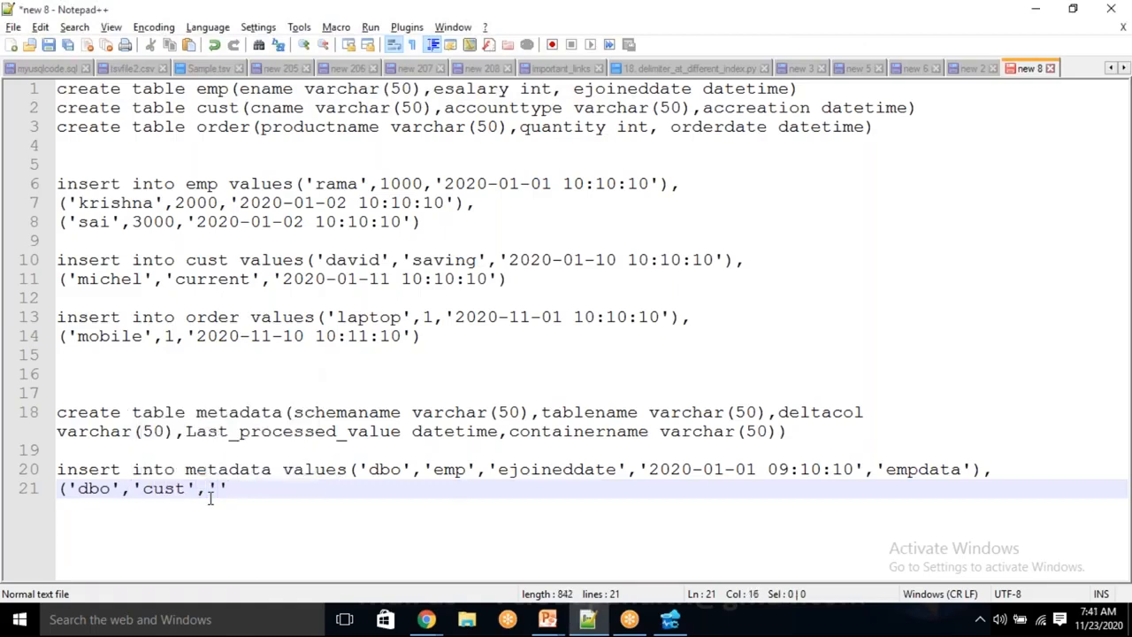
Copy the accreation column name from the cust table definition into the third value of the cust metadata row
{"action": "double_click", "coordinate": [745, 107]}
{"action": "key", "text": "ctrl+c"}
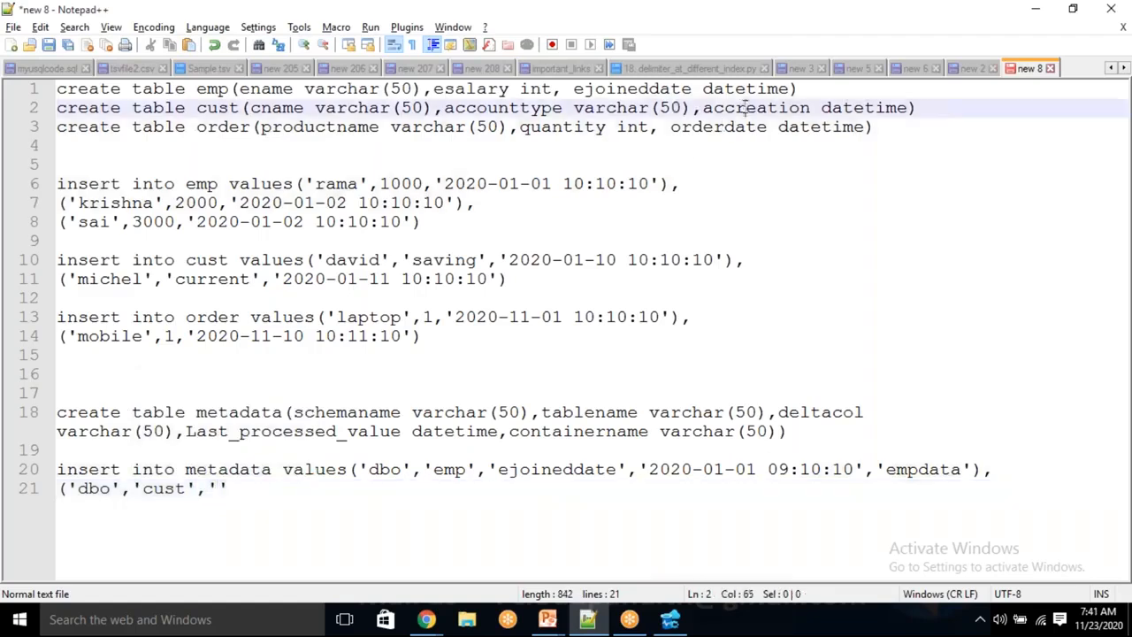
{"action": "left_click", "coordinate": [215, 489]}
{"action": "key", "text": "ctrl+v"}
{"action": "left_click", "coordinate": [342, 488]}
Add the first cust insert row's datetime as the cust metadata row's fourth value, with the time set to 09:10:10
{"action": "type", "text": ",'"}
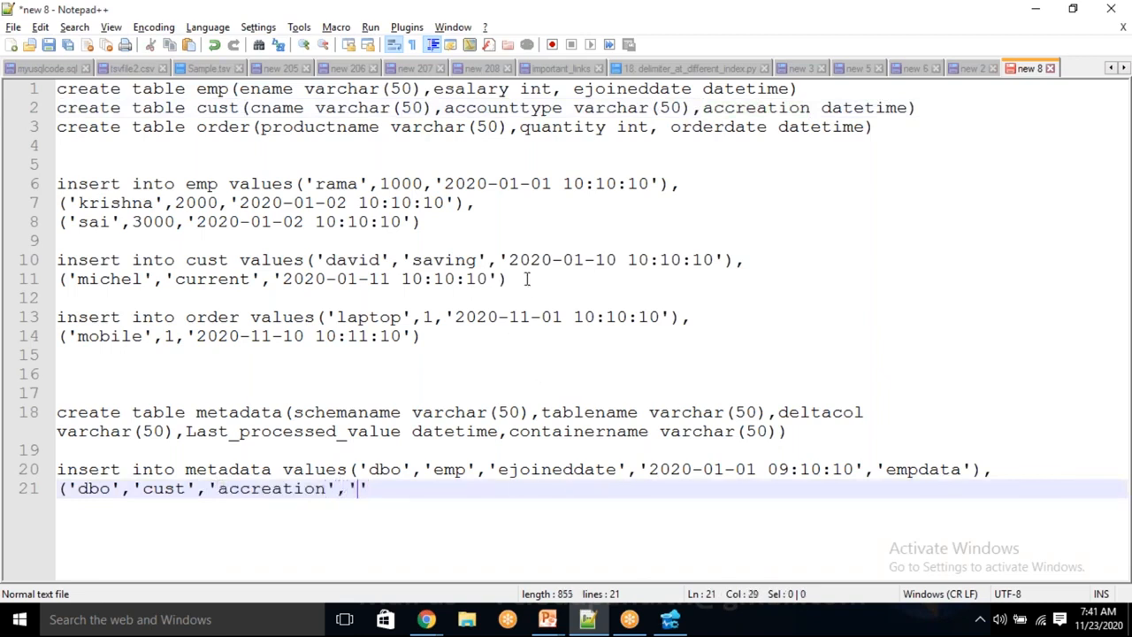
{"action": "left_click_drag", "start_coordinate": [502, 259], "coordinate": [725, 259]}
{"action": "key", "text": "ctrl+c"}
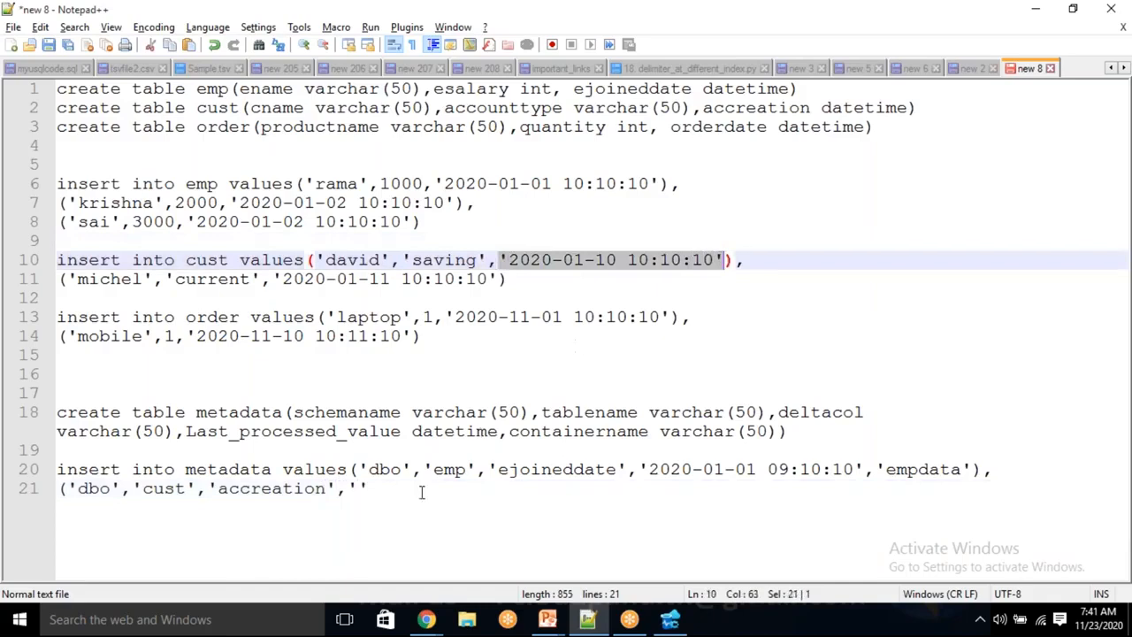
{"action": "left_click", "coordinate": [378, 489]}
{"action": "key", "text": "BackSpace"}
{"action": "key", "text": "BackSpace"}
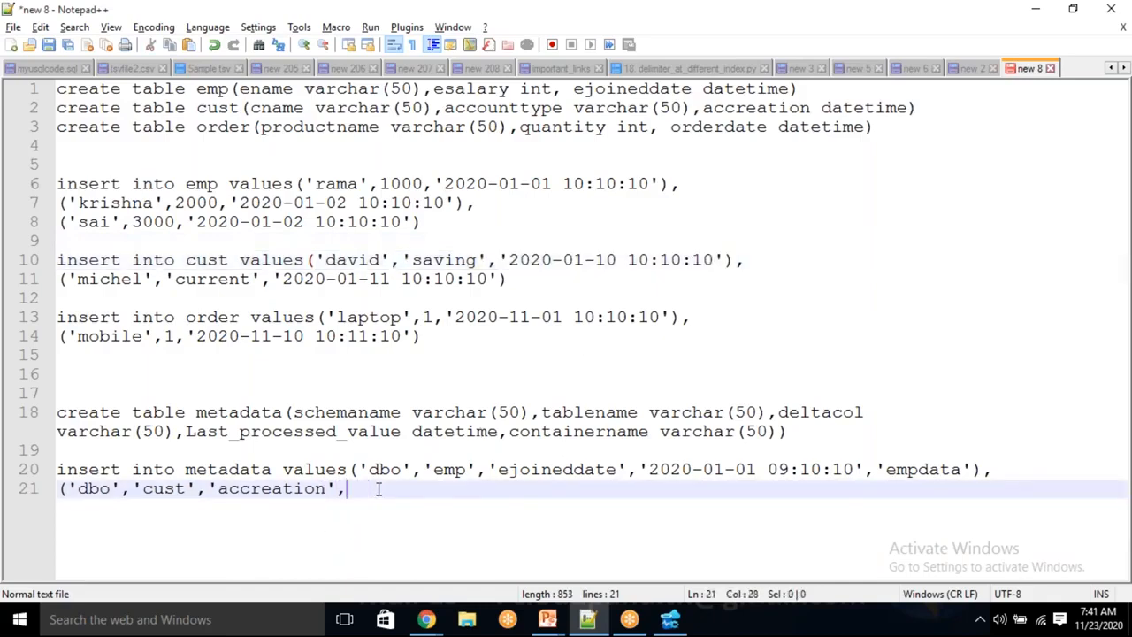
{"action": "key", "text": "ctrl+v"}
{"action": "left_click", "coordinate": [503, 492]}
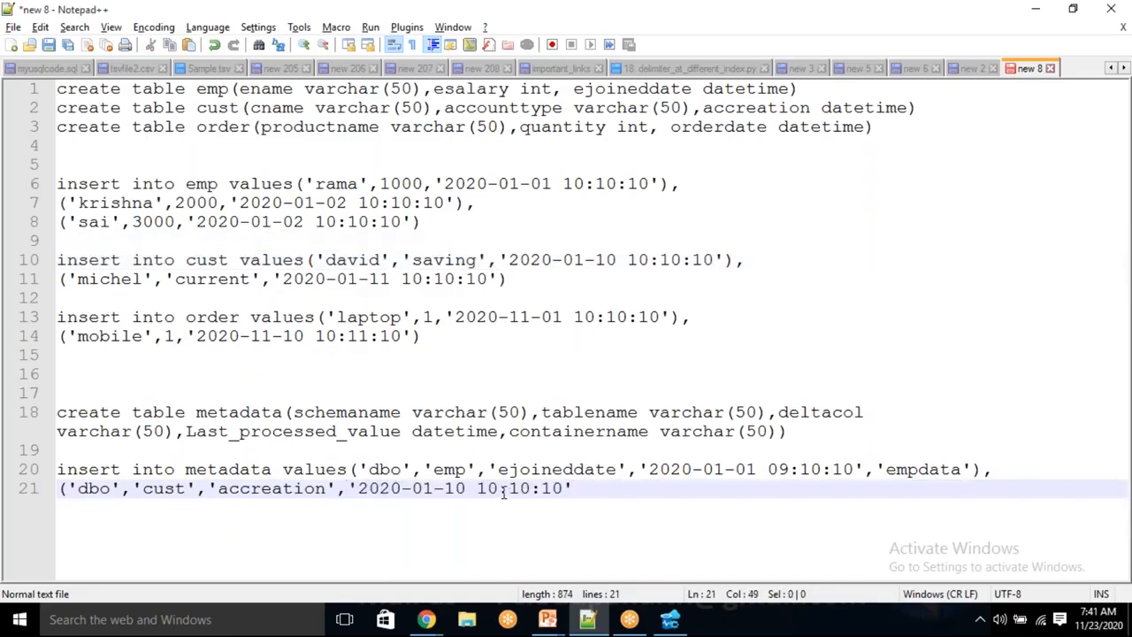
{"action": "key", "text": "BackSpace"}
{"action": "key", "text": "BackSpace"}
{"action": "type", "text": "09"}
Compare the last processed datetime in the cust metadata row with the creation datetime in the first cust insert row
{"action": "left_click_drag", "start_coordinate": [606, 259], "coordinate": [704, 259]}
{"action": "left_click", "coordinate": [632, 281]}
{"action": "left_click_drag", "start_coordinate": [628, 259], "coordinate": [713, 259]}
{"action": "left_click", "coordinate": [713, 279]}
{"action": "left_click", "coordinate": [713, 259]}
{"action": "left_click", "coordinate": [591, 293]}
{"action": "left_click", "coordinate": [701, 278]}
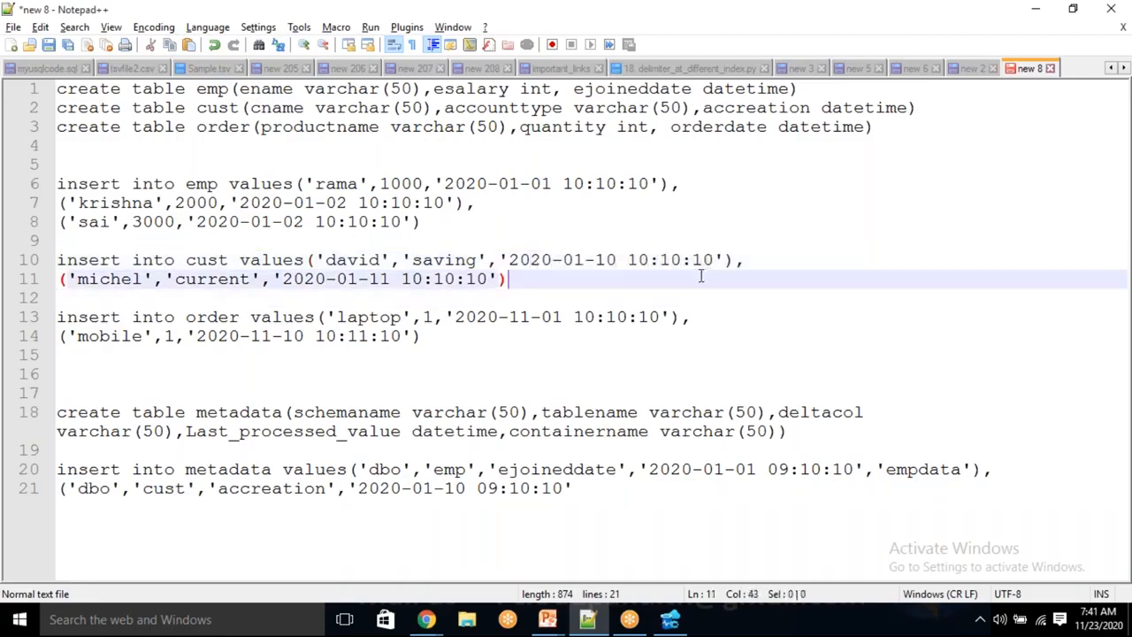
{"action": "left_click", "coordinate": [519, 262]}
{"action": "left_click_drag", "start_coordinate": [519, 259], "coordinate": [713, 259]}
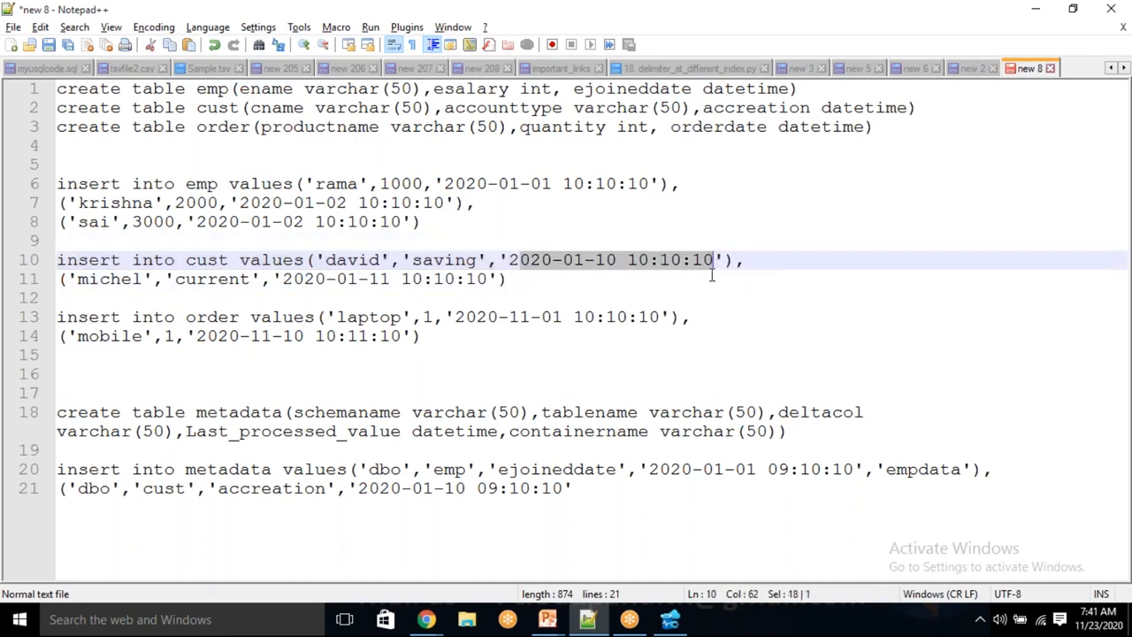
{"action": "left_click", "coordinate": [711, 277]}
{"action": "left_click_drag", "start_coordinate": [575, 259], "coordinate": [757, 261]}
{"action": "left_click", "coordinate": [735, 299]}
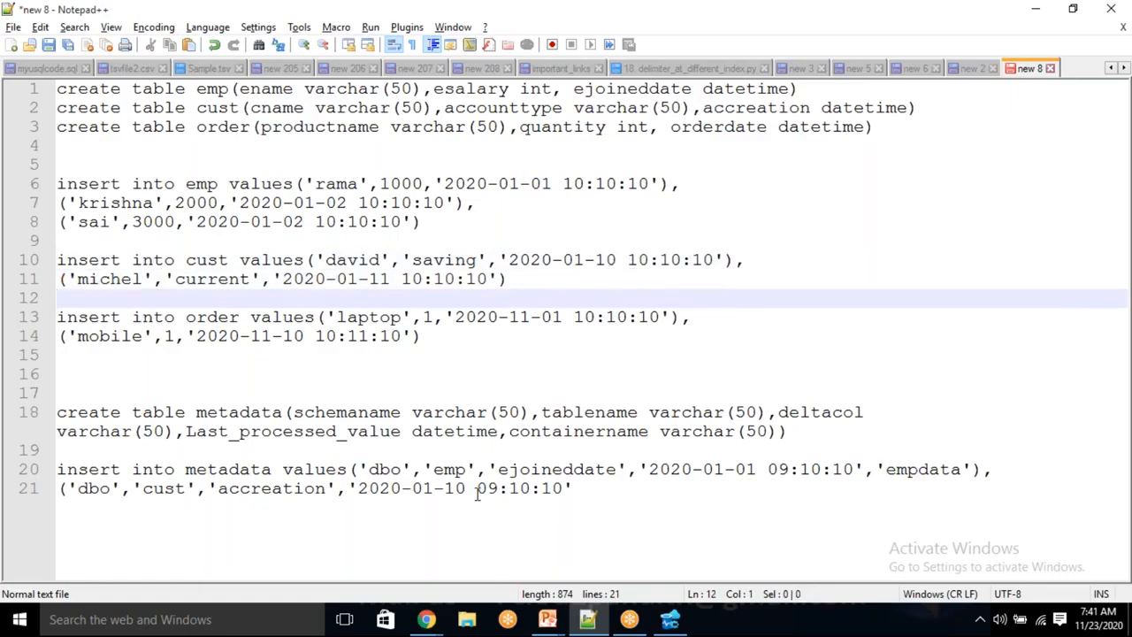
{"action": "left_click_drag", "start_coordinate": [467, 493], "coordinate": [520, 493]}
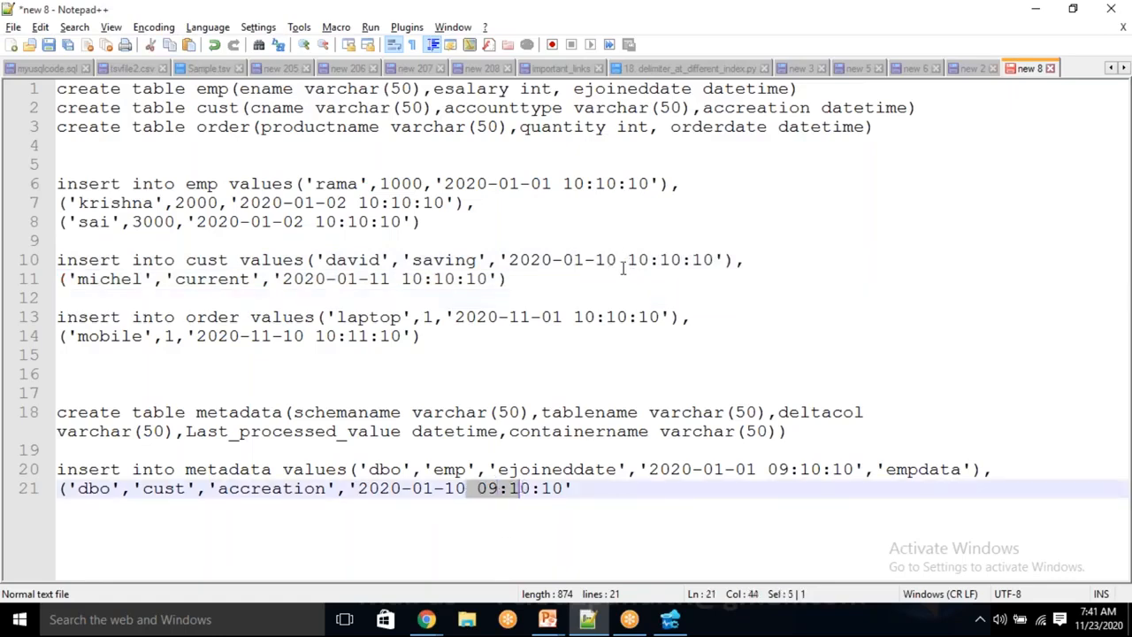
{"action": "left_click_drag", "start_coordinate": [595, 259], "coordinate": [681, 260]}
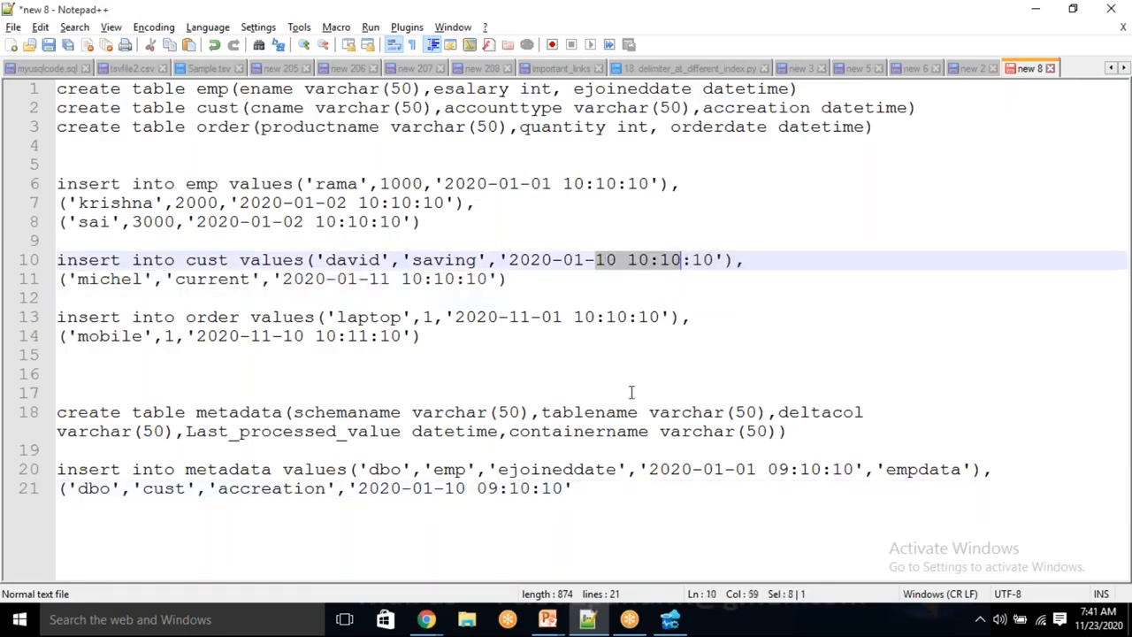
Add 'custdata' as the container name and close the cust metadata row with a parenthesis and comma
{"action": "left_click", "coordinate": [584, 489]}
{"action": "type", "text": ",'"}
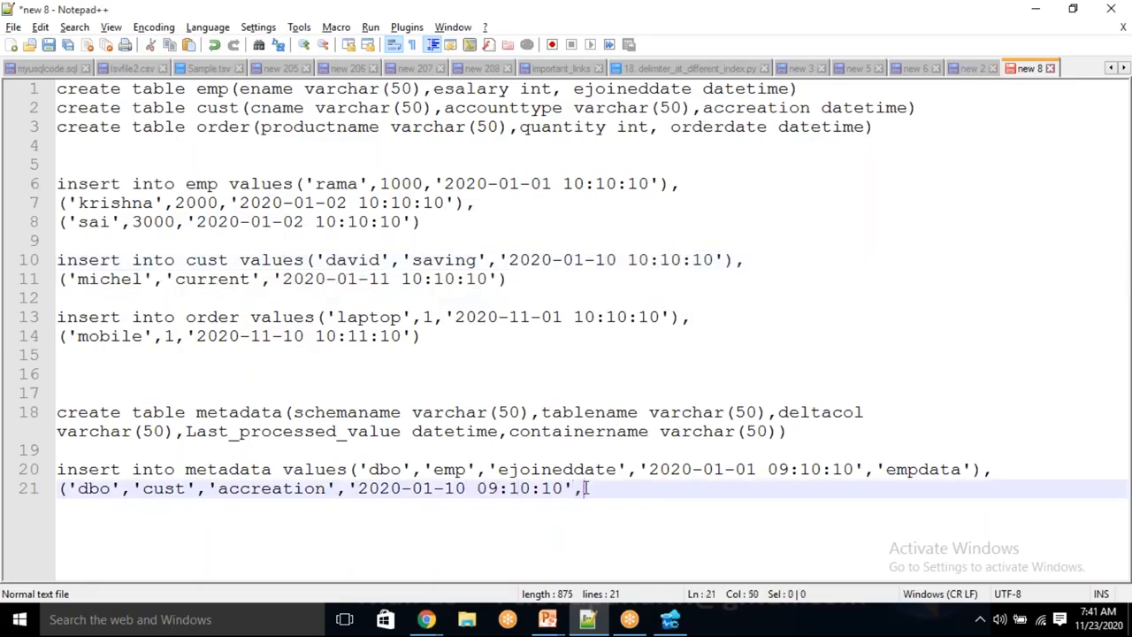
{"action": "type", "text": "custdata'"}
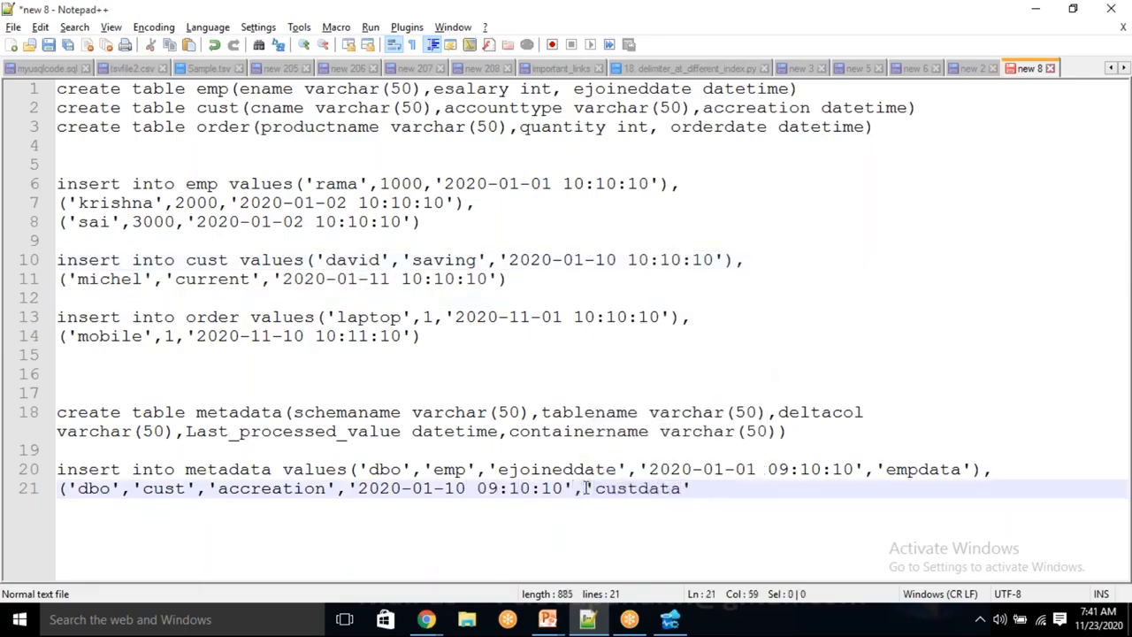
{"action": "type", "text": ")"}
{"action": "type", "text": ","}
Start a third metadata row on a new line with the values 'dbo', 'order' and 'orderdate', followed by a comma
{"action": "key", "text": "Return"}
{"action": "type", "text": "('"}
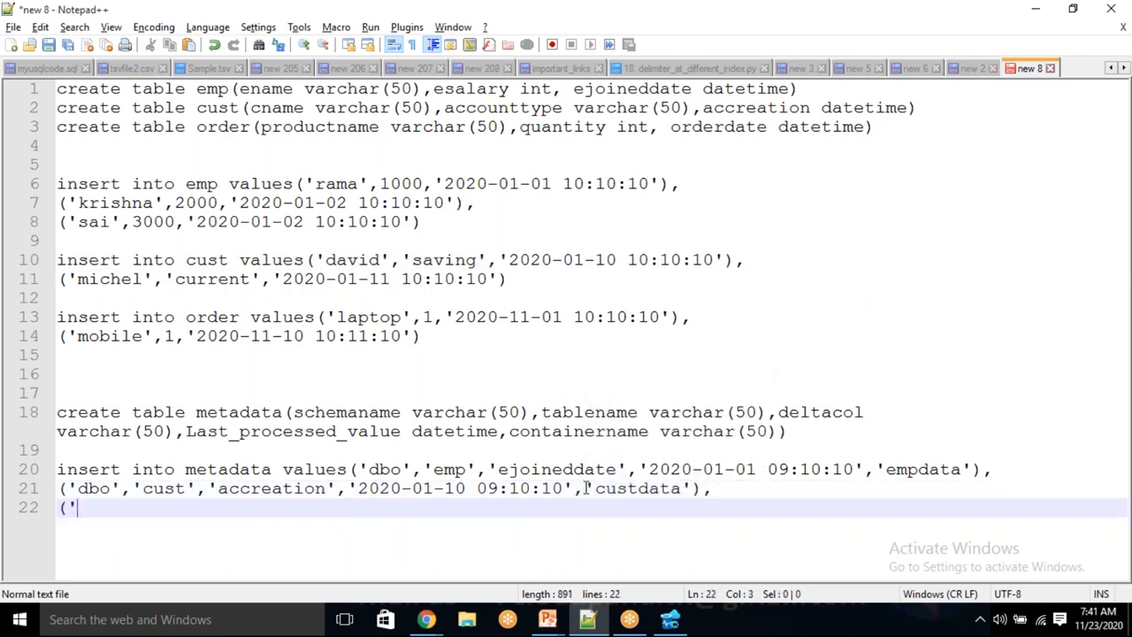
{"action": "type", "text": "dbo','order'"}
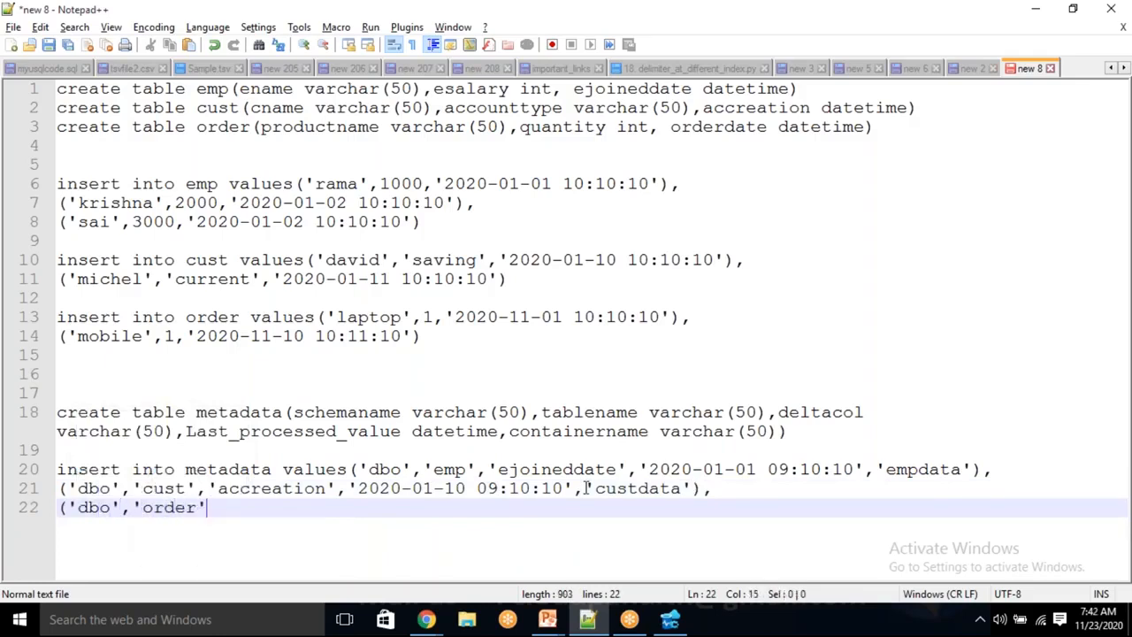
{"action": "type", "text": ","}
{"action": "key", "text": "Left"}
{"action": "type", "text": "orderda"}
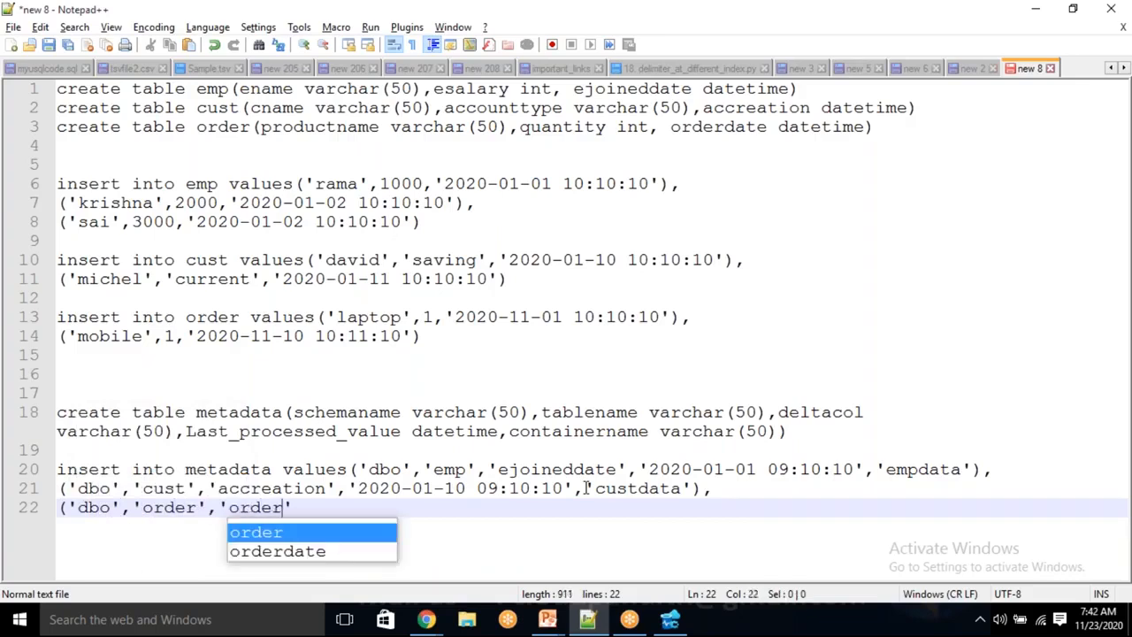
{"action": "type", "text": "te"}
{"action": "key", "text": "Right"}
{"action": "type", "text": ","}
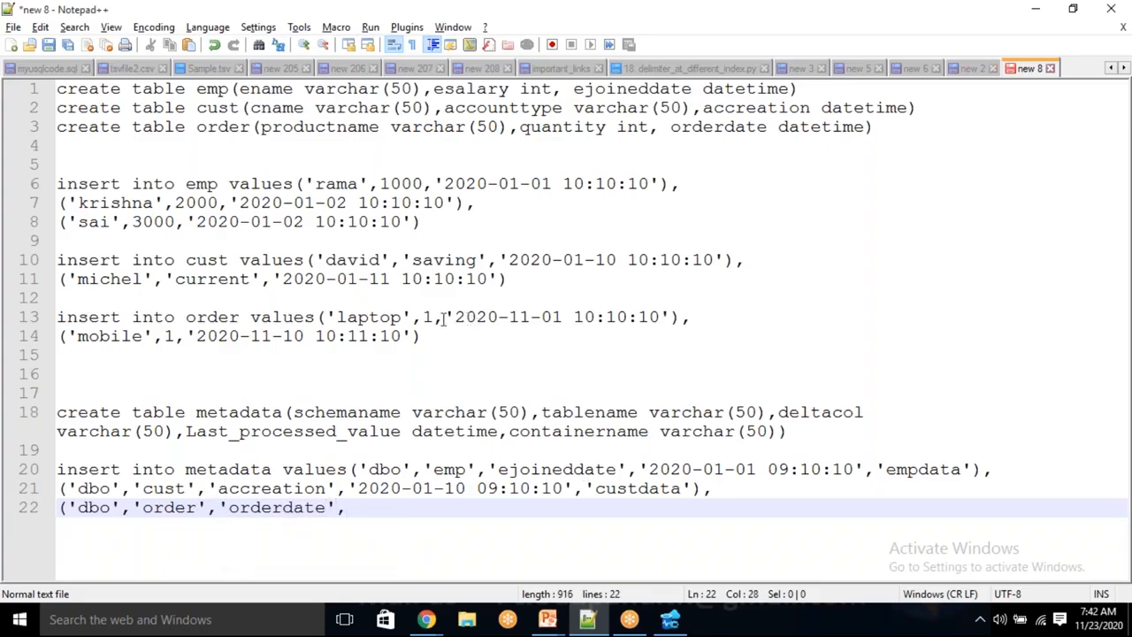
Copy the first order insert row's datetime into the order metadata row and set its hour to 09
{"action": "left_click_drag", "start_coordinate": [447, 317], "coordinate": [672, 317]}
{"action": "key", "text": "ctrl+c"}
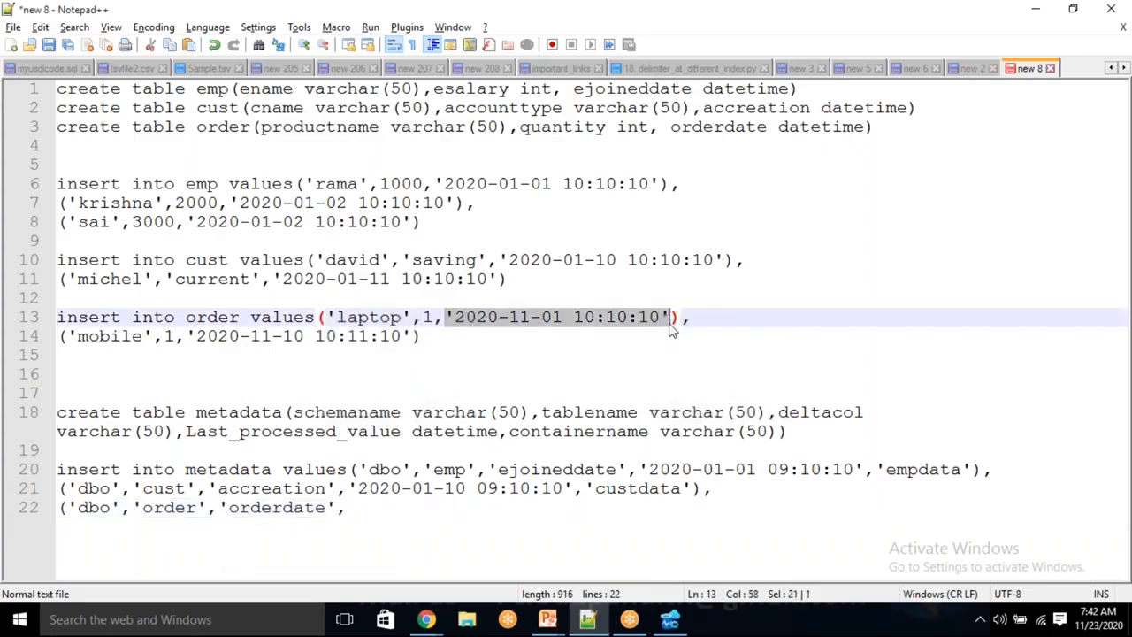
{"action": "left_click", "coordinate": [358, 511]}
{"action": "type", "text": "'"}
{"action": "key", "text": "ctrl+v"}
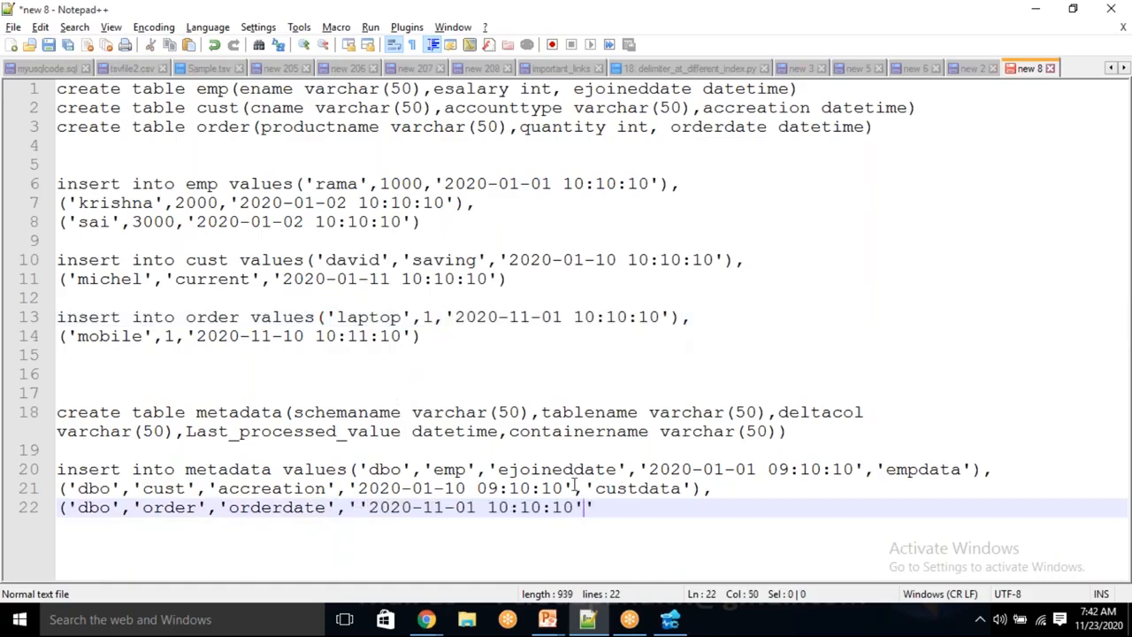
{"action": "left_click", "coordinate": [508, 508]}
{"action": "key", "text": "BackSpace"}
{"action": "key", "text": "BackSpace"}
{"action": "type", "text": "09"}
Remove the duplicate quotes around the datetime in the order metadata row
{"action": "key", "text": "End"}
{"action": "key", "text": "BackSpace"}
{"action": "key", "text": "Left"}
{"action": "key", "text": "Left"}
{"action": "key", "text": "Left"}
{"action": "key", "text": "Left"}
{"action": "key", "text": "Left"}
{"action": "key", "text": "Left"}
{"action": "key", "text": "Left"}
{"action": "key", "text": "Left"}
{"action": "key", "text": "Left"}
{"action": "key", "text": "Left"}
{"action": "key", "text": "Left"}
{"action": "key", "text": "Left"}
{"action": "key", "text": "Left"}
{"action": "key", "text": "Left"}
{"action": "key", "text": "Left"}
{"action": "key", "text": "BackSpace"}
Add 'orderdata' as the container name and close the order metadata row with a parenthesis
{"action": "key", "text": "End"}
{"action": "type", "text": ","}
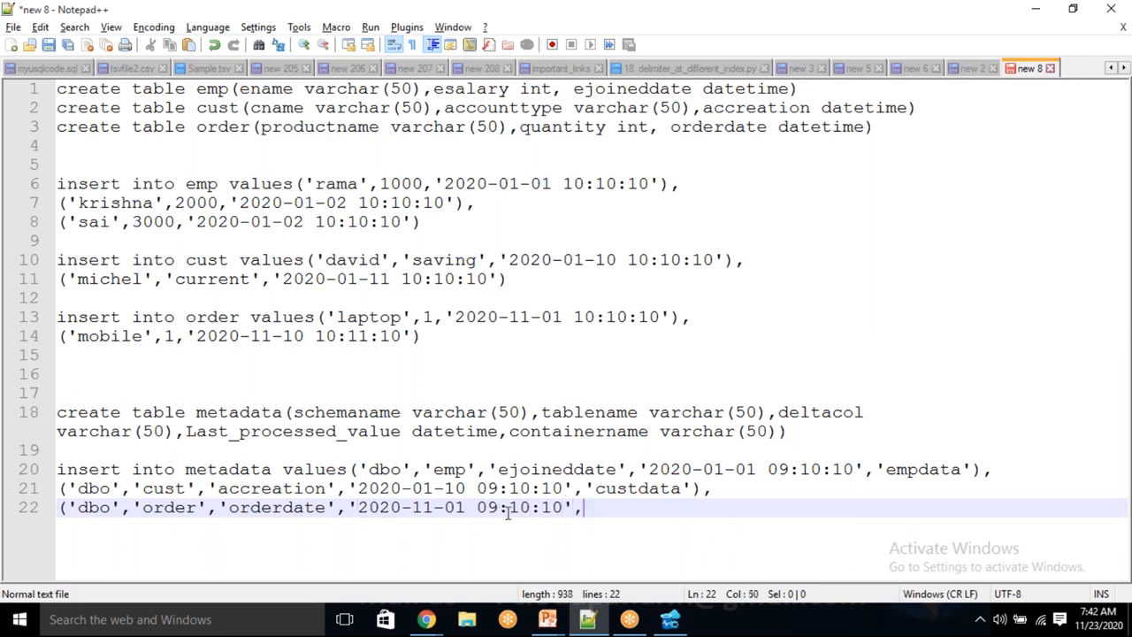
{"action": "type", "text": "'orderdata')"}
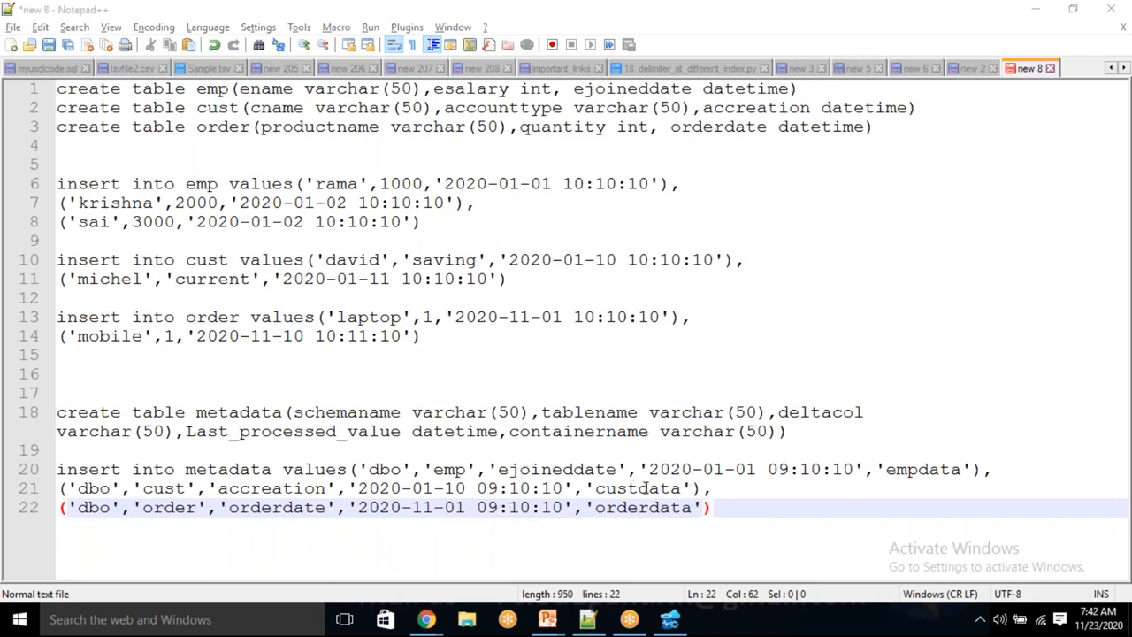
Review the container names in the emp, cust and order metadata rows
{"action": "double_click", "coordinate": [920, 471]}
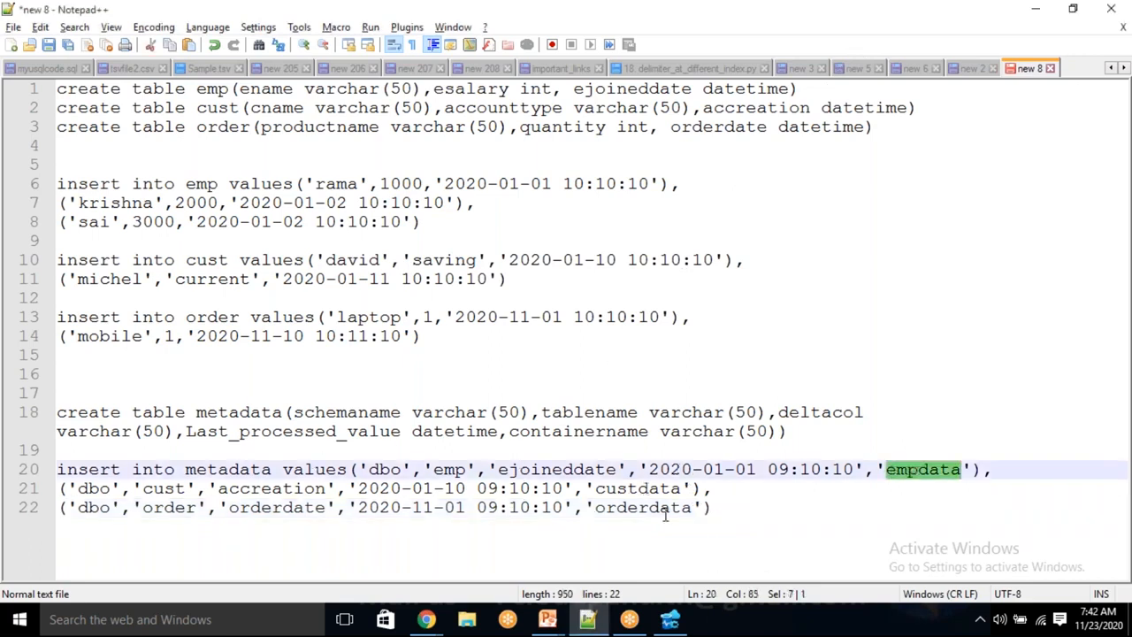
{"action": "left_click", "coordinate": [652, 492]}
{"action": "double_click", "coordinate": [652, 491]}
{"action": "double_click", "coordinate": [920, 469]}
{"action": "double_click", "coordinate": [626, 490]}
{"action": "double_click", "coordinate": [645, 509]}
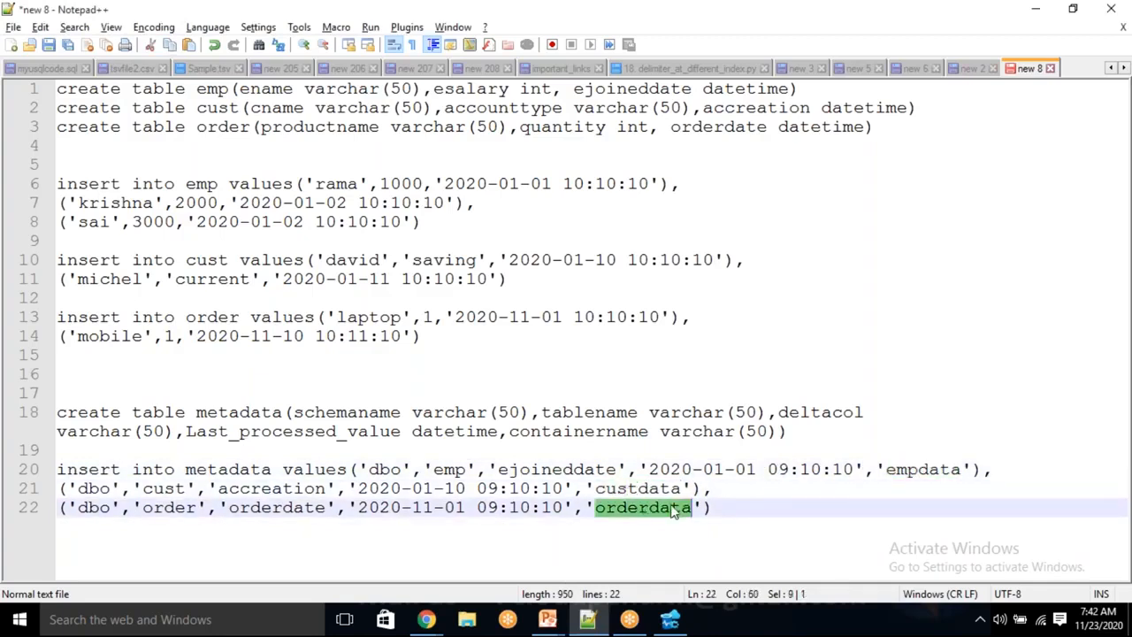
{"action": "left_click", "coordinate": [729, 514]}
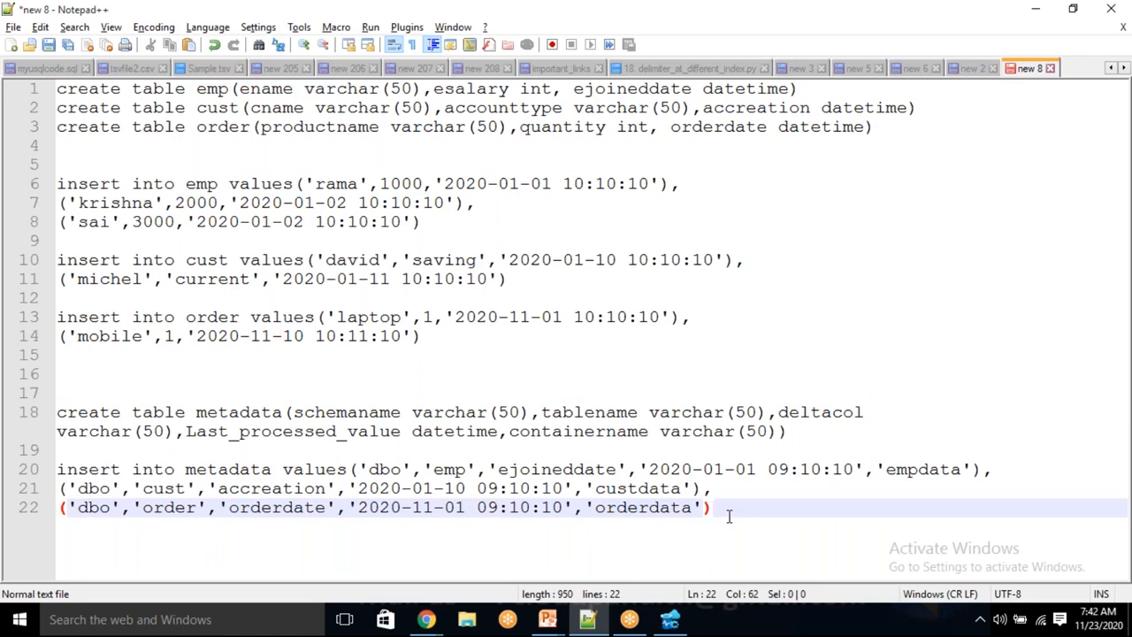
Begin a create proc statement for metadata_usp, leaving one blank line below the metadata insert statement
{"action": "key", "text": "Return"}
{"action": "key", "text": "Return"}
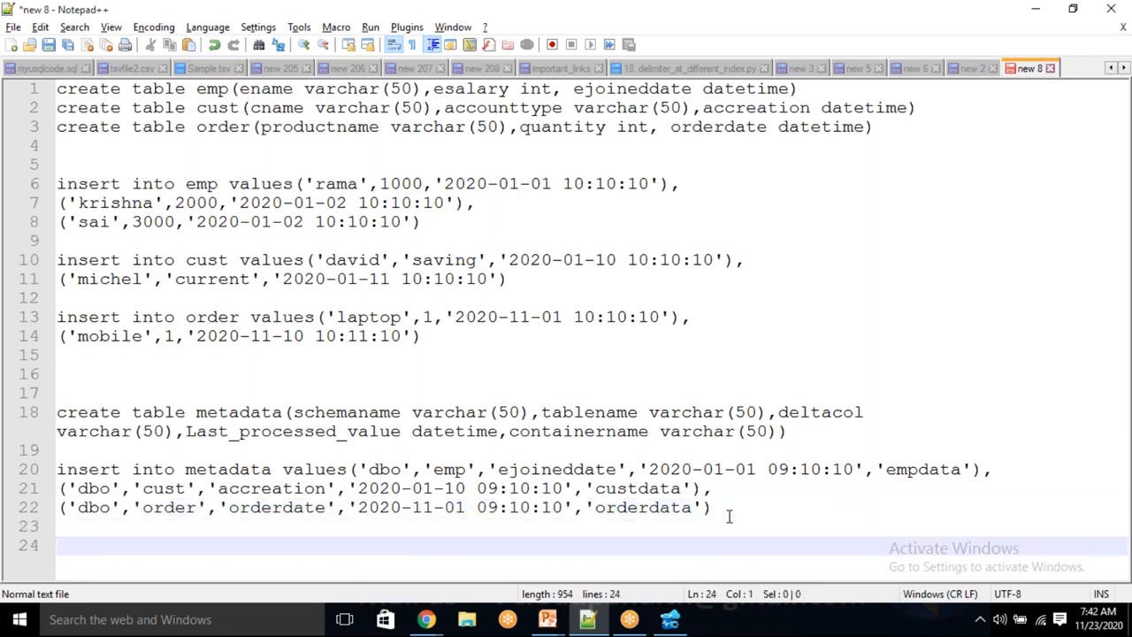
{"action": "type", "text": "create"}
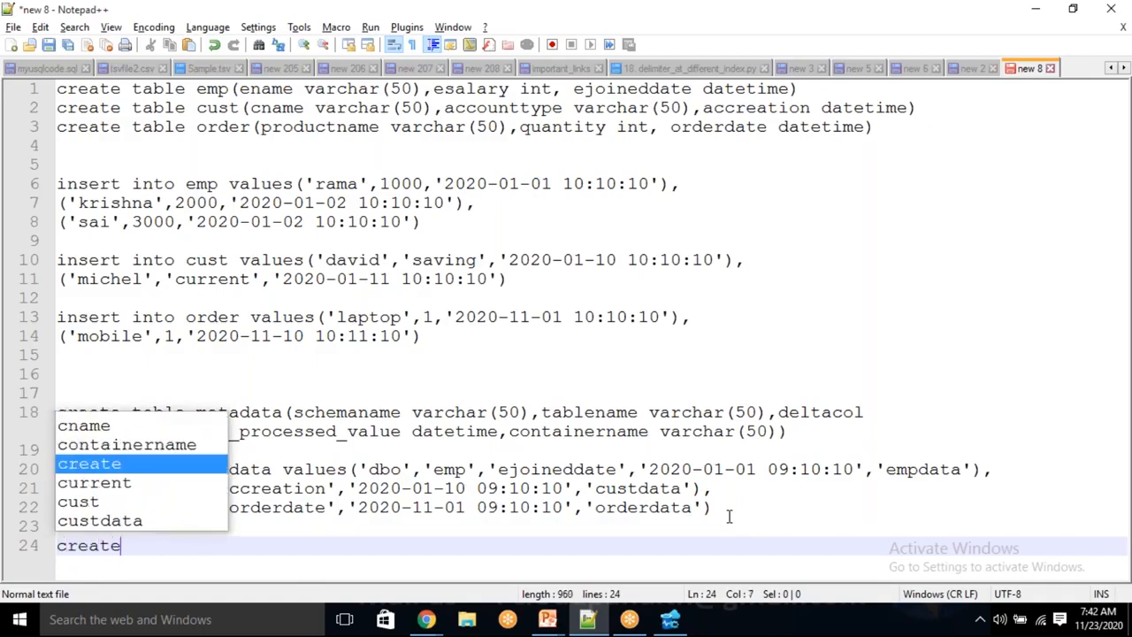
{"action": "type", "text": " pro"}
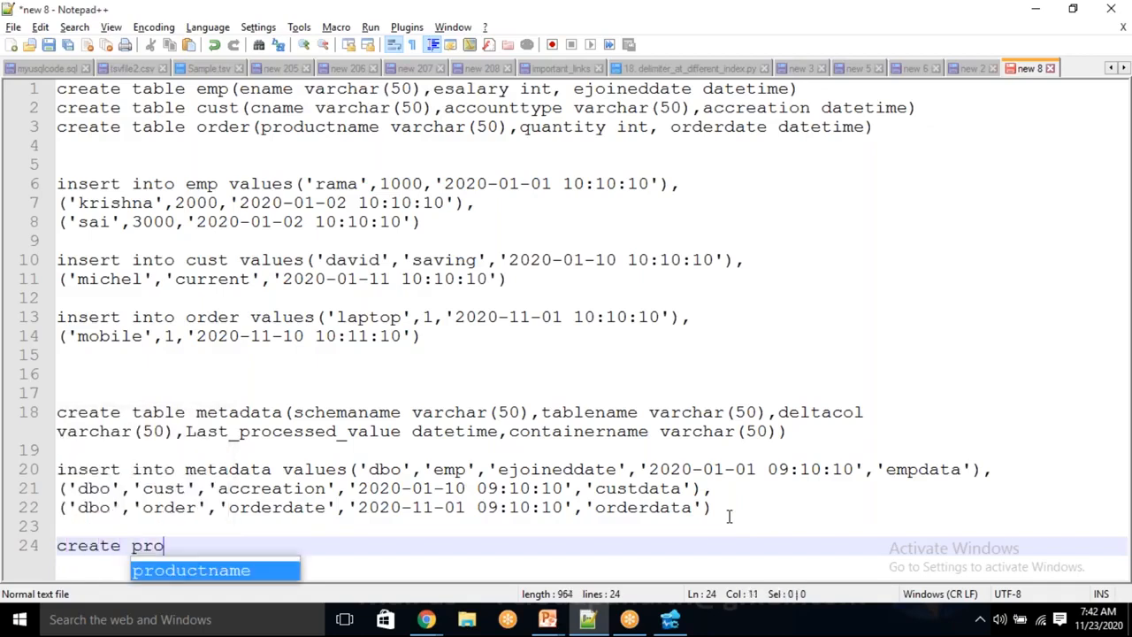
{"action": "type", "text": "c meta"}
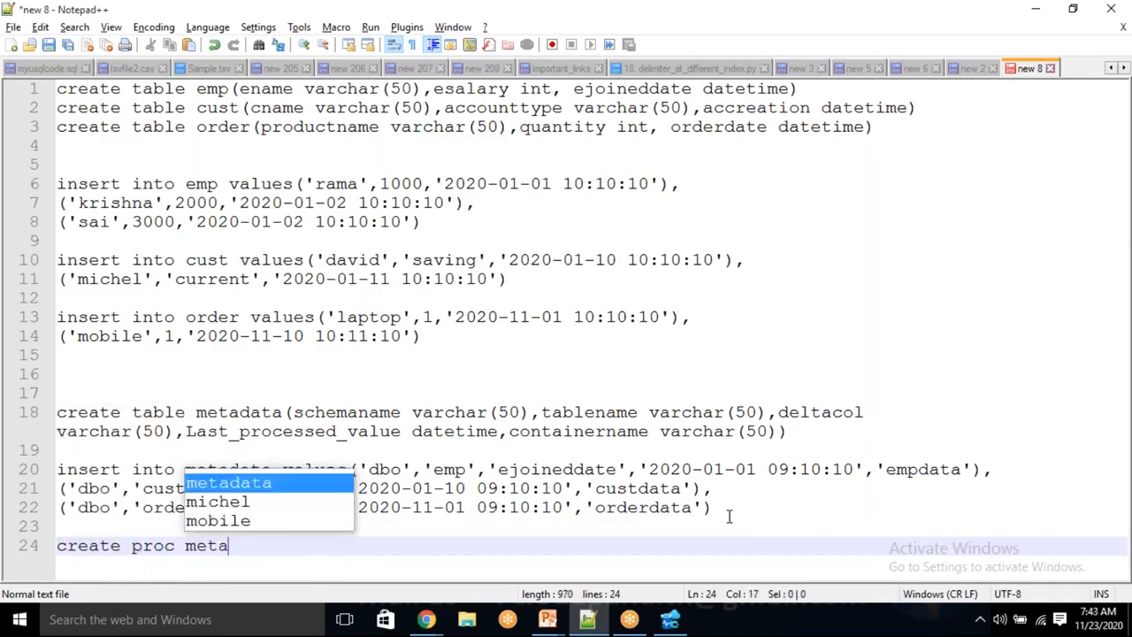
{"action": "type", "text": "data_uspo"}
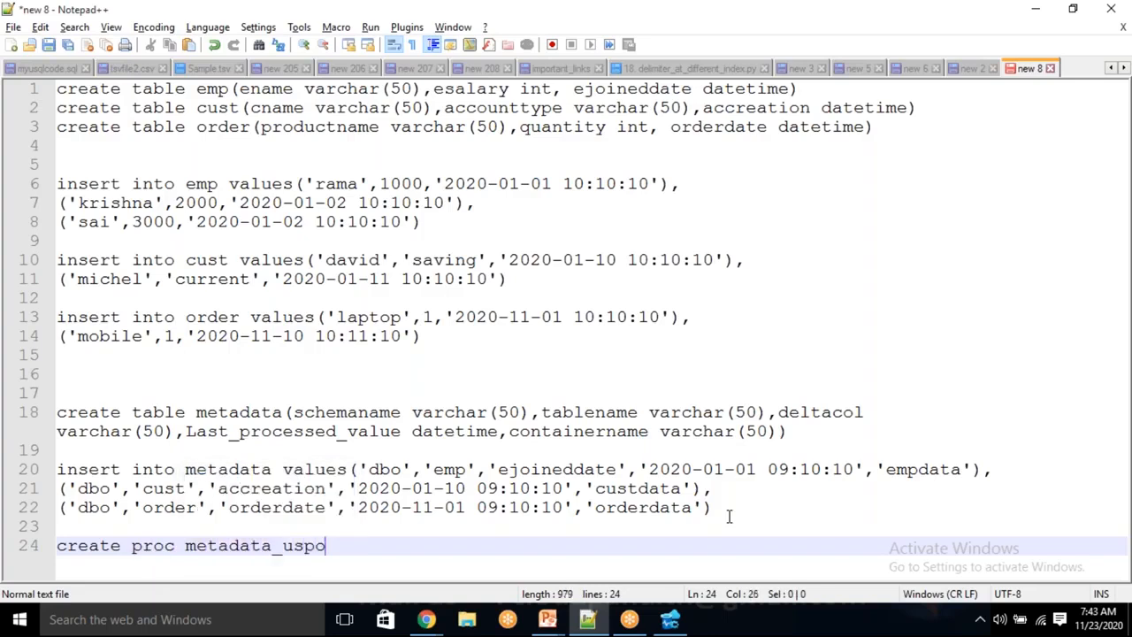
Add as, begin and end lines under the create proc statement, with an empty line between begin and end
{"action": "key", "text": "Return"}
{"action": "type", "text": "as"}
{"action": "key", "text": "Return"}
{"action": "type", "text": "begin"}
{"action": "key", "text": "Return"}
{"action": "key", "text": "Return"}
{"action": "type", "text": "end"}
{"action": "key", "text": "BackSpace"}
{"action": "type", "text": "d"}
Write 'update metadata set' on the empty line between begin and end
{"action": "key", "text": "Up"}
{"action": "type", "text": "update meytad"}
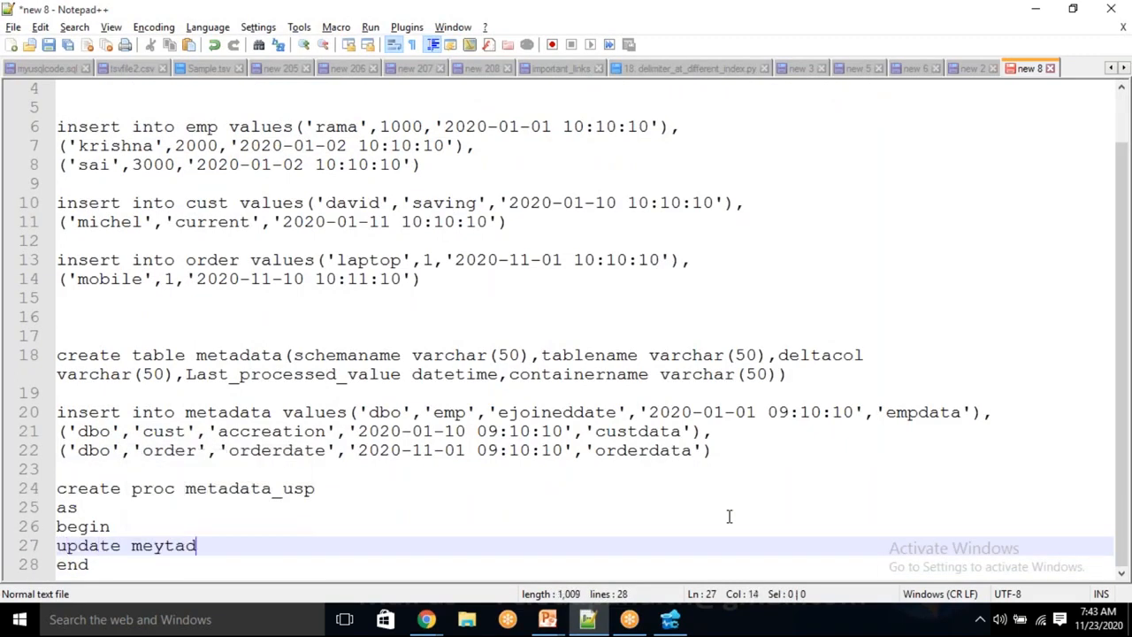
{"action": "key", "text": "BackSpace"}
{"action": "key", "text": "BackSpace"}
{"action": "key", "text": "BackSpace"}
{"action": "key", "text": "BackSpace"}
{"action": "type", "text": "tadata"}
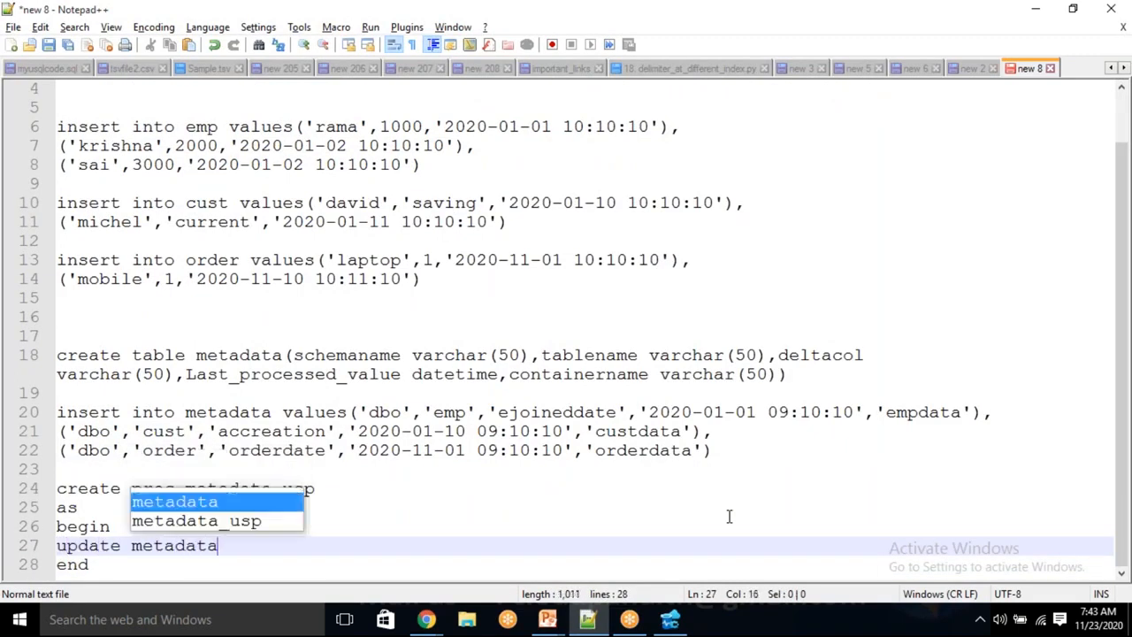
{"action": "type", "text": " set"}
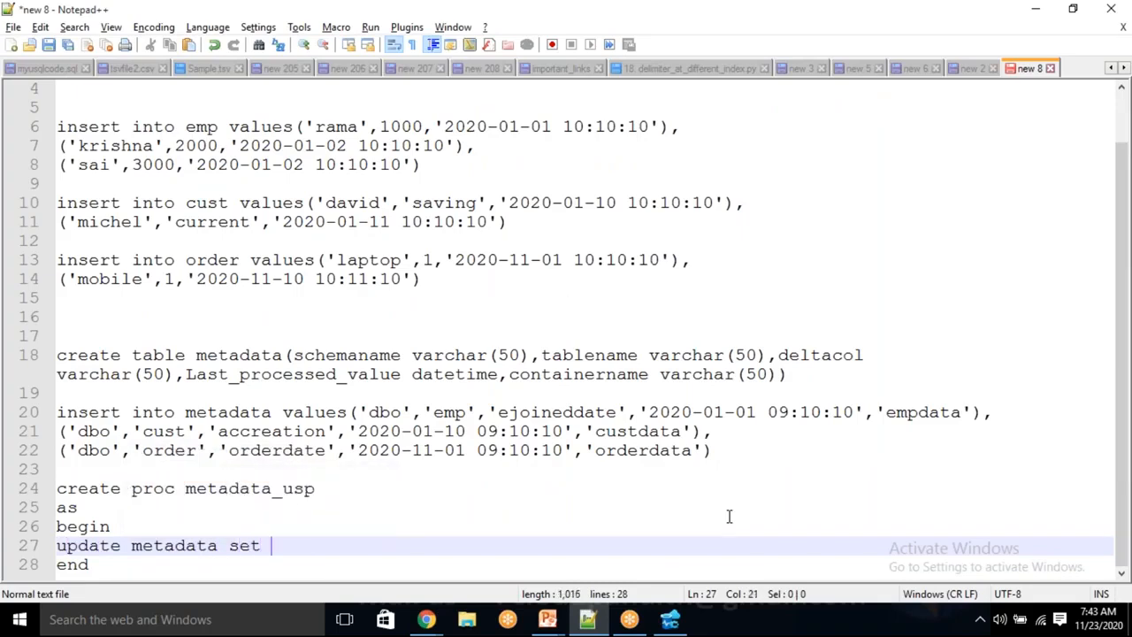
Copy Last_processed_value from the metadata table definition into the set clause and follow it with an equals sign
{"action": "double_click", "coordinate": [262, 375]}
{"action": "key", "text": "ctrl+c"}
{"action": "left_click", "coordinate": [286, 544]}
{"action": "key", "text": "ctrl+v"}
{"action": "type", "text": "="}
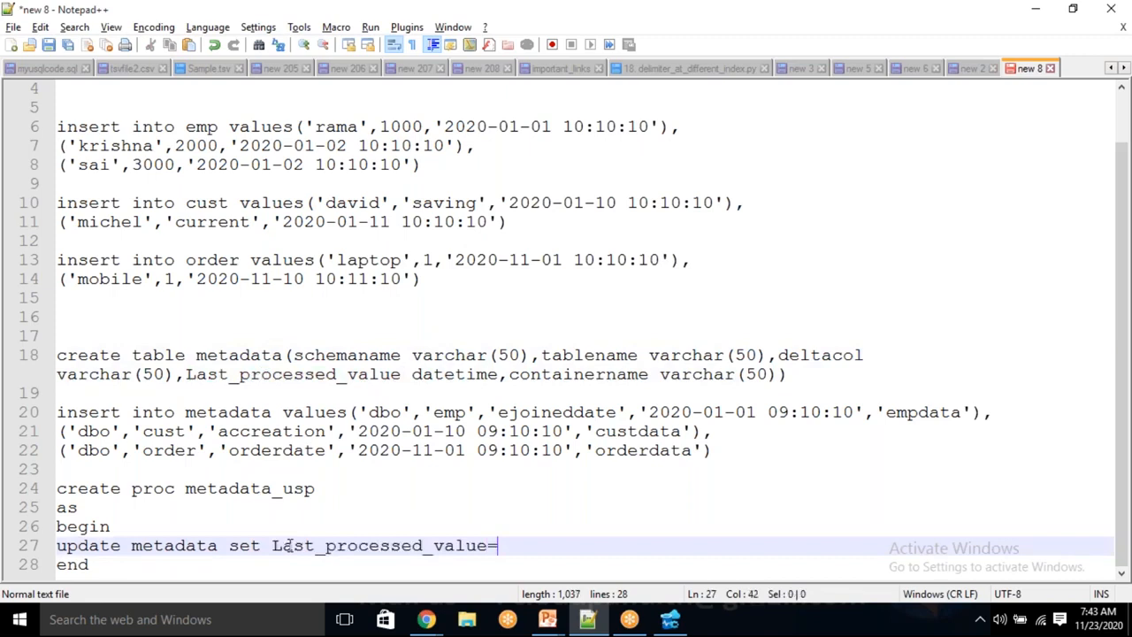
{"action": "type", "text": "@LPV WHERE"}
{"action": "key", "text": "BackSpace"}
{"action": "key", "text": "BackSpace"}
{"action": "key", "text": "BackSpace"}
{"action": "key", "text": "BackSpace"}
{"action": "key", "text": "BackSpace"}
{"action": "type", "text": "where"}
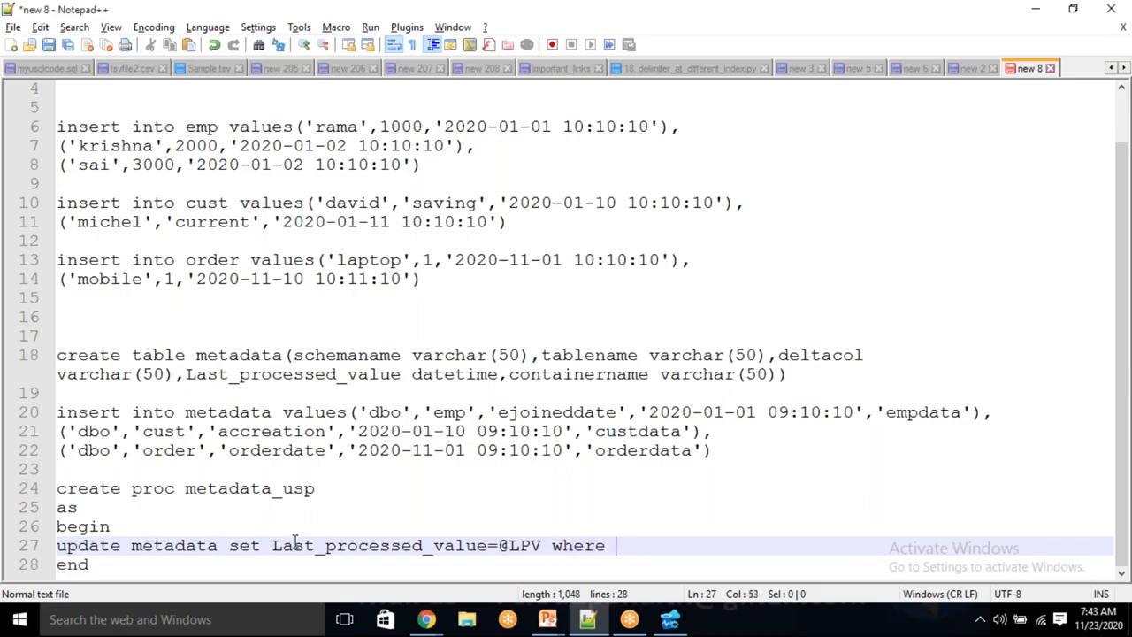
{"action": "double_click", "coordinate": [596, 352]}
{"action": "key", "text": "ctrl+c"}
{"action": "left_click", "coordinate": [625, 557]}
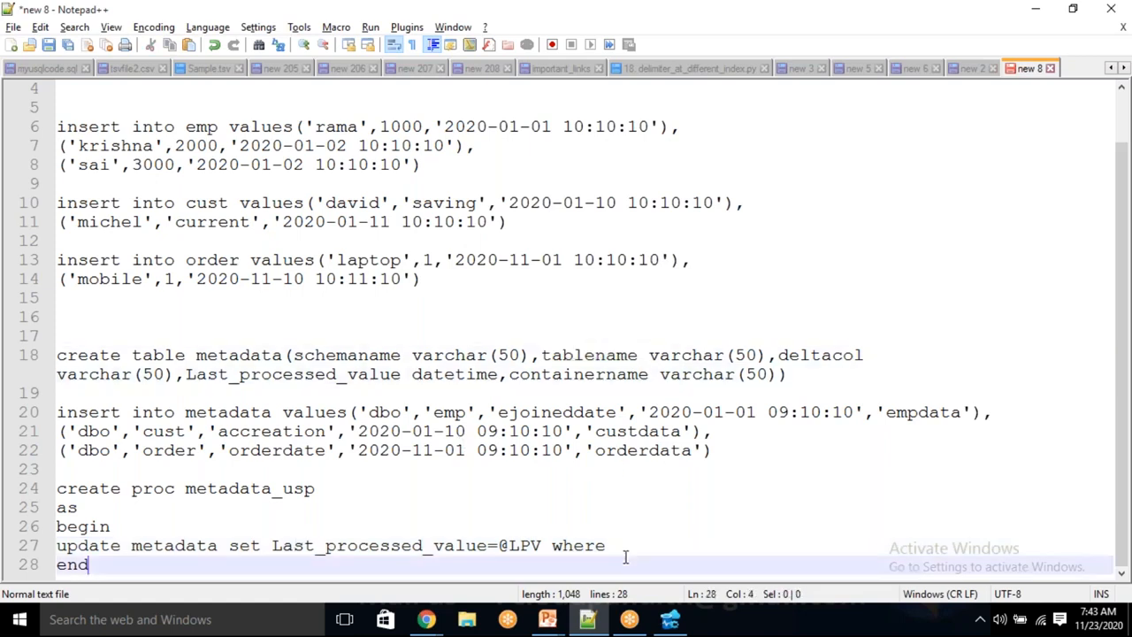
{"action": "left_click", "coordinate": [625, 546]}
{"action": "key", "text": "ctrl+v"}
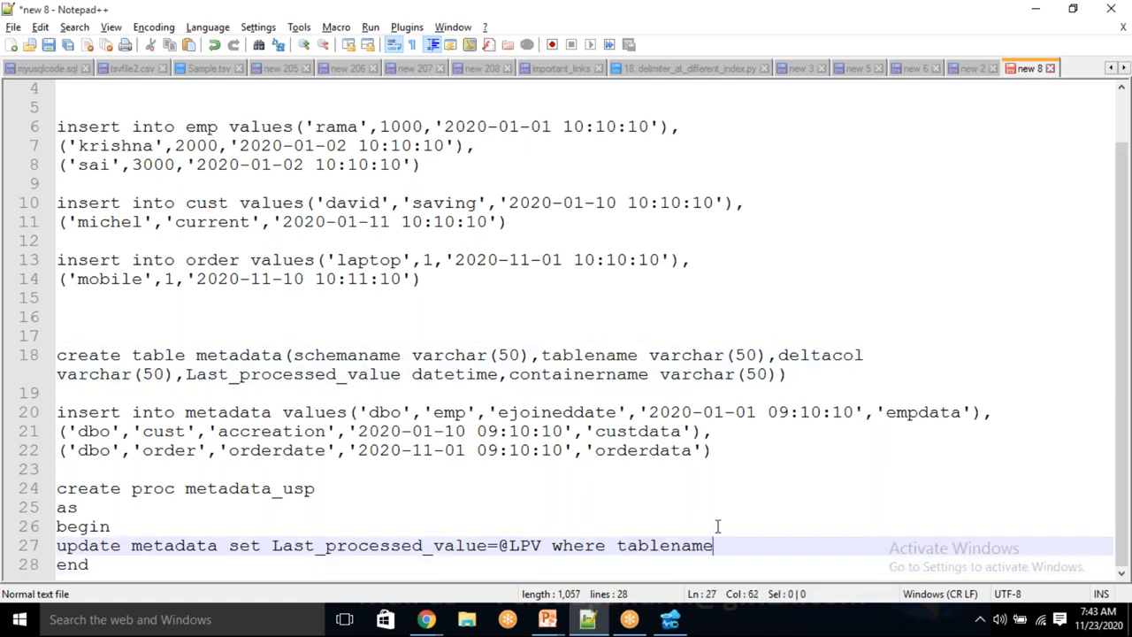
{"action": "type", "text": "="}
{"action": "type", "text": "@tablename"}
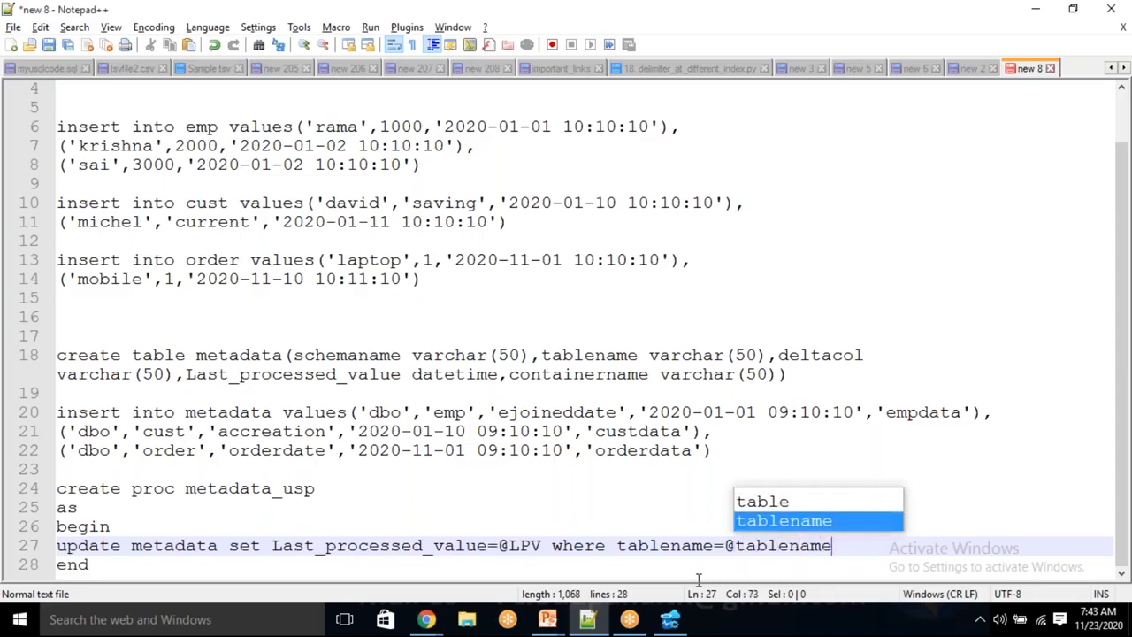
{"action": "left_click", "coordinate": [709, 563]}
{"action": "left_click", "coordinate": [849, 541]}
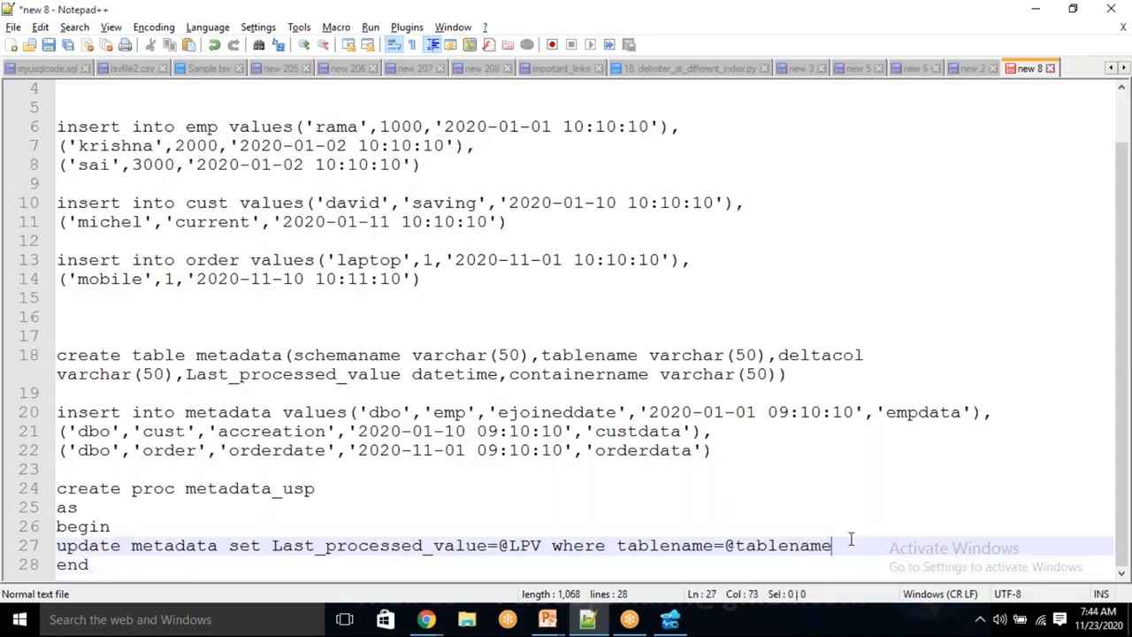
{"action": "double_click", "coordinate": [384, 358]}
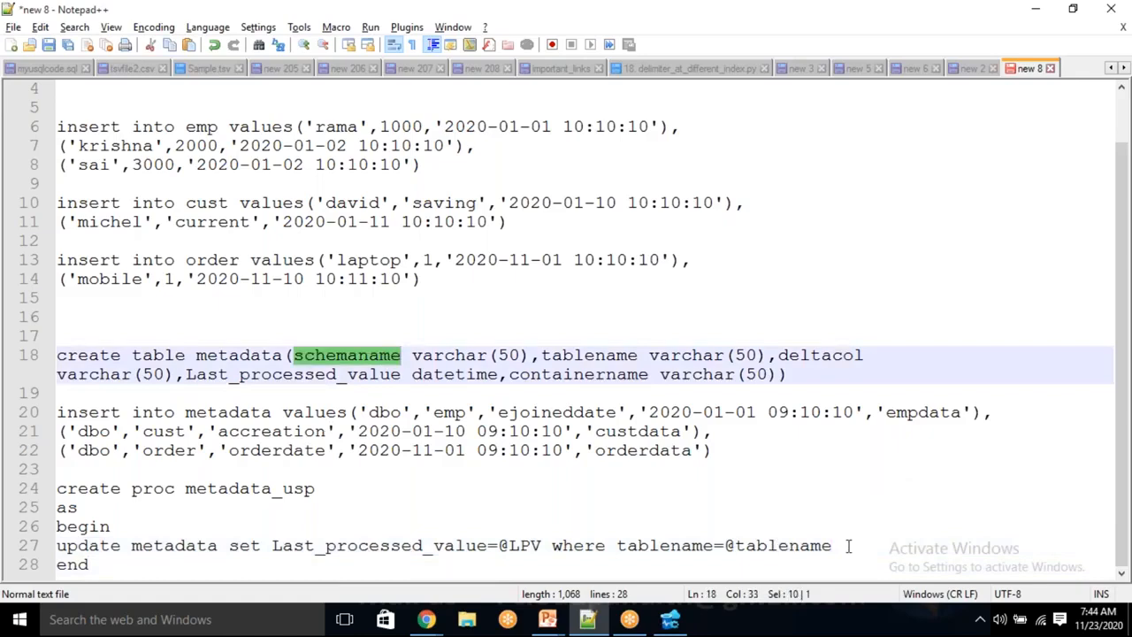
{"action": "left_click", "coordinate": [410, 501]}
{"action": "left_click", "coordinate": [408, 492]}
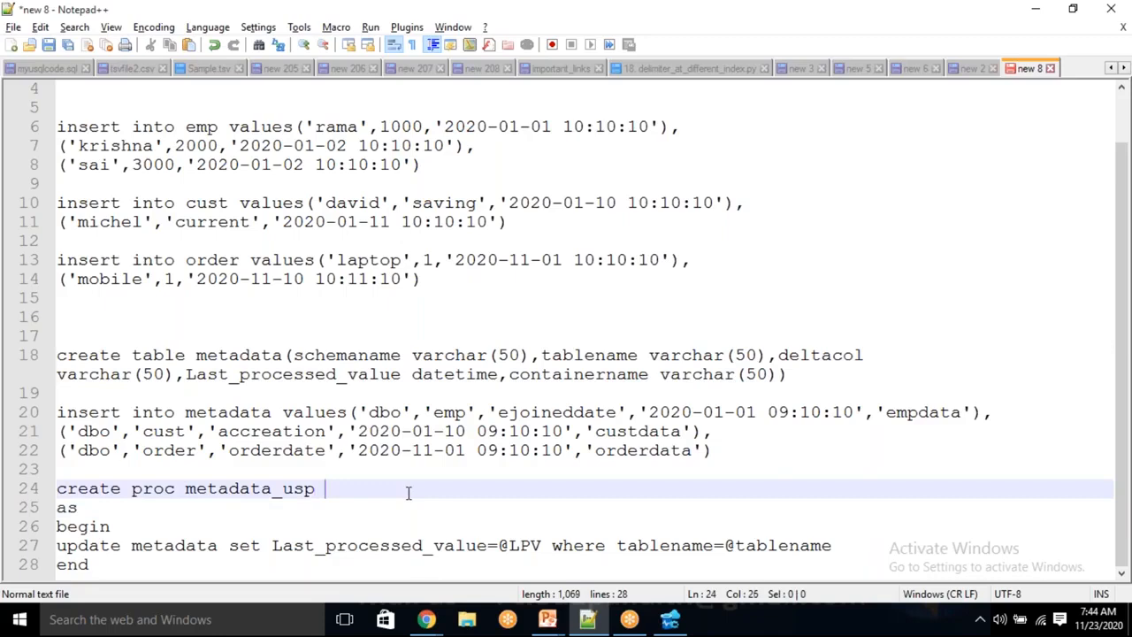
{"action": "type", "text": "@LP"}
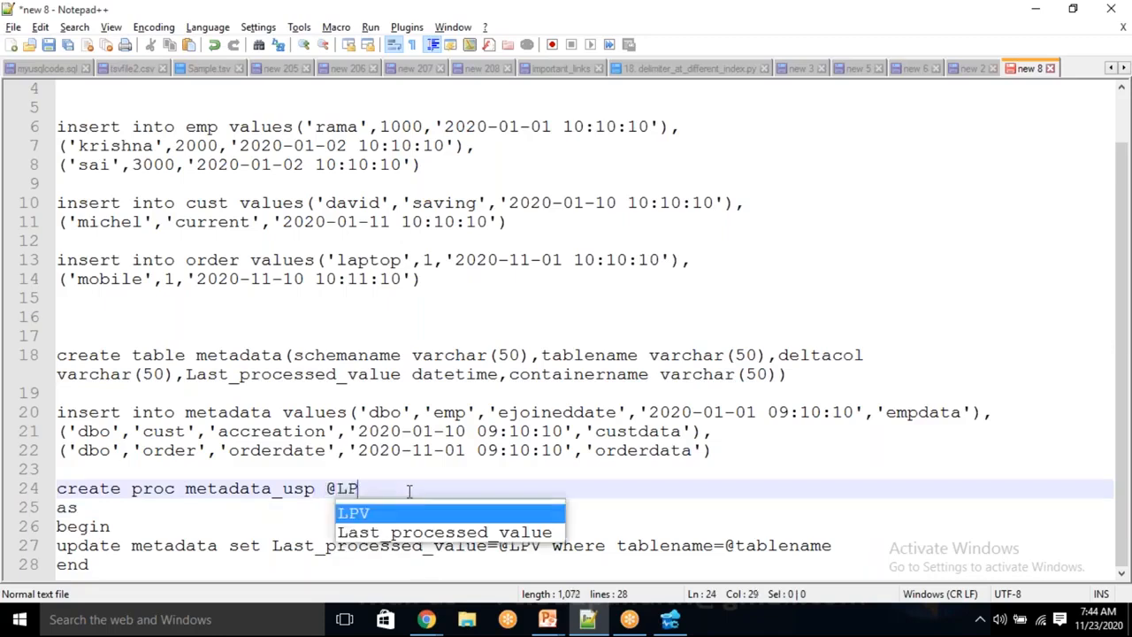
{"action": "type", "text": "V date"}
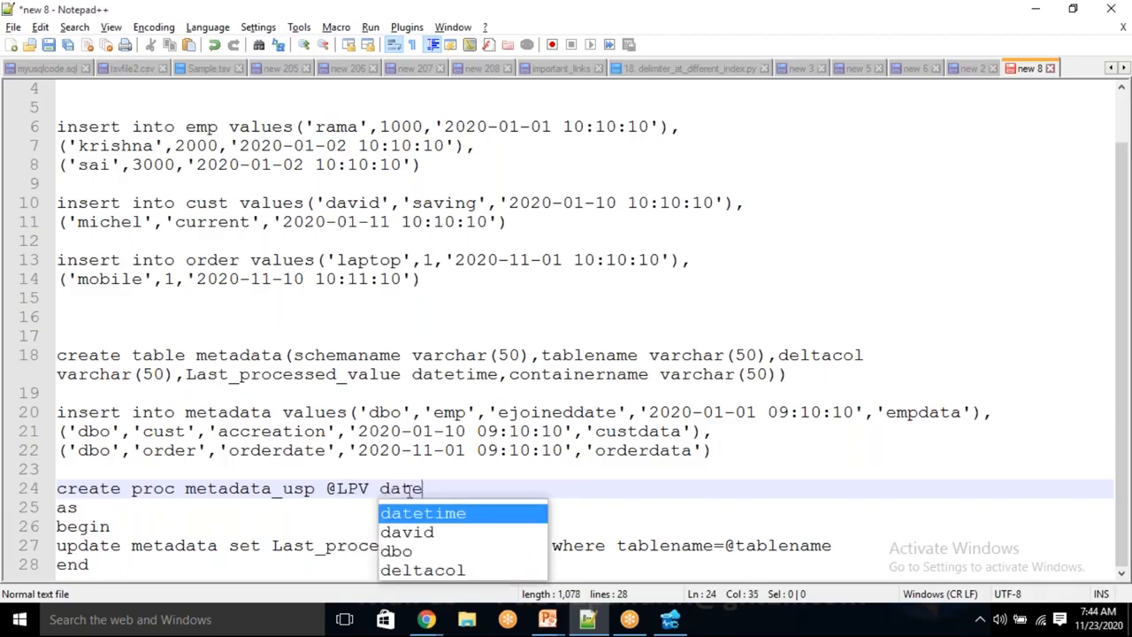
{"action": "type", "text": "time,@"}
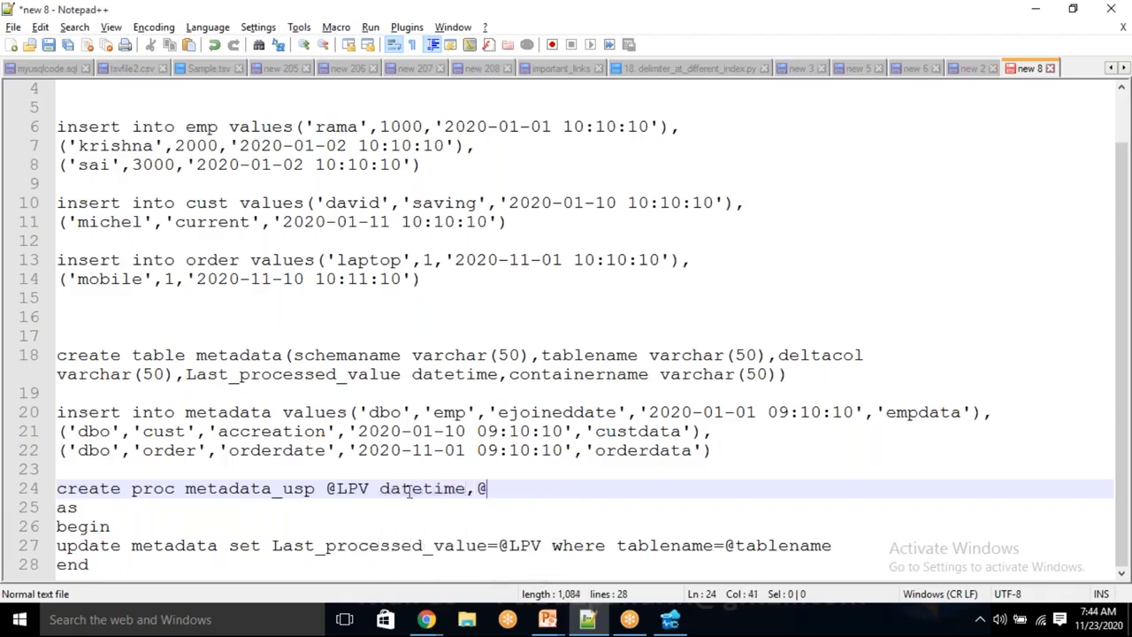
{"action": "type", "text": "tabl"}
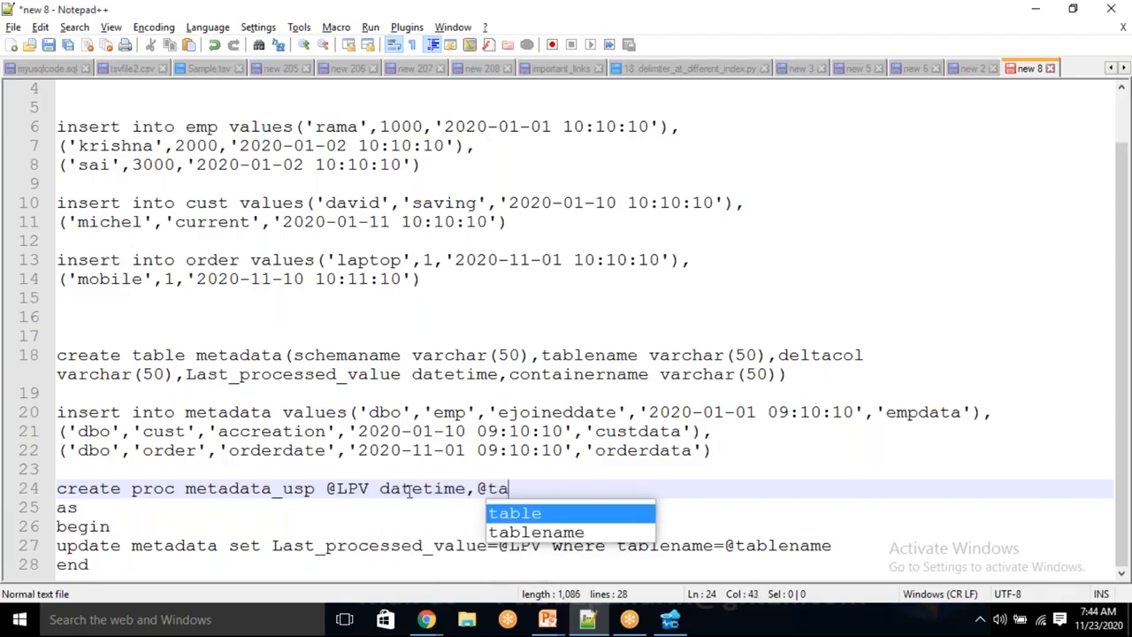
{"action": "key", "text": "BackSpace"}
{"action": "type", "text": "blename"}
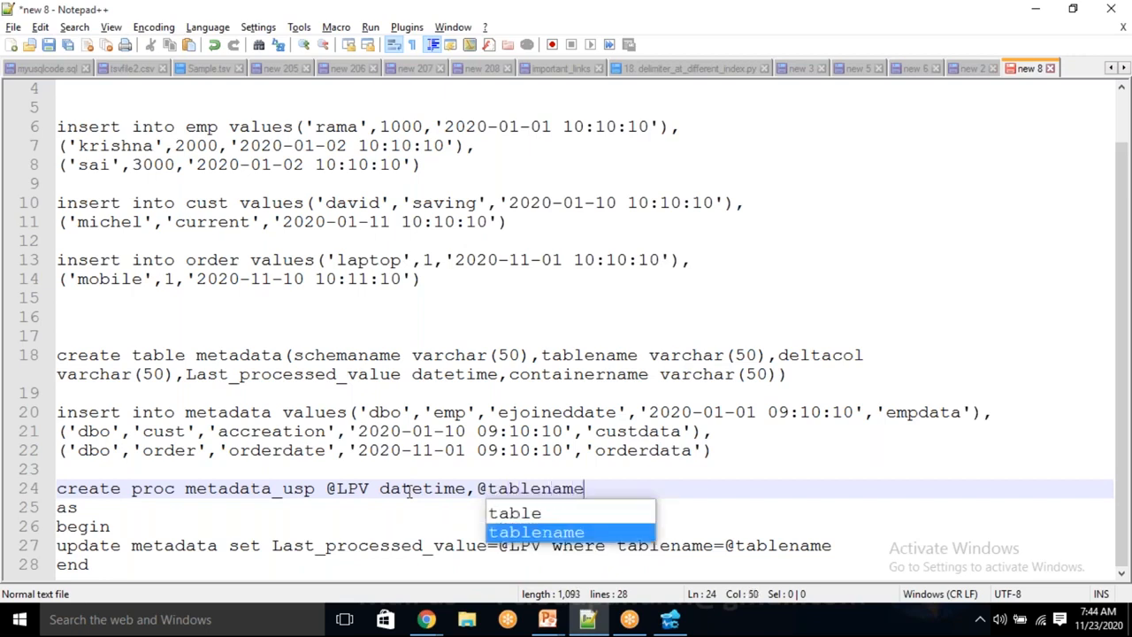
{"action": "type", "text": " varchar(50)"}
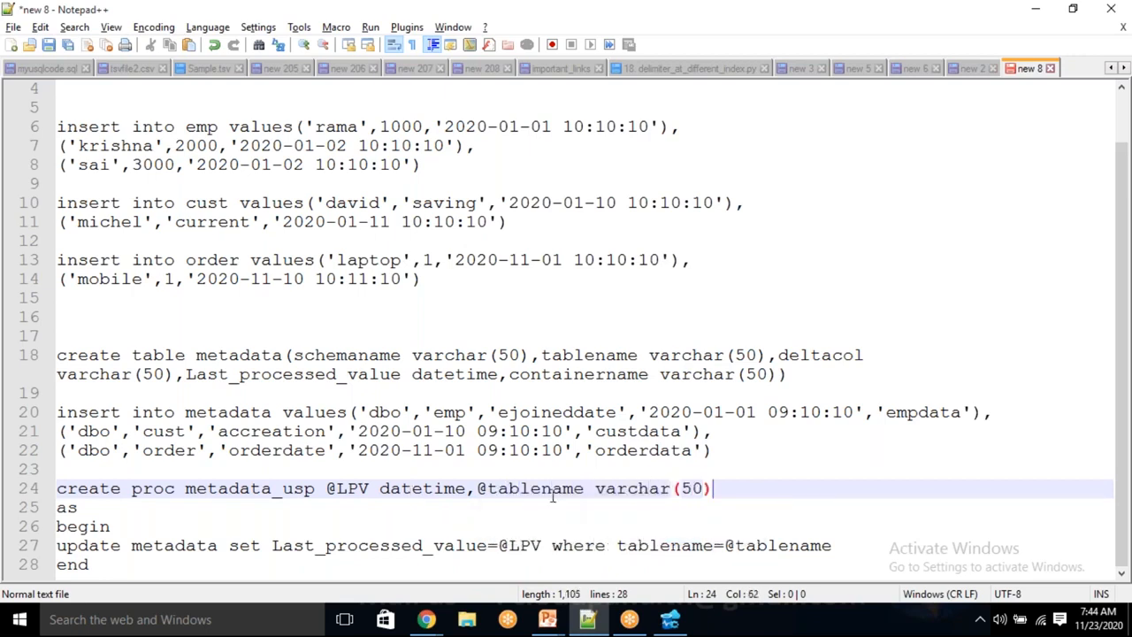
{"action": "left_click", "coordinate": [762, 453]}
{"action": "key", "text": "Return"}
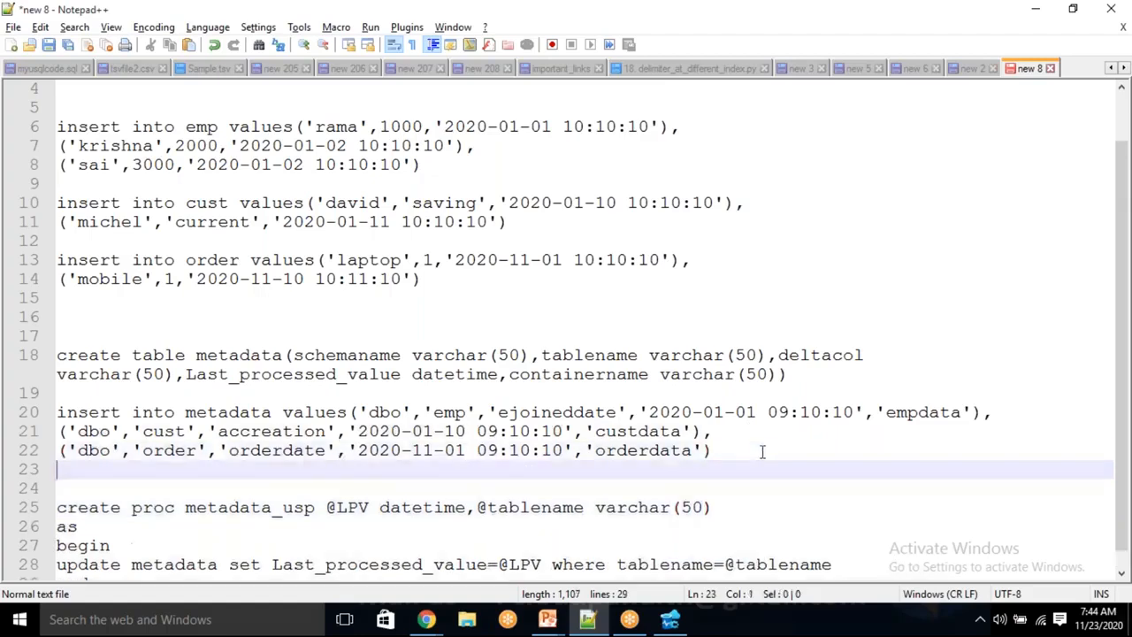
Review the whole script from the create table statements through the end of the metadata_usp procedure
{"action": "scroll", "coordinate": [472, 354], "scroll_direction": "up", "scroll_amount": 1}
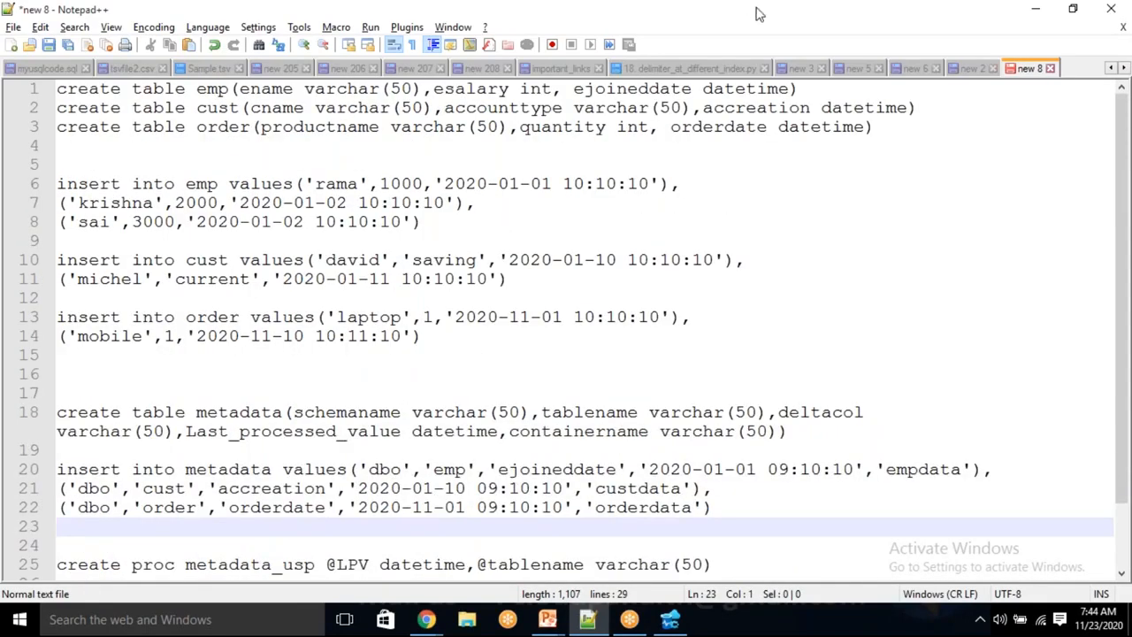
{"action": "left_click", "coordinate": [785, 27]}
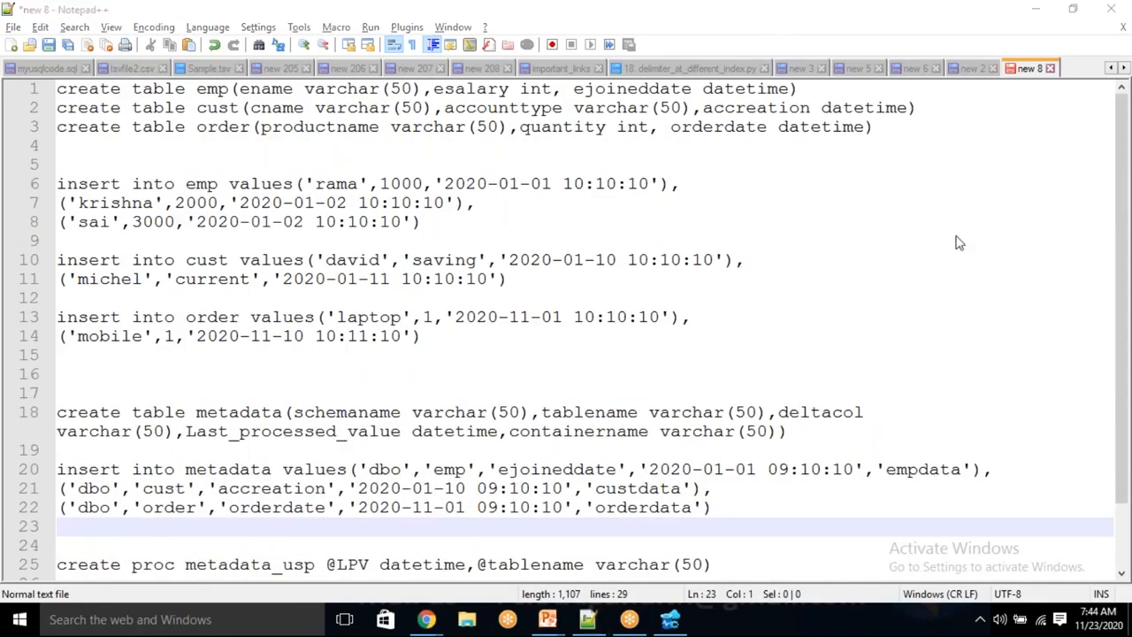
{"action": "left_click_drag", "start_coordinate": [291, 156], "coordinate": [403, 413]}
{"action": "left_click", "coordinate": [373, 380]}
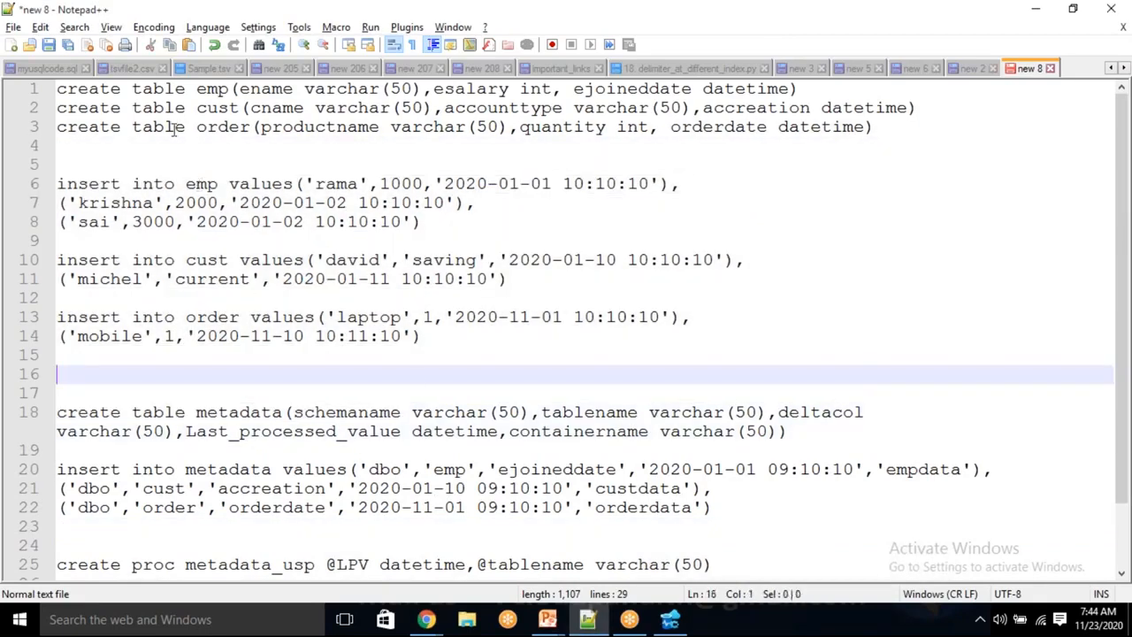
{"action": "left_click", "coordinate": [60, 91]}
{"action": "left_click_drag", "start_coordinate": [93, 140], "coordinate": [341, 571]}
{"action": "left_click", "coordinate": [223, 567]}
{"action": "left_click_drag", "start_coordinate": [138, 578], "coordinate": [48, 69]}
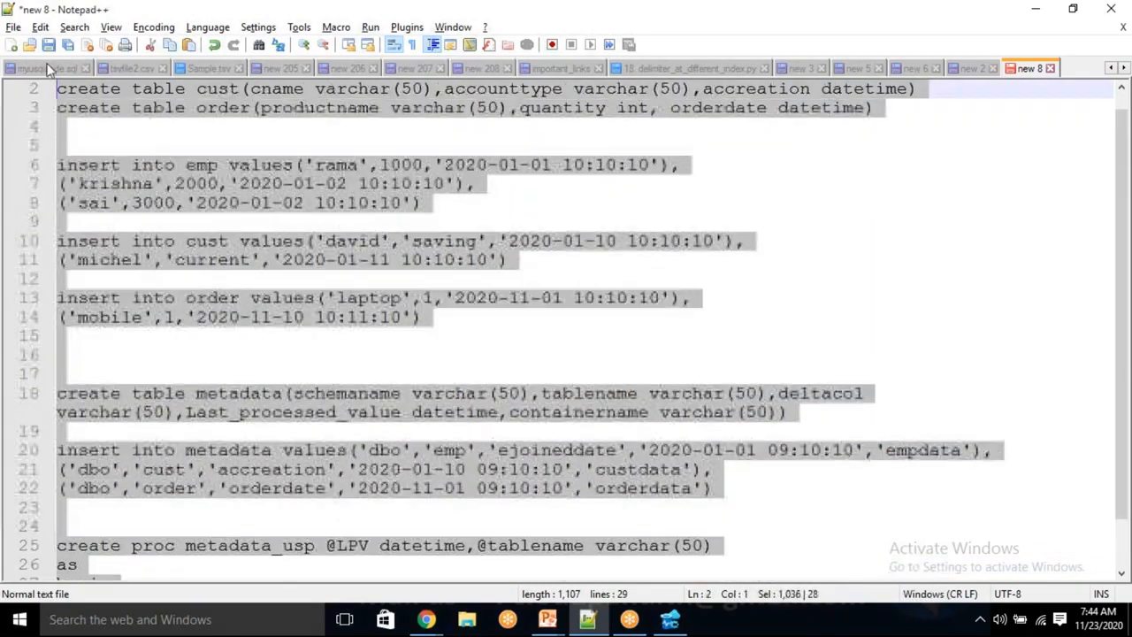
{"action": "scroll", "coordinate": [104, 135], "scroll_direction": "down", "scroll_amount": 1}
{"action": "scroll", "coordinate": [103, 137], "scroll_direction": "up", "scroll_amount": 2}
{"action": "left_click", "coordinate": [103, 141]}
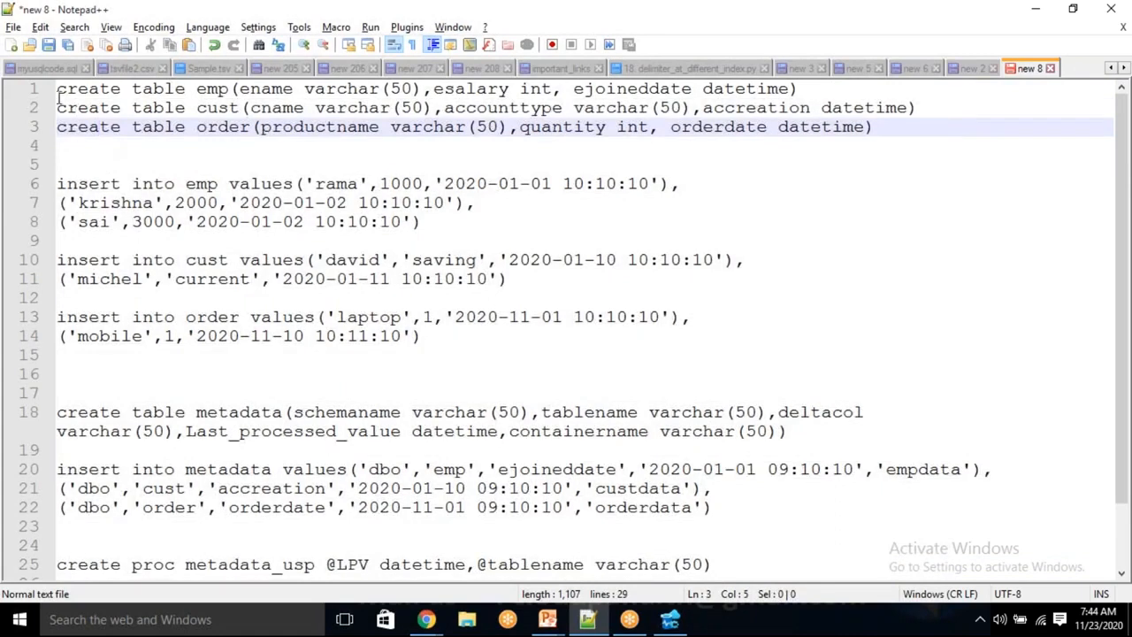
{"action": "key", "text": "ctrl+a"}
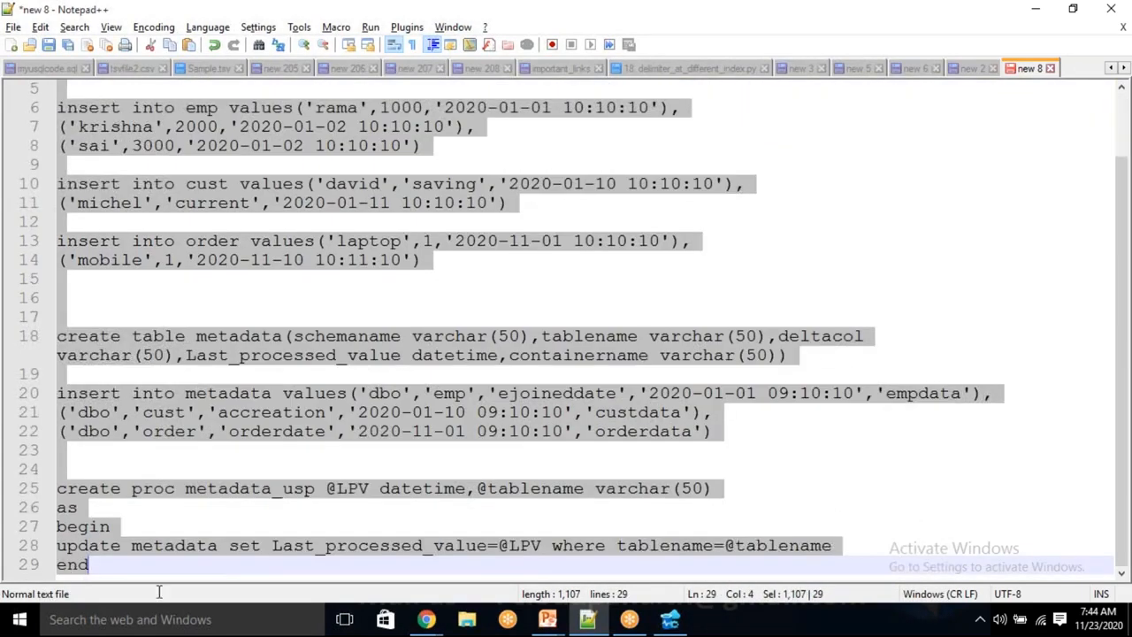
{"action": "left_click", "coordinate": [139, 571]}
{"action": "scroll", "coordinate": [139, 566], "scroll_direction": "up", "scroll_amount": 2}
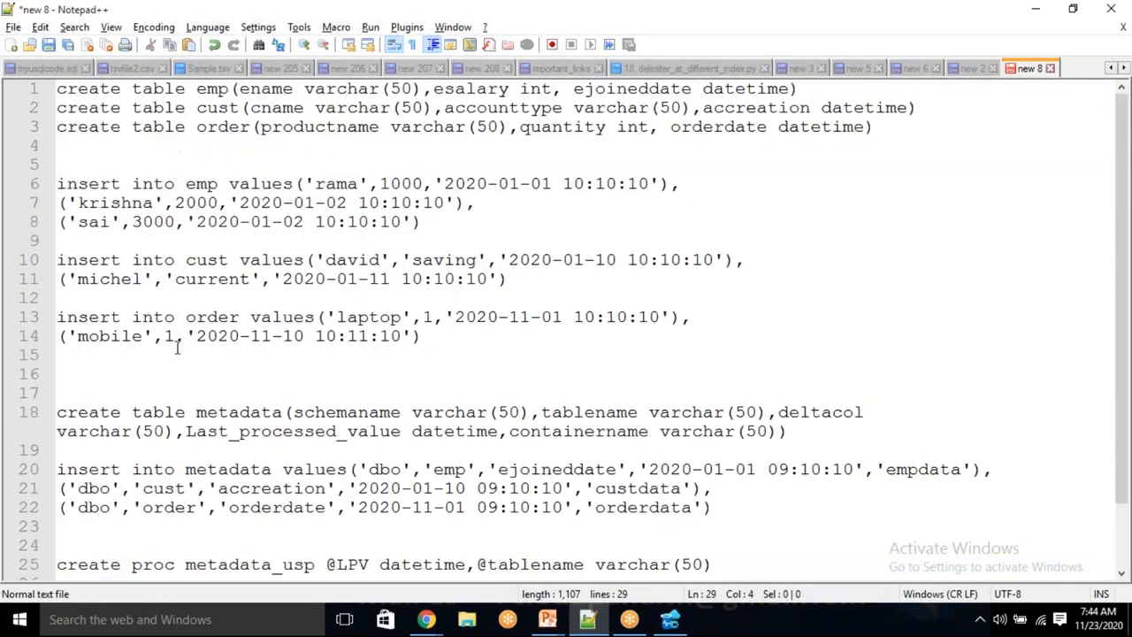
{"action": "left_click_drag", "start_coordinate": [110, 109], "coordinate": [133, 184]}
{"action": "left_click_drag", "start_coordinate": [224, 348], "coordinate": [323, 632]}
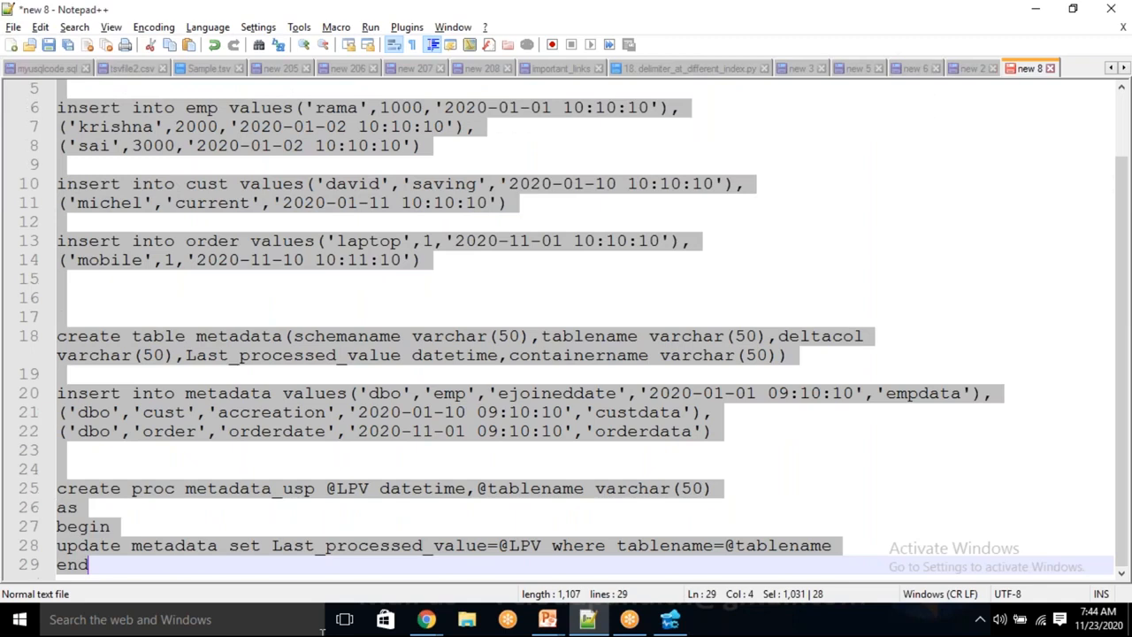
{"action": "left_click", "coordinate": [212, 580]}
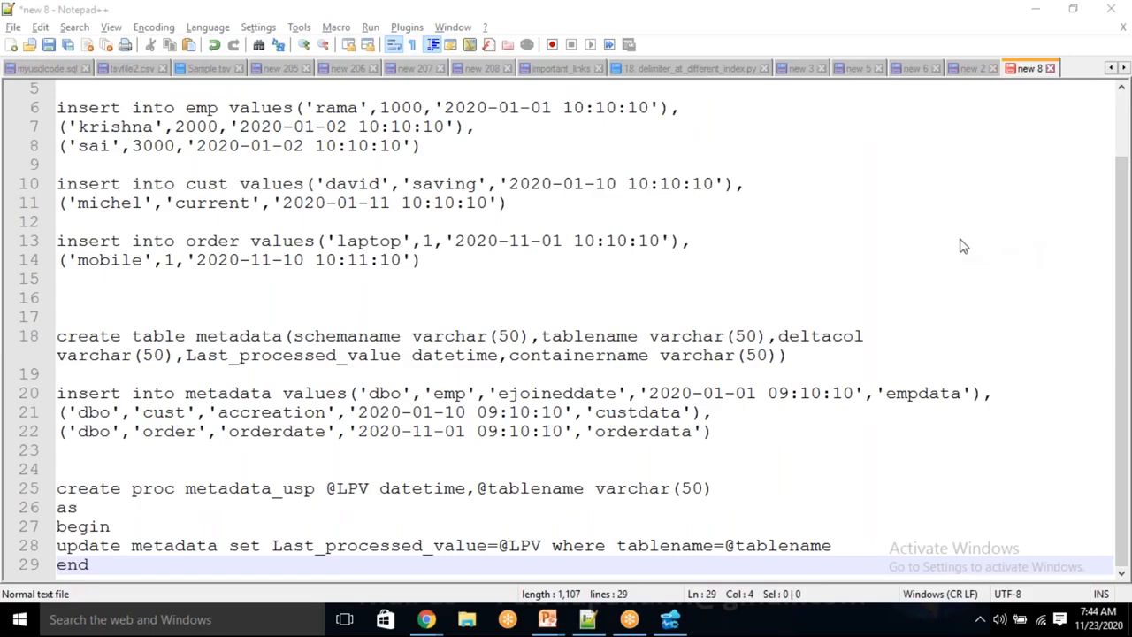
Examine the emp insert statement, focusing on the joined date in its last row
{"action": "left_click", "coordinate": [396, 433]}
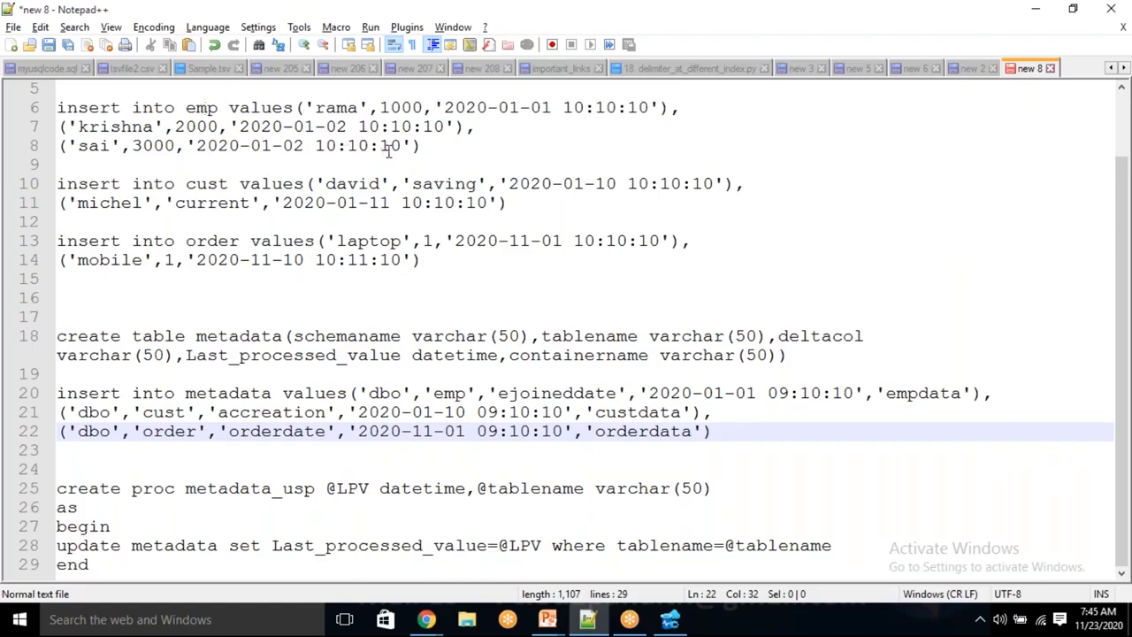
{"action": "left_click_drag", "start_coordinate": [428, 146], "coordinate": [55, 108]}
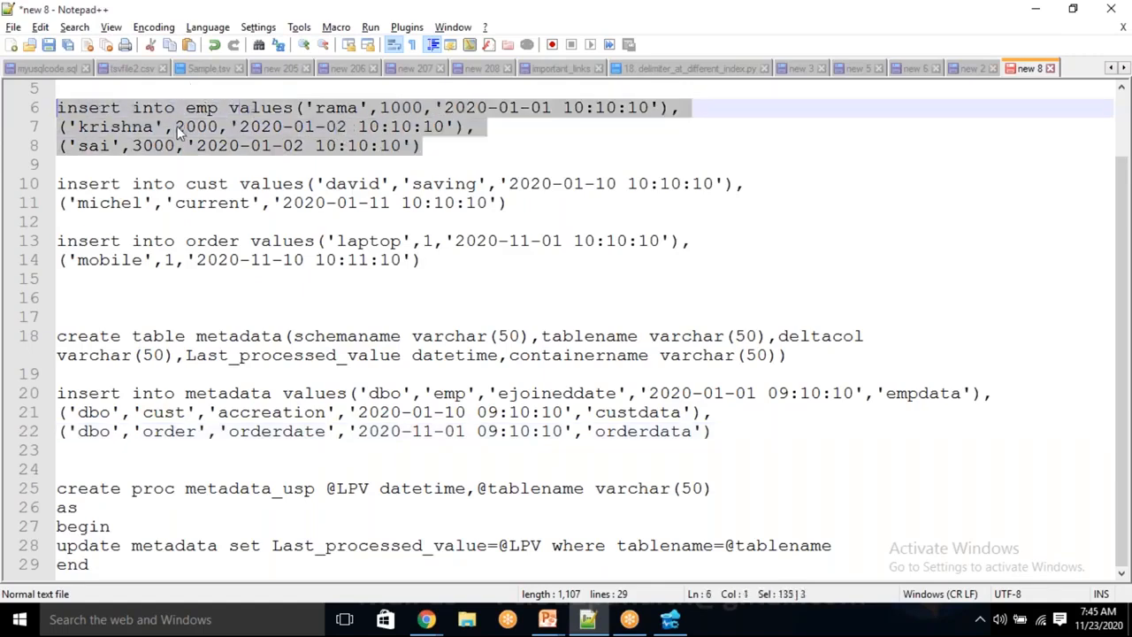
{"action": "left_click", "coordinate": [251, 164]}
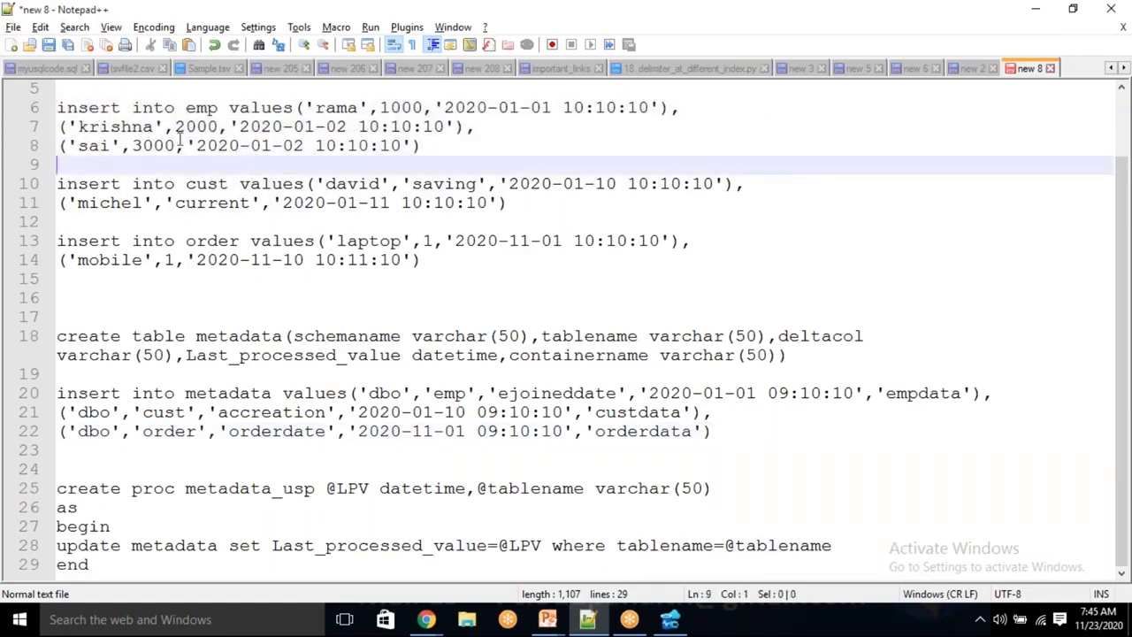
{"action": "left_click_drag", "start_coordinate": [187, 145], "coordinate": [414, 143]}
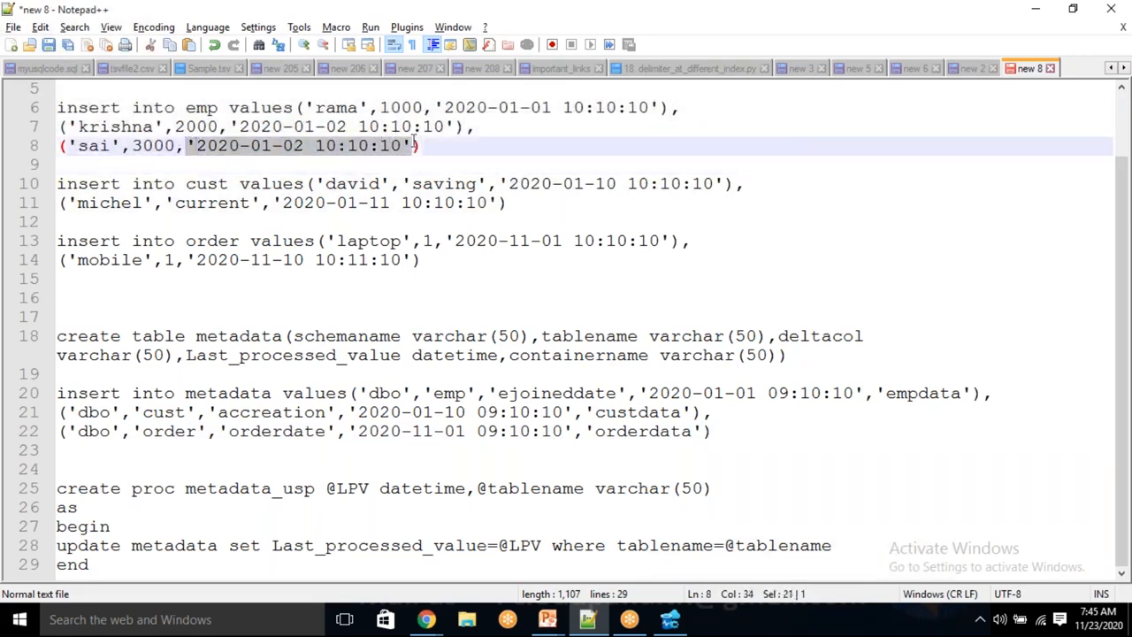
{"action": "left_click", "coordinate": [414, 145]}
{"action": "left_click_drag", "start_coordinate": [413, 145], "coordinate": [188, 143]}
{"action": "left_click", "coordinate": [227, 165]}
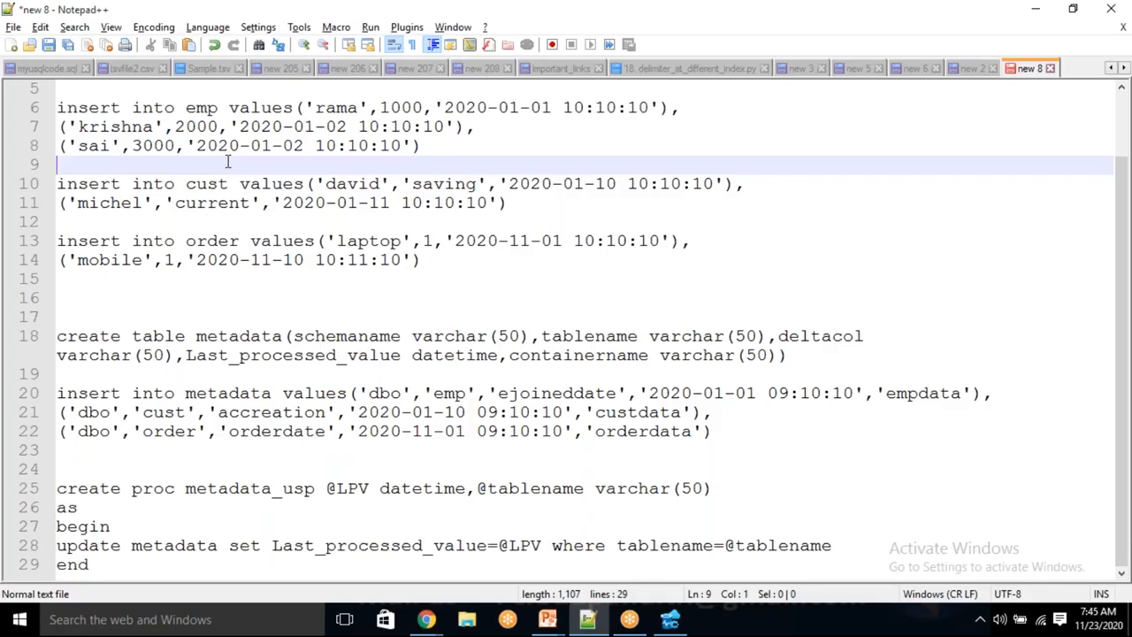
{"action": "left_click_drag", "start_coordinate": [186, 146], "coordinate": [412, 147]}
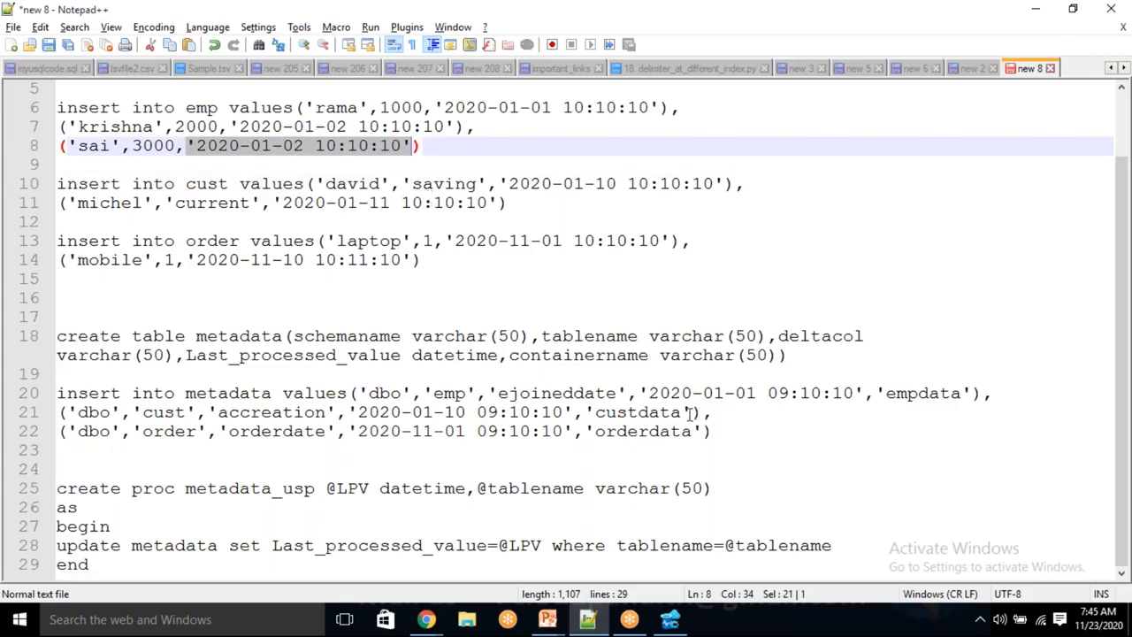
Compare the last processed value in the emp metadata row with the joined dates in the emp insert rows
{"action": "left_click_drag", "start_coordinate": [642, 392], "coordinate": [863, 390]}
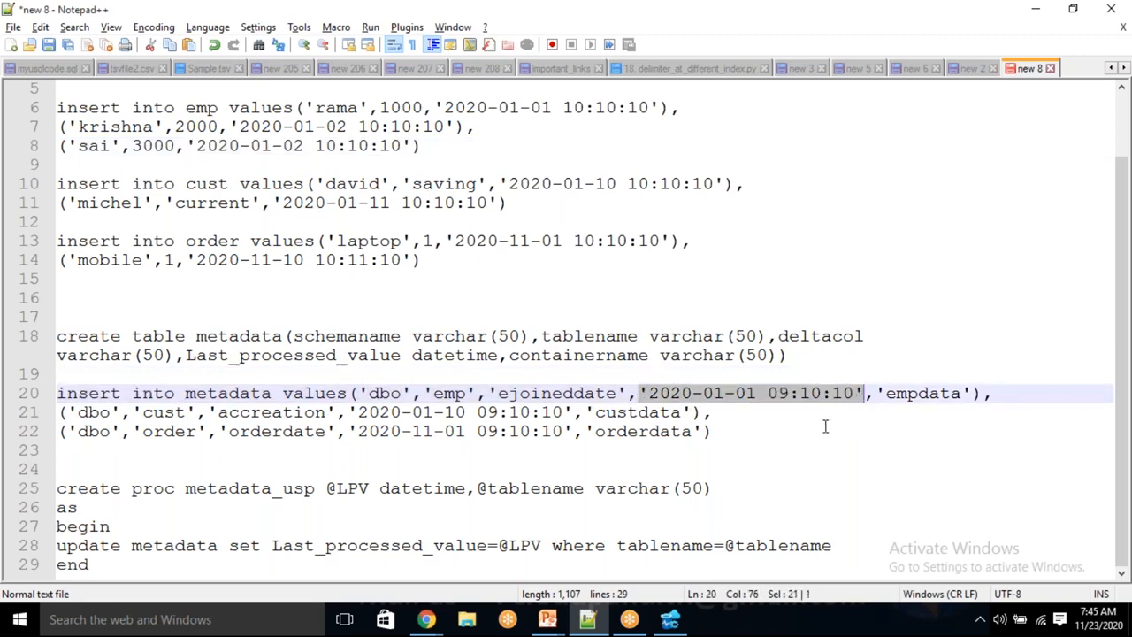
{"action": "double_click", "coordinate": [778, 393]}
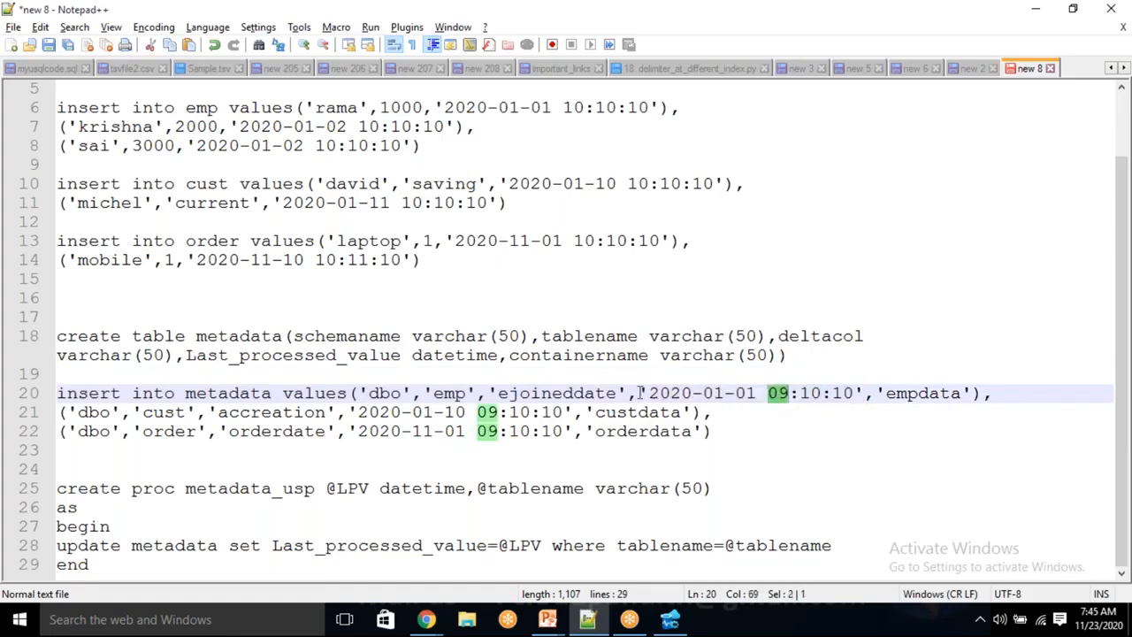
{"action": "double_click", "coordinate": [204, 107]}
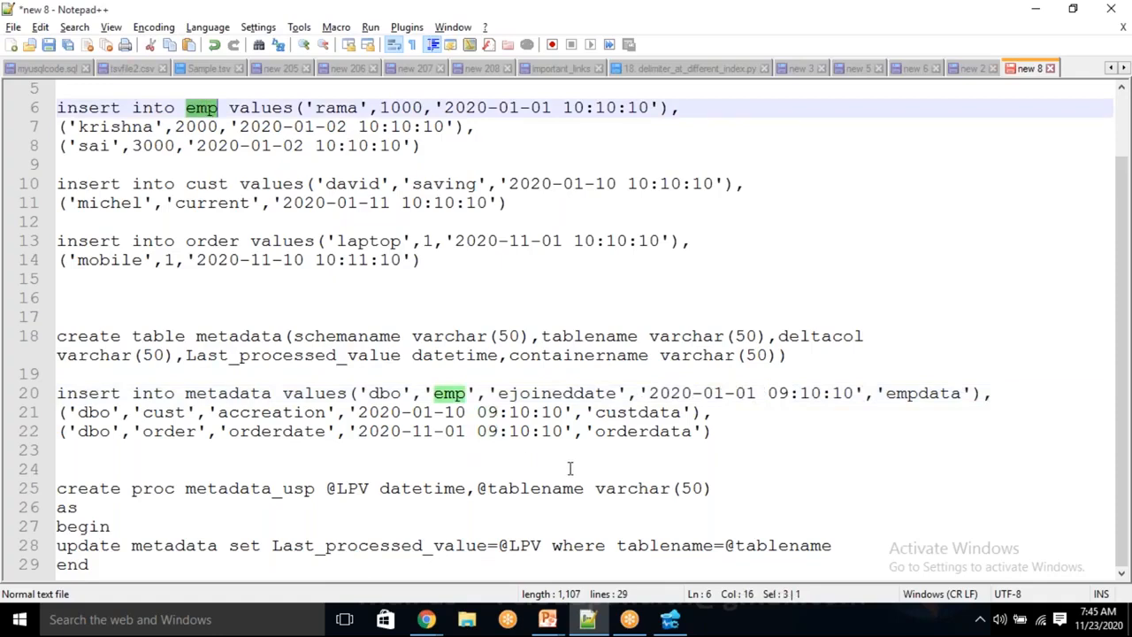
{"action": "mouse_move", "coordinate": [638, 393]}
{"action": "left_mouse_down"}
{"action": "mouse_move", "coordinate": [815, 380]}
{"action": "mouse_move", "coordinate": [864, 392]}
{"action": "mouse_move", "coordinate": [671, 412]}
{"action": "mouse_move", "coordinate": [633, 392]}
{"action": "left_mouse_up"}
{"action": "left_click", "coordinate": [842, 419]}
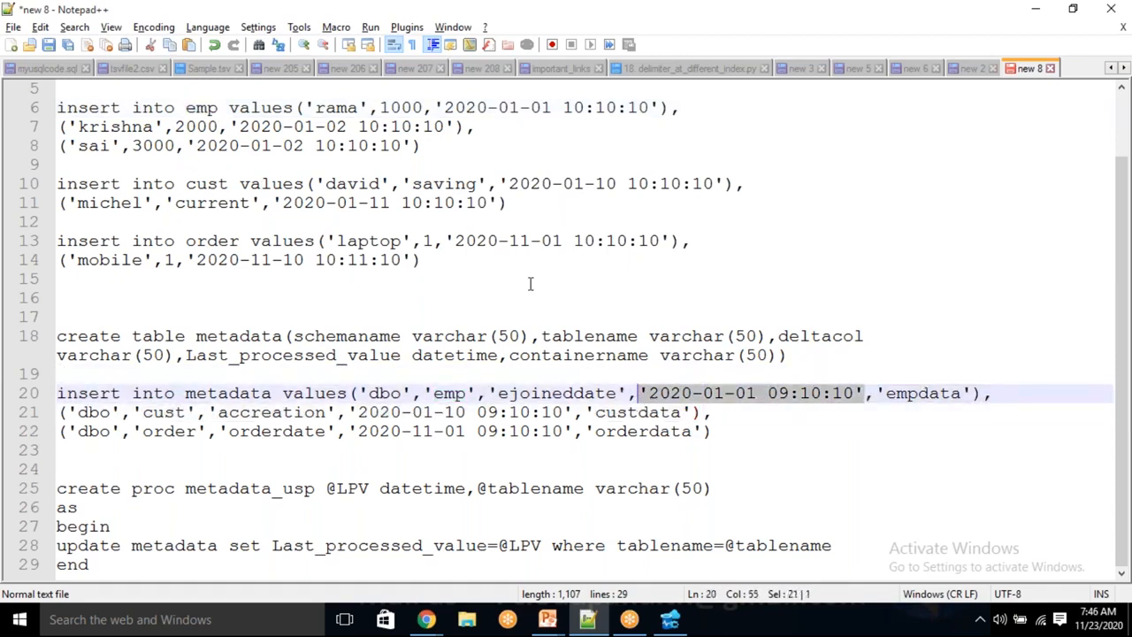
{"action": "double_click", "coordinate": [209, 108]}
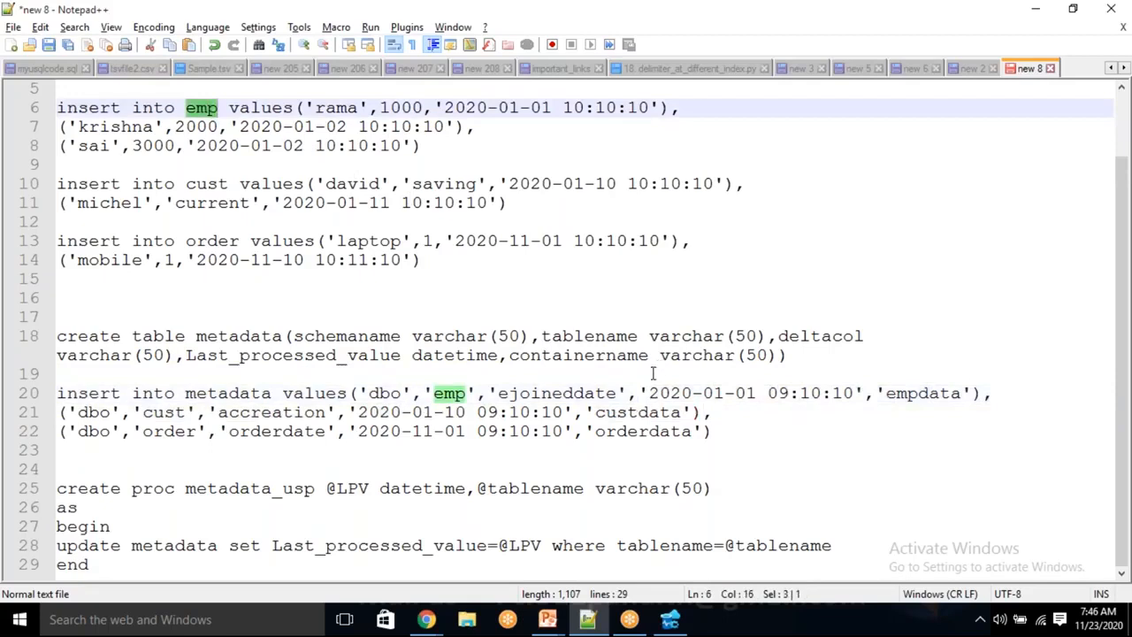
{"action": "left_click_drag", "start_coordinate": [642, 393], "coordinate": [859, 386]}
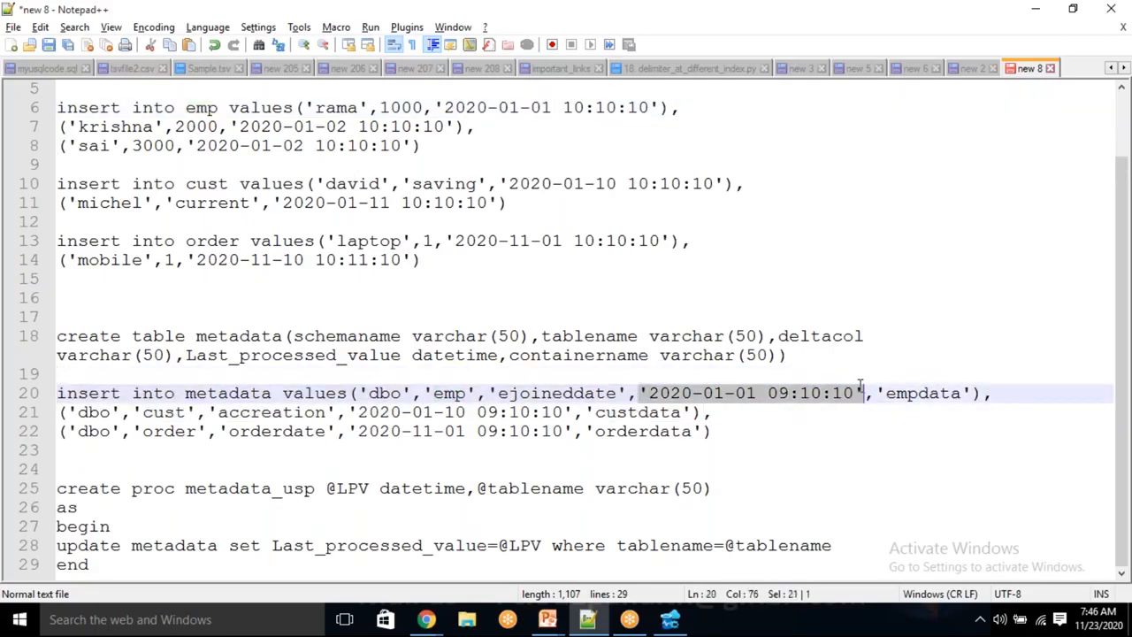
{"action": "key", "text": "shift+Left"}
{"action": "double_click", "coordinate": [784, 393]}
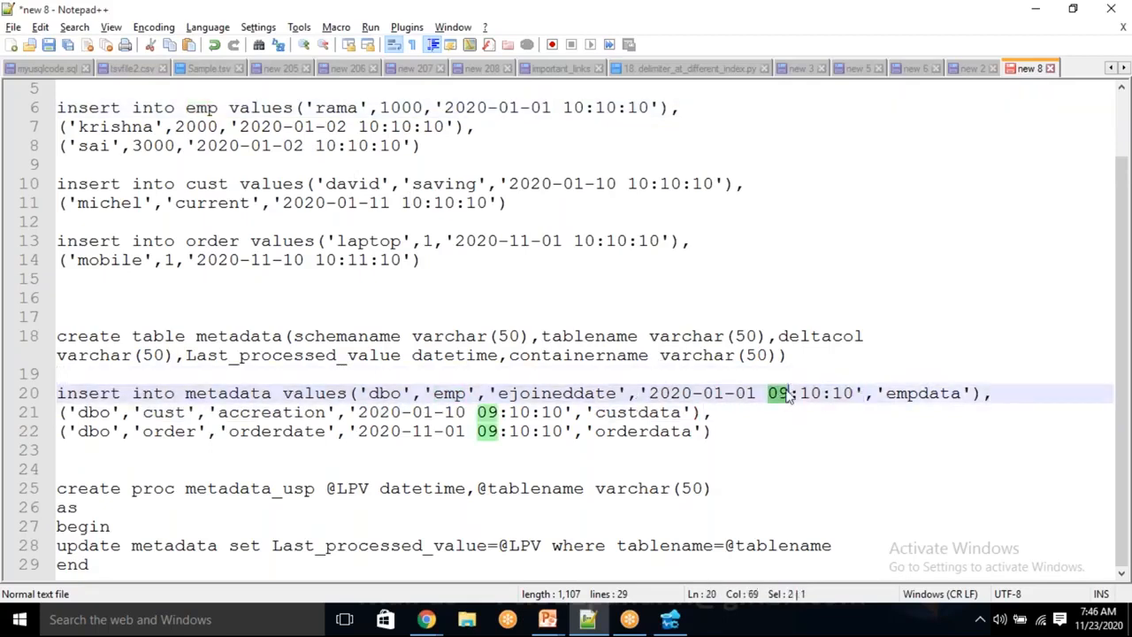
{"action": "left_click", "coordinate": [564, 104]}
{"action": "key", "text": "shift+Down"}
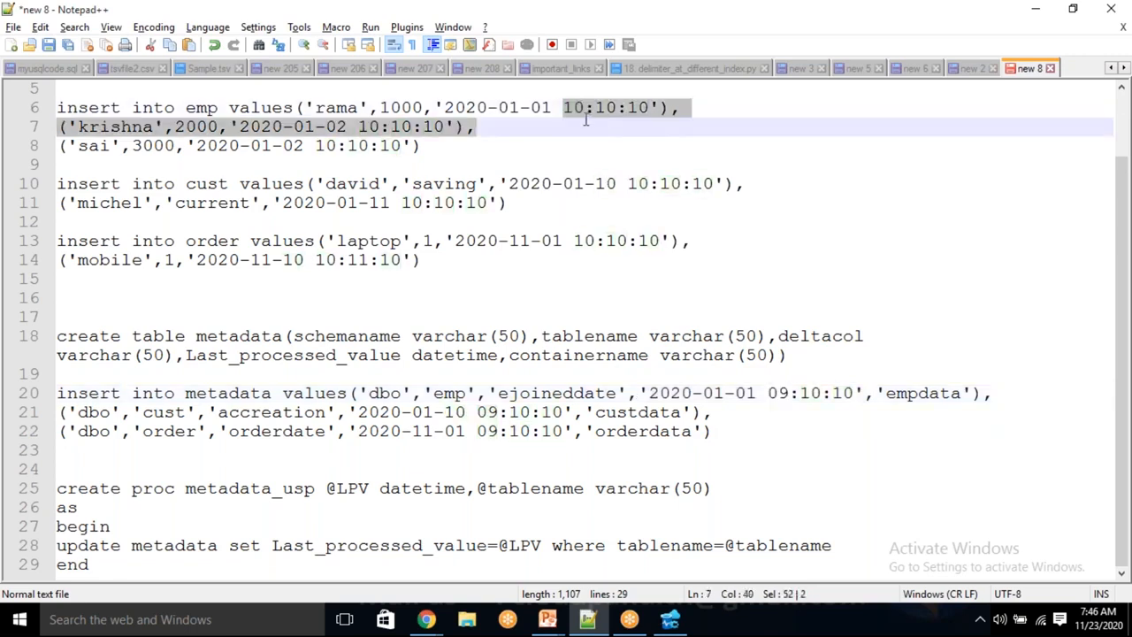
{"action": "left_click", "coordinate": [584, 119]}
{"action": "left_click_drag", "start_coordinate": [726, 394], "coordinate": [767, 394]}
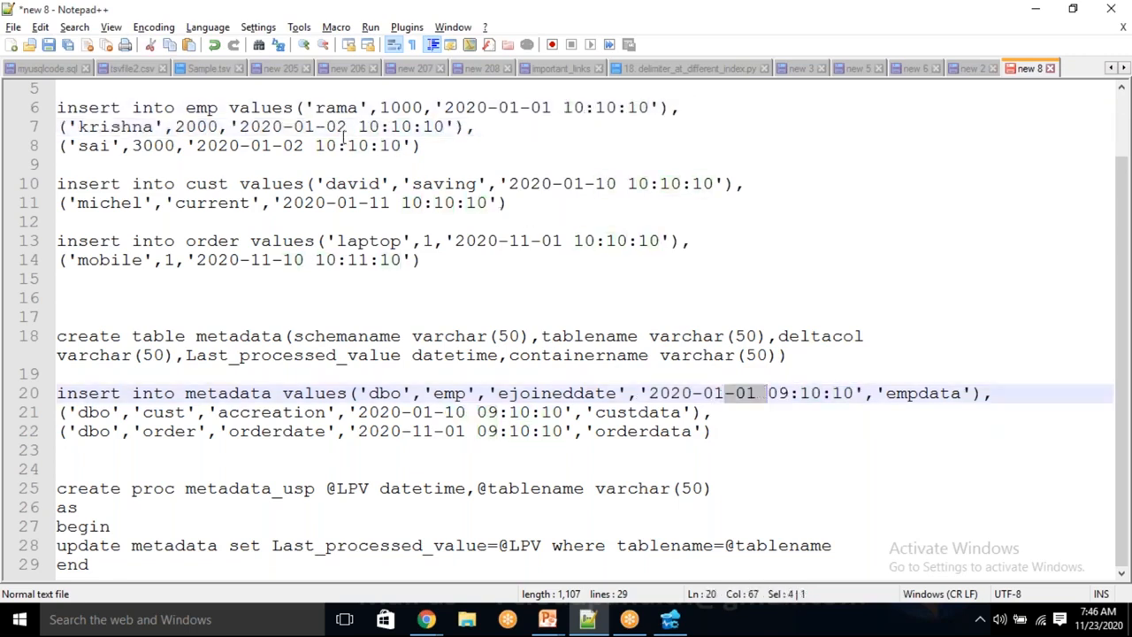
{"action": "double_click", "coordinate": [367, 126]}
{"action": "double_click", "coordinate": [337, 127]}
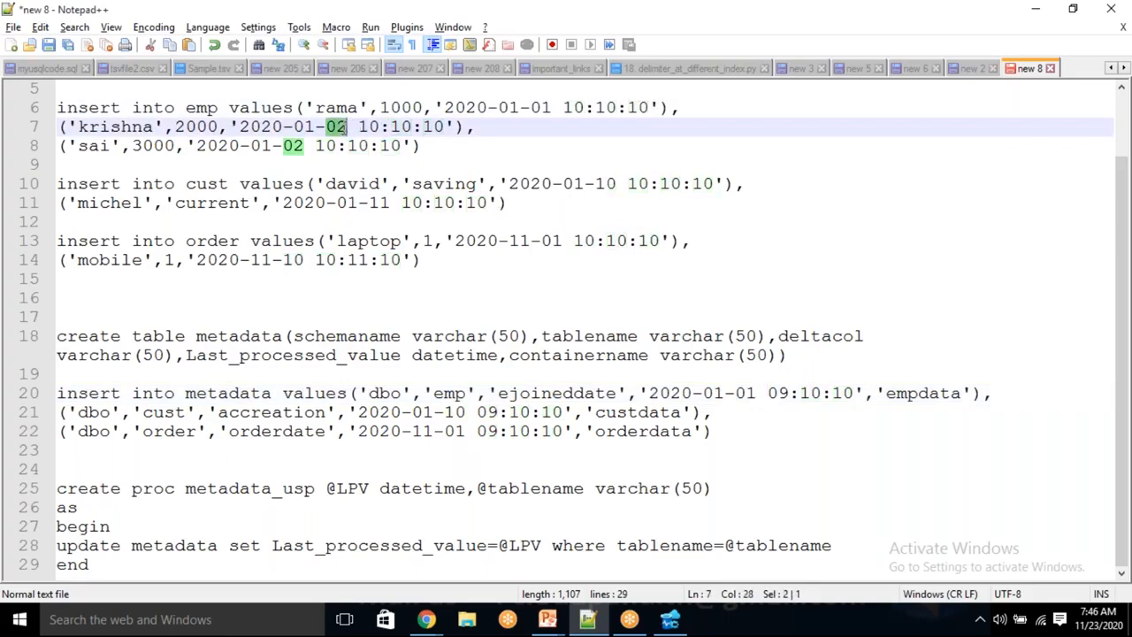
Check the emp insert rows against the emp metadata date, focusing on the full joined date and time in the last row
{"action": "left_click_drag", "start_coordinate": [735, 393], "coordinate": [778, 394]}
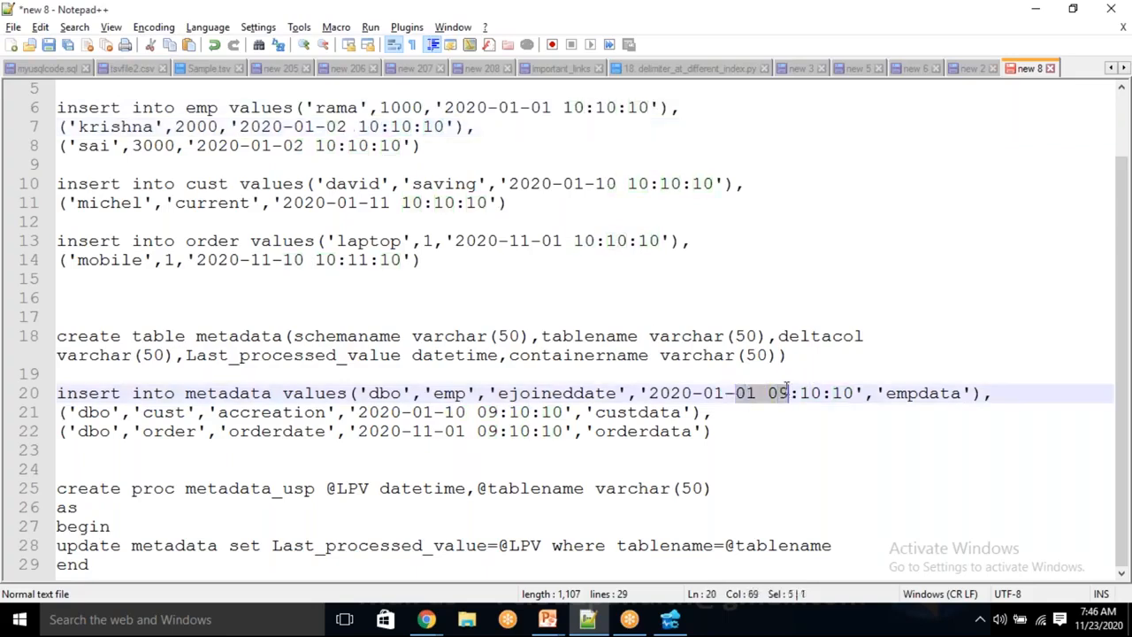
{"action": "left_click_drag", "start_coordinate": [295, 145], "coordinate": [337, 126]}
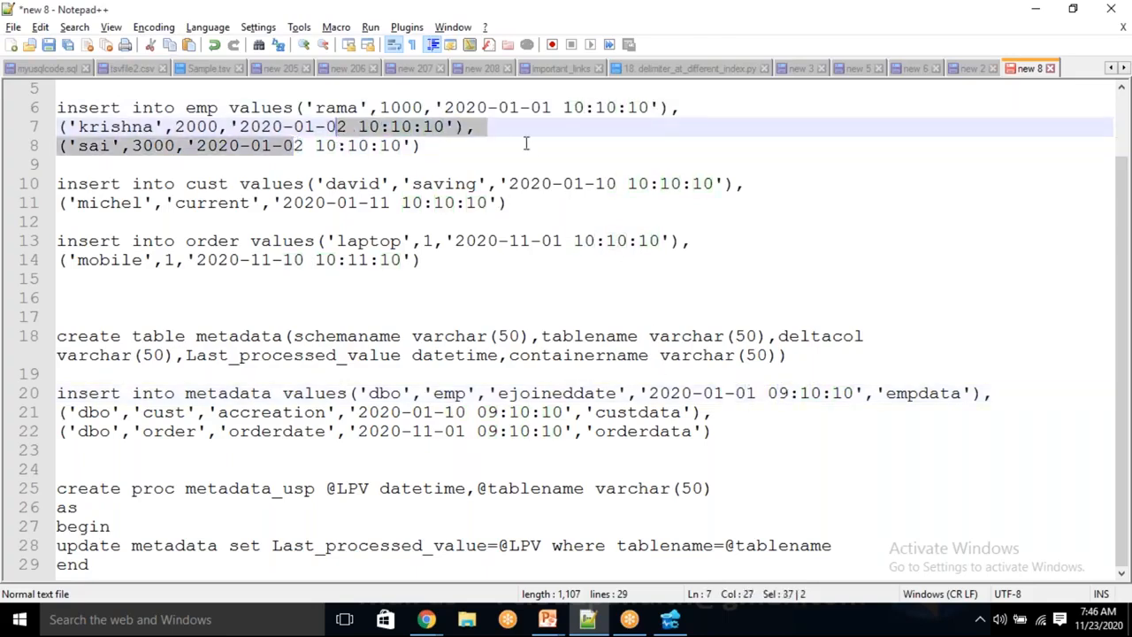
{"action": "left_click_drag", "start_coordinate": [478, 145], "coordinate": [380, 107]}
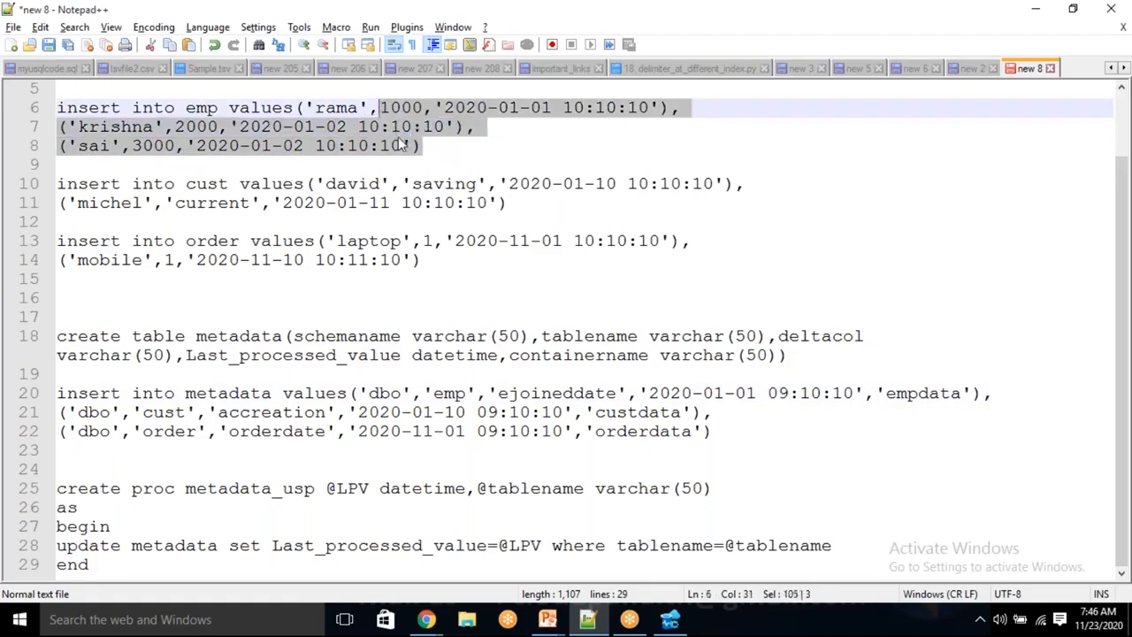
{"action": "left_click", "coordinate": [432, 148]}
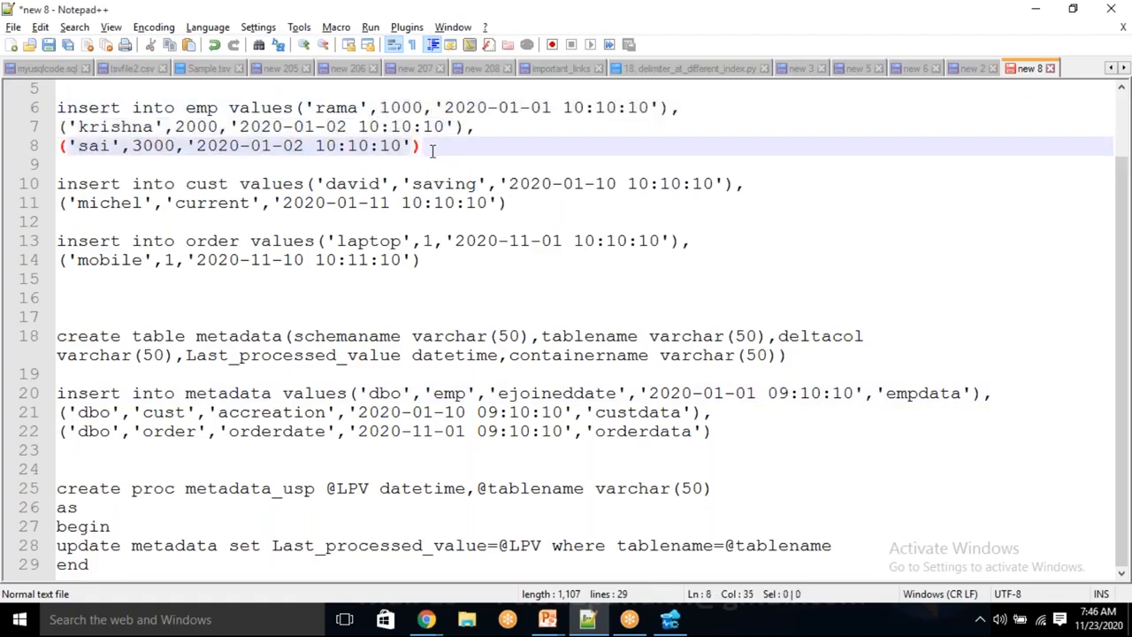
{"action": "left_click_drag", "start_coordinate": [187, 145], "coordinate": [414, 146]}
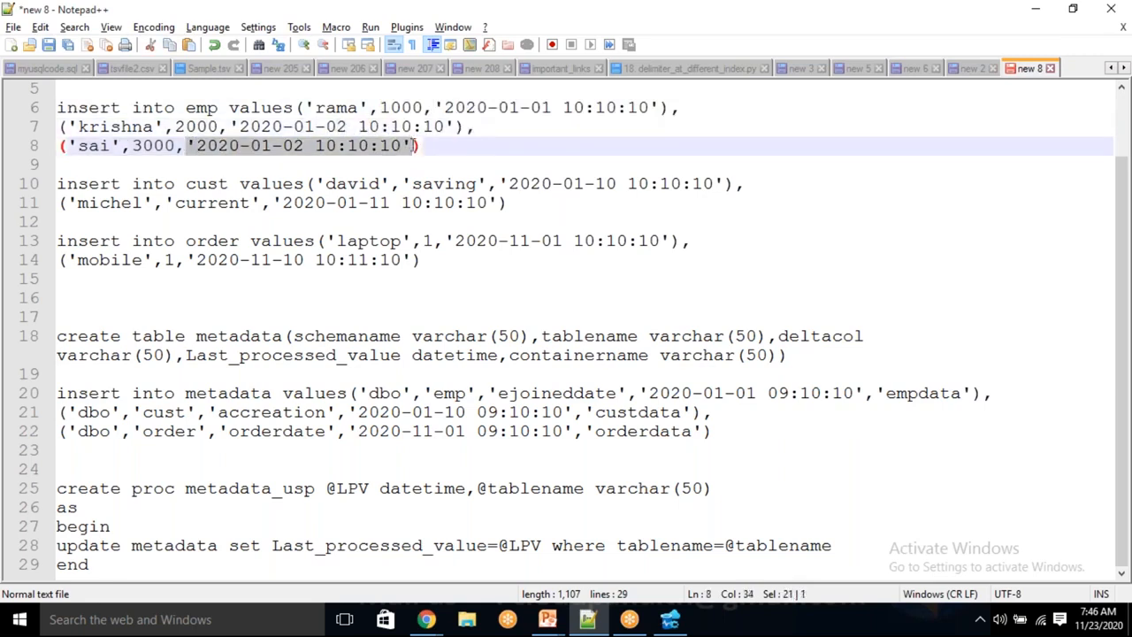
{"action": "double_click", "coordinate": [324, 145]}
{"action": "left_click", "coordinate": [287, 148]}
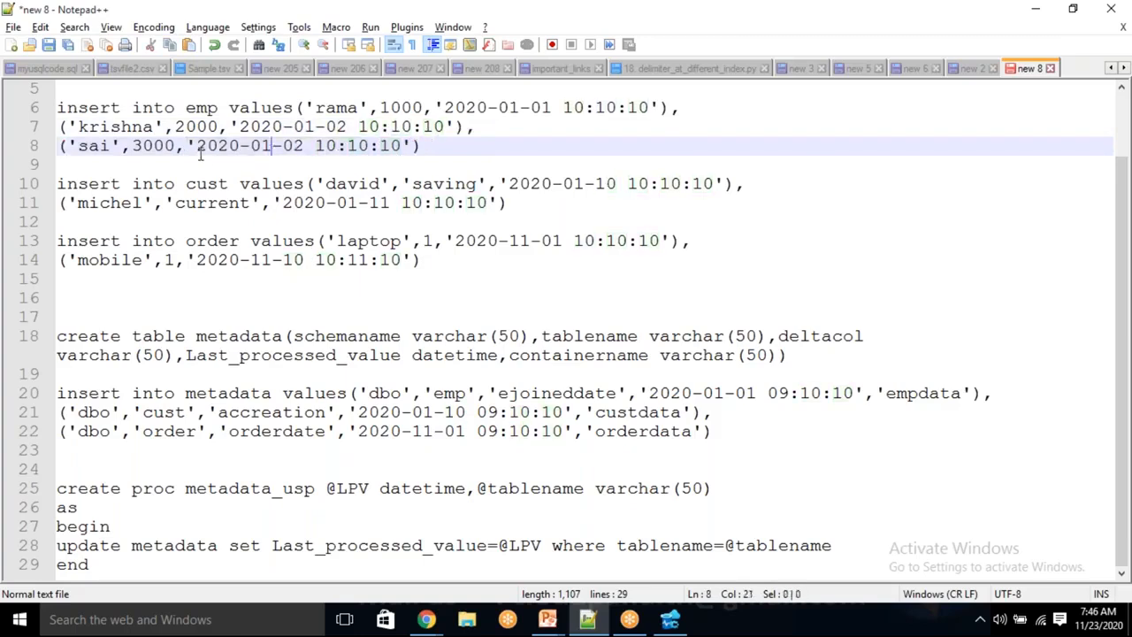
{"action": "left_click_drag", "start_coordinate": [186, 145], "coordinate": [404, 145]}
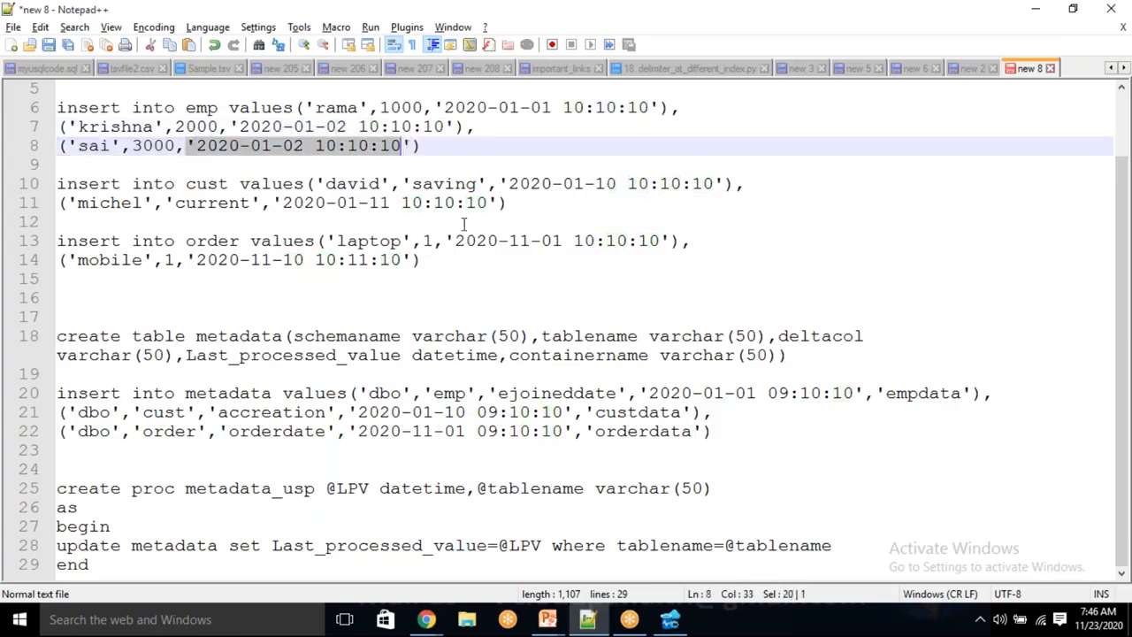
Examine the last processed value in the emp metadata row, focusing on its day part
{"action": "left_click_drag", "start_coordinate": [650, 393], "coordinate": [862, 390]}
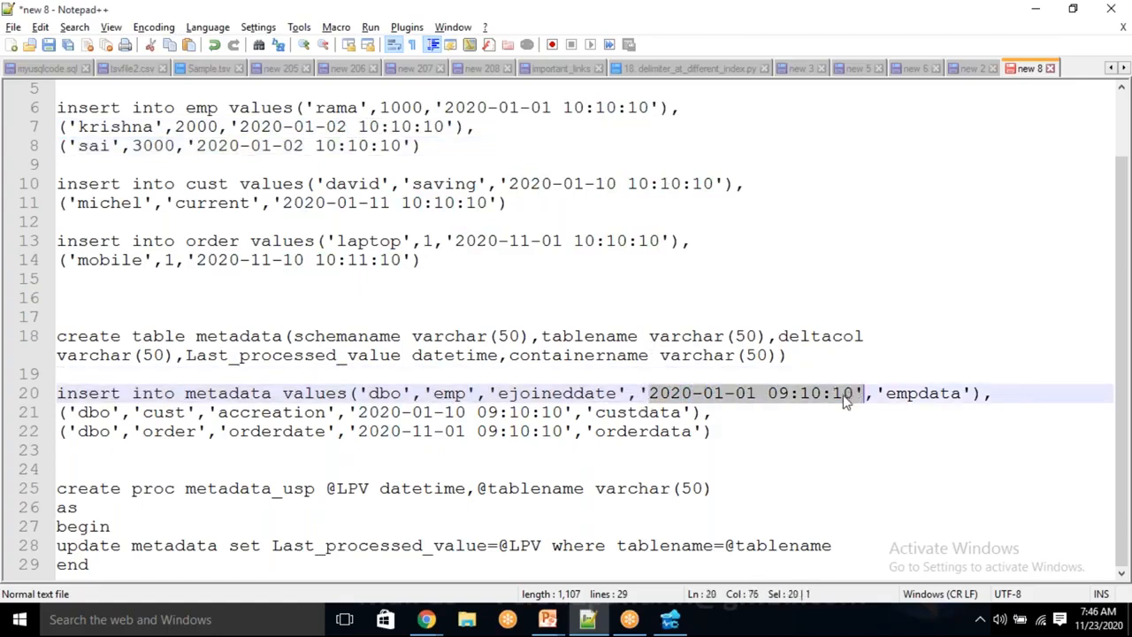
{"action": "left_click", "coordinate": [736, 392]}
{"action": "left_click_drag", "start_coordinate": [736, 393], "coordinate": [766, 392]}
{"action": "left_click", "coordinate": [748, 414]}
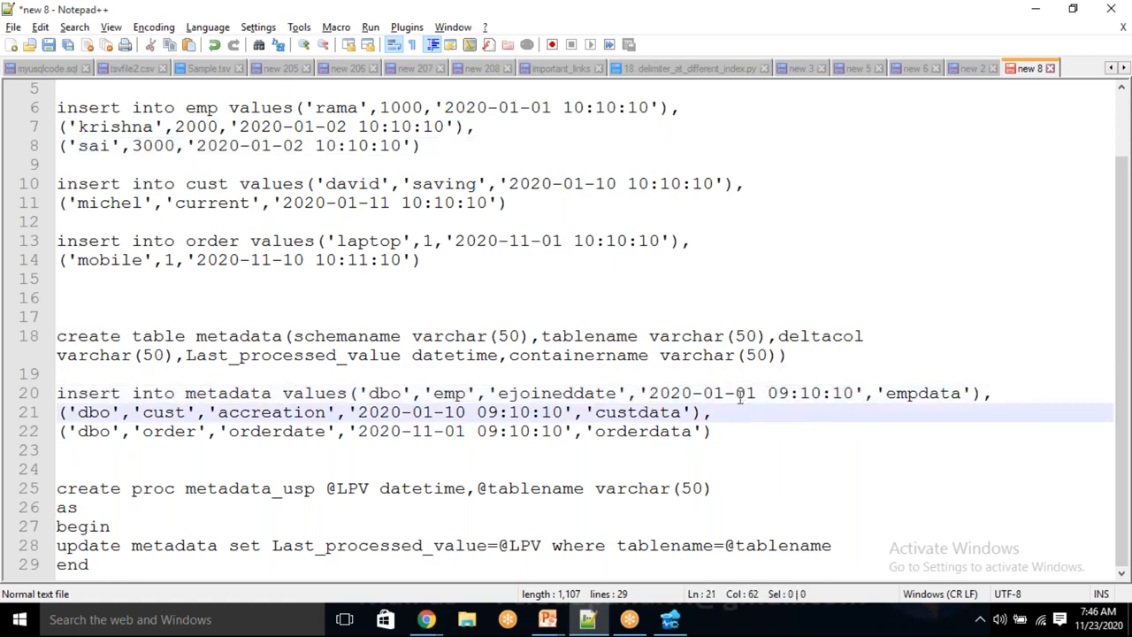
{"action": "double_click", "coordinate": [741, 393]}
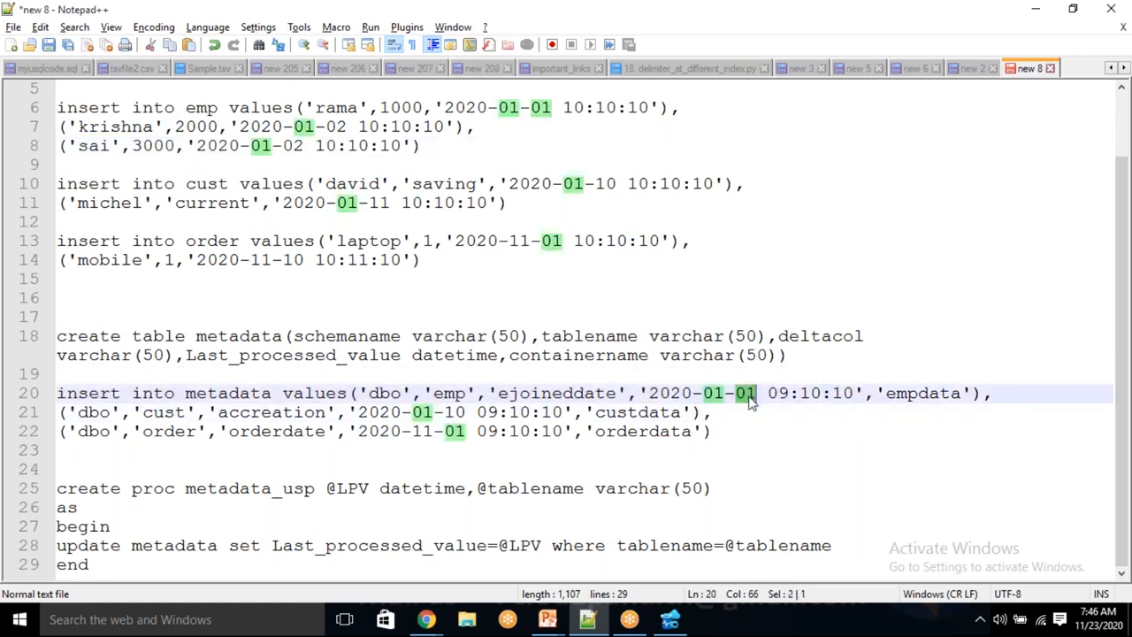
{"action": "left_click", "coordinate": [735, 395]}
{"action": "double_click", "coordinate": [738, 393]}
{"action": "scroll", "coordinate": [398, 469], "scroll_direction": "up", "scroll_amount": 2}
{"action": "scroll", "coordinate": [298, 495], "scroll_direction": "down", "scroll_amount": 2}
{"action": "double_click", "coordinate": [351, 488]}
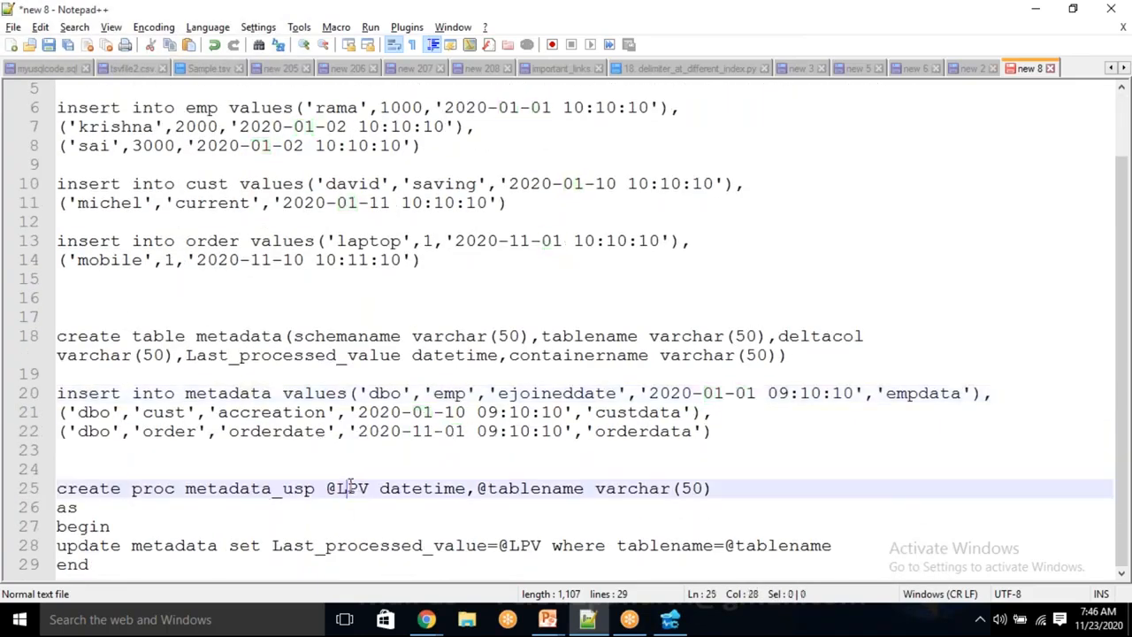
{"action": "double_click", "coordinate": [540, 489]}
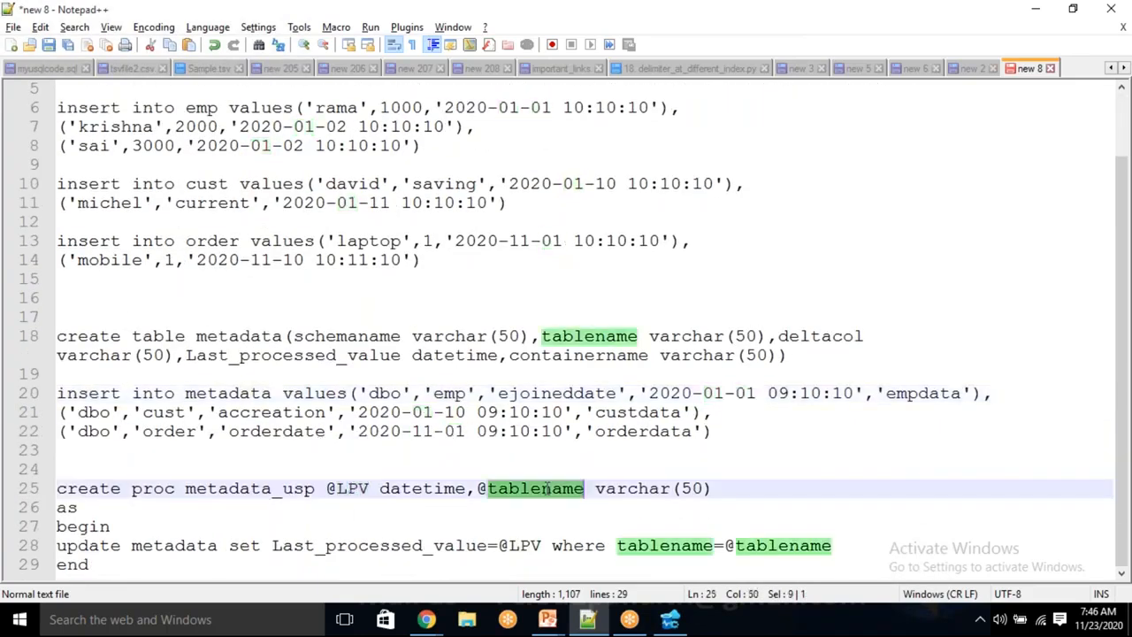
{"action": "double_click", "coordinate": [347, 489]}
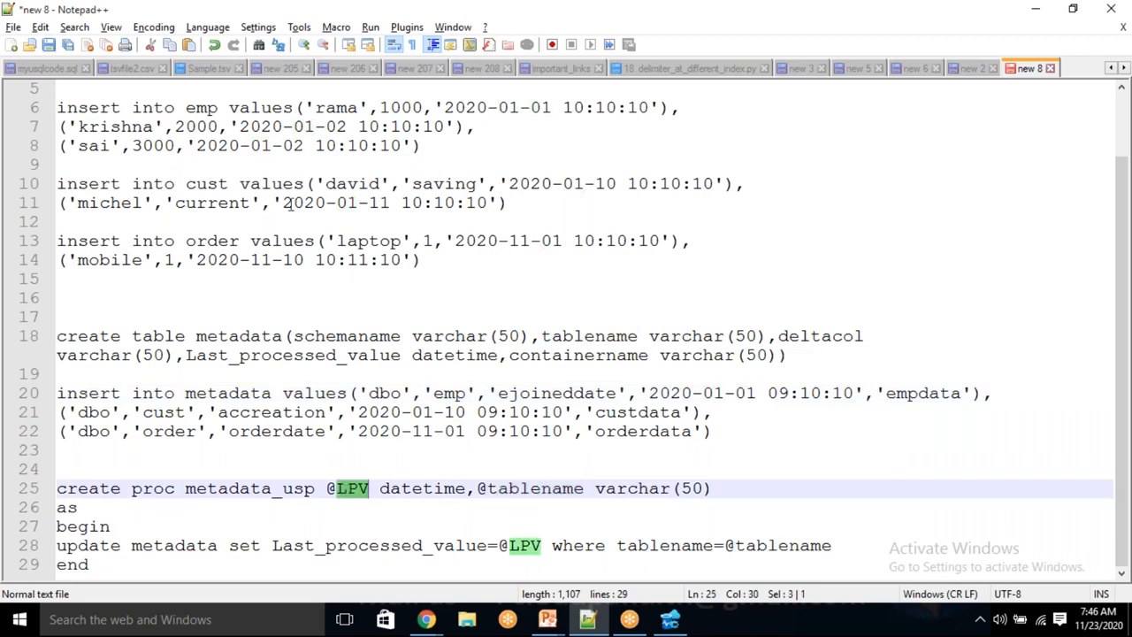
{"action": "left_click_drag", "start_coordinate": [187, 145], "coordinate": [412, 140]}
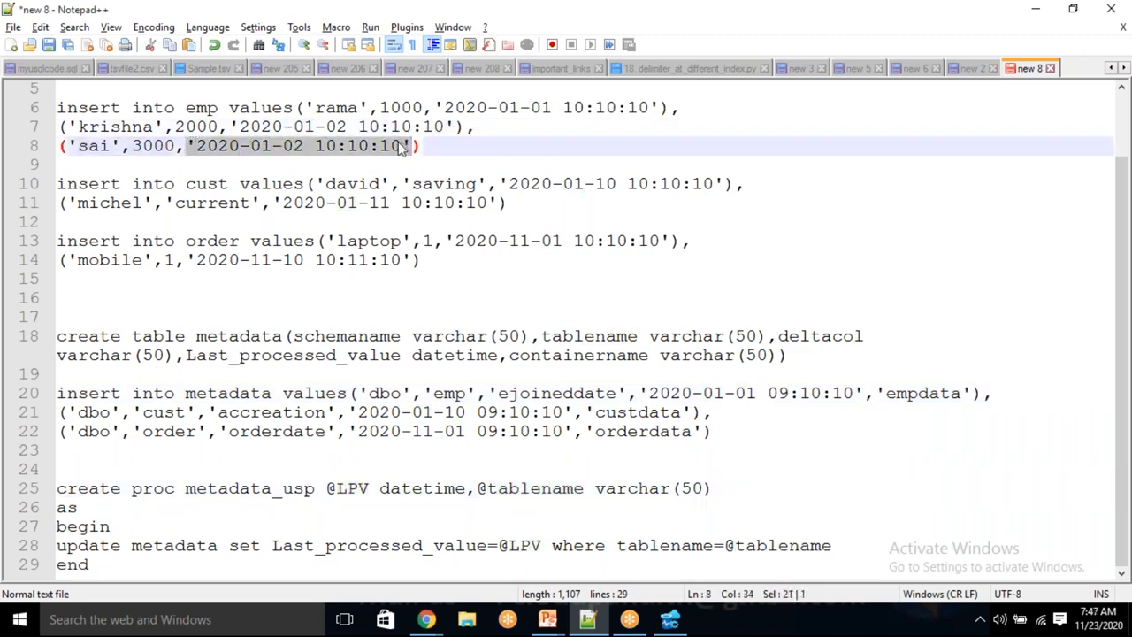
{"action": "left_click", "coordinate": [344, 151]}
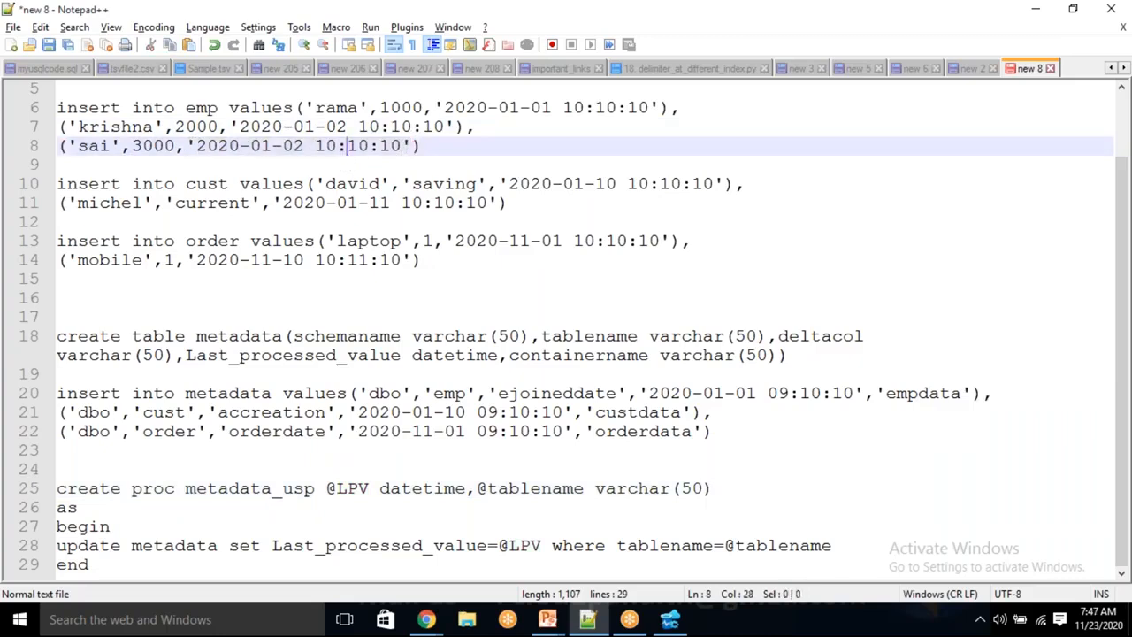
{"action": "left_click_drag", "start_coordinate": [436, 148], "coordinate": [56, 107]}
{"action": "left_click", "coordinate": [439, 150]}
{"action": "left_click_drag", "start_coordinate": [436, 147], "coordinate": [57, 107]}
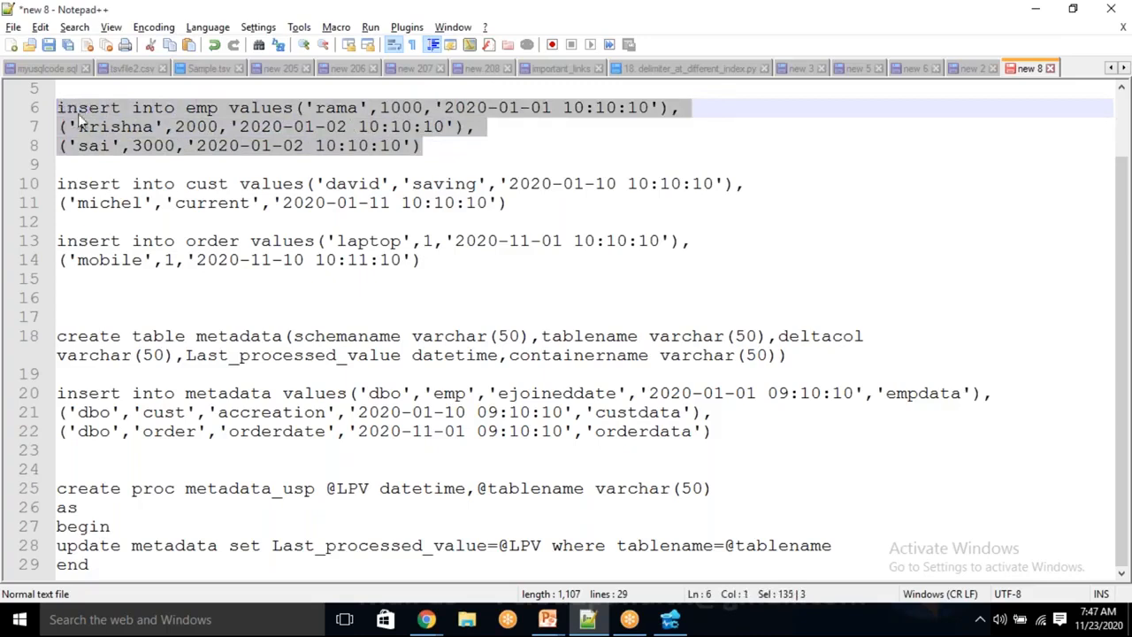
{"action": "left_click", "coordinate": [456, 150]}
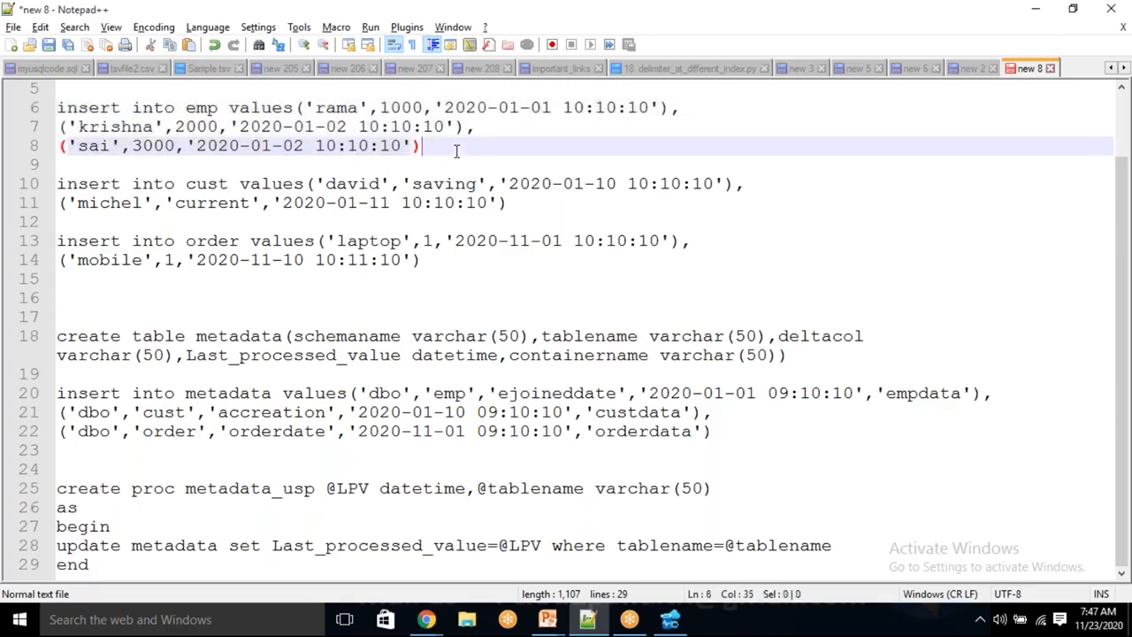
{"action": "double_click", "coordinate": [523, 545]}
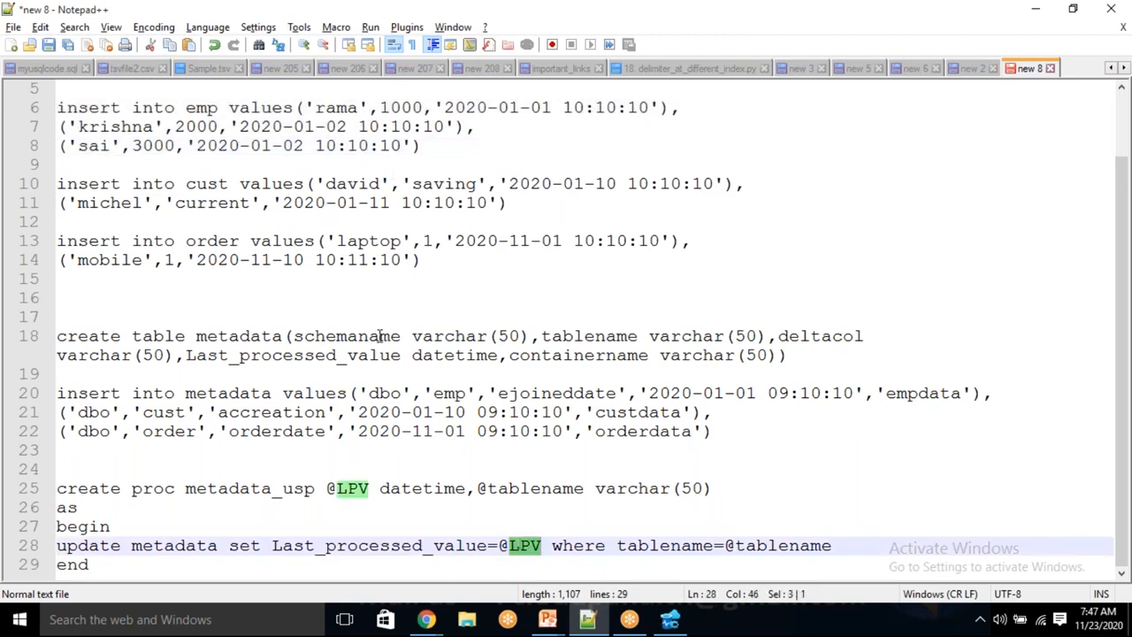
Examine the metadata table creation, its insert rows and the metadata_usp stored procedure in the Notepad++ script
{"action": "left_click_drag", "start_coordinate": [412, 413], "coordinate": [465, 431]}
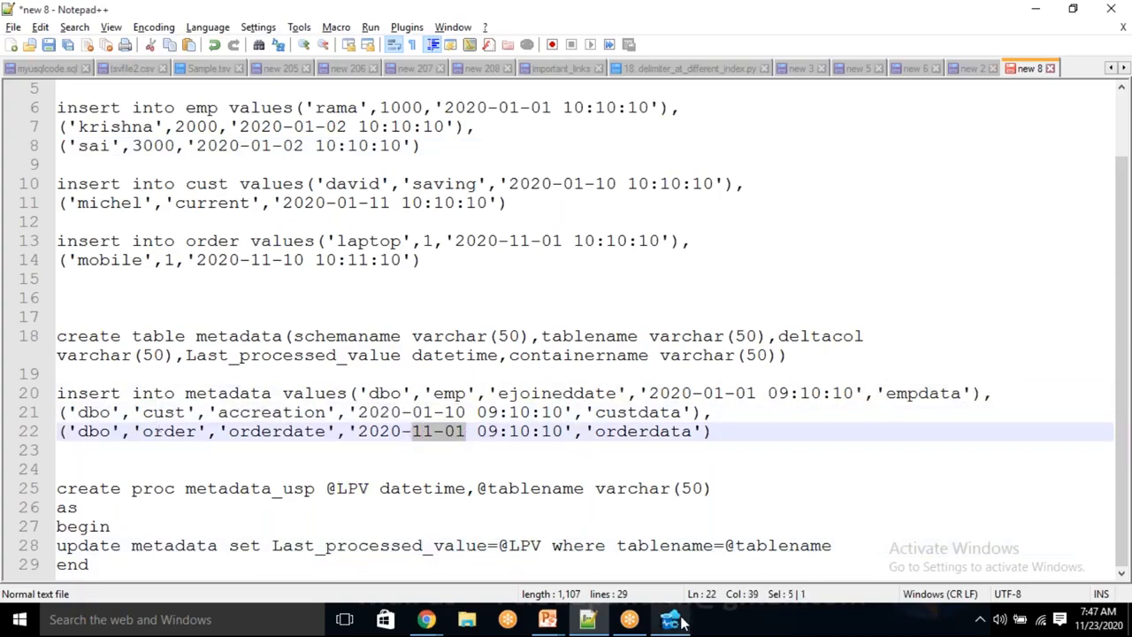
{"action": "double_click", "coordinate": [656, 546]}
{"action": "double_click", "coordinate": [708, 553]}
{"action": "left_click", "coordinate": [770, 550]}
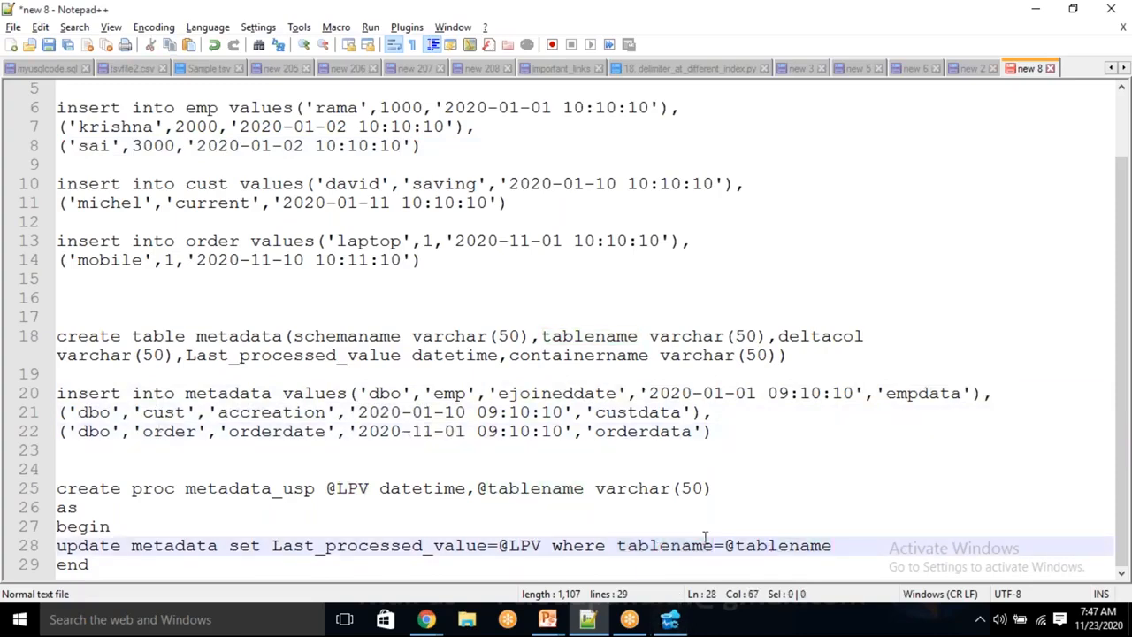
{"action": "double_click", "coordinate": [762, 546]}
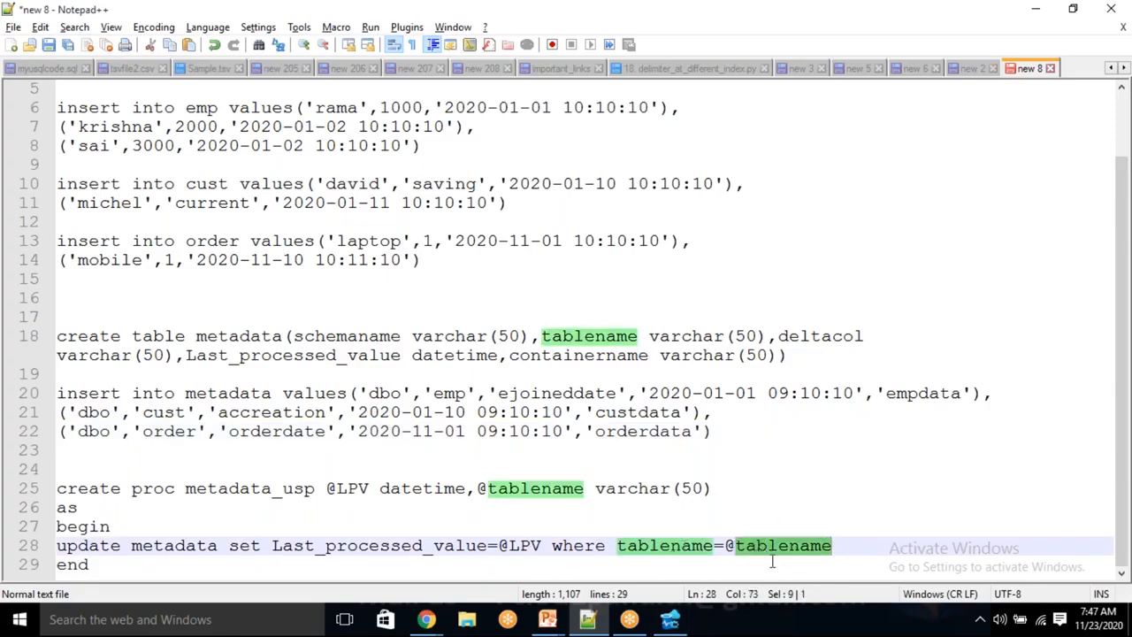
{"action": "double_click", "coordinate": [524, 545]}
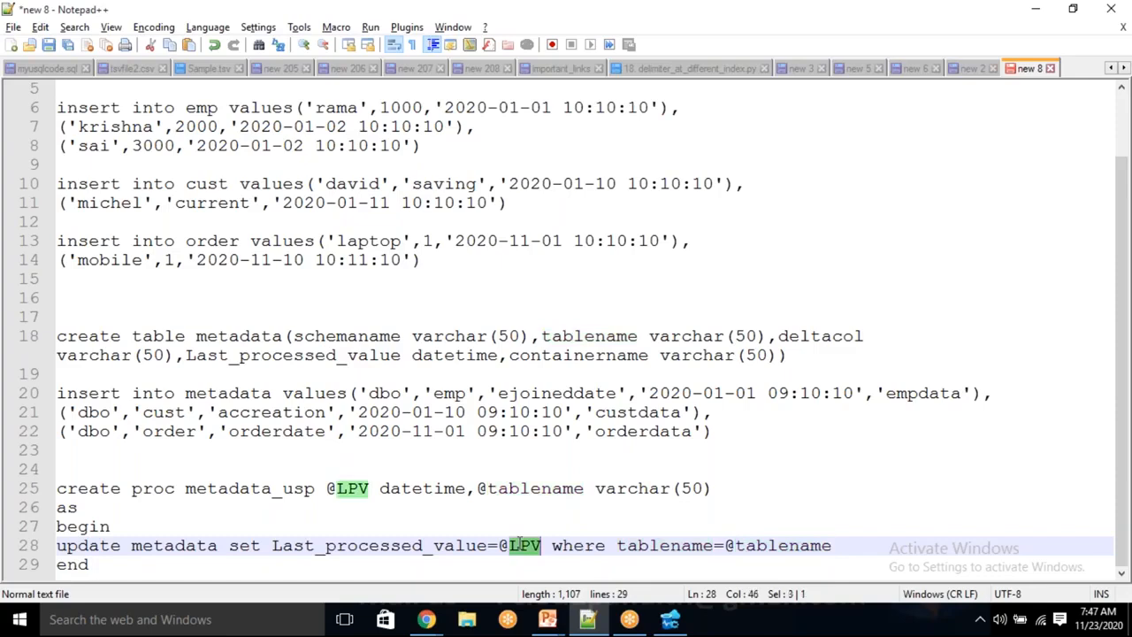
{"action": "left_click_drag", "start_coordinate": [119, 571], "coordinate": [57, 489]}
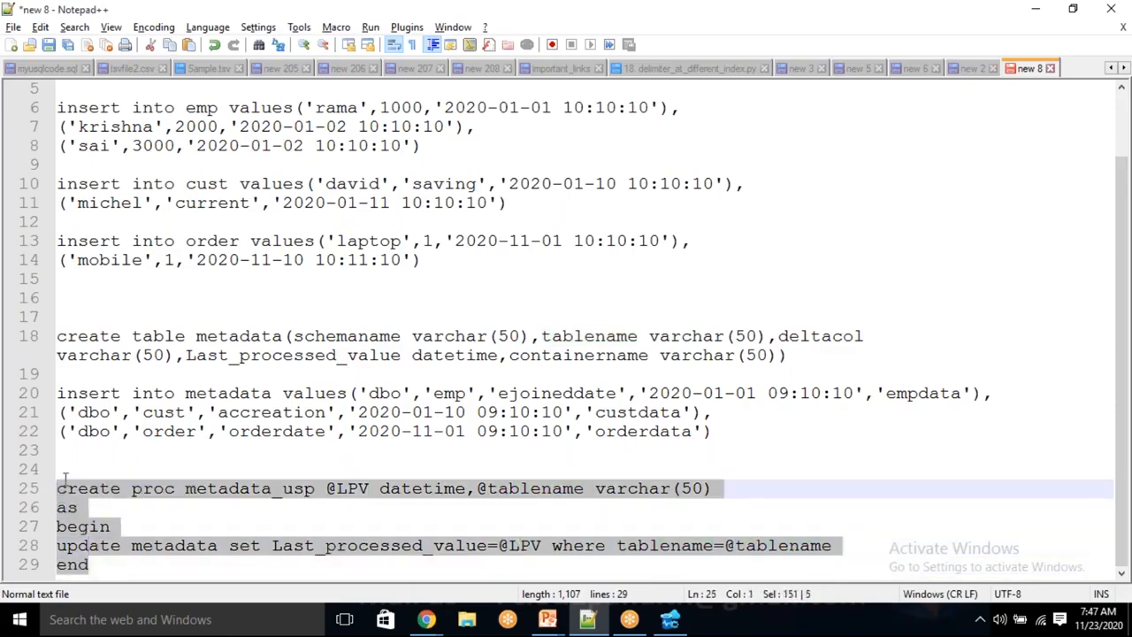
{"action": "left_click", "coordinate": [789, 26]}
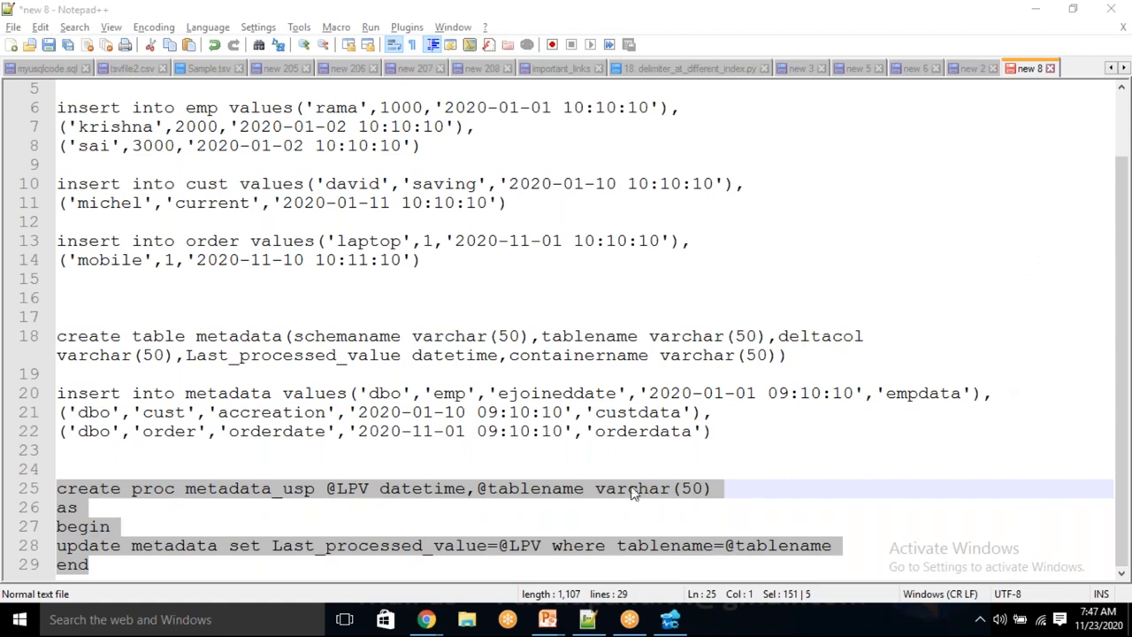
{"action": "left_click_drag", "start_coordinate": [732, 431], "coordinate": [136, 318]}
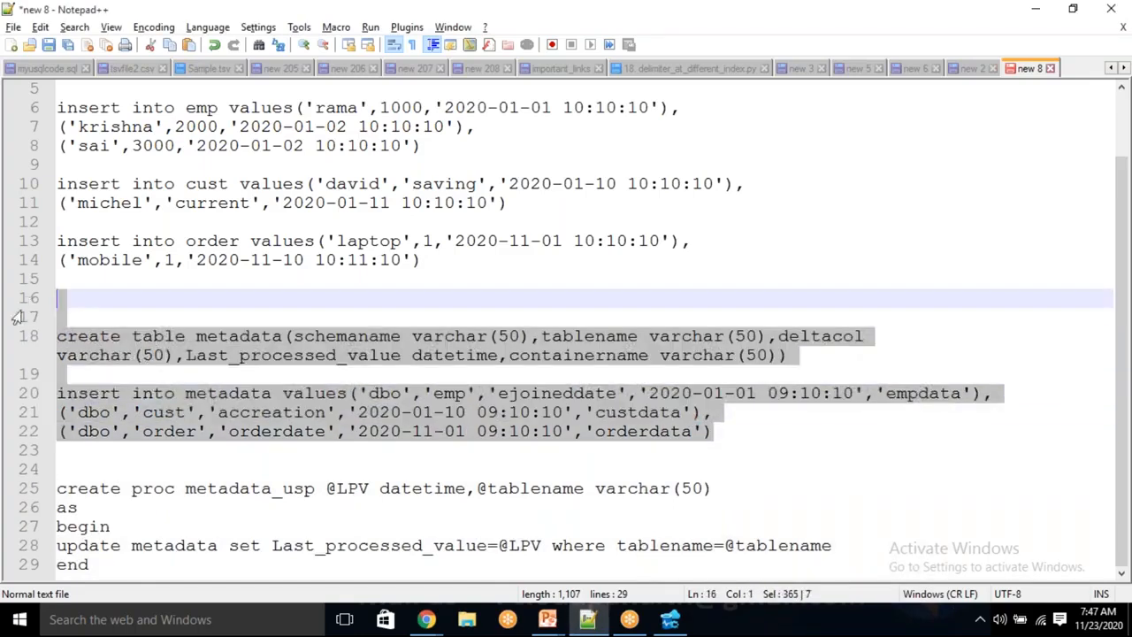
{"action": "left_click", "coordinate": [109, 316]}
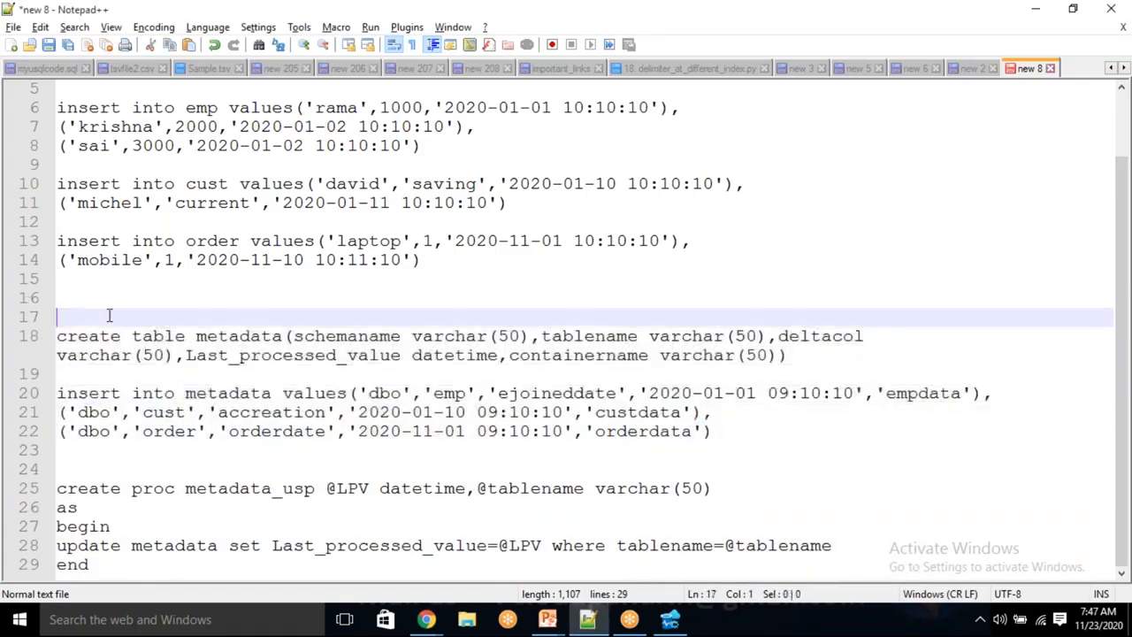
{"action": "left_click", "coordinate": [58, 337]}
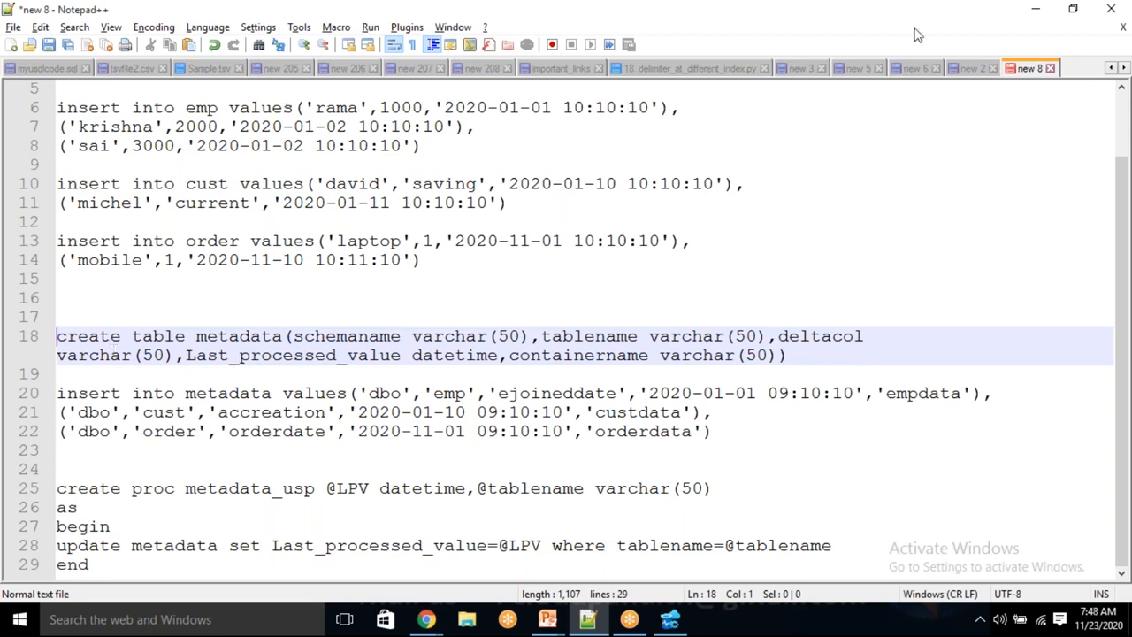
Switch to the Azure portal in Chrome and open the deployed SQL database resource
{"action": "mouse_move", "coordinate": [426, 620]}
{"action": "left_click", "coordinate": [513, 553]}
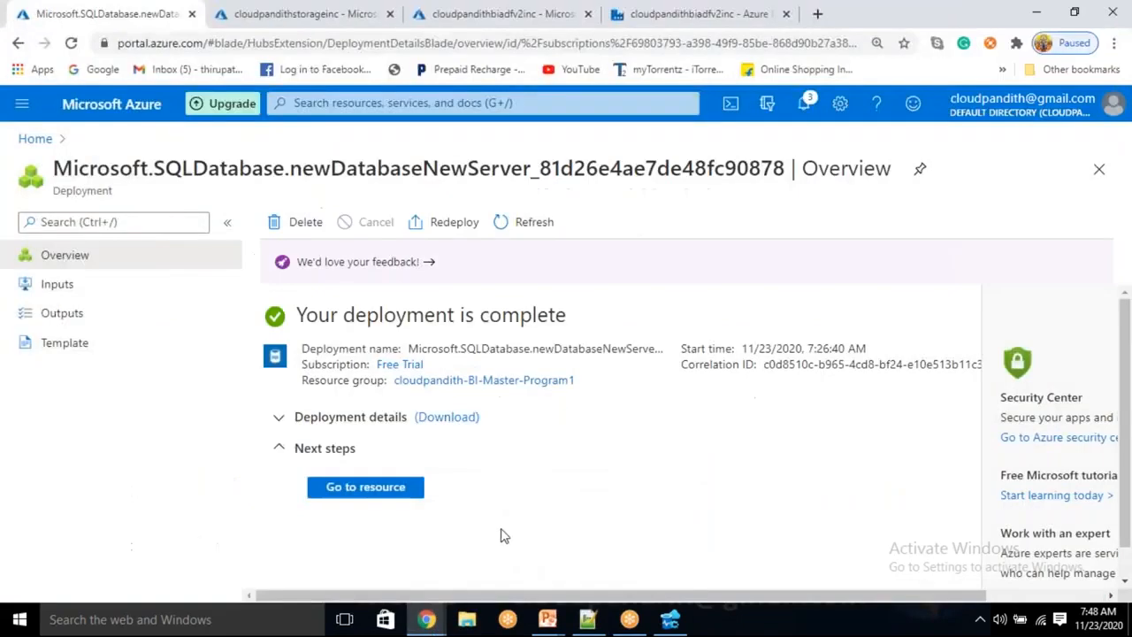
{"action": "left_click", "coordinate": [355, 494]}
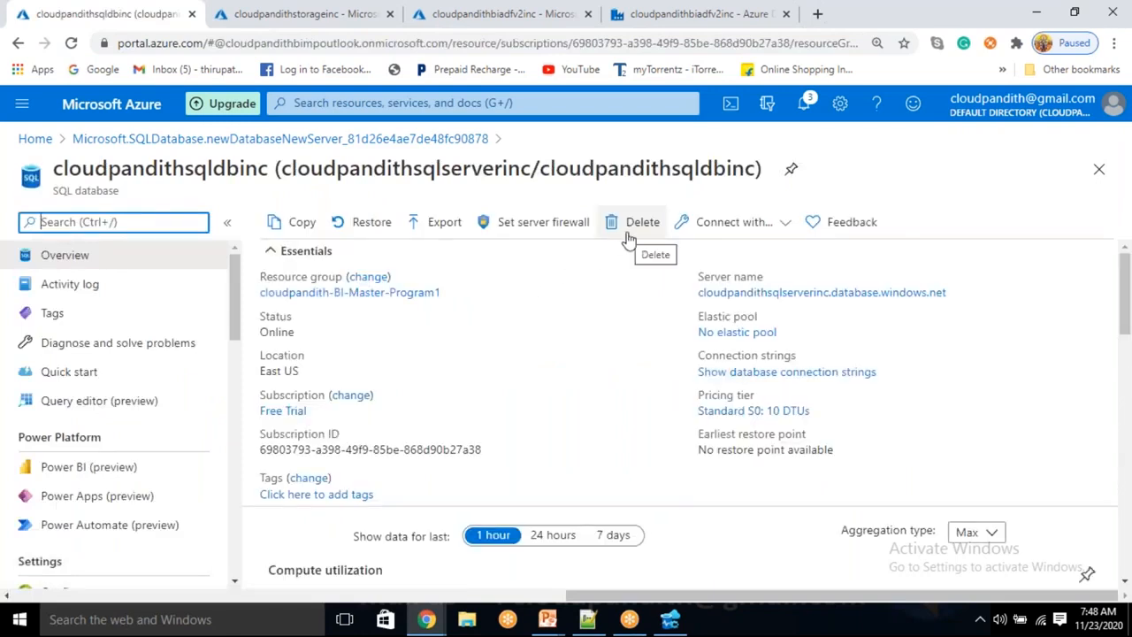
Add the client IP to the SQL server firewall, allow Azure services and resources to access the server, and save
{"action": "left_click", "coordinate": [517, 228]}
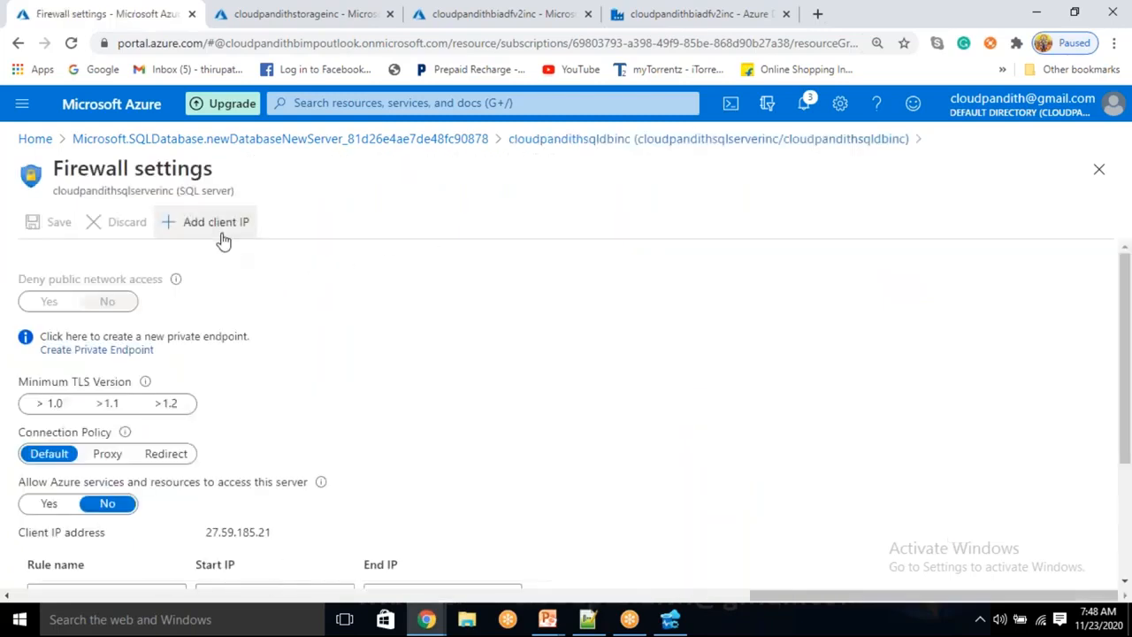
{"action": "left_click", "coordinate": [50, 506]}
{"action": "scroll", "coordinate": [300, 467], "scroll_direction": "down", "scroll_amount": 2}
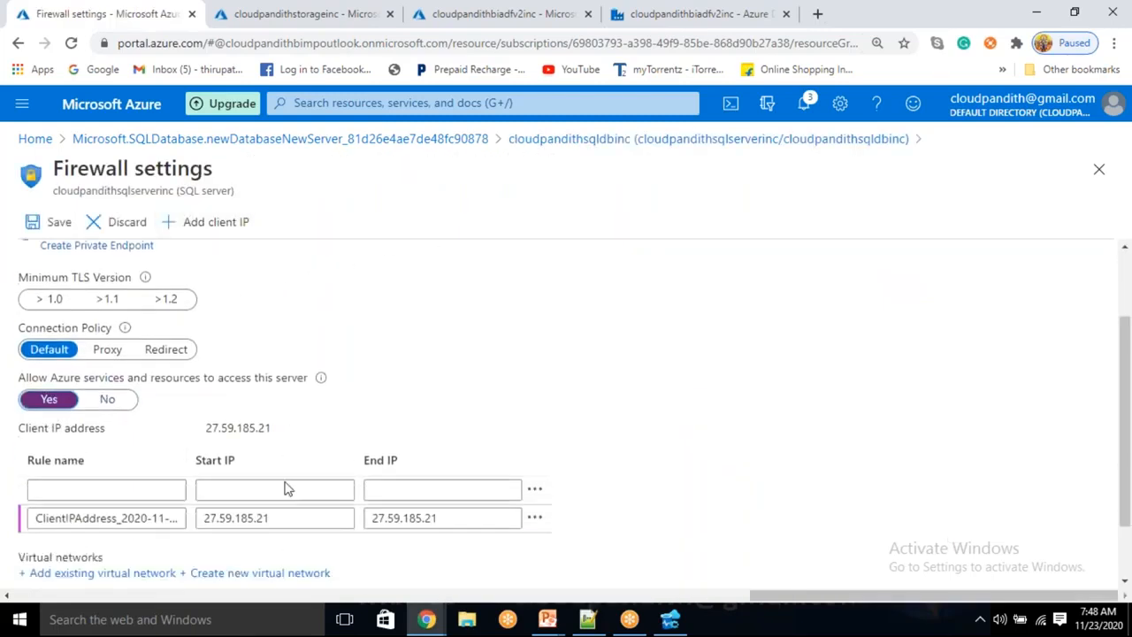
{"action": "left_click", "coordinate": [53, 220]}
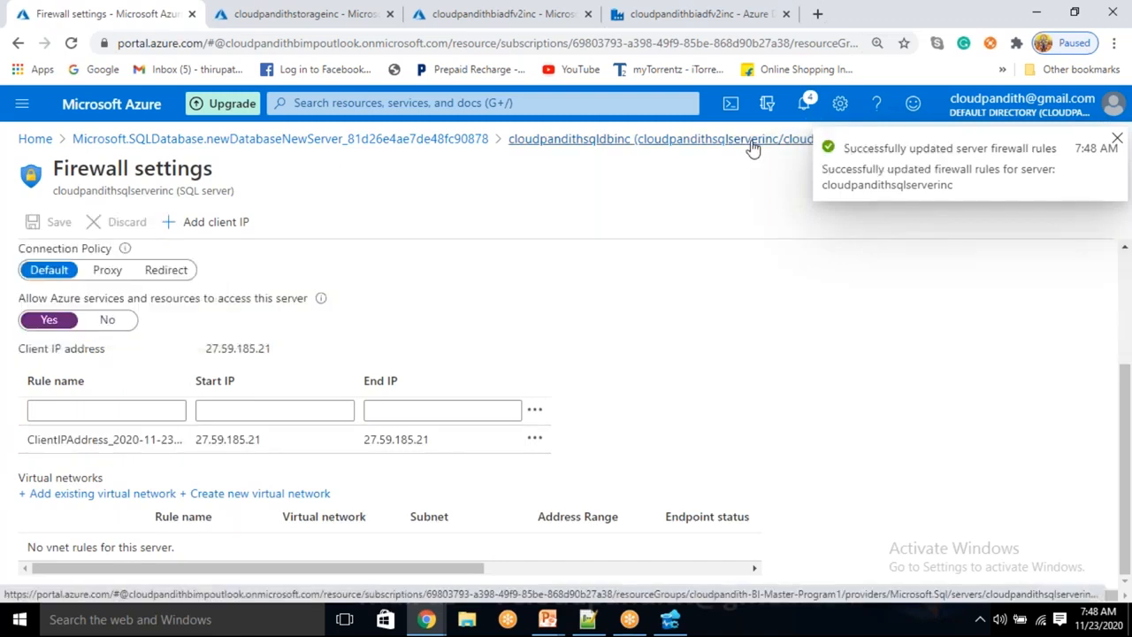
Copy the server name from the SQL database overview and enter it as the server of the new connection in Azure Data Studio
{"action": "left_click", "coordinate": [753, 148]}
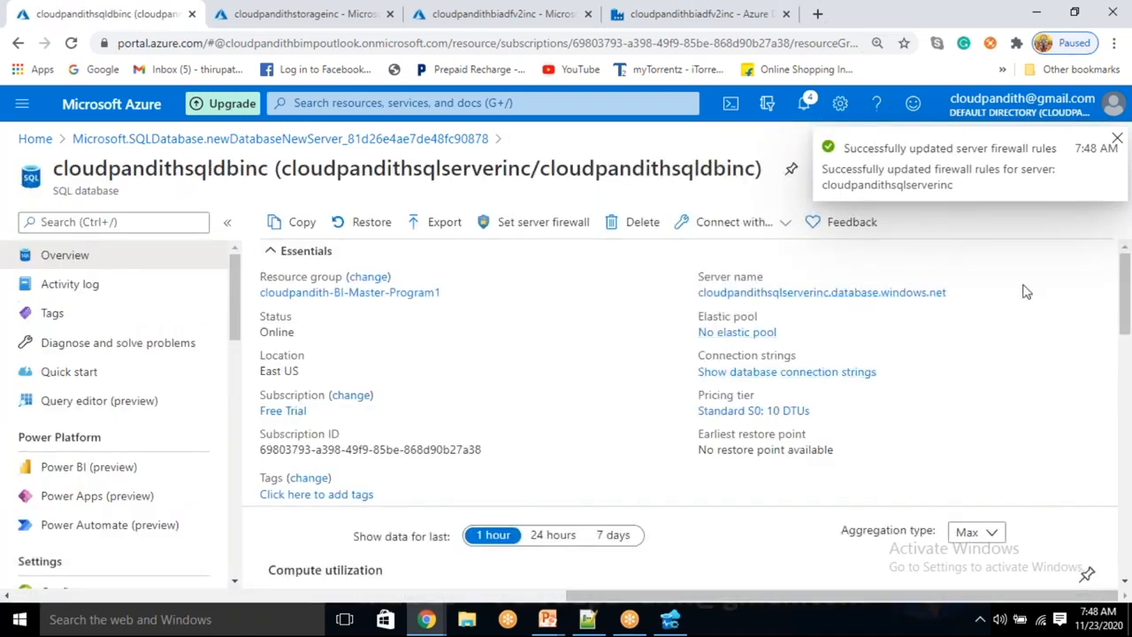
{"action": "left_click", "coordinate": [959, 296]}
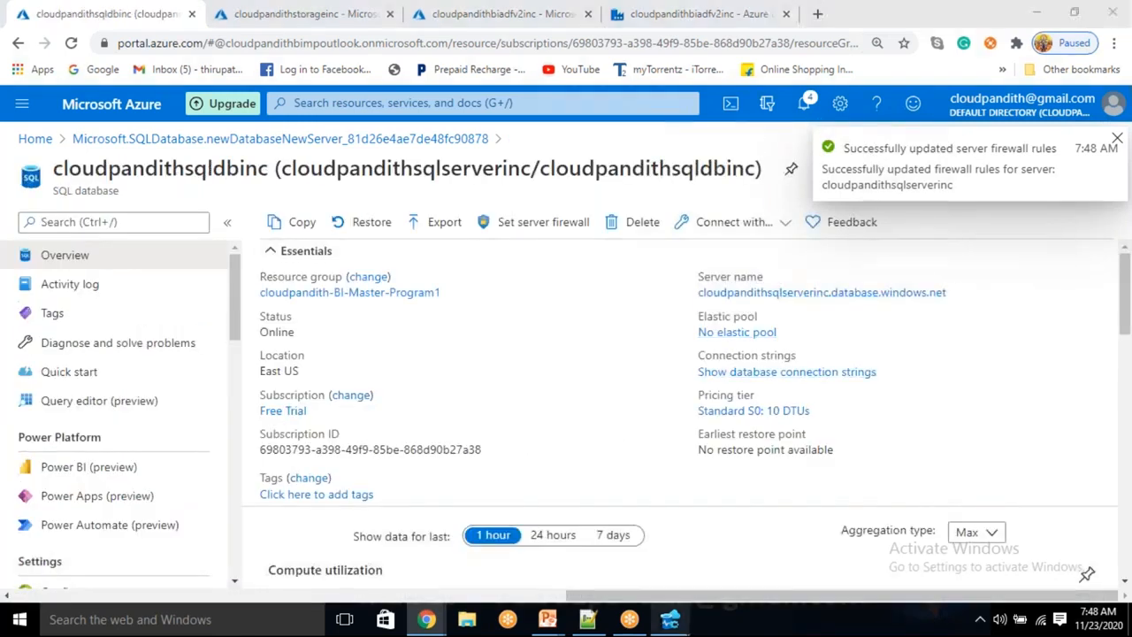
{"action": "key", "text": "alt+Tab"}
{"action": "left_click", "coordinate": [895, 318]}
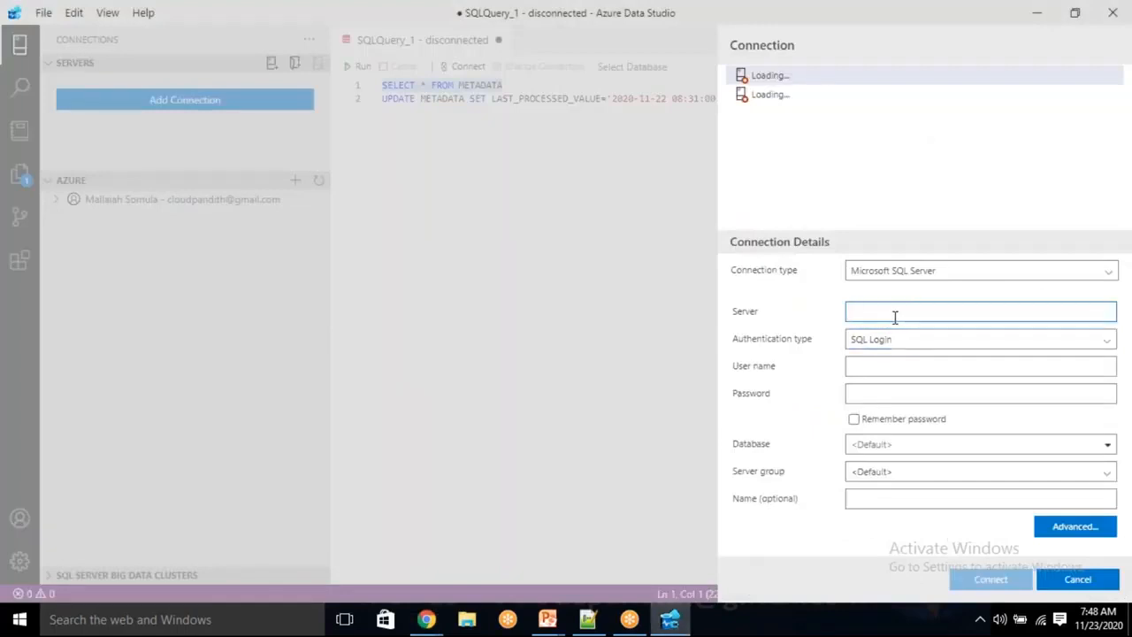
{"action": "key", "text": "ctrl+v"}
Enter the SQL login's user name and password, set the database to cloudpandithsqldbinc, and connect
{"action": "left_click", "coordinate": [869, 369]}
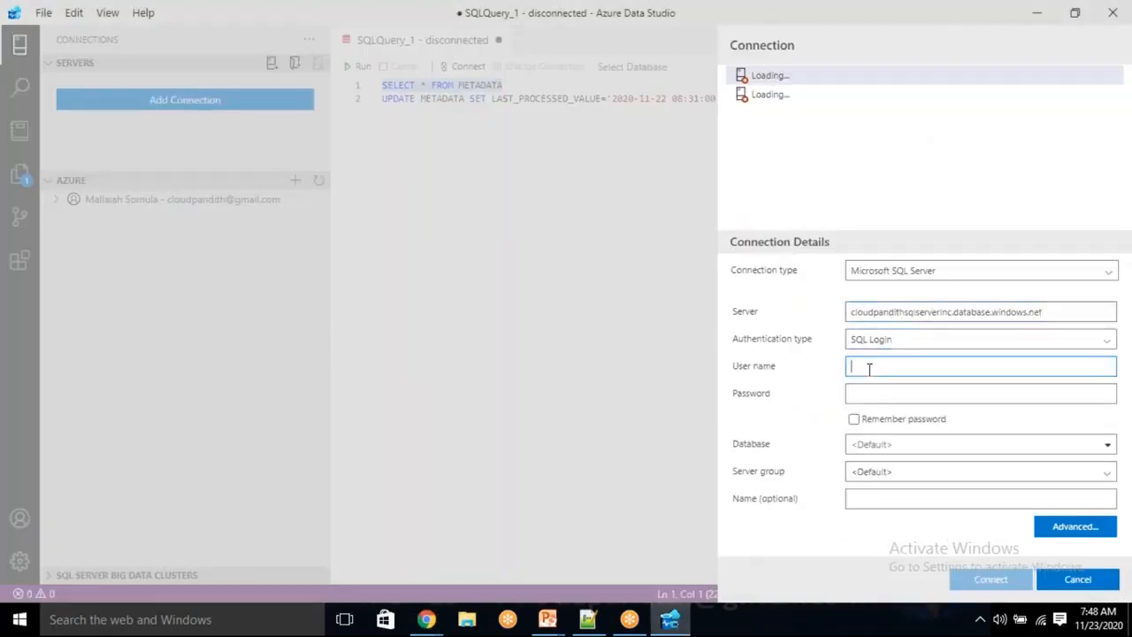
{"action": "type", "text": "mallaiah"}
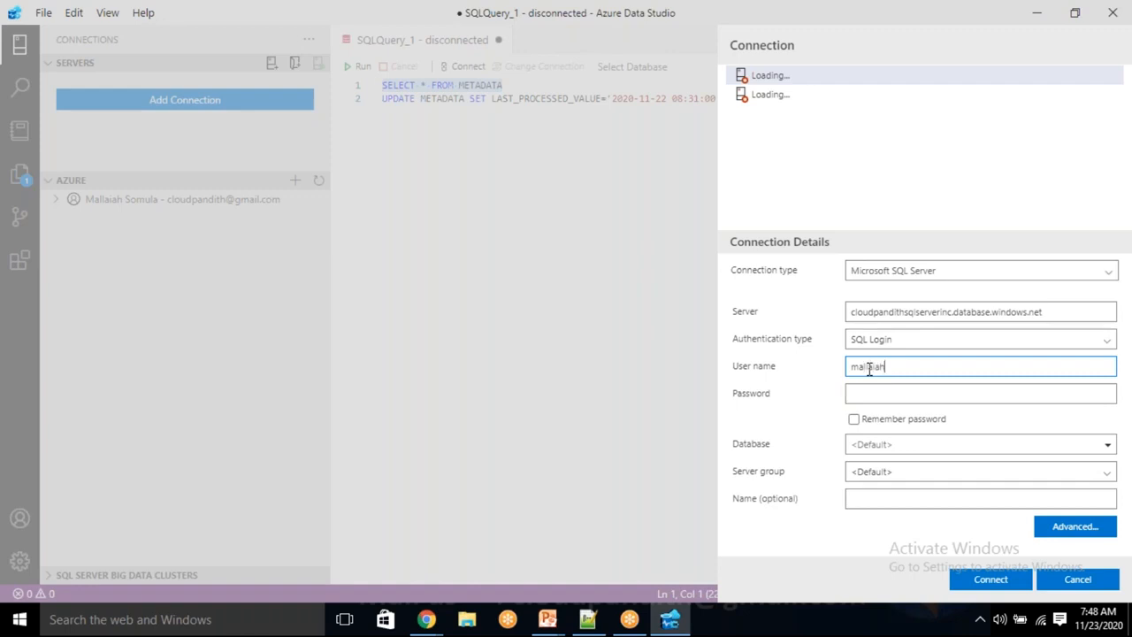
{"action": "key", "text": "Tab"}
{"action": "type", "text": "**"}
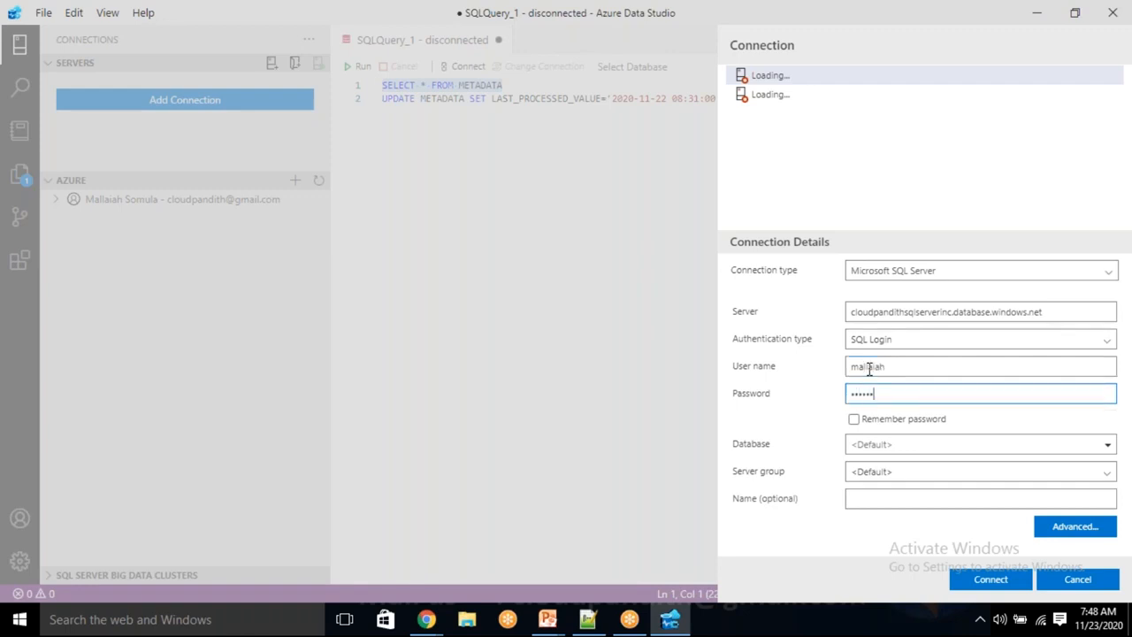
{"action": "type", "text": "**"}
{"action": "key", "text": "Tab"}
{"action": "key", "text": "Tab"}
{"action": "type", "text": "cloudpandithsqld"}
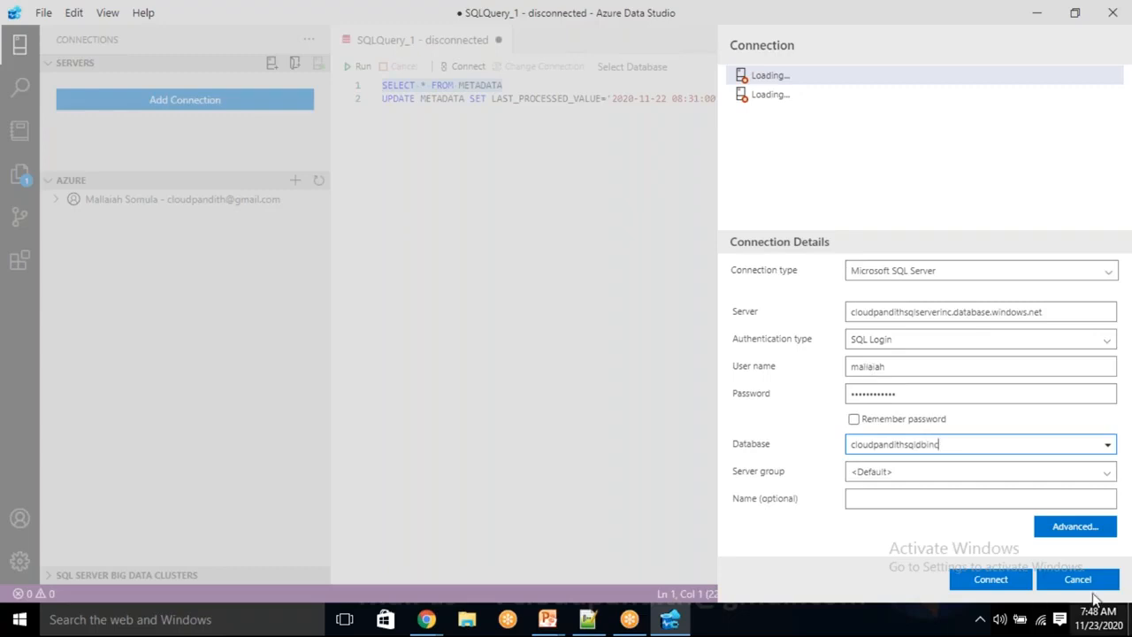
{"action": "left_click", "coordinate": [1017, 582]}
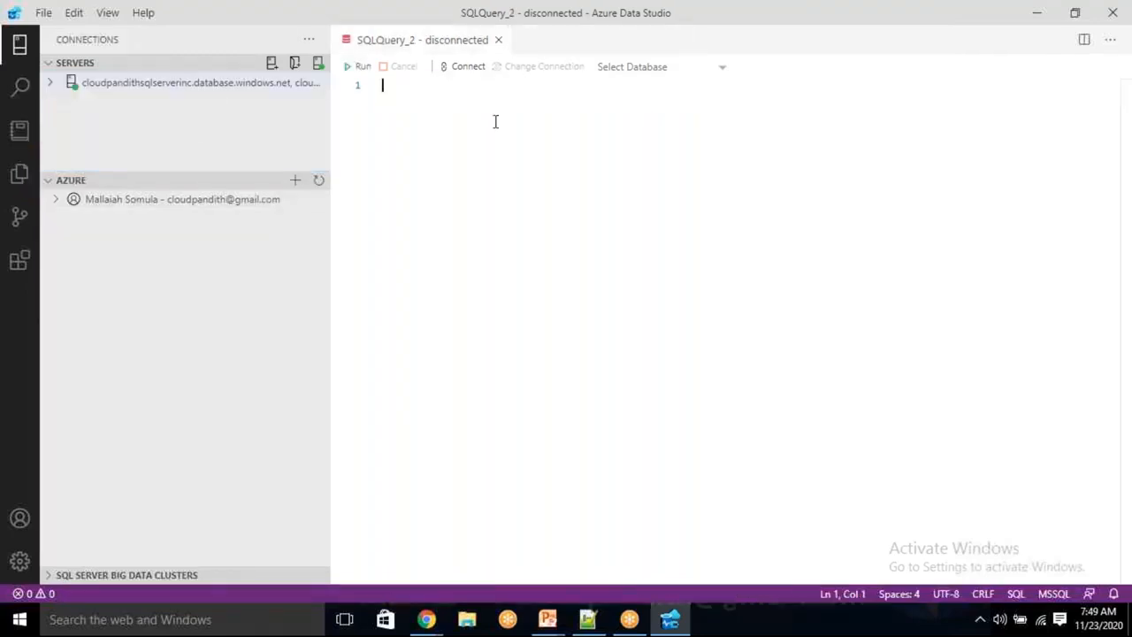
Open the connected database's dashboard and refresh the server connection to load its object folders
{"action": "left_click", "coordinate": [52, 84]}
{"action": "left_click", "coordinate": [53, 86]}
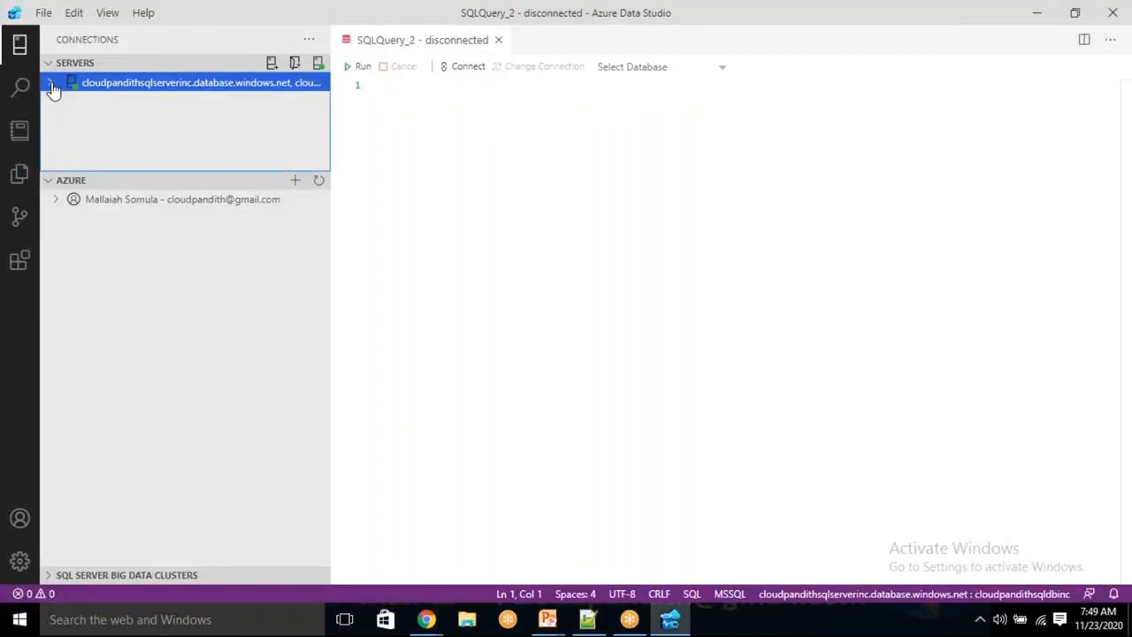
{"action": "left_click", "coordinate": [53, 86]}
{"action": "left_click", "coordinate": [53, 86]}
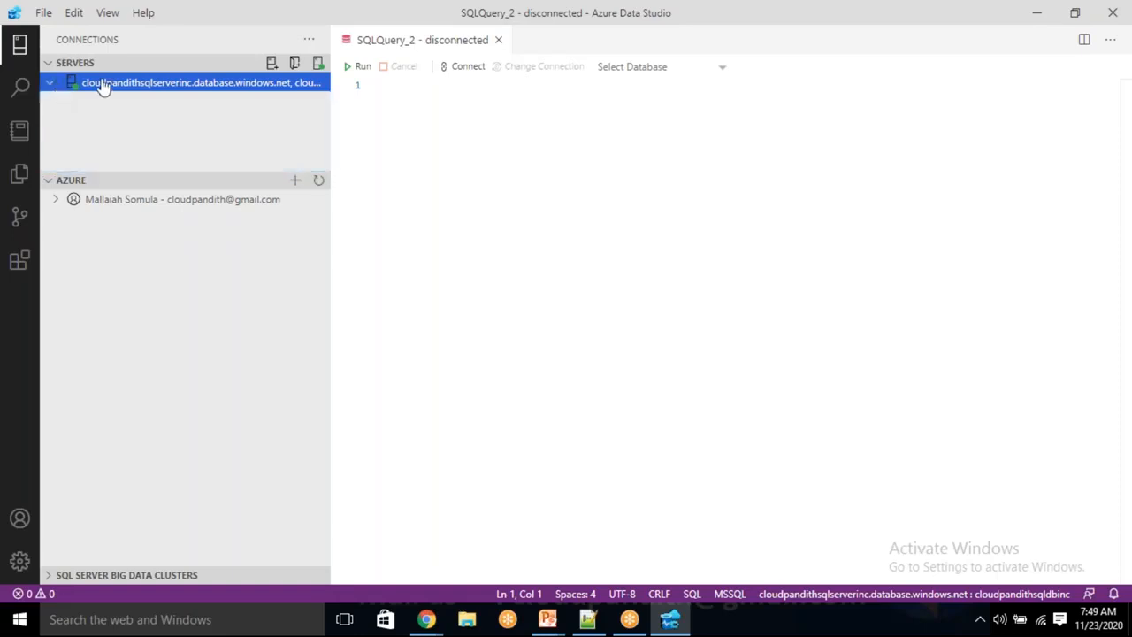
{"action": "double_click", "coordinate": [102, 85]}
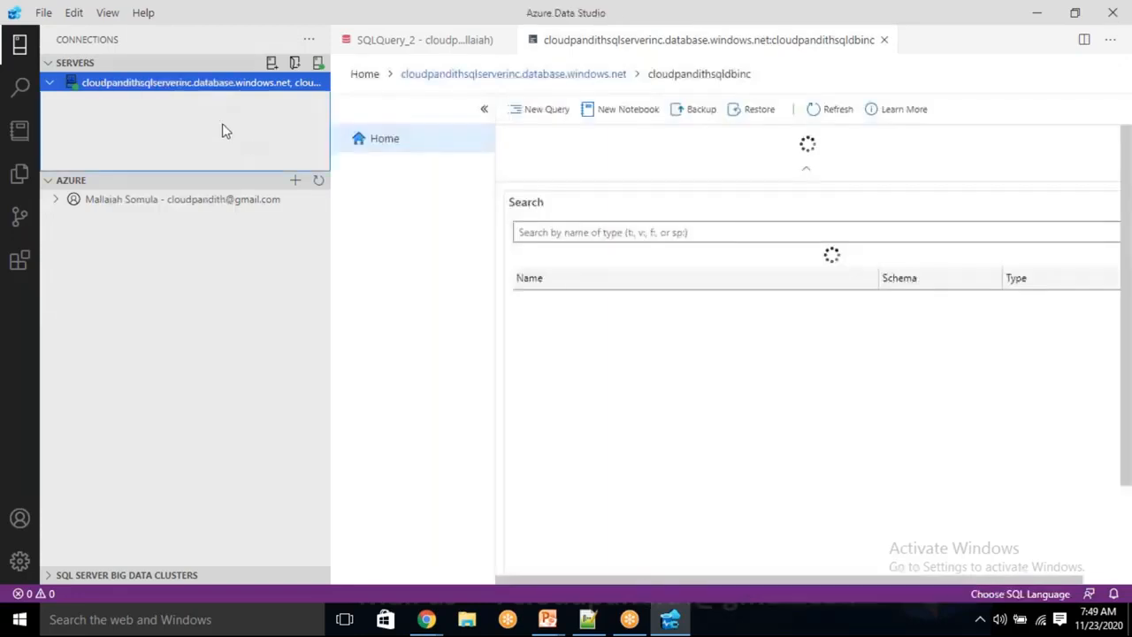
{"action": "right_click", "coordinate": [181, 84]}
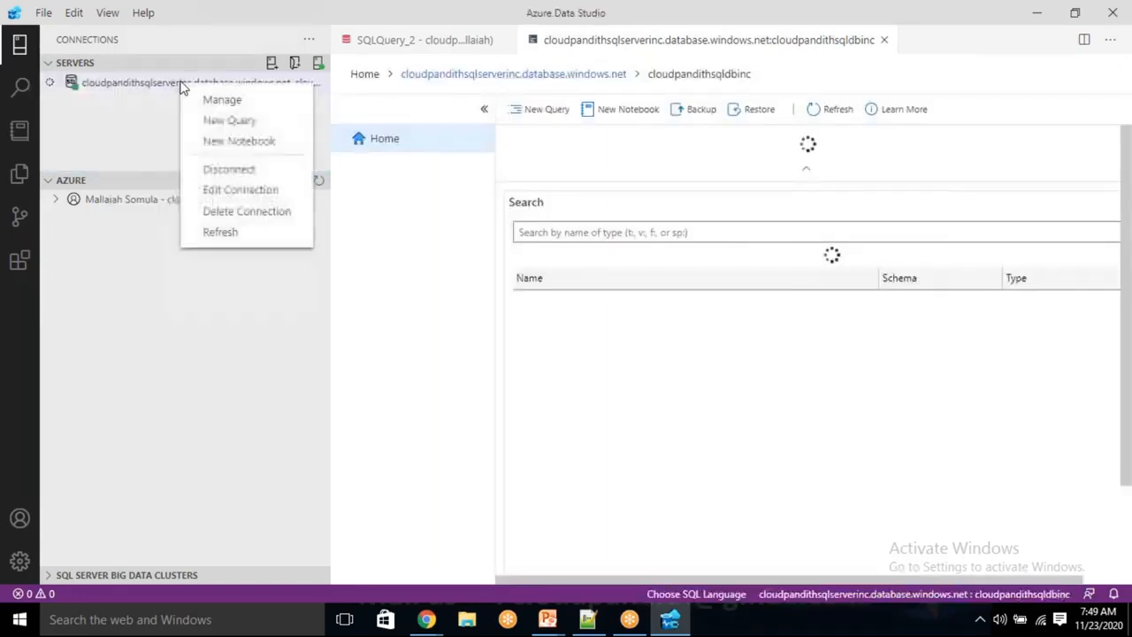
{"action": "left_click", "coordinate": [221, 232]}
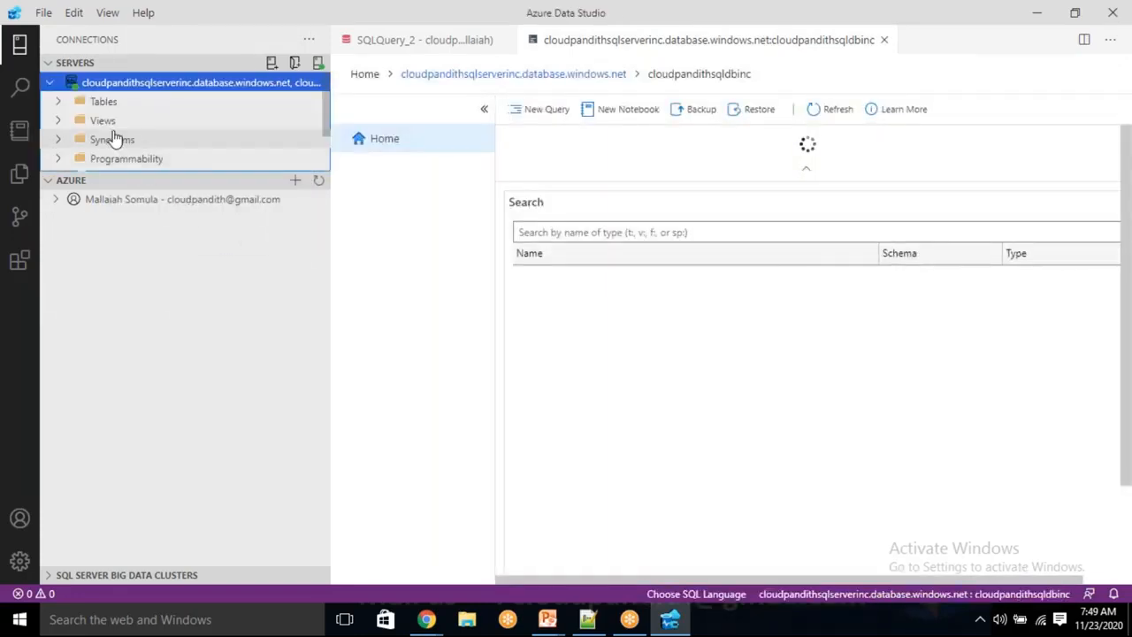
Enlarge the server tree and examine the database's Tables and Stored Procedures folders
{"action": "left_click", "coordinate": [58, 103]}
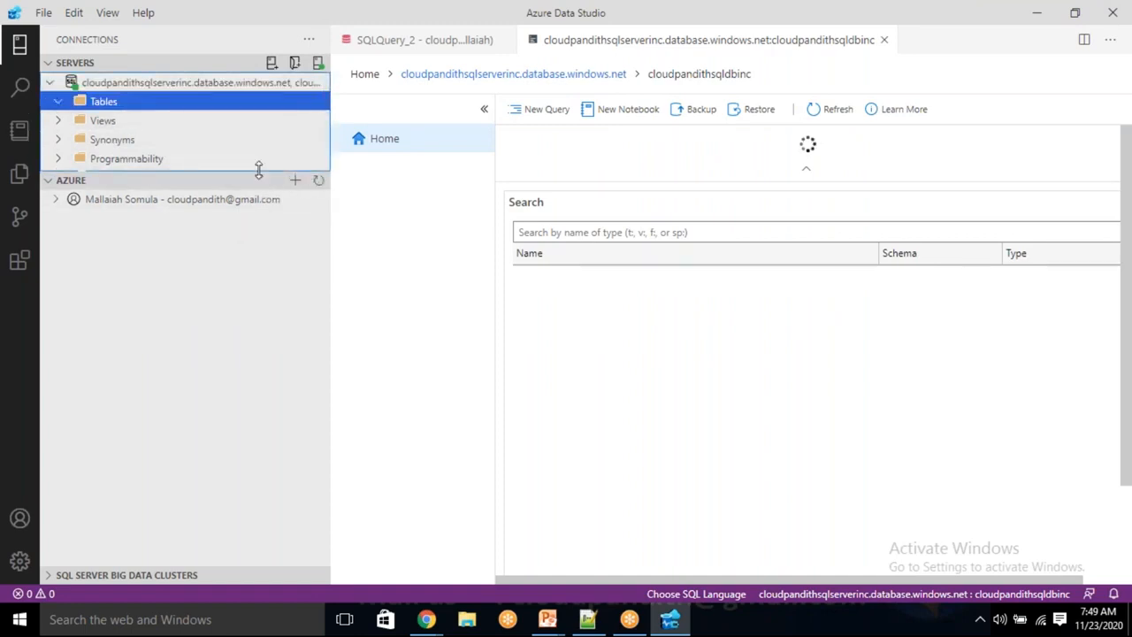
{"action": "left_click_drag", "start_coordinate": [251, 176], "coordinate": [208, 523]}
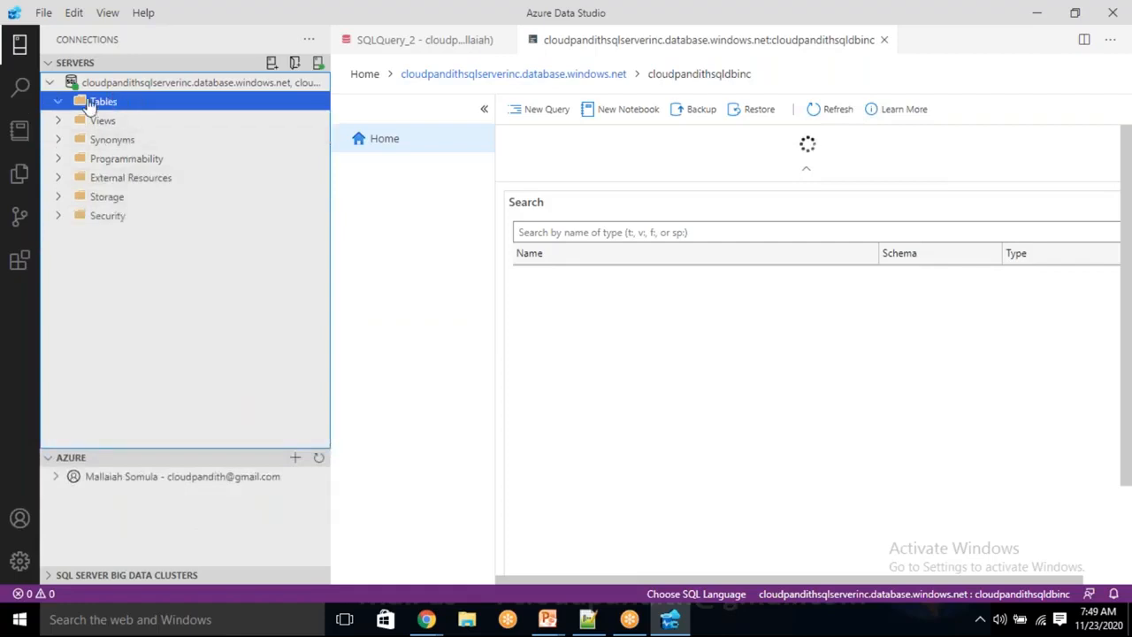
{"action": "left_click", "coordinate": [59, 162]}
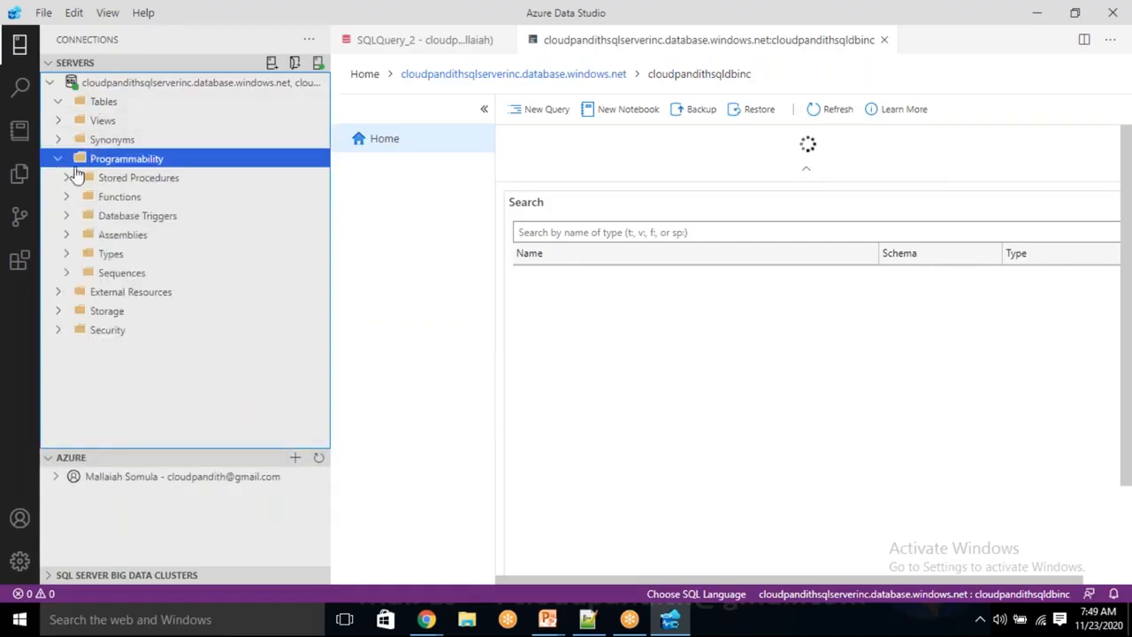
{"action": "left_click", "coordinate": [65, 181]}
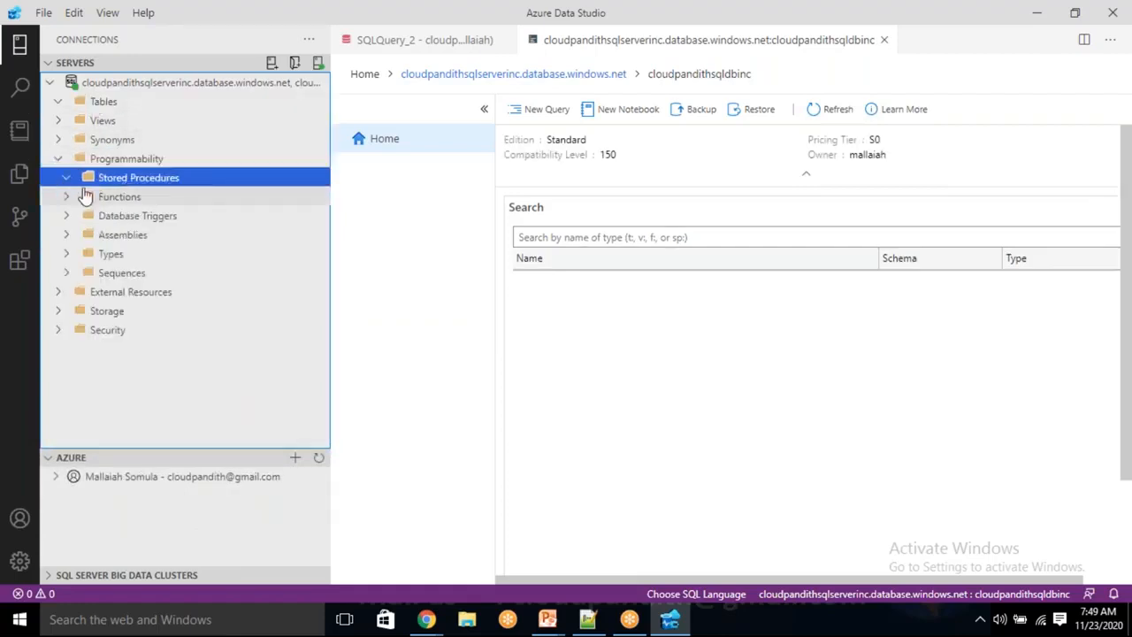
Collapse the server tree and create a new query on the cloudpandithsqlserverinc connection
{"action": "left_click", "coordinate": [132, 84]}
{"action": "right_click", "coordinate": [132, 85]}
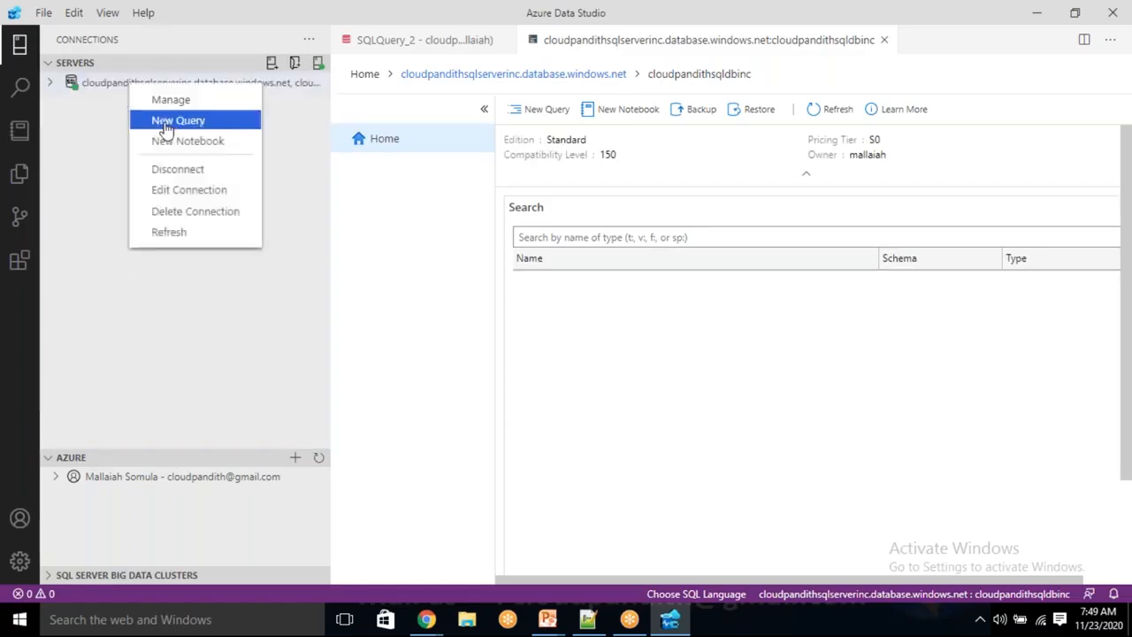
{"action": "left_click", "coordinate": [162, 122]}
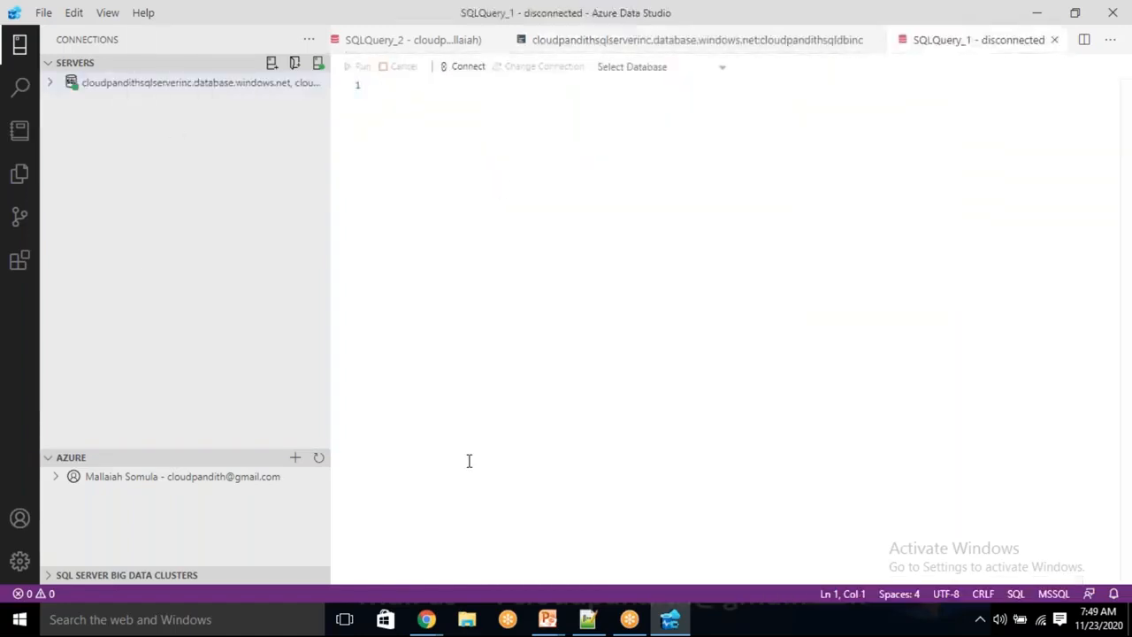
Copy the three create table statements for emp, cust and order from Notepad++ into the Azure Data Studio query and run them
{"action": "left_click", "coordinate": [587, 619]}
{"action": "scroll", "coordinate": [273, 225], "scroll_direction": "up", "scroll_amount": 2}
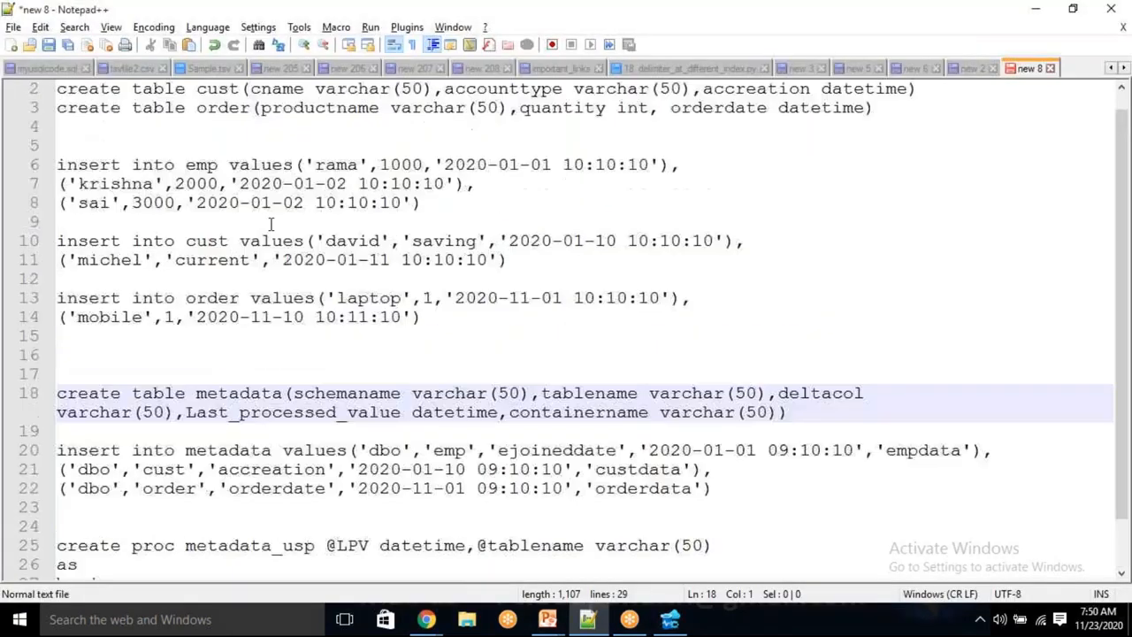
{"action": "left_click_drag", "start_coordinate": [903, 133], "coordinate": [8, 88]}
{"action": "key", "text": "ctrl+c"}
{"action": "key", "text": "alt+Tab"}
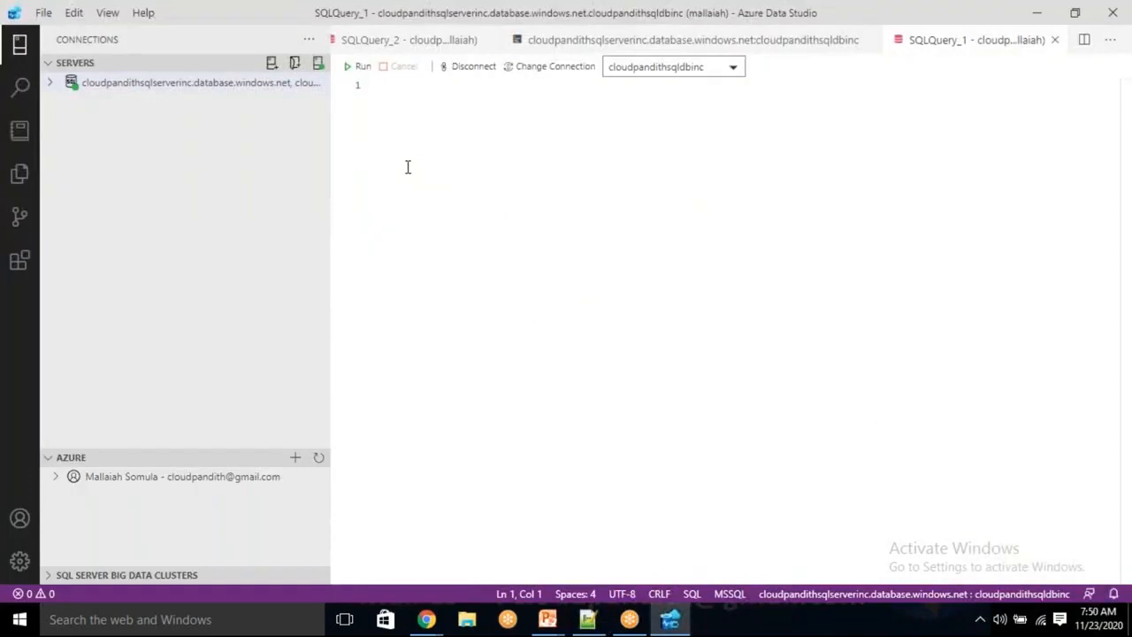
{"action": "key", "text": "ctrl+v"}
{"action": "left_click", "coordinate": [363, 70]}
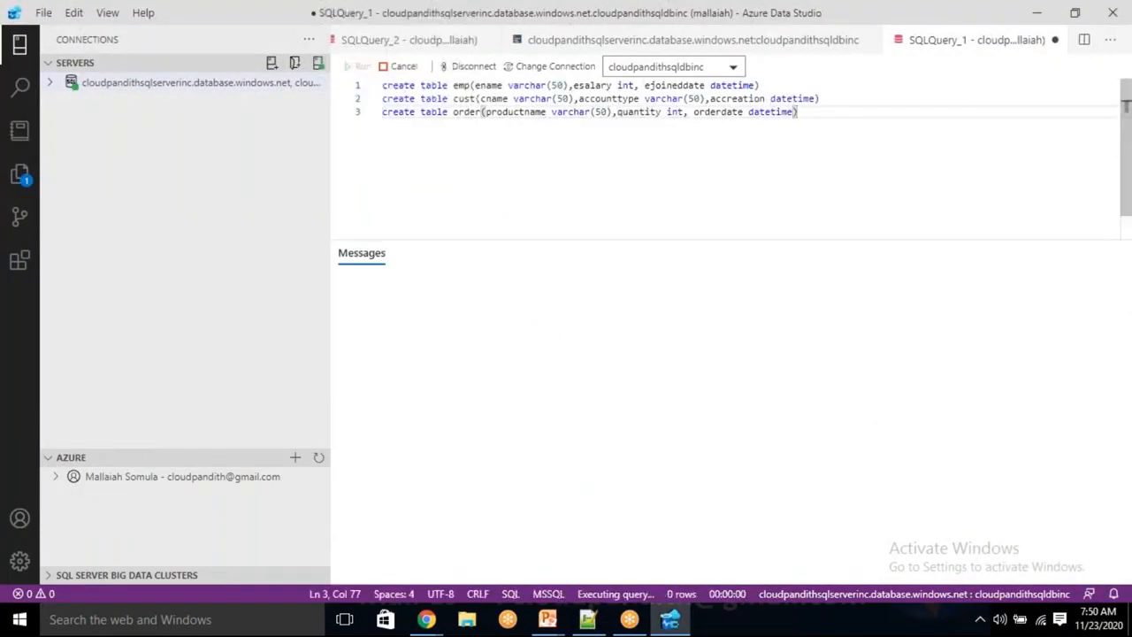
Select all three create table statements in the query and try running the selection
{"action": "left_click", "coordinate": [466, 112]}
{"action": "left_click", "coordinate": [530, 145]}
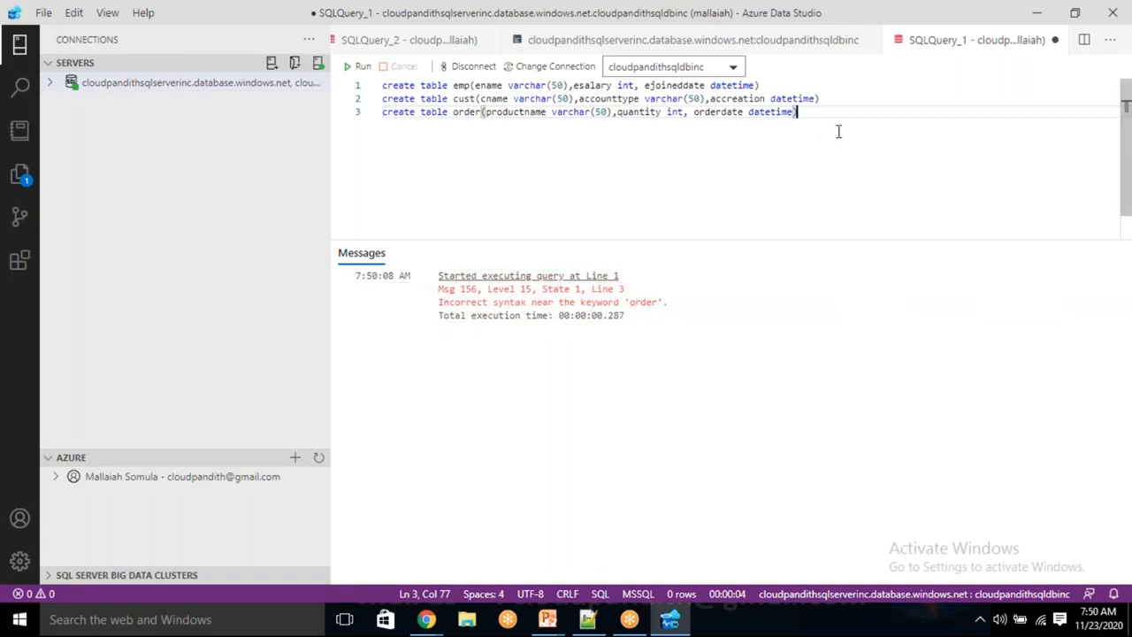
{"action": "left_click_drag", "start_coordinate": [798, 111], "coordinate": [382, 85]}
{"action": "left_click", "coordinate": [360, 68]}
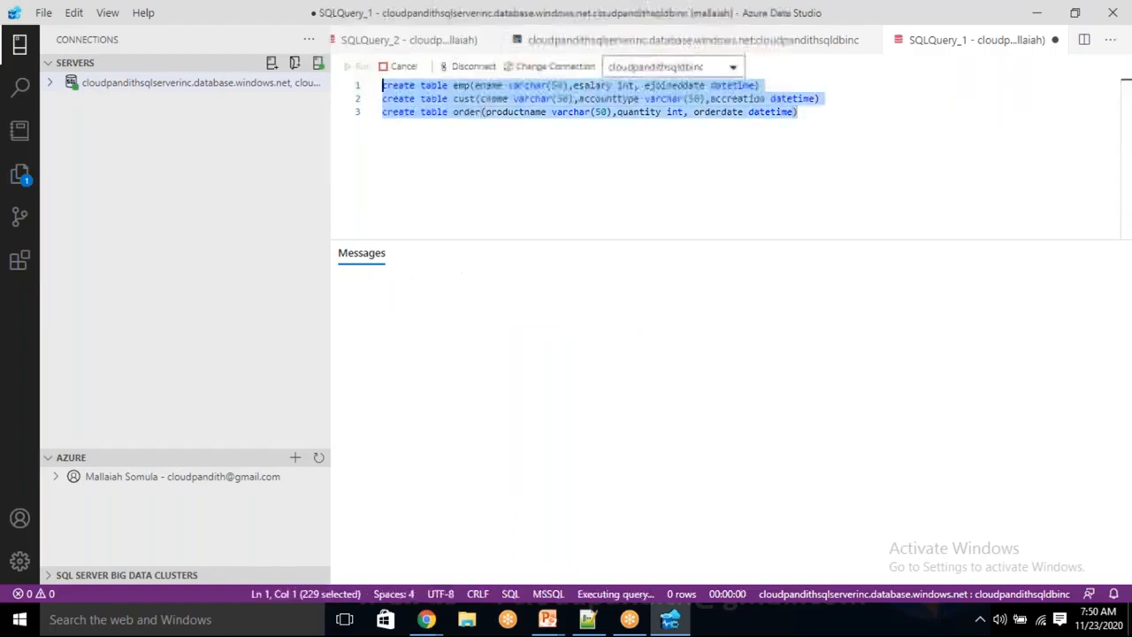
{"action": "left_click", "coordinate": [525, 165]}
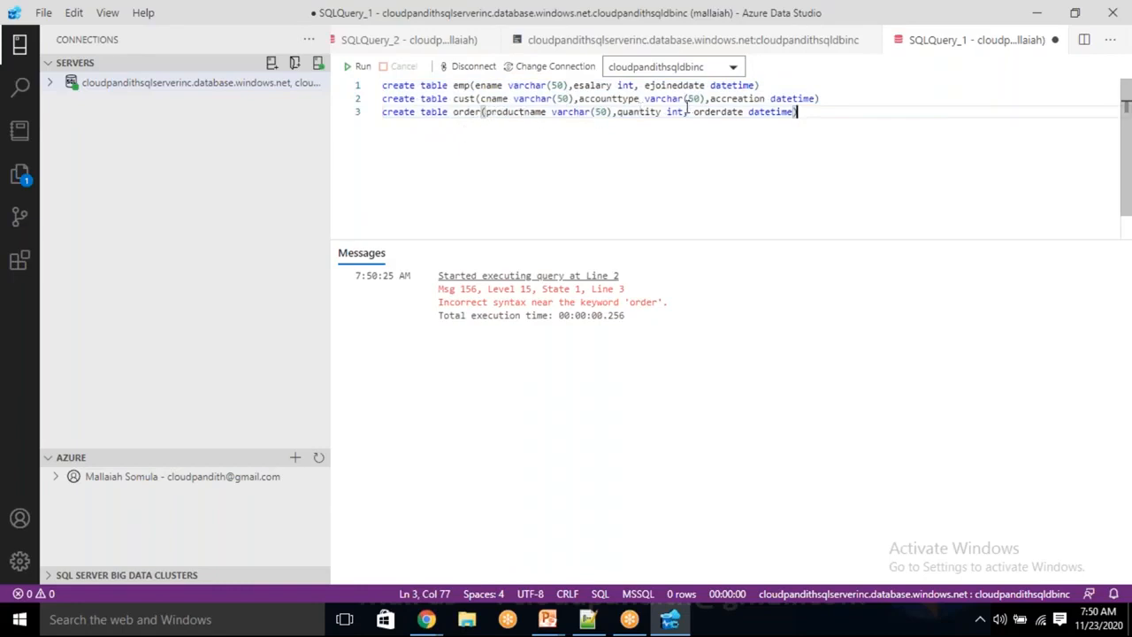
Add a semicolon after the emp and cust create table statements and run the query
{"action": "left_click", "coordinate": [773, 85]}
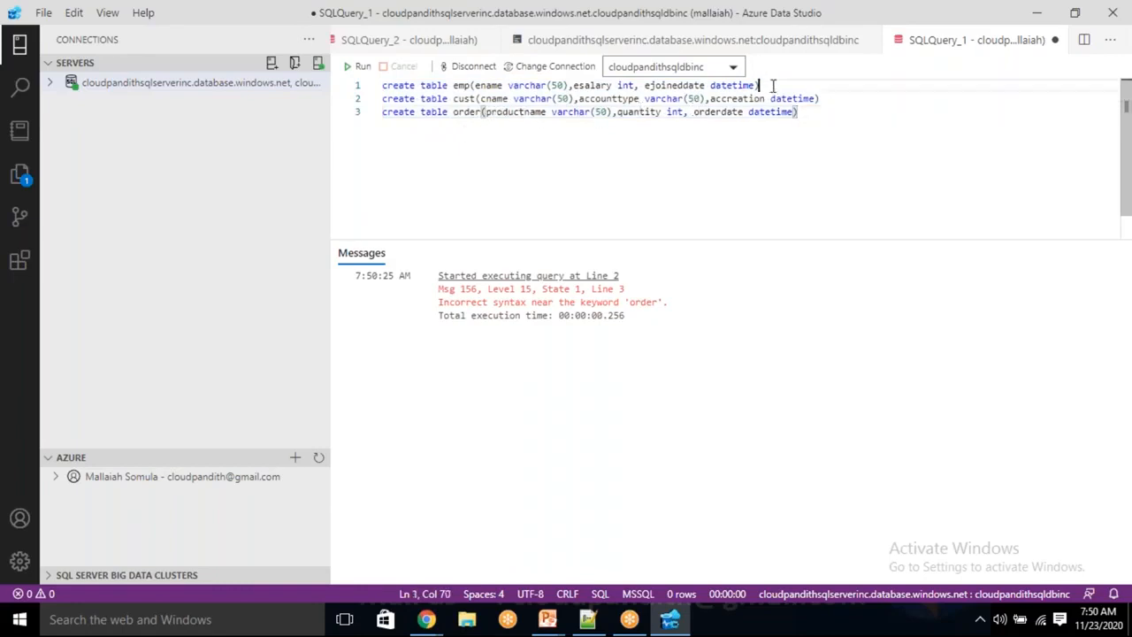
{"action": "type", "text": ";"}
{"action": "left_click", "coordinate": [831, 98]}
{"action": "type", "text": ";"}
{"action": "left_click", "coordinate": [359, 67]}
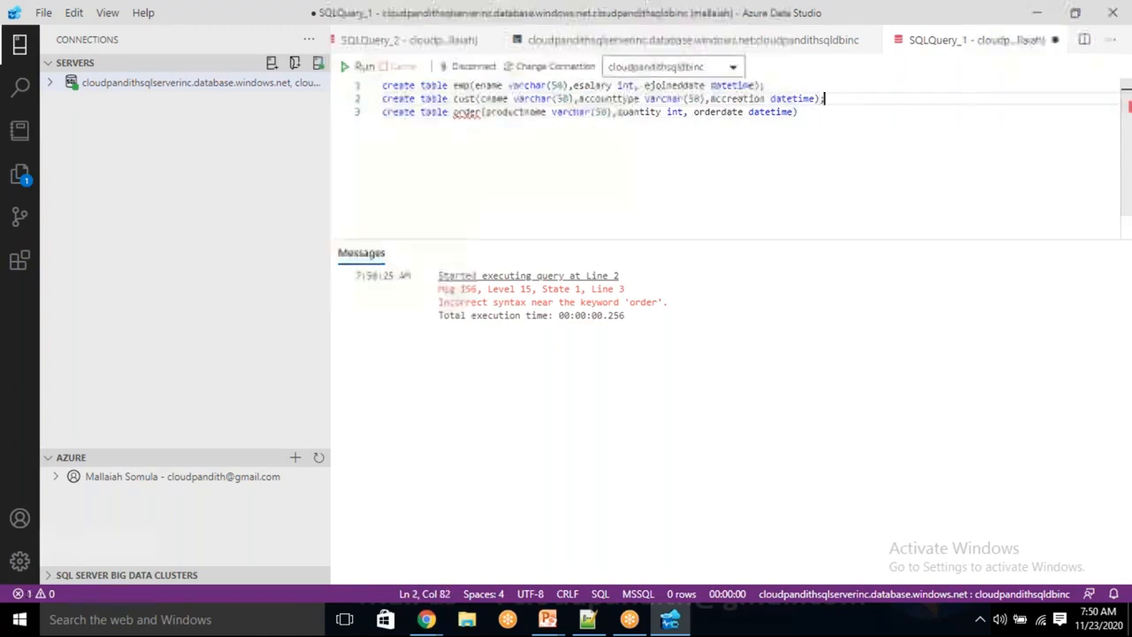
{"action": "left_click", "coordinate": [548, 174]}
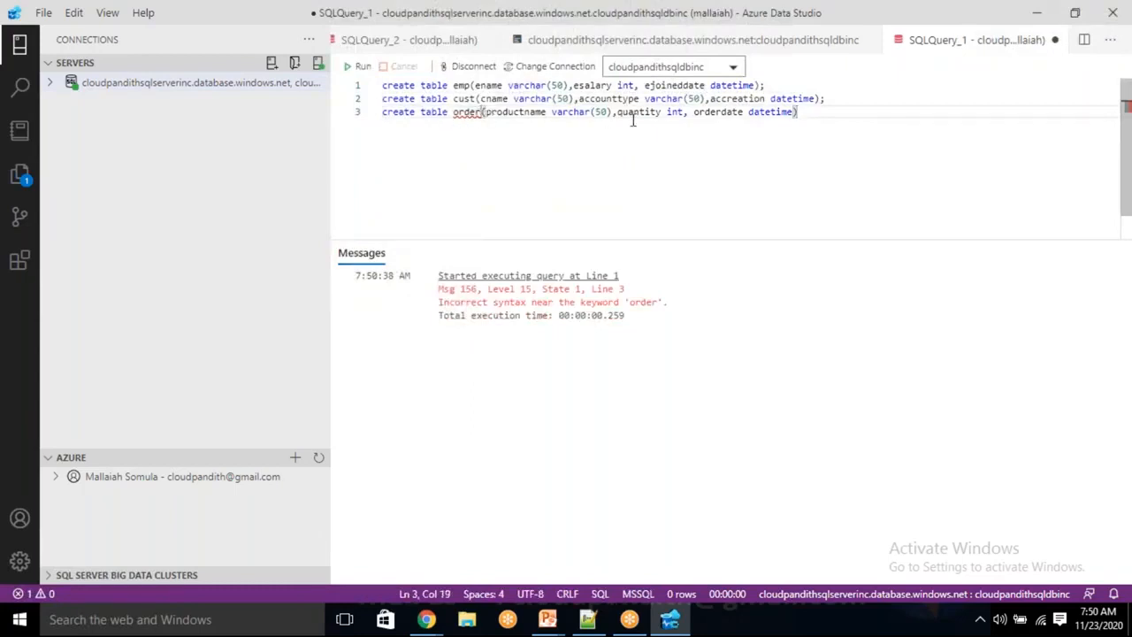
Retype the end of the table name order in the third statement and try running all three selected statements
{"action": "key", "text": "BackSpace"}
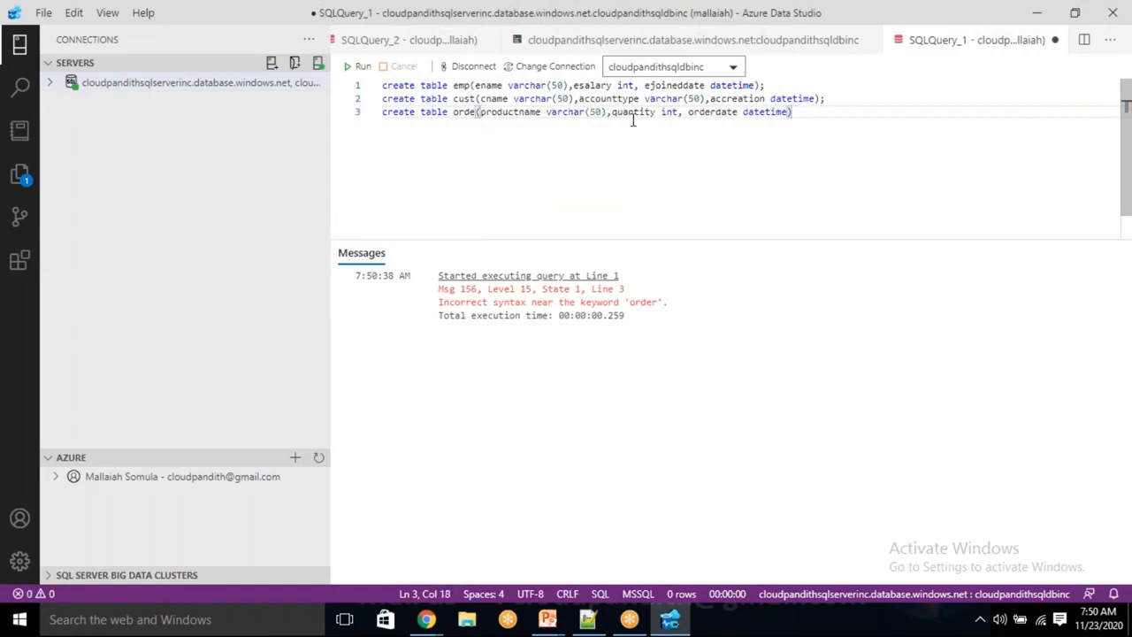
{"action": "key", "text": "BackSpace"}
{"action": "key", "text": "BackSpace"}
{"action": "type", "text": "er("}
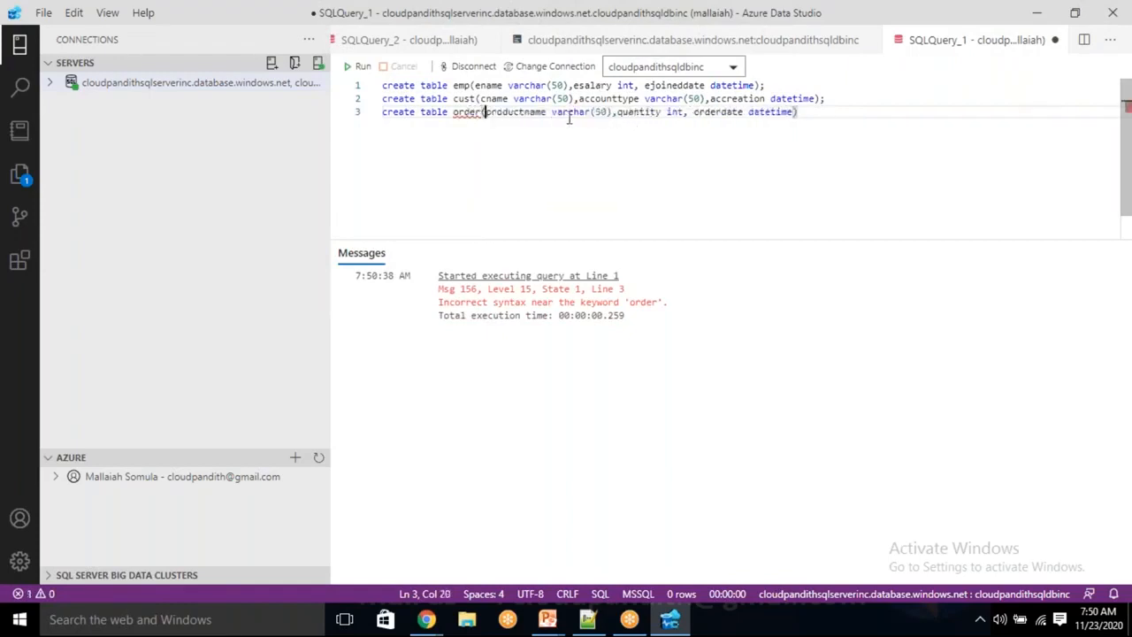
{"action": "left_click_drag", "start_coordinate": [842, 107], "coordinate": [361, 71]}
{"action": "left_click", "coordinate": [360, 67]}
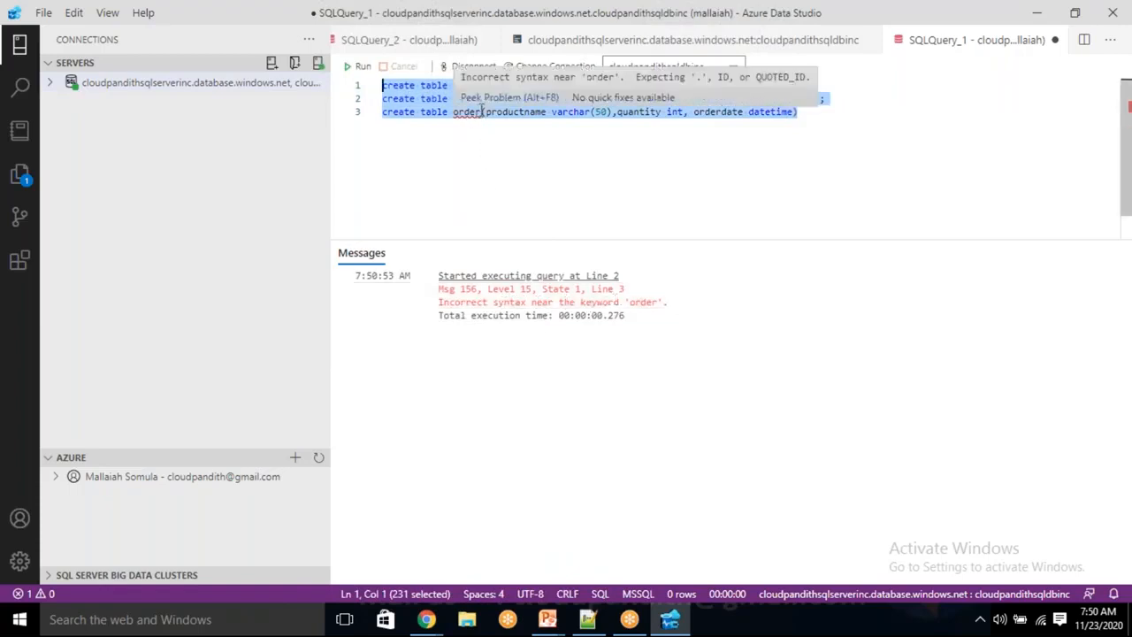
Rename the third table to orders in its create statement and run the query
{"action": "left_click", "coordinate": [480, 113]}
{"action": "type", "text": "s"}
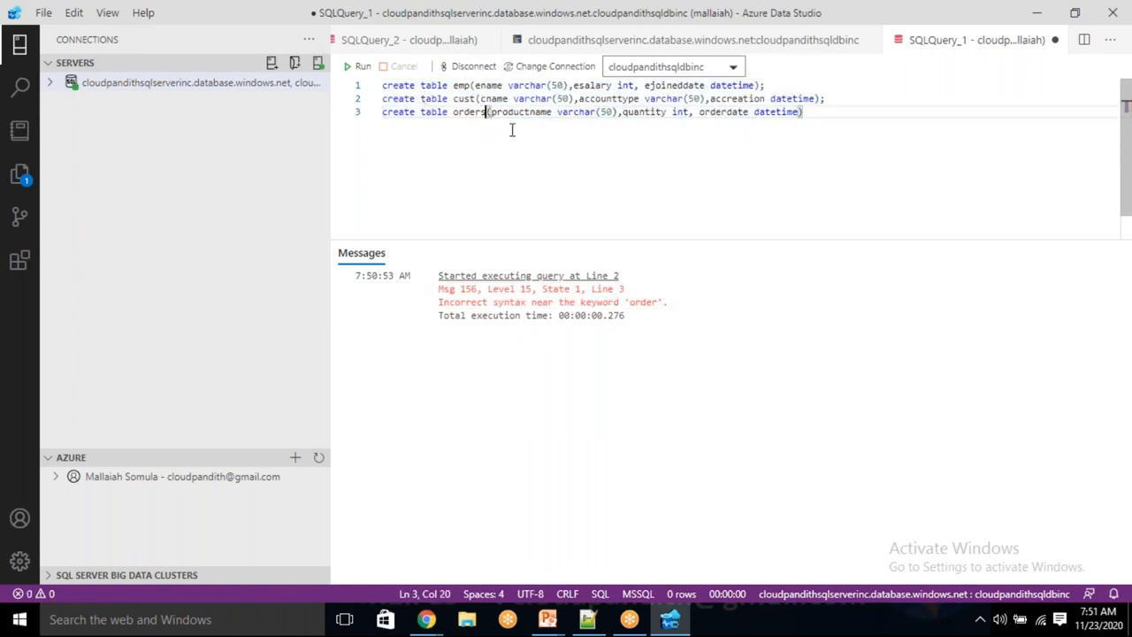
{"action": "left_click", "coordinate": [362, 69]}
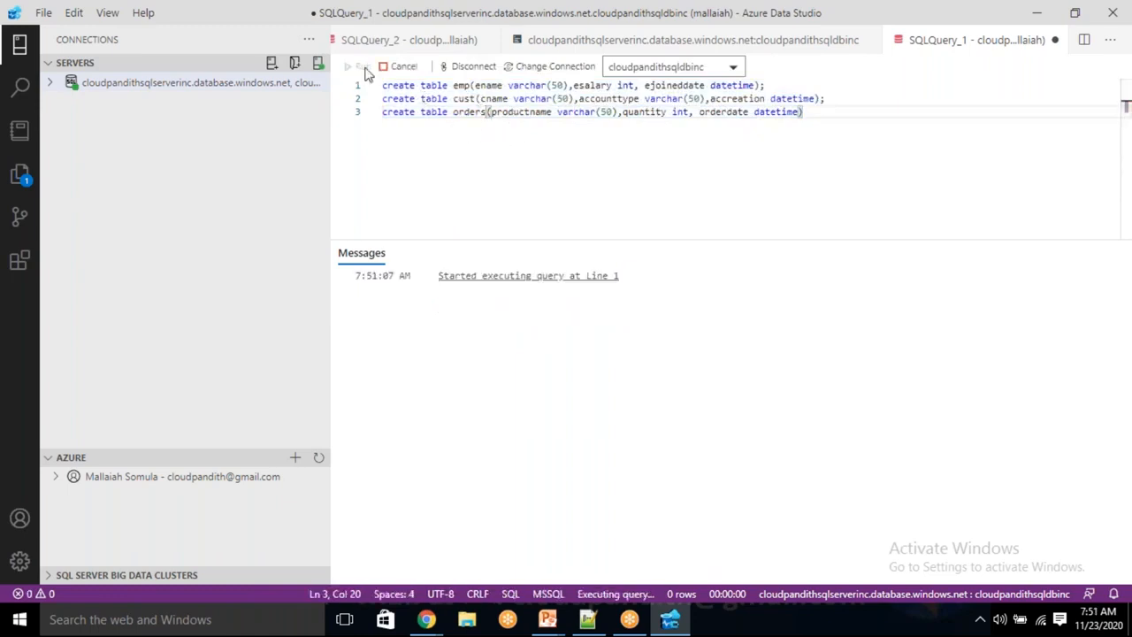
{"action": "left_click", "coordinate": [460, 156]}
Expand the server connection and its Tables folder to check the created tables
{"action": "left_click", "coordinate": [65, 85]}
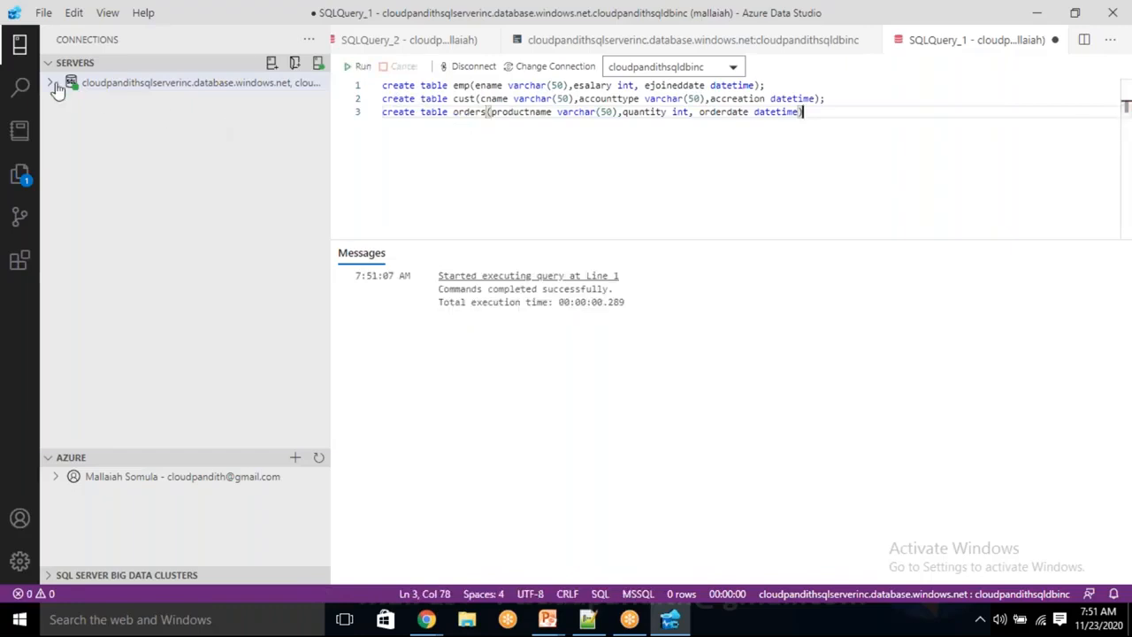
{"action": "left_click", "coordinate": [67, 102]}
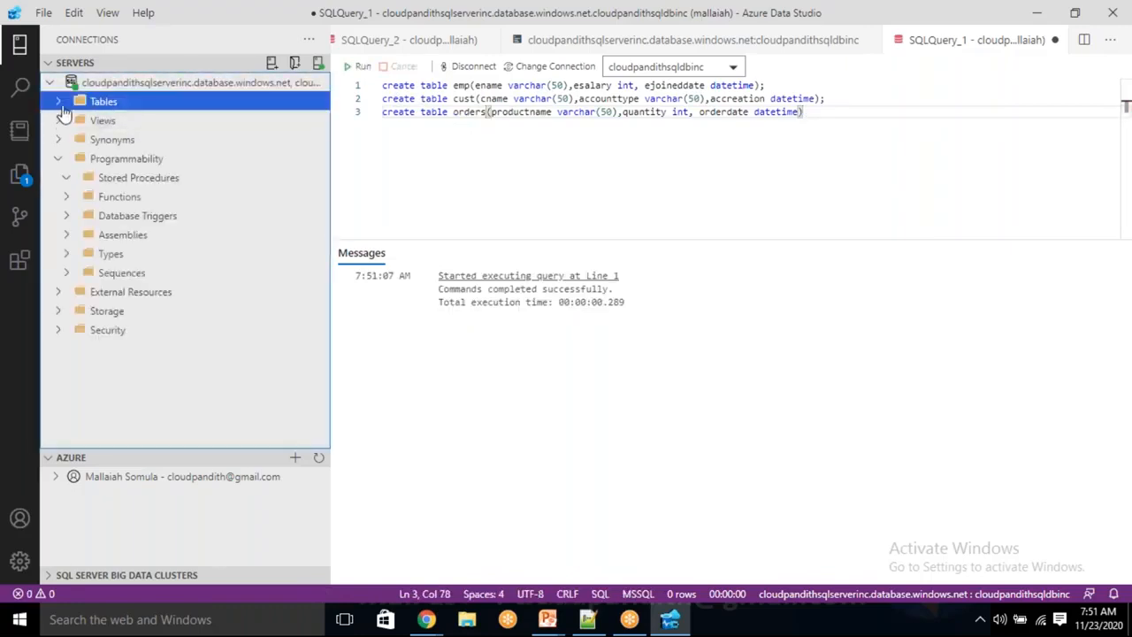
{"action": "left_click", "coordinate": [61, 103]}
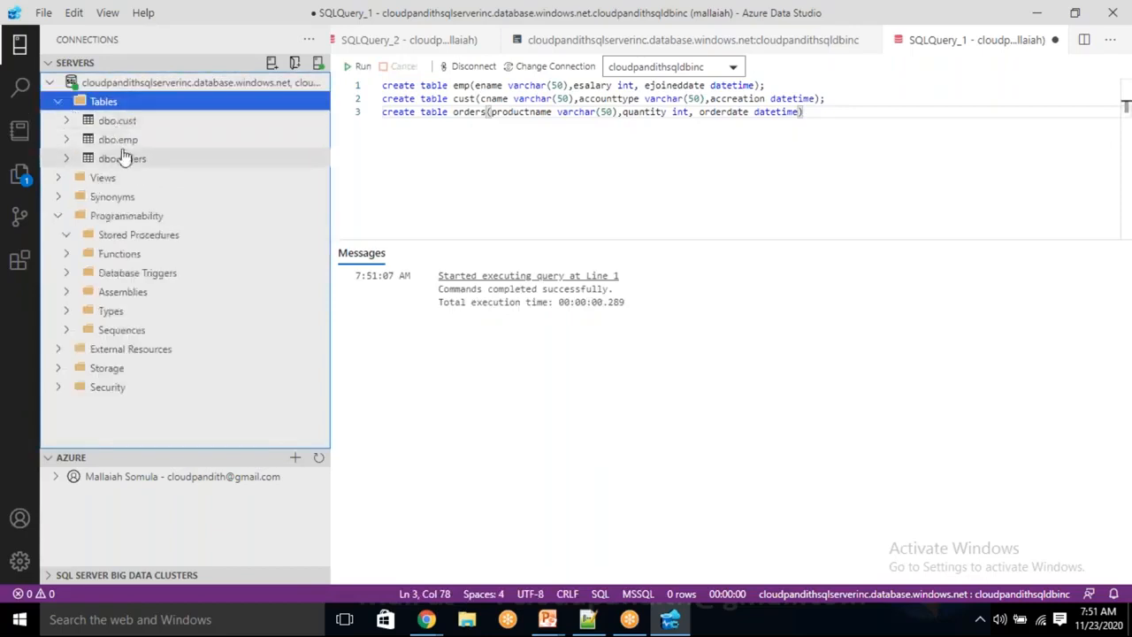
Clear the query, and in the Notepad++ script change the table name in the third insert statement to orders
{"action": "left_click", "coordinate": [845, 108]}
{"action": "key", "text": "ctrl+a"}
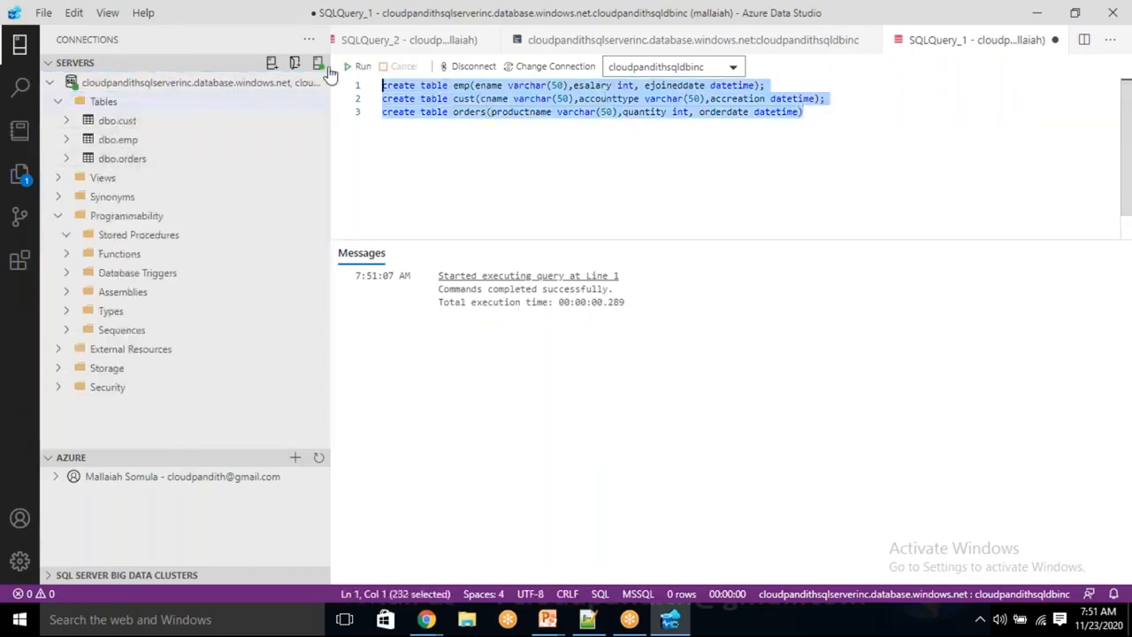
{"action": "key", "text": "Delete"}
{"action": "key", "text": "alt+Tab"}
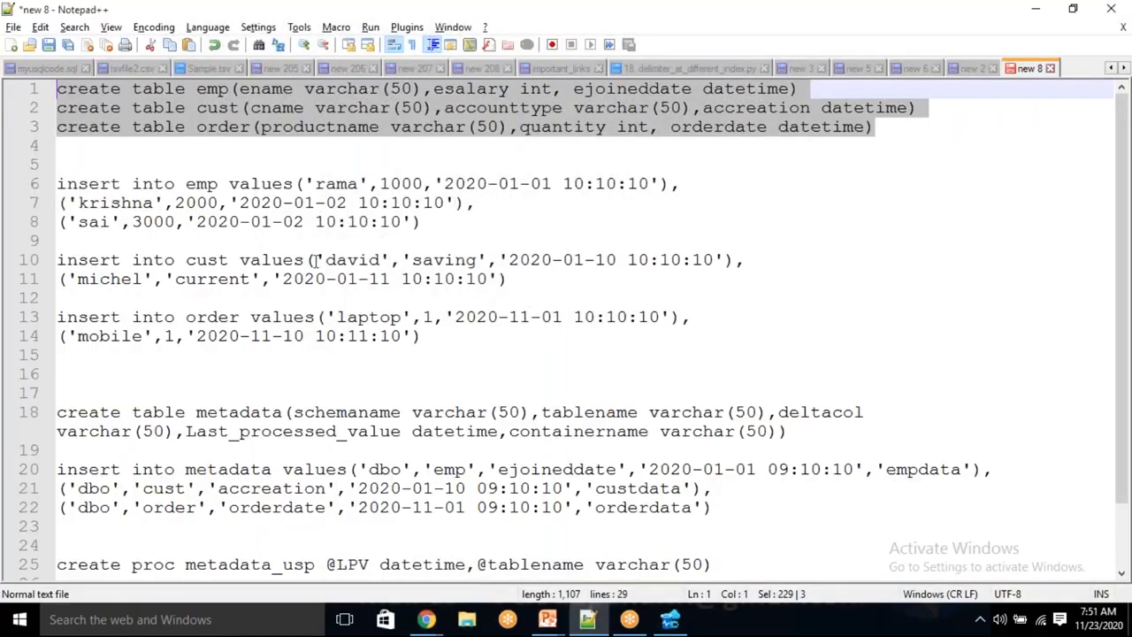
{"action": "left_click", "coordinate": [242, 315]}
{"action": "type", "text": "s"}
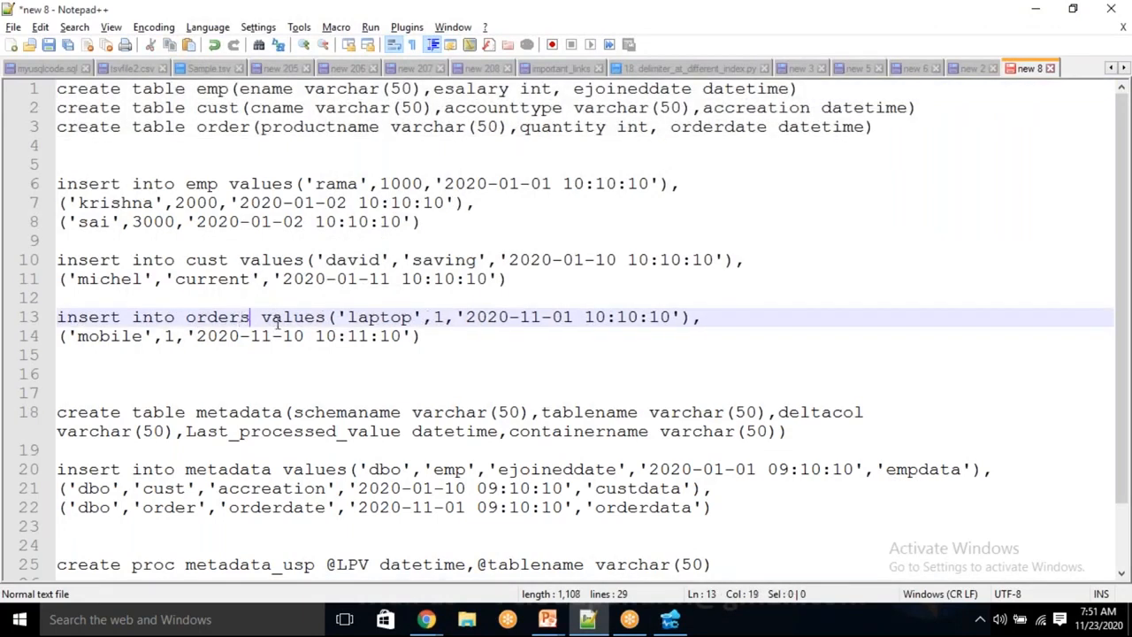
Copy the insert statements for emp, cust and orders into the Azure Data Studio query and run them
{"action": "left_click_drag", "start_coordinate": [470, 342], "coordinate": [49, 186]}
{"action": "key", "text": "ctrl+c"}
{"action": "key", "text": "alt+Tab"}
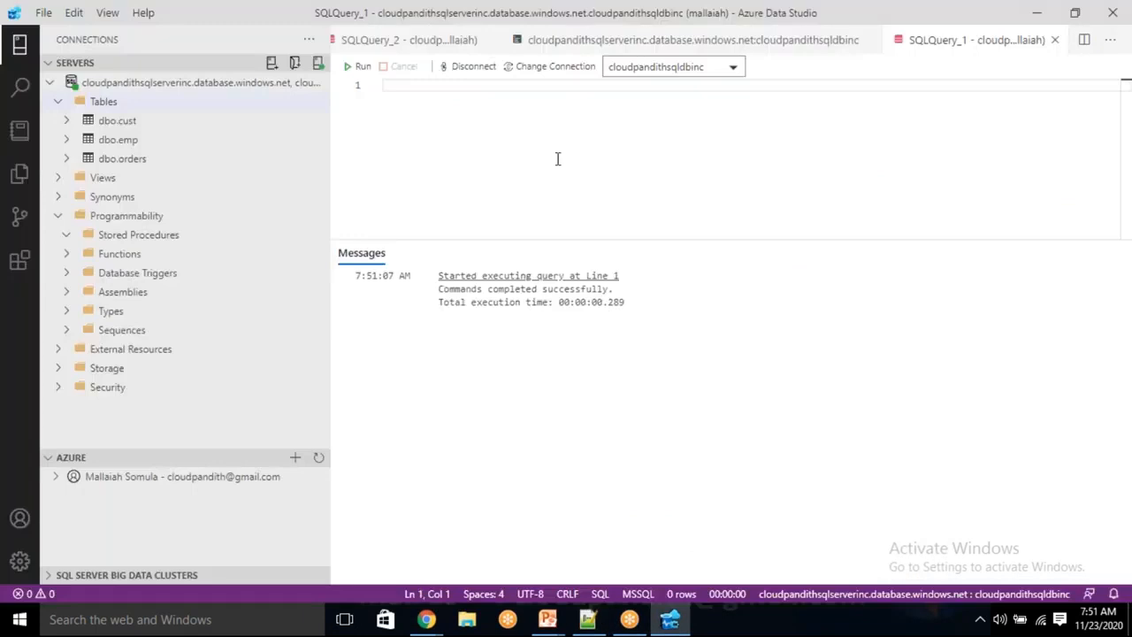
{"action": "key", "text": "ctrl+v"}
{"action": "left_click", "coordinate": [359, 67]}
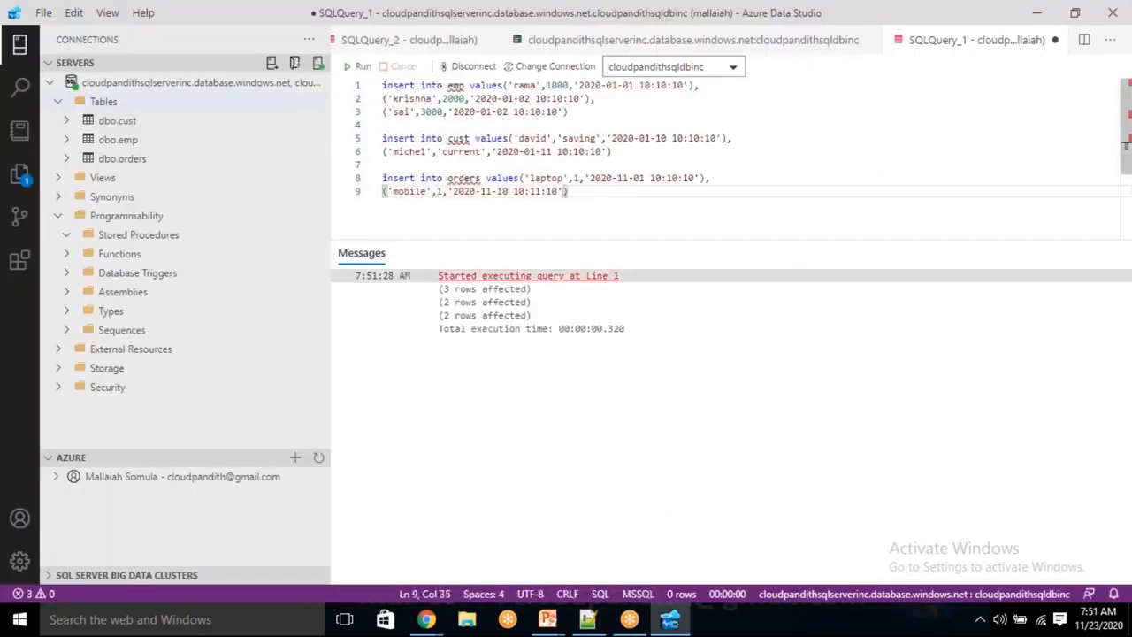
{"action": "left_click_drag", "start_coordinate": [456, 293], "coordinate": [478, 315]}
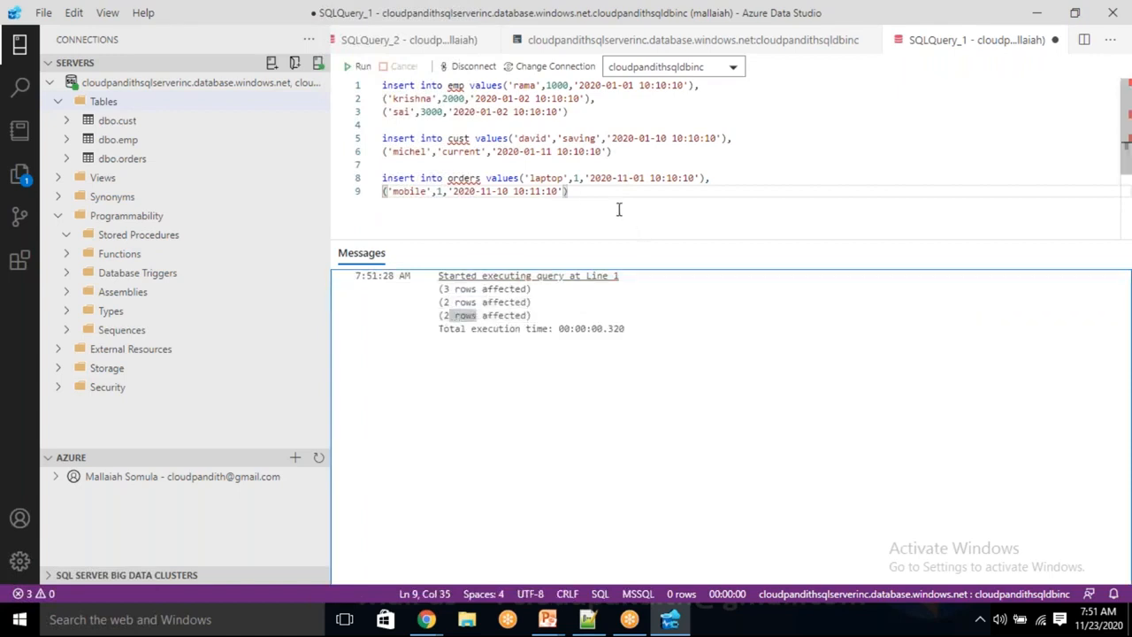
Replace the query's contents with the create table metadata statement from the Notepad++ script and run it
{"action": "key", "text": "ctrl+a"}
{"action": "key", "text": "Delete"}
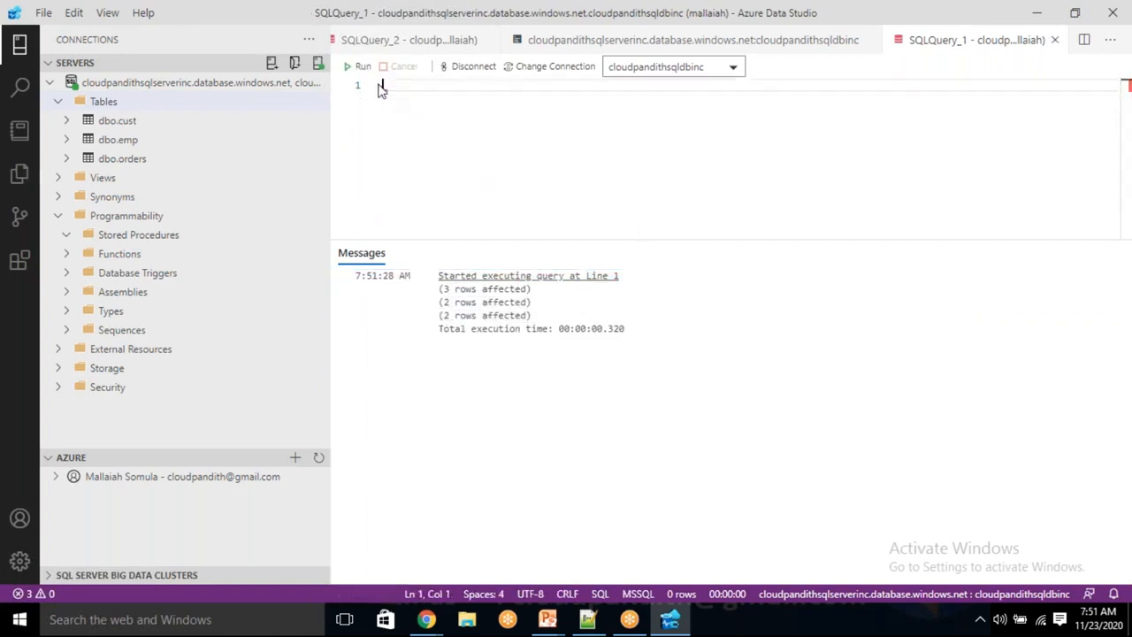
{"action": "key", "text": "alt+Tab"}
{"action": "scroll", "coordinate": [189, 534], "scroll_direction": "down", "scroll_amount": 1}
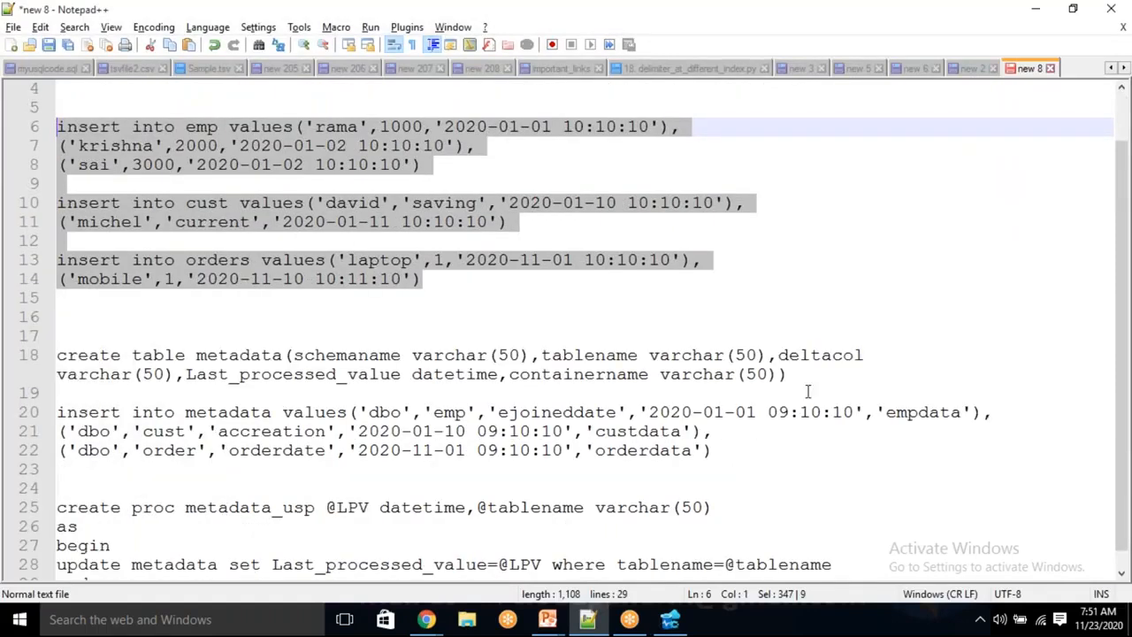
{"action": "left_click", "coordinate": [735, 373]}
{"action": "left_click_drag", "start_coordinate": [480, 341], "coordinate": [46, 356]}
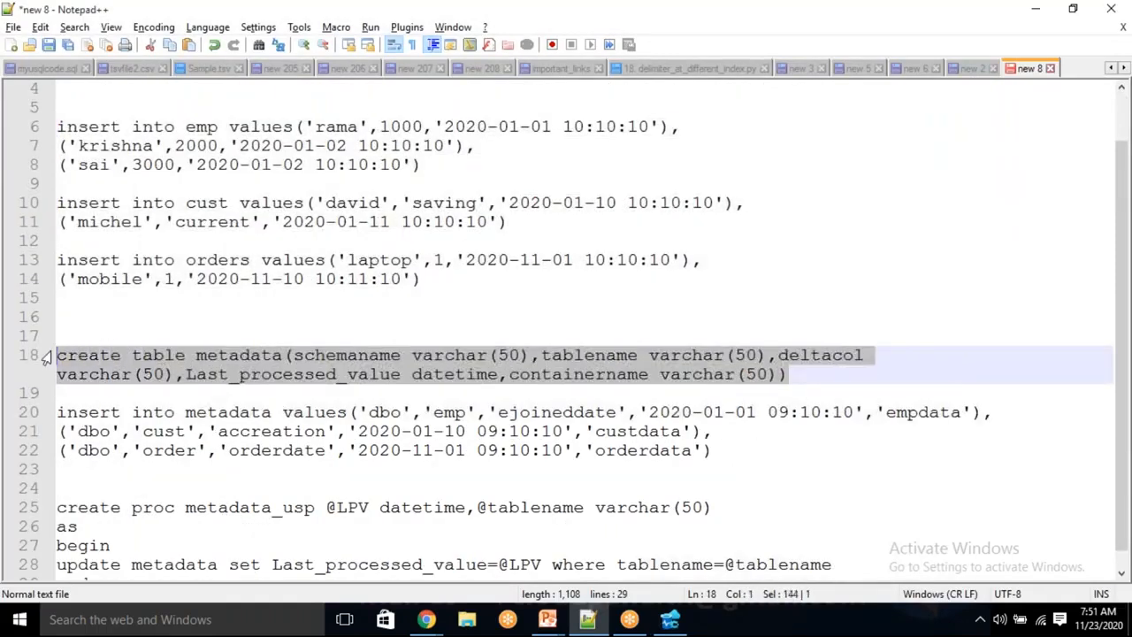
{"action": "key", "text": "ctrl+c"}
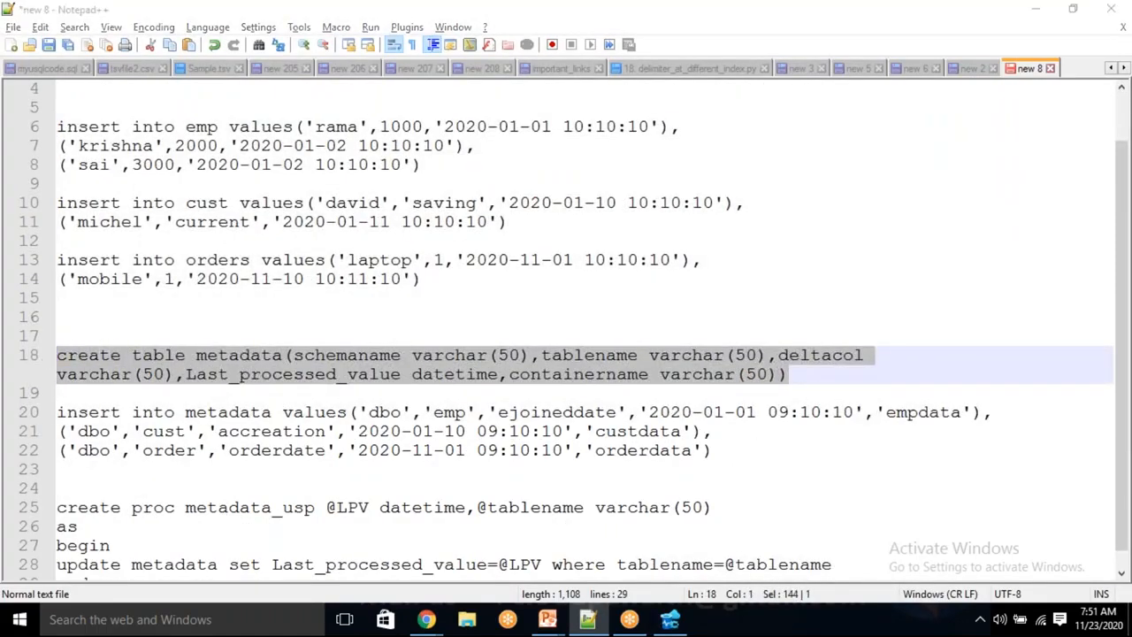
{"action": "key", "text": "alt+Tab"}
{"action": "key", "text": "ctrl+v"}
{"action": "left_click", "coordinate": [360, 67]}
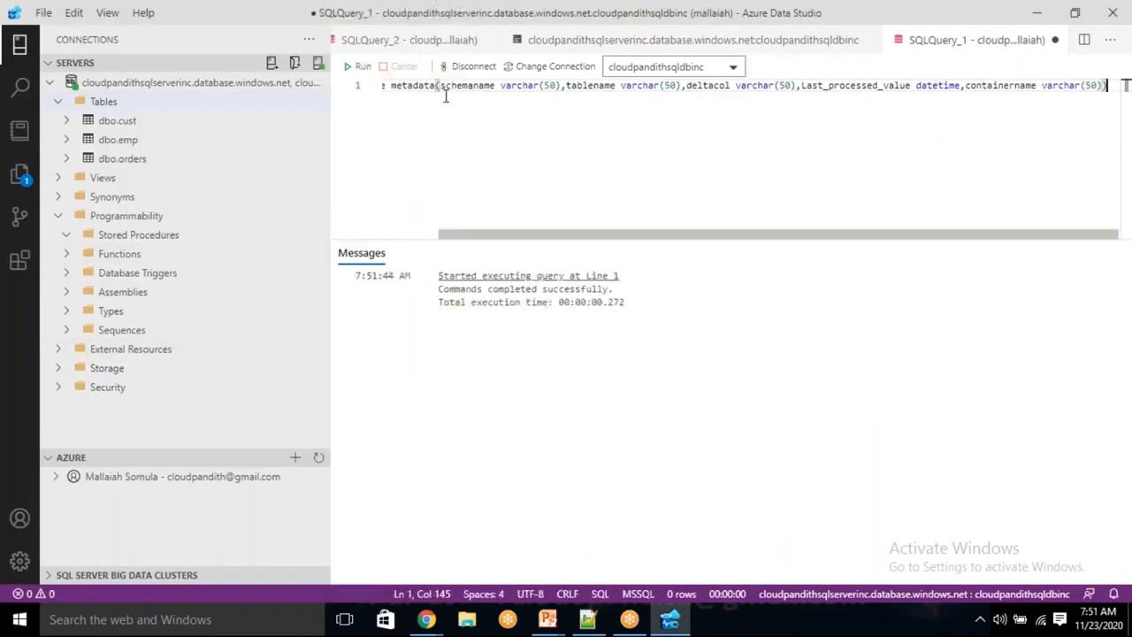
Clear the query and refresh the database's Tables folder
{"action": "key", "text": "ctrl+a"}
{"action": "key", "text": "BackSpace"}
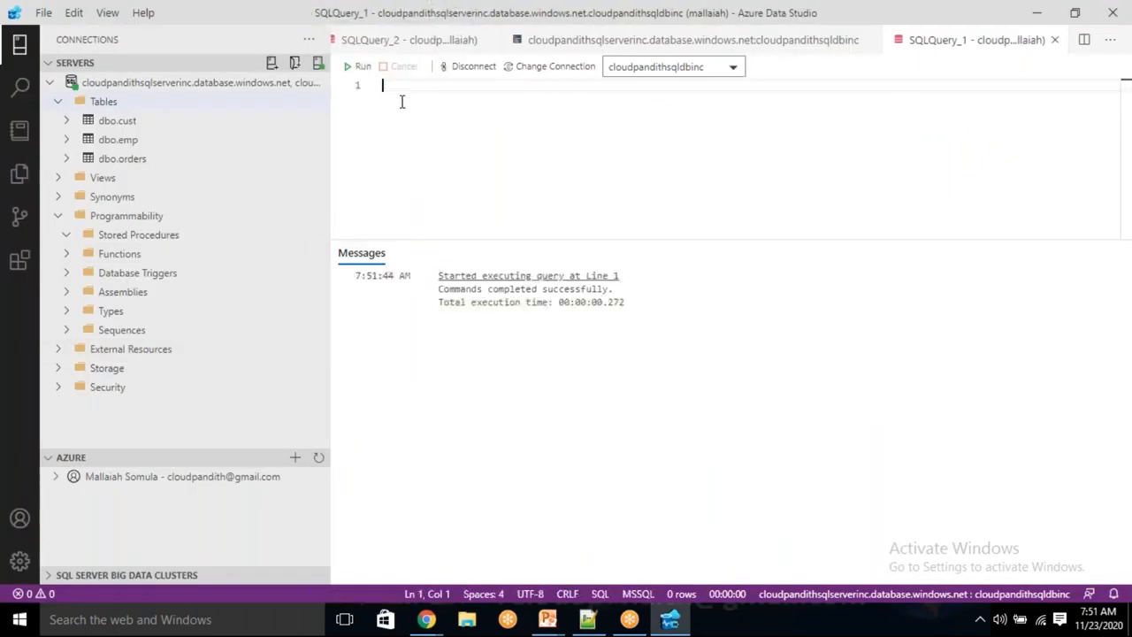
{"action": "right_click", "coordinate": [105, 103]}
{"action": "left_click", "coordinate": [147, 122]}
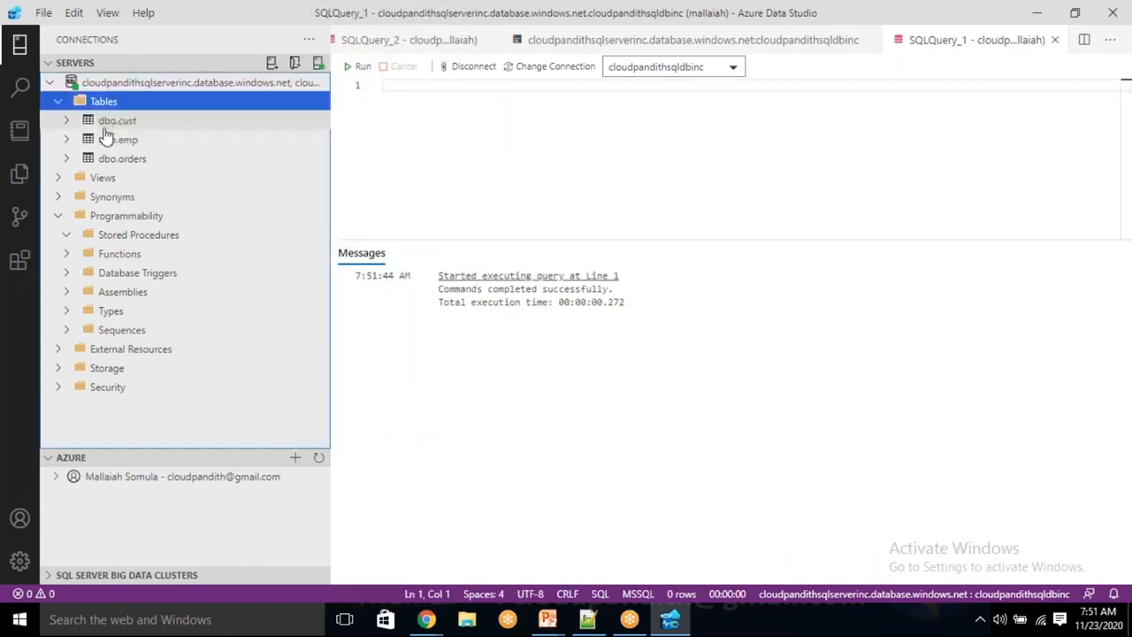
{"action": "left_click", "coordinate": [481, 133]}
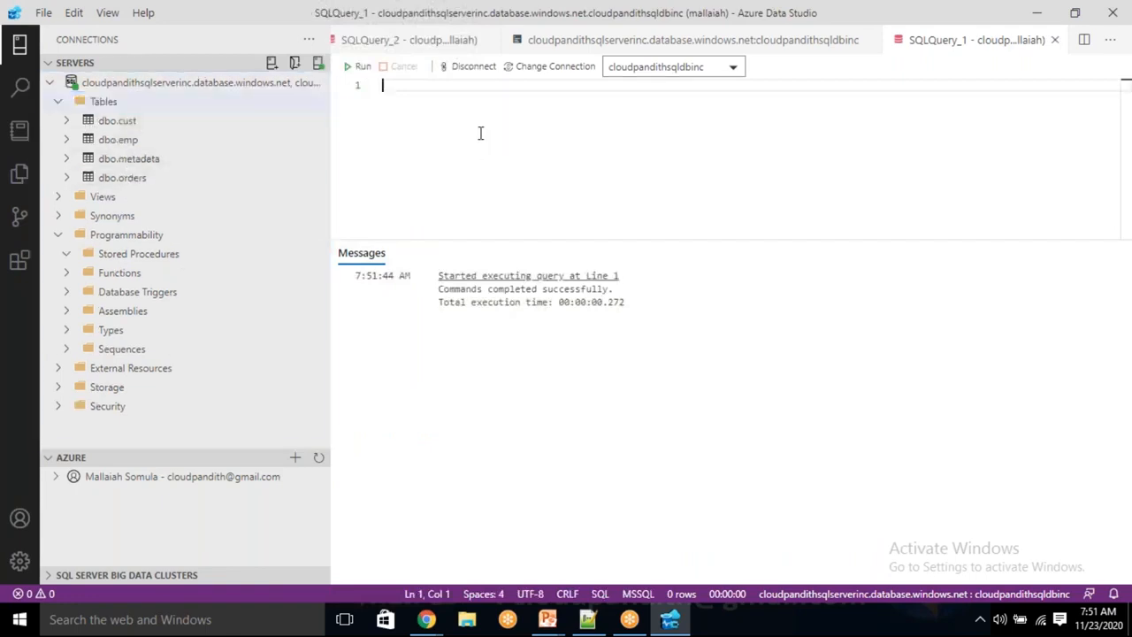
Copy the metadata insert statement from Notepad++ into the Azure Data Studio query and change its order table name to orders
{"action": "key", "text": "alt+Tab"}
{"action": "left_click", "coordinate": [713, 450]}
{"action": "left_click_drag", "start_coordinate": [713, 450], "coordinate": [59, 414]}
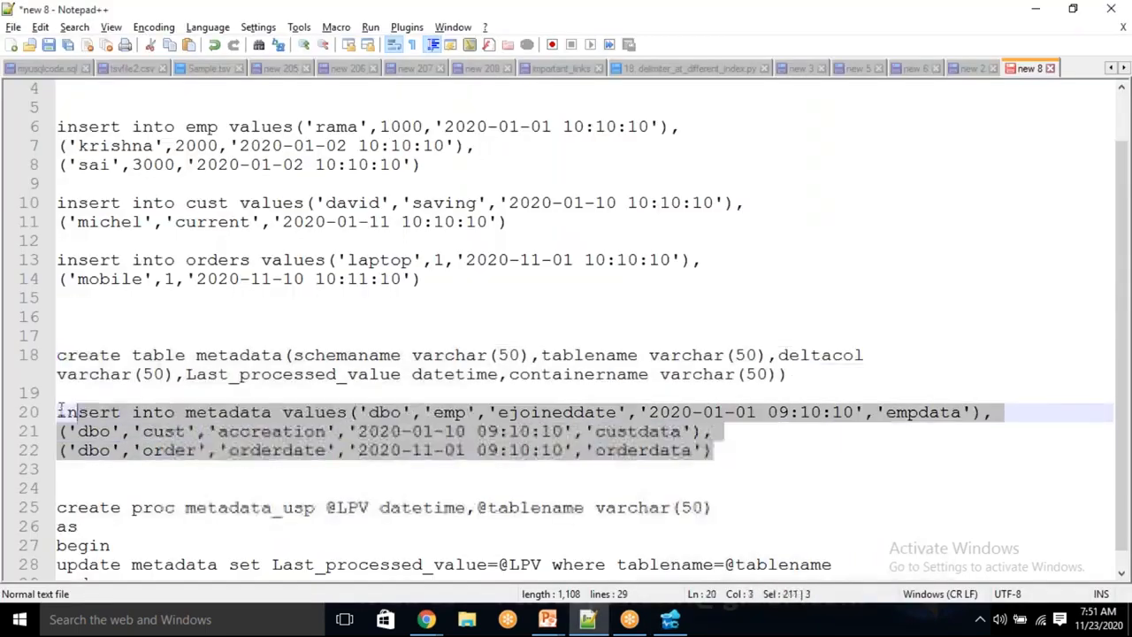
{"action": "key", "text": "ctrl+c"}
{"action": "key", "text": "alt+Tab"}
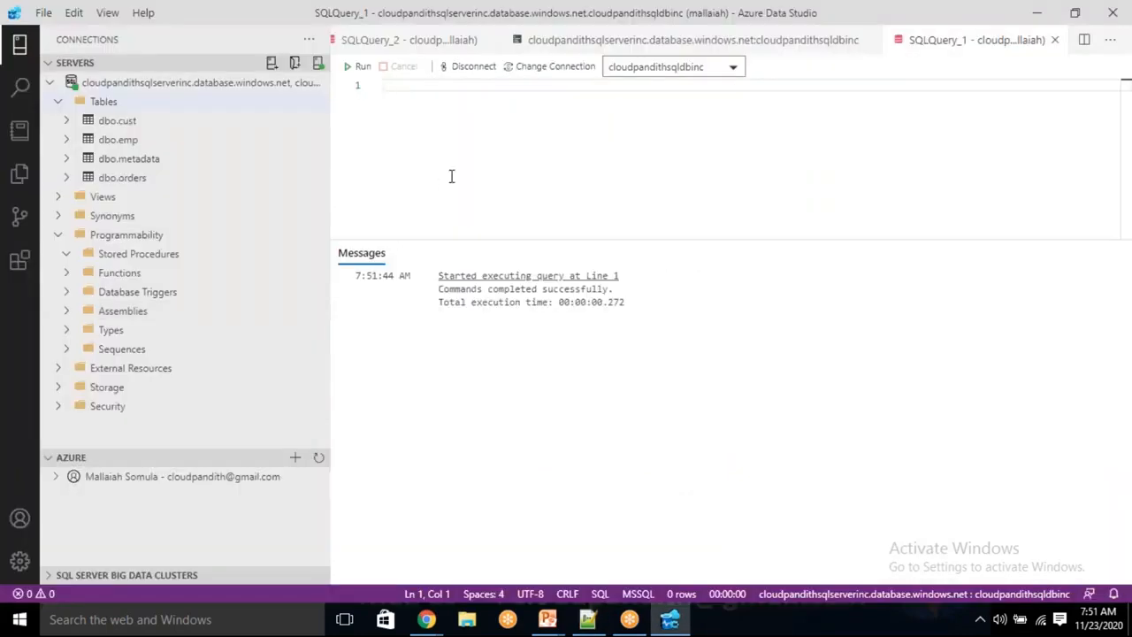
{"action": "key", "text": "ctrl+v"}
{"action": "left_click", "coordinate": [453, 113]}
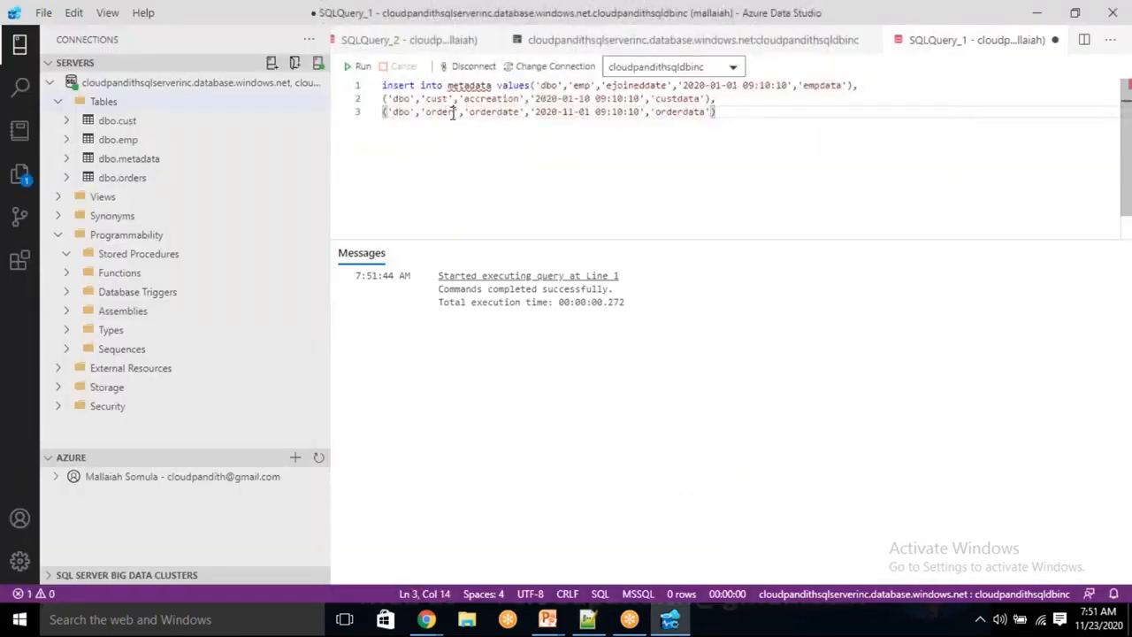
{"action": "type", "text": "s"}
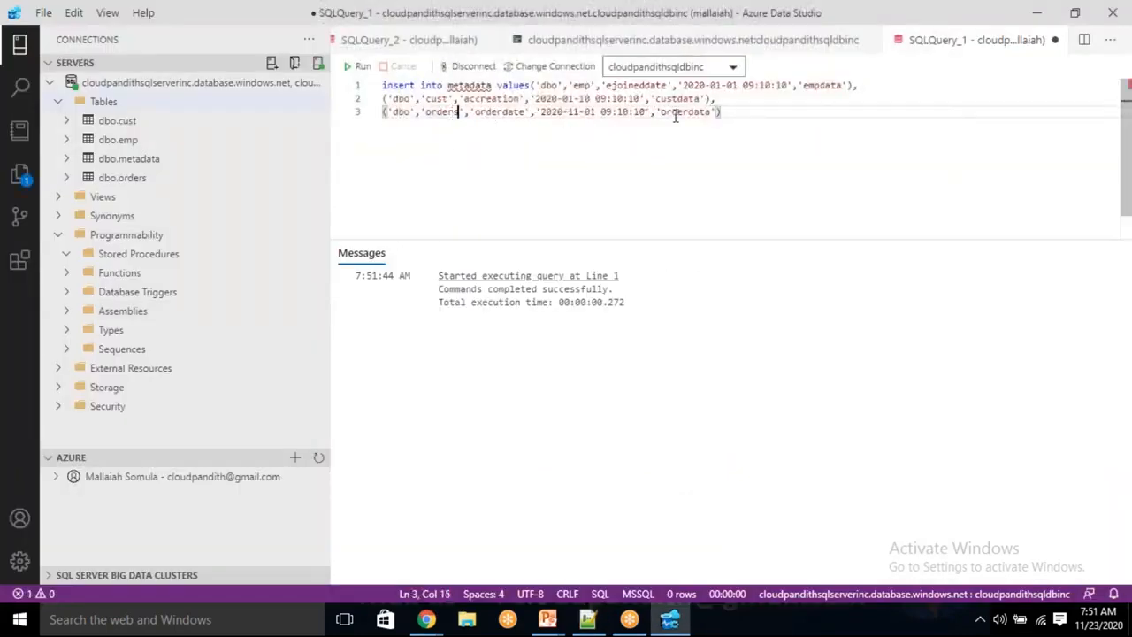
Run the metadata insert statement against cloudpandithsqldbinc and clear the query
{"action": "left_click_drag", "start_coordinate": [713, 111], "coordinate": [381, 84]}
{"action": "left_click", "coordinate": [361, 67]}
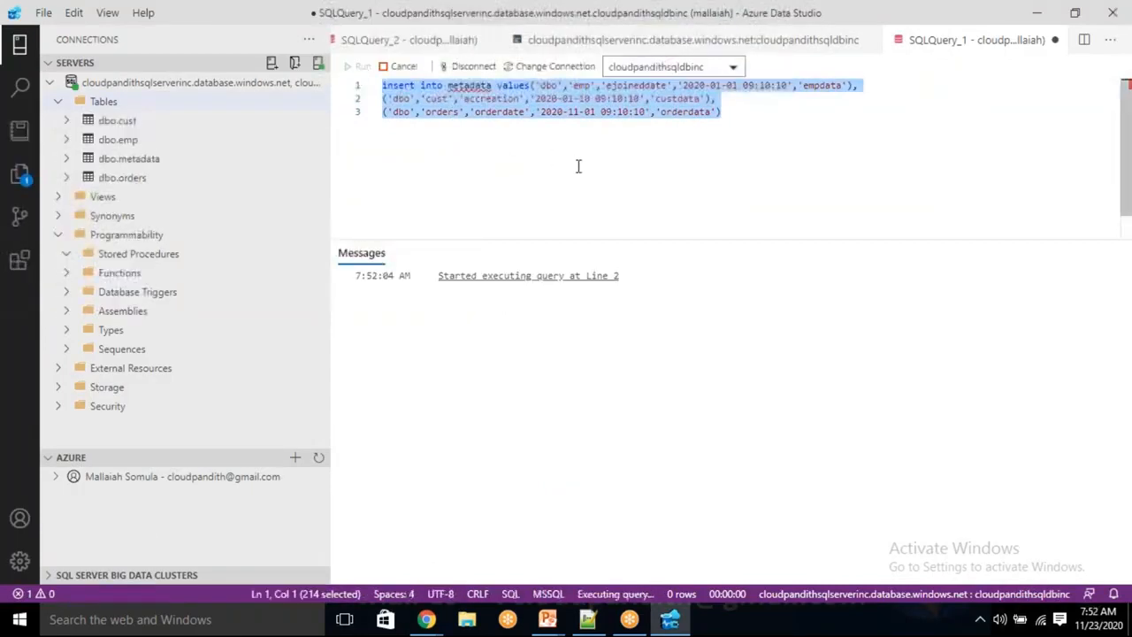
{"action": "left_click", "coordinate": [674, 147]}
{"action": "left_click_drag", "start_coordinate": [743, 112], "coordinate": [383, 85]}
{"action": "key", "text": "BackSpace"}
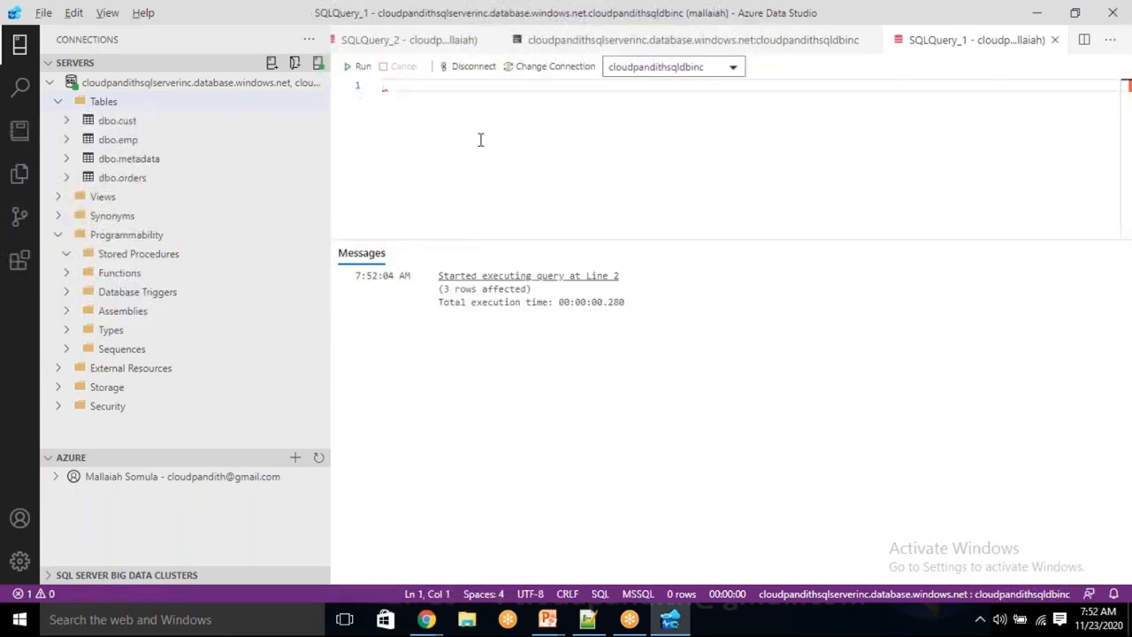
Copy the create proc metadata_usp statement from the Notepad++ script into the Azure Data Studio query and run it
{"action": "key", "text": "alt+Tab"}
{"action": "left_click_drag", "start_coordinate": [89, 565], "coordinate": [56, 488]}
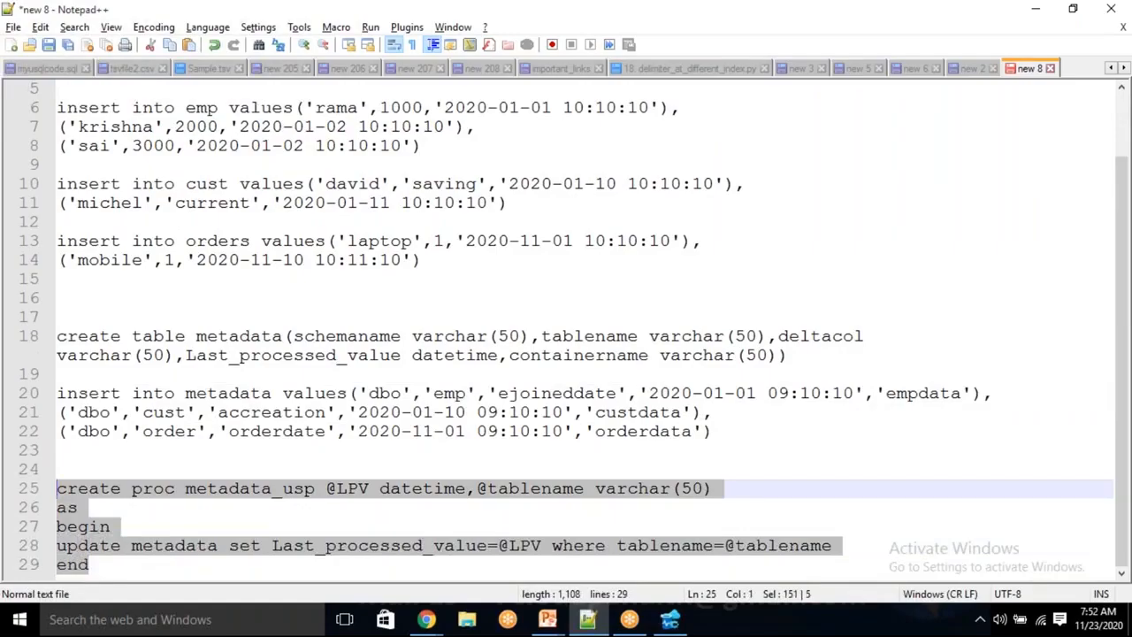
{"action": "scroll", "coordinate": [566, 328], "scroll_direction": "up", "scroll_amount": 2}
{"action": "key", "text": "alt+Tab"}
{"action": "key", "text": "ctrl+v"}
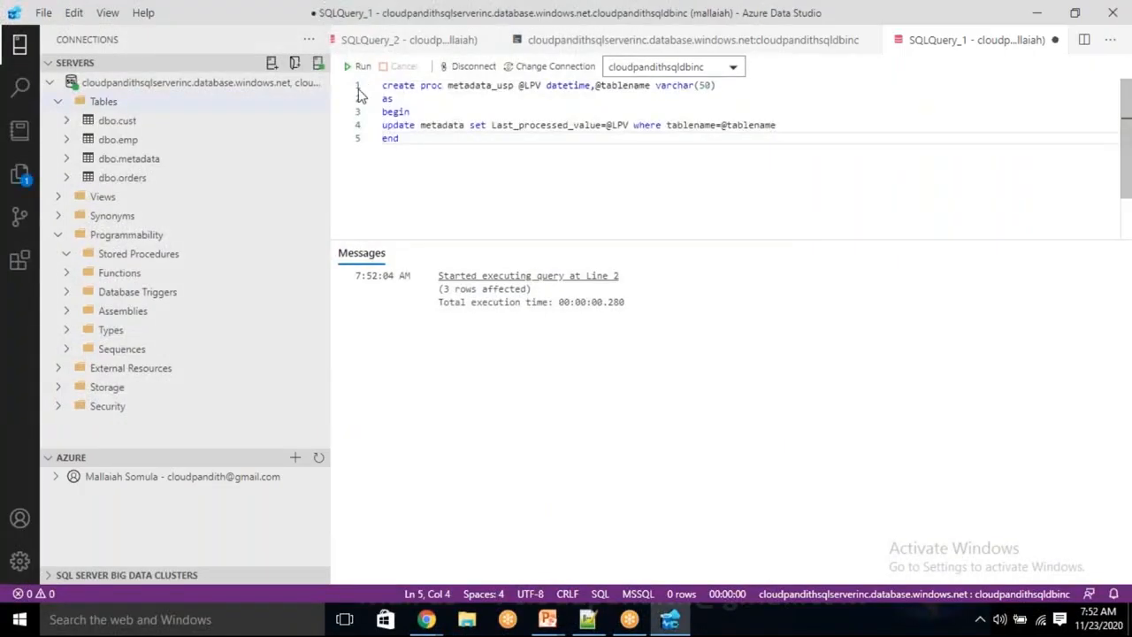
{"action": "left_click", "coordinate": [358, 67]}
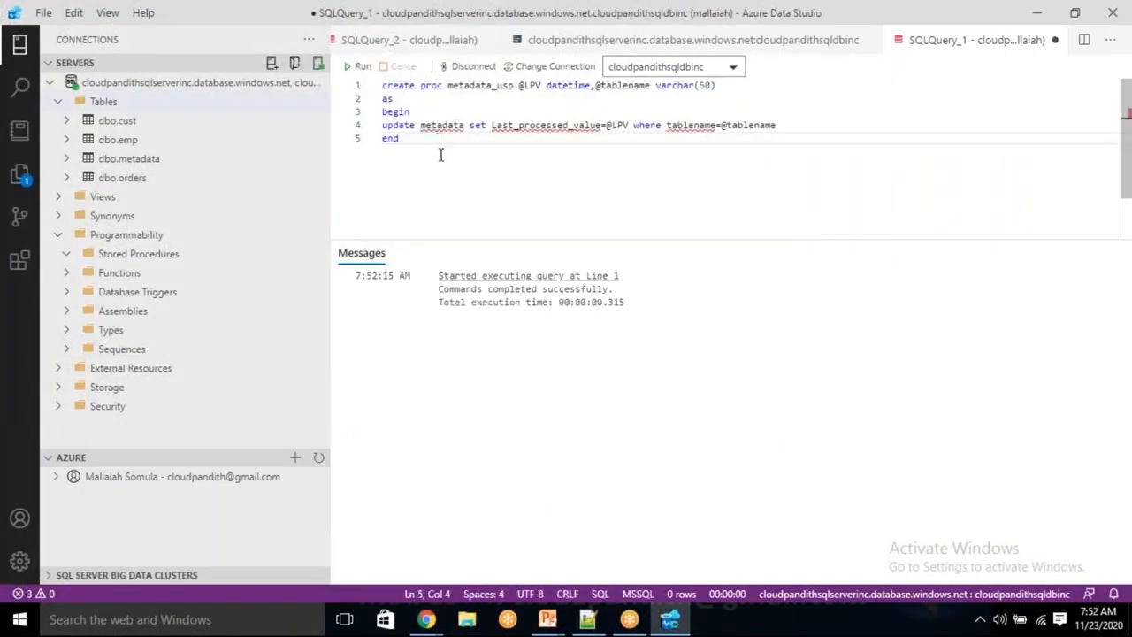
{"action": "key", "text": "ctrl+a"}
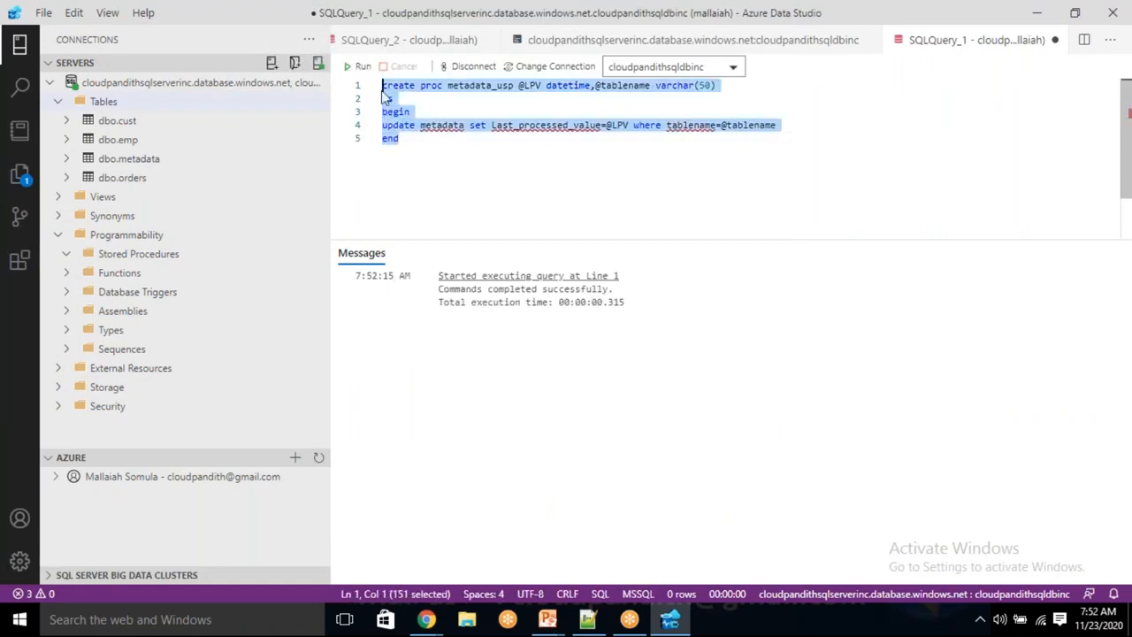
{"action": "left_click", "coordinate": [444, 171]}
Switch to Chrome and open the linked services management page of the cloudpandithbiadfv2inc data factory
{"action": "left_click", "coordinate": [426, 619]}
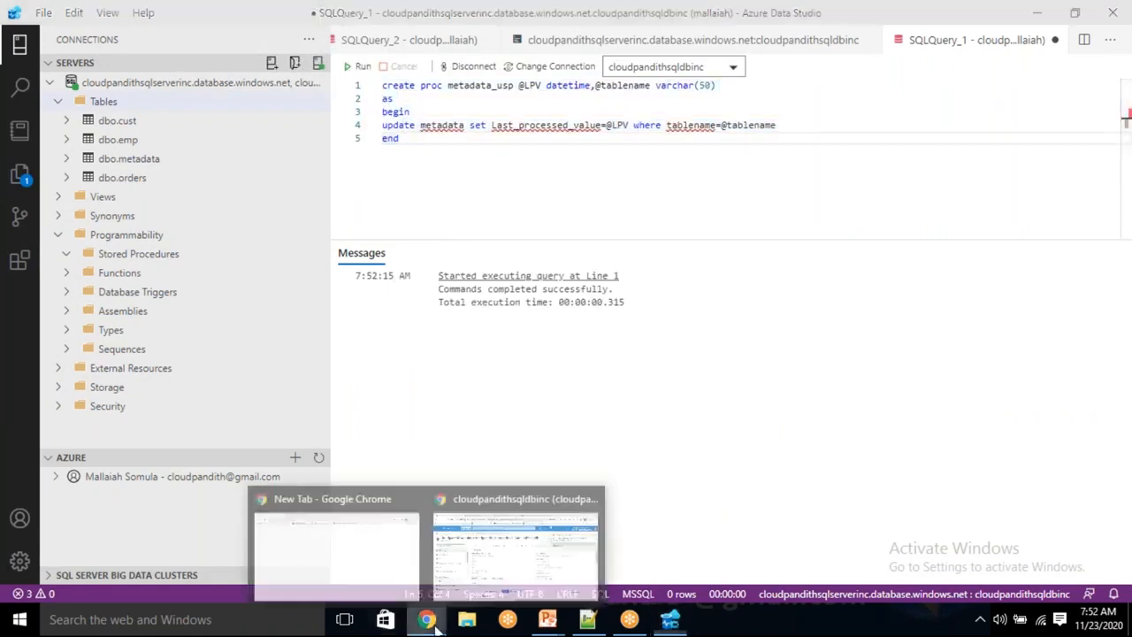
{"action": "left_click", "coordinate": [449, 560]}
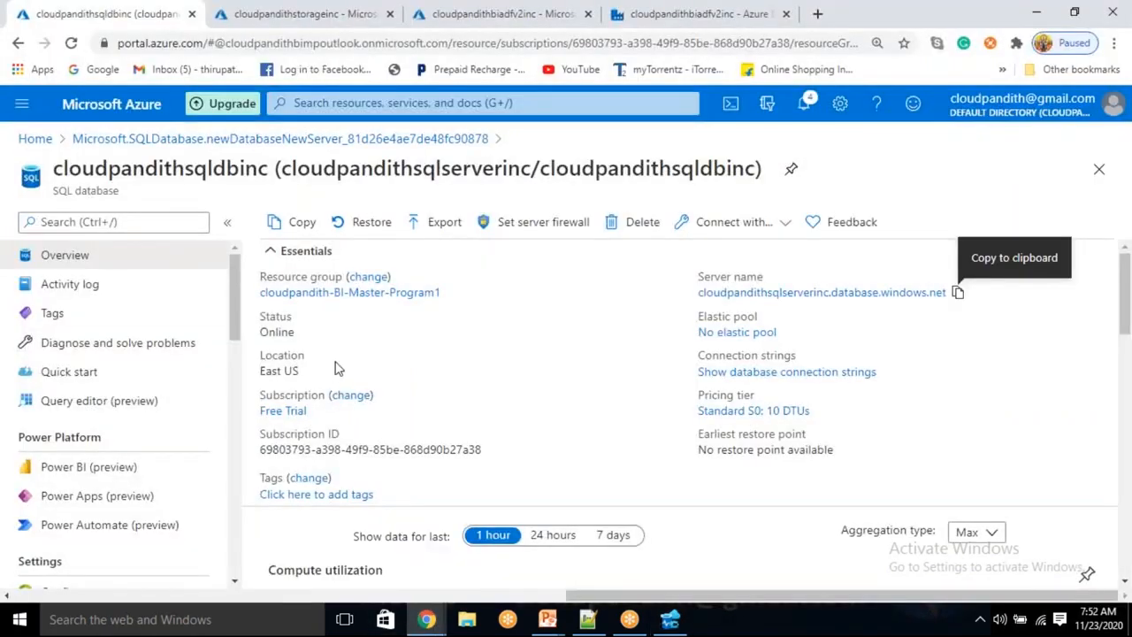
{"action": "left_click", "coordinate": [305, 13]}
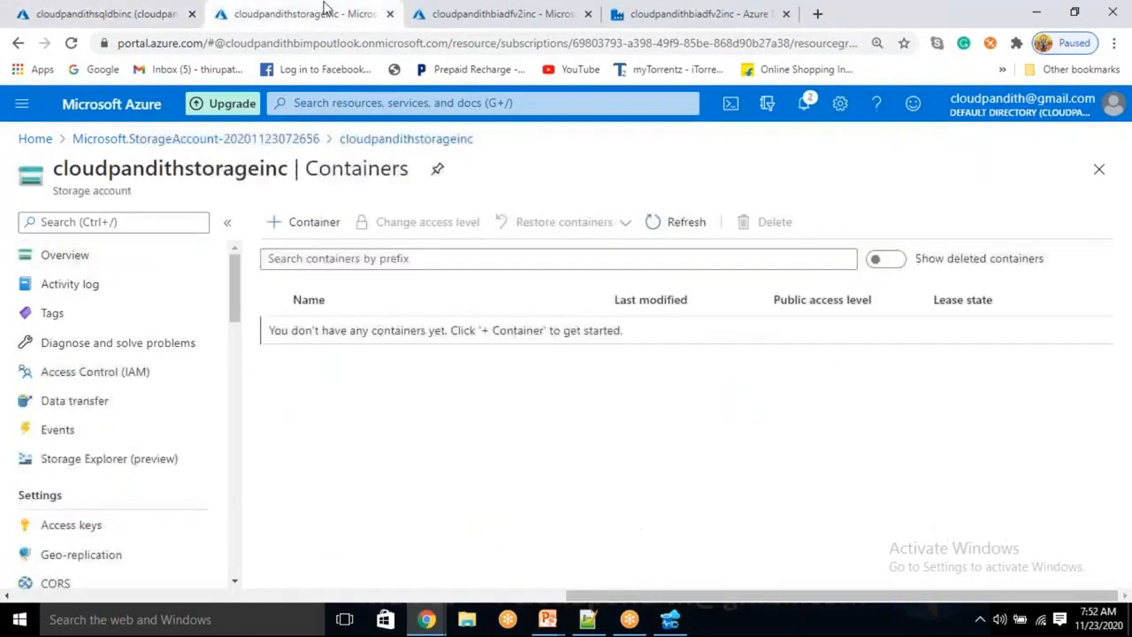
{"action": "left_click", "coordinate": [706, 12]}
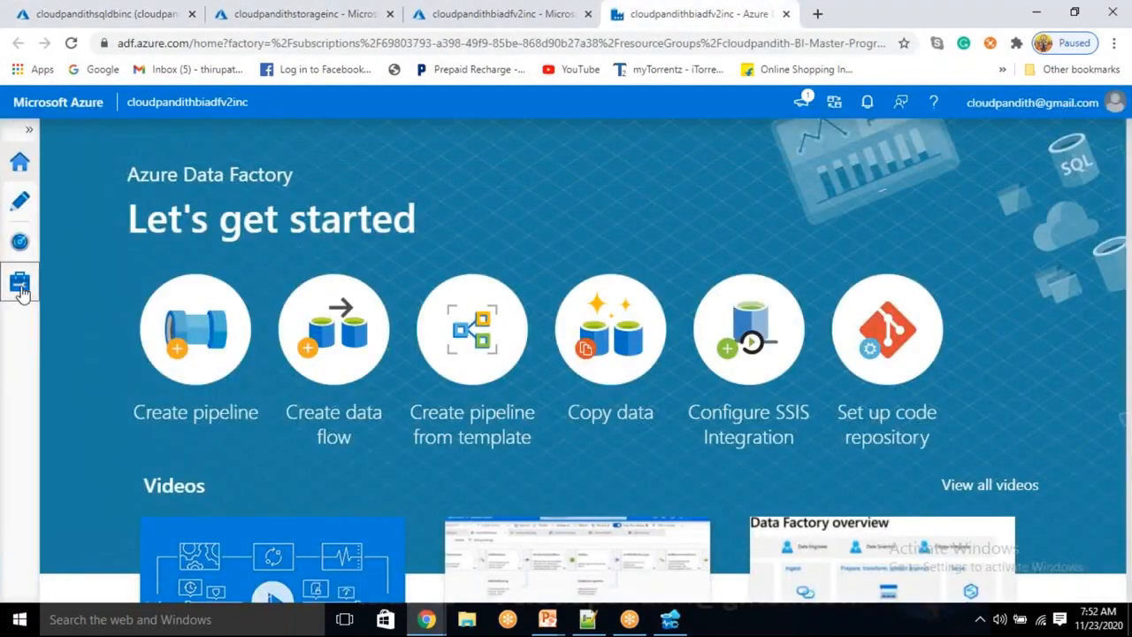
{"action": "left_click", "coordinate": [21, 287]}
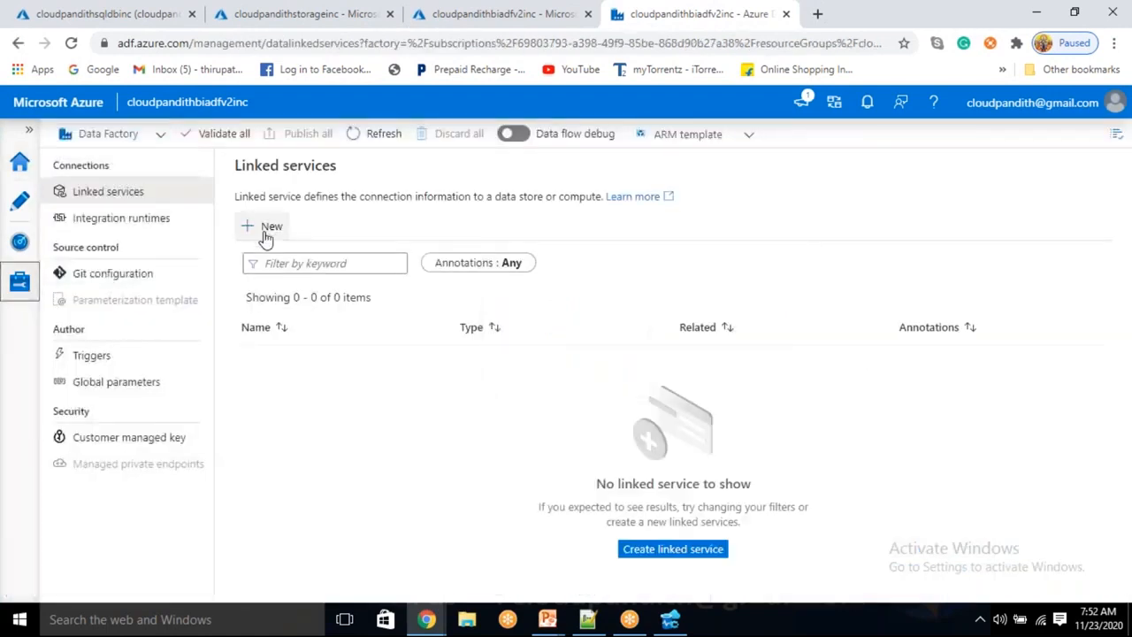
Start a new linked service, searching the data stores for SQL DA and choosing Azure SQL Database
{"action": "left_click", "coordinate": [265, 232]}
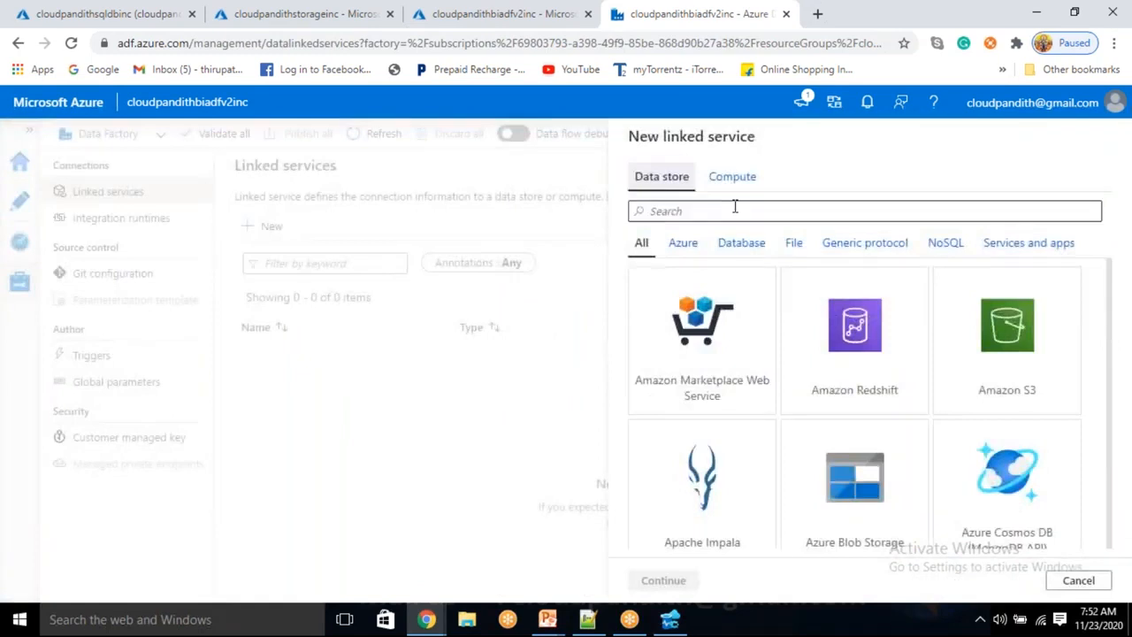
{"action": "left_click", "coordinate": [734, 209]}
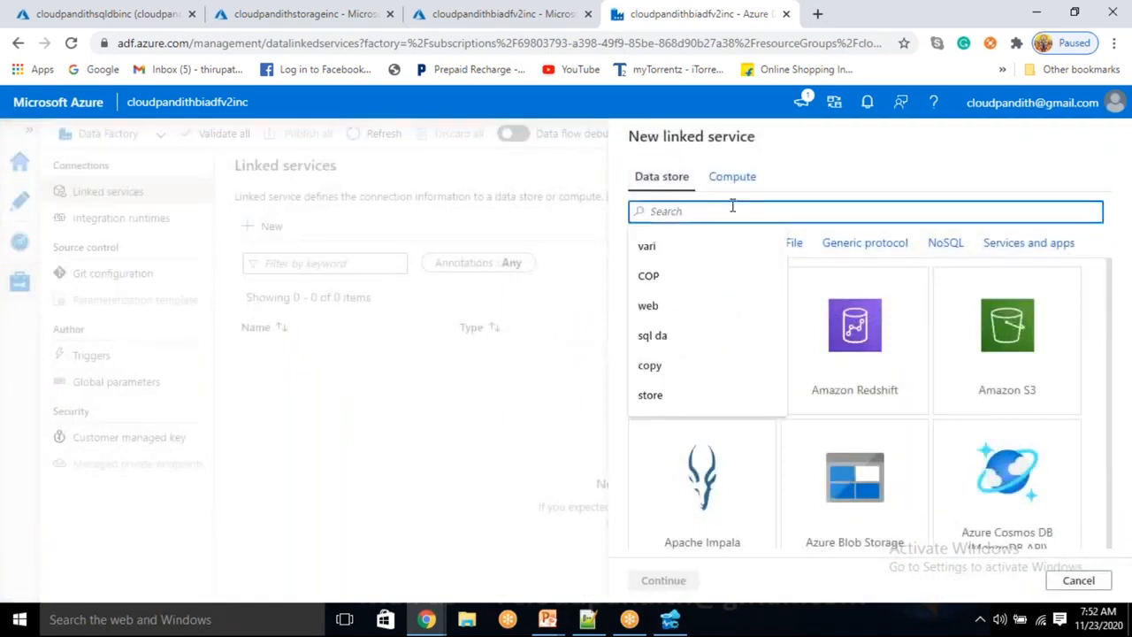
{"action": "type", "text": "LS"}
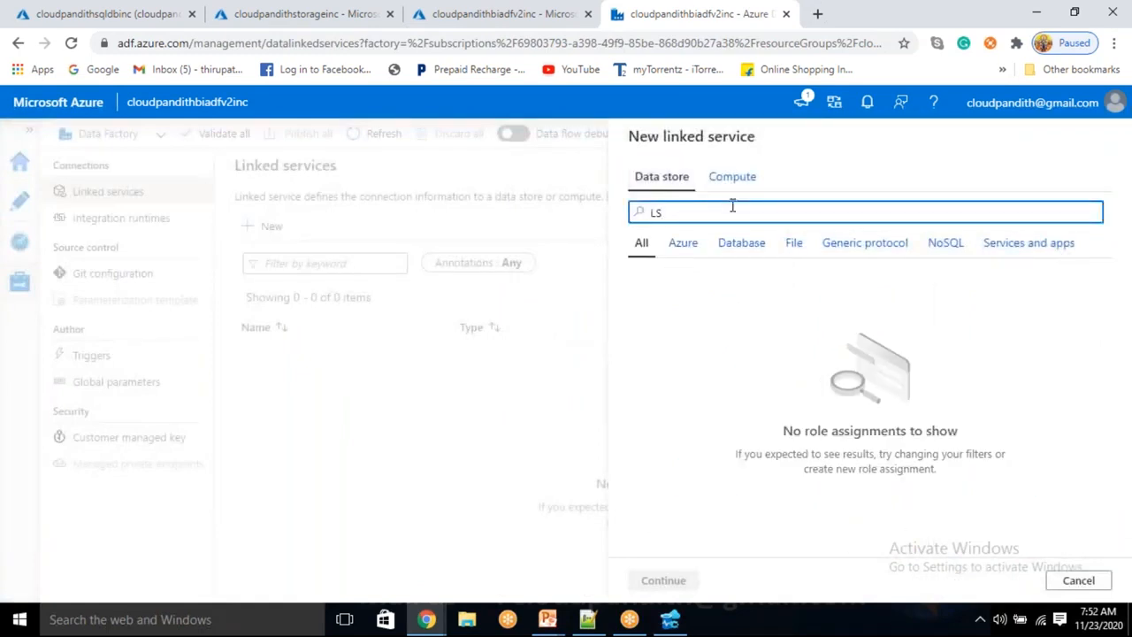
{"action": "key", "text": "BackSpace"}
{"action": "key", "text": "BackSpace"}
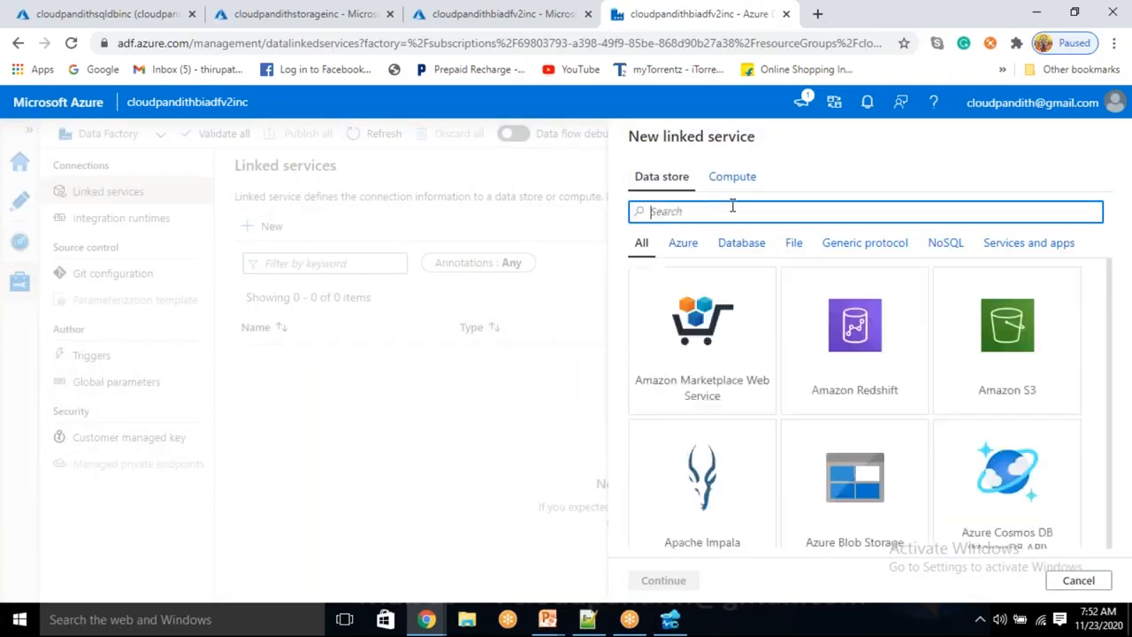
{"action": "type", "text": "SQL DAA"}
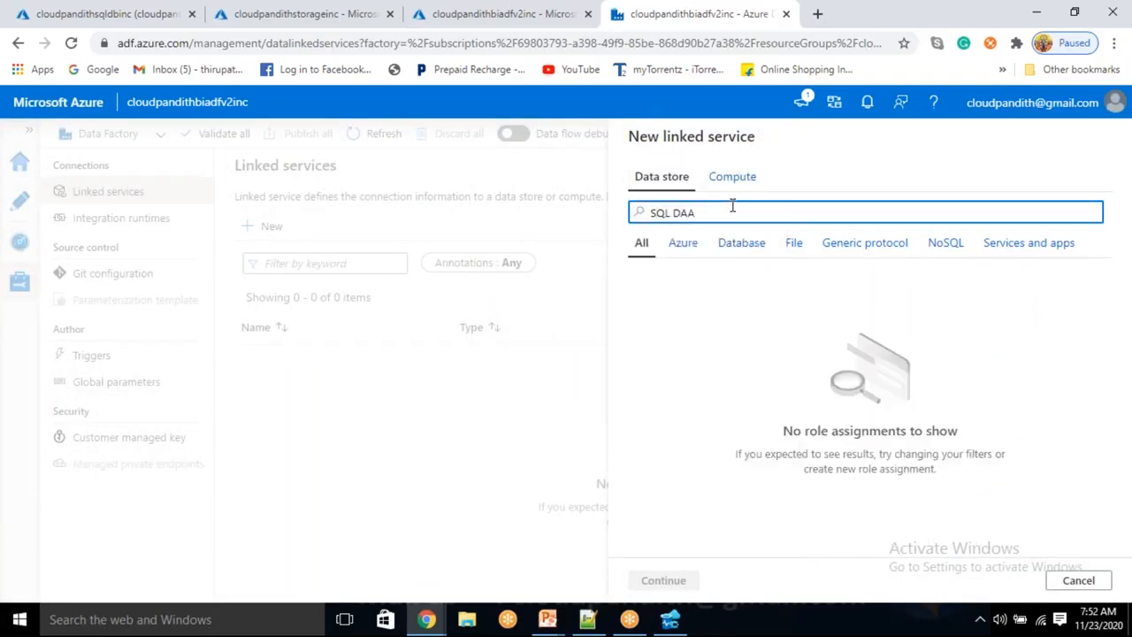
{"action": "key", "text": "BackSpace"}
{"action": "left_click", "coordinate": [672, 318]}
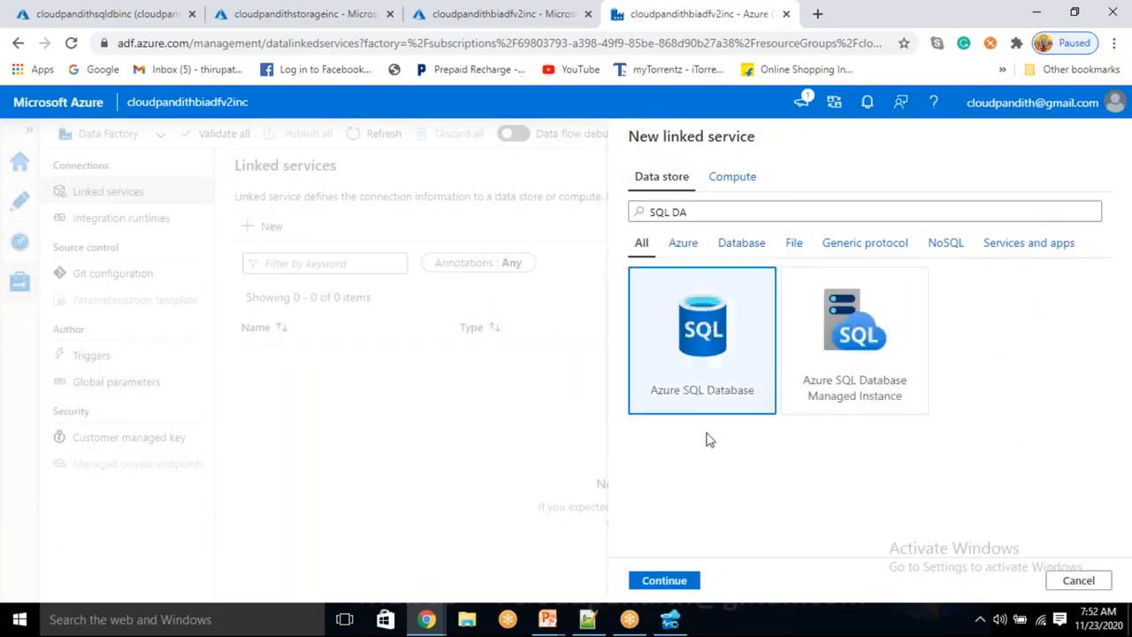
{"action": "left_click", "coordinate": [663, 581]}
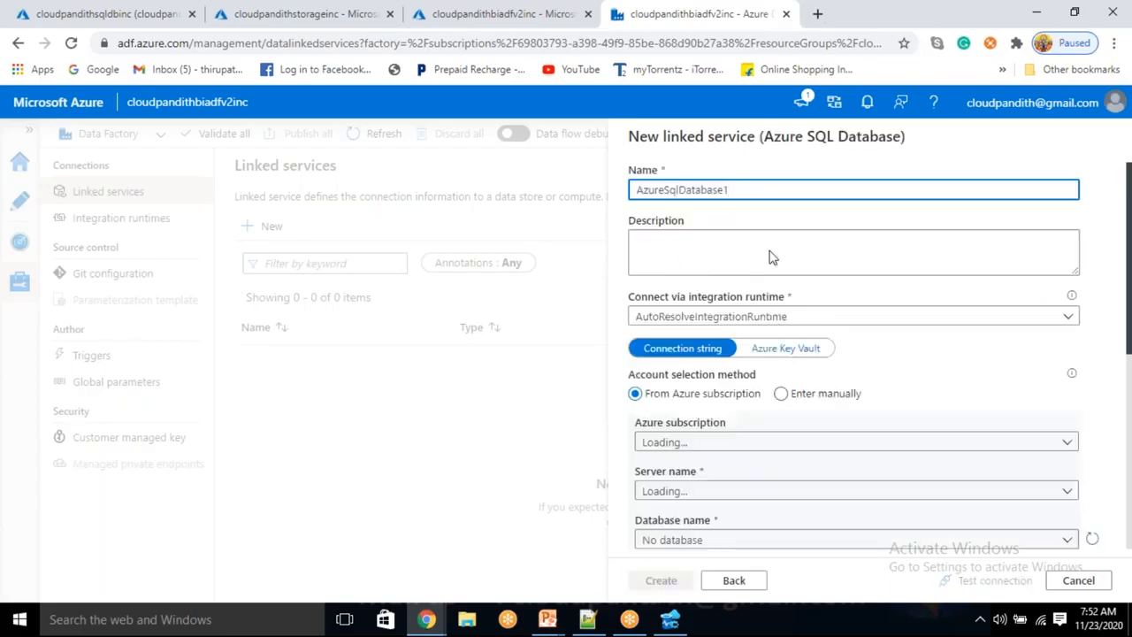
Name the new Azure SQL Database linked service LS_ASDB
{"action": "double_click", "coordinate": [754, 192]}
{"action": "key", "text": "BackSpace"}
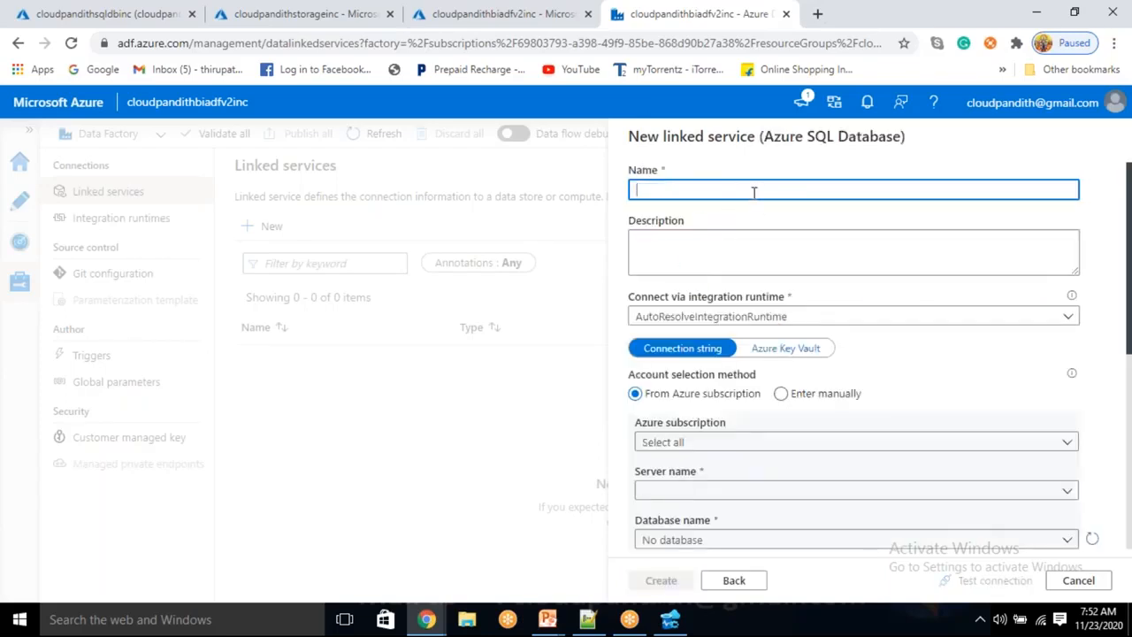
{"action": "type", "text": "ls_"}
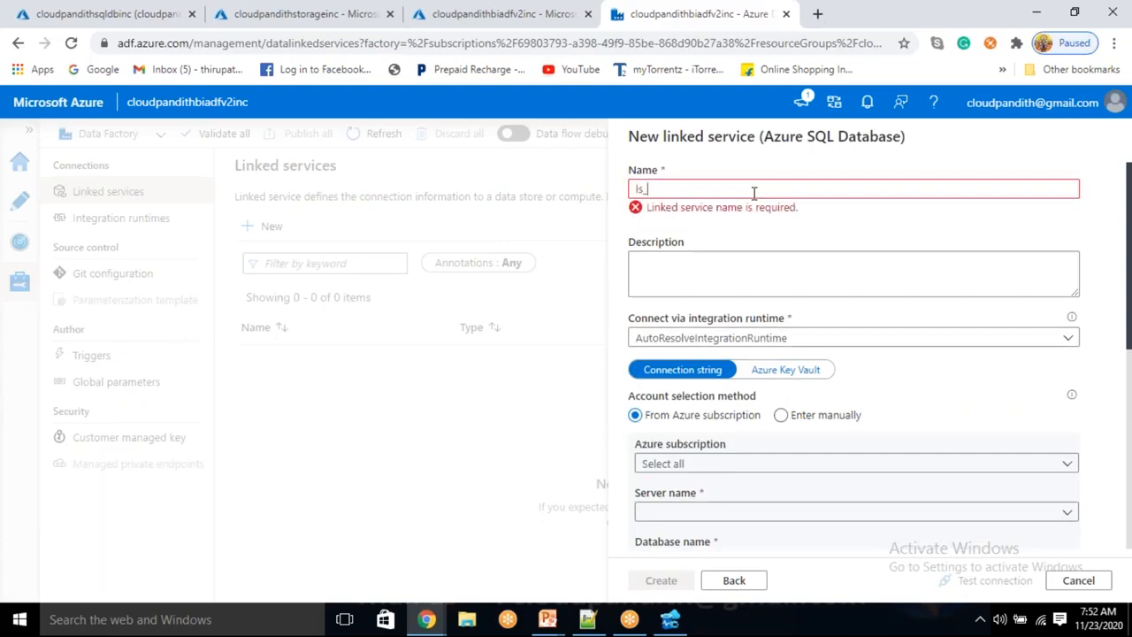
{"action": "key", "text": "BackSpace"}
{"action": "key", "text": "BackSpace"}
{"action": "key", "text": "BackSpace"}
{"action": "type", "text": "LS_ASDB"}
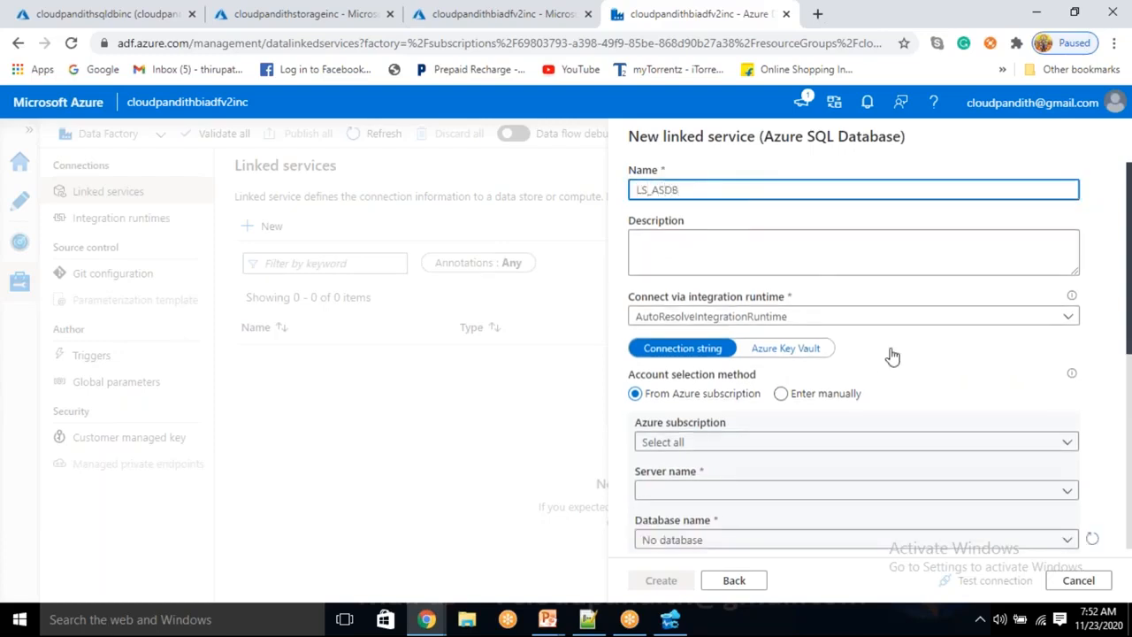
Set the linked service's subscription to Free Trial, its server to cloudpandithsqlserverinc and its database to cloudpandithsqldbinc
{"action": "scroll", "coordinate": [890, 357], "scroll_direction": "down", "scroll_amount": 1}
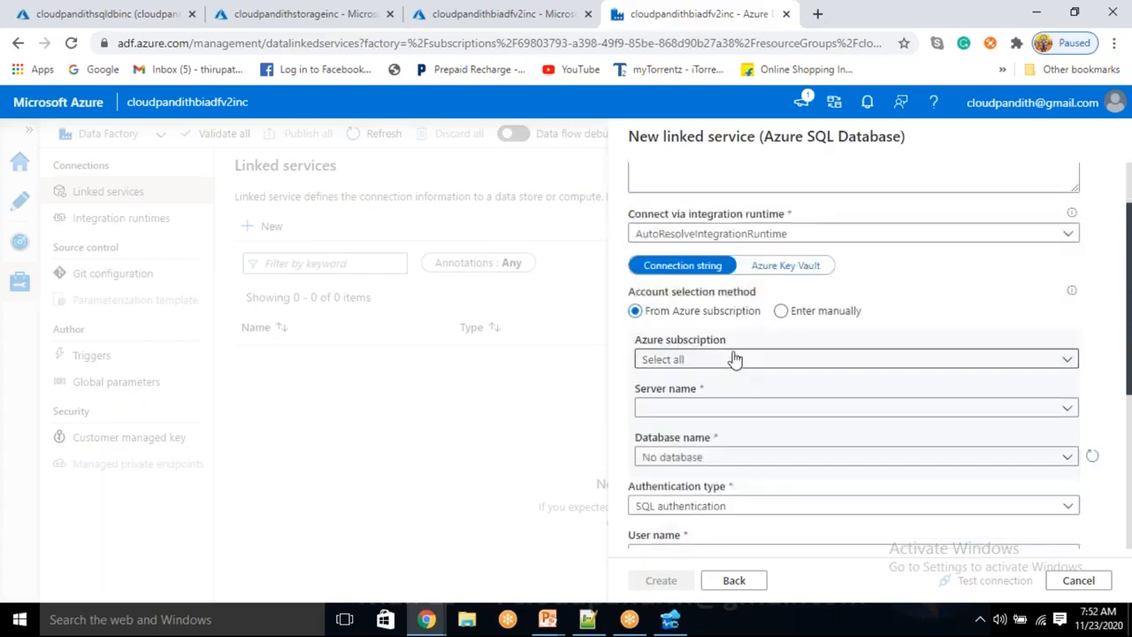
{"action": "left_click", "coordinate": [735, 359]}
{"action": "left_click", "coordinate": [693, 410]}
{"action": "left_click", "coordinate": [693, 406]}
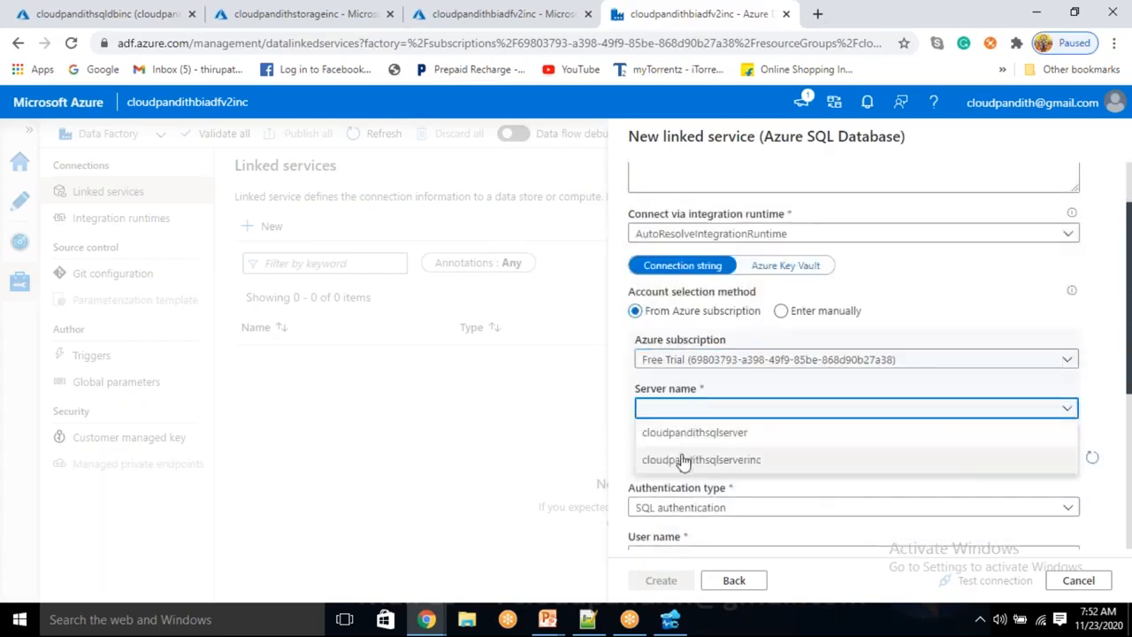
{"action": "left_click", "coordinate": [683, 460]}
{"action": "scroll", "coordinate": [1064, 329], "scroll_direction": "down", "scroll_amount": 1}
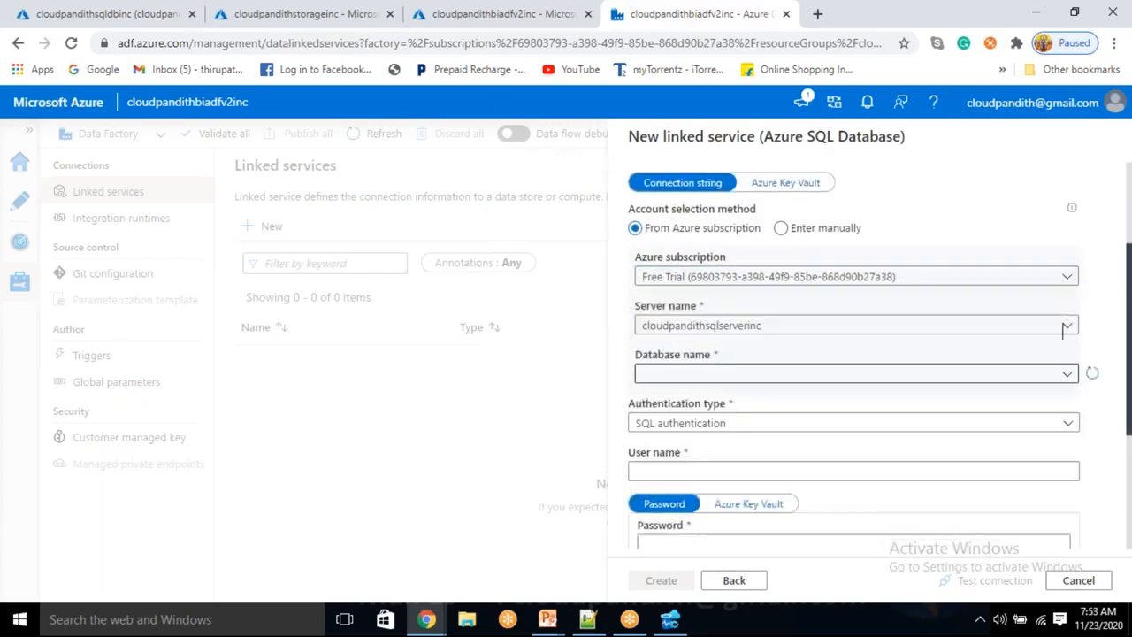
{"action": "left_click", "coordinate": [715, 382]}
{"action": "left_click", "coordinate": [713, 399]}
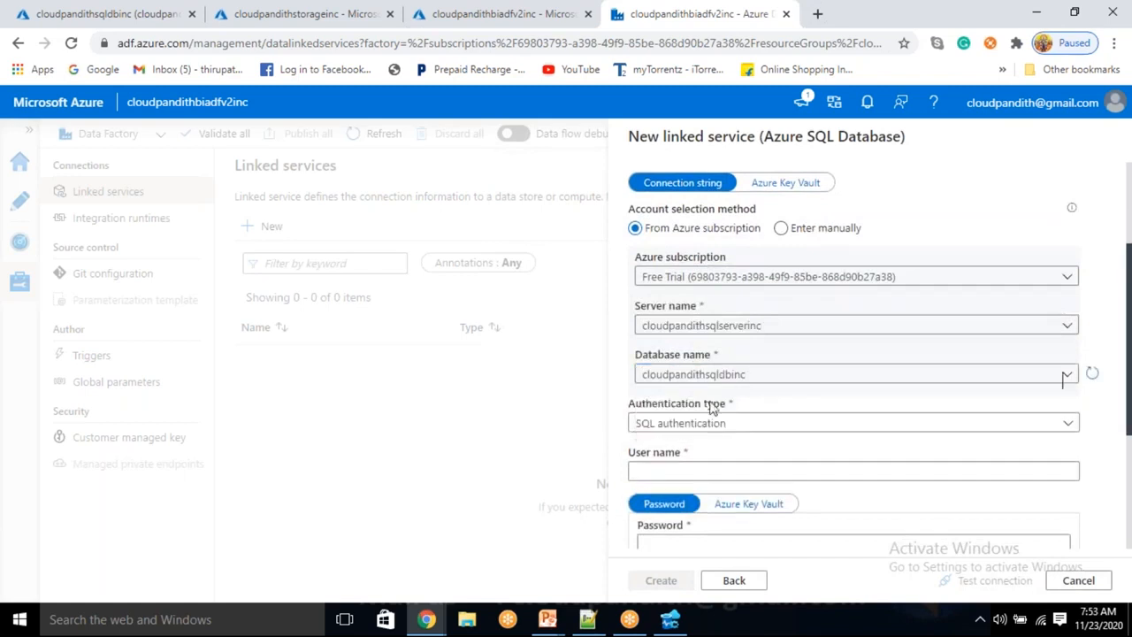
Enter the SQL authentication user name and the account password for the linked service
{"action": "scroll", "coordinate": [1064, 378], "scroll_direction": "down", "scroll_amount": 1}
{"action": "left_click", "coordinate": [694, 392]}
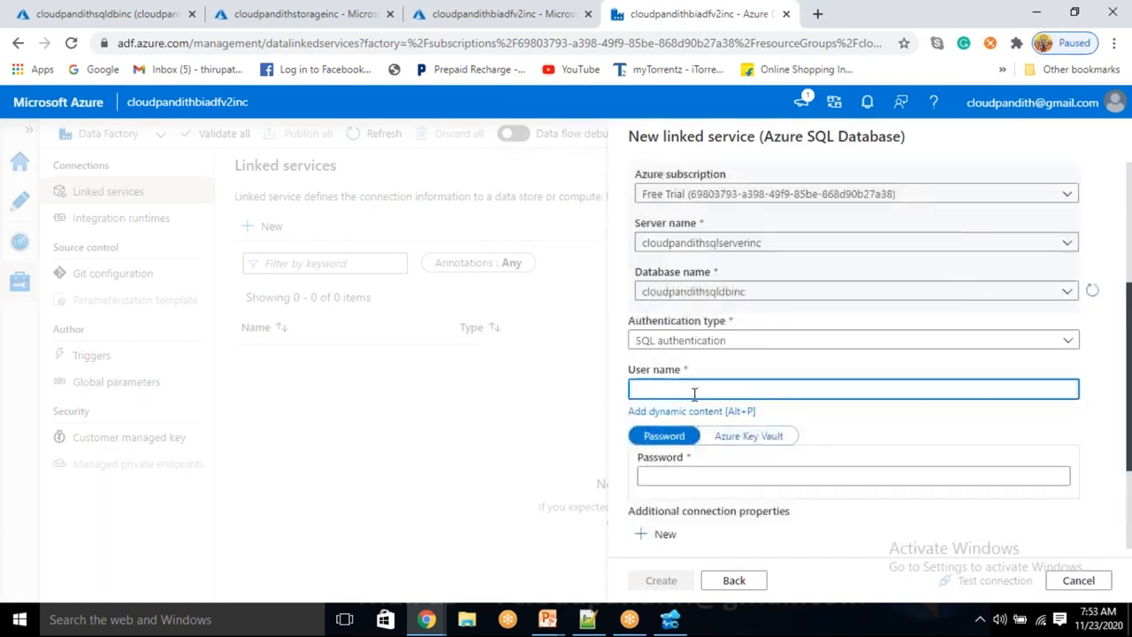
{"action": "type", "text": "mallaiah"}
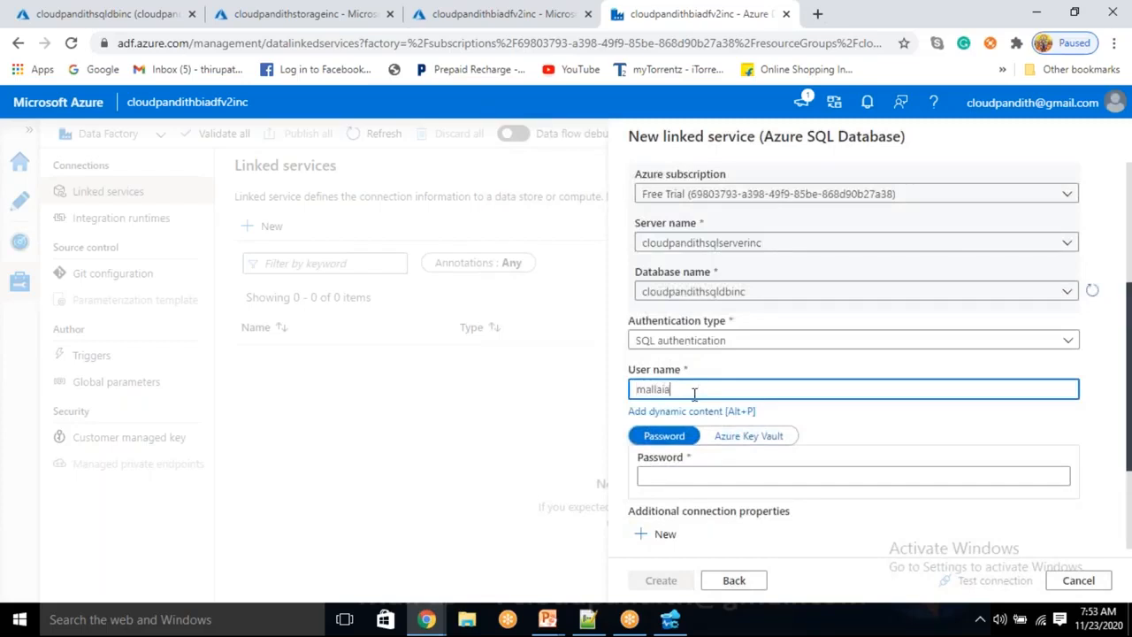
{"action": "left_click", "coordinate": [821, 29]}
{"action": "left_click", "coordinate": [701, 462]}
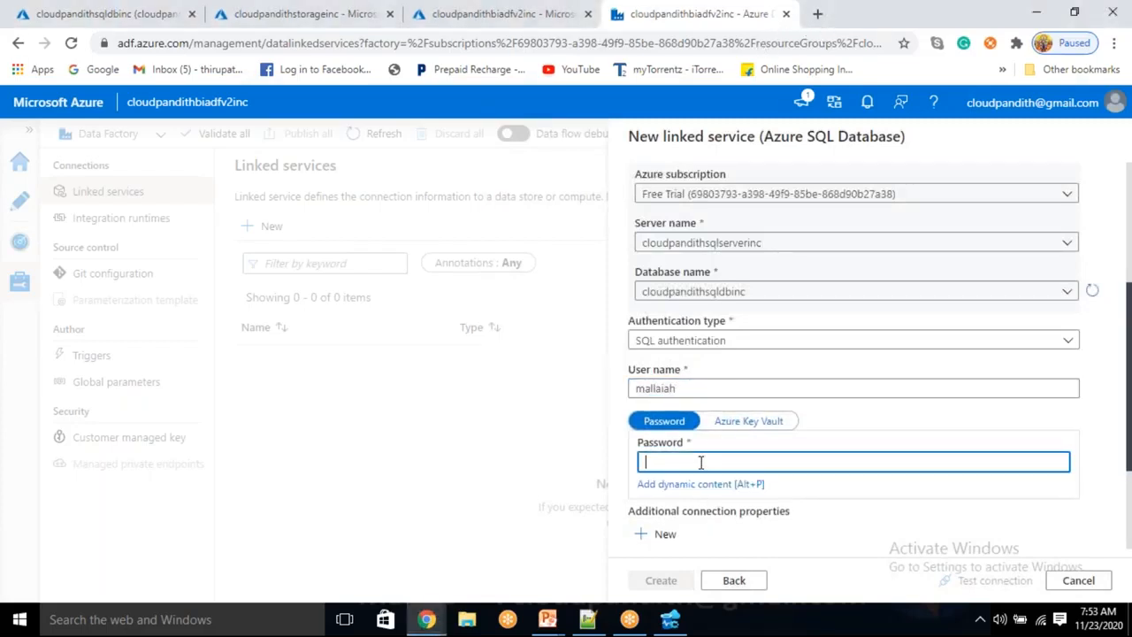
{"action": "type", "text": "************"}
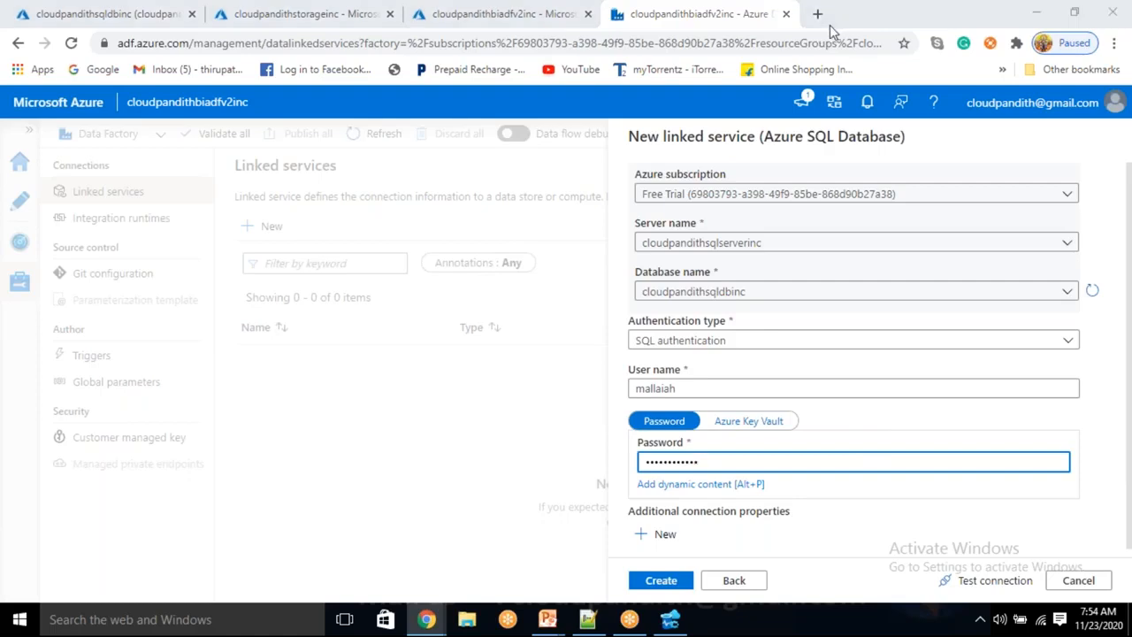
Test the connection of the LS_ASDB linked service and create it
{"action": "scroll", "coordinate": [867, 455], "scroll_direction": "up", "scroll_amount": 1}
{"action": "scroll", "coordinate": [867, 455], "scroll_direction": "up", "scroll_amount": 1}
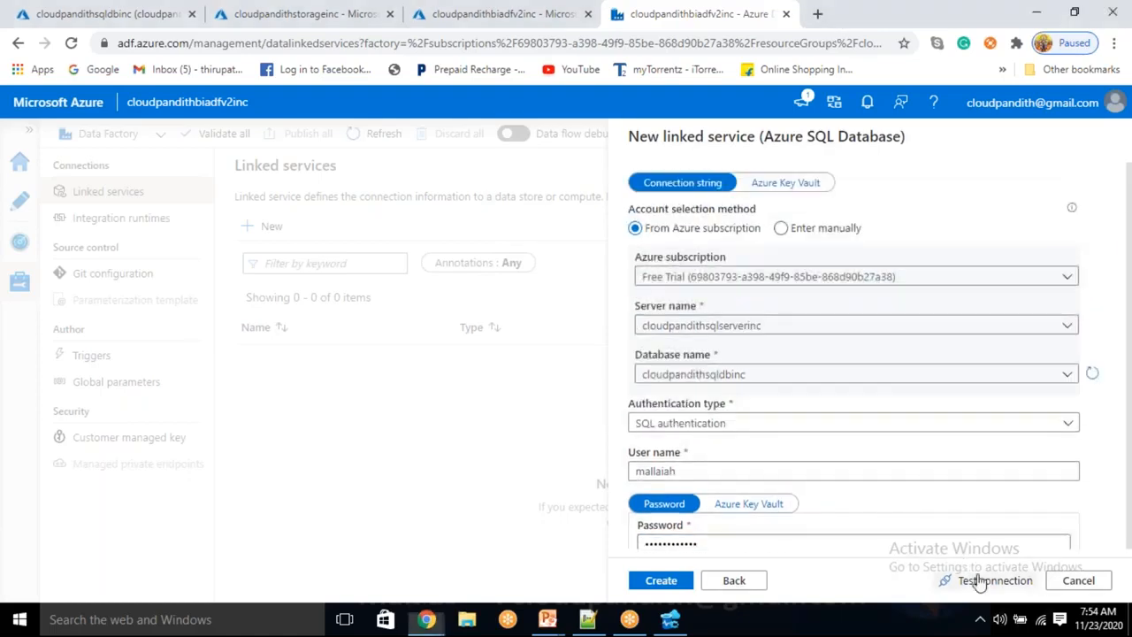
{"action": "left_click", "coordinate": [967, 579]}
{"action": "scroll", "coordinate": [862, 442], "scroll_direction": "down", "scroll_amount": 4}
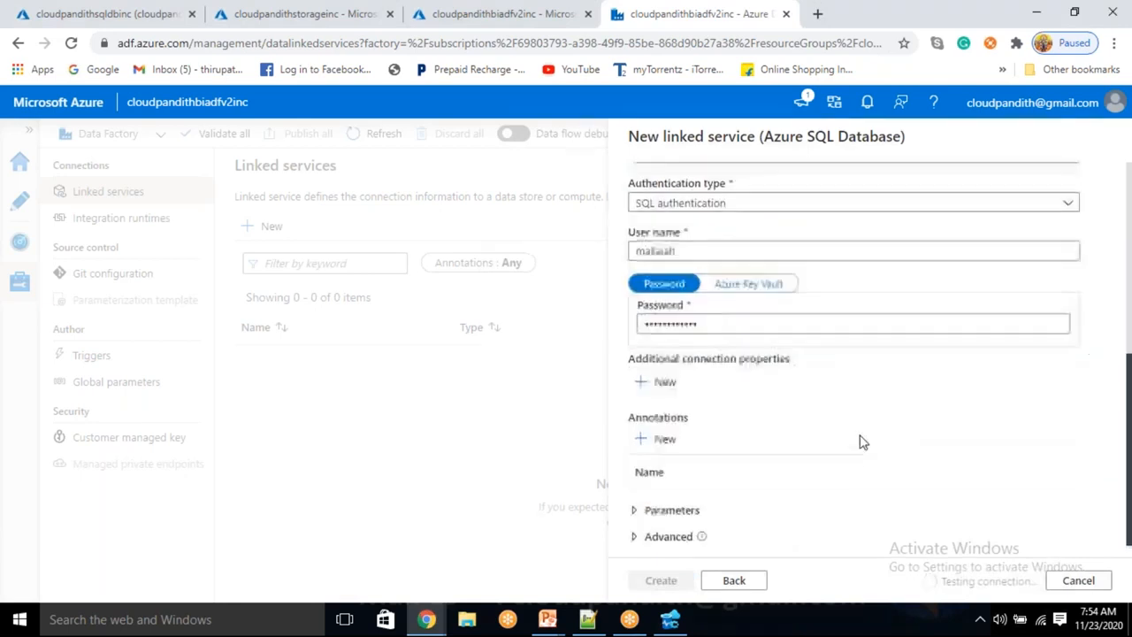
{"action": "scroll", "coordinate": [863, 443], "scroll_direction": "up", "scroll_amount": 1}
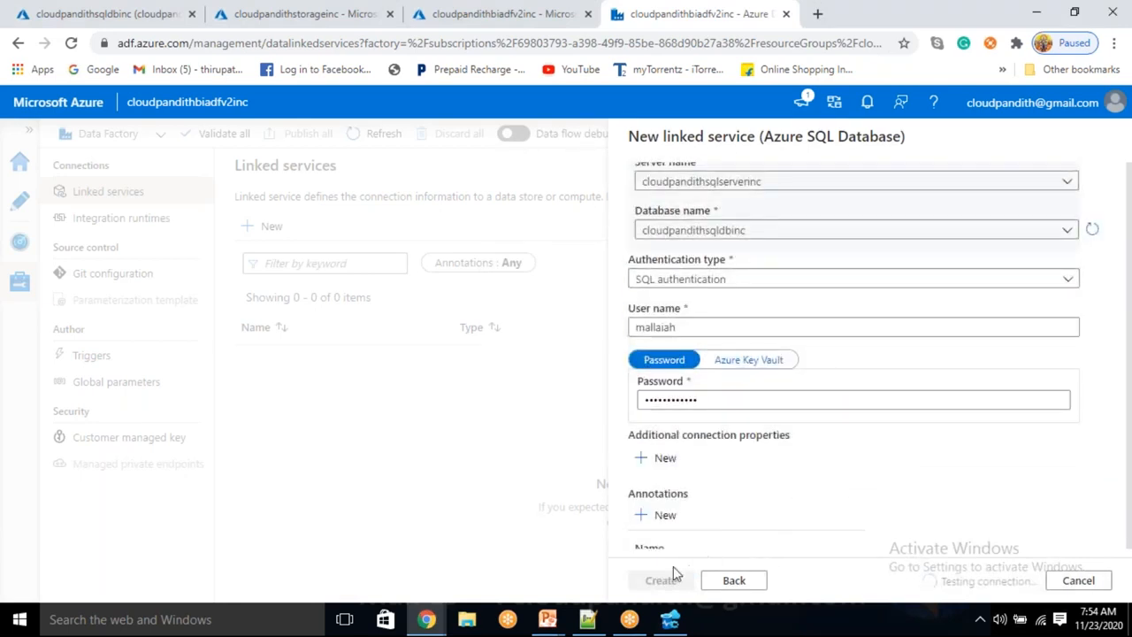
{"action": "key", "text": "super"}
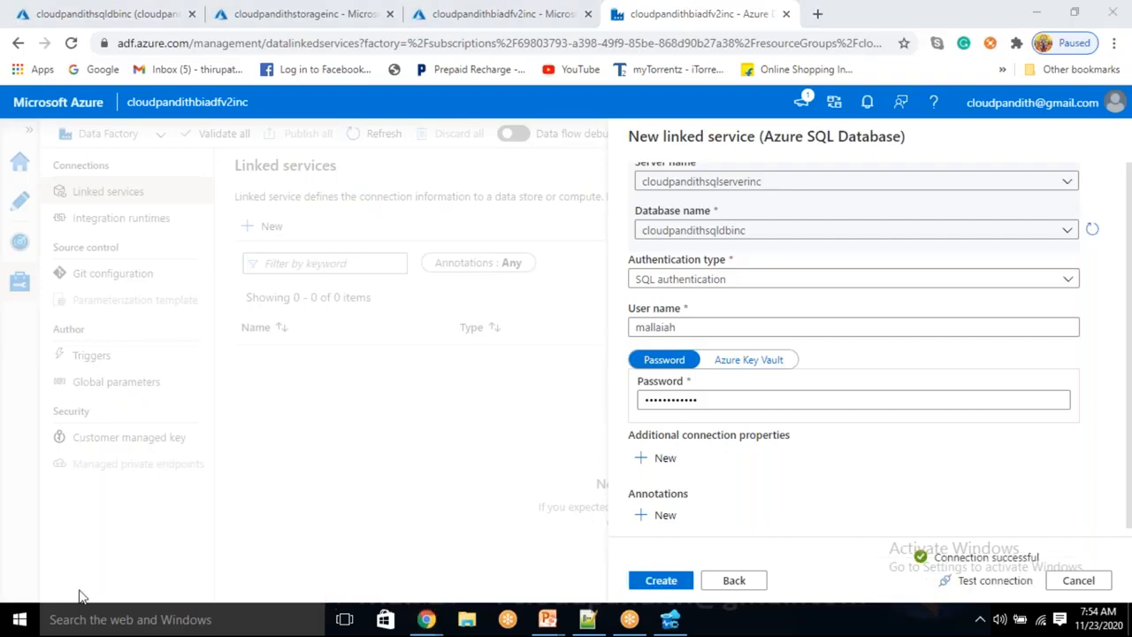
{"action": "left_click", "coordinate": [662, 581]}
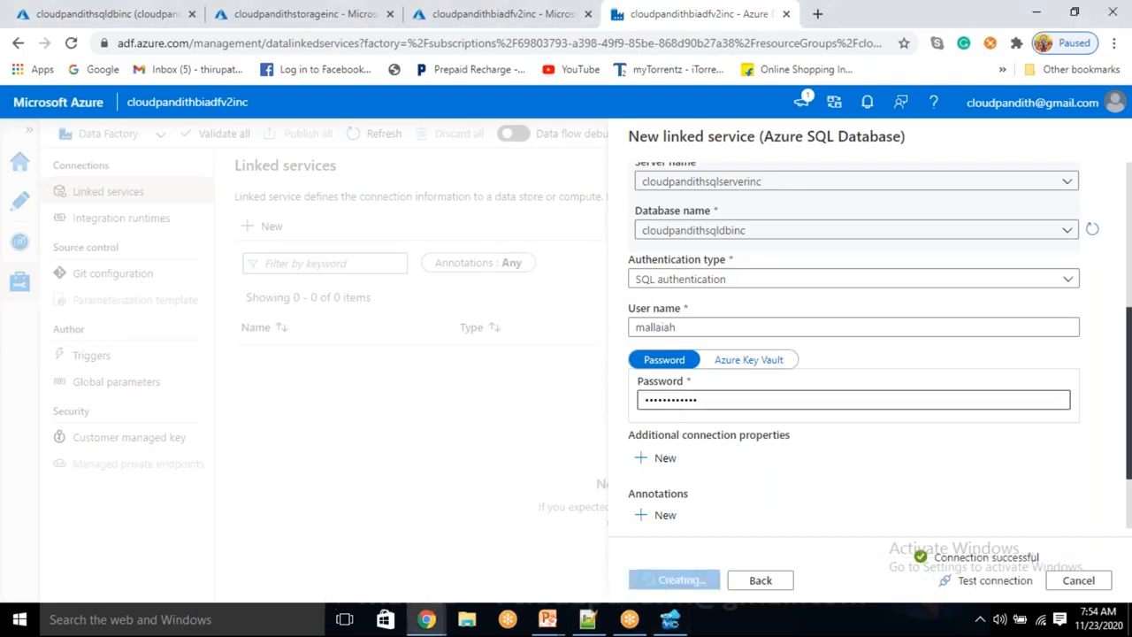
Start a new Azure Blob Storage linked service and name it LS_ABS
{"action": "left_click", "coordinate": [272, 228]}
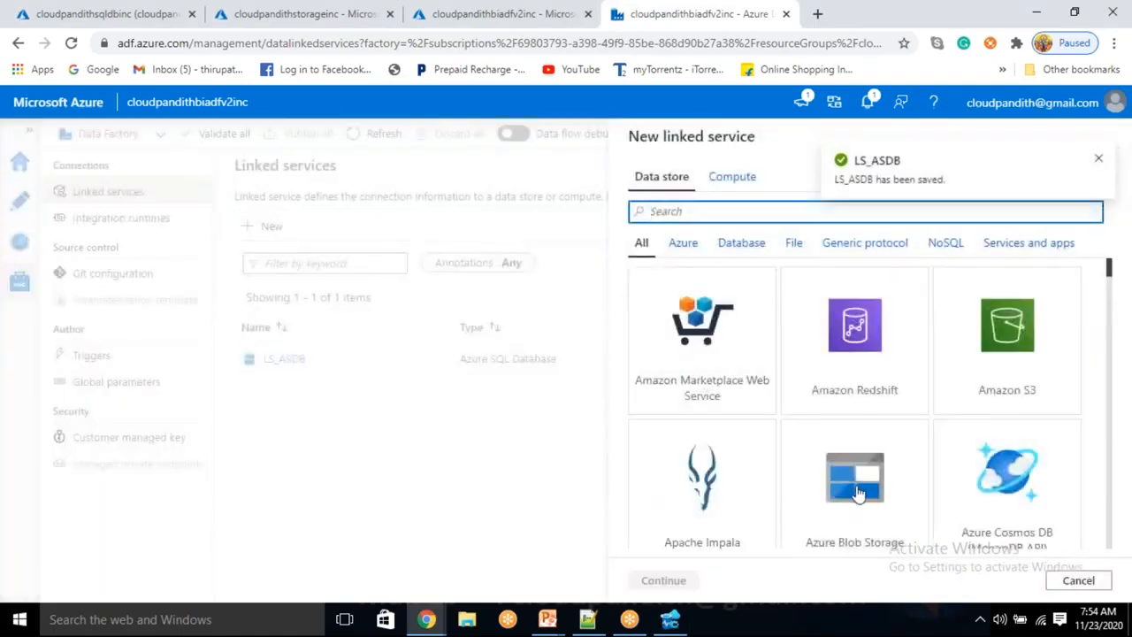
{"action": "left_click", "coordinate": [855, 492]}
{"action": "left_click", "coordinate": [663, 580]}
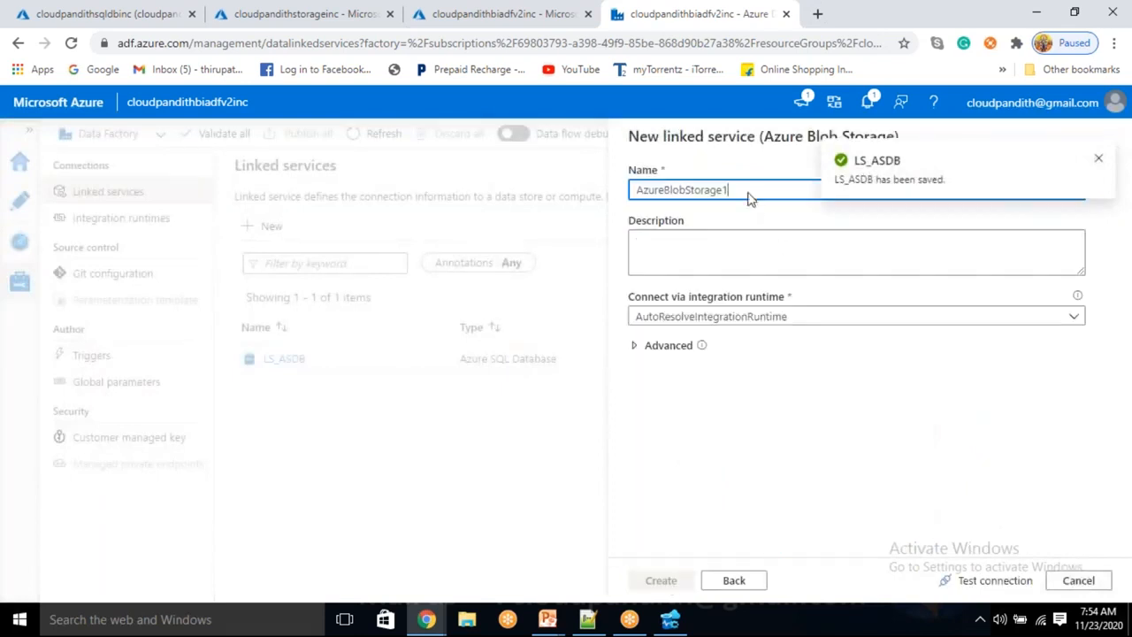
{"action": "key", "text": "ctrl+a"}
{"action": "key", "text": "BackSpace"}
{"action": "type", "text": "ls"}
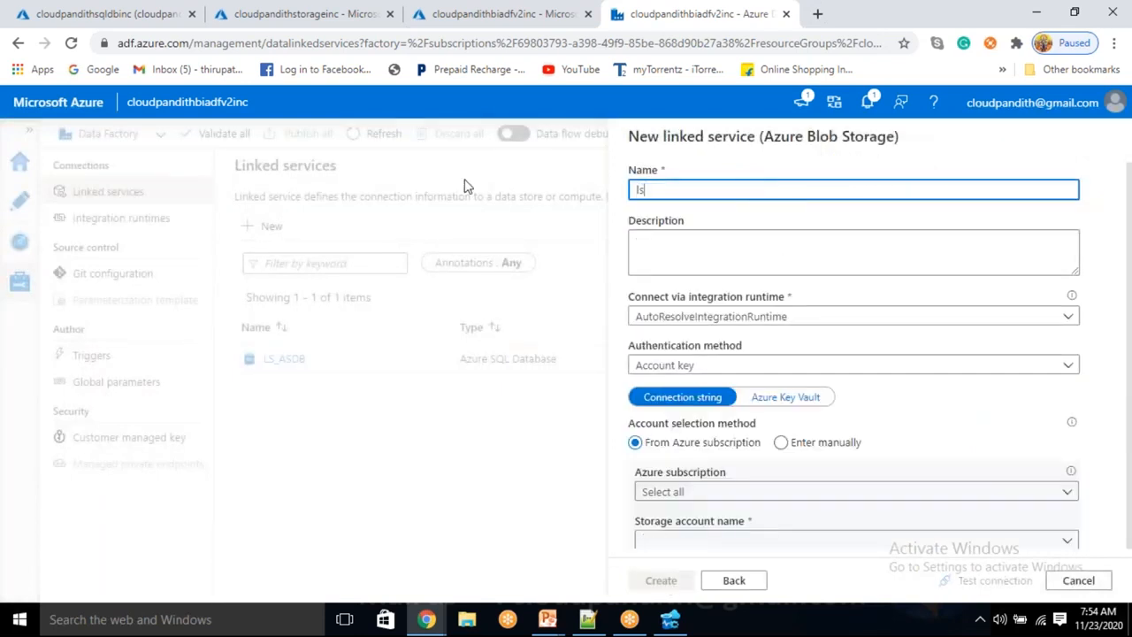
{"action": "key", "text": "BackSpace"}
{"action": "key", "text": "BackSpace"}
{"action": "type", "text": "LS"}
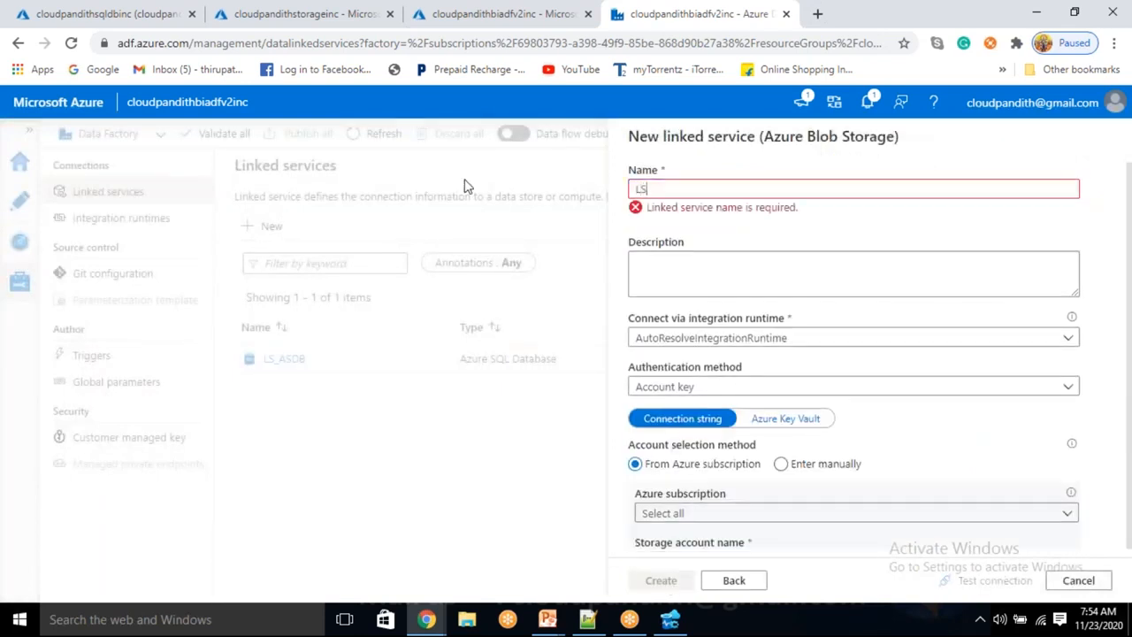
{"action": "type", "text": "_ABS"}
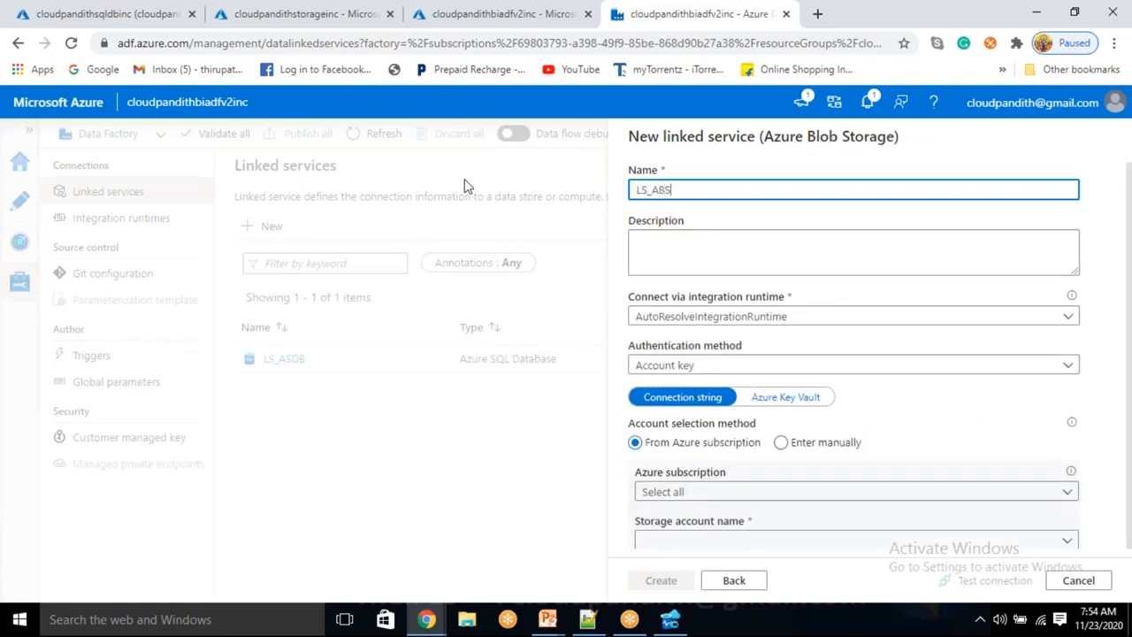
Set the linked service's subscription to Free Trial and its storage account to cloudpandithstorageinc, and create it
{"action": "scroll", "coordinate": [703, 377], "scroll_direction": "down", "scroll_amount": 2}
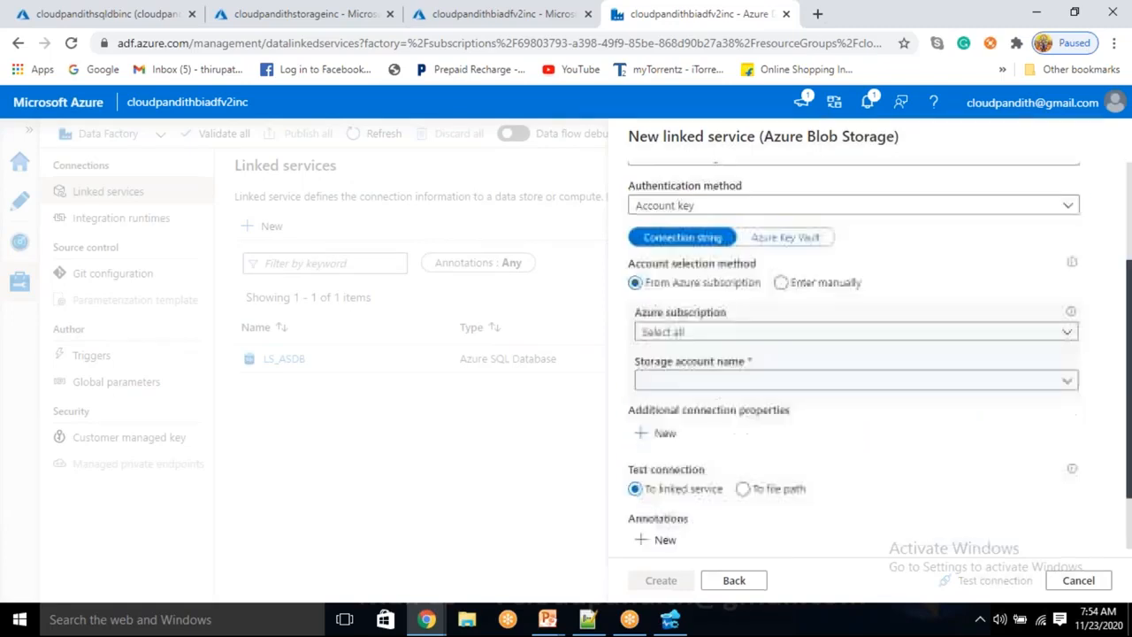
{"action": "left_click", "coordinate": [708, 332]}
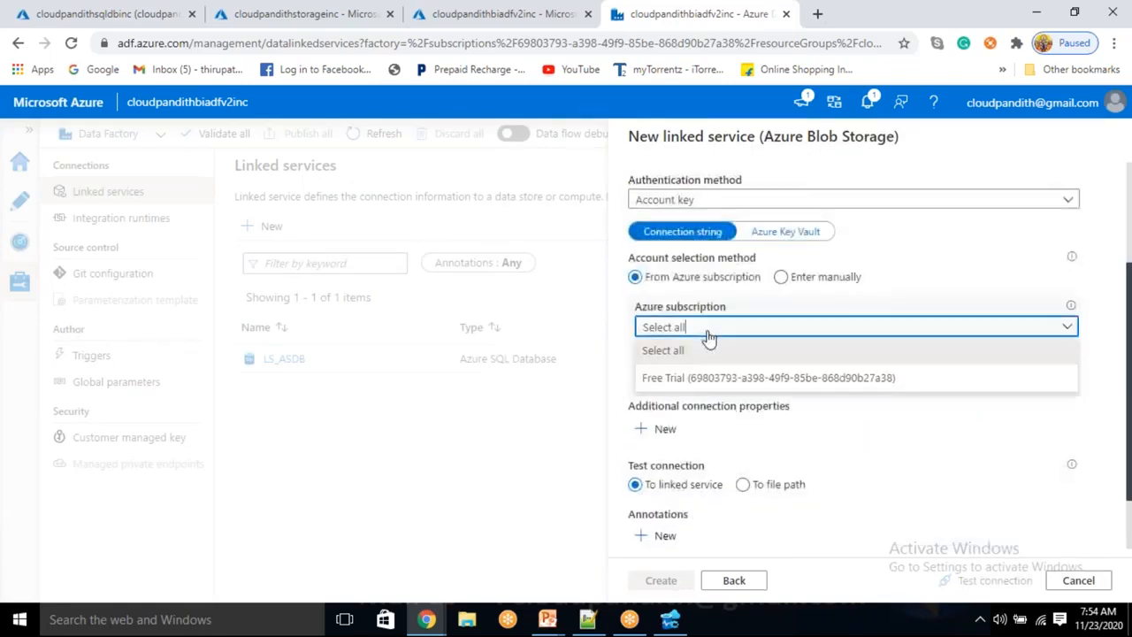
{"action": "left_click", "coordinate": [686, 378]}
{"action": "left_click", "coordinate": [687, 375]}
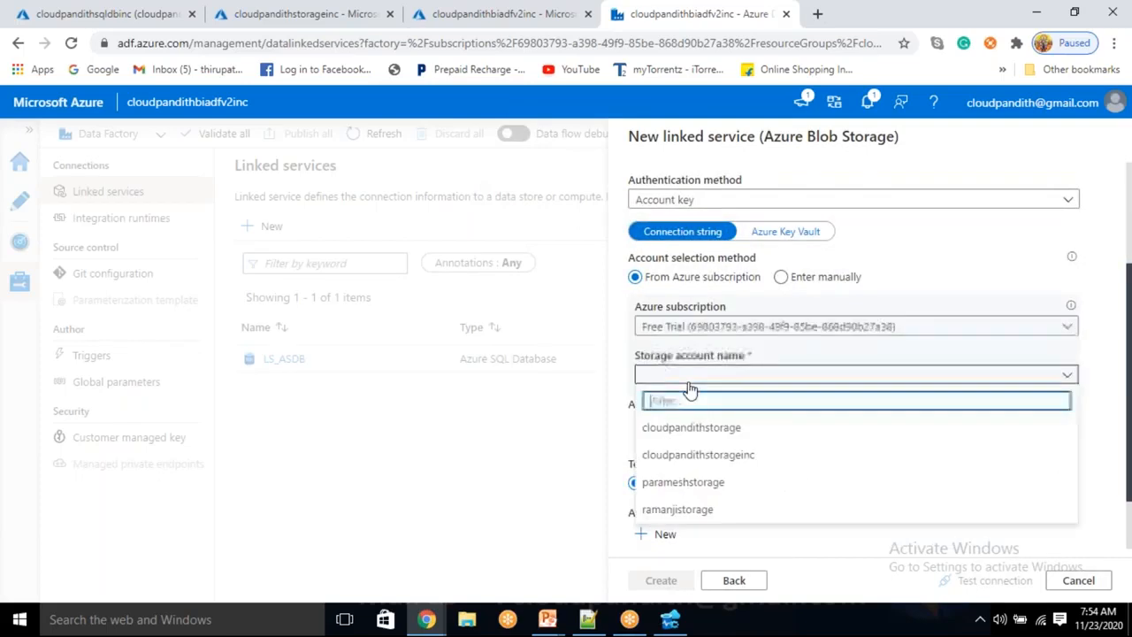
{"action": "left_click", "coordinate": [687, 456]}
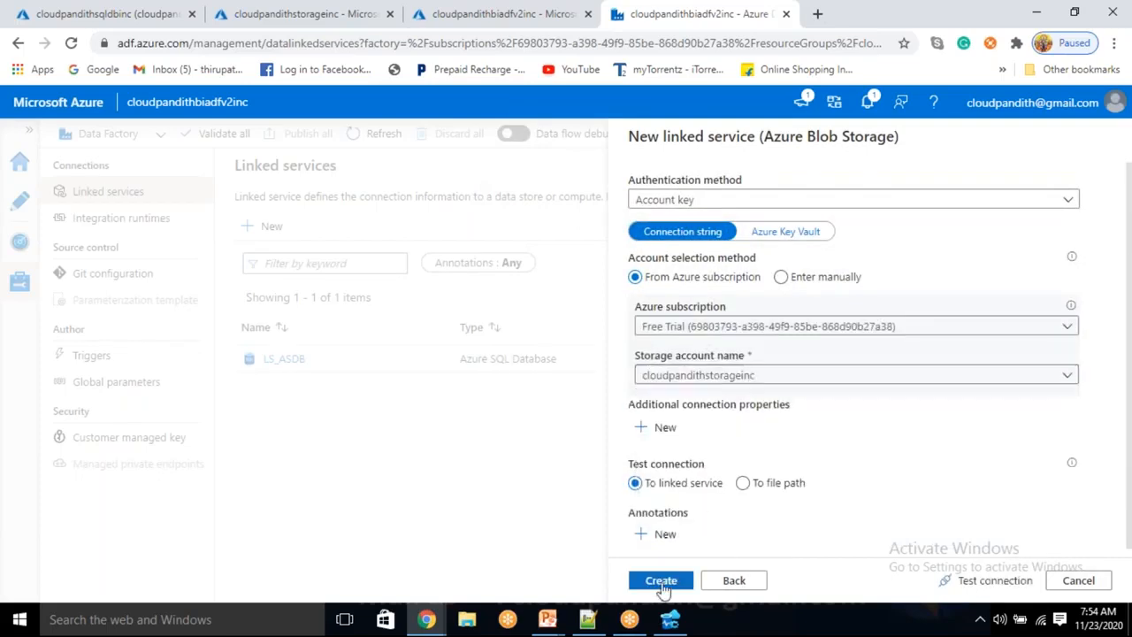
{"action": "left_click", "coordinate": [661, 580]}
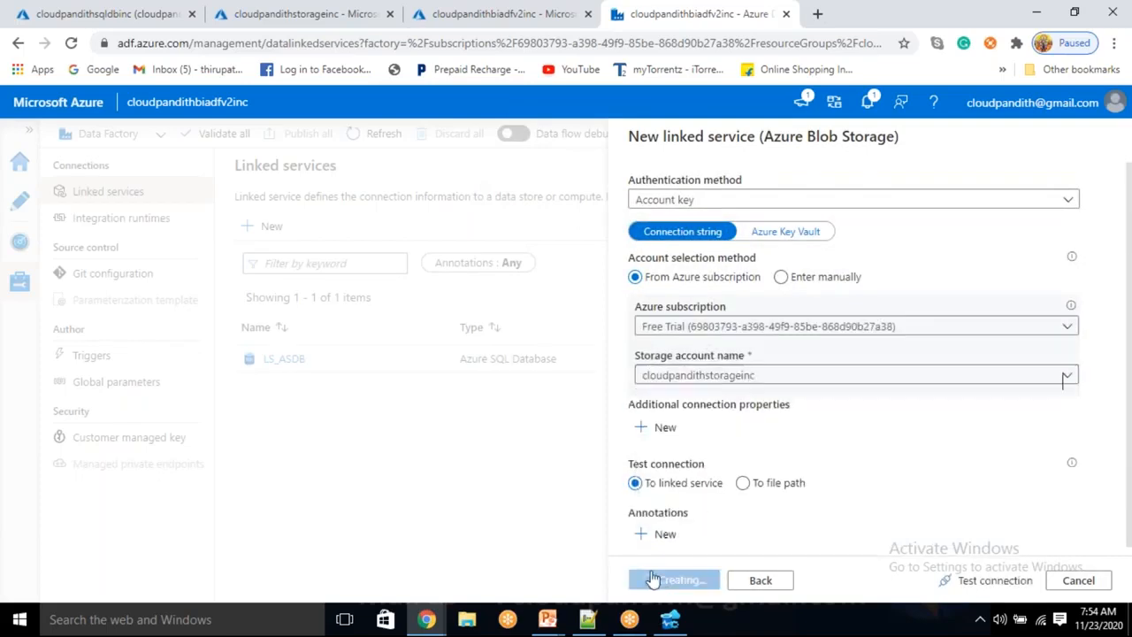
Create a new pipeline in the factory's authoring area and filter its activities by "LO"
{"action": "left_click", "coordinate": [20, 200]}
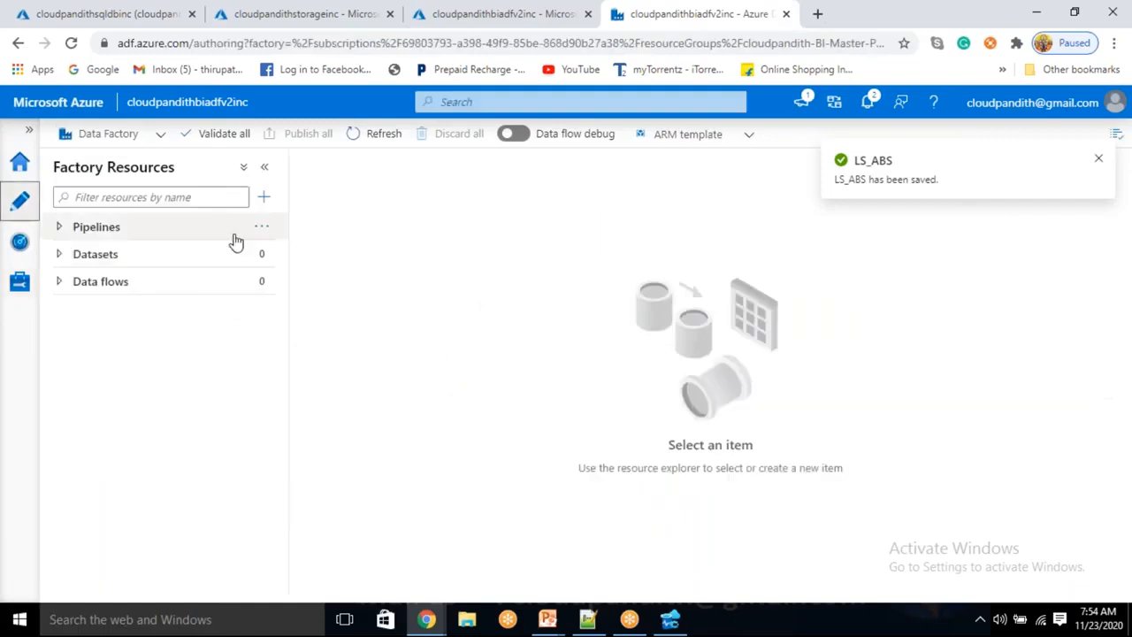
{"action": "left_click", "coordinate": [265, 197]}
{"action": "left_click", "coordinate": [299, 221]}
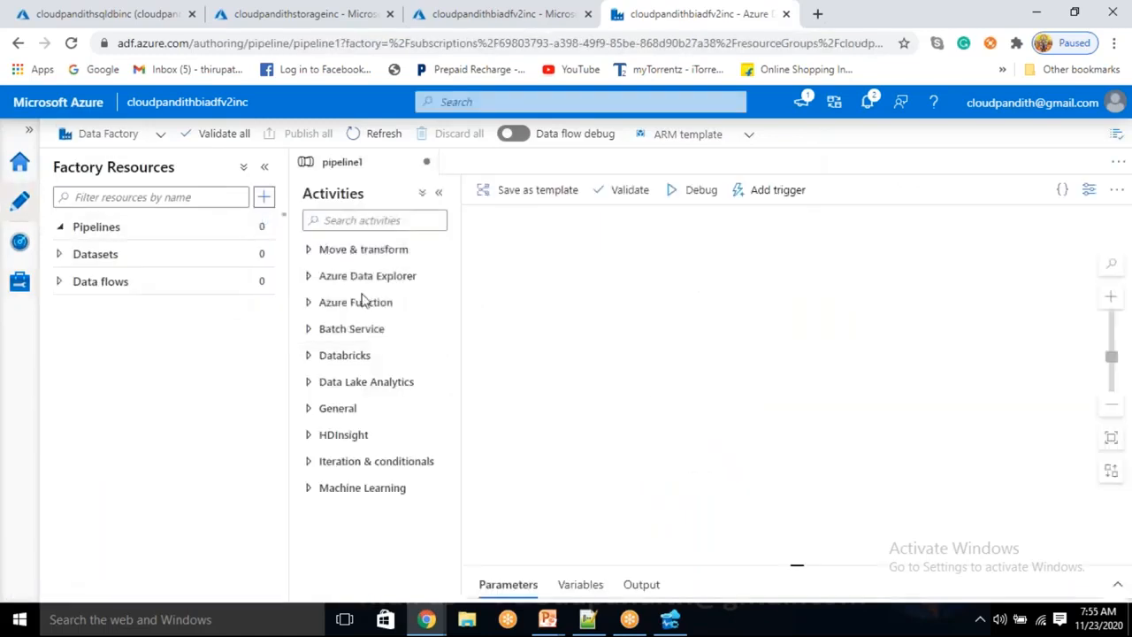
{"action": "left_click", "coordinate": [364, 221]}
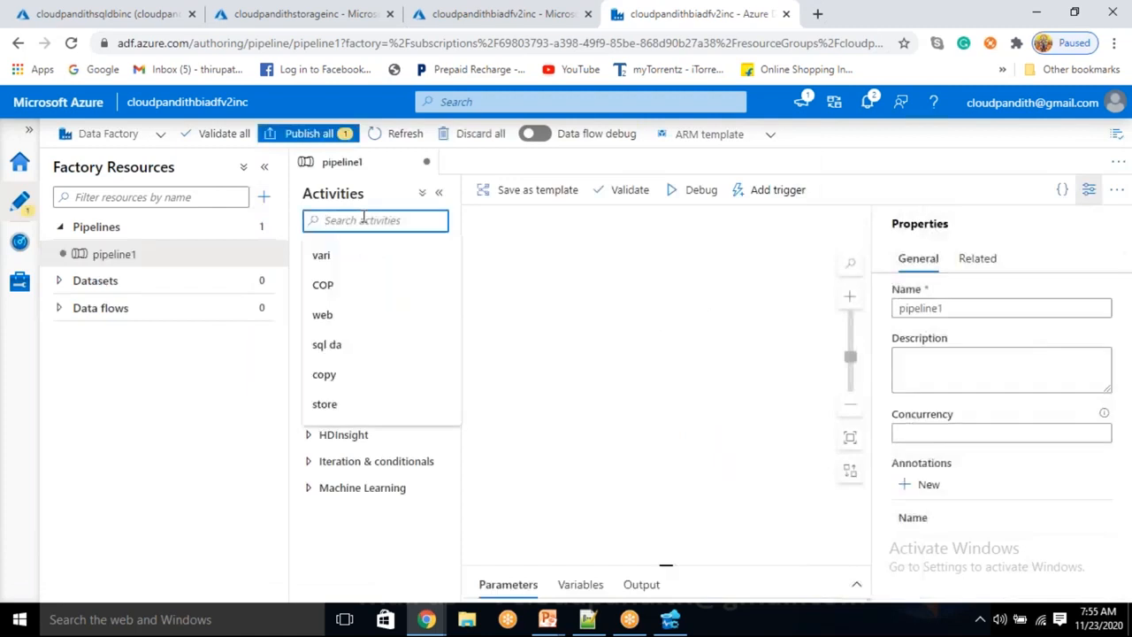
{"action": "type", "text": "looo"}
{"action": "key", "text": "BackSpace"}
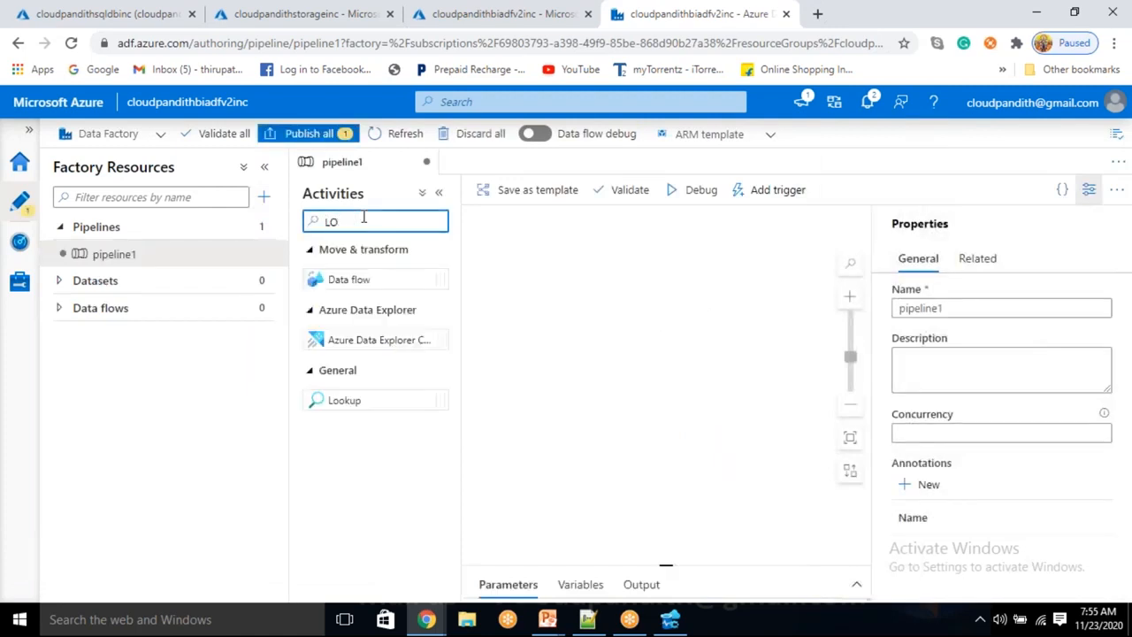
{"action": "left_click_drag", "start_coordinate": [351, 400], "coordinate": [578, 313]}
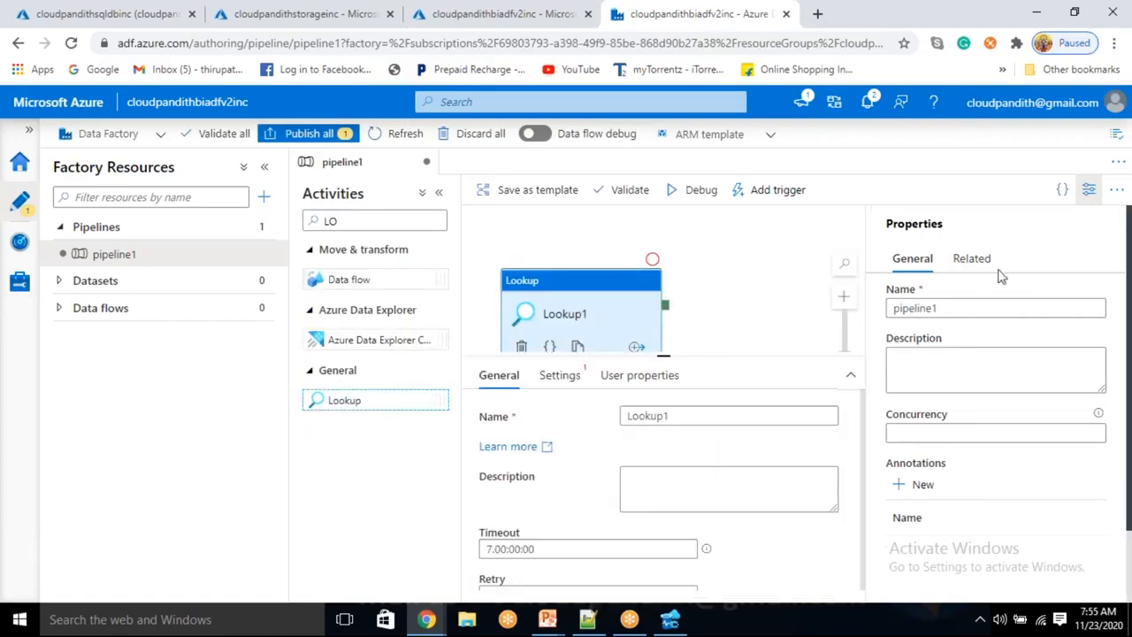
{"action": "left_click", "coordinate": [948, 306]}
{"action": "left_click", "coordinate": [865, 327]}
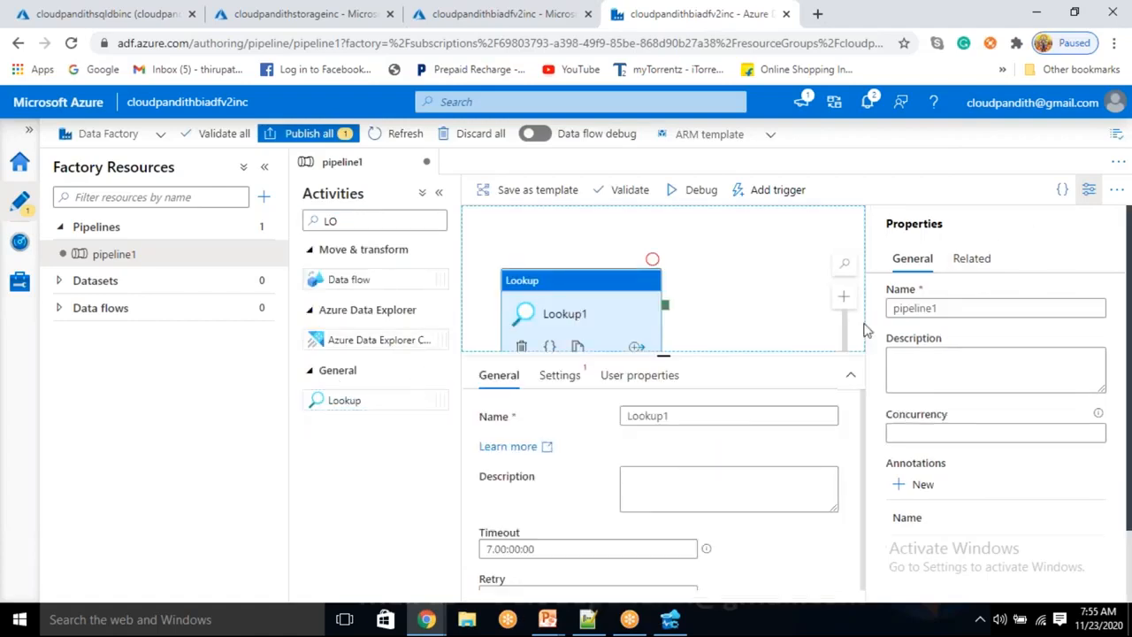
{"action": "key", "text": "Delete"}
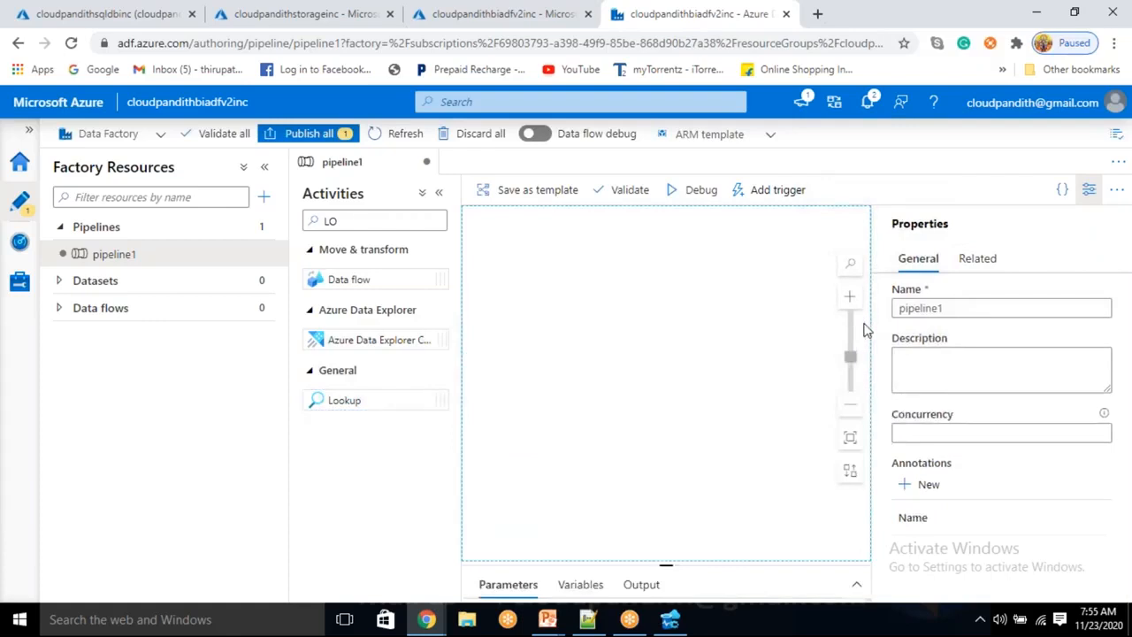
Name the pipeline PL_DATA_SQLDB_BLOB_INCREMENTAL and close its properties
{"action": "double_click", "coordinate": [976, 320]}
{"action": "key", "text": "BackSpace"}
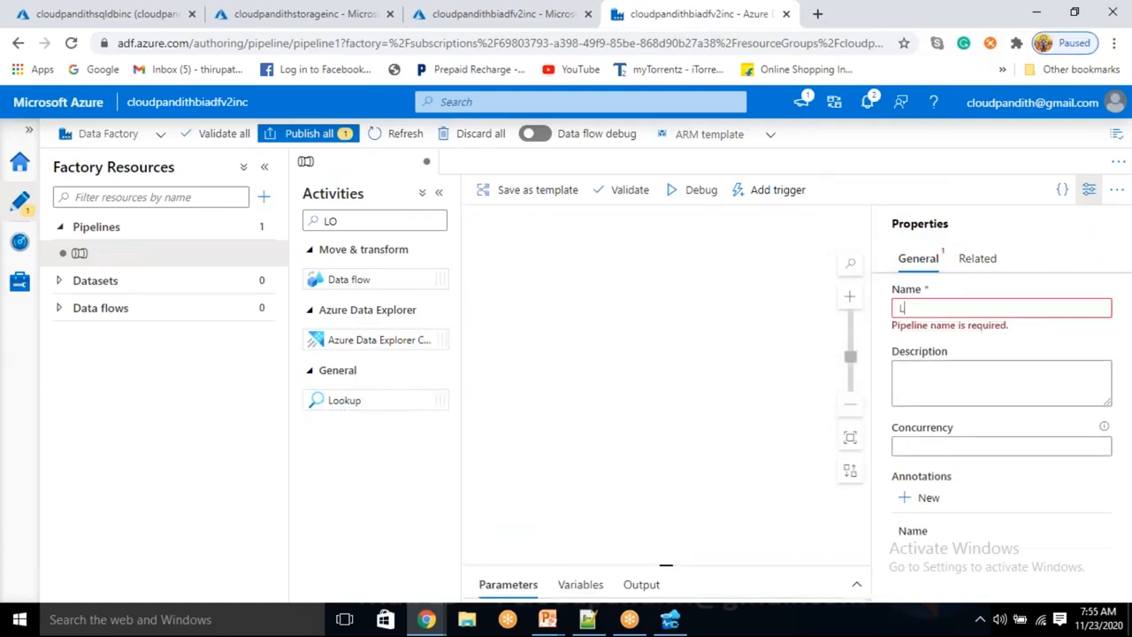
{"action": "type", "text": "PL_DATA_SQLDB_"}
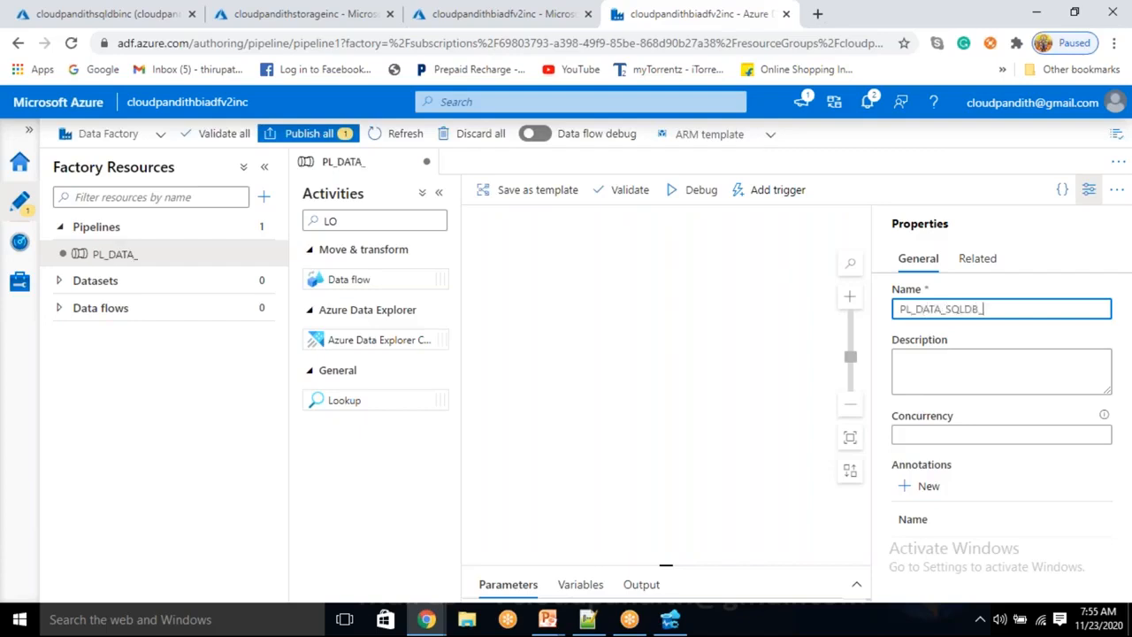
{"action": "type", "text": "BLOB_INCREMENTAL"}
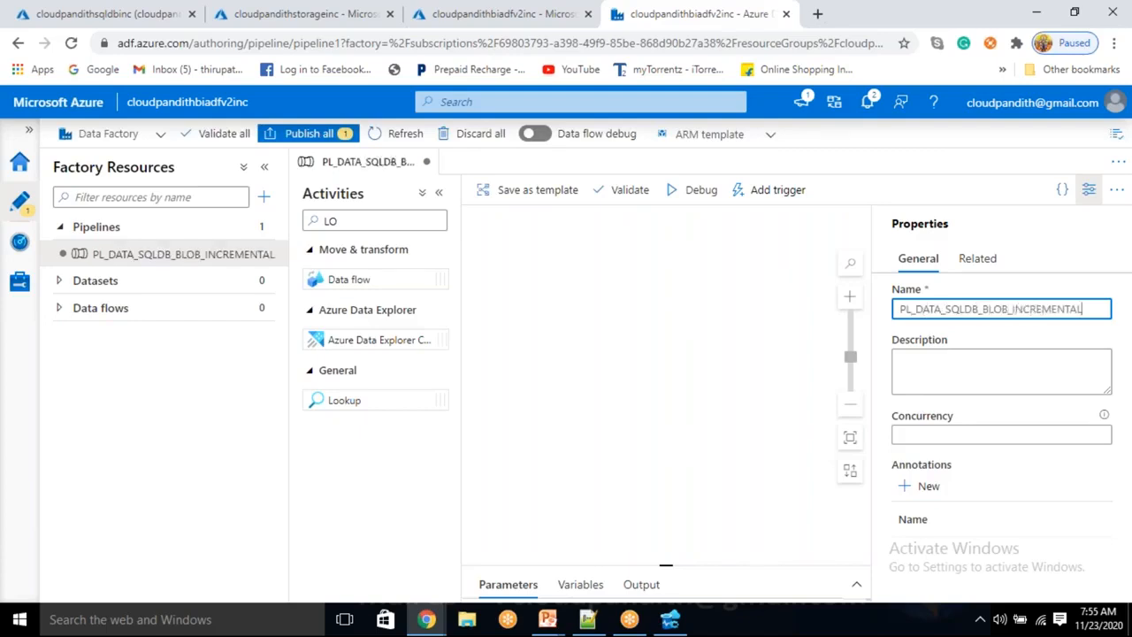
{"action": "left_click", "coordinate": [1089, 189]}
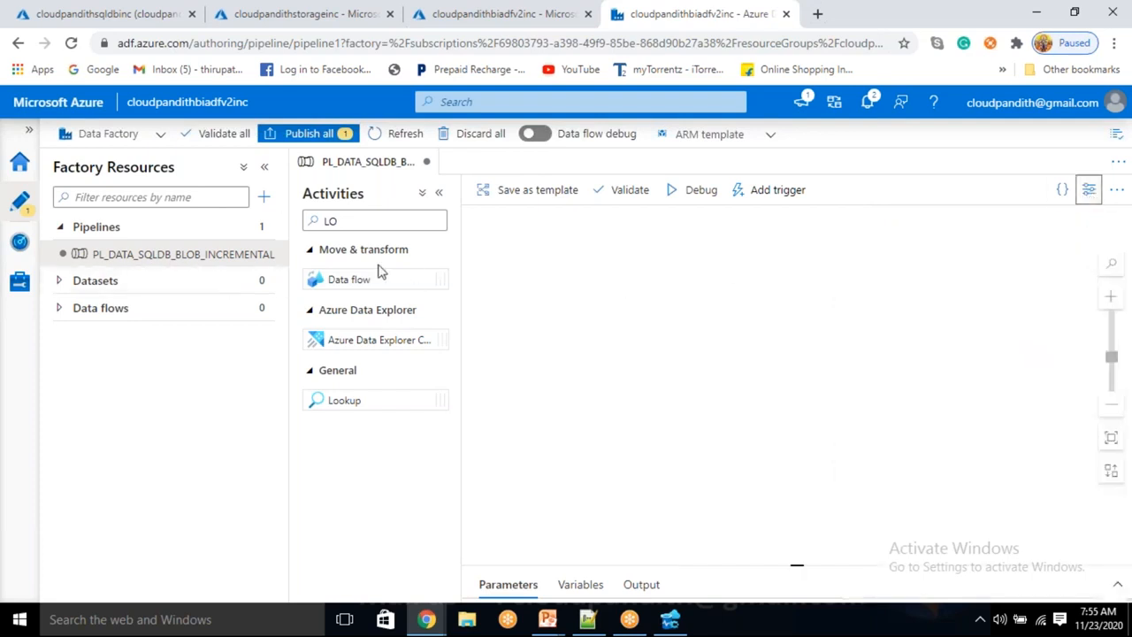
Add a Lookup activity to the pipeline and name it Lookup_getTableList
{"action": "left_click_drag", "start_coordinate": [345, 400], "coordinate": [588, 315]}
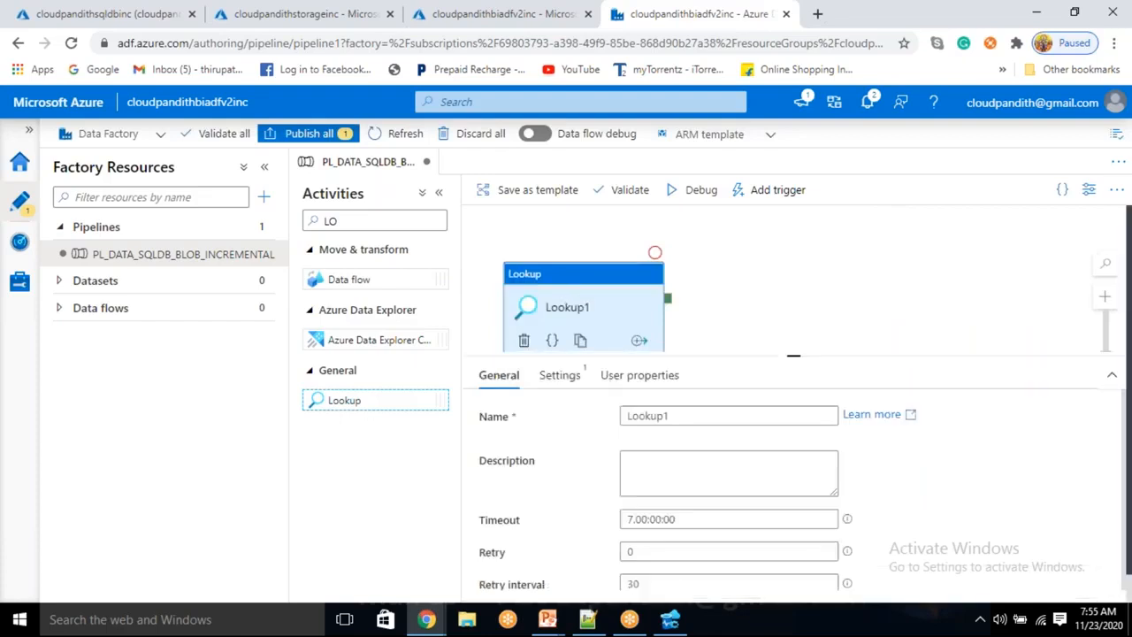
{"action": "left_click_drag", "start_coordinate": [674, 414], "coordinate": [619, 409]}
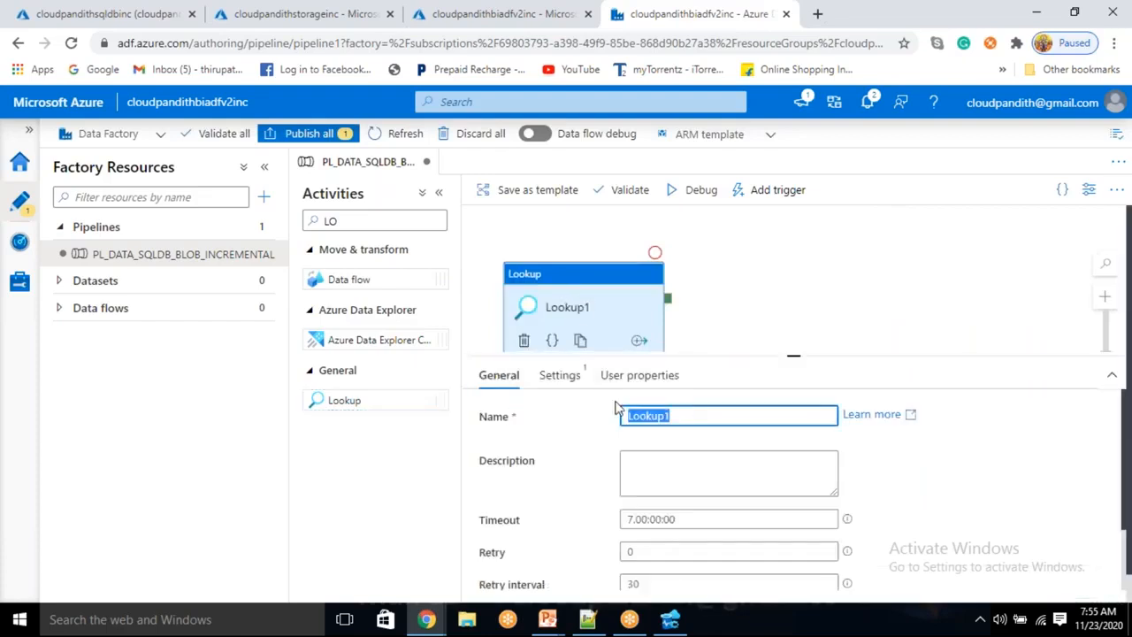
{"action": "key", "text": "Right"}
{"action": "type", "text": "_GET"}
{"action": "key", "text": "BackSpace"}
{"action": "key", "text": "BackSpace"}
{"action": "key", "text": "BackSpace"}
{"action": "type", "text": "getTableList"}
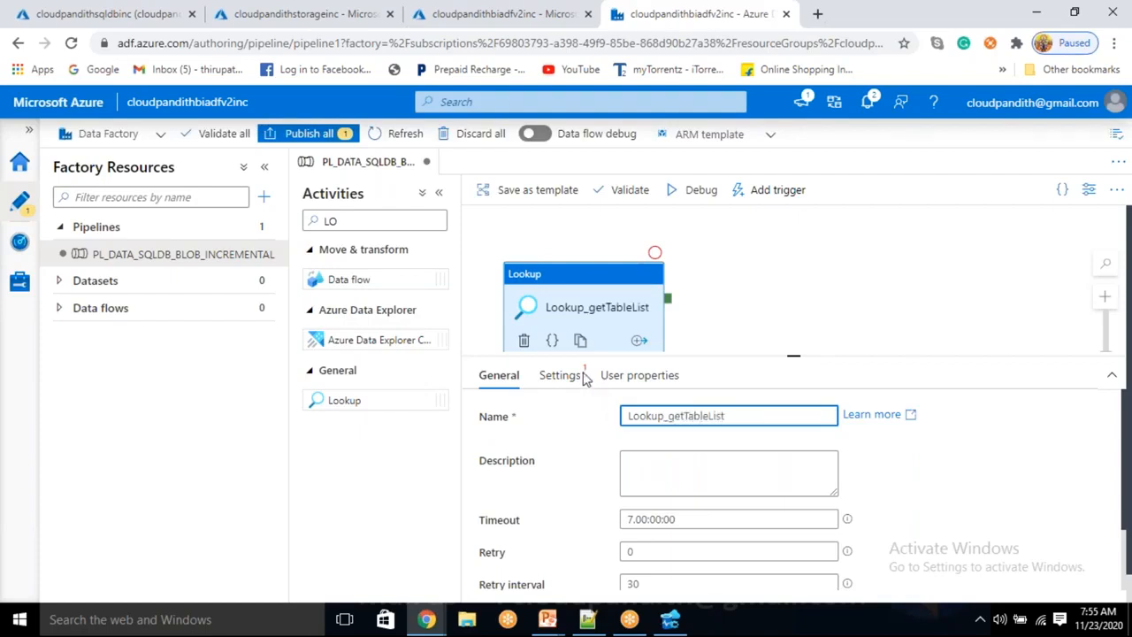
Start a new source dataset for the Lookup activity with Azure SQL Database as its data store
{"action": "left_click", "coordinate": [561, 384]}
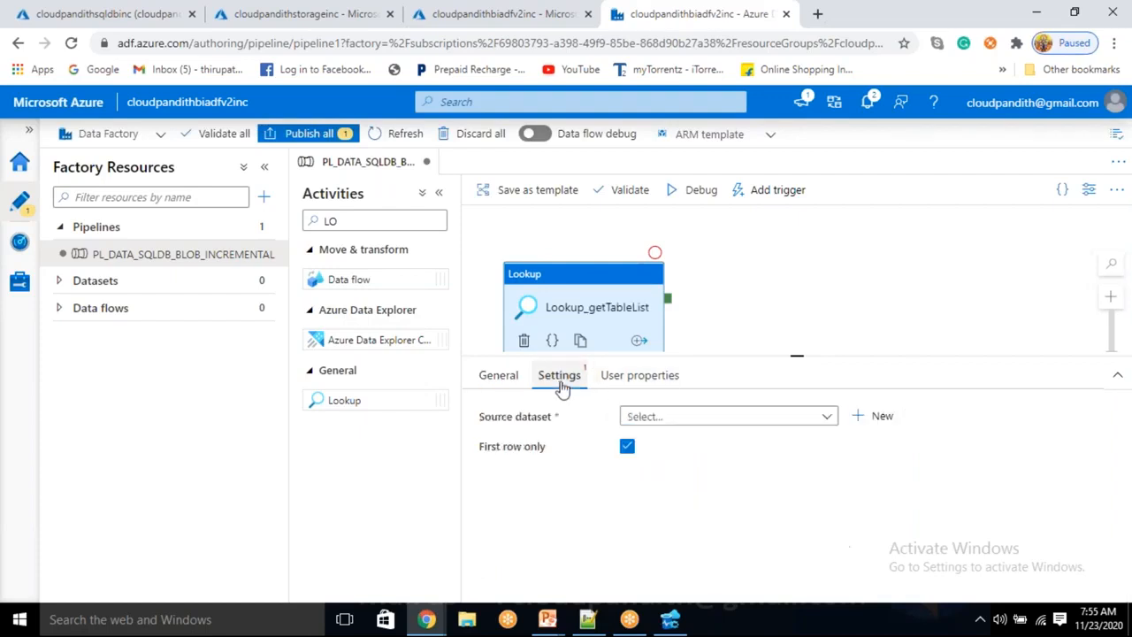
{"action": "left_click", "coordinate": [880, 418]}
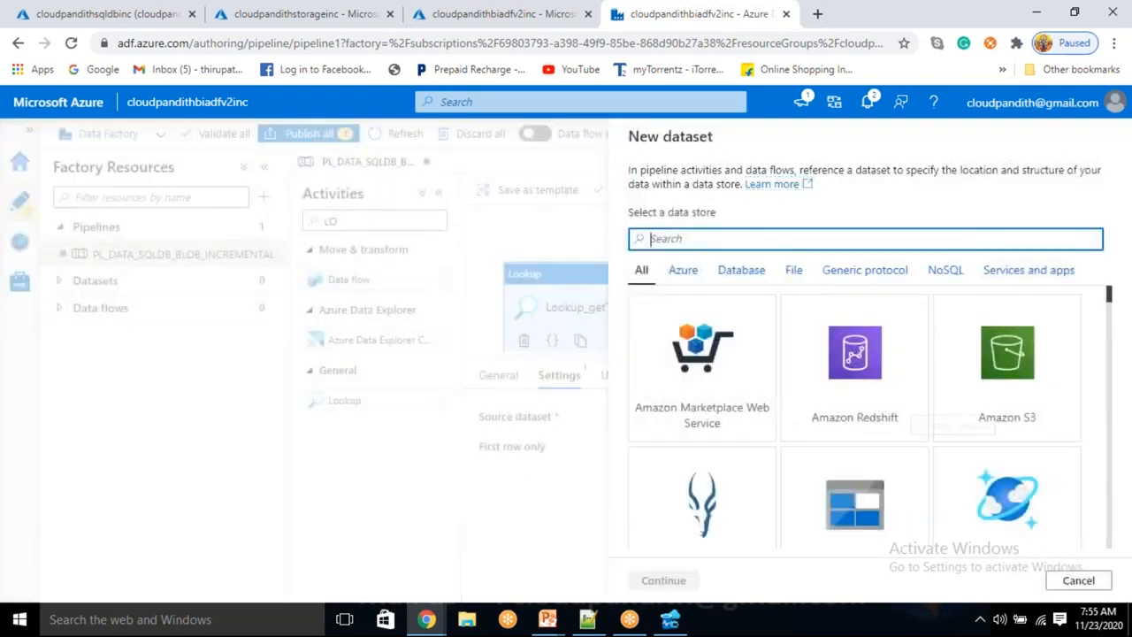
{"action": "scroll", "coordinate": [888, 495], "scroll_direction": "down", "scroll_amount": 1}
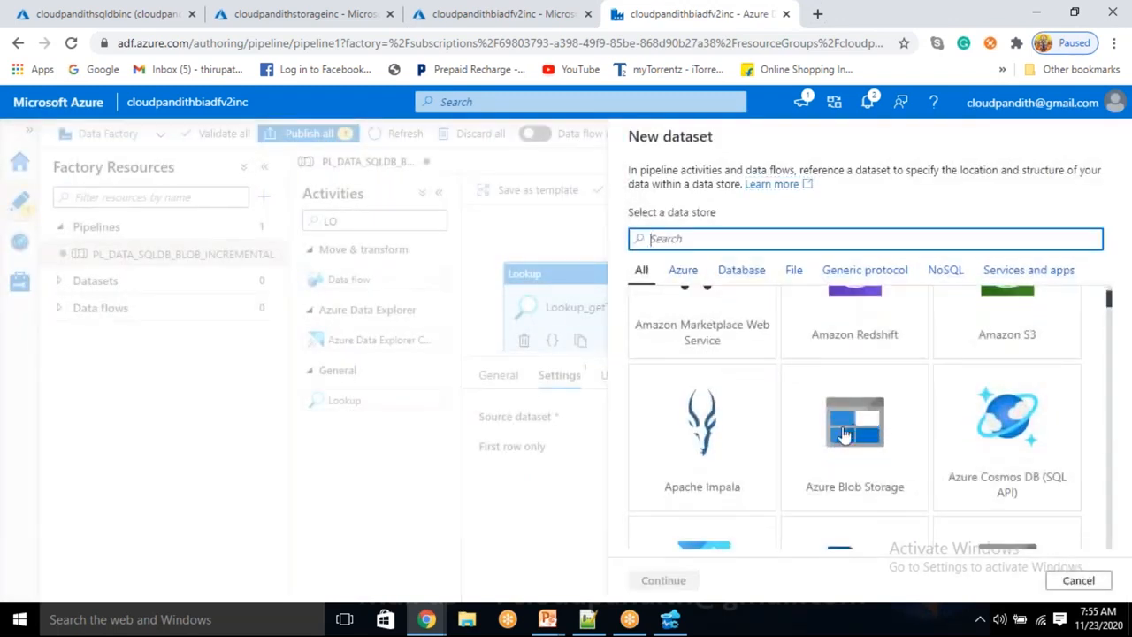
{"action": "scroll", "coordinate": [805, 423], "scroll_direction": "down", "scroll_amount": 1}
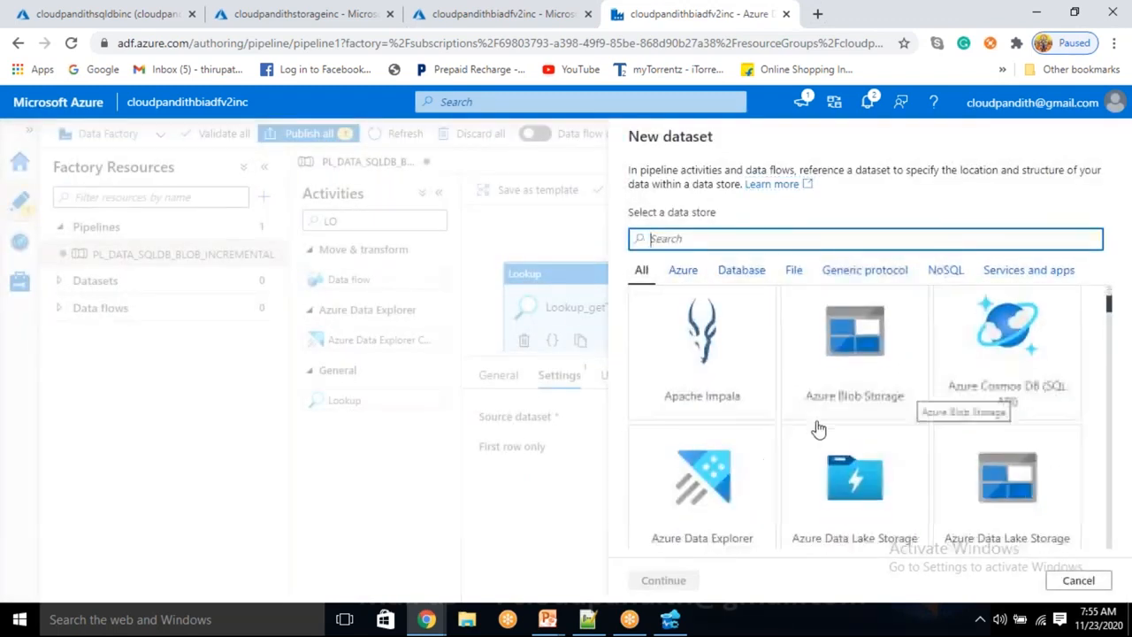
{"action": "left_click", "coordinate": [734, 253]}
{"action": "type", "text": "sql d"}
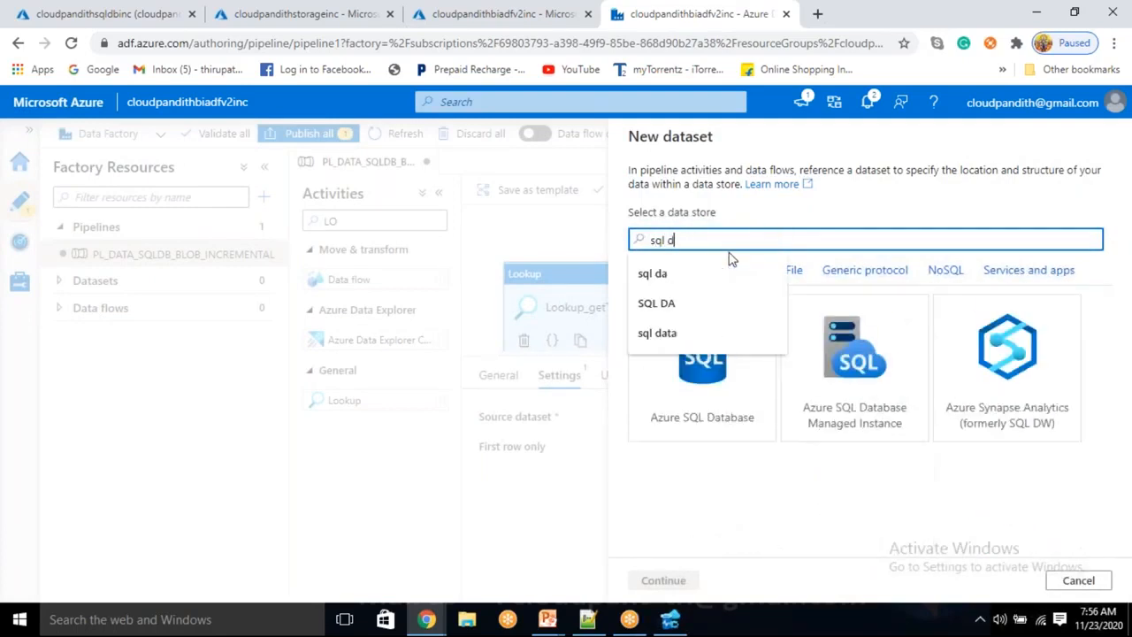
{"action": "type", "text": "ata"}
{"action": "left_click", "coordinate": [713, 417]}
{"action": "left_click", "coordinate": [664, 579]}
Name the new dataset DS_ASDB_GetTableList
{"action": "left_click_drag", "start_coordinate": [725, 190], "coordinate": [606, 177]}
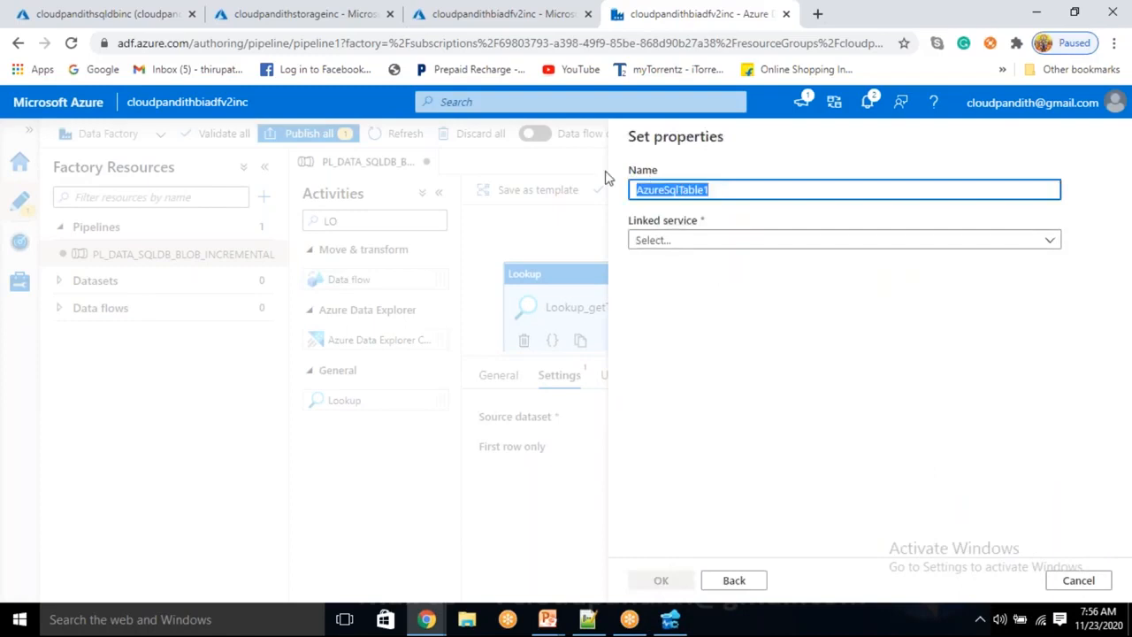
{"action": "type", "text": "sele"}
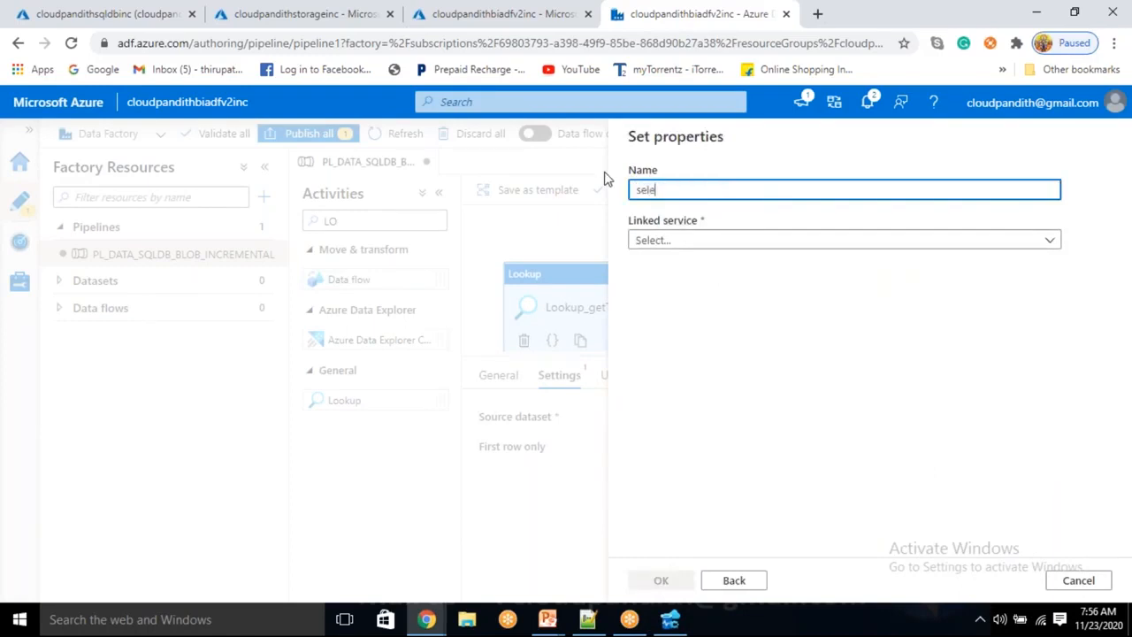
{"action": "type", "text": "DS_"}
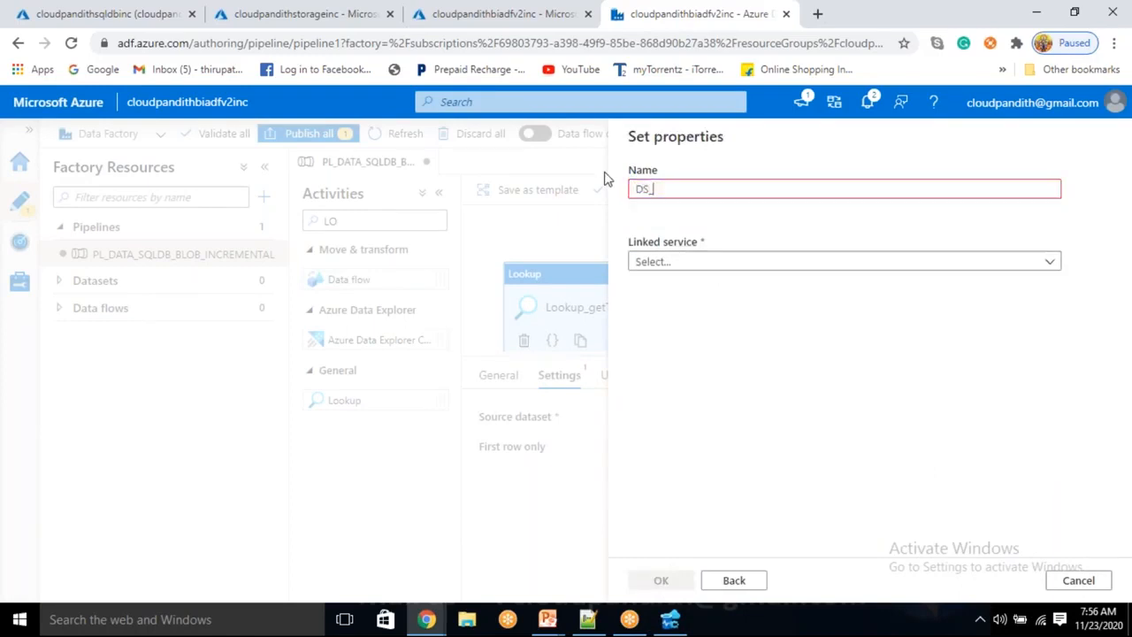
{"action": "type", "text": "ASDB_G"}
{"action": "type", "text": "ety"}
{"action": "type", "text": "abl"}
{"action": "type", "text": "eList"}
Assign the LS_ASDB linked service to the new dataset and create it without choosing a table
{"action": "left_click", "coordinate": [711, 245]}
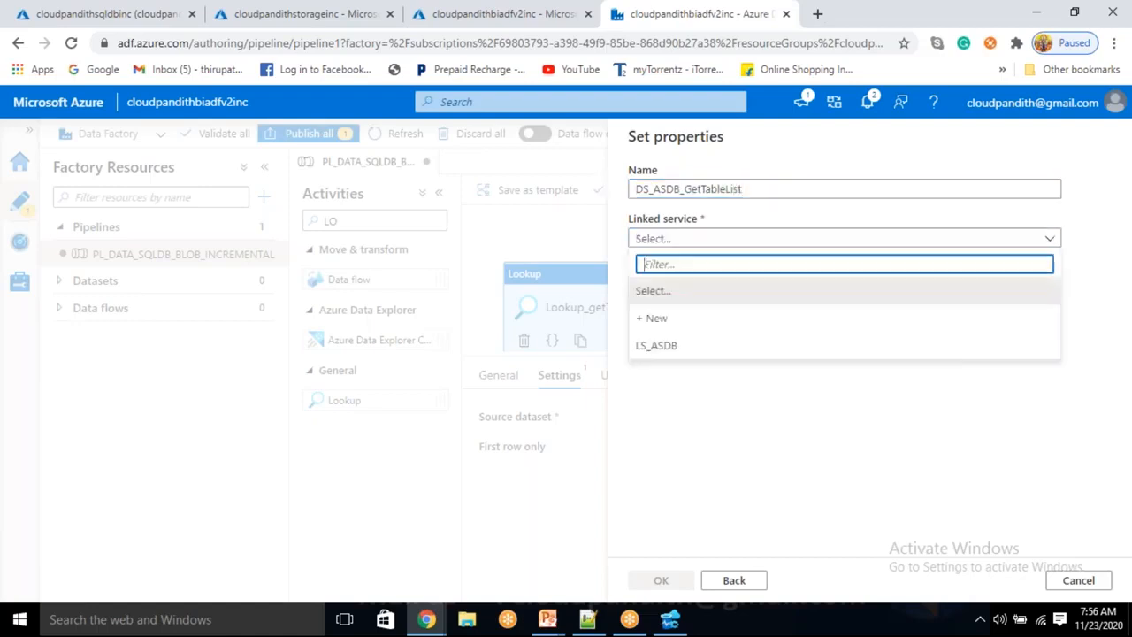
{"action": "left_click", "coordinate": [653, 347]}
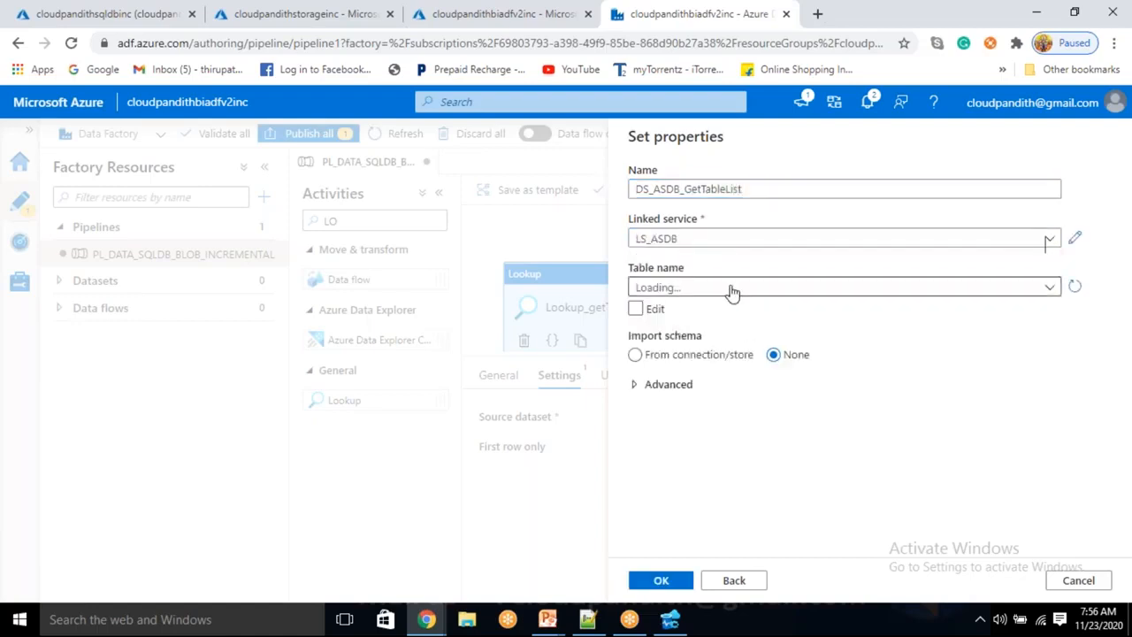
{"action": "left_click", "coordinate": [730, 288]}
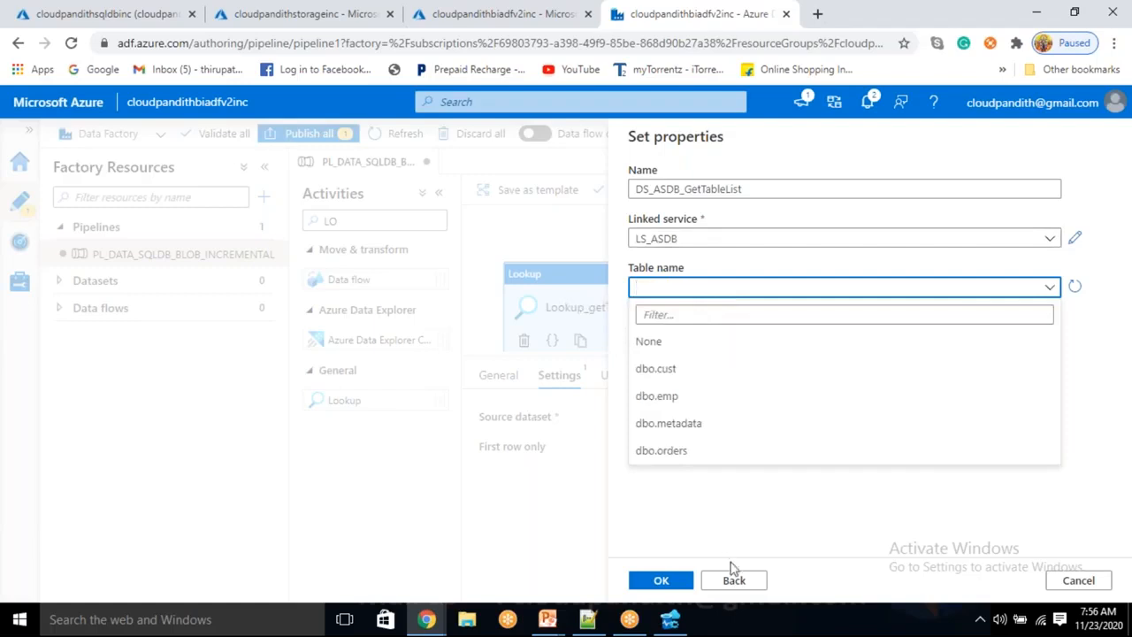
{"action": "left_click", "coordinate": [741, 521]}
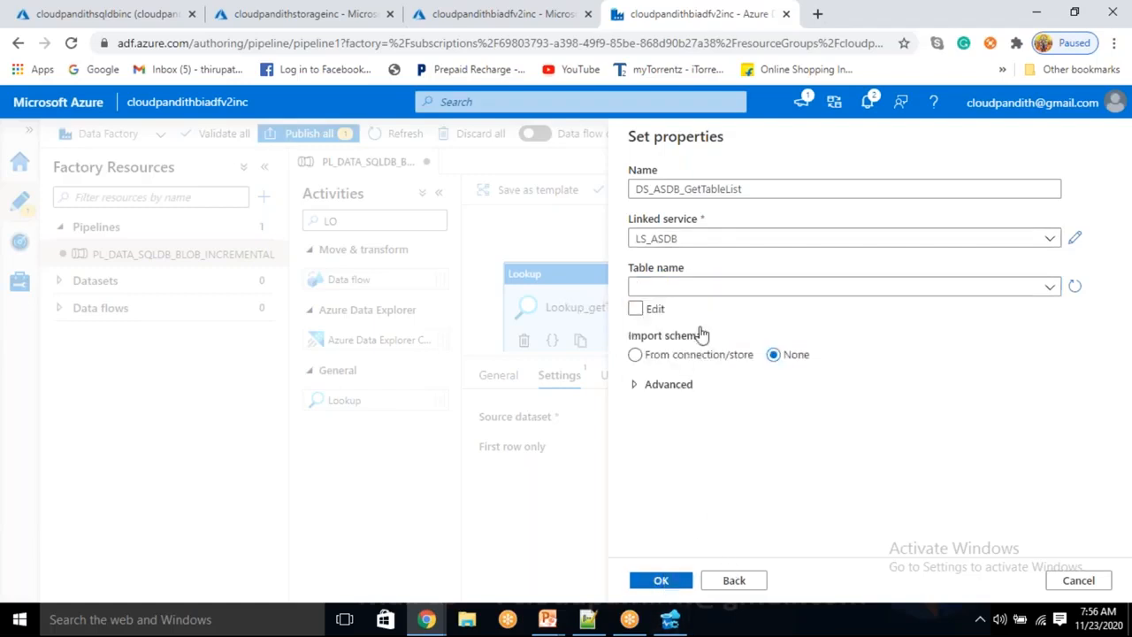
{"action": "left_click", "coordinate": [666, 582]}
Set the Lookup to read its source with the query "select * from metadata" and preview the data
{"action": "left_click", "coordinate": [683, 448]}
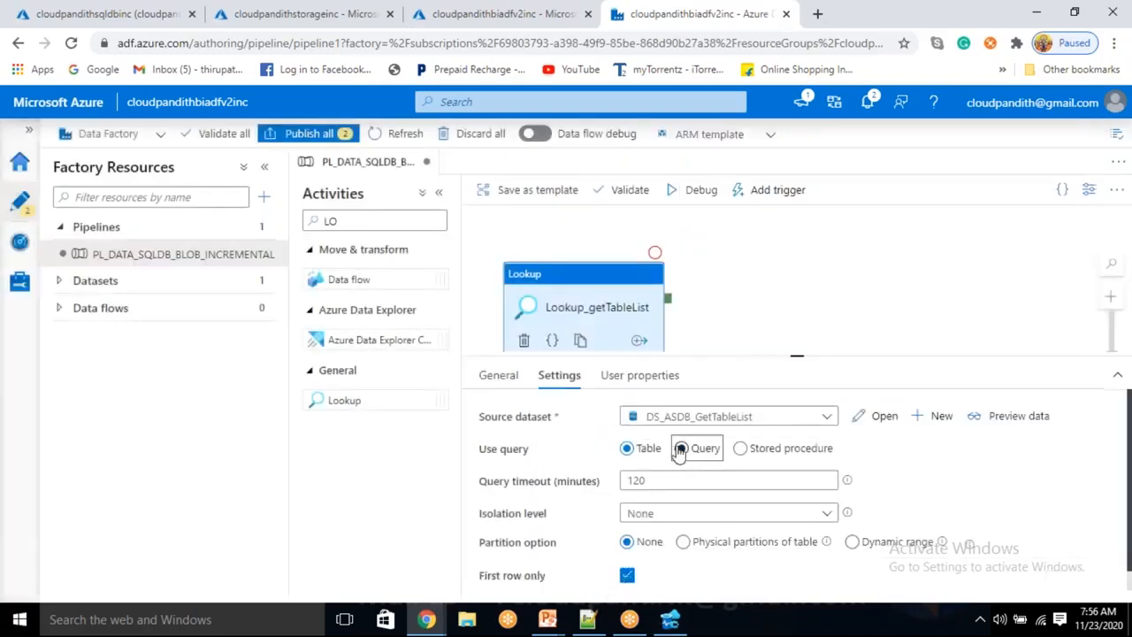
{"action": "left_click", "coordinate": [681, 449]}
{"action": "left_click", "coordinate": [659, 489]}
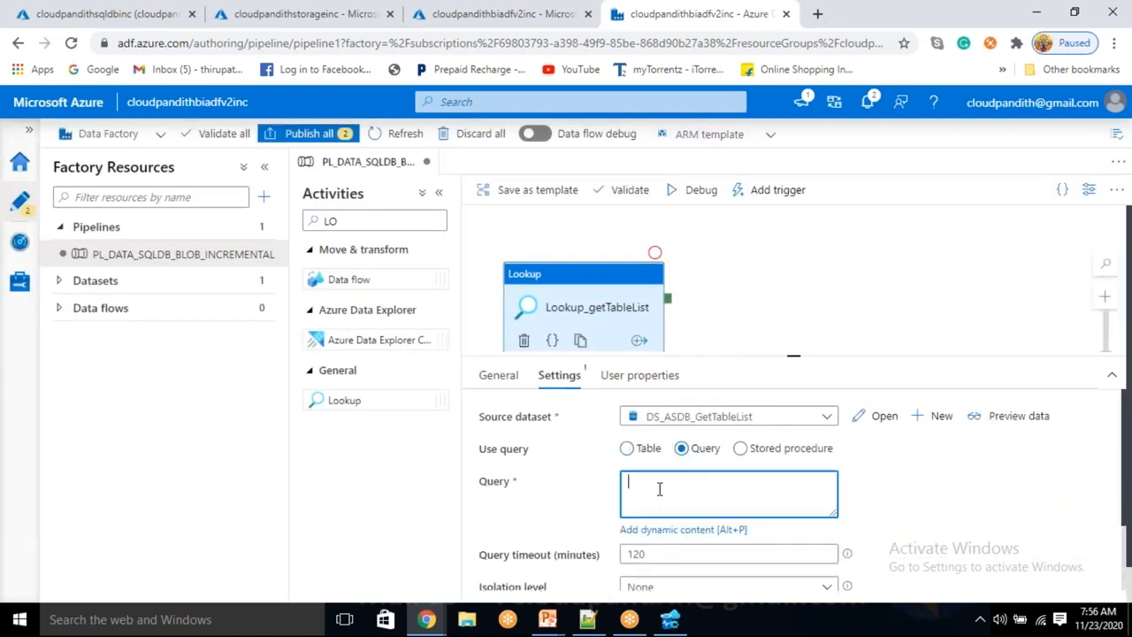
{"action": "type", "text": "select * from metadata"}
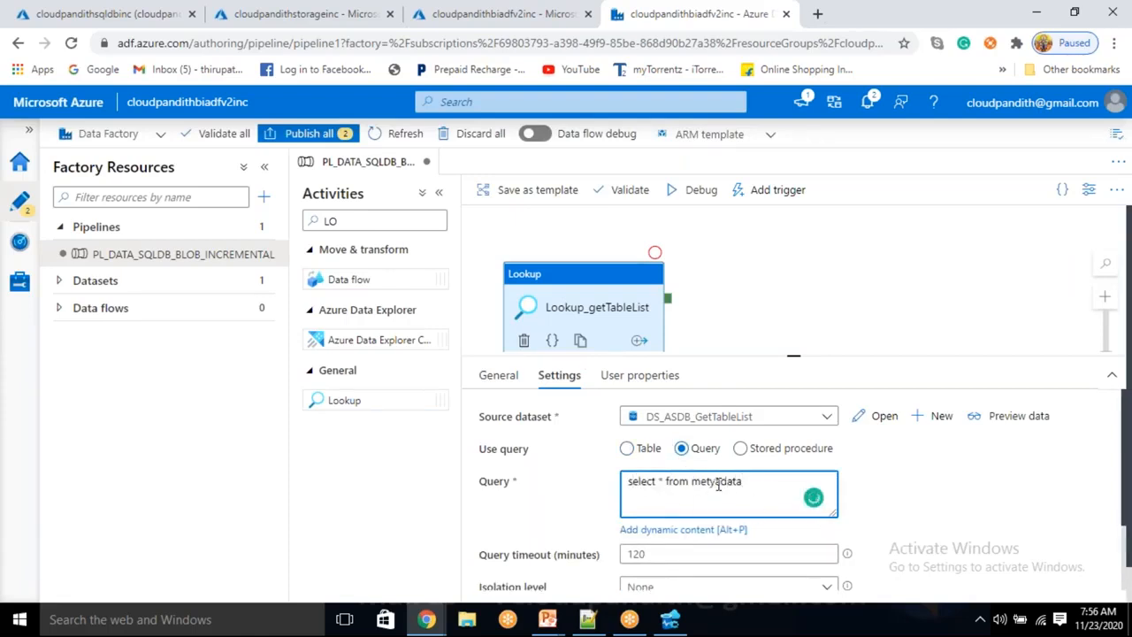
{"action": "left_click", "coordinate": [989, 418]}
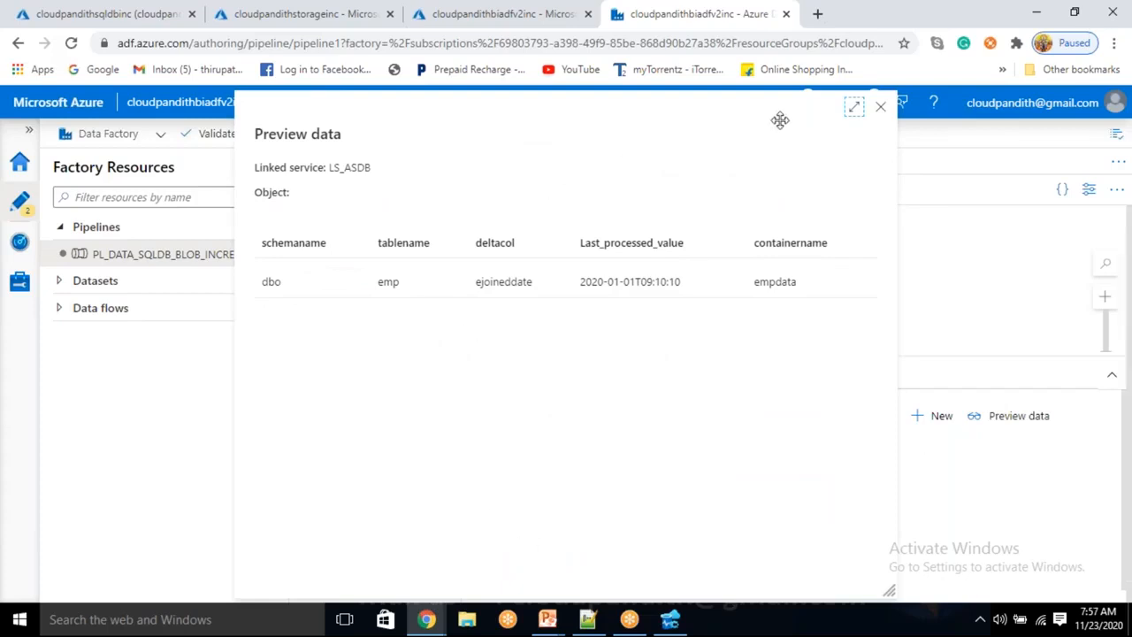
{"action": "left_click", "coordinate": [883, 110]}
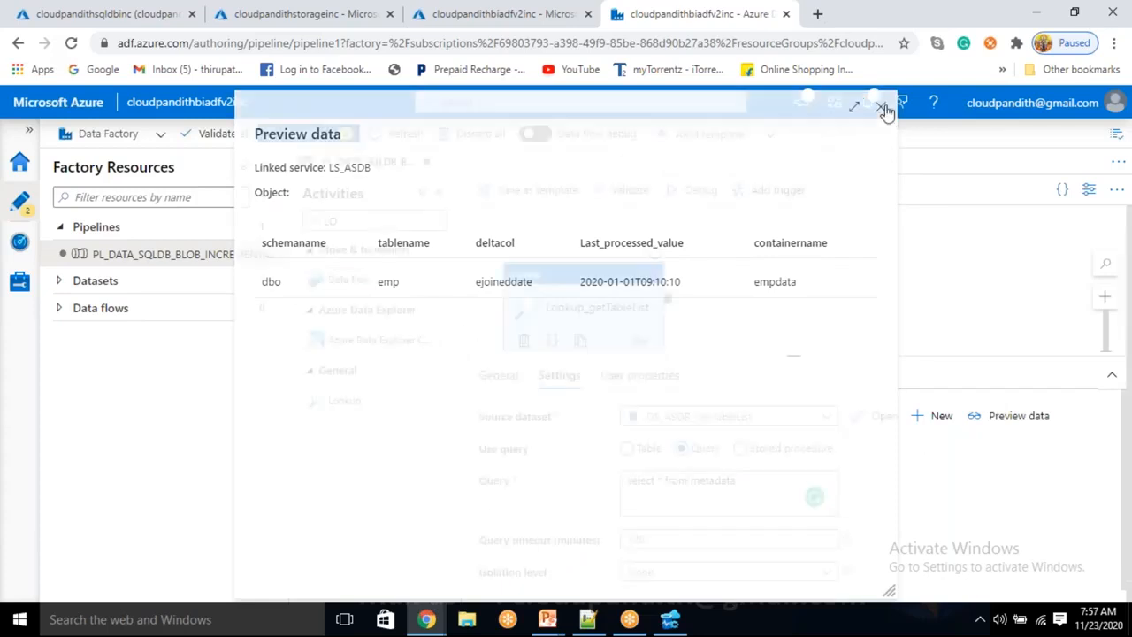
Disable First row only for the Lookup and preview the query's data again
{"action": "left_click", "coordinate": [627, 555]}
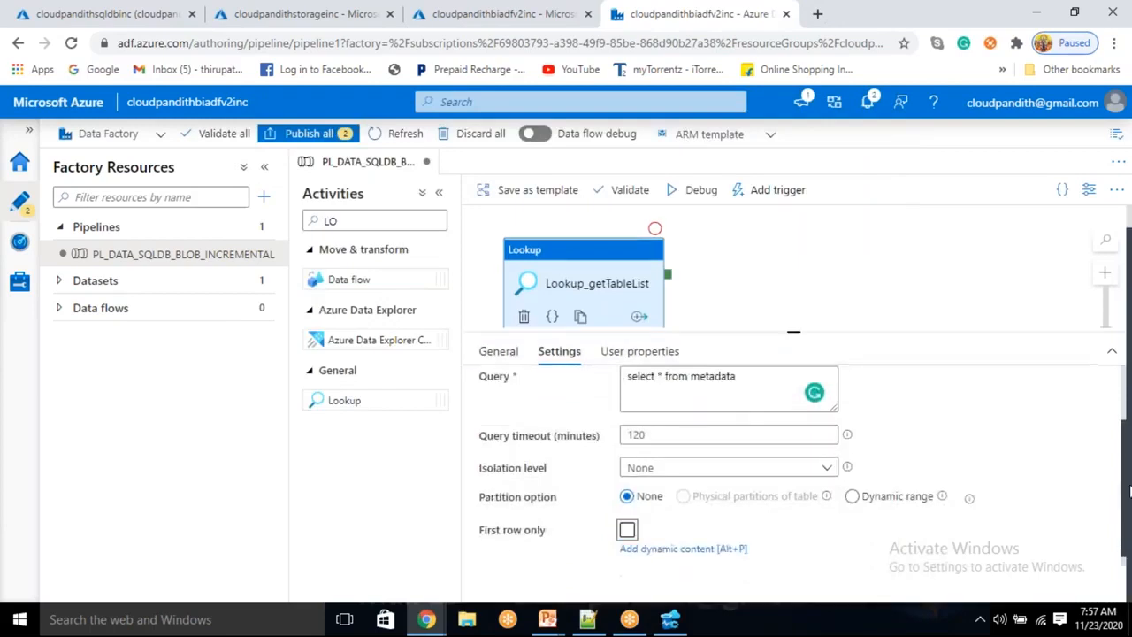
{"action": "scroll", "coordinate": [1017, 480], "scroll_direction": "up", "scroll_amount": 3}
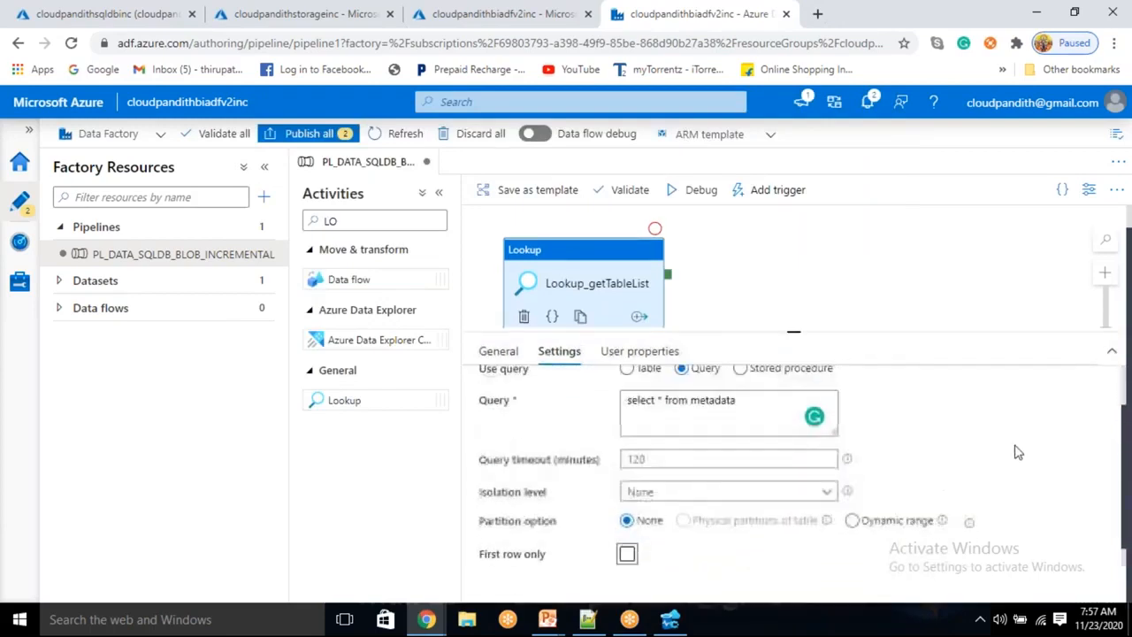
{"action": "left_click", "coordinate": [1017, 392]}
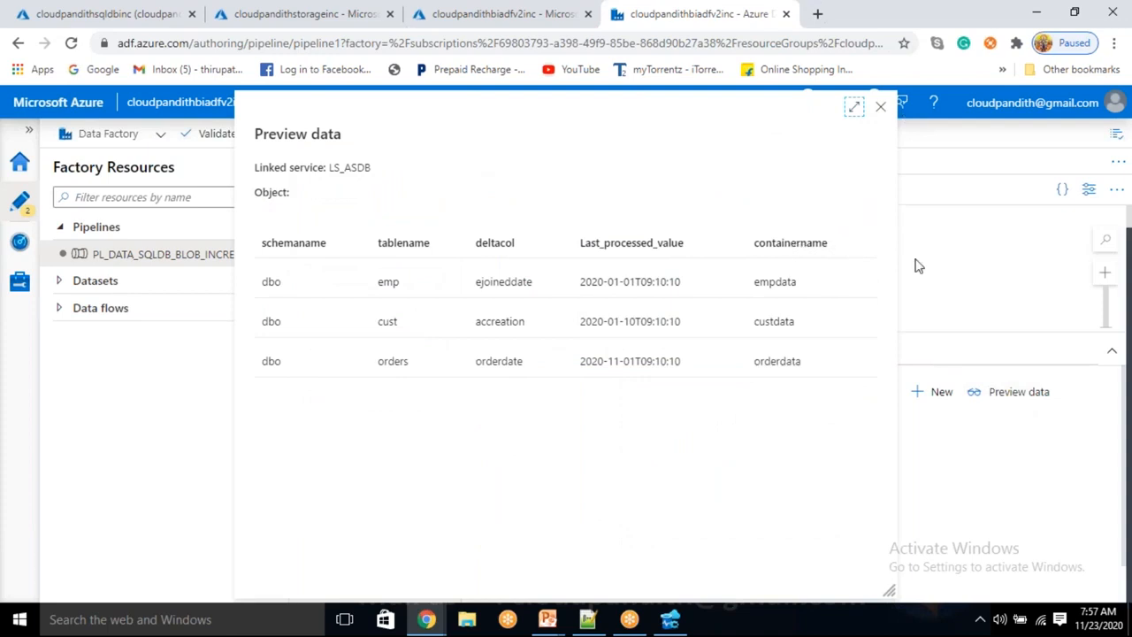
{"action": "mouse_move", "coordinate": [883, 108]}
{"action": "left_mouse_down"}
{"action": "mouse_move", "coordinate": [884, 92]}
{"action": "mouse_move", "coordinate": [884, 126]}
{"action": "left_mouse_up"}
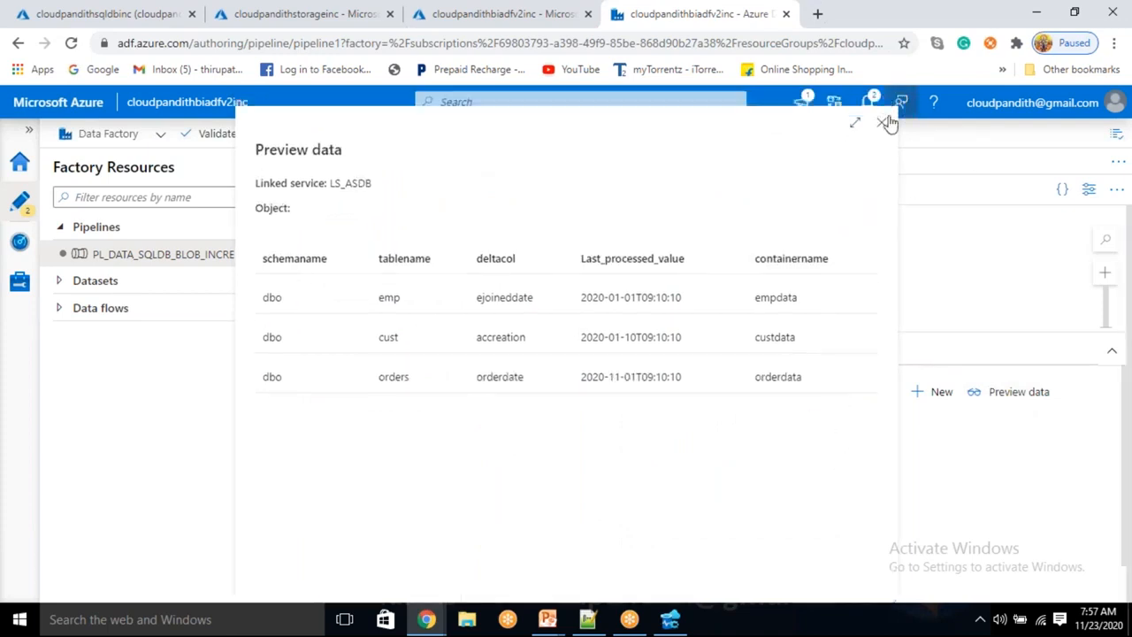
{"action": "left_click", "coordinate": [883, 124]}
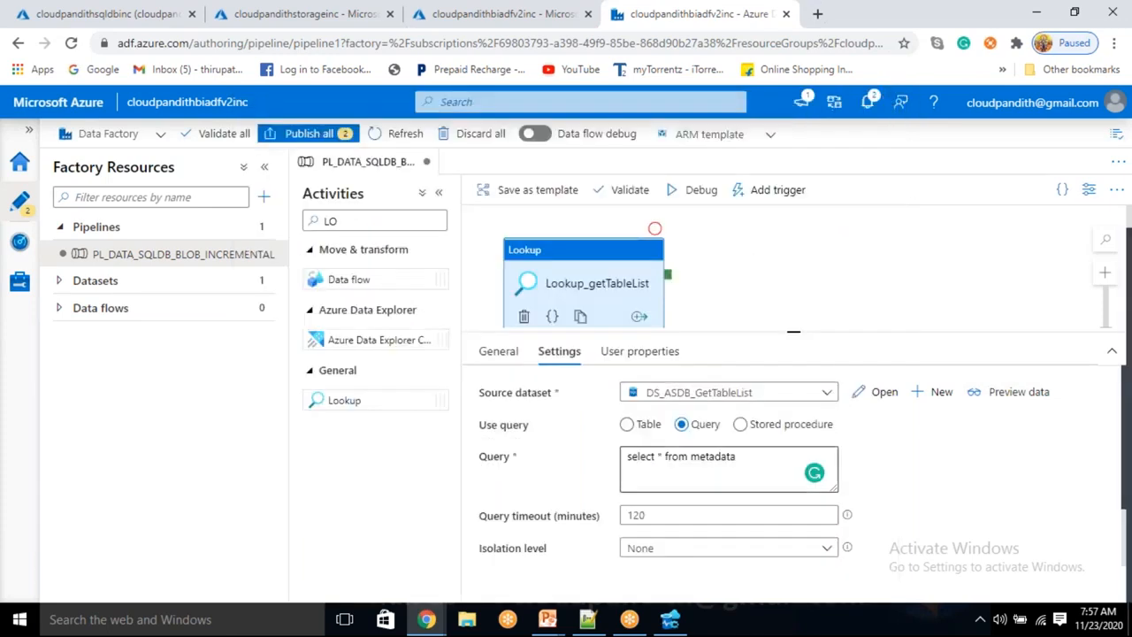
{"action": "left_click", "coordinate": [774, 454]}
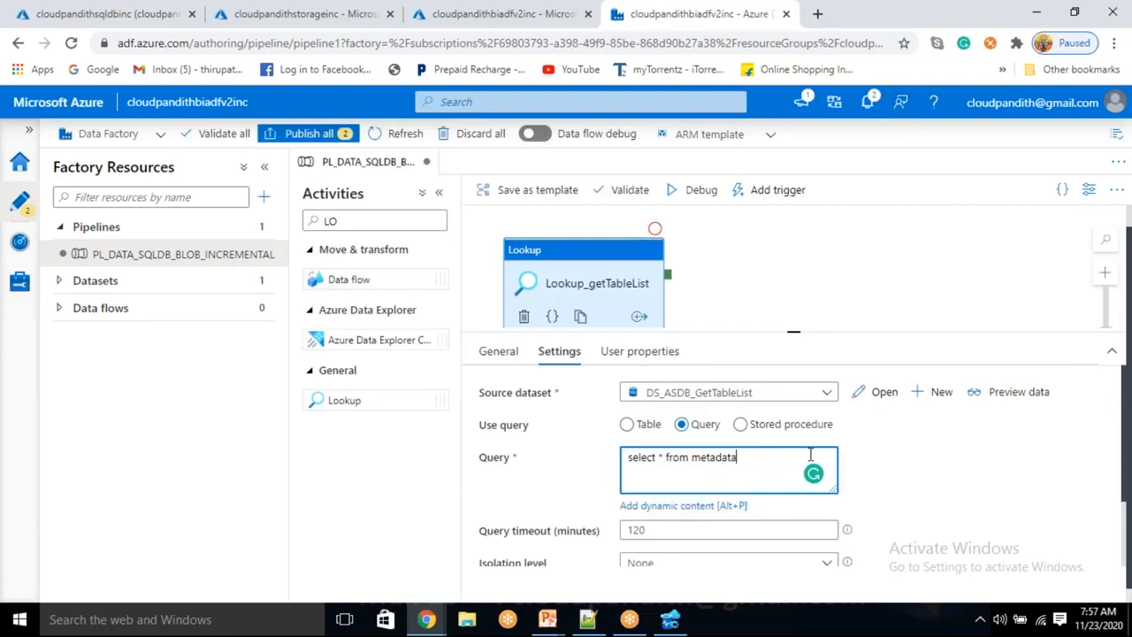
{"action": "mouse_move", "coordinate": [814, 473]}
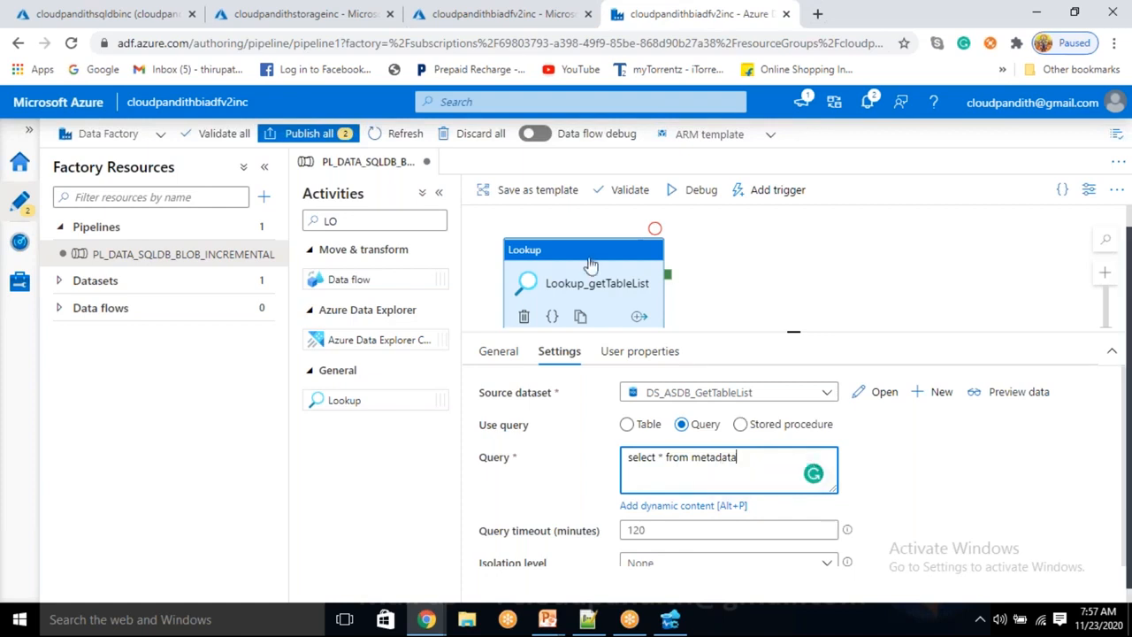
Add a ForEach activity beside the Lookup and connect the Lookup's success output to it
{"action": "left_click", "coordinate": [366, 223]}
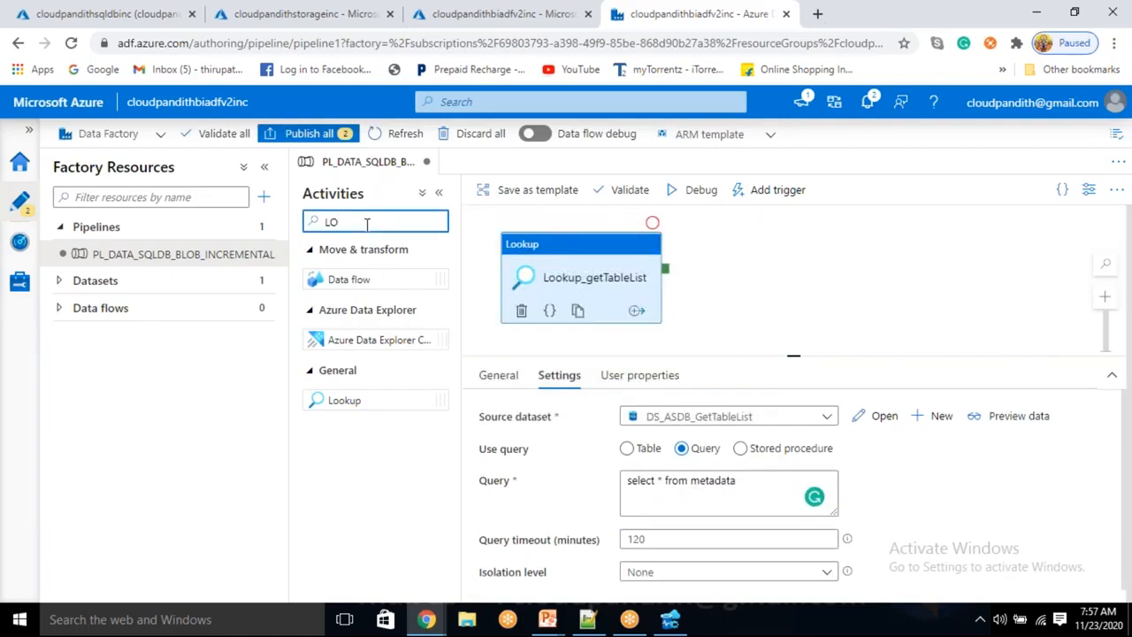
{"action": "key", "text": "BackSpace"}
{"action": "key", "text": "BackSpace"}
{"action": "type", "text": "forEA"}
{"action": "left_click_drag", "start_coordinate": [363, 281], "coordinate": [799, 276]}
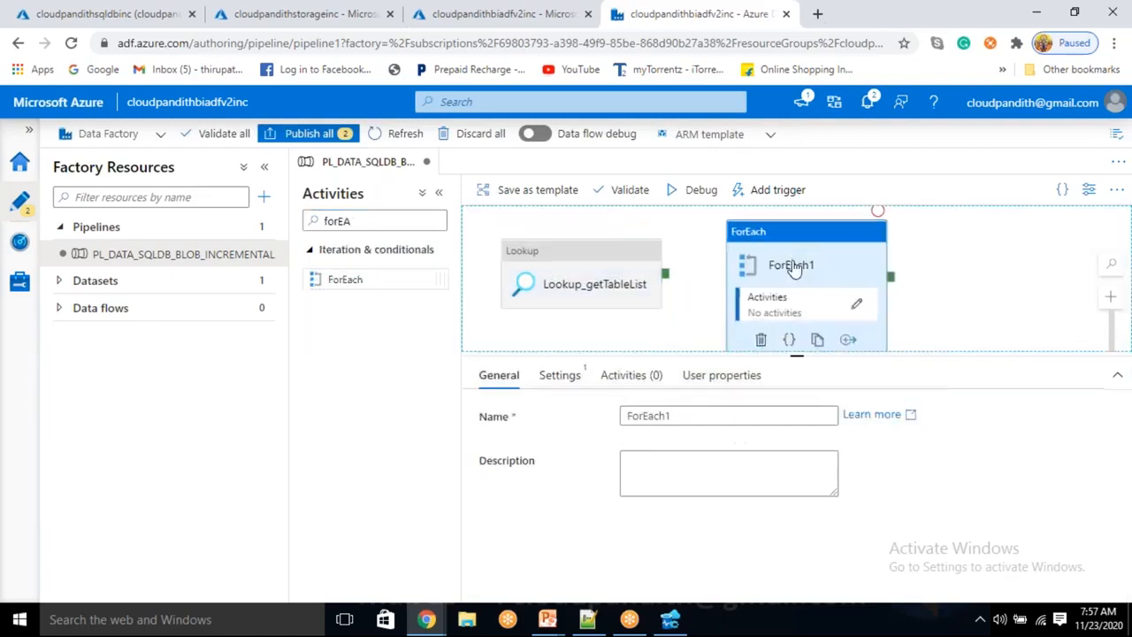
{"action": "left_click_drag", "start_coordinate": [665, 275], "coordinate": [789, 280]}
{"action": "left_click", "coordinate": [789, 280]}
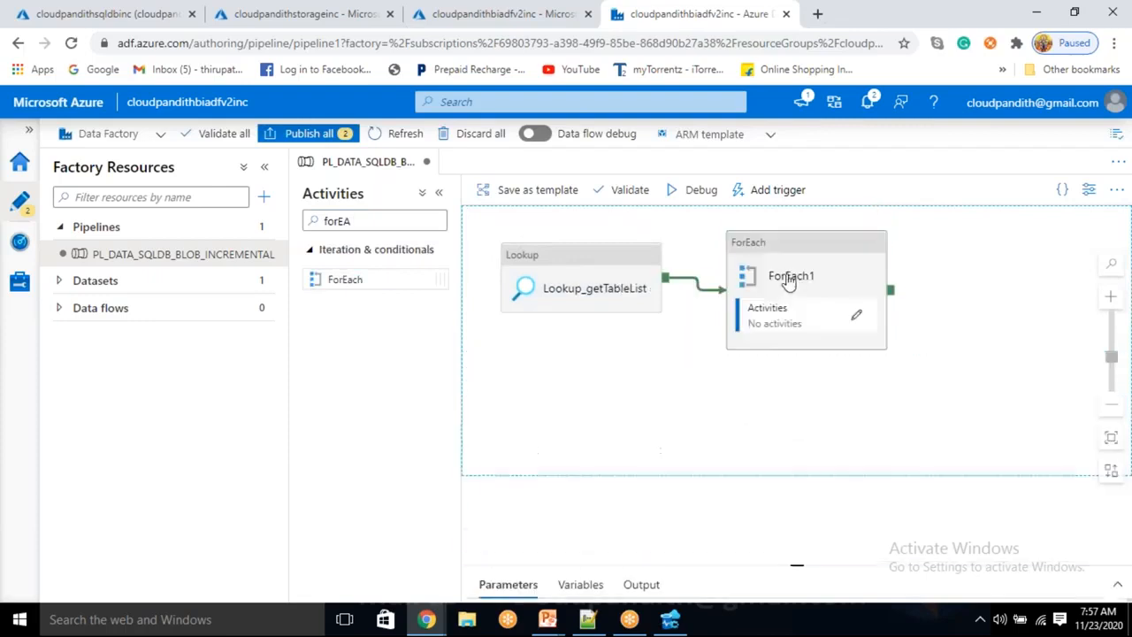
Rename the ForEach activity to ForEach_Table and open its settings
{"action": "left_click", "coordinate": [737, 417]}
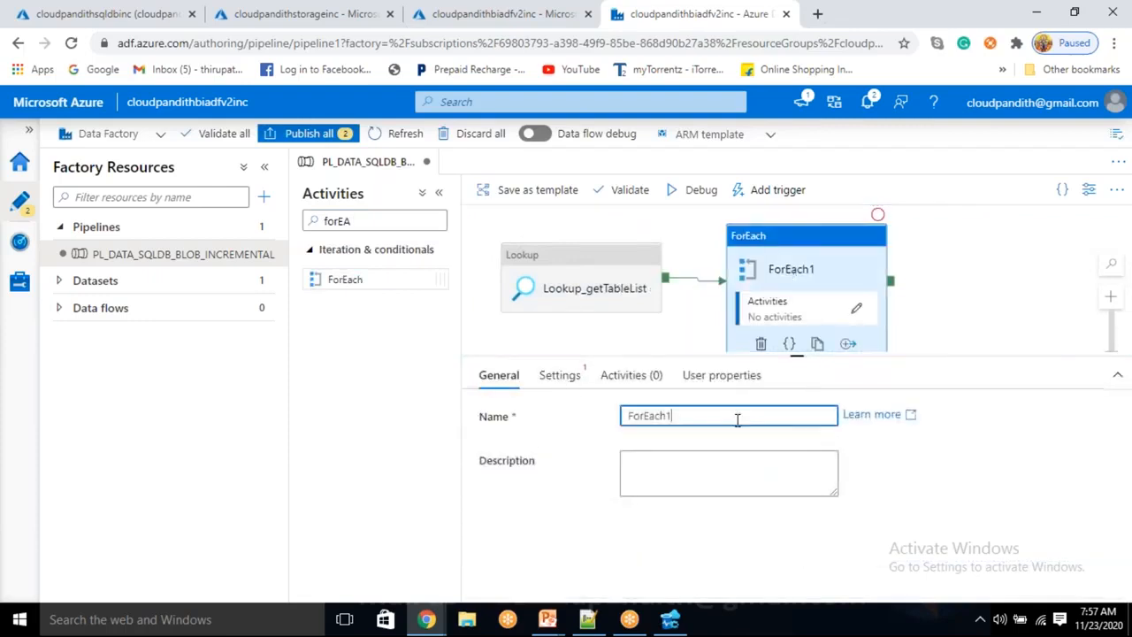
{"action": "type", "text": "_tABLE"}
{"action": "key", "text": "BackSpace"}
{"action": "key", "text": "BackSpace"}
{"action": "key", "text": "BackSpace"}
{"action": "type", "text": "Table"}
{"action": "left_click", "coordinate": [557, 375]}
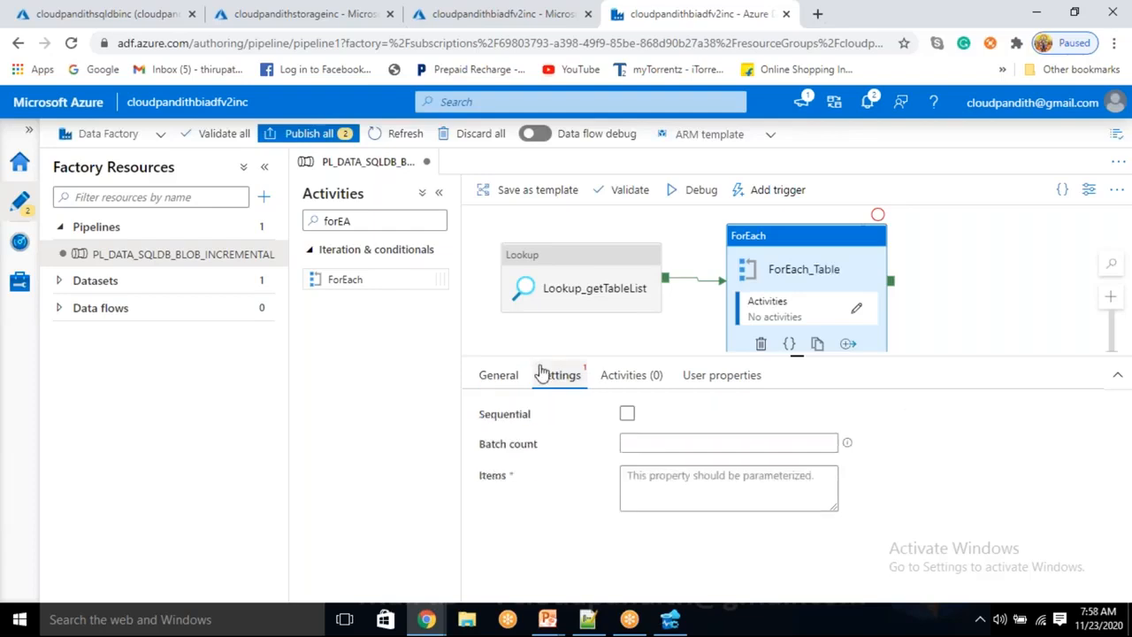
Set a breakpoint on Lookup_getTableList, run the pipeline in debug mode up to it and refresh the run status
{"action": "left_click", "coordinate": [572, 292]}
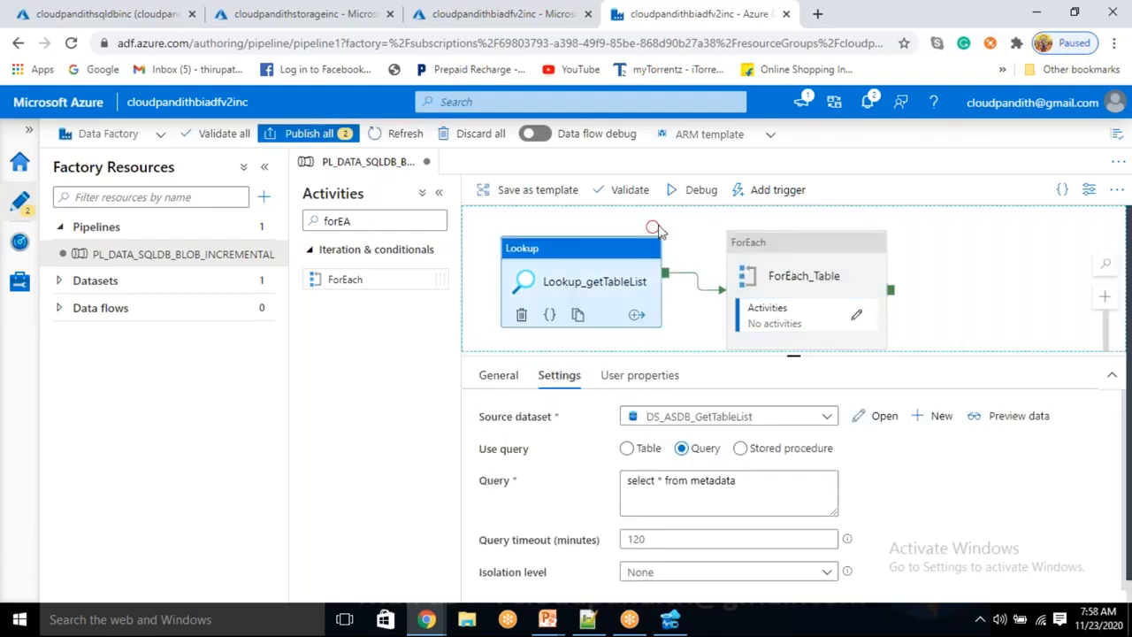
{"action": "left_click", "coordinate": [653, 228]}
{"action": "left_click", "coordinate": [692, 191]}
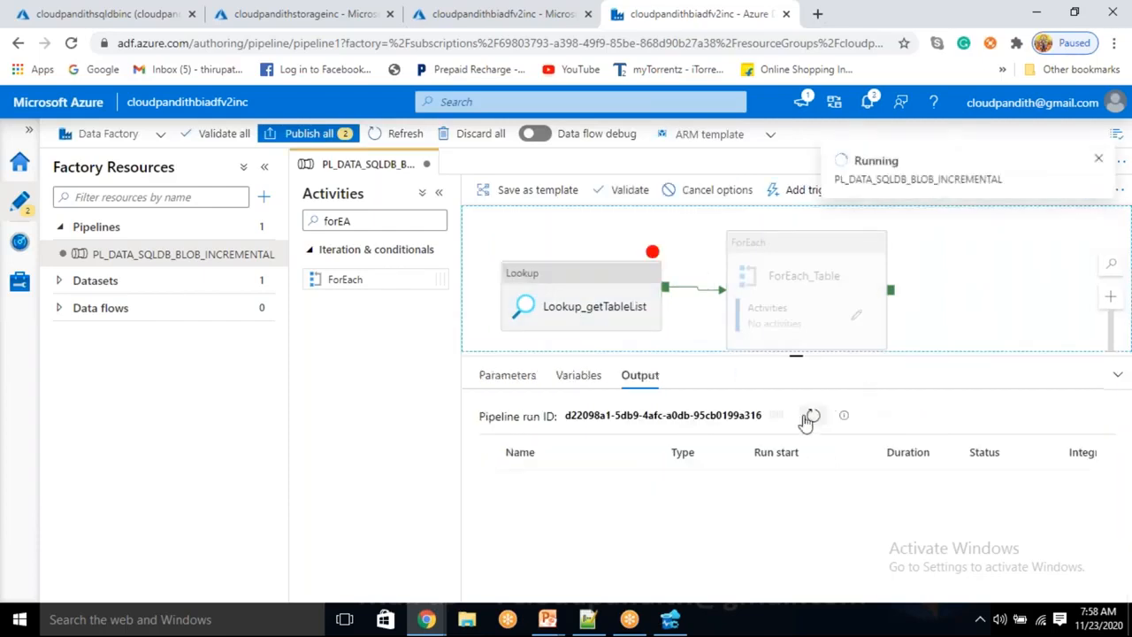
{"action": "left_click", "coordinate": [813, 415]}
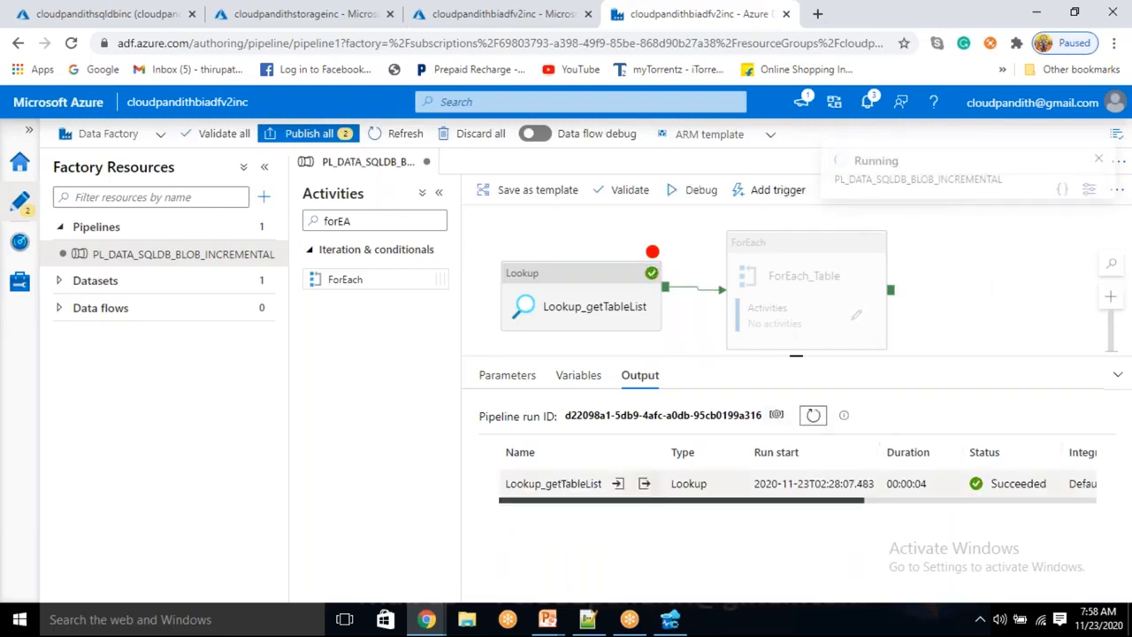
Copy the value array from the Lookup's debug output into Notepad++, and clear the Lookup's breakpoint back in Data Factory
{"action": "left_click", "coordinate": [644, 485]}
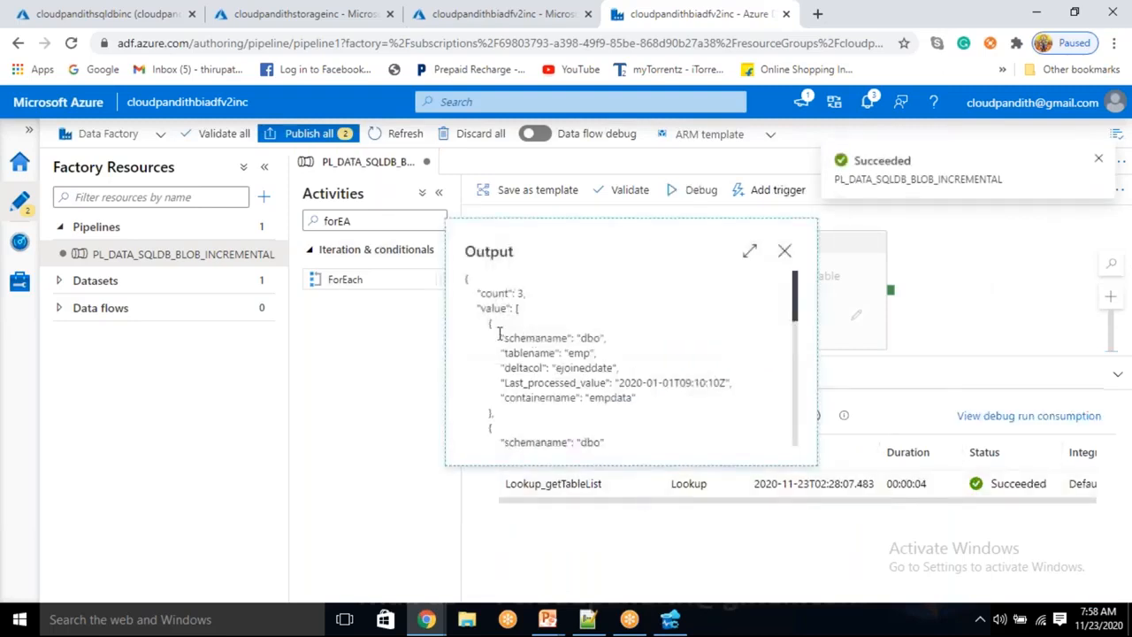
{"action": "left_click_drag", "start_coordinate": [486, 322], "coordinate": [578, 370]}
{"action": "left_click_drag", "start_coordinate": [470, 304], "coordinate": [556, 427]}
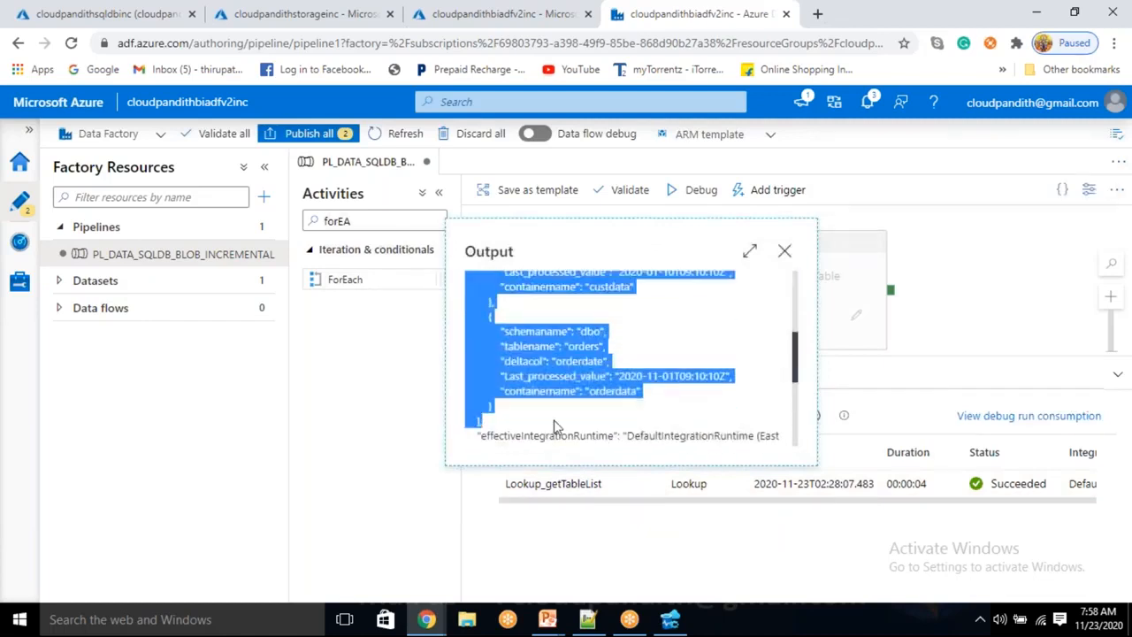
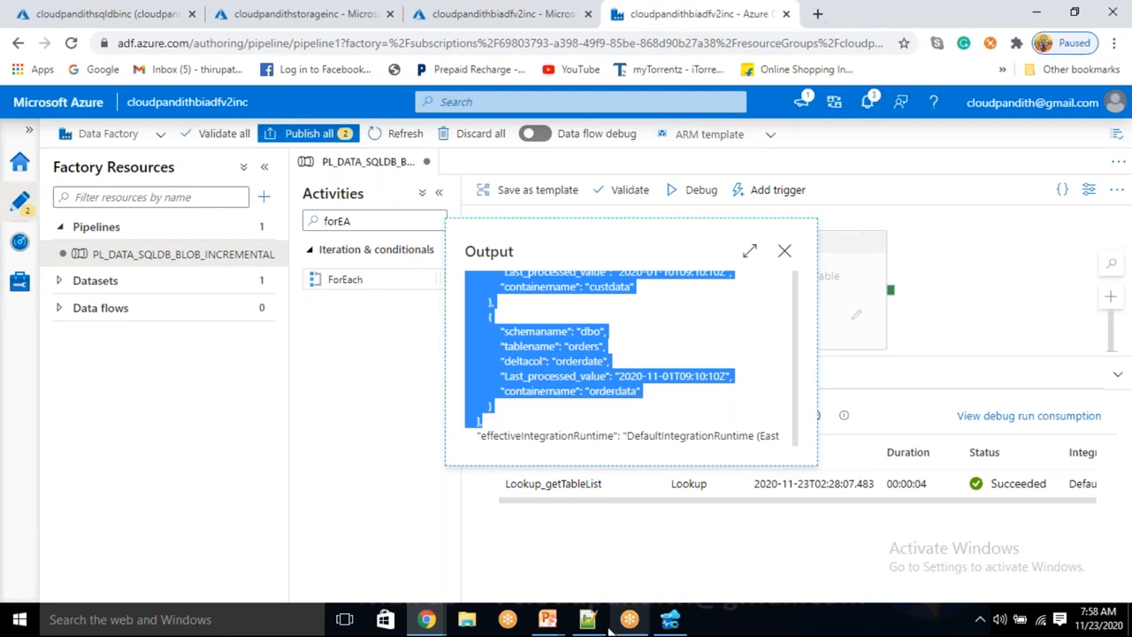
{"action": "left_click", "coordinate": [591, 621]}
{"action": "left_click_drag", "start_coordinate": [144, 259], "coordinate": [162, 356]}
{"action": "left_click_drag", "start_coordinate": [162, 496], "coordinate": [200, 534]}
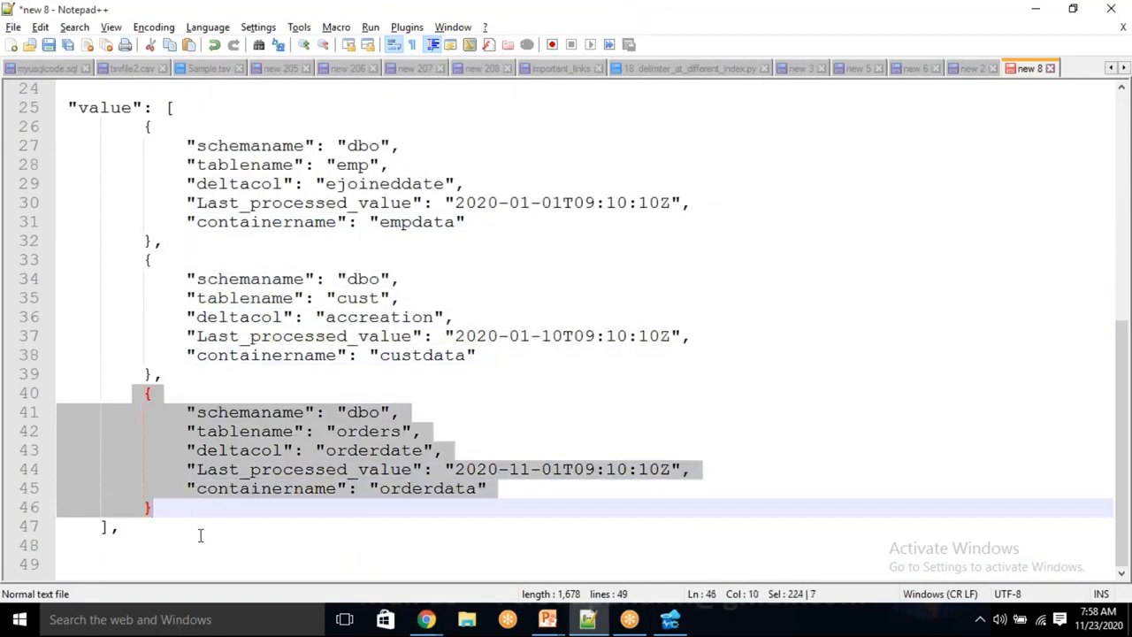
{"action": "left_click", "coordinate": [200, 534]}
{"action": "key", "text": "alt+Tab"}
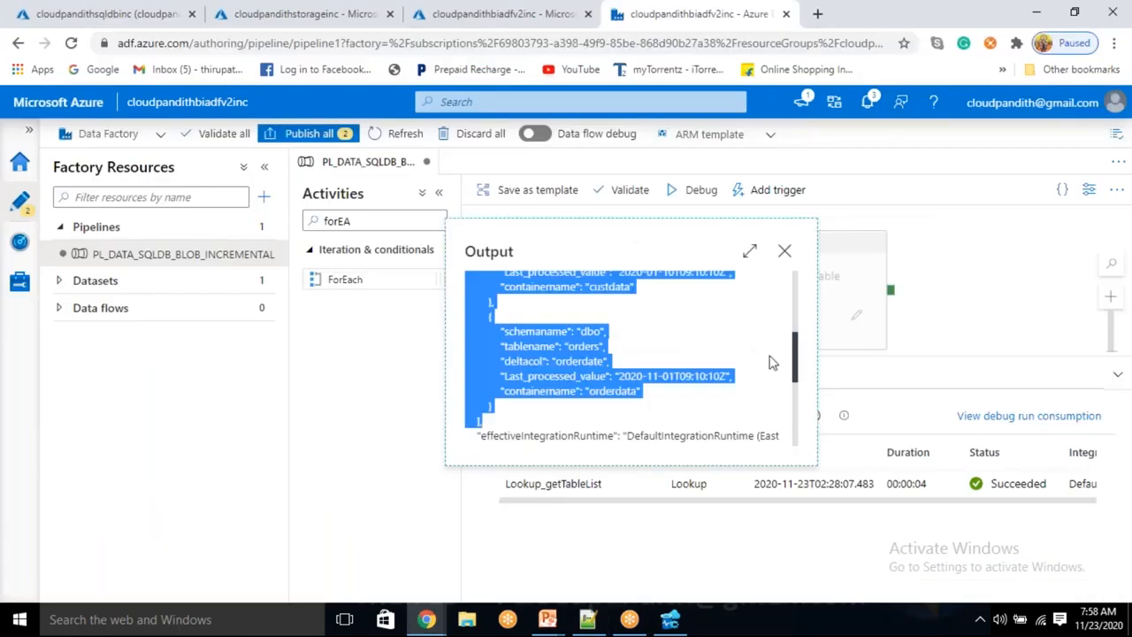
{"action": "left_click", "coordinate": [785, 251]}
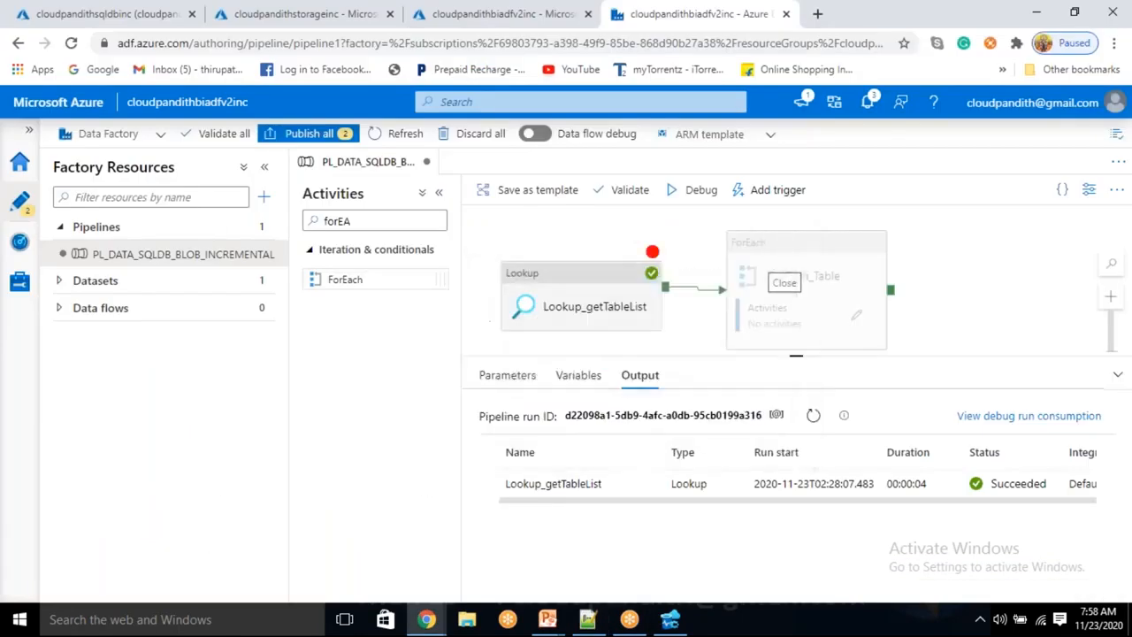
{"action": "left_click", "coordinate": [652, 265]}
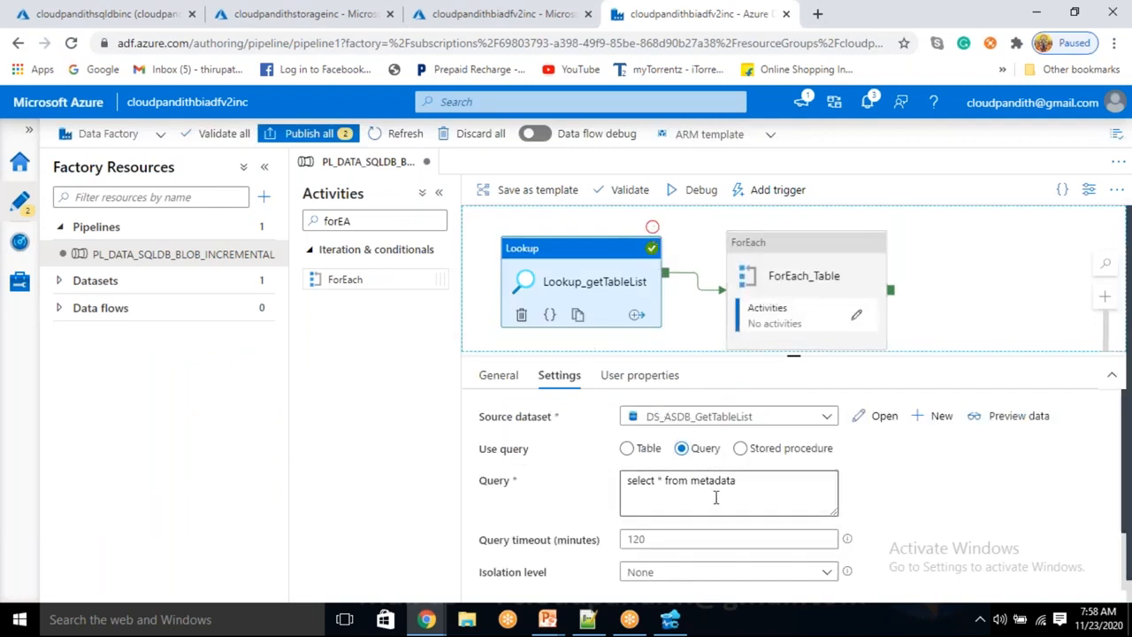
{"action": "left_click", "coordinate": [838, 261]}
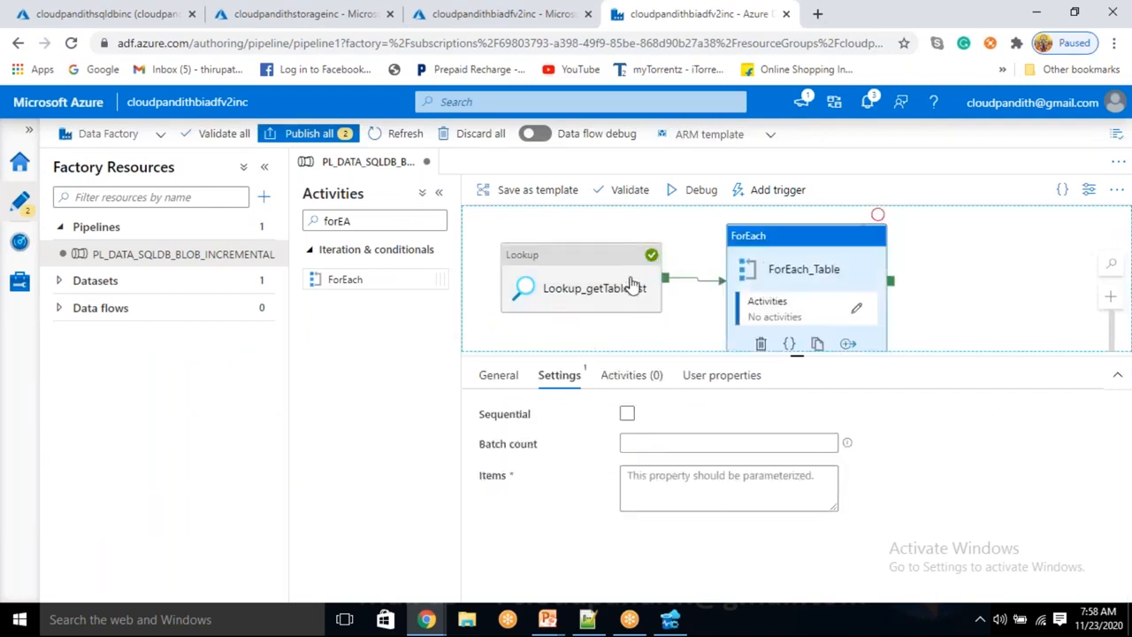
{"action": "left_click", "coordinate": [626, 415]}
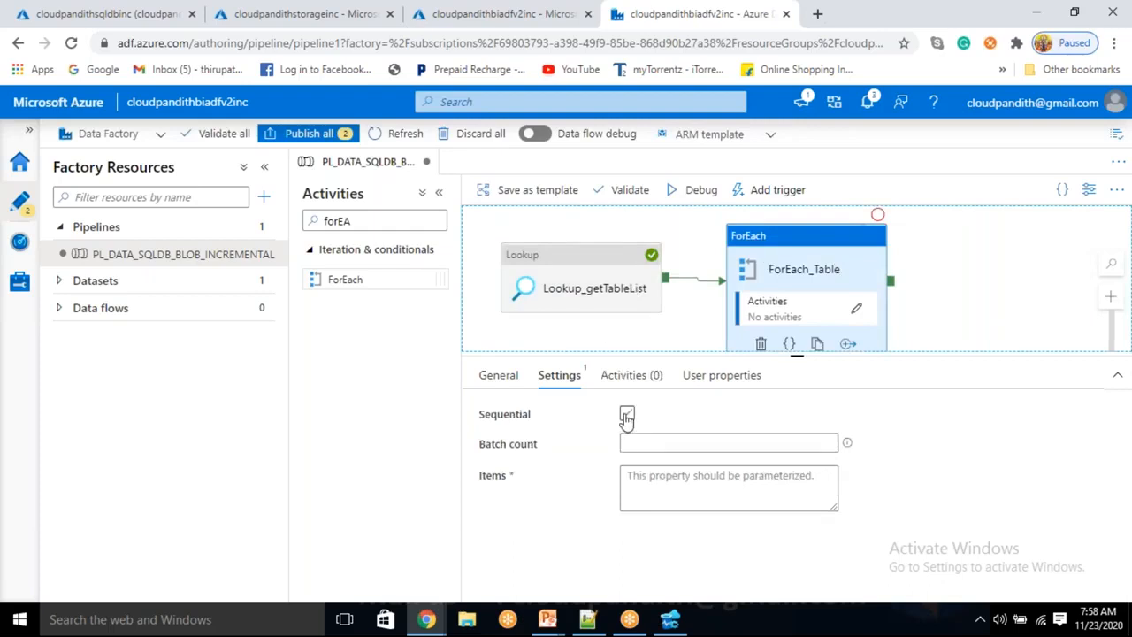
{"action": "left_click", "coordinate": [662, 487]}
{"action": "left_click", "coordinate": [663, 522]}
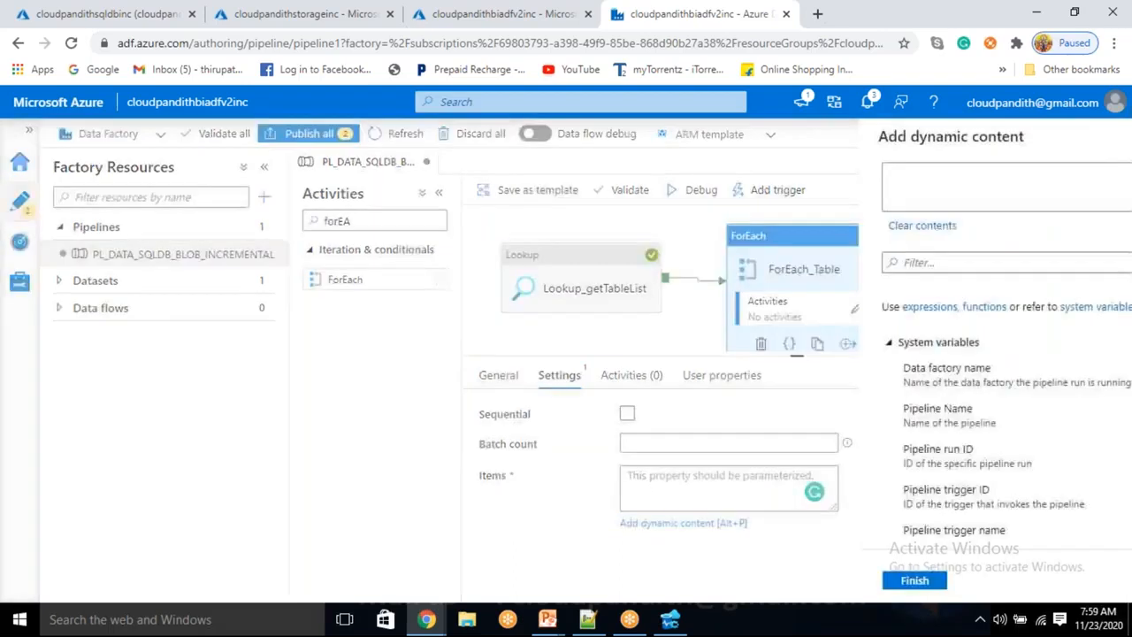
{"action": "scroll", "coordinate": [751, 470], "scroll_direction": "down", "scroll_amount": 10}
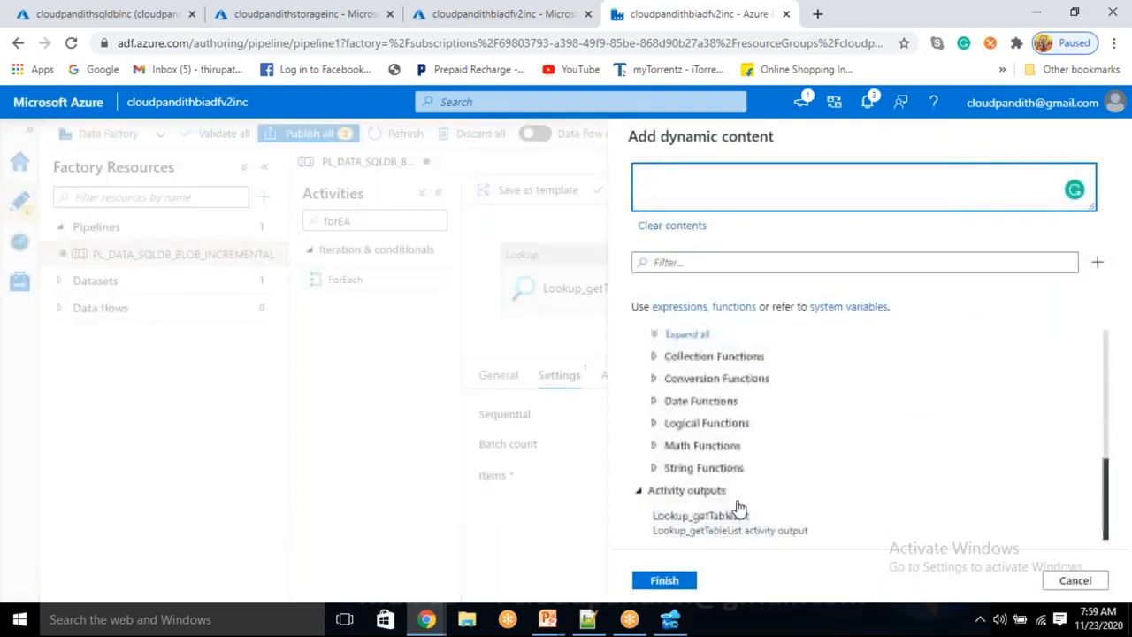
{"action": "left_click", "coordinate": [728, 518]}
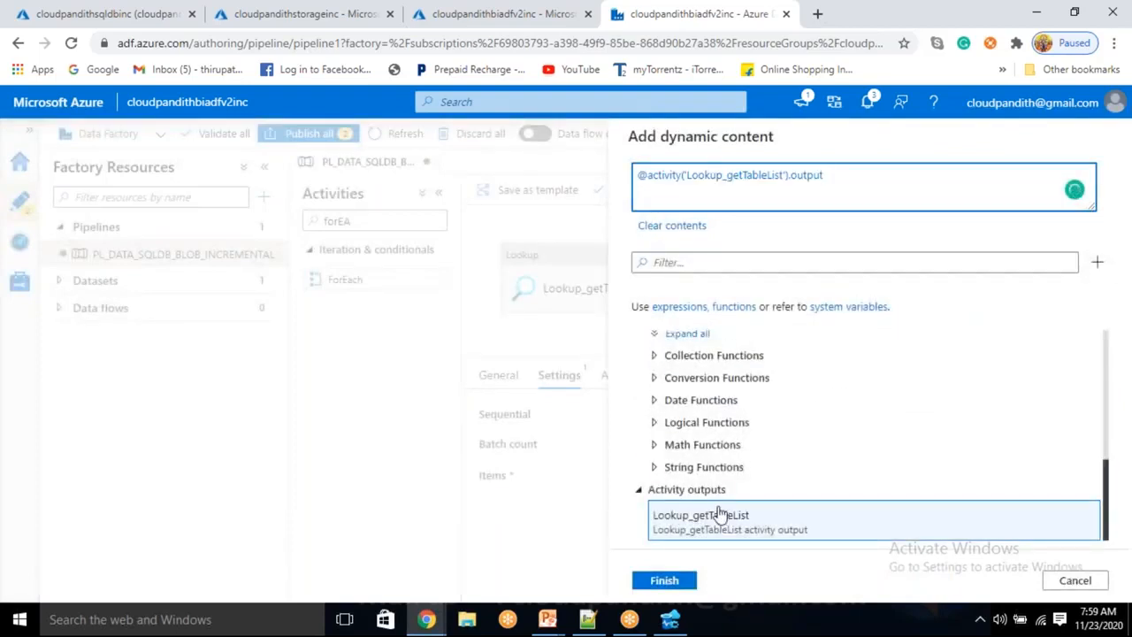
{"action": "type", "text": ".value"}
{"action": "left_click", "coordinate": [674, 583]}
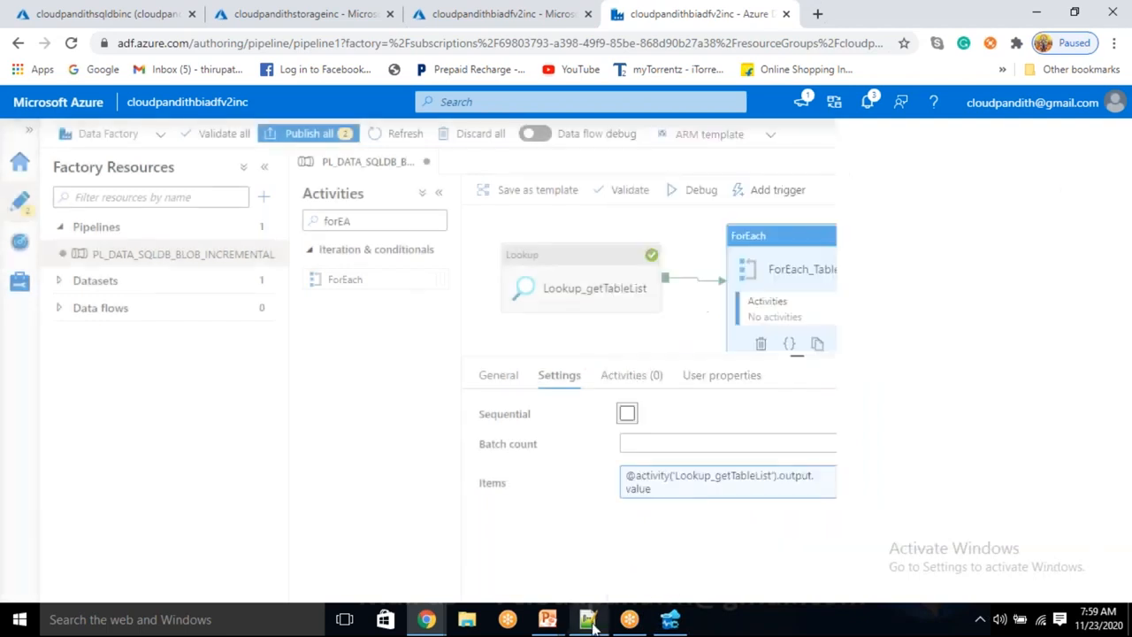
Switch to Notepad++ to examine the value array and its table objects, and return to Data Factory
{"action": "left_click", "coordinate": [592, 622]}
{"action": "double_click", "coordinate": [109, 107]}
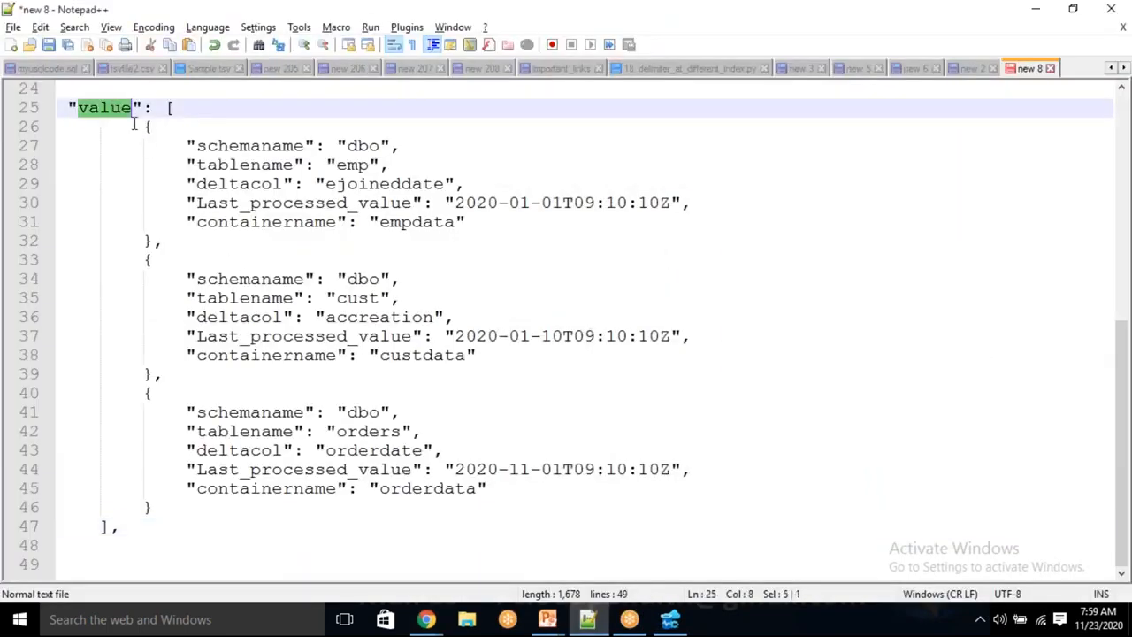
{"action": "left_click", "coordinate": [143, 128]}
{"action": "left_click_drag", "start_coordinate": [143, 129], "coordinate": [195, 412]}
{"action": "key", "text": "alt+Tab"}
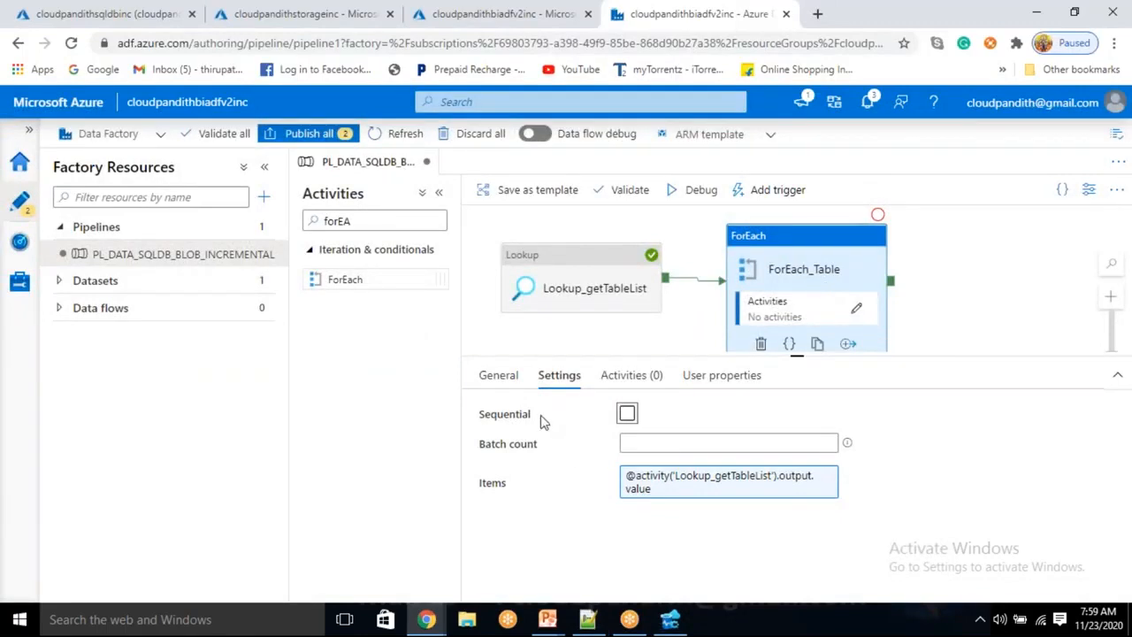
Open ForEach_Table's inner activities for editing and add a Lookup activity to its canvas
{"action": "mouse_move", "coordinate": [849, 452]}
{"action": "left_click", "coordinate": [856, 314]}
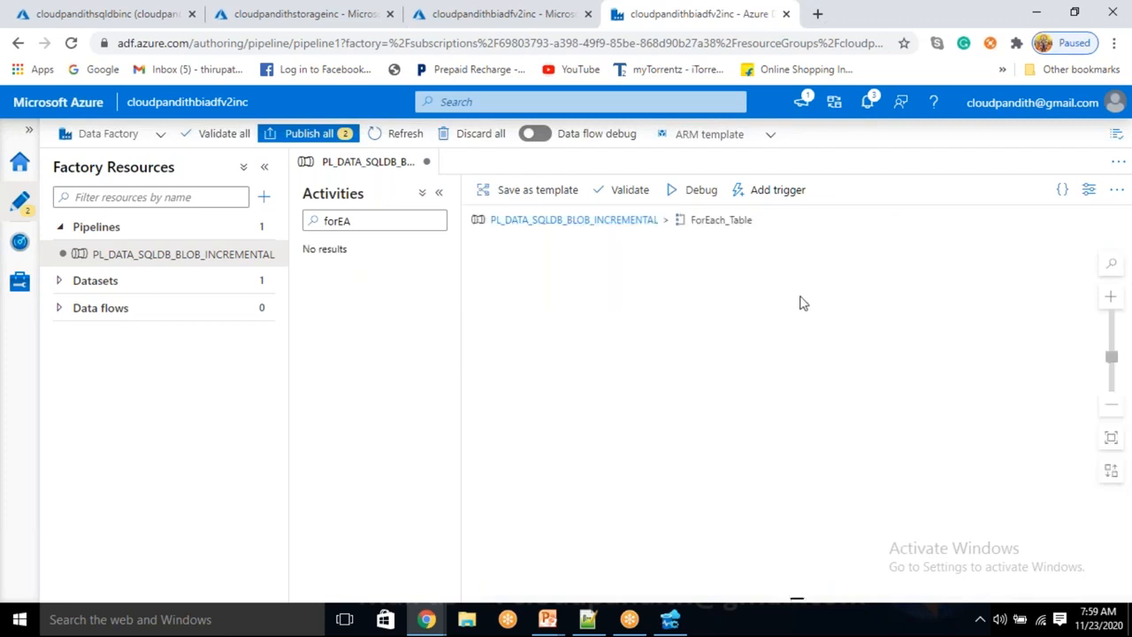
{"action": "left_click", "coordinate": [402, 221]}
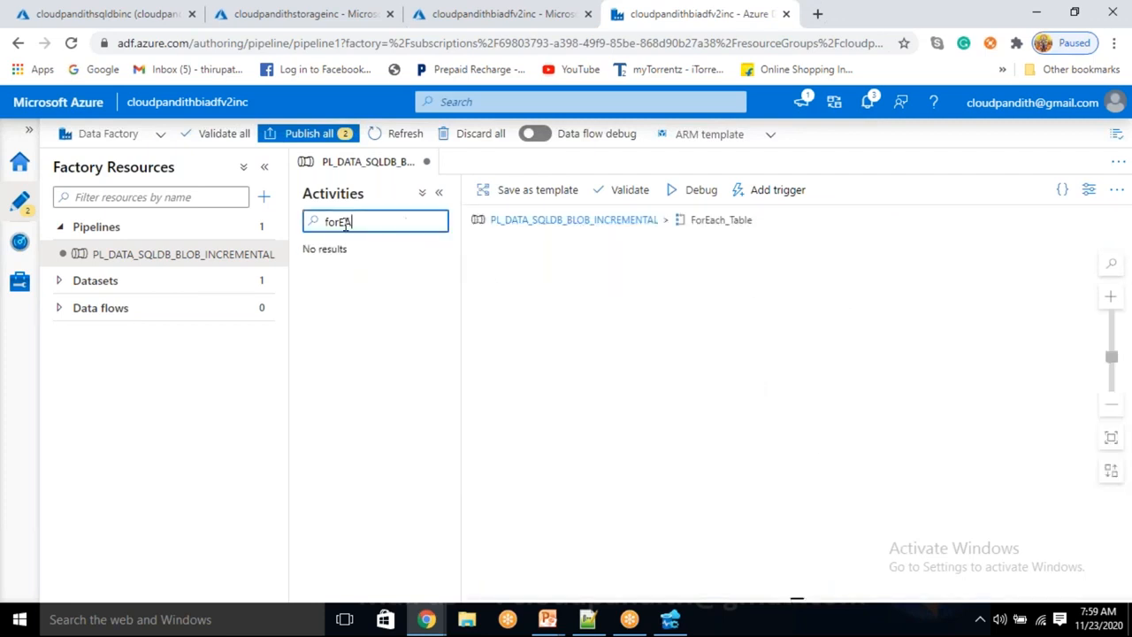
{"action": "key", "text": "ctrl+a"}
{"action": "key", "text": "BackSpace"}
{"action": "type", "text": "looku"}
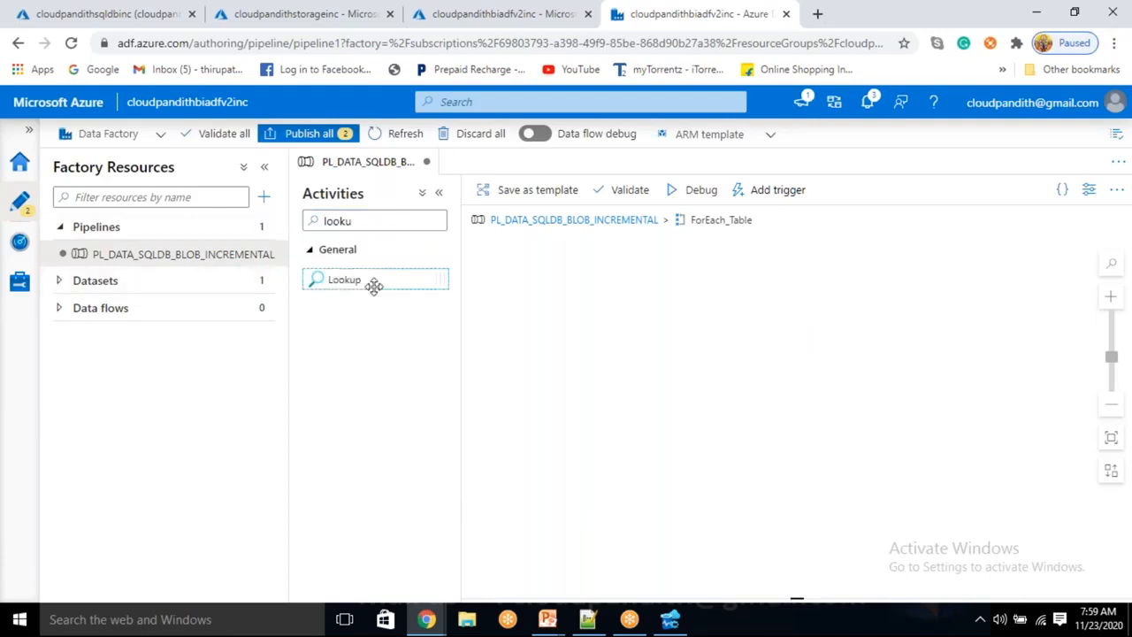
{"action": "left_click_drag", "start_coordinate": [374, 283], "coordinate": [605, 299]}
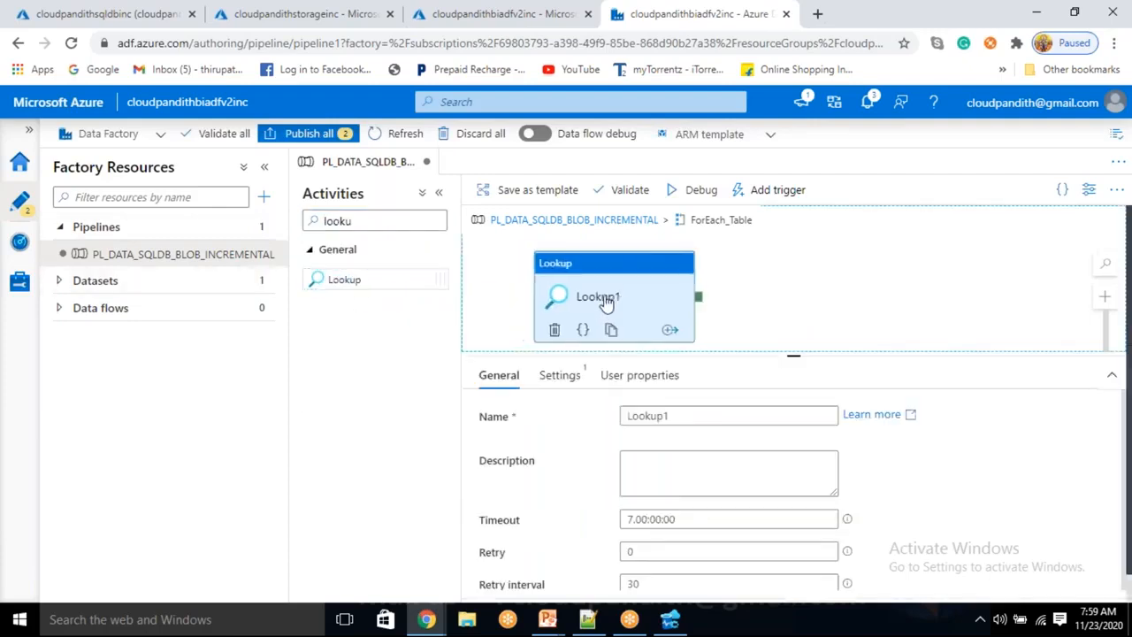
Set the inner Lookup's source dataset to DS_ASDB_GetTableList and make it use a query
{"action": "left_click", "coordinate": [575, 375]}
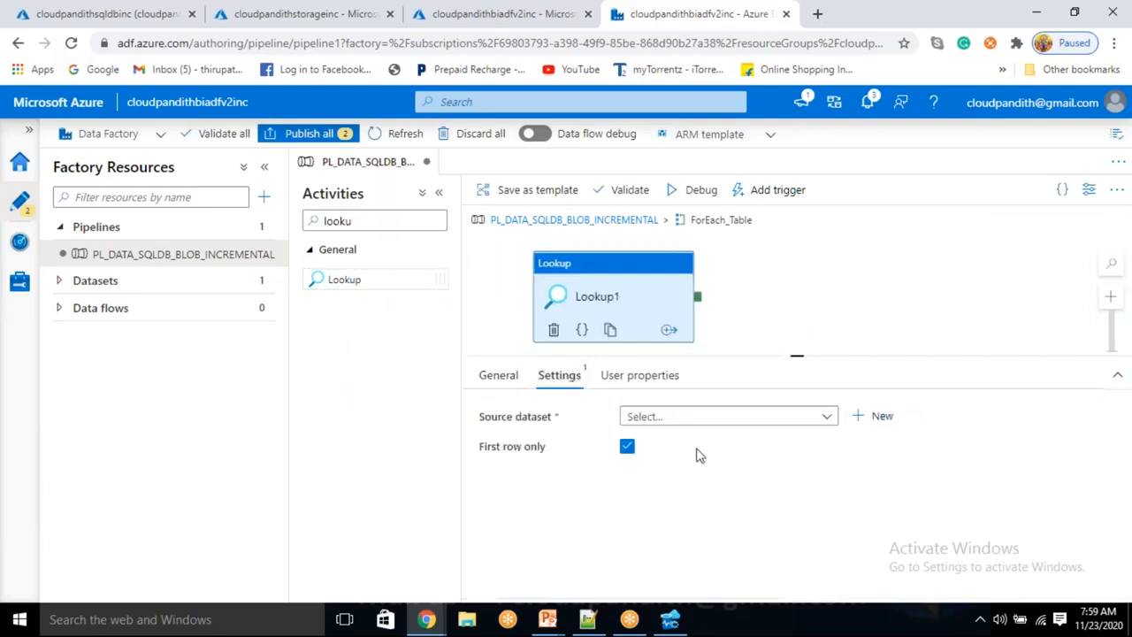
{"action": "left_click", "coordinate": [705, 420]}
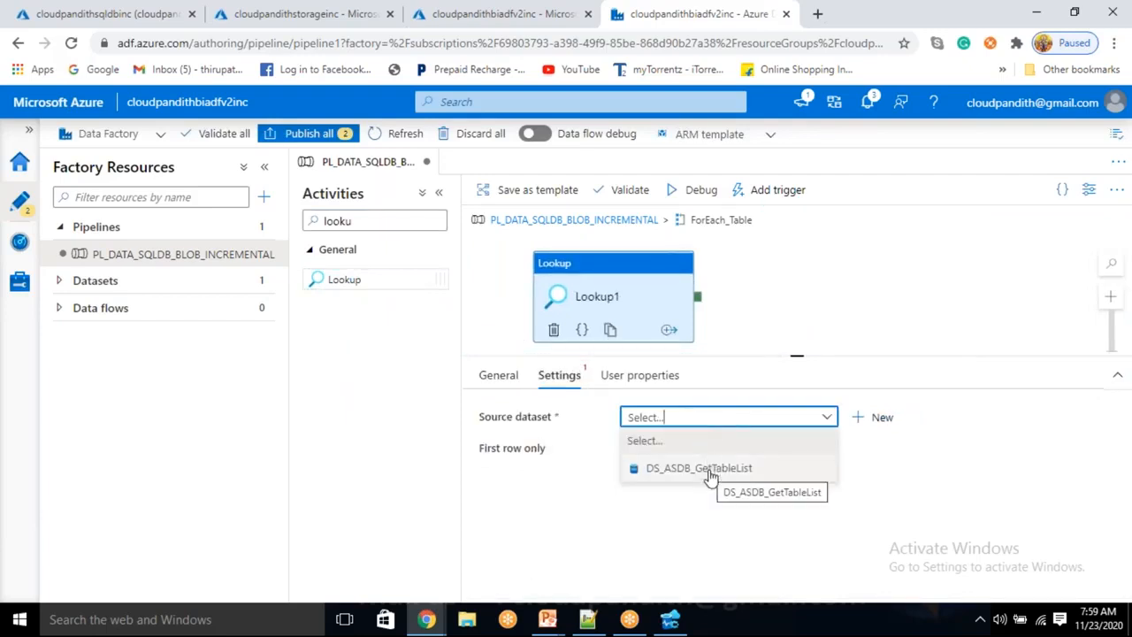
{"action": "left_click", "coordinate": [708, 469]}
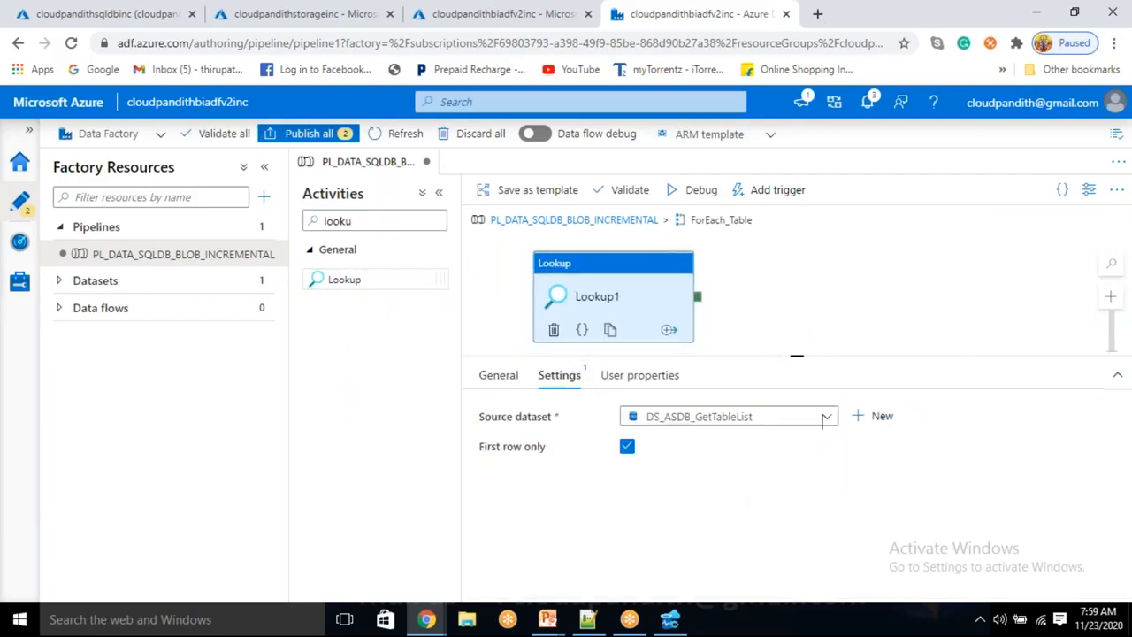
{"action": "left_click", "coordinate": [680, 448]}
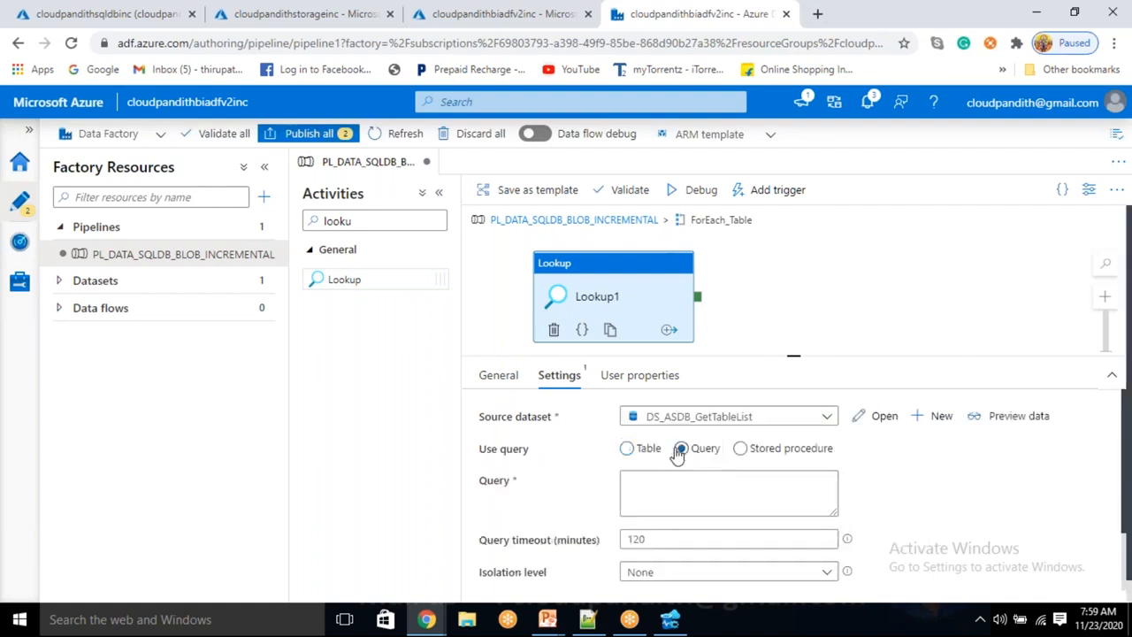
{"action": "left_click", "coordinate": [673, 479]}
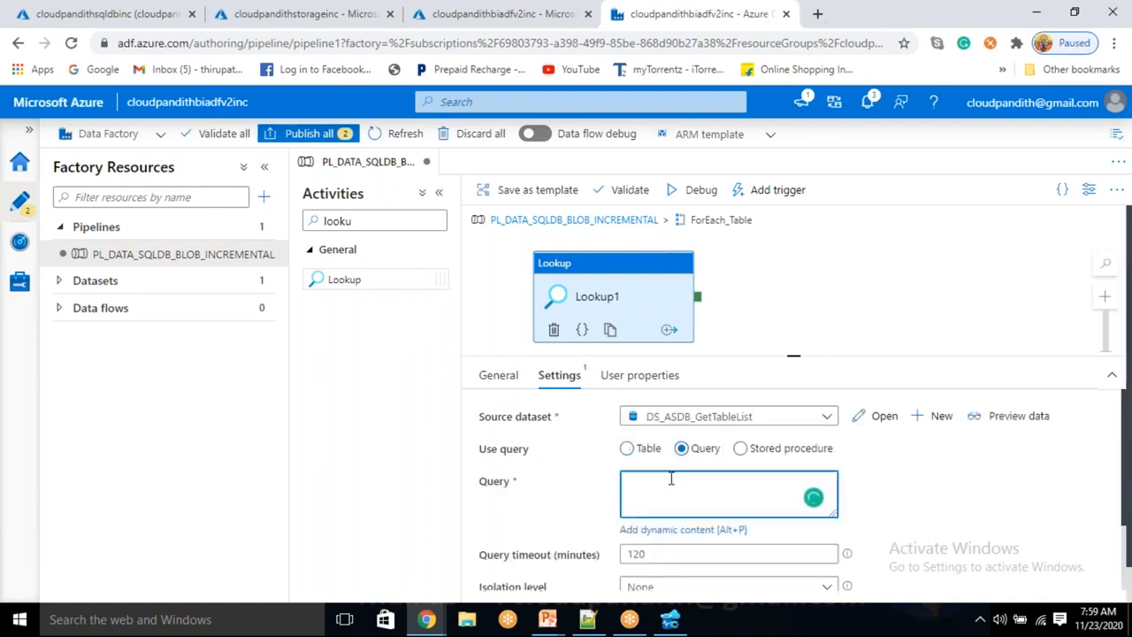
{"action": "type", "text": "select * fro"}
{"action": "key", "text": "BackSpace"}
{"action": "key", "text": "BackSpace"}
{"action": "key", "text": "BackSpace"}
{"action": "key", "text": "BackSpace"}
{"action": "key", "text": "BackSpace"}
{"action": "key", "text": "BackSpace"}
{"action": "type", "text": "max()"}
{"action": "key", "text": "ctrl+a"}
{"action": "key", "text": "BackSpace"}
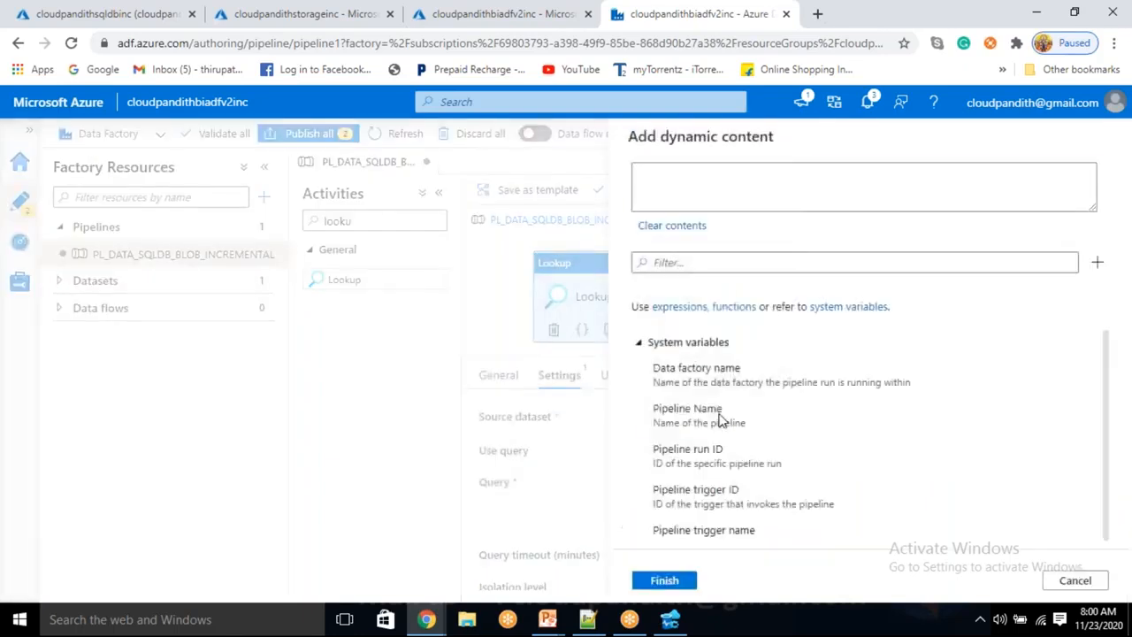
Enter select max(col) from tablename as the draft dynamic content for the inner Lookup's query
{"action": "scroll", "coordinate": [717, 434], "scroll_direction": "down", "scroll_amount": 3}
{"action": "scroll", "coordinate": [715, 443], "scroll_direction": "down", "scroll_amount": 2}
{"action": "type", "text": "lect"}
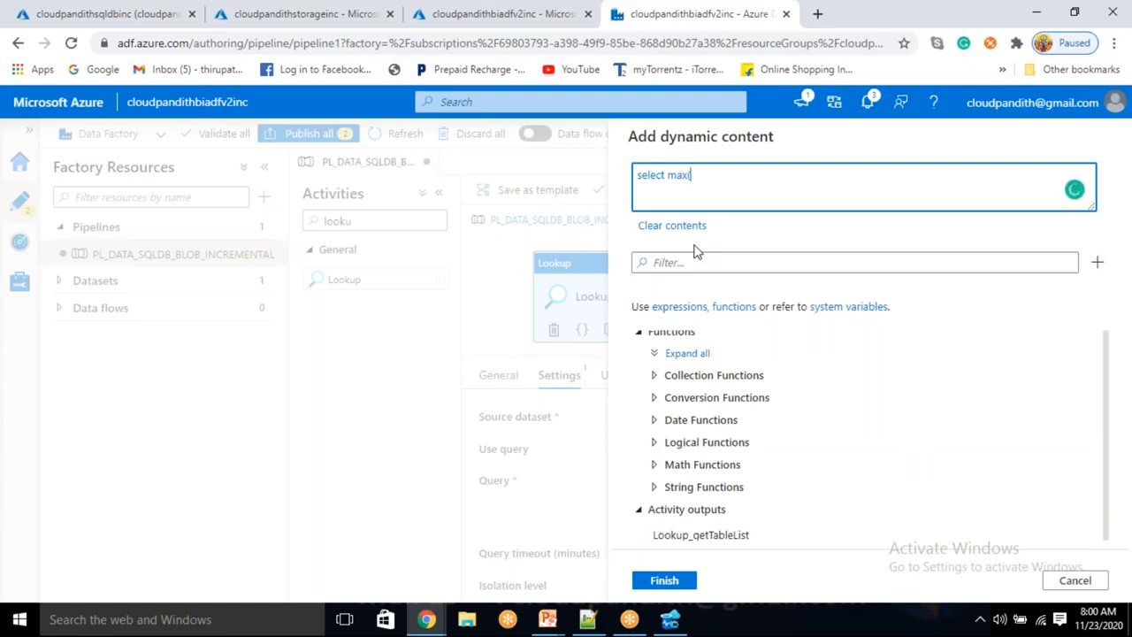
{"action": "type", "text": "max(col) from tablename"}
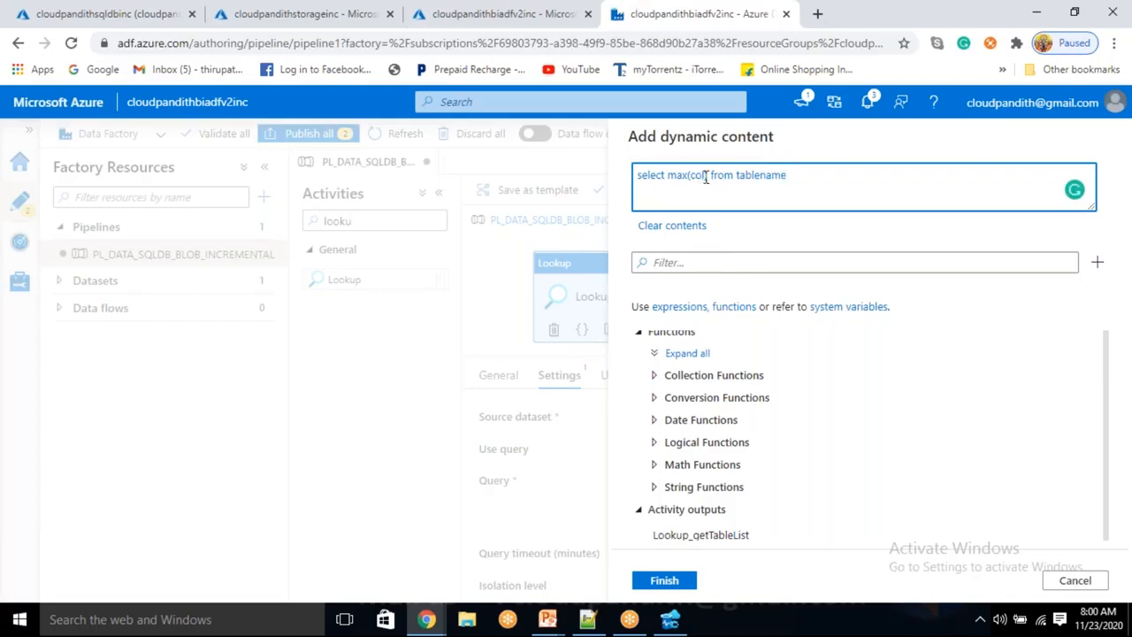
Examine the first table object in Notepad++, especially its deltacol key and value, and return to the expression in Data Factory
{"action": "left_click", "coordinate": [588, 620]}
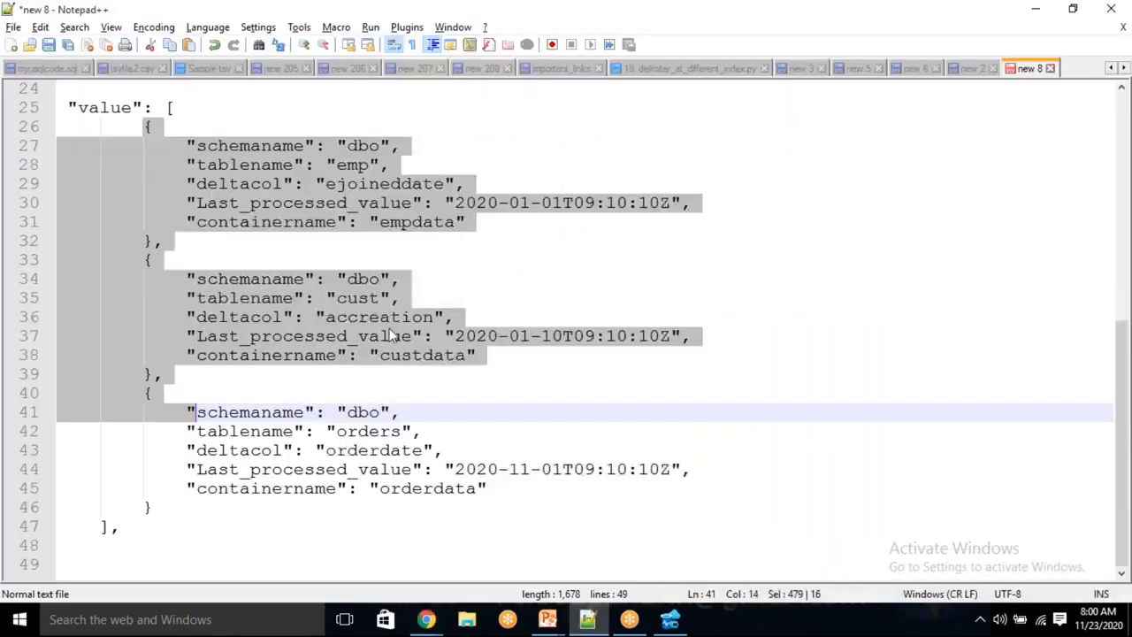
{"action": "left_click", "coordinate": [263, 217]}
{"action": "left_click_drag", "start_coordinate": [145, 127], "coordinate": [153, 237]}
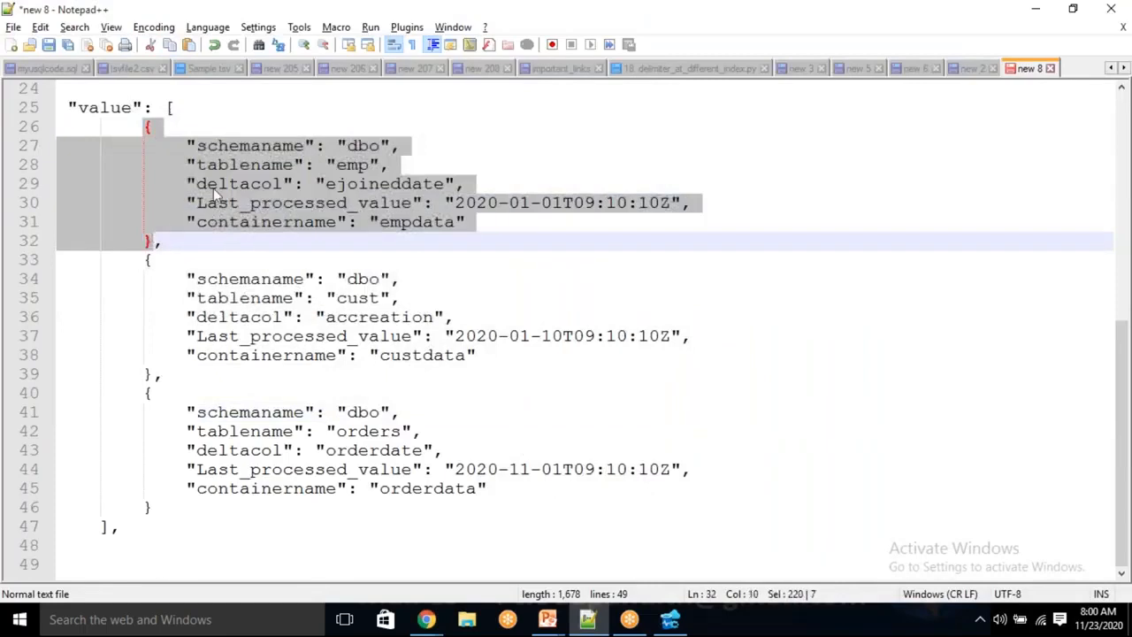
{"action": "double_click", "coordinate": [238, 183]}
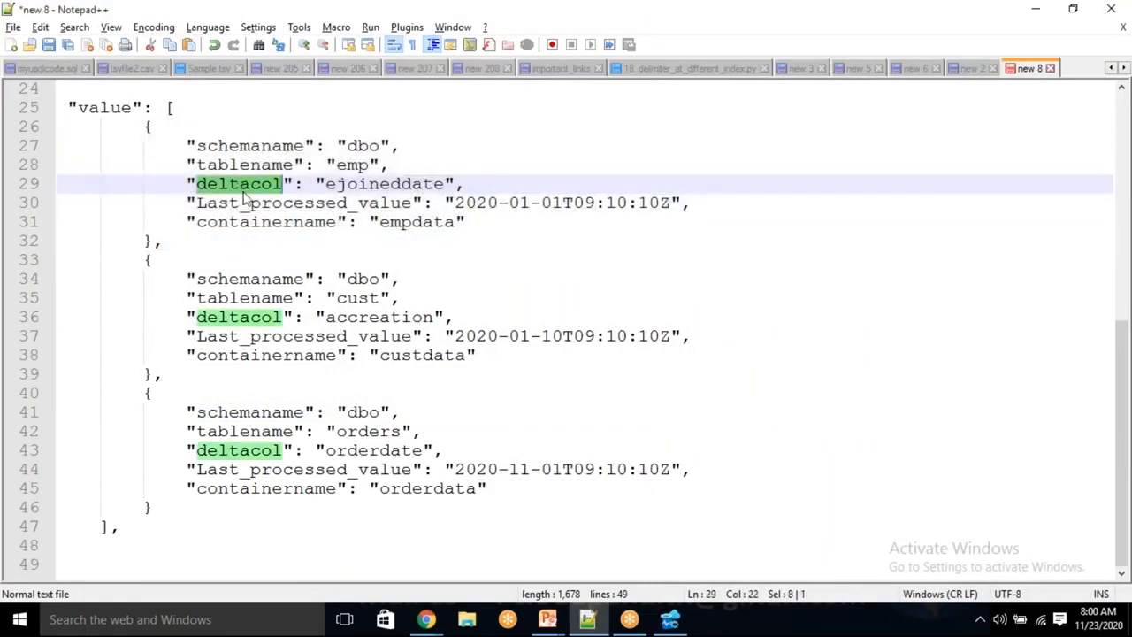
{"action": "left_click", "coordinate": [370, 187]}
{"action": "double_click", "coordinate": [372, 184]}
{"action": "left_click", "coordinate": [228, 184]}
{"action": "double_click", "coordinate": [228, 184]}
{"action": "key", "text": "alt+Tab"}
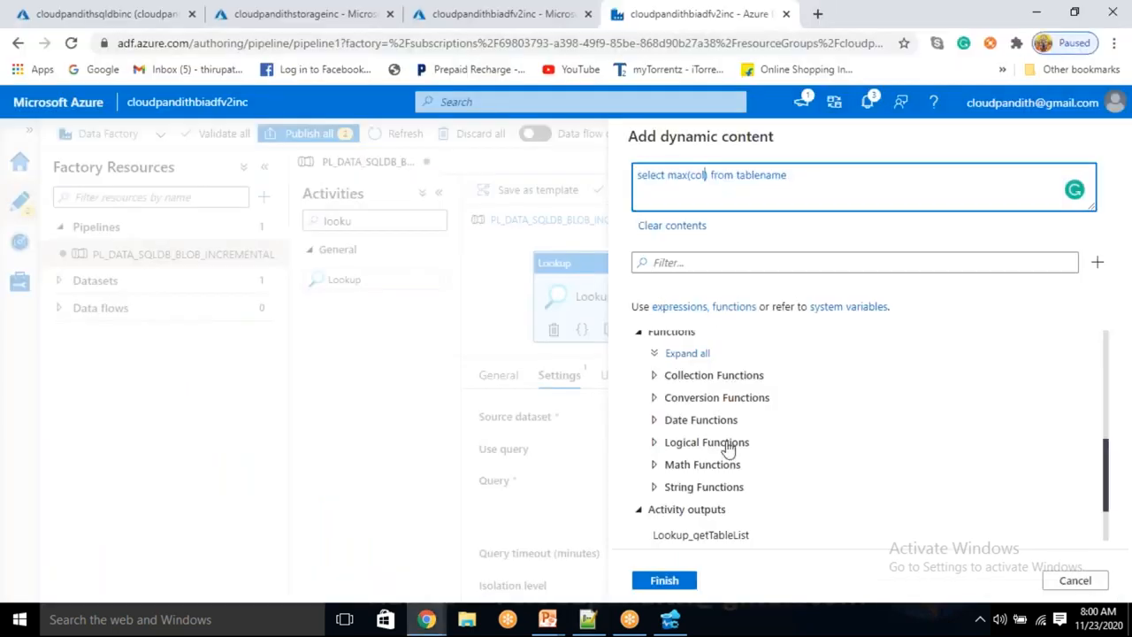
Replace the col placeholder inside max() with a reference to the ForEach_Table iterator's current item
{"action": "scroll", "coordinate": [720, 437], "scroll_direction": "down", "scroll_amount": 2}
{"action": "left_click", "coordinate": [707, 513]}
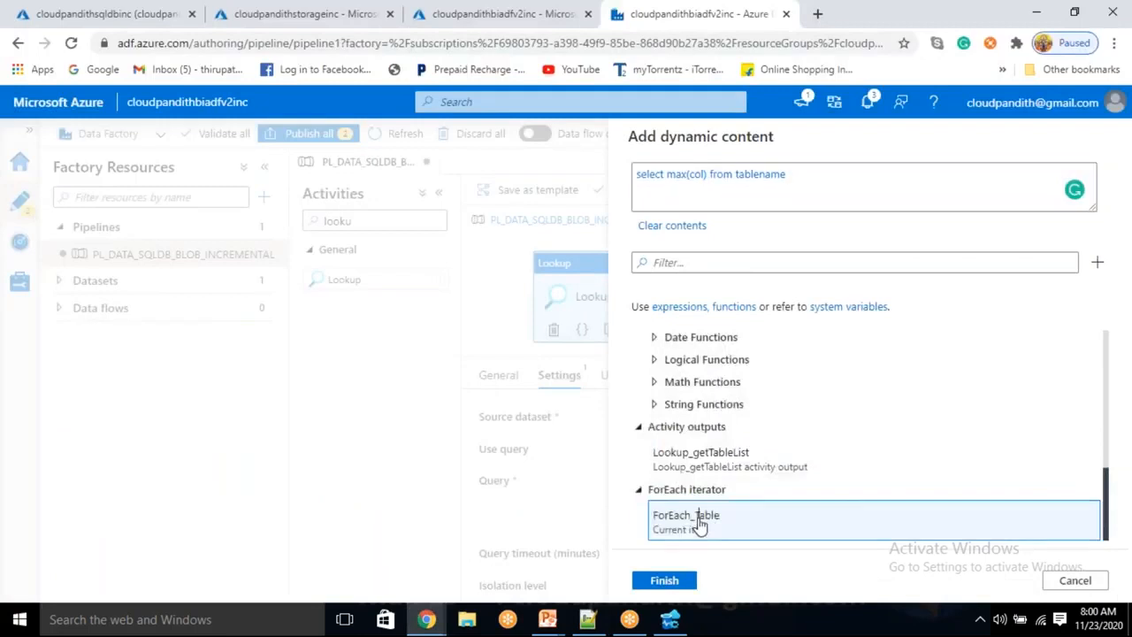
{"action": "left_click", "coordinate": [717, 175]}
{"action": "key", "text": "BackSpace"}
{"action": "key", "text": "BackSpace"}
{"action": "key", "text": "BackSpace"}
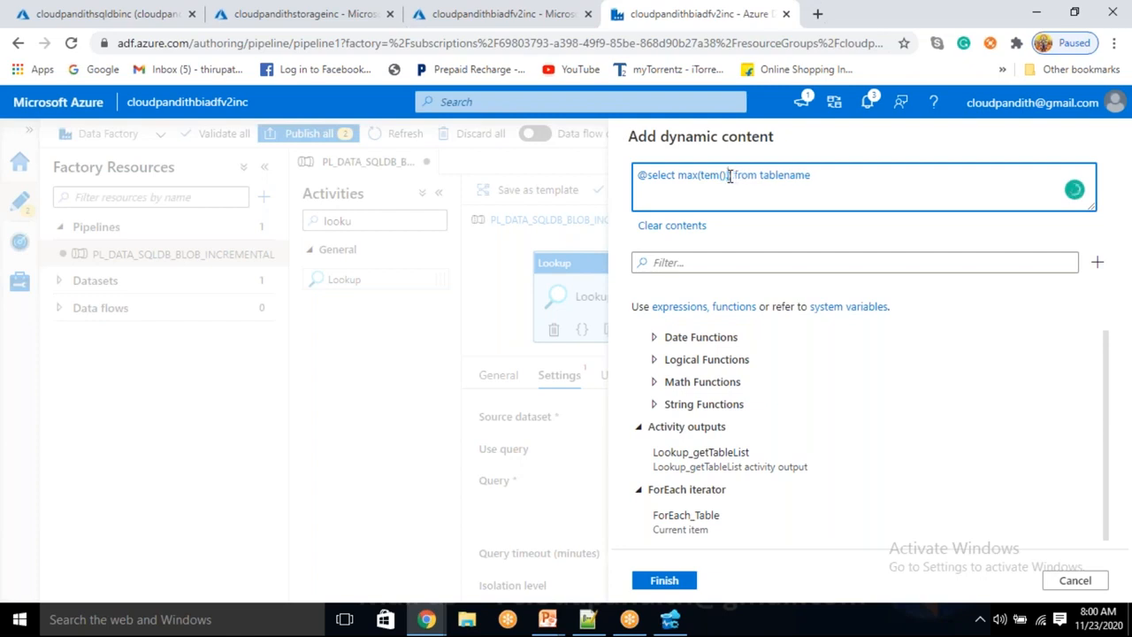
Copy the deltacol key from Notepad++ and append it to the current-item reference inside max() in Data Factory
{"action": "key", "text": "alt+Tab"}
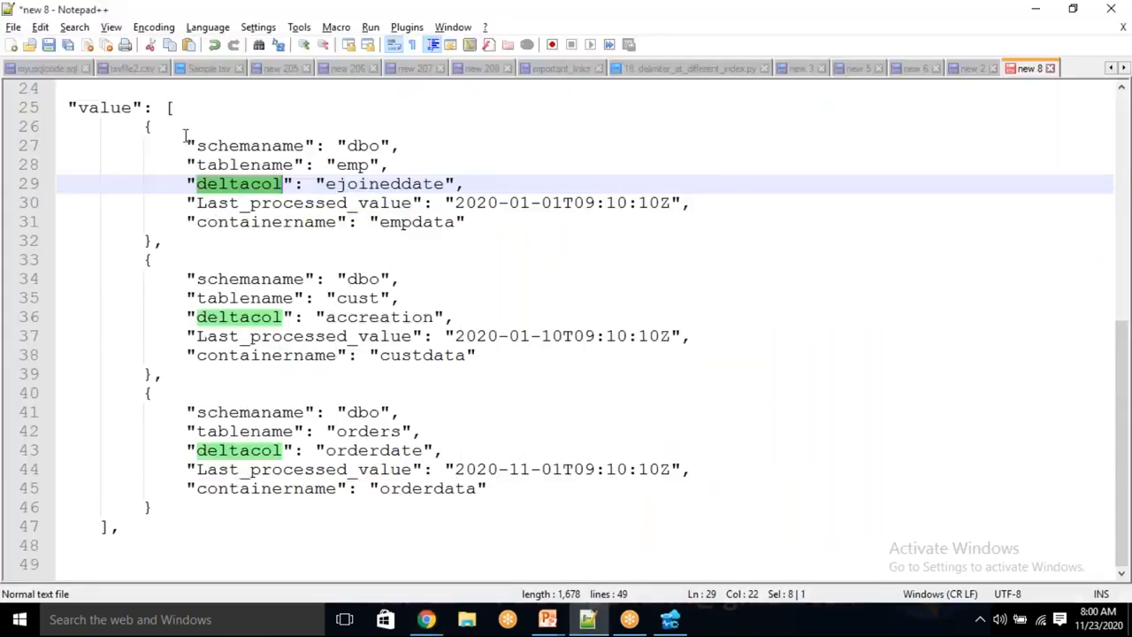
{"action": "left_click_drag", "start_coordinate": [147, 129], "coordinate": [154, 222]}
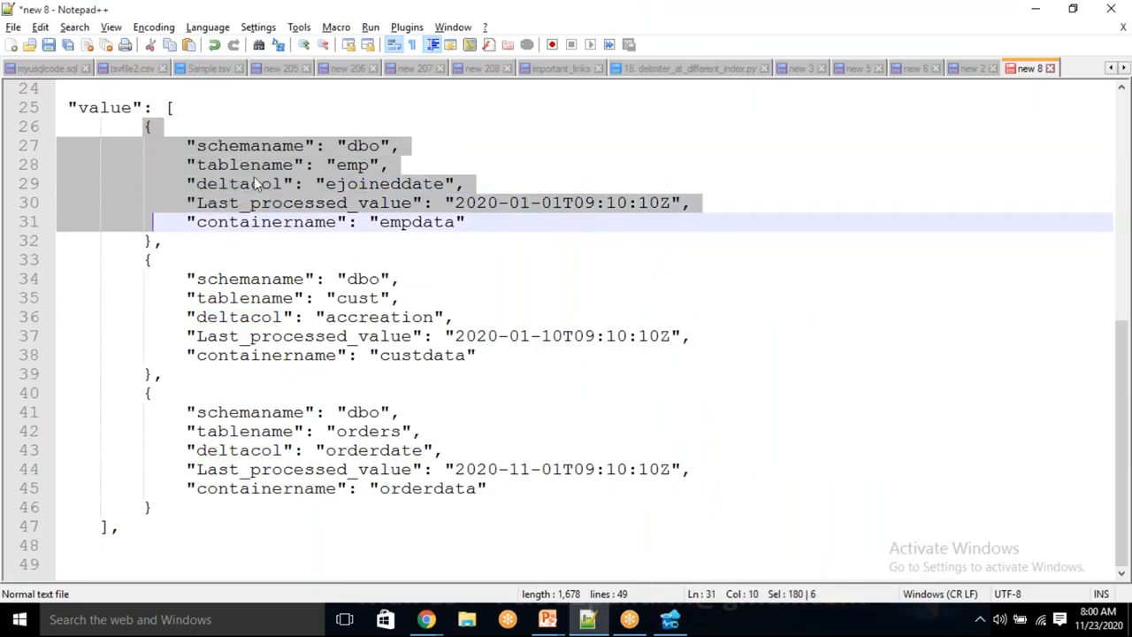
{"action": "double_click", "coordinate": [371, 184]}
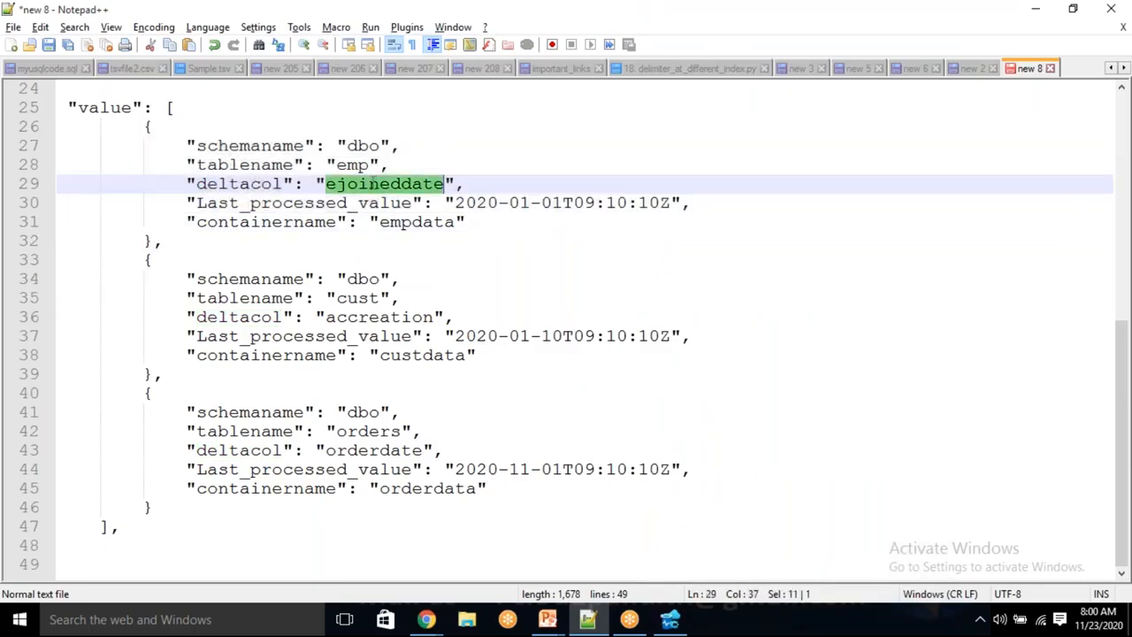
{"action": "double_click", "coordinate": [239, 184]}
{"action": "key", "text": "ctrl+c"}
{"action": "key", "text": "alt+Tab"}
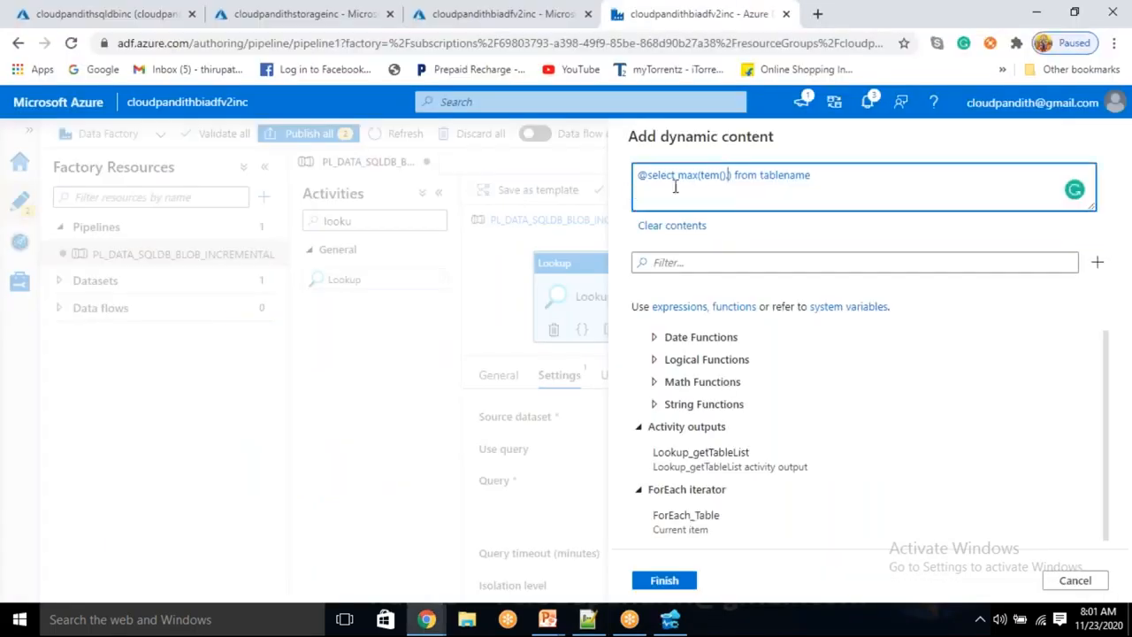
{"action": "left_click", "coordinate": [734, 177]}
{"action": "type", "text": "."}
{"action": "key", "text": "ctrl+v"}
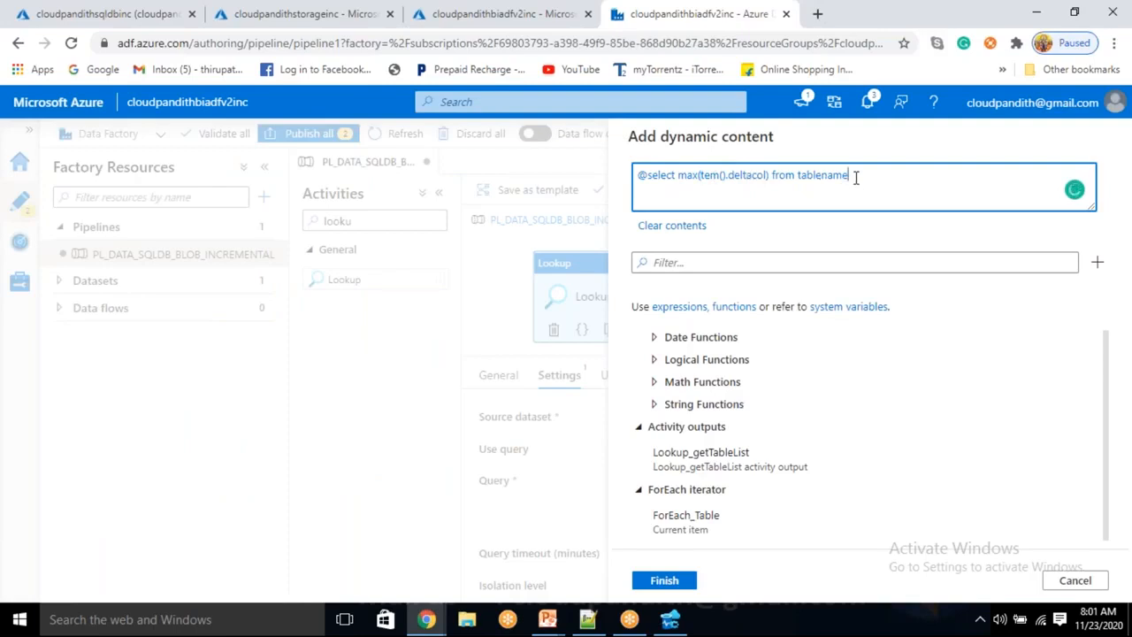
{"action": "key", "text": "BackSpace"}
{"action": "key", "text": "BackSpace"}
{"action": "key", "text": "BackSpace"}
{"action": "key", "text": "BackSpace"}
{"action": "key", "text": "BackSpace"}
{"action": "key", "text": "BackSpace"}
{"action": "key", "text": "alt+Tab"}
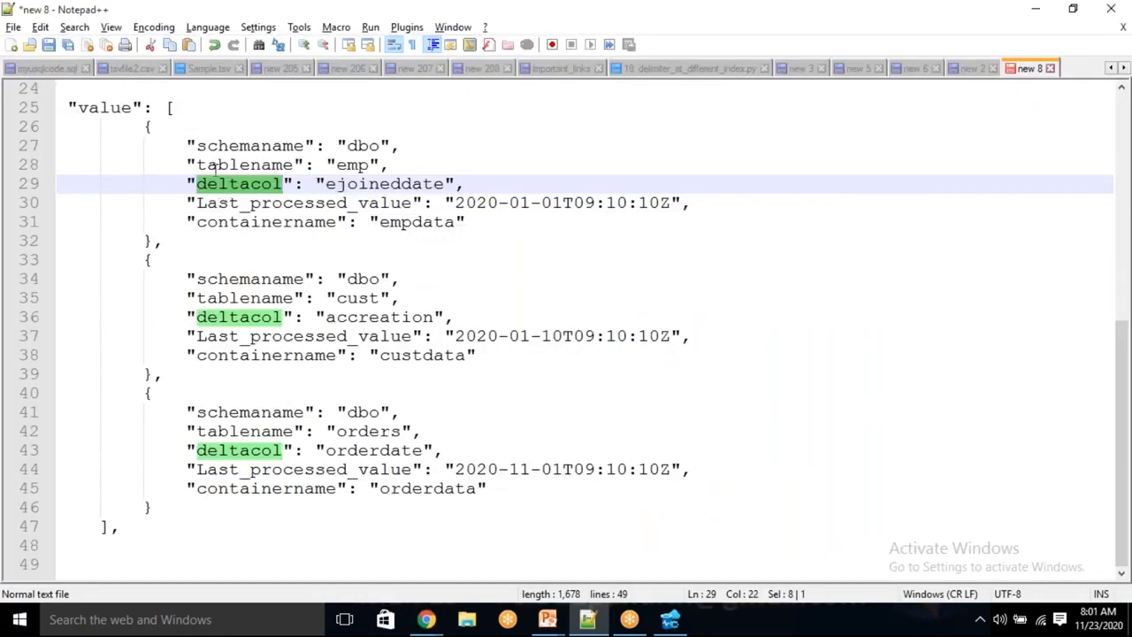
{"action": "left_click_drag", "start_coordinate": [197, 165], "coordinate": [292, 165]}
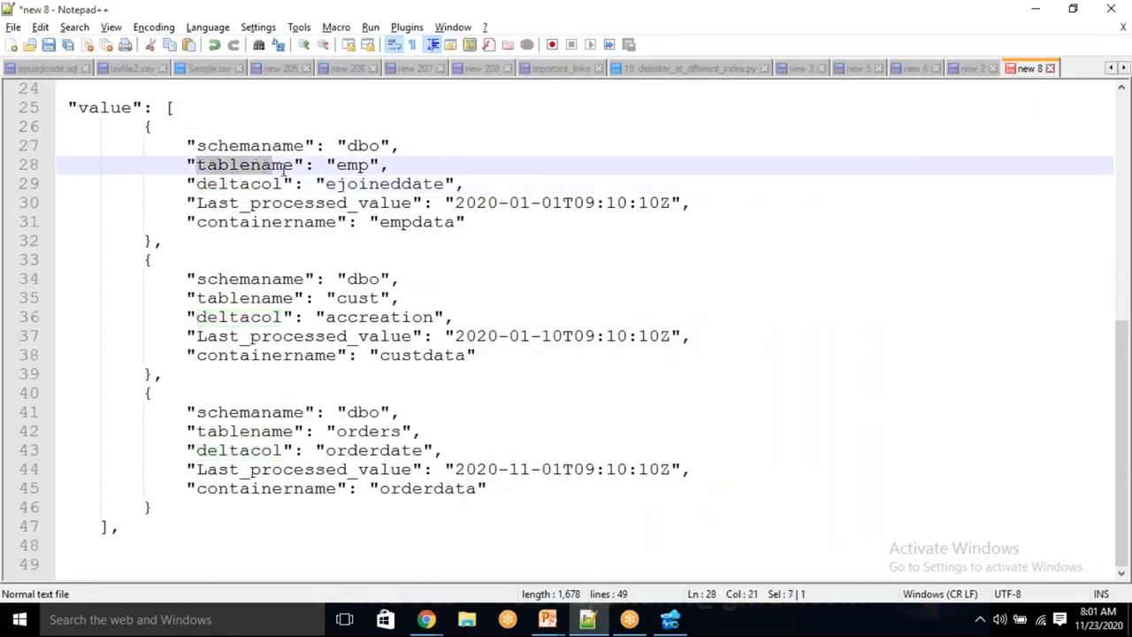
{"action": "key", "text": "alt+Tab"}
{"action": "type", "text": "@item"}
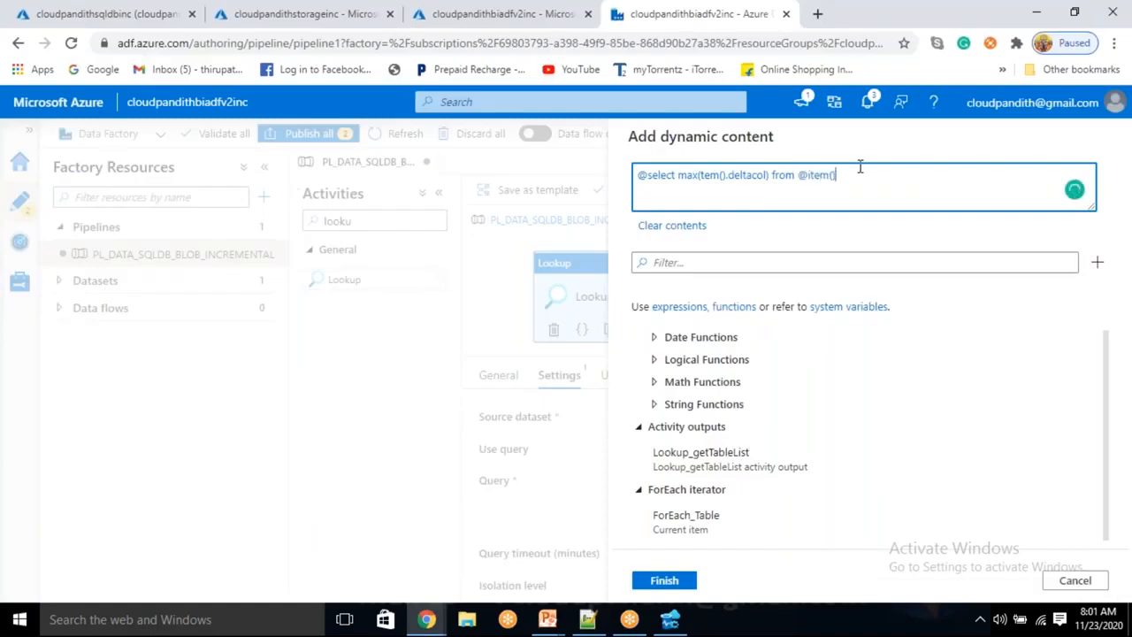
{"action": "type", "text": "().schemaname"}
{"action": "left_click", "coordinate": [648, 174]}
{"action": "key", "text": "BackSpace"}
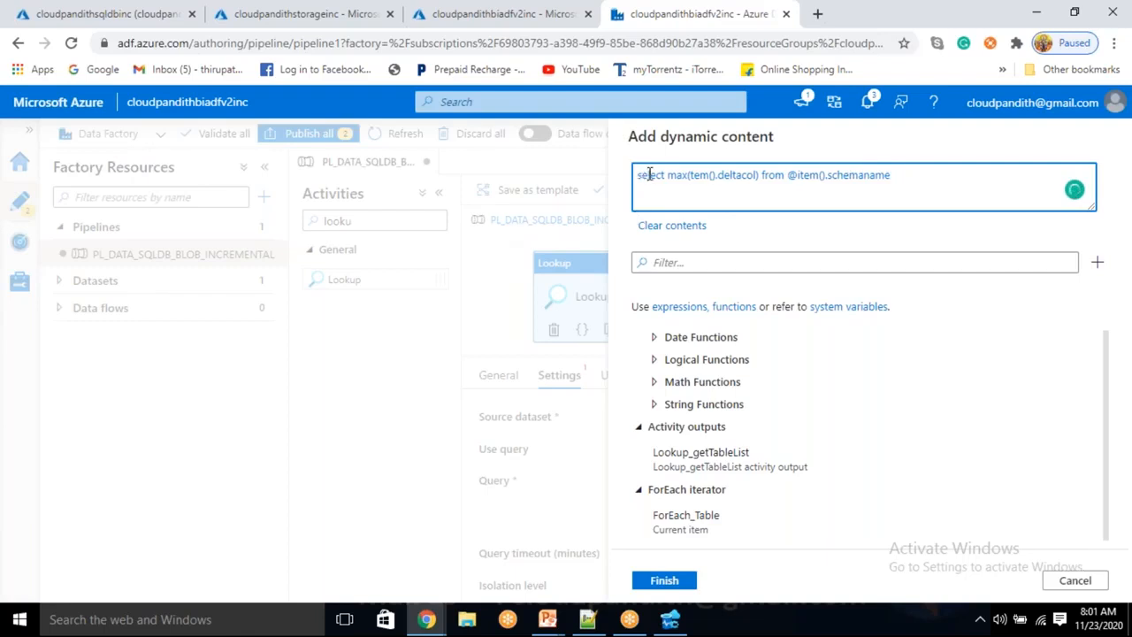
Filter the functions for concat and try adding the concat function ahead of the select statement
{"action": "left_click", "coordinate": [687, 266]}
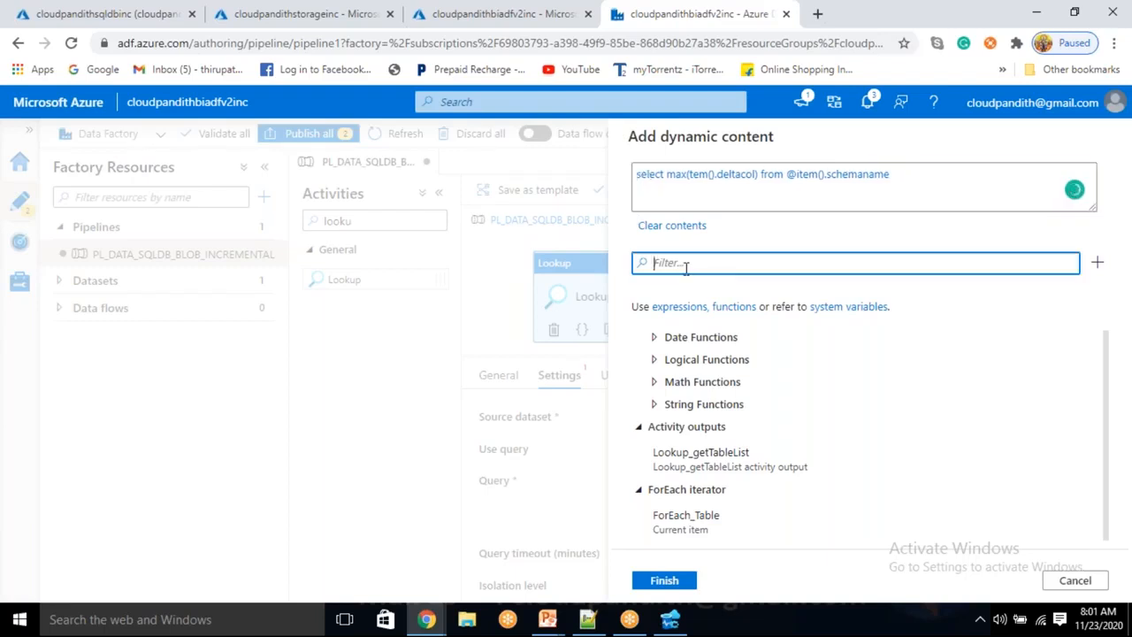
{"action": "type", "text": "concat"}
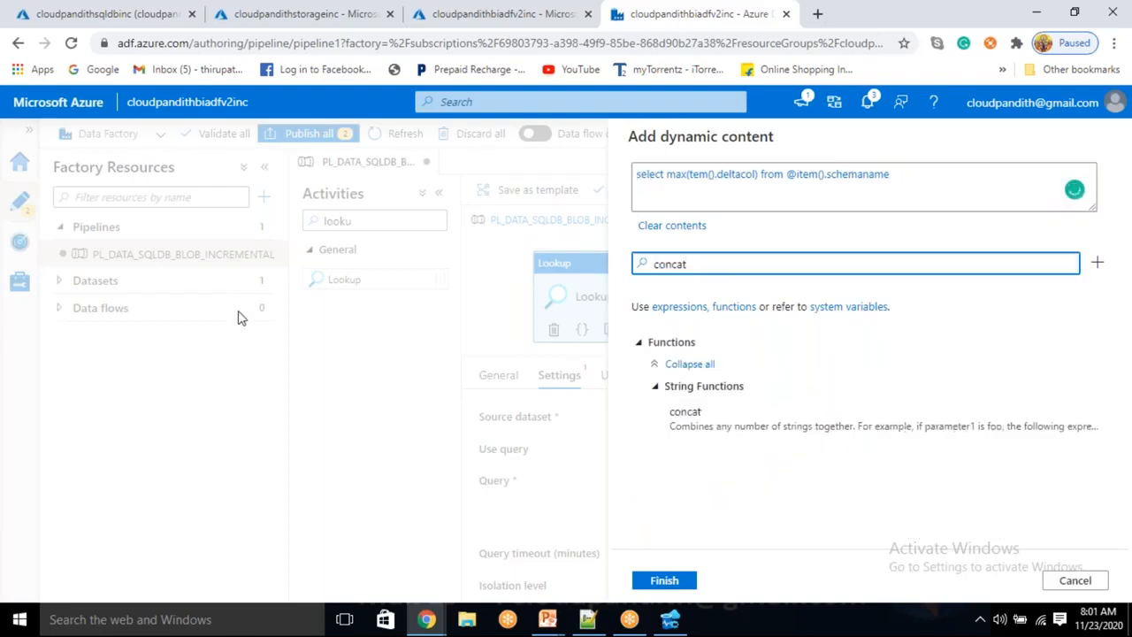
{"action": "left_click", "coordinate": [782, 409]}
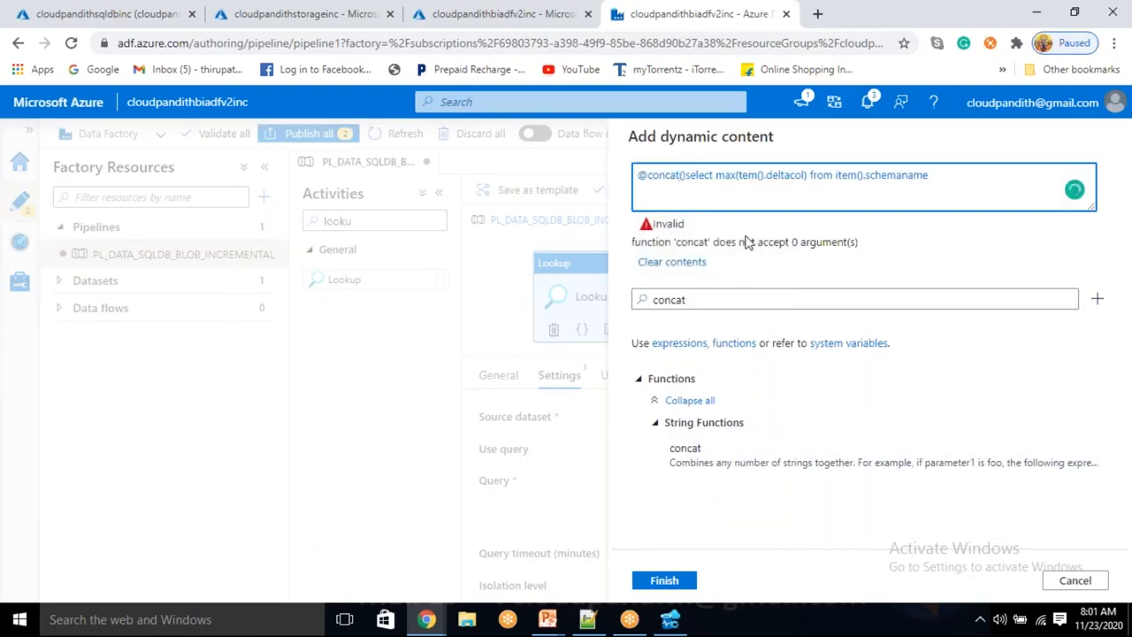
{"action": "key", "text": "shift+Home"}
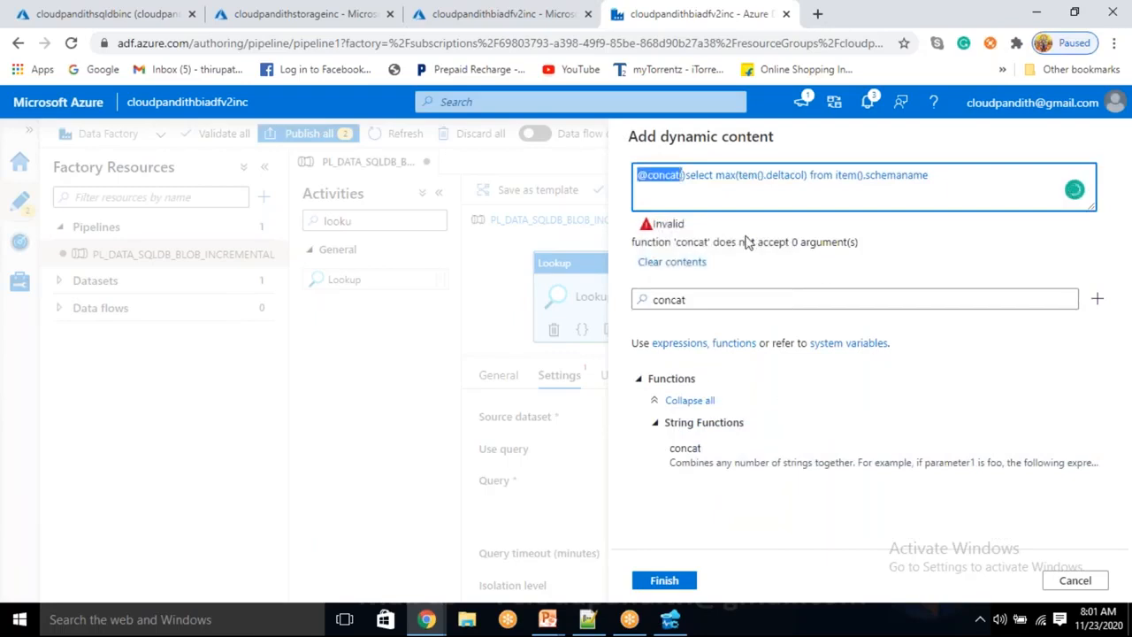
Erase the whole existing expression, including the concat call, and restart the query as select max(
{"action": "key", "text": "End"}
{"action": "key", "text": "BackSpace"}
{"action": "key", "text": "BackSpace"}
{"action": "key", "text": "BackSpace"}
{"action": "key", "text": "BackSpace"}
{"action": "key", "text": "BackSpace"}
{"action": "key", "text": "BackSpace"}
{"action": "key", "text": "BackSpace"}
{"action": "key", "text": "BackSpace"}
{"action": "key", "text": "BackSpace"}
{"action": "key", "text": "BackSpace"}
{"action": "key", "text": "BackSpace"}
{"action": "key", "text": "BackSpace"}
{"action": "key", "text": "BackSpace"}
{"action": "key", "text": "BackSpace"}
{"action": "key", "text": "BackSpace"}
{"action": "key", "text": "BackSpace"}
{"action": "key", "text": "BackSpace"}
{"action": "key", "text": "BackSpace"}
{"action": "key", "text": "BackSpace"}
{"action": "key", "text": "BackSpace"}
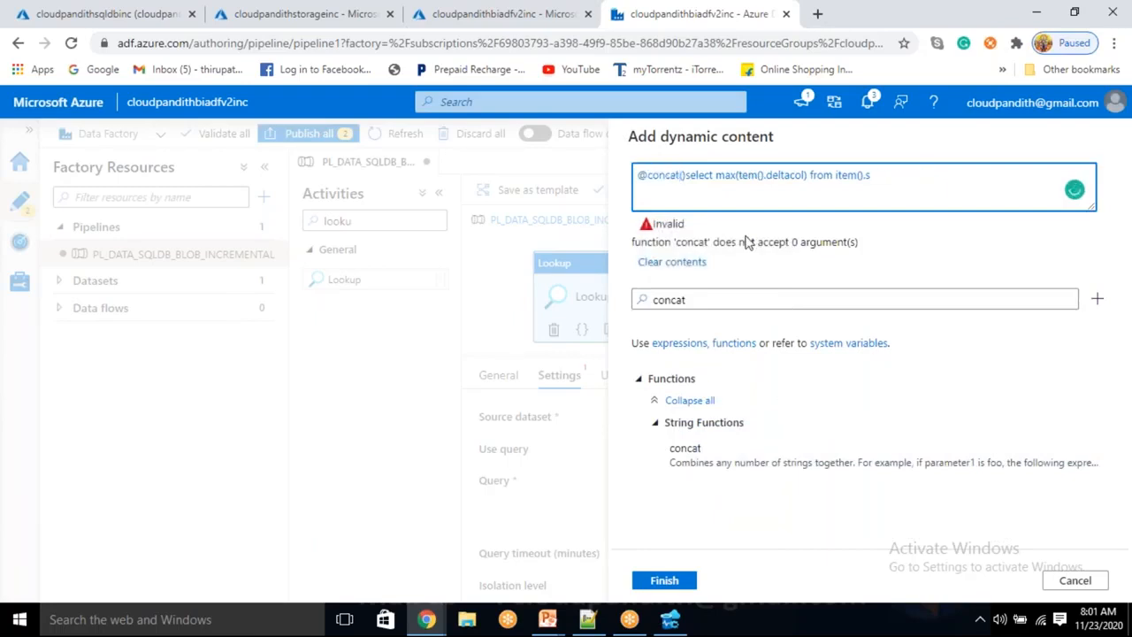
{"action": "key", "text": "BackSpace"}
{"action": "key", "text": "BackSpace"}
{"action": "key", "text": "BackSpace"}
{"action": "key", "text": "BackSpace"}
{"action": "key", "text": "BackSpace"}
{"action": "key", "text": "BackSpace"}
{"action": "key", "text": "BackSpace"}
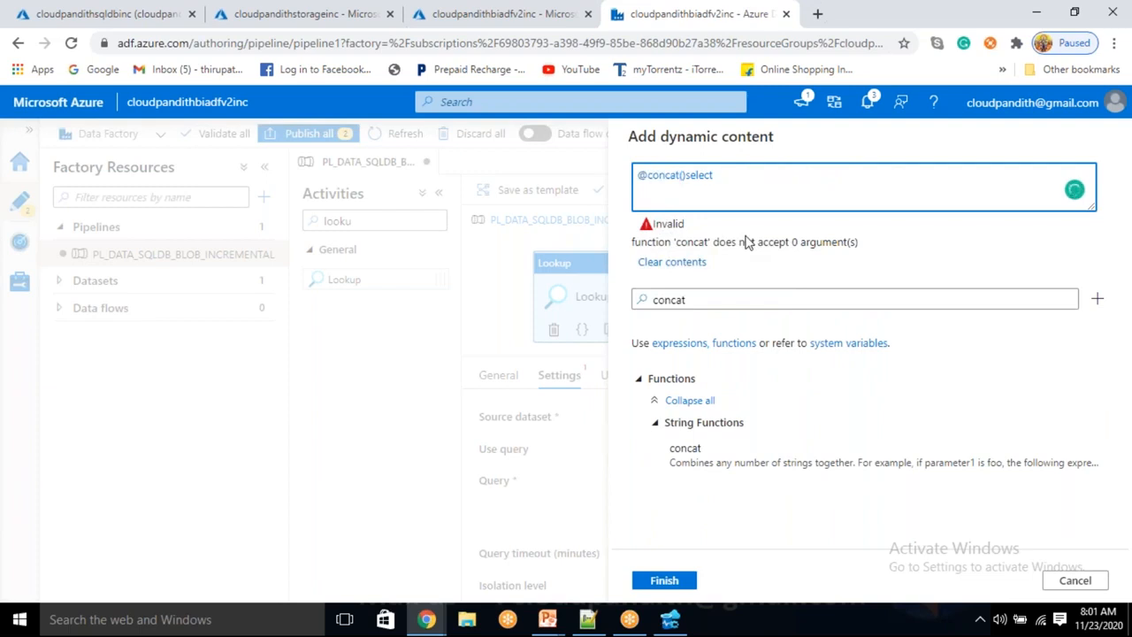
{"action": "key", "text": "BackSpace"}
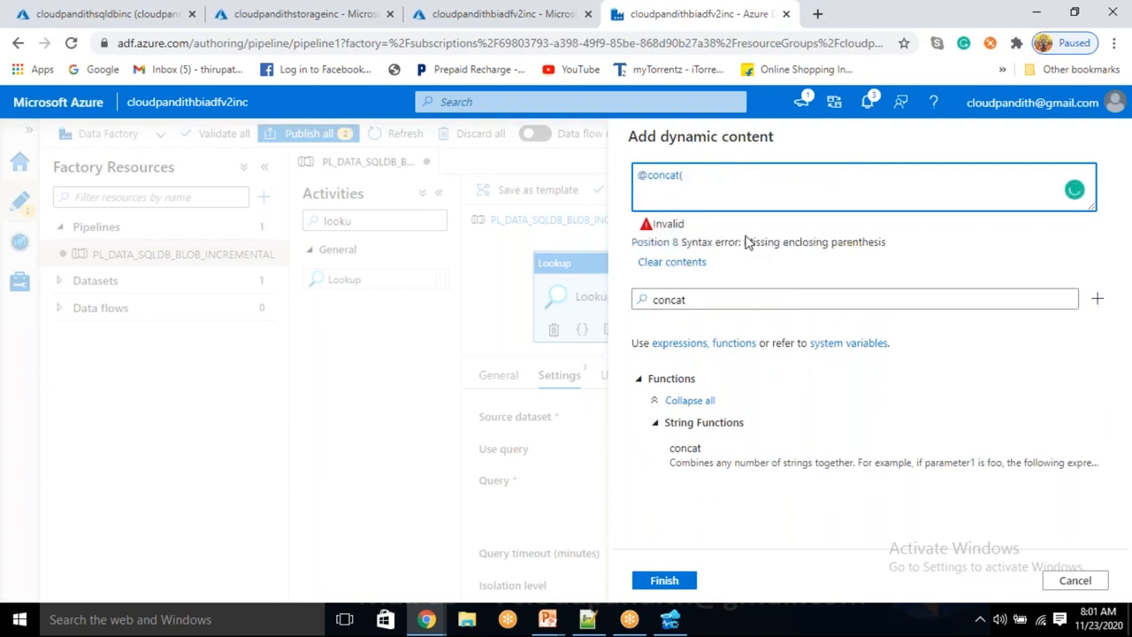
{"action": "key", "text": "ctrl+a"}
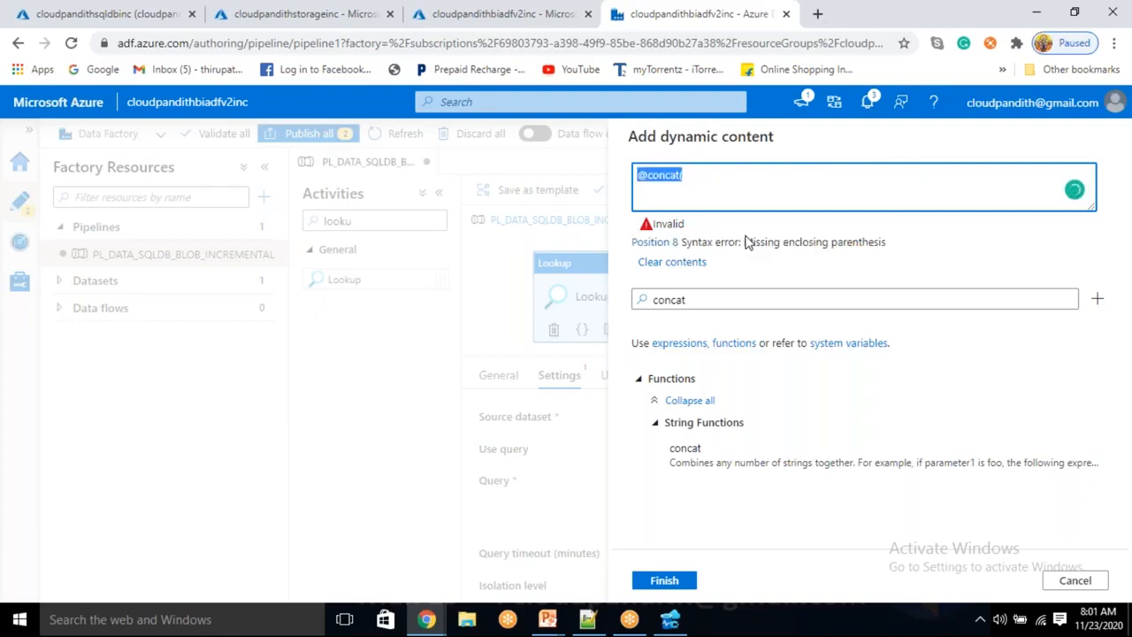
{"action": "type", "text": "select max"}
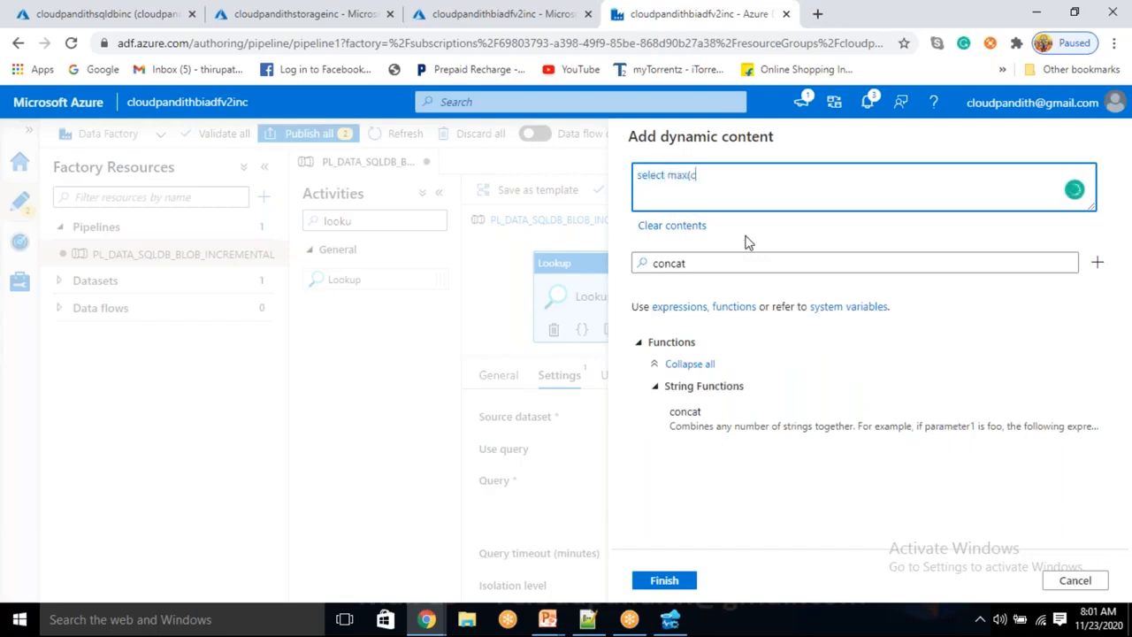
{"action": "type", "text": "("}
Clear the function filter and insert the ForEach_Table iterator's current item after the opening parenthesis of max
{"action": "double_click", "coordinate": [699, 267]}
{"action": "key", "text": "BackSpace"}
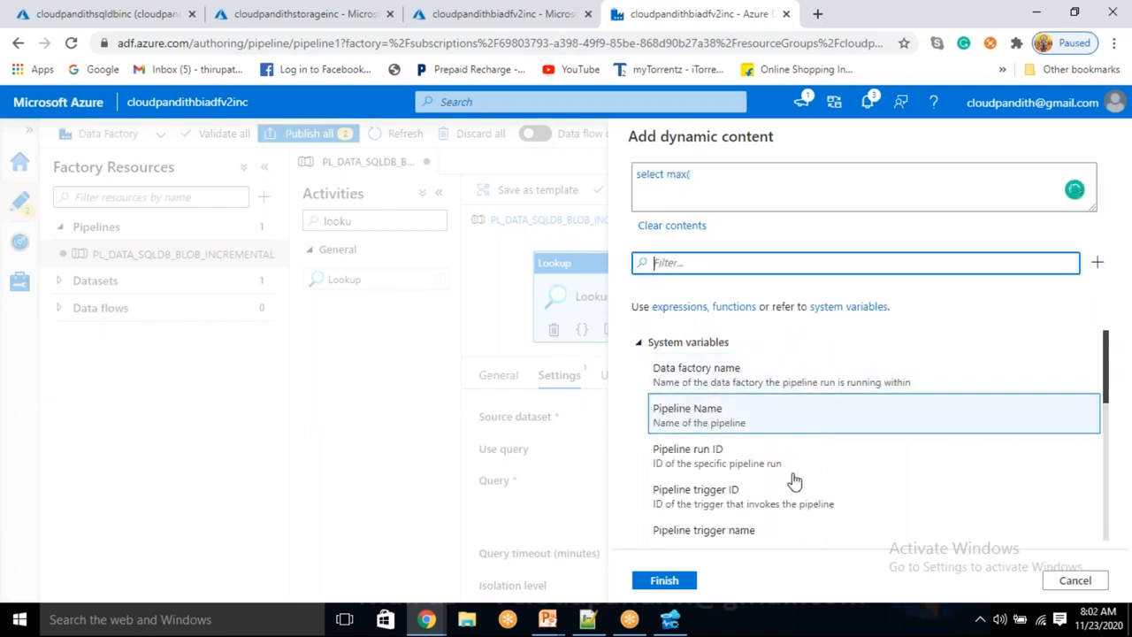
{"action": "scroll", "coordinate": [796, 455], "scroll_direction": "down", "scroll_amount": 3}
{"action": "scroll", "coordinate": [715, 549], "scroll_direction": "down", "scroll_amount": 5}
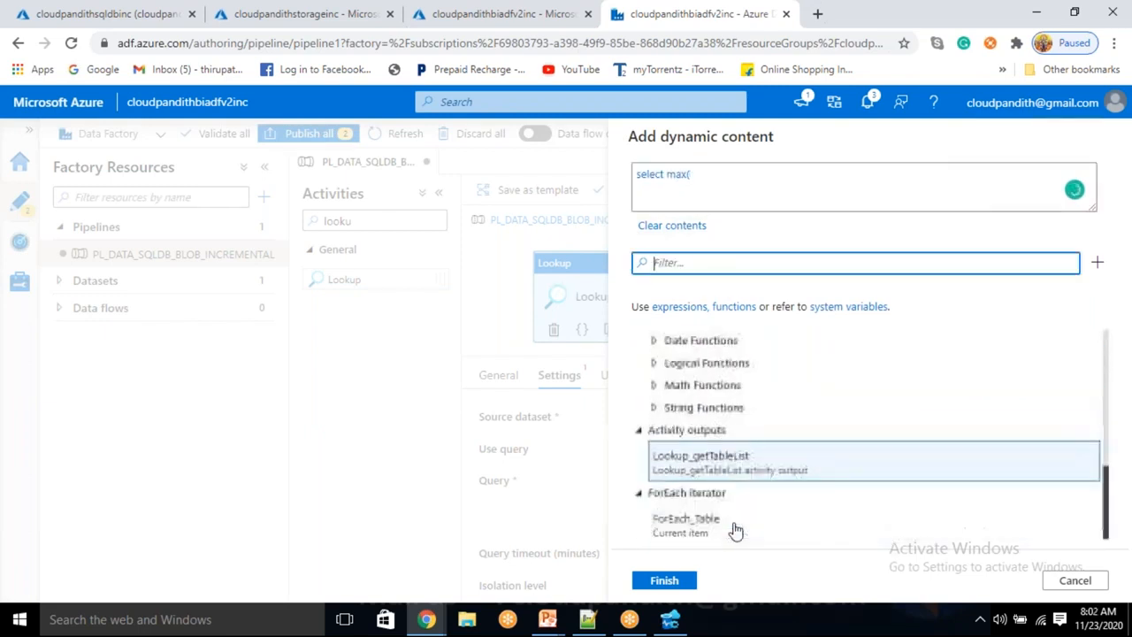
{"action": "left_click", "coordinate": [721, 529]}
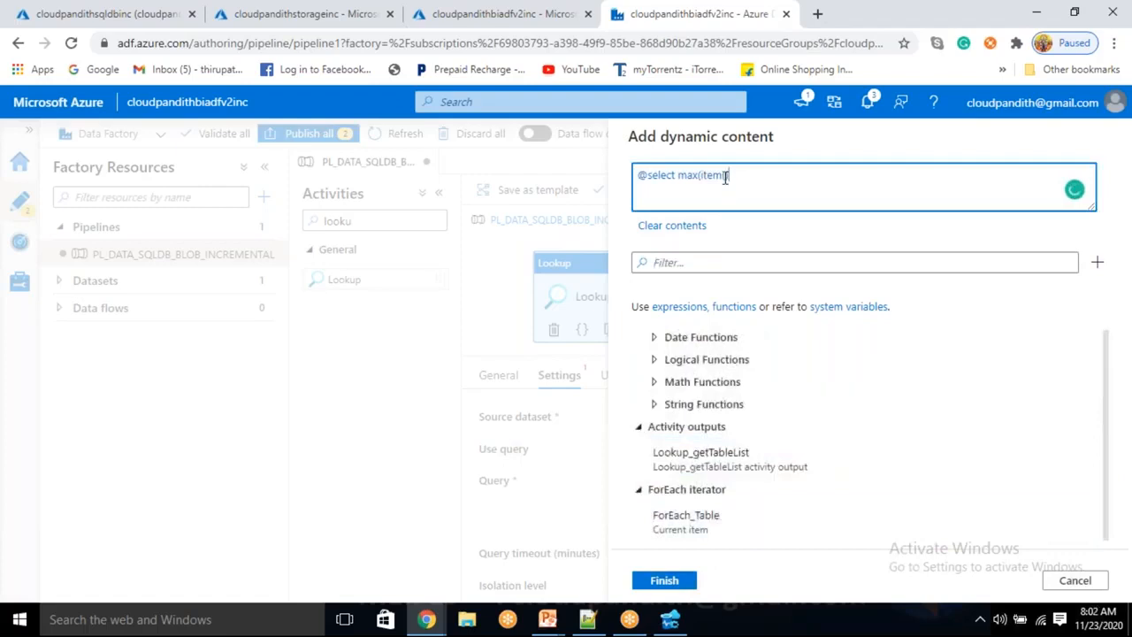
Take the deltacol key from the first table object in Notepad++ and append it to item() in the Data Factory query
{"action": "type", "text": "eltacol"}
{"action": "key", "text": "alt+Tab"}
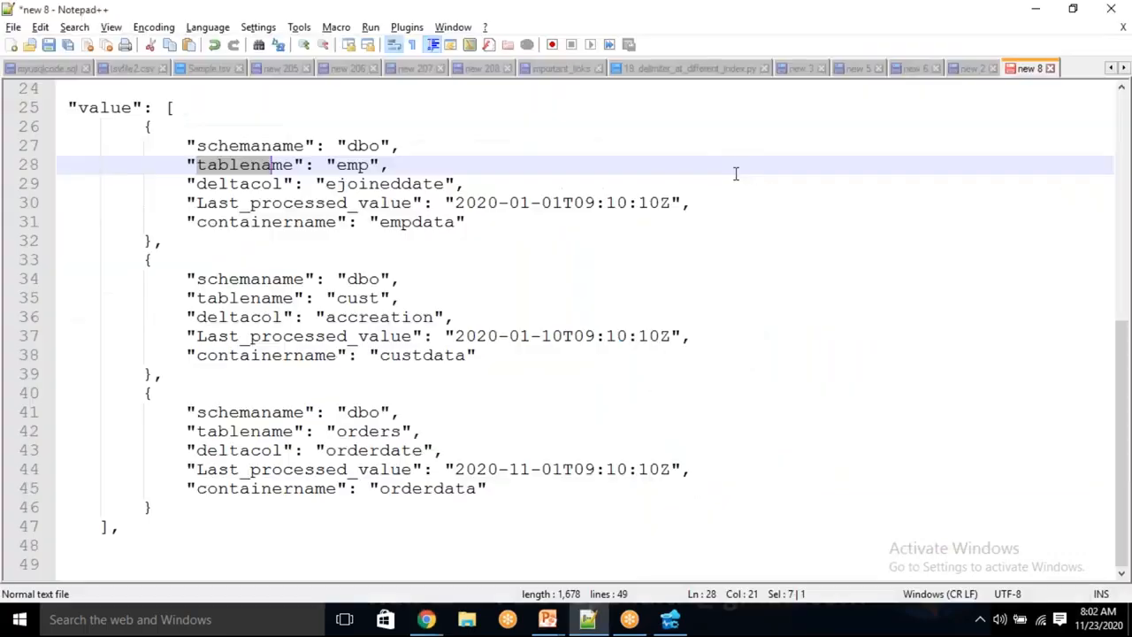
{"action": "double_click", "coordinate": [251, 184]}
{"action": "key", "text": "alt+Tab"}
{"action": "left_click", "coordinate": [756, 190]}
Move the @ sign from before select to directly before item() inside max()
{"action": "left_click", "coordinate": [650, 174]}
{"action": "key", "text": "BackSpace"}
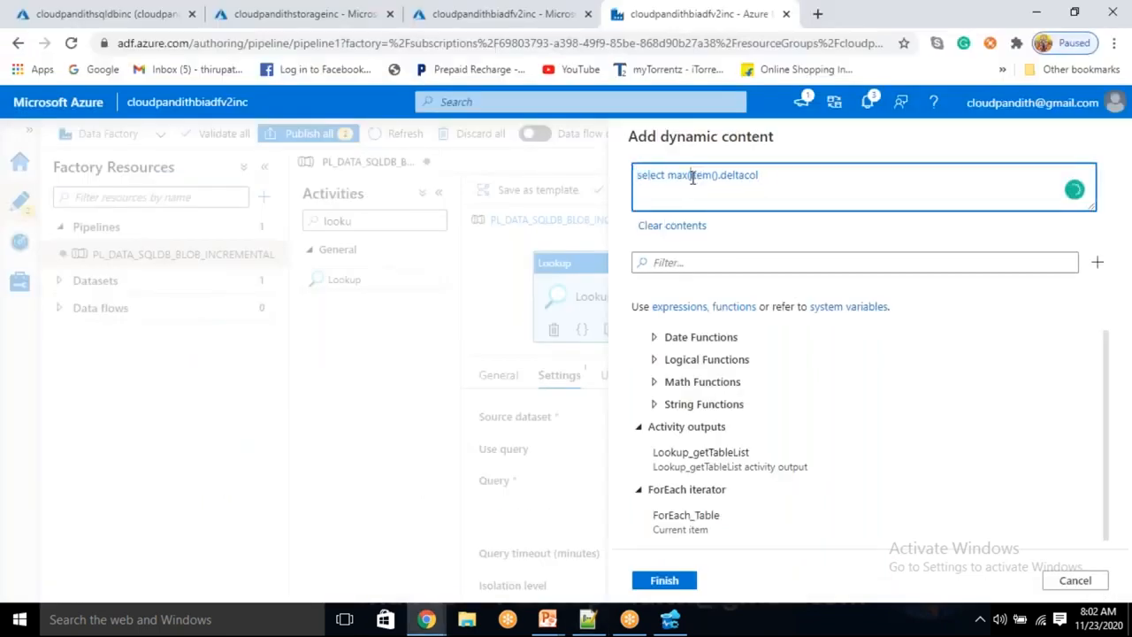
{"action": "left_click", "coordinate": [691, 176]}
{"action": "type", "text": "@"}
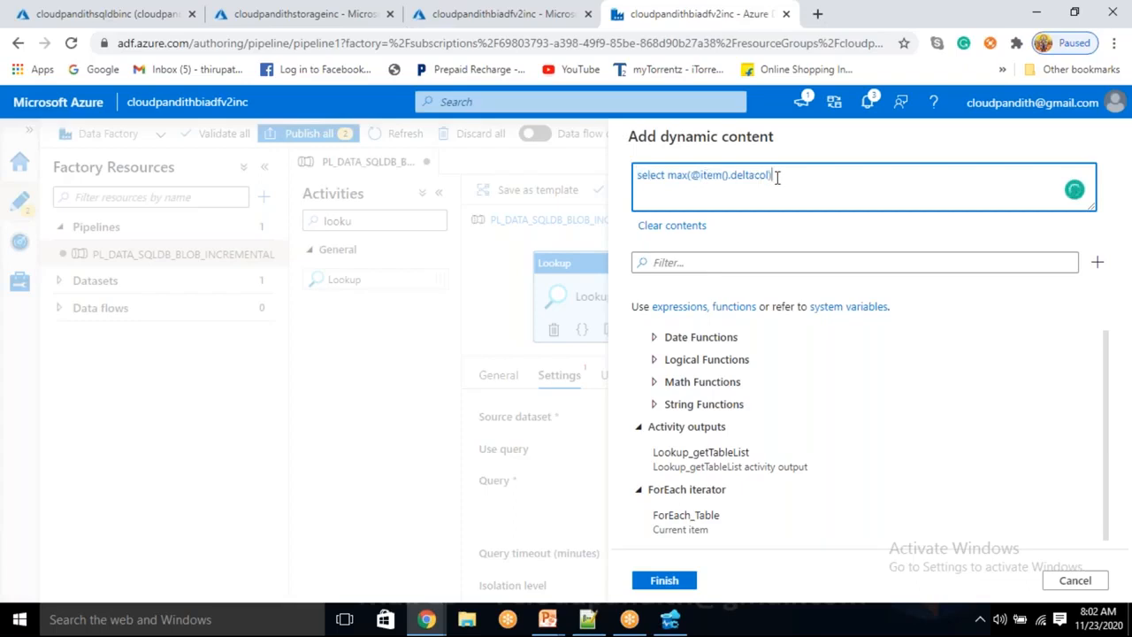
Close max() and append from, followed by the ForEach_Table current item's schemaname
{"action": "type", "text": " from"}
{"action": "left_click", "coordinate": [692, 521]}
{"action": "type", "text": ".schemaname"}
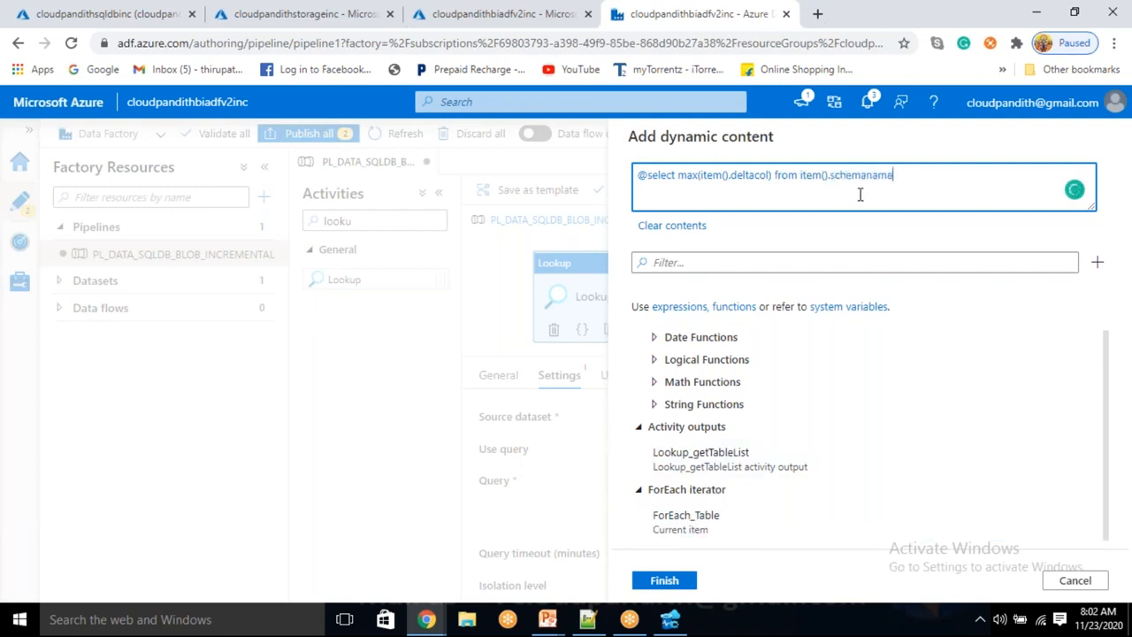
Wrap the item().schemaname reference after from in @{ } string interpolation
{"action": "key", "text": "Left"}
{"action": "key", "text": "Left"}
{"action": "key", "text": "Left"}
{"action": "key", "text": "Left"}
{"action": "key", "text": "Left"}
{"action": "key", "text": "Left"}
{"action": "key", "text": "Left"}
{"action": "key", "text": "Left"}
{"action": "key", "text": "Left"}
{"action": "type", "text": "@"}
{"action": "type", "text": "{"}
{"action": "type", "text": "}"}
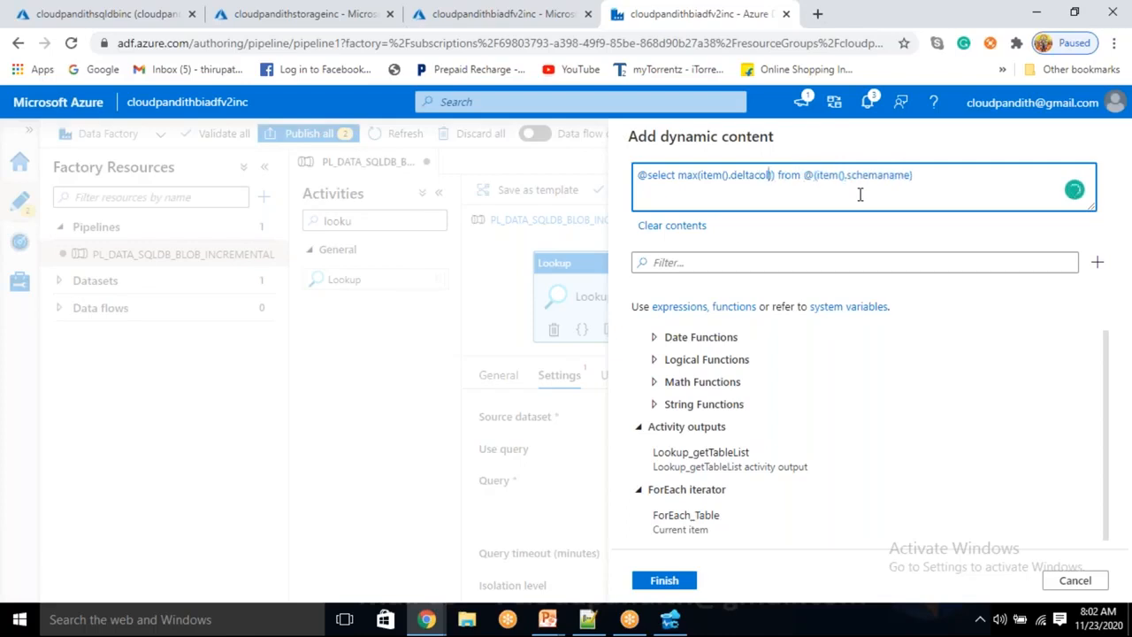
Wrap item().deltacol inside max() in @{ } and delete the stray @ before select
{"action": "key", "text": "Left"}
{"action": "key", "text": "Left"}
{"action": "key", "text": "Left"}
{"action": "type", "text": "@{"}
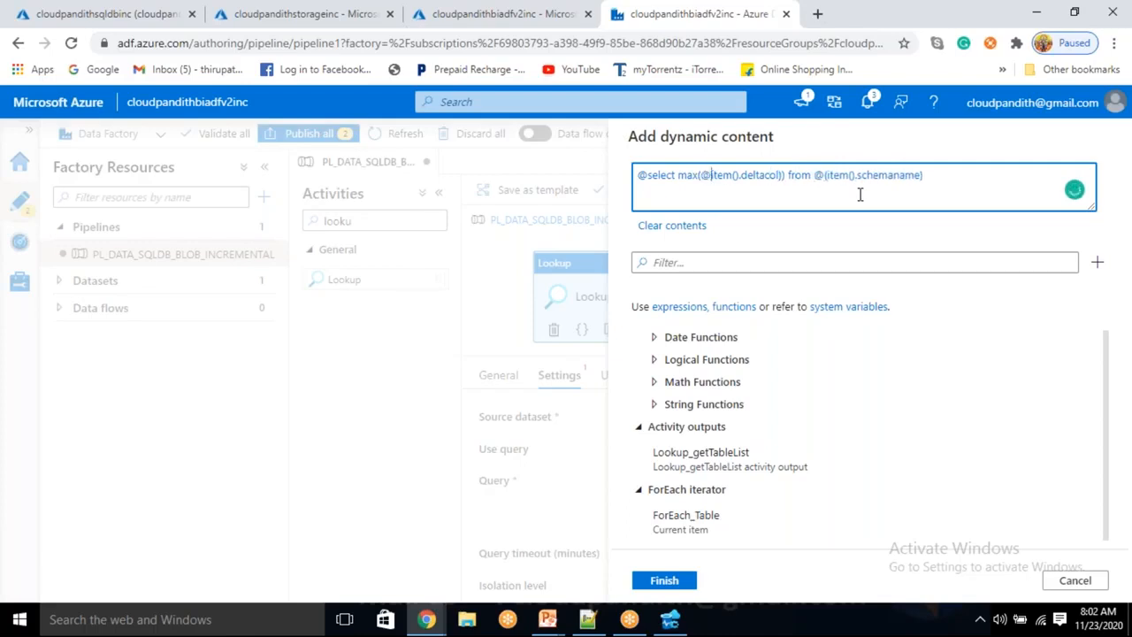
{"action": "type", "text": "{"}
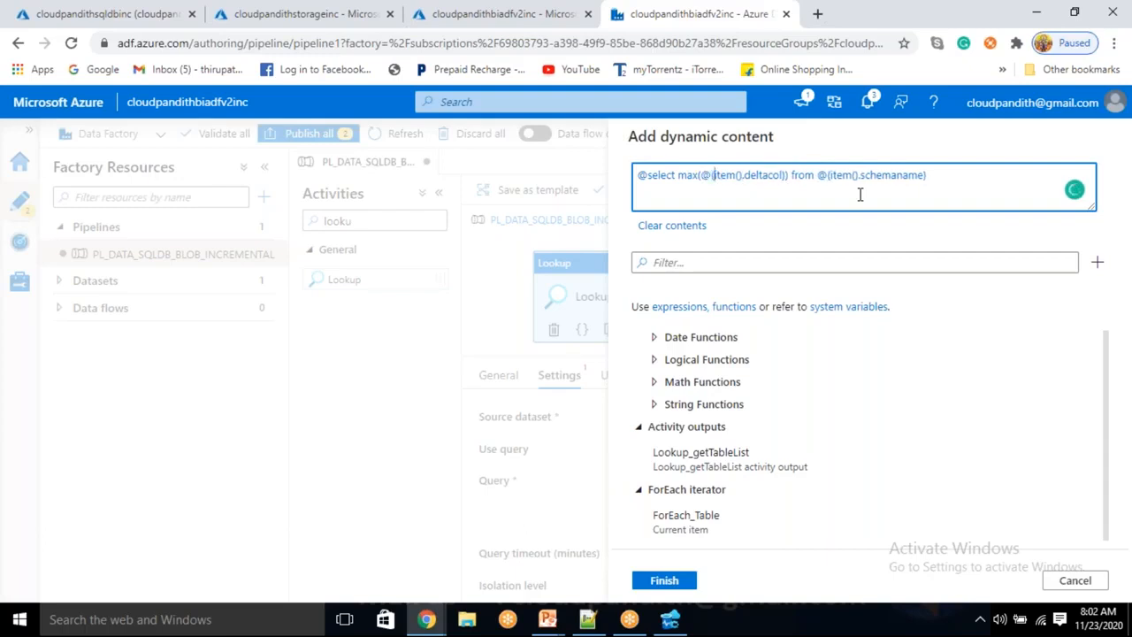
{"action": "left_click", "coordinate": [647, 175]}
{"action": "key", "text": "BackSpace"}
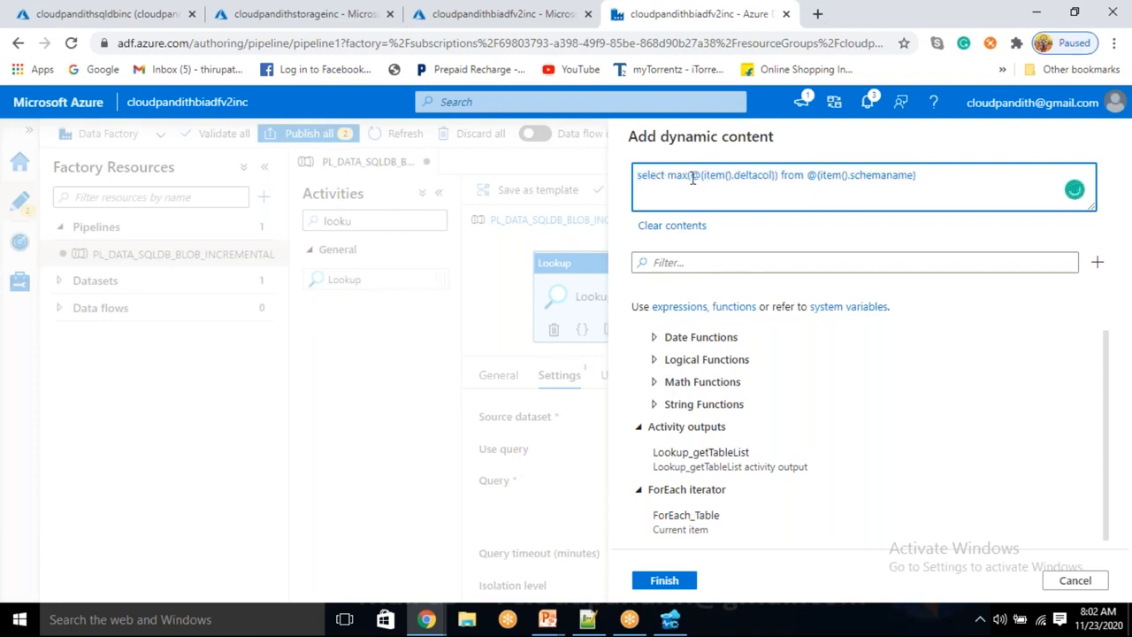
Append a dot and @{item().tablename} after the schemaname reference in the query
{"action": "left_click_drag", "start_coordinate": [701, 175], "coordinate": [920, 174]}
{"action": "double_click", "coordinate": [793, 175]}
{"action": "left_click", "coordinate": [920, 174]}
{"action": "type", "text": "@{"}
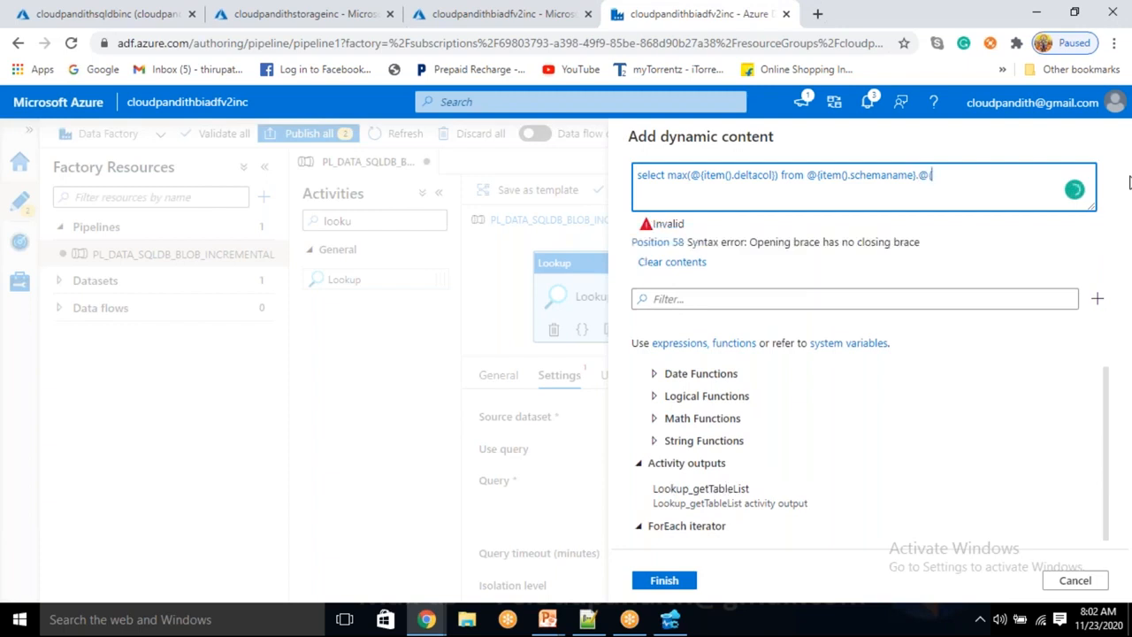
{"action": "type", "text": "item().tablename"}
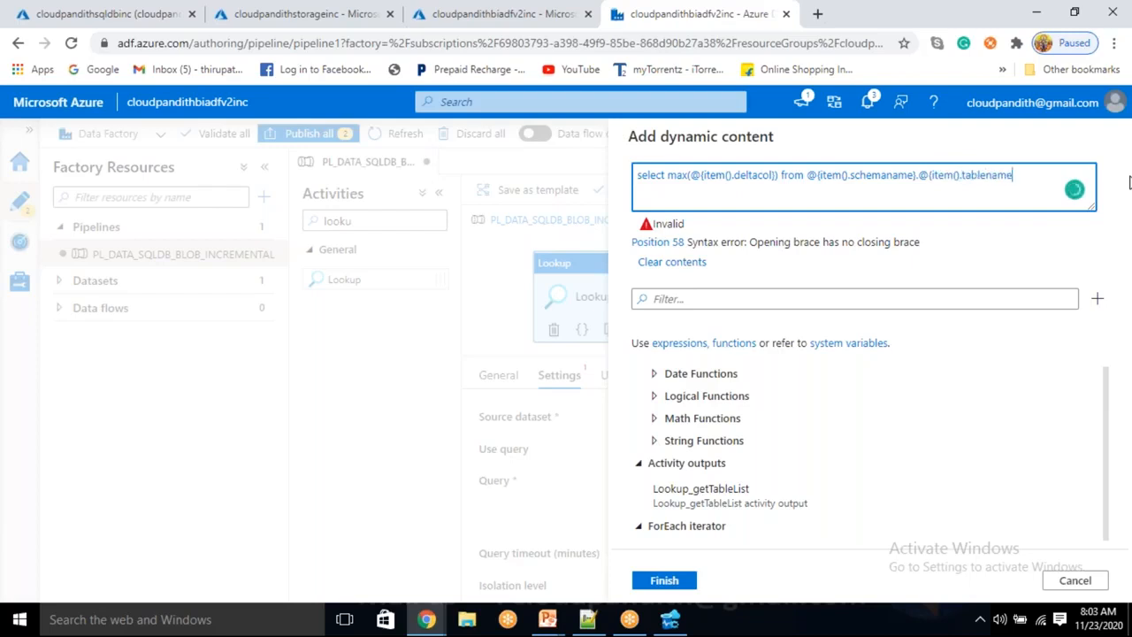
{"action": "type", "text": "}"}
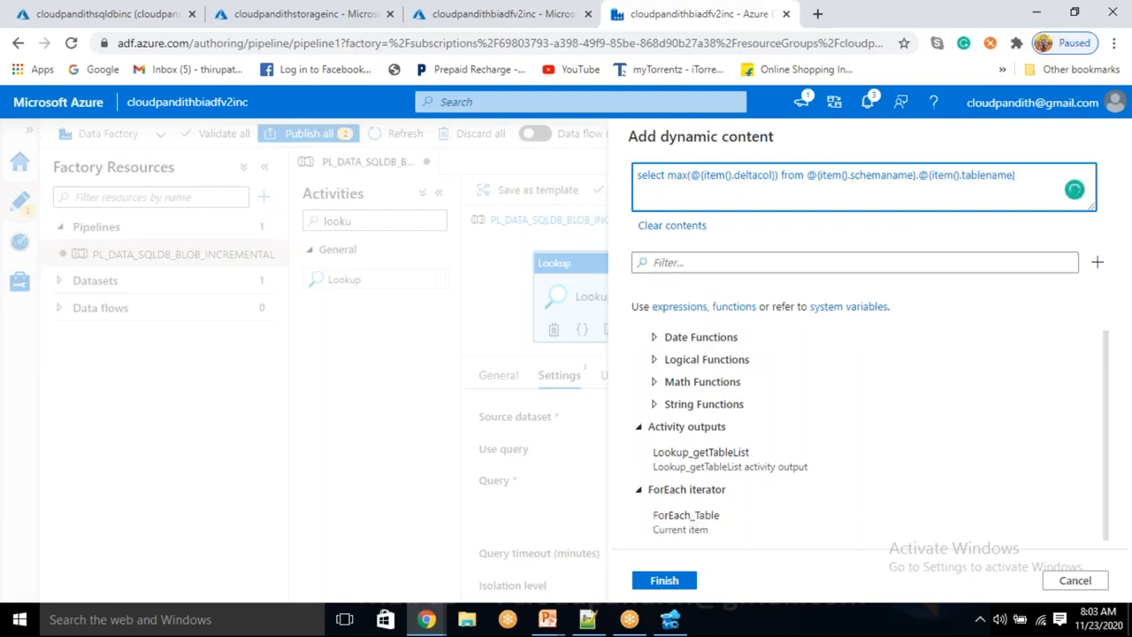
Compare the deltacol reference inside max() with the first table object and its deltacol value in Notepad++
{"action": "double_click", "coordinate": [651, 175]}
{"action": "double_click", "coordinate": [678, 175]}
{"action": "left_click_drag", "start_coordinate": [691, 175], "coordinate": [772, 176]}
{"action": "left_click", "coordinate": [587, 619]}
{"action": "mouse_move", "coordinate": [147, 132]}
{"action": "left_mouse_down"}
{"action": "mouse_move", "coordinate": [402, 165]}
{"action": "mouse_move", "coordinate": [200, 239]}
{"action": "mouse_move", "coordinate": [133, 128]}
{"action": "left_mouse_up"}
{"action": "left_click", "coordinate": [200, 239]}
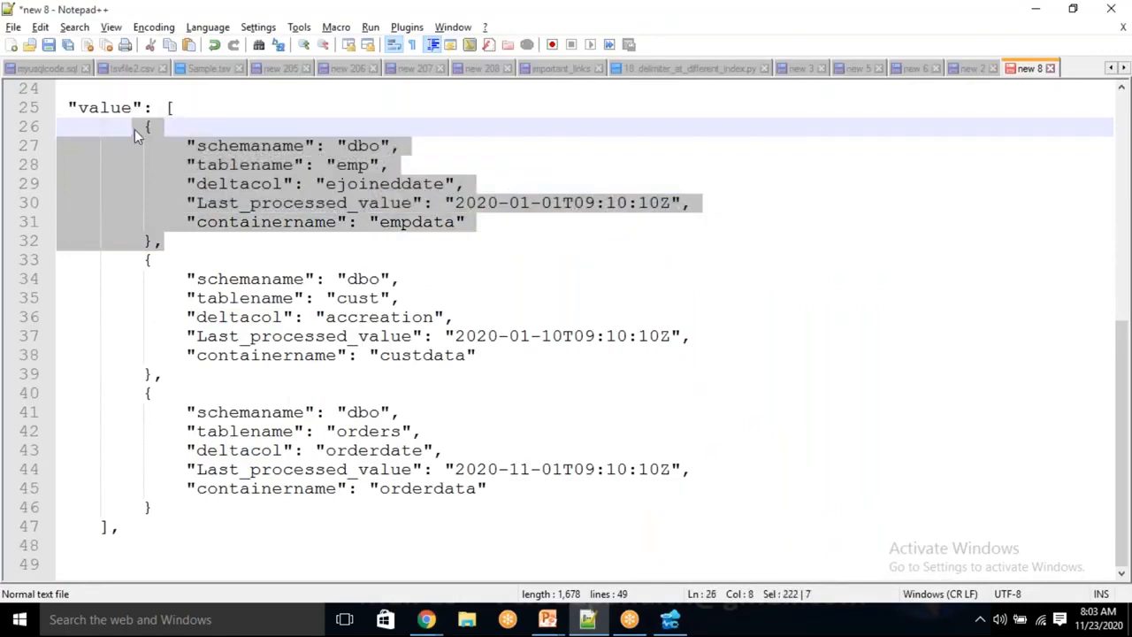
{"action": "double_click", "coordinate": [391, 183]}
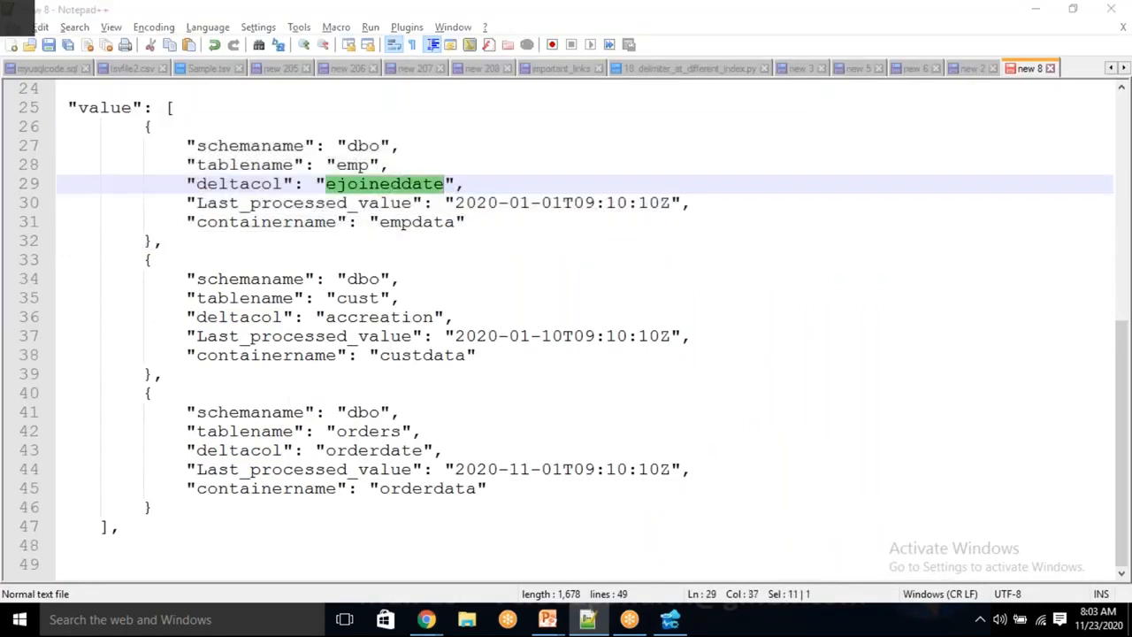
{"action": "key", "text": "alt+Tab"}
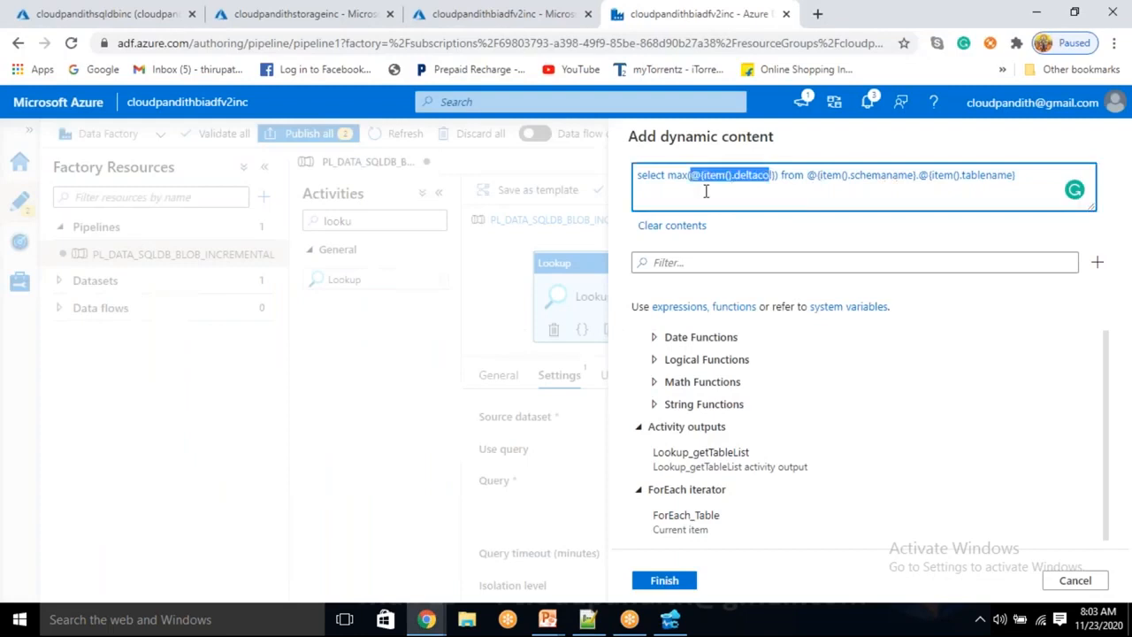
{"action": "key", "text": "alt+Tab"}
{"action": "left_click_drag", "start_coordinate": [133, 128], "coordinate": [164, 237]}
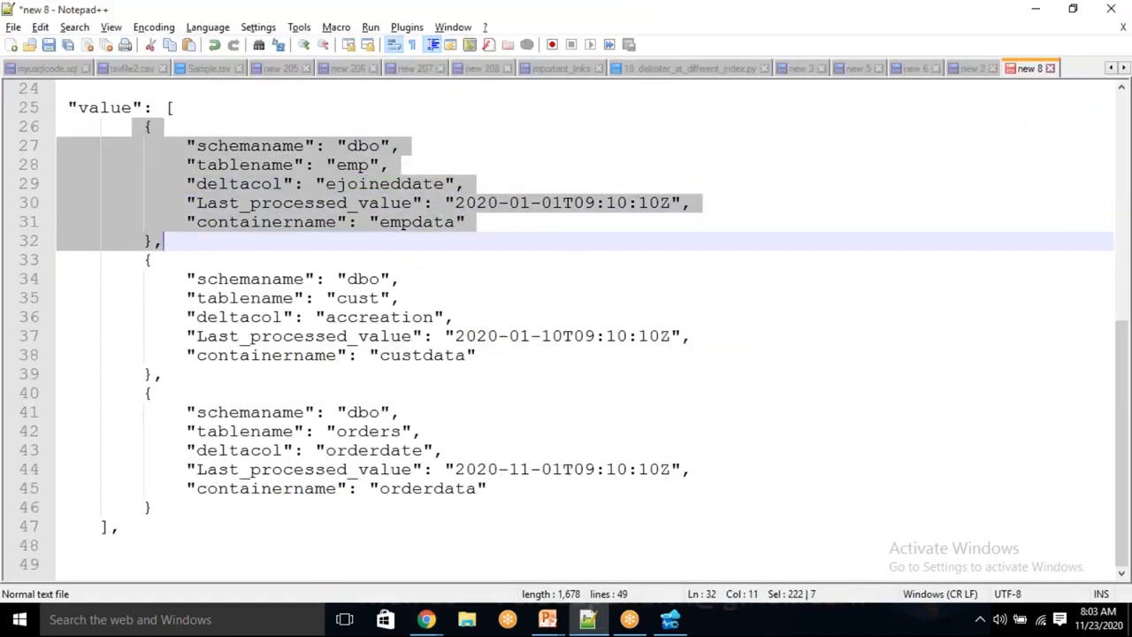
{"action": "key", "text": "alt+Tab"}
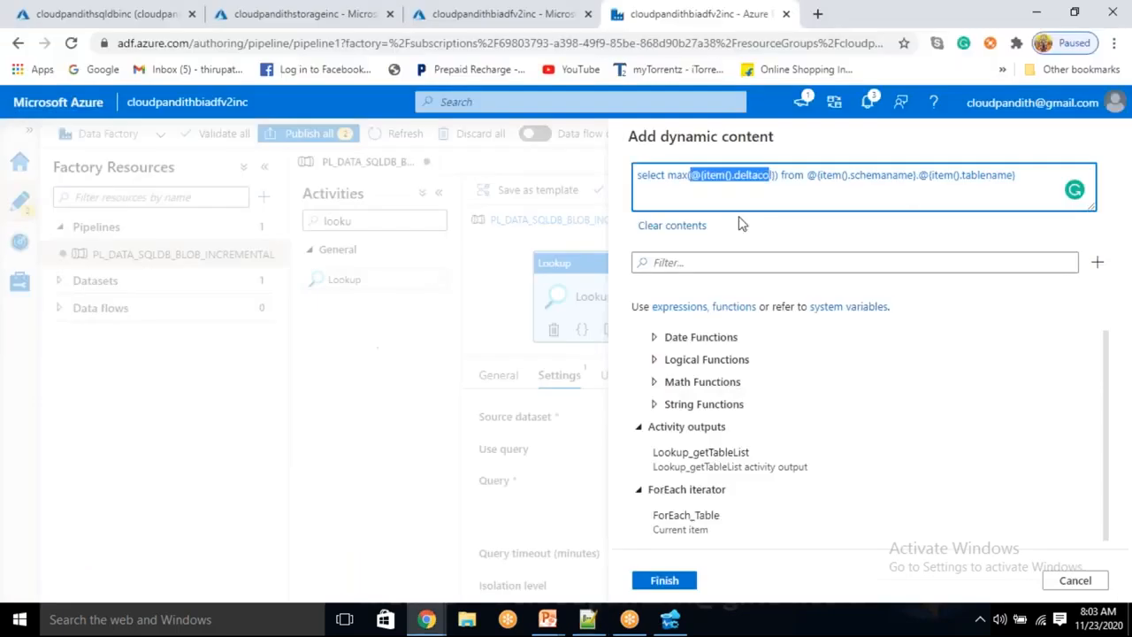
Check the schemaname, dot and tablename parts of the query against the tablename entry in Notepad++
{"action": "double_click", "coordinate": [873, 175]}
{"action": "left_click", "coordinate": [918, 176]}
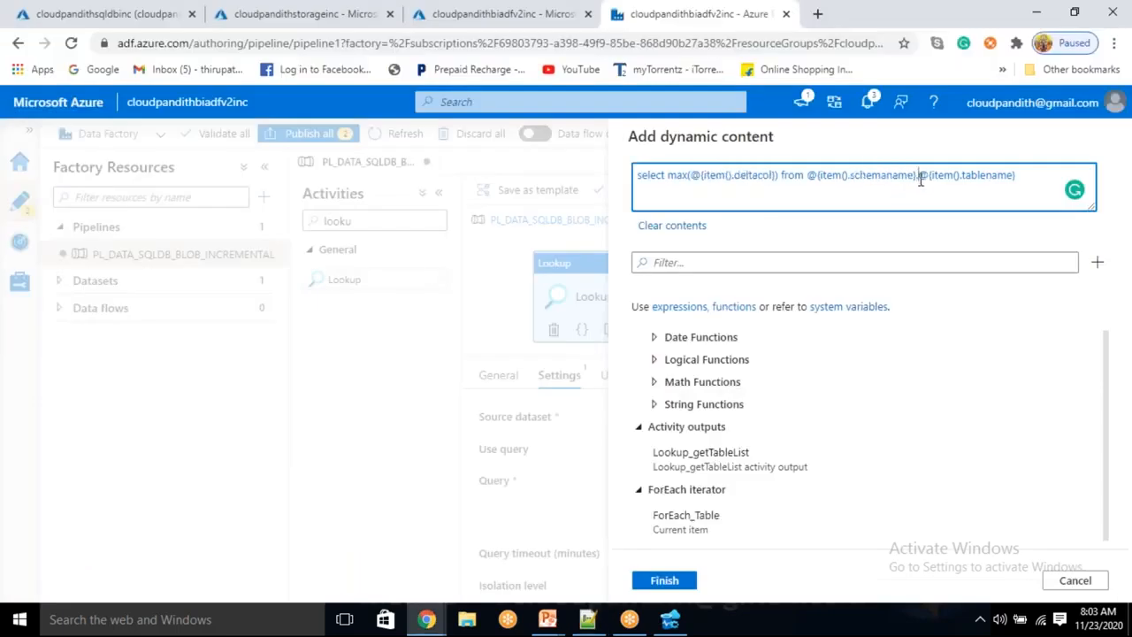
{"action": "type", "text": "."}
{"action": "double_click", "coordinate": [940, 175]}
{"action": "key", "text": "alt+Tab"}
{"action": "left_click_drag", "start_coordinate": [315, 165], "coordinate": [299, 165]}
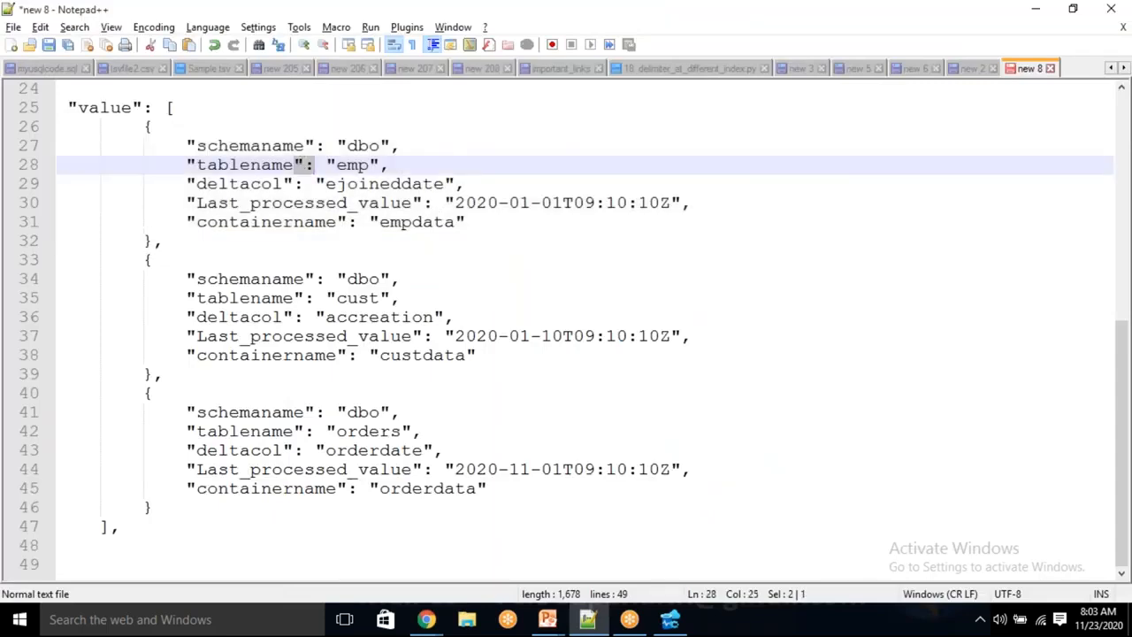
{"action": "key", "text": "alt+Tab"}
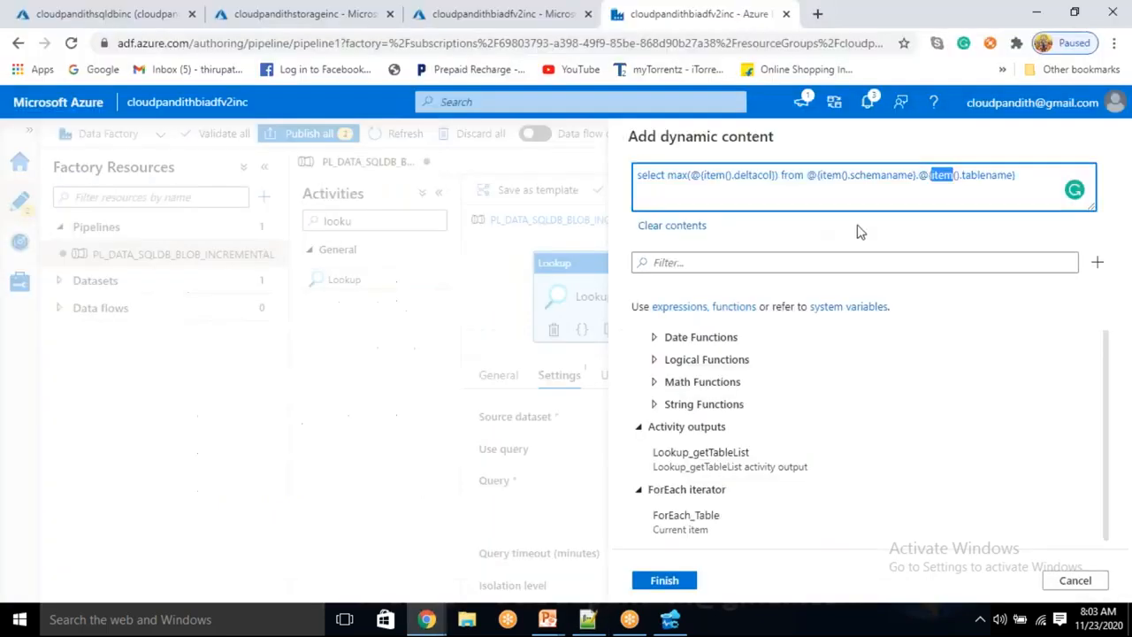
Alias the max() result as maxvalue before the from keyword and switch to the table metadata in Notepad++
{"action": "left_click", "coordinate": [783, 174]}
{"action": "type", "text": "as from"}
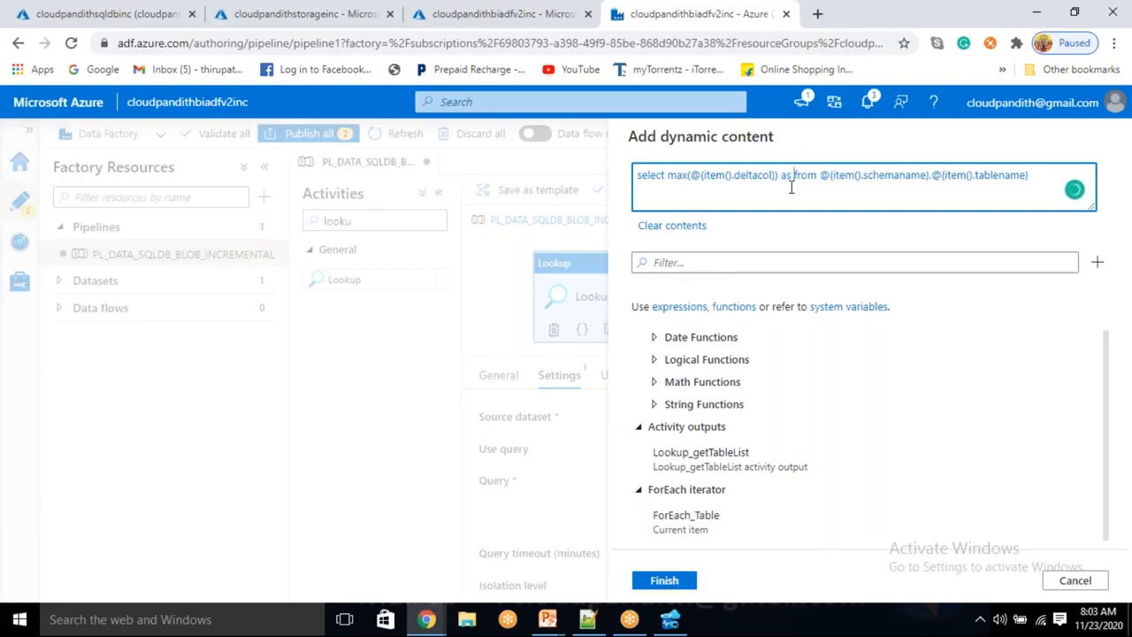
{"action": "type", "text": "maxv"}
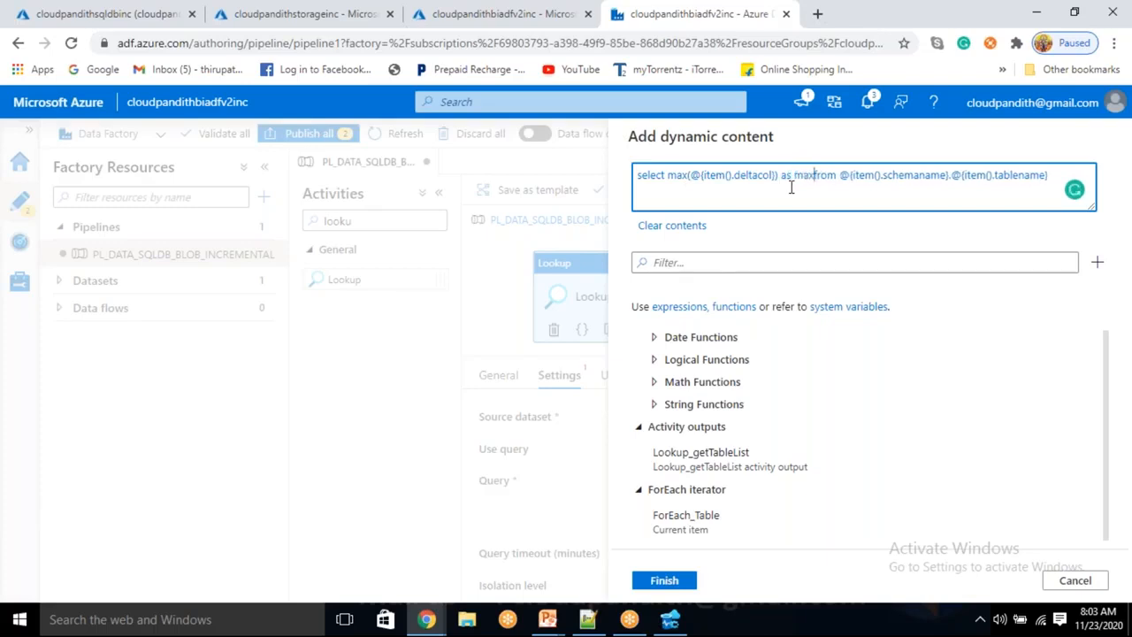
{"action": "type", "text": "alue"}
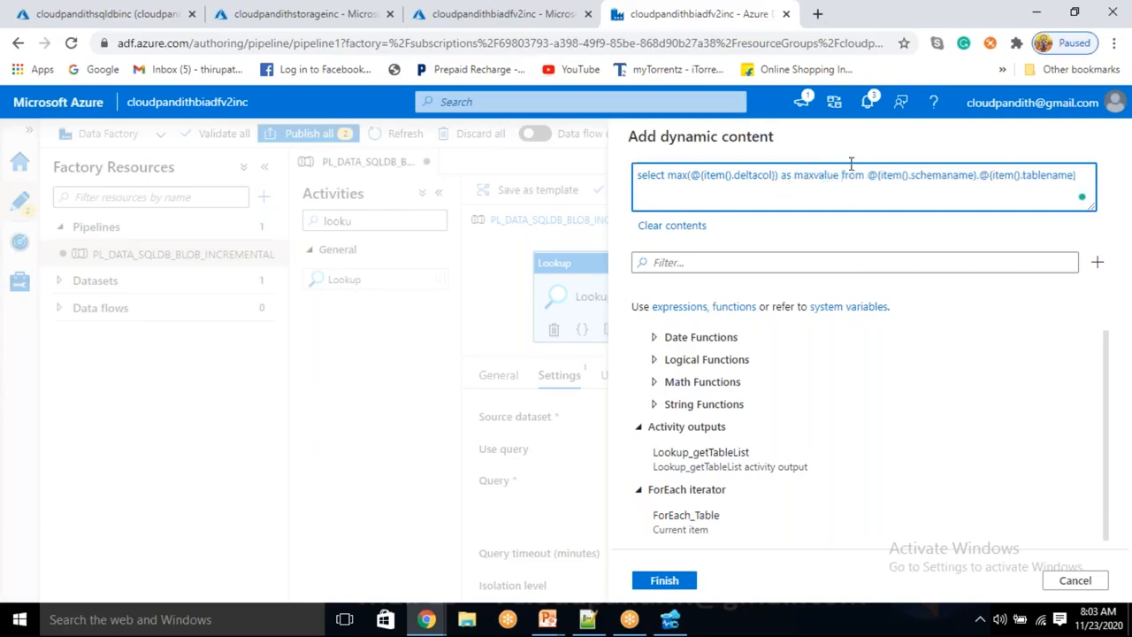
{"action": "key", "text": "alt+Tab"}
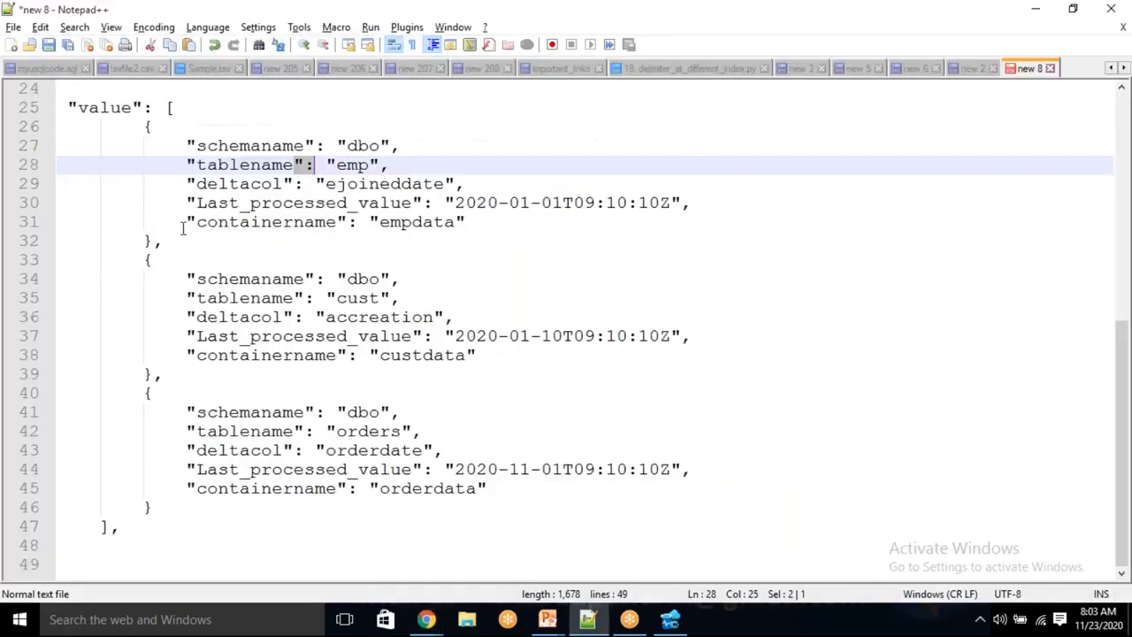
Review the deltacol, schemaname and tablename values in the first table object, the one for emp
{"action": "left_click", "coordinate": [372, 185]}
{"action": "double_click", "coordinate": [372, 185]}
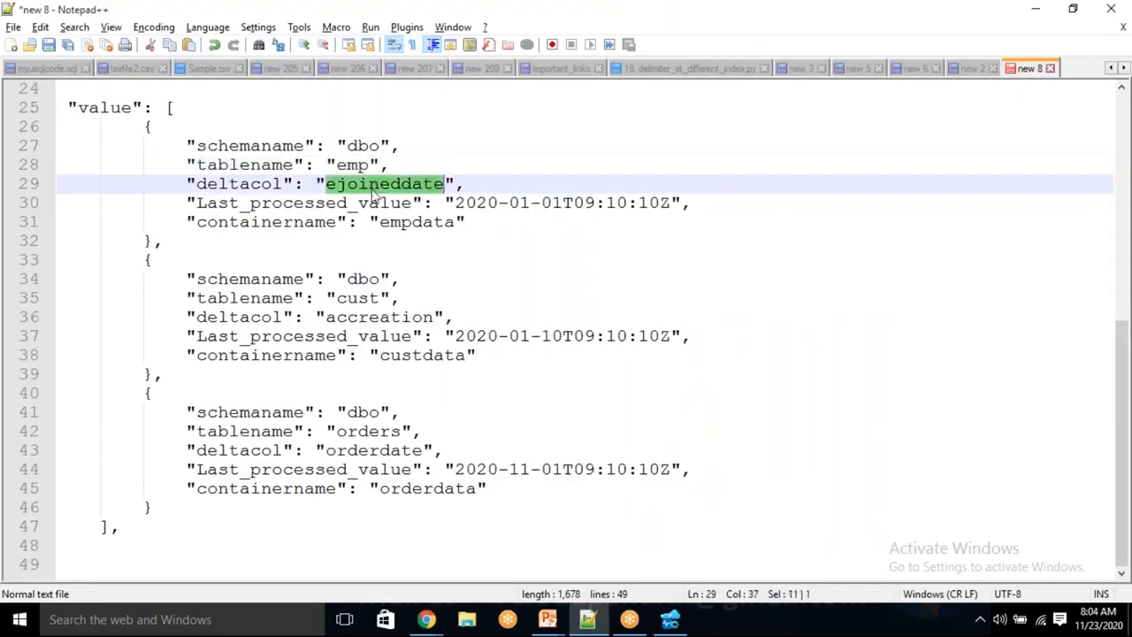
{"action": "left_click", "coordinate": [357, 148]}
{"action": "double_click", "coordinate": [357, 148]}
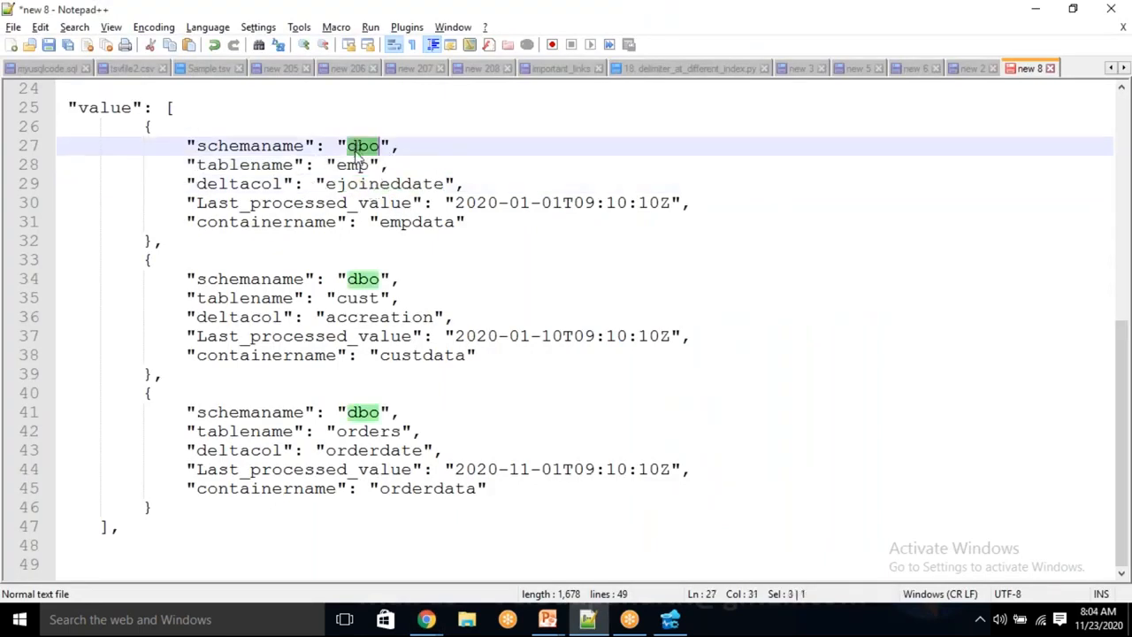
{"action": "double_click", "coordinate": [352, 166]}
Review the second table object and its deltacol, schemaname and tablename values for the cust table
{"action": "left_click_drag", "start_coordinate": [137, 260], "coordinate": [178, 369]}
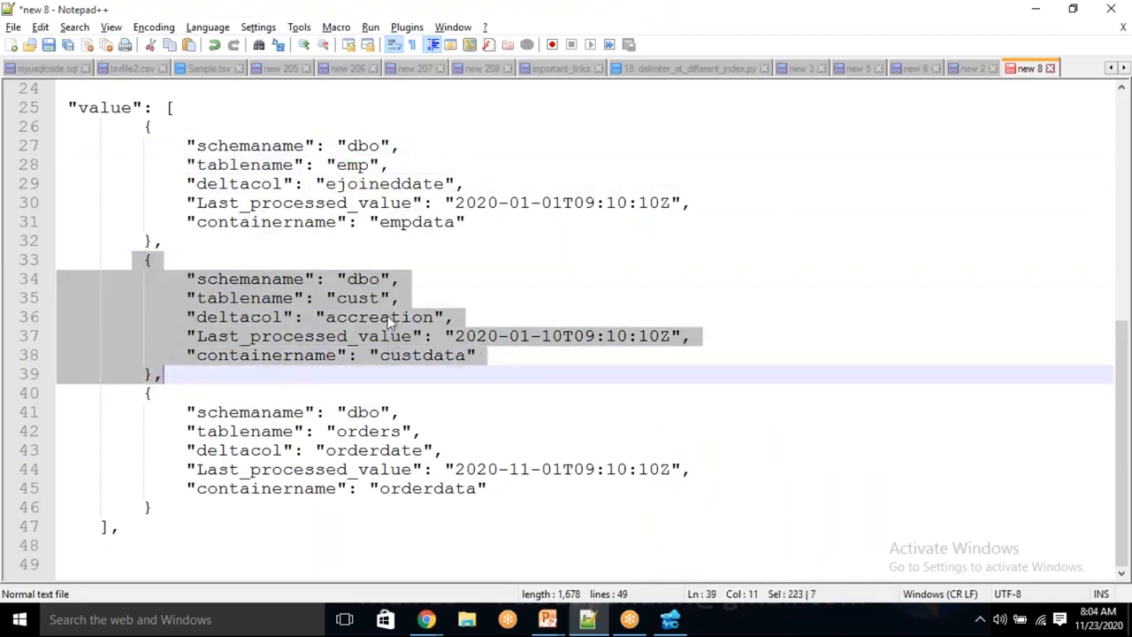
{"action": "double_click", "coordinate": [388, 318]}
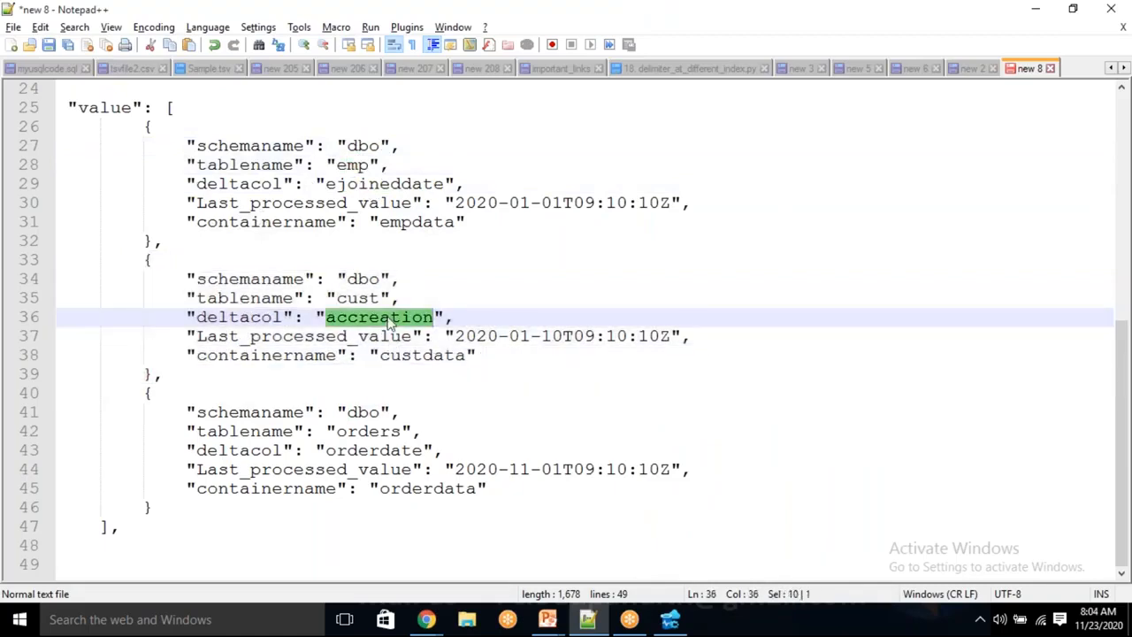
{"action": "double_click", "coordinate": [368, 281]}
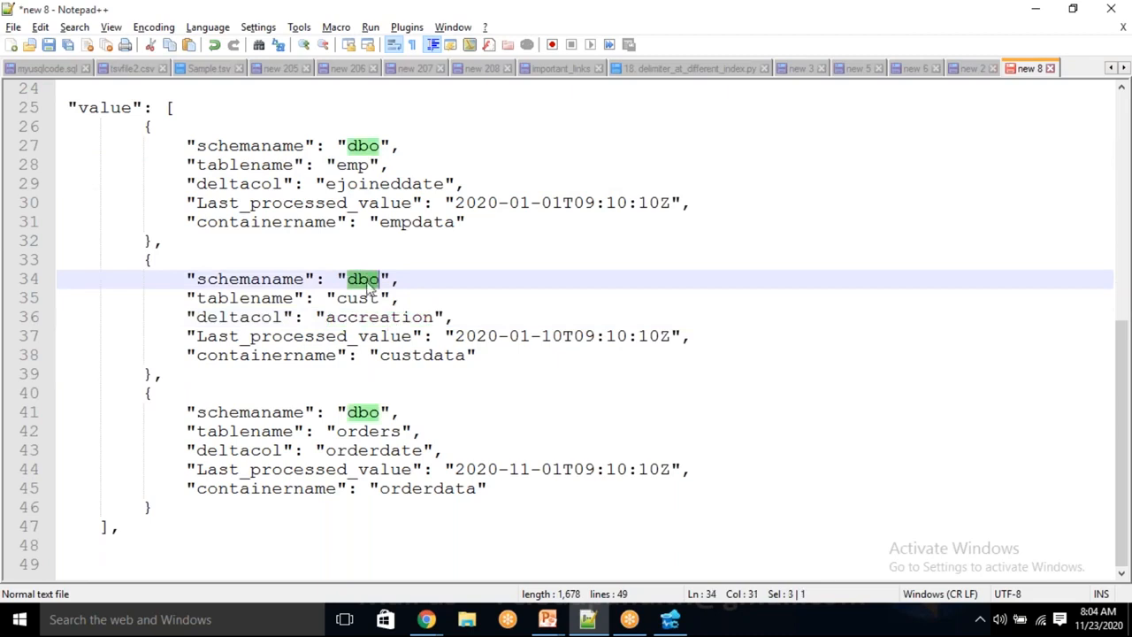
{"action": "double_click", "coordinate": [357, 299]}
Switch back to Azure Data Factory and apply the maxvalue query as the Lookup's dynamic content
{"action": "key", "text": "alt+Tab"}
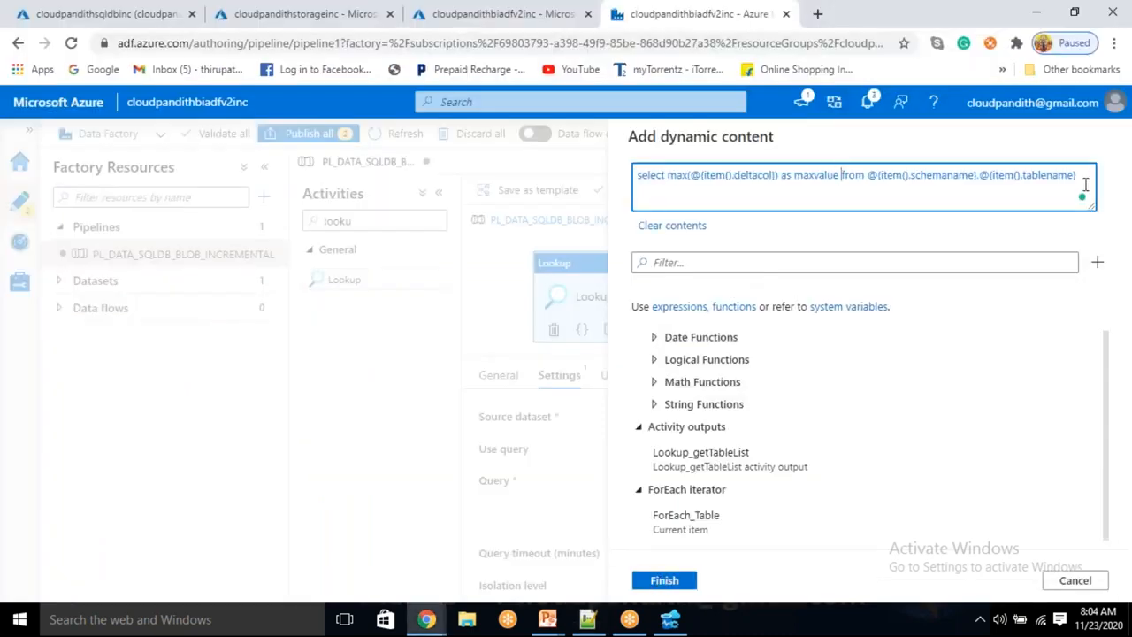
{"action": "left_click_drag", "start_coordinate": [1084, 176], "coordinate": [637, 187]}
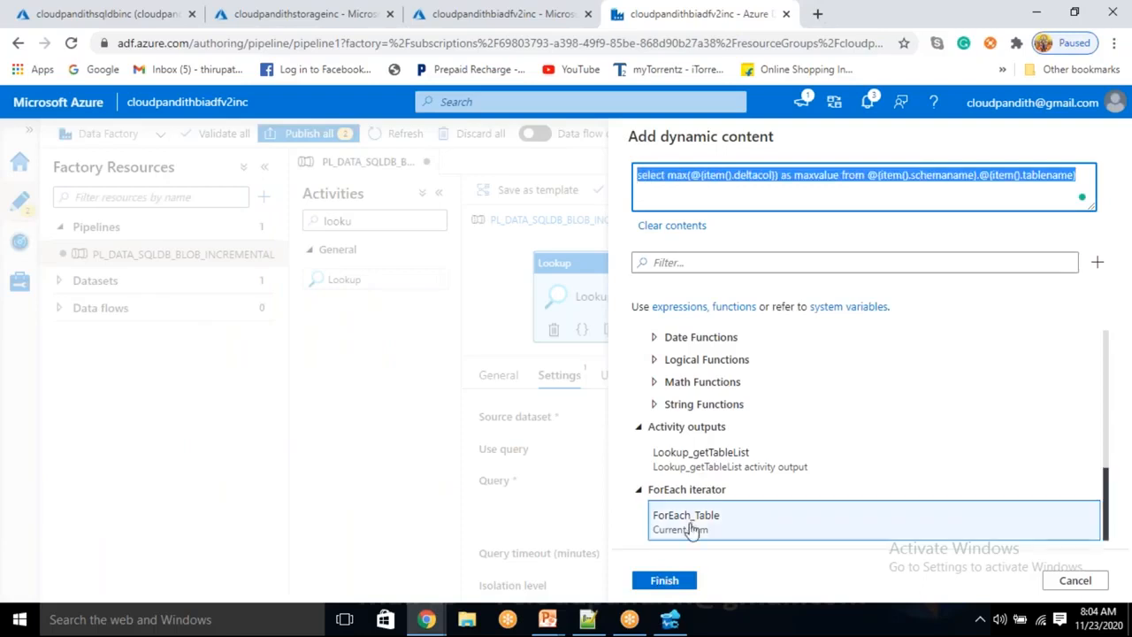
{"action": "left_click", "coordinate": [662, 583]}
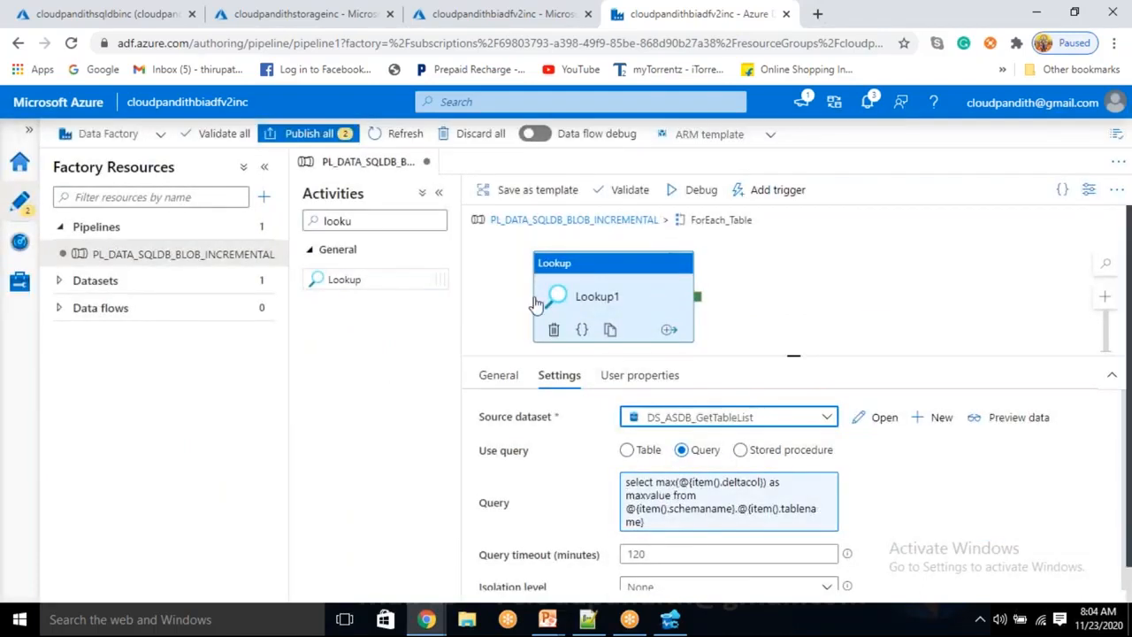
Add a Copy data activity inside ForEach_Table and connect Lookup1's success output to it
{"action": "left_click_drag", "start_coordinate": [364, 223], "coordinate": [265, 245]}
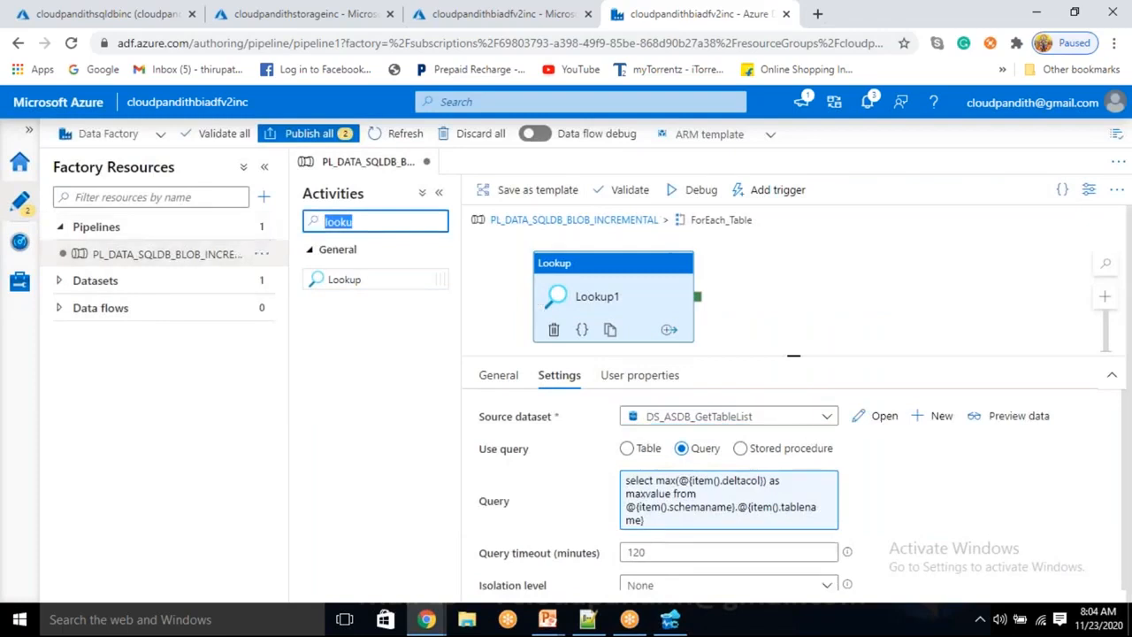
{"action": "type", "text": "copy"}
{"action": "left_click_drag", "start_coordinate": [354, 279], "coordinate": [843, 263]}
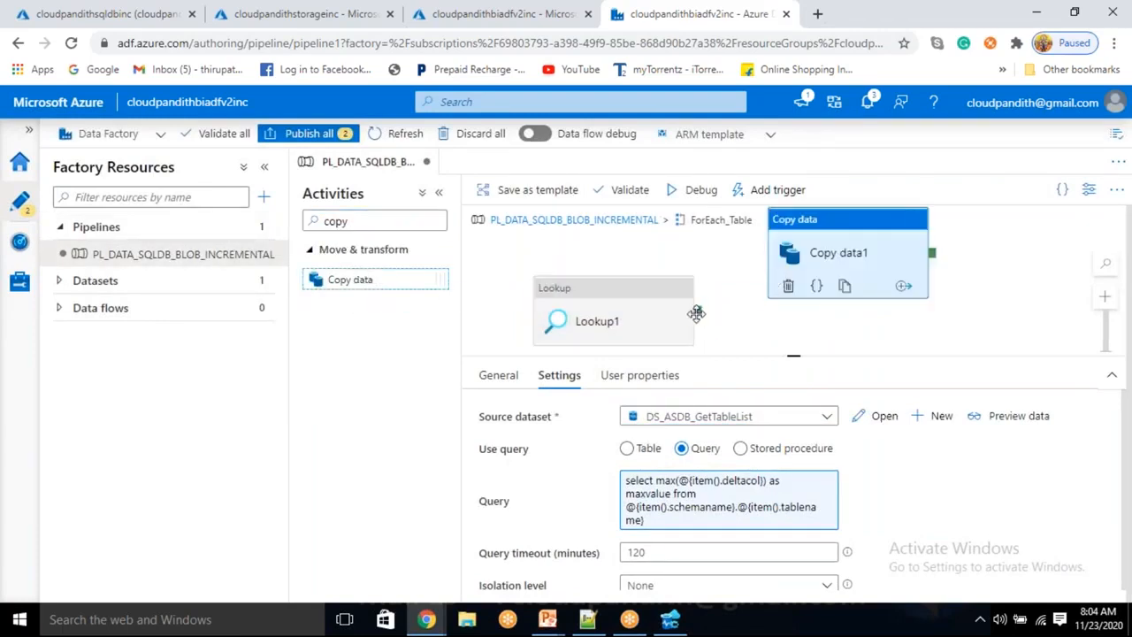
{"action": "left_click_drag", "start_coordinate": [698, 311], "coordinate": [831, 273]}
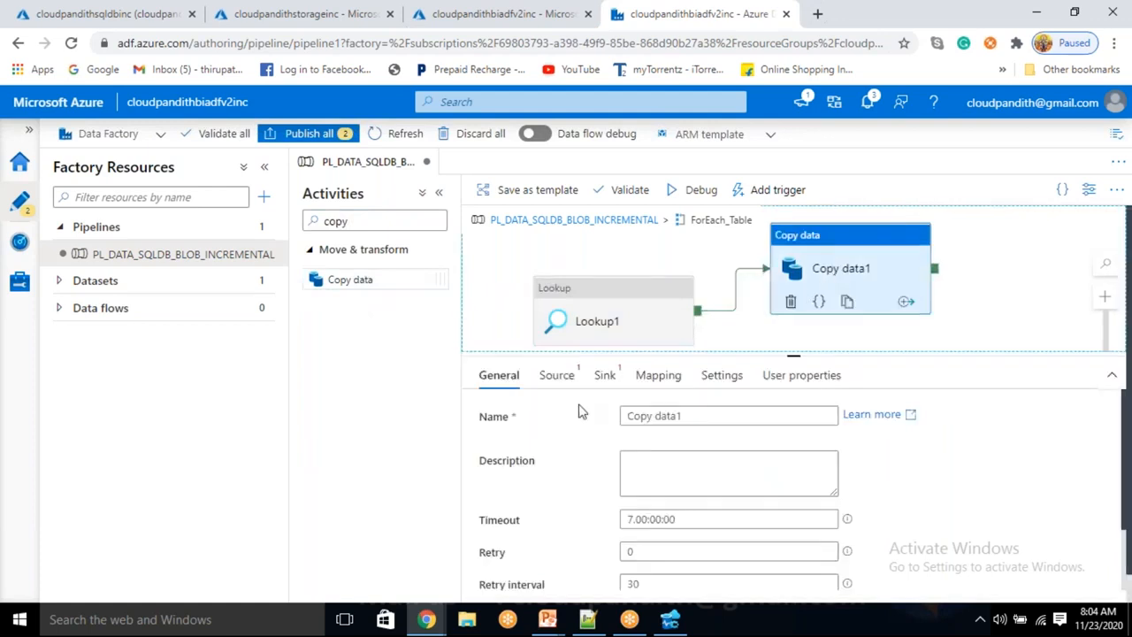
Set the Copy data source dataset to DS_ASDB_GetTableList and have it read through a query
{"action": "left_click", "coordinate": [562, 380]}
{"action": "left_click", "coordinate": [665, 414]}
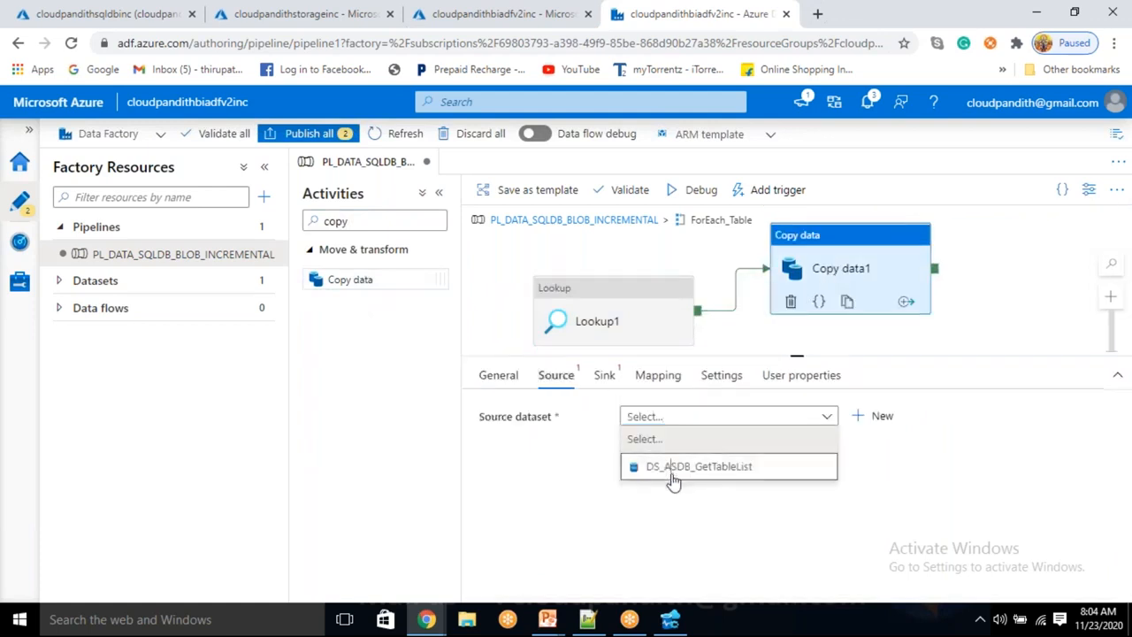
{"action": "left_click", "coordinate": [671, 469]}
{"action": "left_click", "coordinate": [681, 449]}
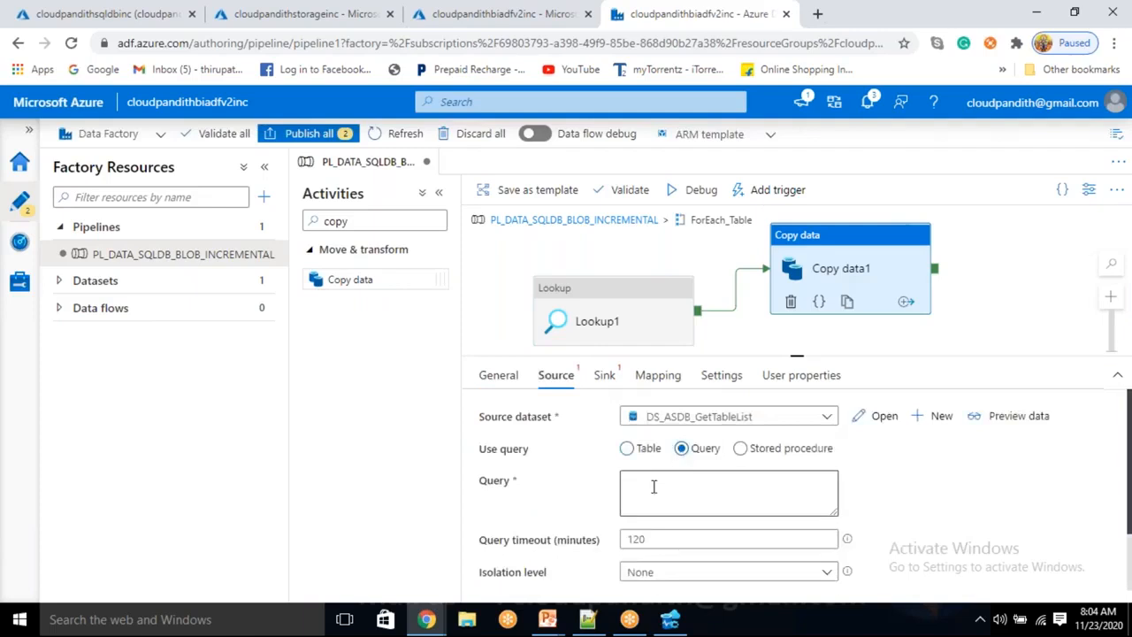
{"action": "left_click", "coordinate": [656, 486]}
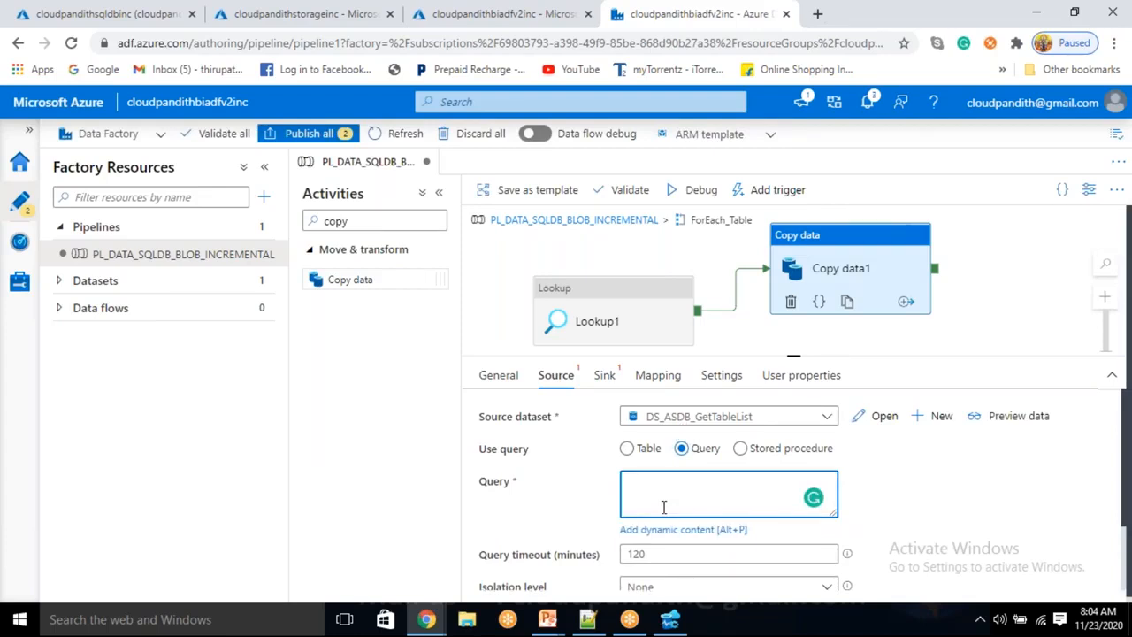
{"action": "type", "text": "select"}
{"action": "key", "text": "ctrl+z"}
{"action": "key", "text": "ctrl+z"}
{"action": "key", "text": "ctrl+z"}
Enter select * from @{item().schemaname}.@{item().tablename} as dynamic content for the copy source query
{"action": "left_click", "coordinate": [659, 530]}
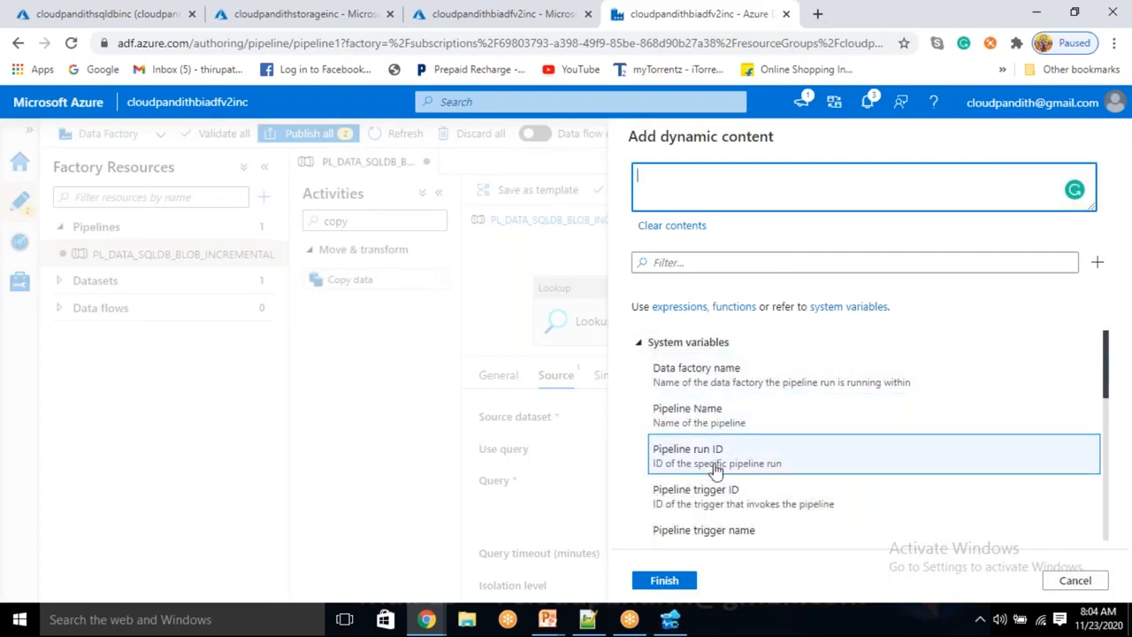
{"action": "scroll", "coordinate": [719, 469], "scroll_direction": "down", "scroll_amount": 10}
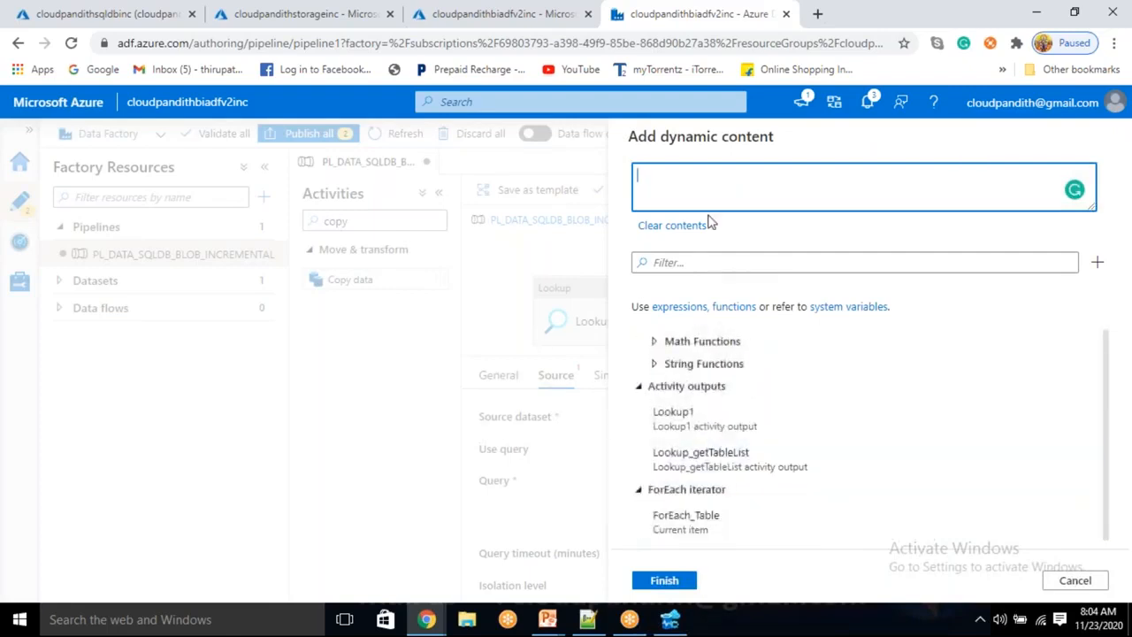
{"action": "type", "text": "select * from"}
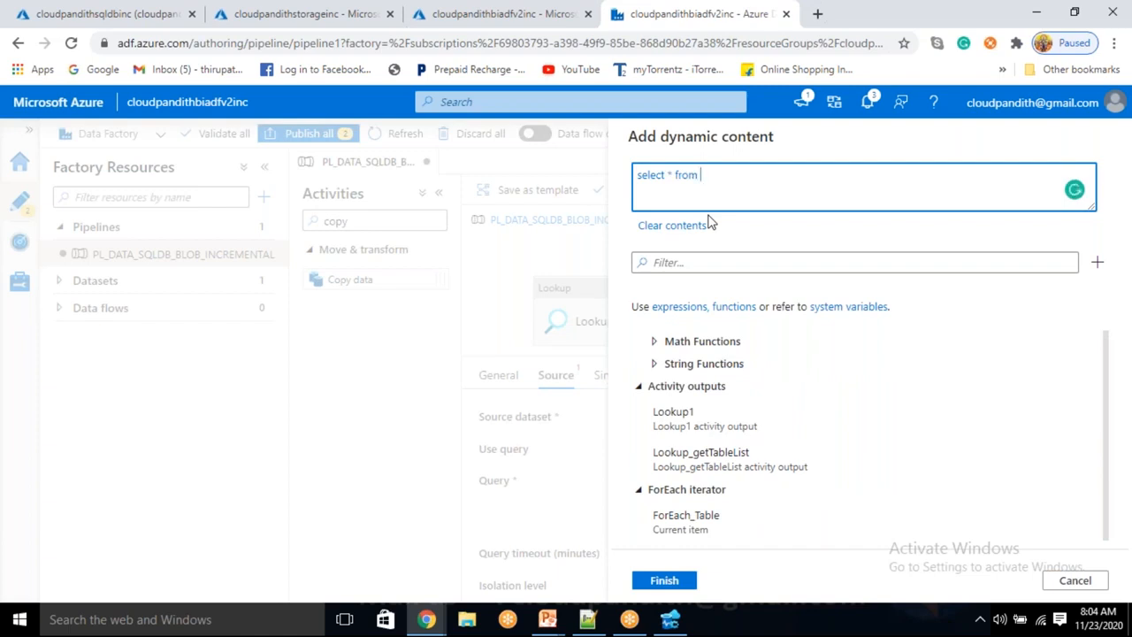
{"action": "scroll", "coordinate": [778, 466], "scroll_direction": "up", "scroll_amount": 1}
{"action": "scroll", "coordinate": [779, 465], "scroll_direction": "down", "scroll_amount": 1}
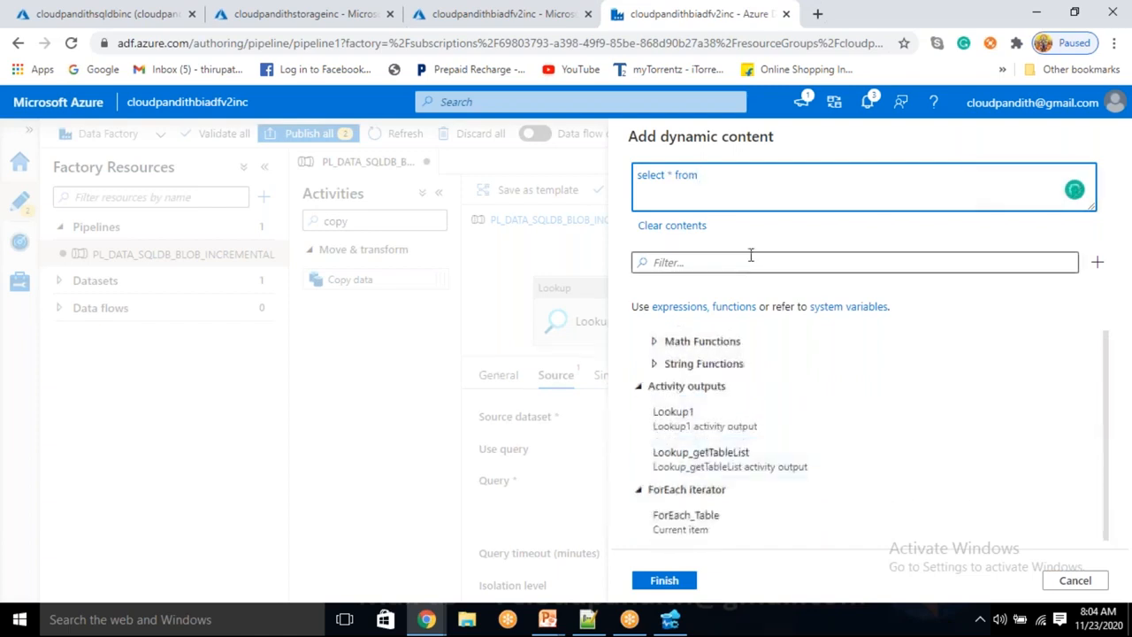
{"action": "type", "text": "@{item().schemaname"}
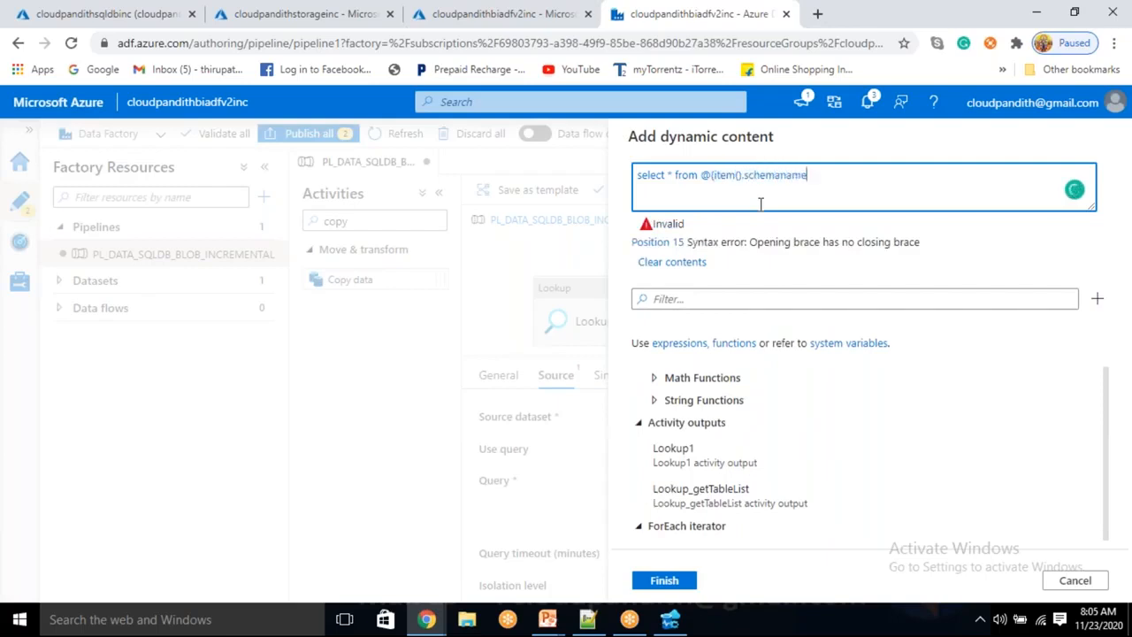
{"action": "type", "text": "}.@{item().tablename}"}
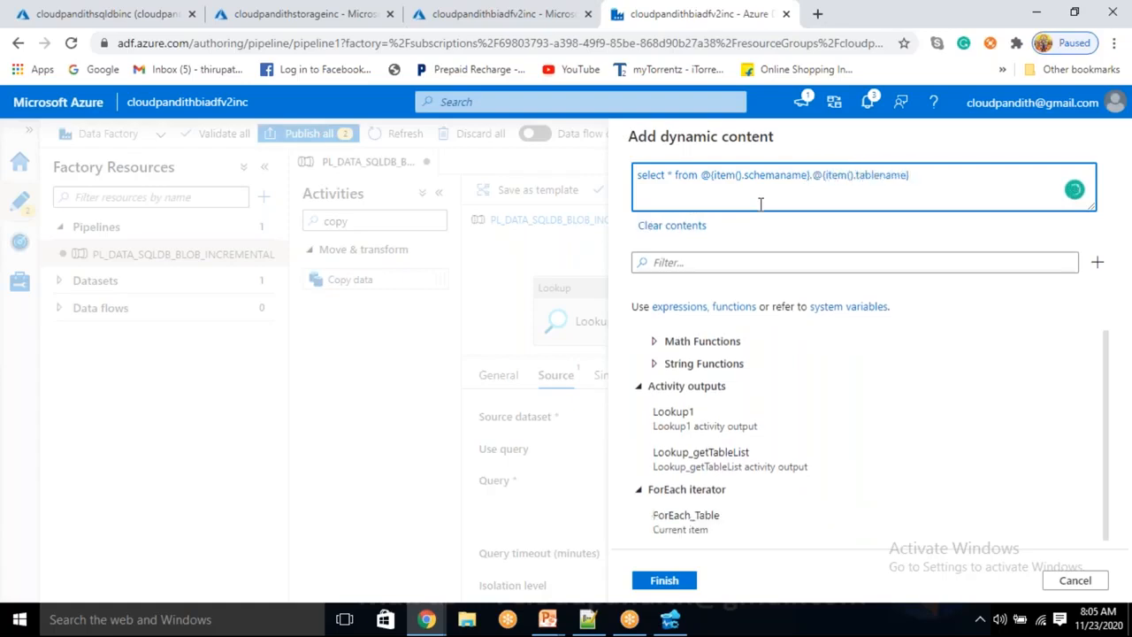
Append the filter where @{item().deltacol}>'@{item().last_processed_value}' to the copy source query, with the compared value in single quotes
{"action": "type", "text": " wherte"}
{"action": "type", "text": "e "}
{"action": "type", "text": "@{"}
{"action": "type", "text": "item"}
{"action": "type", "text": "().deltacol}>'@"}
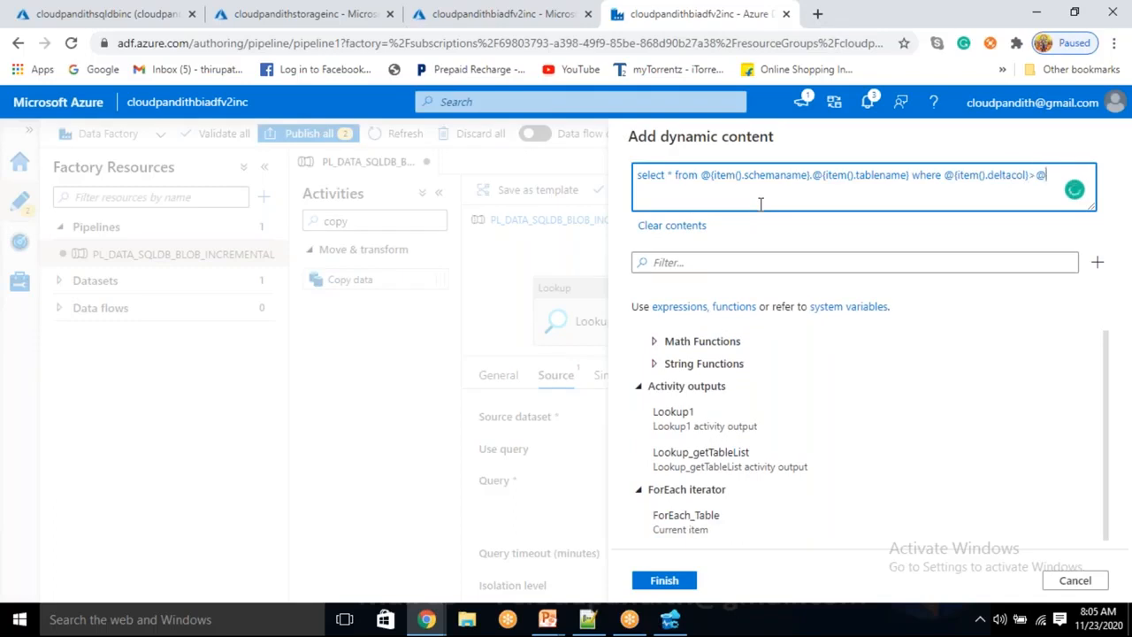
{"action": "type", "text": "{item("}
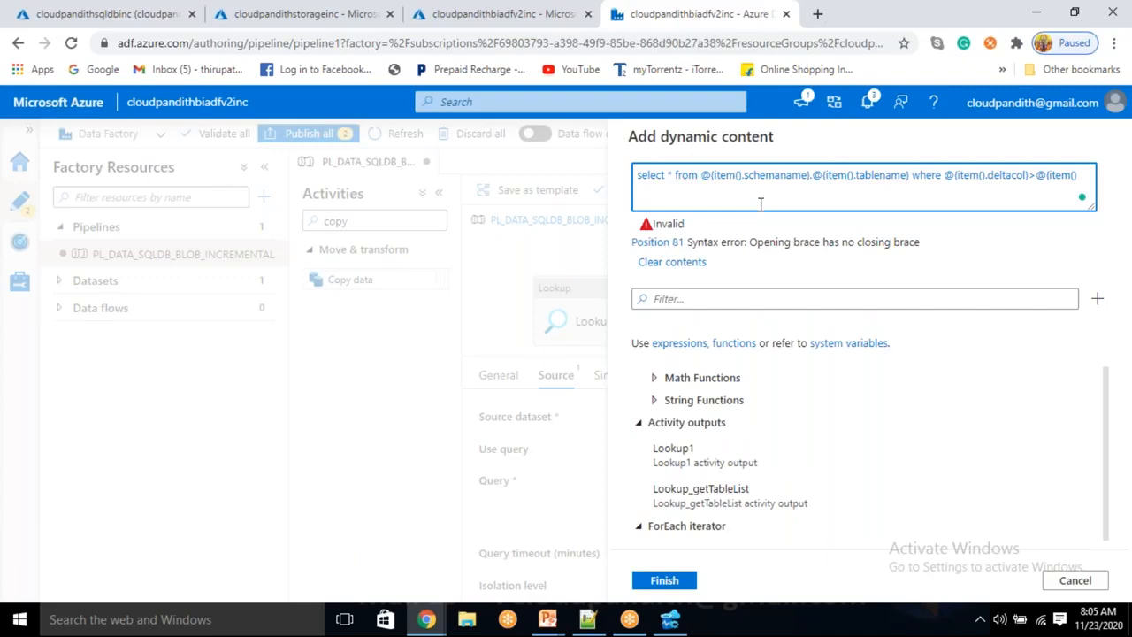
{"action": "type", "text": ").last_processed_val"}
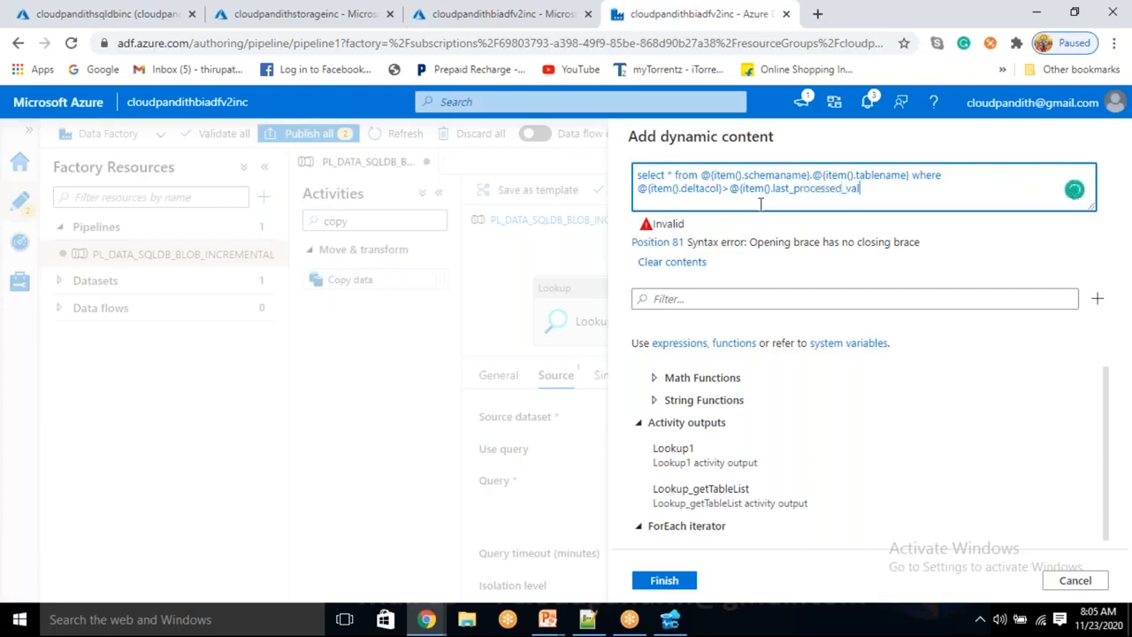
{"action": "type", "text": "ue}"}
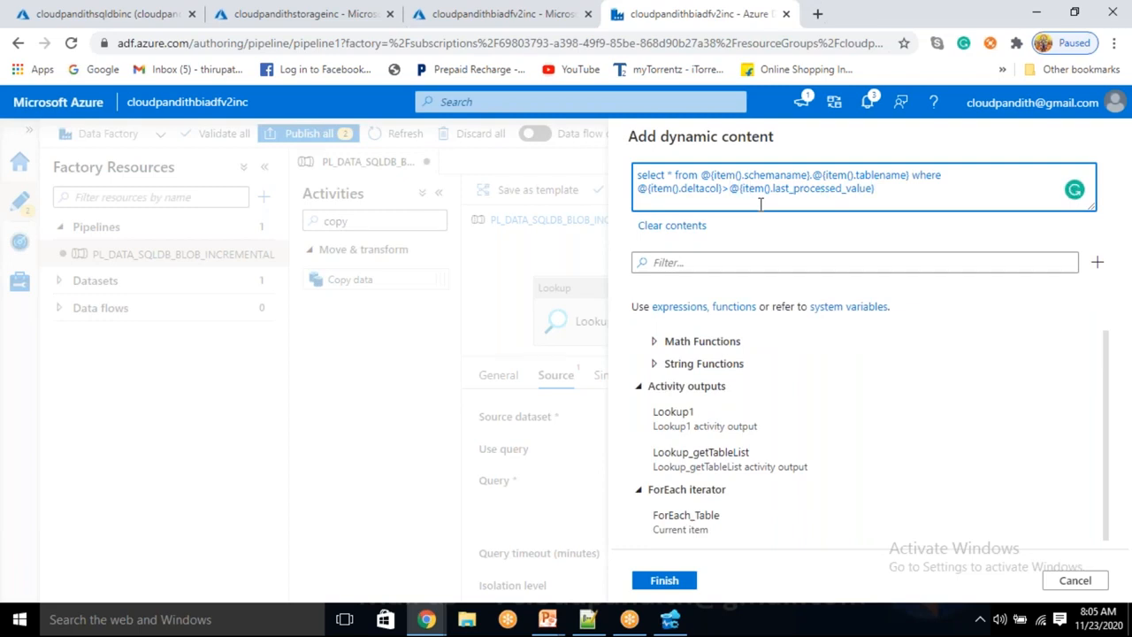
{"action": "type", "text": "'"}
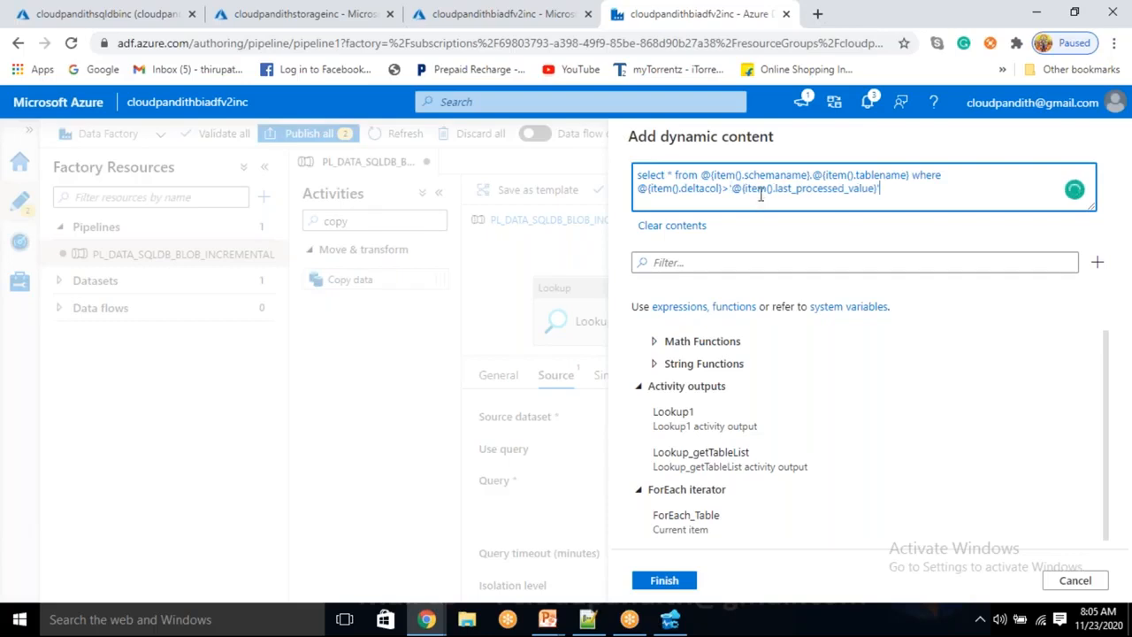
Switch to Notepad++ and insert a blank line below the value array
{"action": "key", "text": "alt+Tab"}
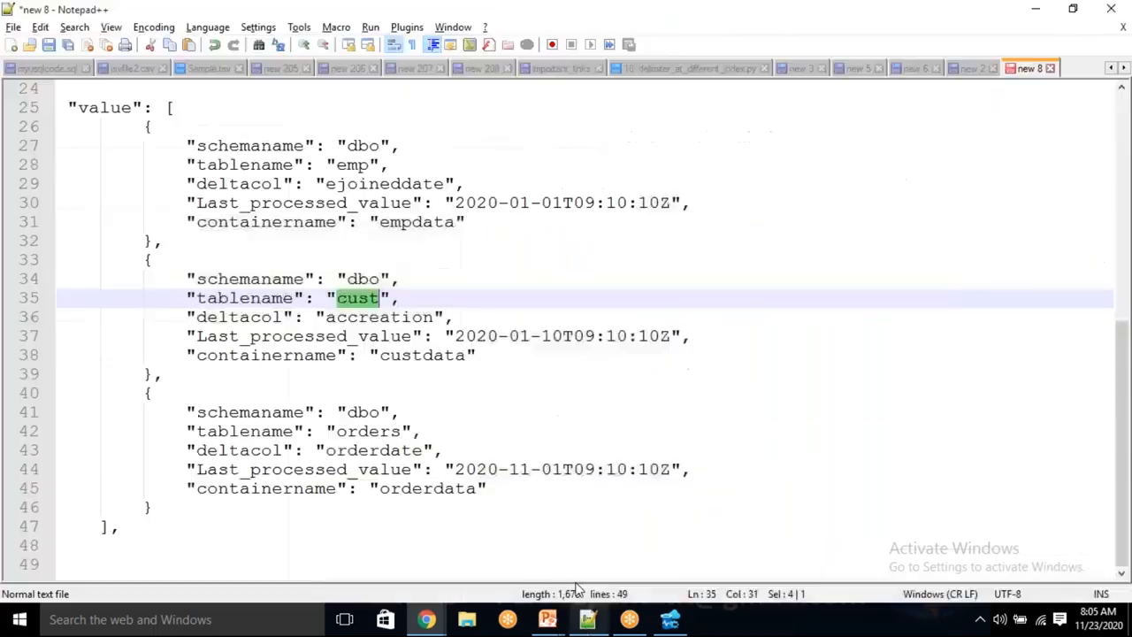
{"action": "left_click", "coordinate": [333, 548]}
{"action": "key", "text": "Return"}
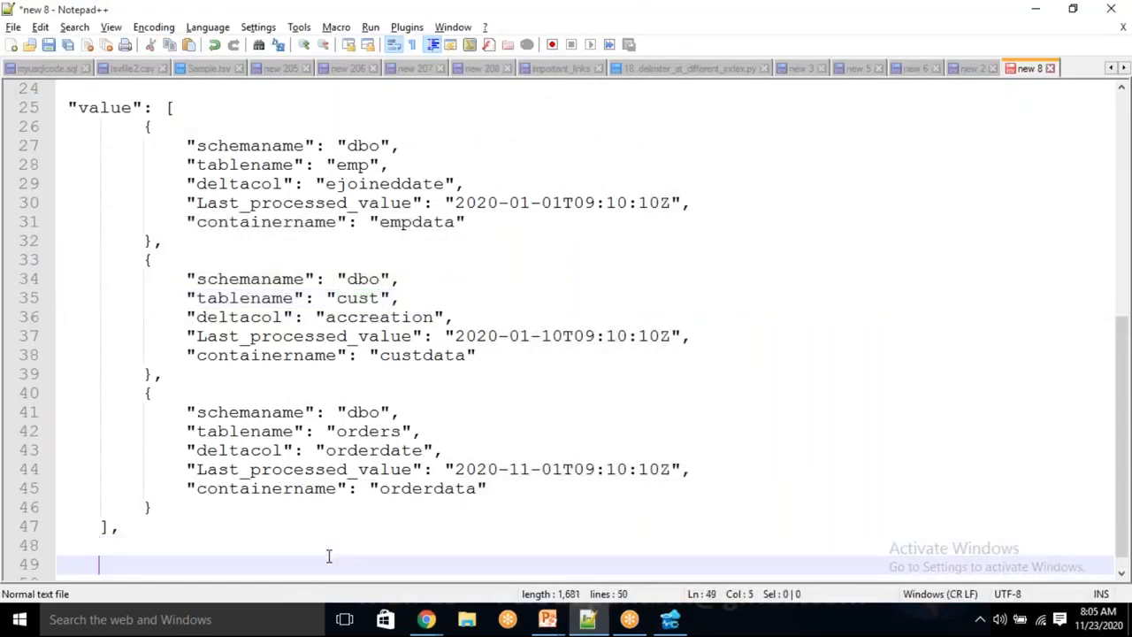
Switch to Azure Data Studio and run only select * from cust, written below the stored procedure
{"action": "left_click", "coordinate": [670, 619]}
{"action": "key", "text": "Return"}
{"action": "key", "text": "Return"}
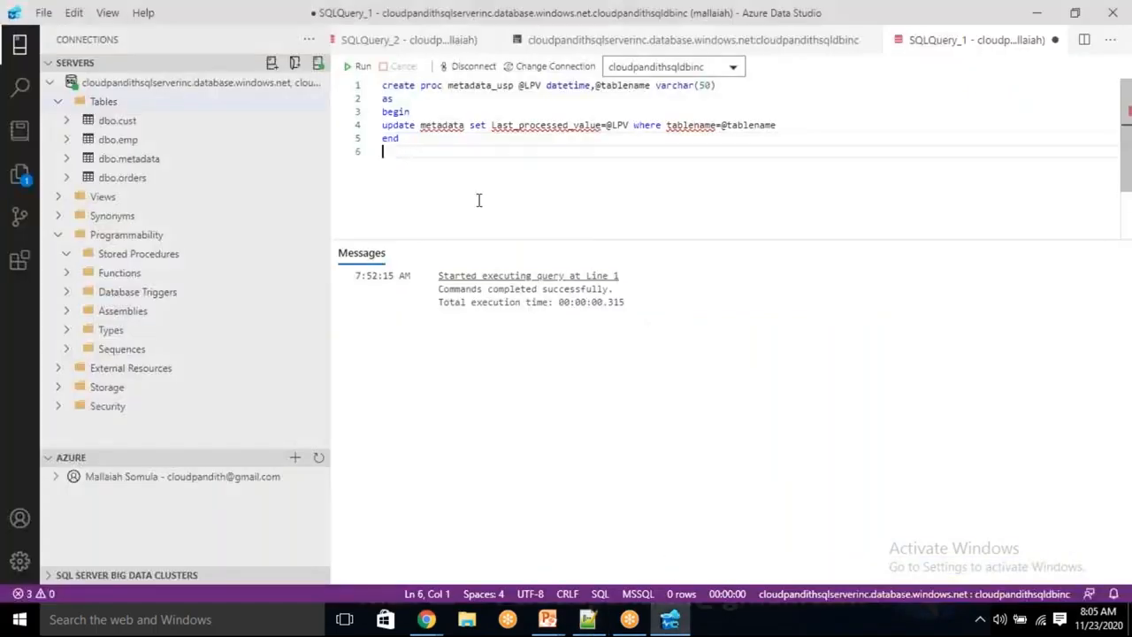
{"action": "type", "text": "select * from cust"}
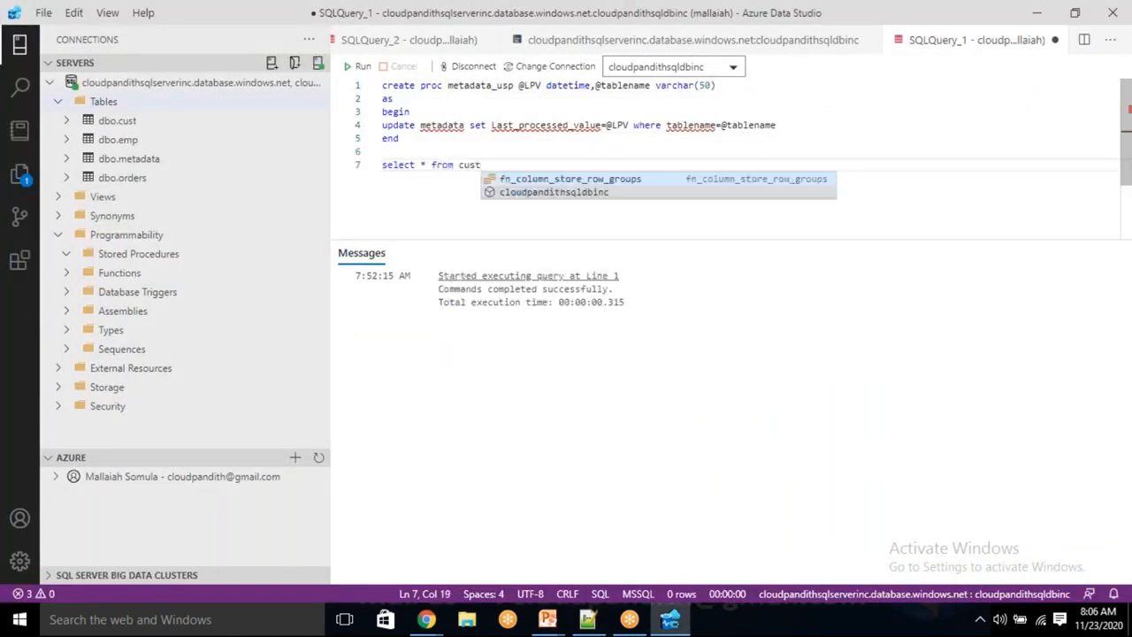
{"action": "key", "text": "shift+Home"}
{"action": "left_click", "coordinate": [359, 66]}
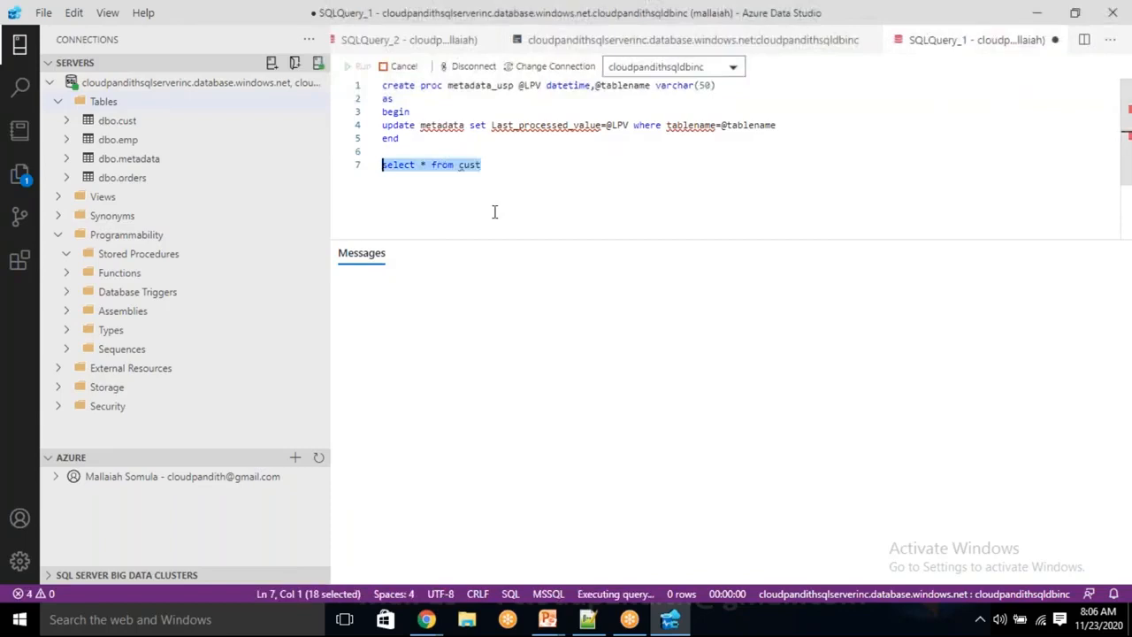
Append the condition where accretion> to the cust query
{"action": "left_click", "coordinate": [514, 171]}
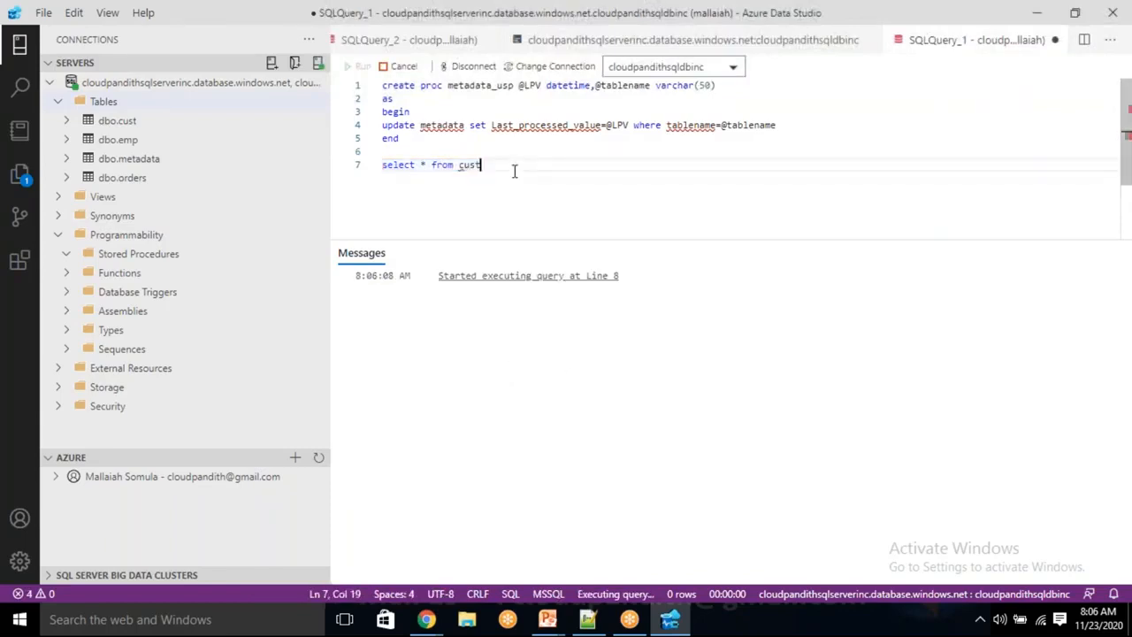
{"action": "type", "text": "weh"}
{"action": "key", "text": "BackSpace"}
{"action": "key", "text": "BackSpace"}
{"action": "key", "text": "BackSpace"}
{"action": "type", "text": "where "}
{"action": "type", "text": "acc"}
{"action": "type", "text": "retion"}
{"action": "type", "text": "d"}
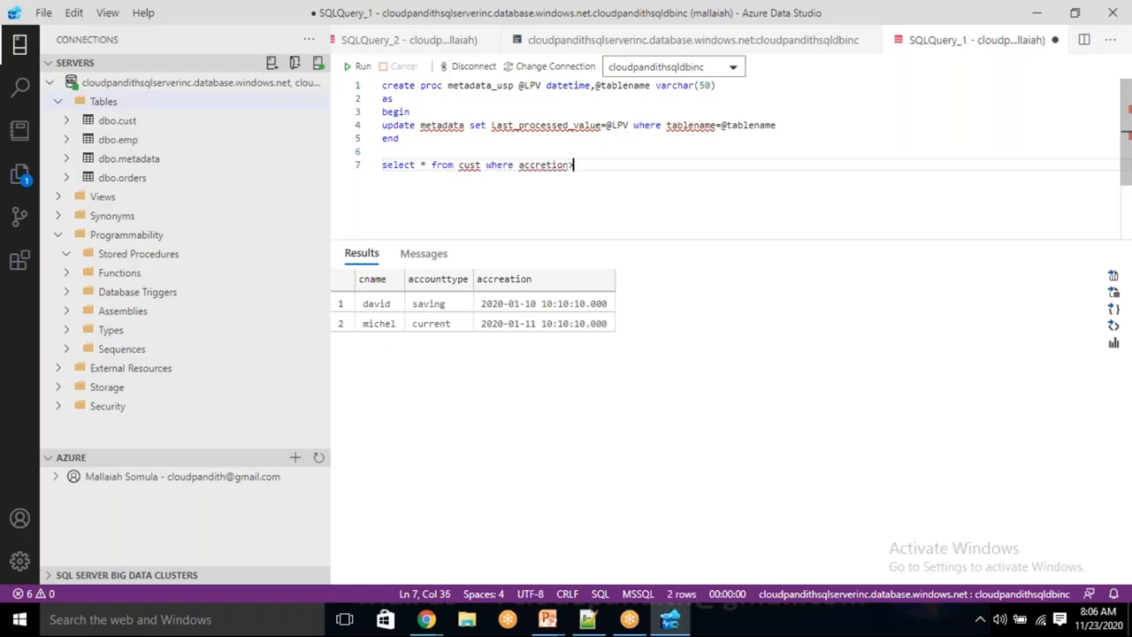
{"action": "left_click", "coordinate": [615, 308]}
{"action": "left_click", "coordinate": [590, 166]}
{"action": "key", "text": "ctrl+v"}
{"action": "key", "text": "ctrl+b"}
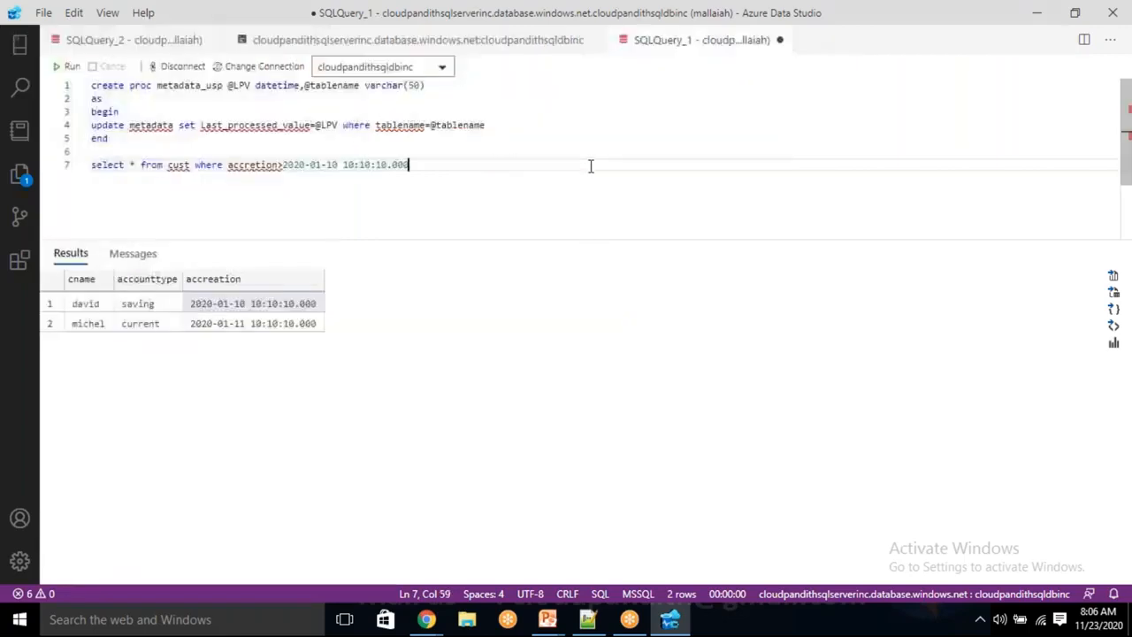
Run only the cust query with its unquoted date value in the accretion condition
{"action": "left_click", "coordinate": [304, 165]}
{"action": "left_click_drag", "start_coordinate": [419, 164], "coordinate": [162, 146]}
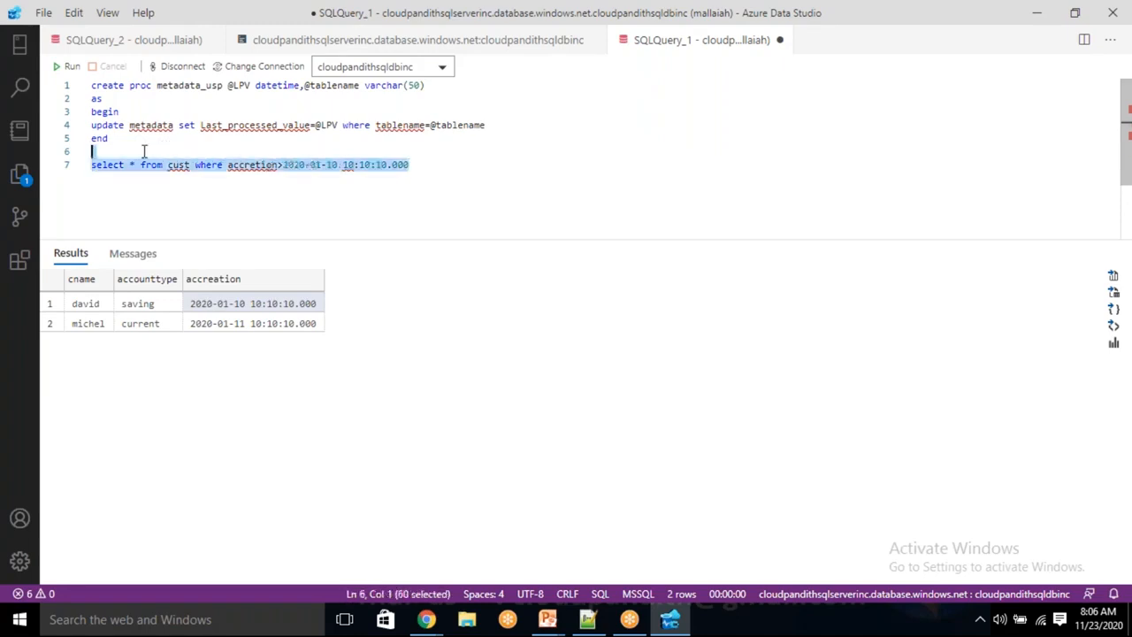
{"action": "left_click_drag", "start_coordinate": [409, 164], "coordinate": [76, 167]}
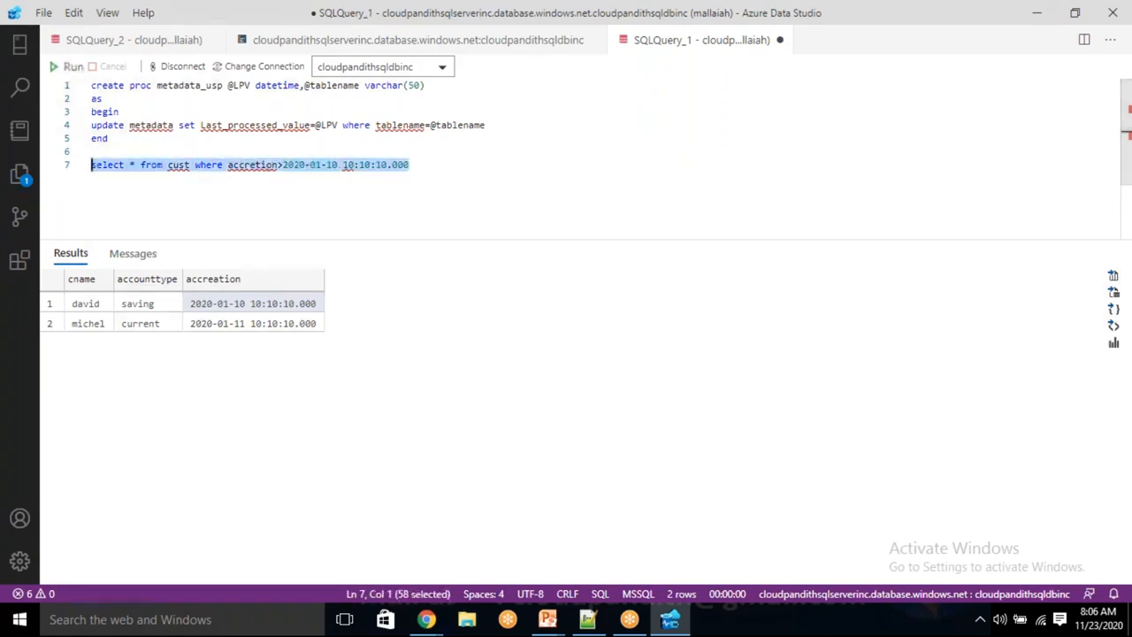
{"action": "key", "text": "F5"}
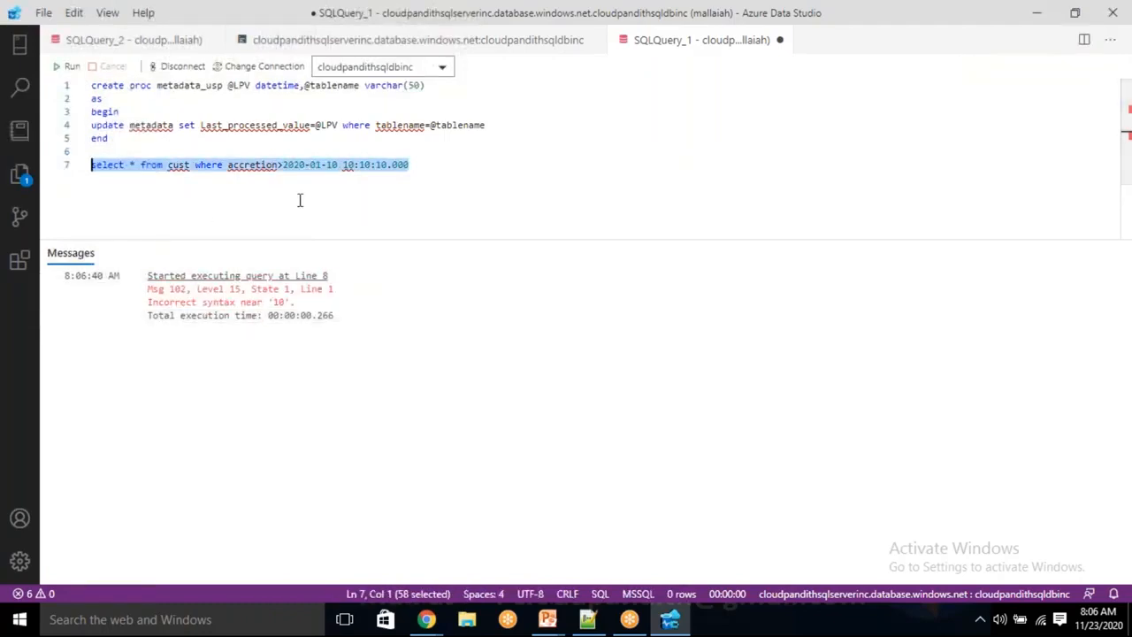
{"action": "key", "text": "End"}
{"action": "left_click", "coordinate": [282, 165]}
{"action": "type", "text": "'"}
{"action": "key", "text": "End"}
{"action": "type", "text": "'"}
{"action": "key", "text": "shift+Left"}
{"action": "key", "text": "shift+Left"}
{"action": "key", "text": "shift+Left"}
{"action": "left_click", "coordinate": [91, 164], "text": "shift"}
{"action": "key", "text": "F5"}
{"action": "left_click", "coordinate": [304, 193]}
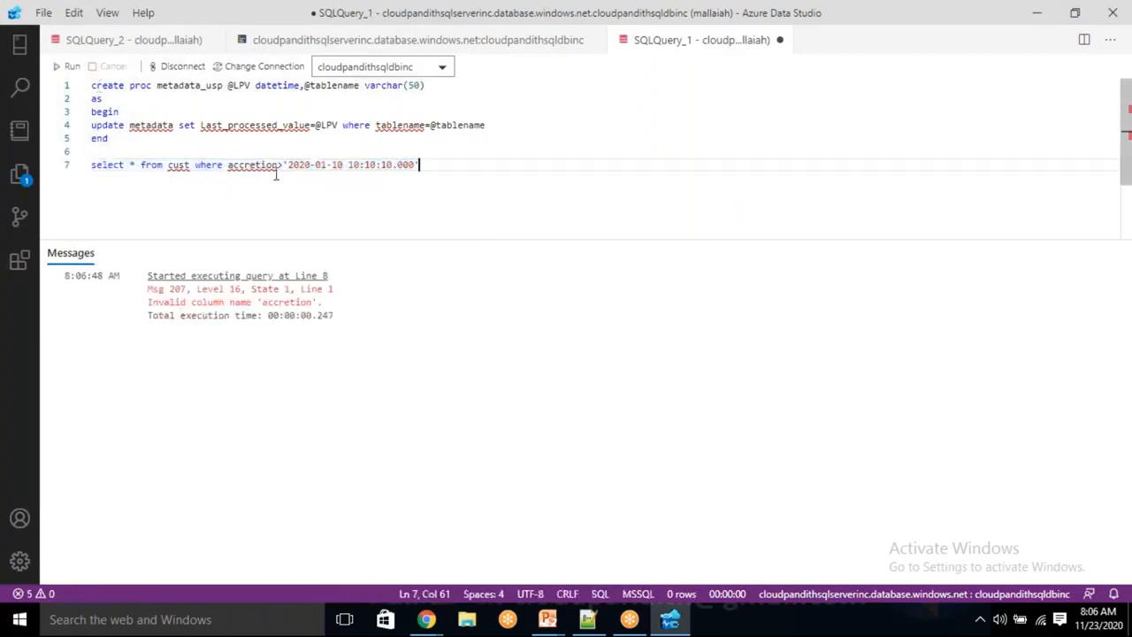
Correct the column name in the where condition to accreation and run only the cust query
{"action": "mouse_move", "coordinate": [246, 164]}
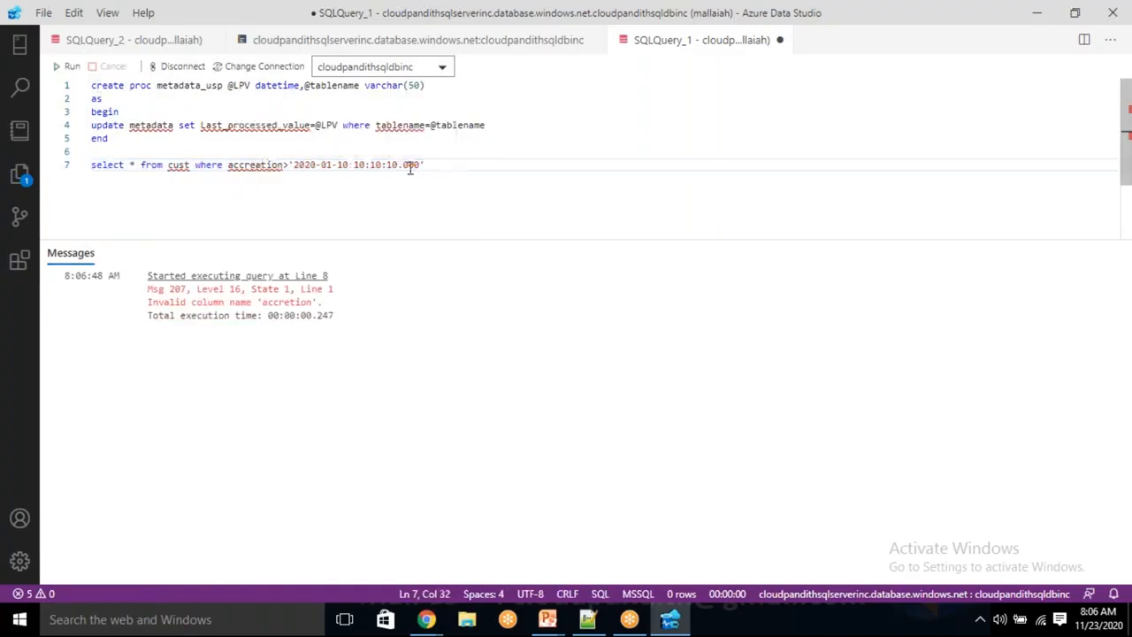
{"action": "left_click_drag", "start_coordinate": [432, 164], "coordinate": [227, 164]}
{"action": "left_click", "coordinate": [86, 177]}
{"action": "left_click", "coordinate": [91, 165], "text": "shift"}
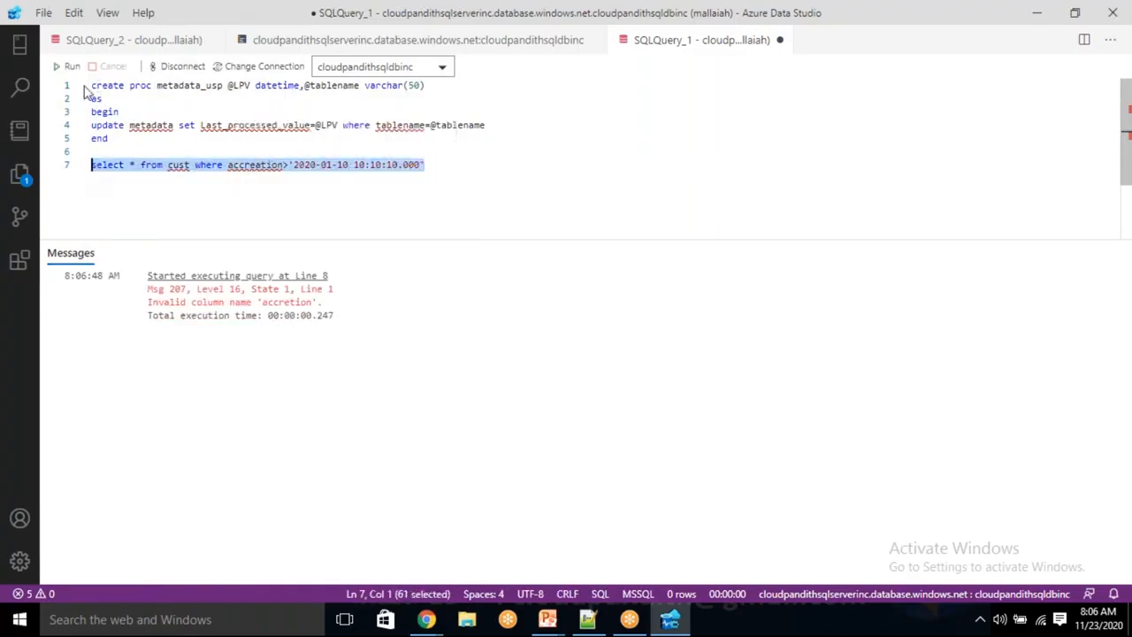
{"action": "left_click", "coordinate": [69, 66]}
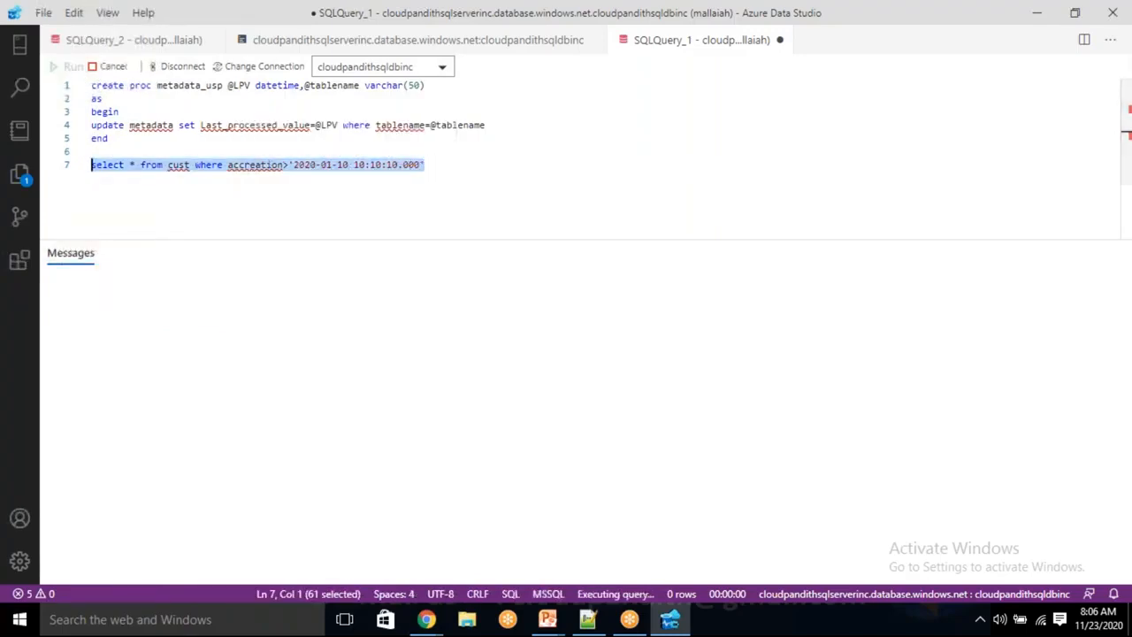
Remove the single quotes around the date value and rerun only the cust query
{"action": "left_click", "coordinate": [288, 196]}
{"action": "left_click", "coordinate": [293, 165]}
{"action": "key", "text": "BackSpace"}
{"action": "left_click", "coordinate": [418, 164]}
{"action": "key", "text": "BackSpace"}
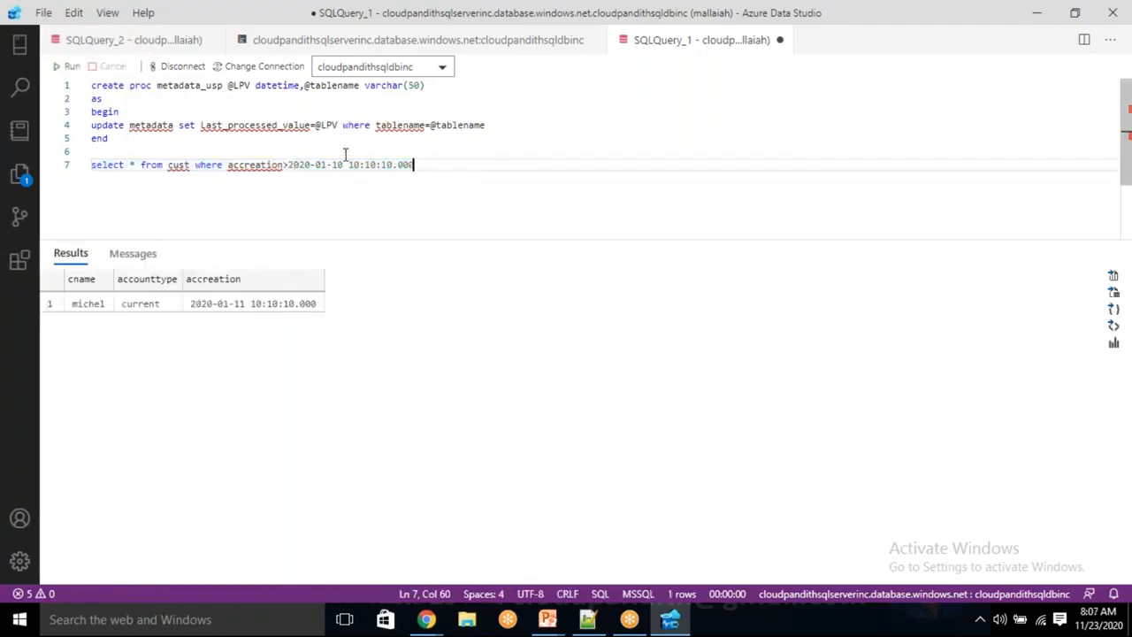
{"action": "left_click_drag", "start_coordinate": [455, 169], "coordinate": [88, 151]}
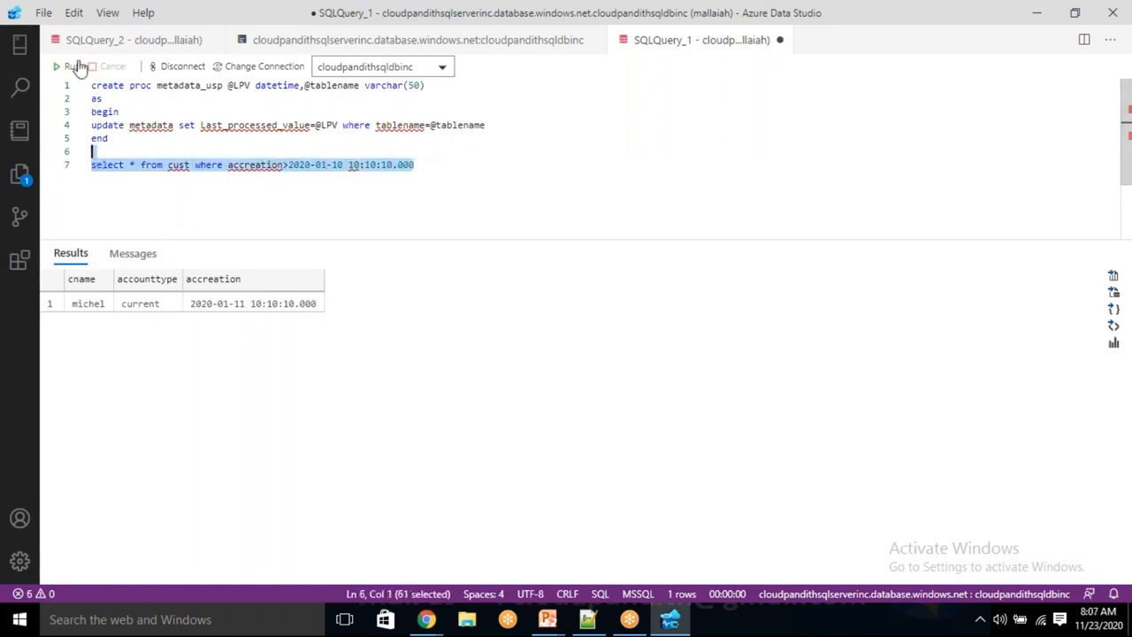
{"action": "left_click", "coordinate": [71, 67]}
{"action": "left_click", "coordinate": [269, 196]}
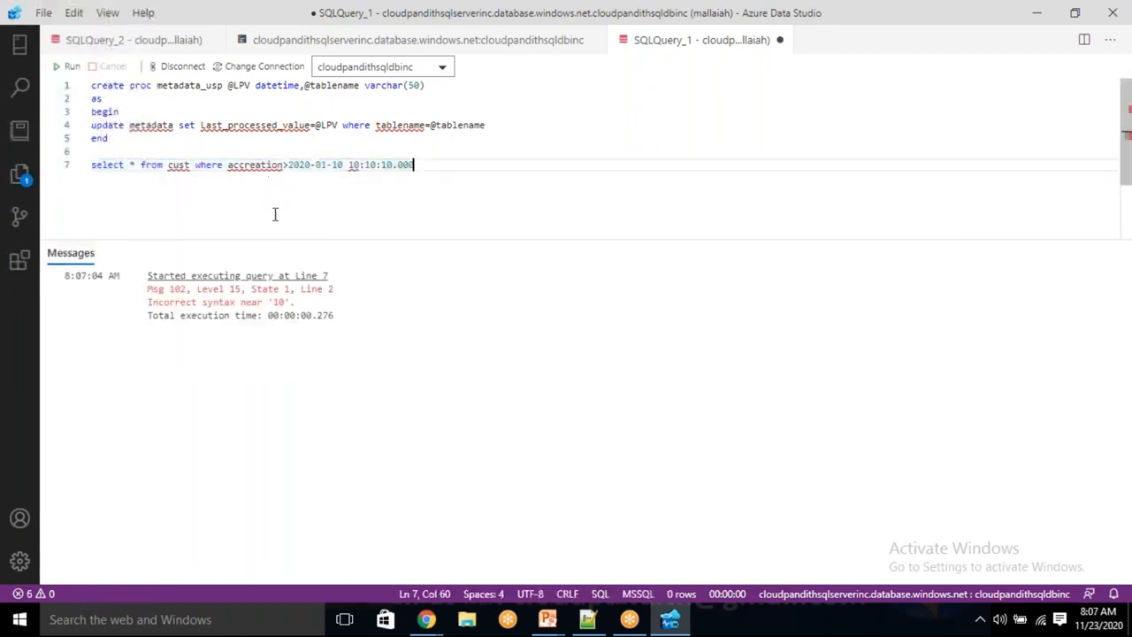
Compare the item().deltacol reference in Chrome's Data Factory query expression with the emp table's deltacol entry in Notepad++
{"action": "key", "text": "alt+Tab"}
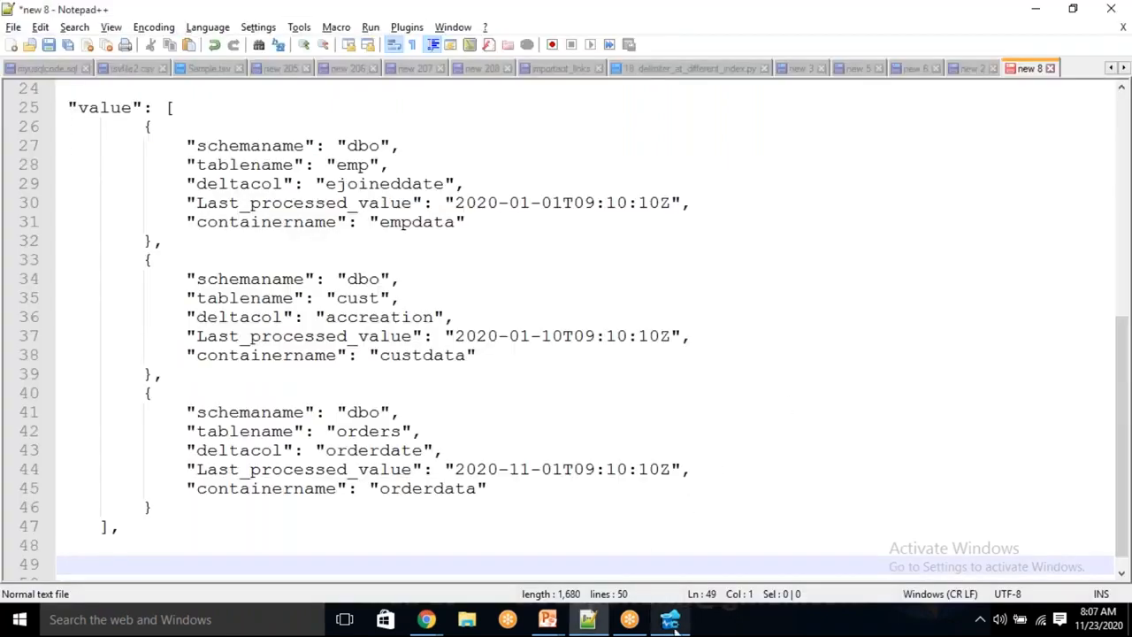
{"action": "key", "text": "alt+Tab"}
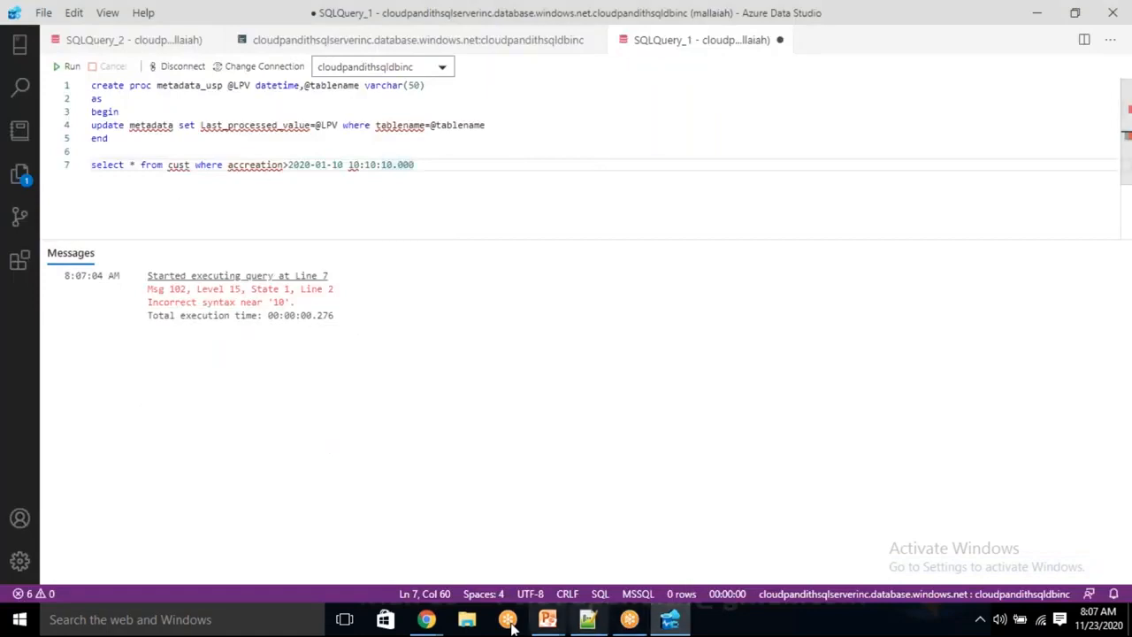
{"action": "left_click", "coordinate": [426, 619]}
{"action": "left_click", "coordinate": [515, 549]}
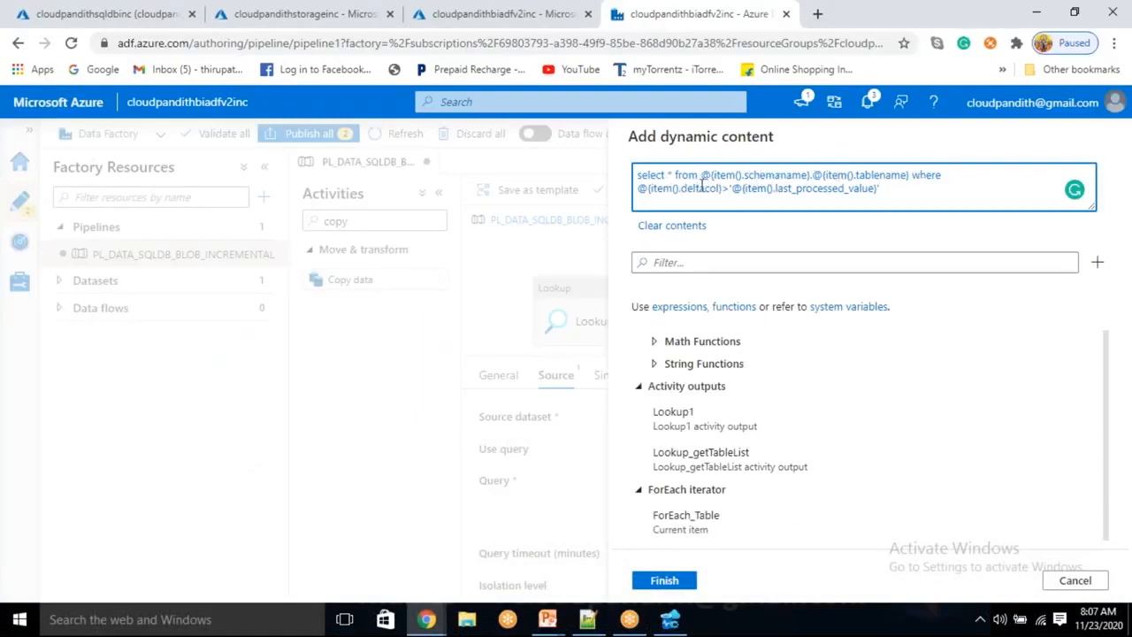
{"action": "key", "text": "alt+Tab"}
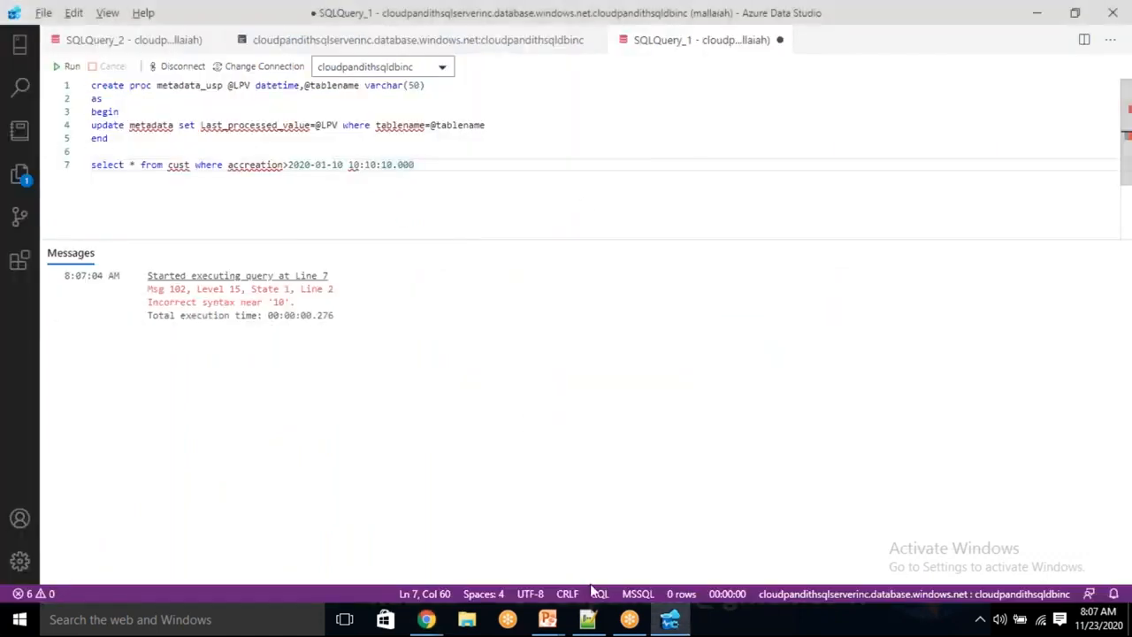
{"action": "left_click", "coordinate": [587, 621]}
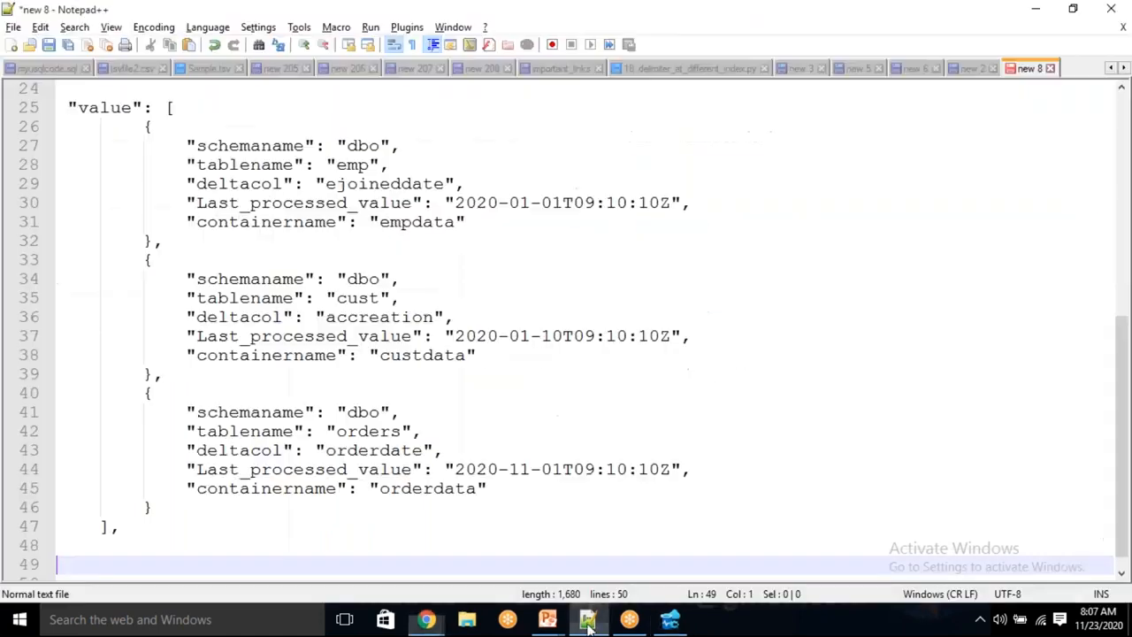
{"action": "double_click", "coordinate": [383, 179]}
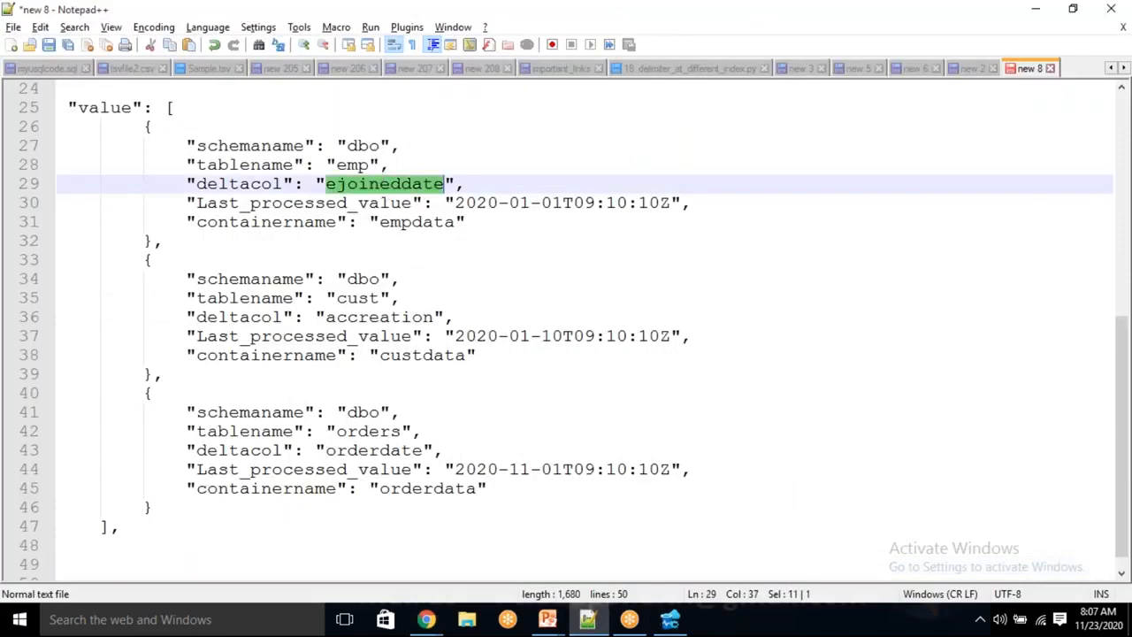
{"action": "key", "text": "alt+Tab"}
{"action": "key", "text": "alt+Tab"}
{"action": "key", "text": "alt+Tab"}
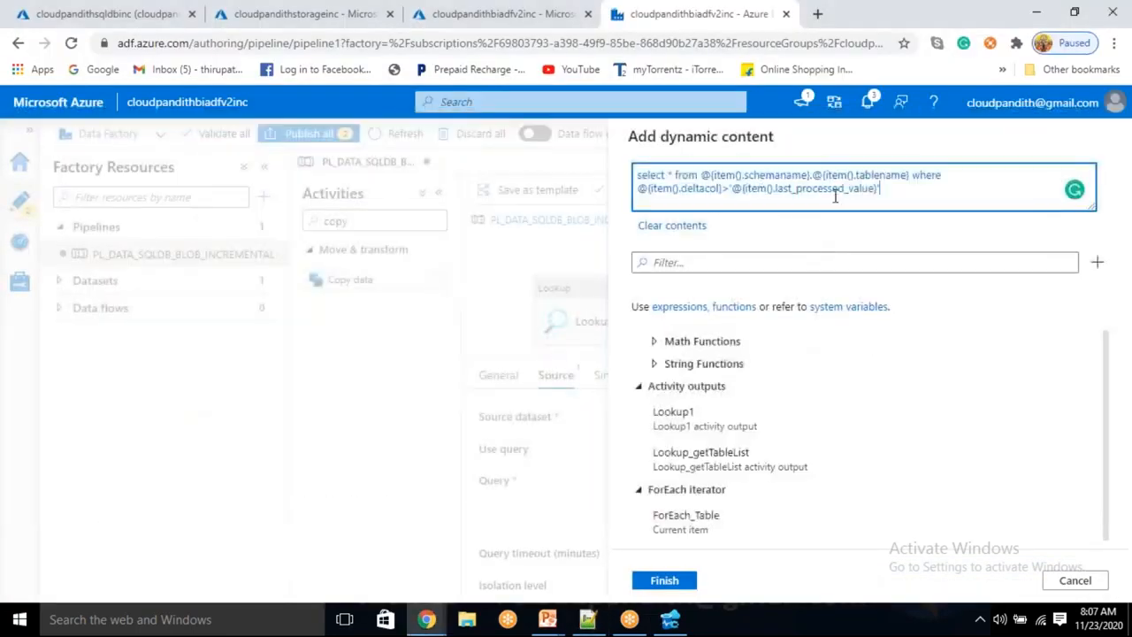
Check the emp table's Last_processed_value in Notepad++ against the query expression, and accept the dynamic source query in Data Factory
{"action": "key", "text": "alt+Tab"}
{"action": "left_click_drag", "start_coordinate": [456, 203], "coordinate": [672, 202]}
{"action": "key", "text": "alt+Tab"}
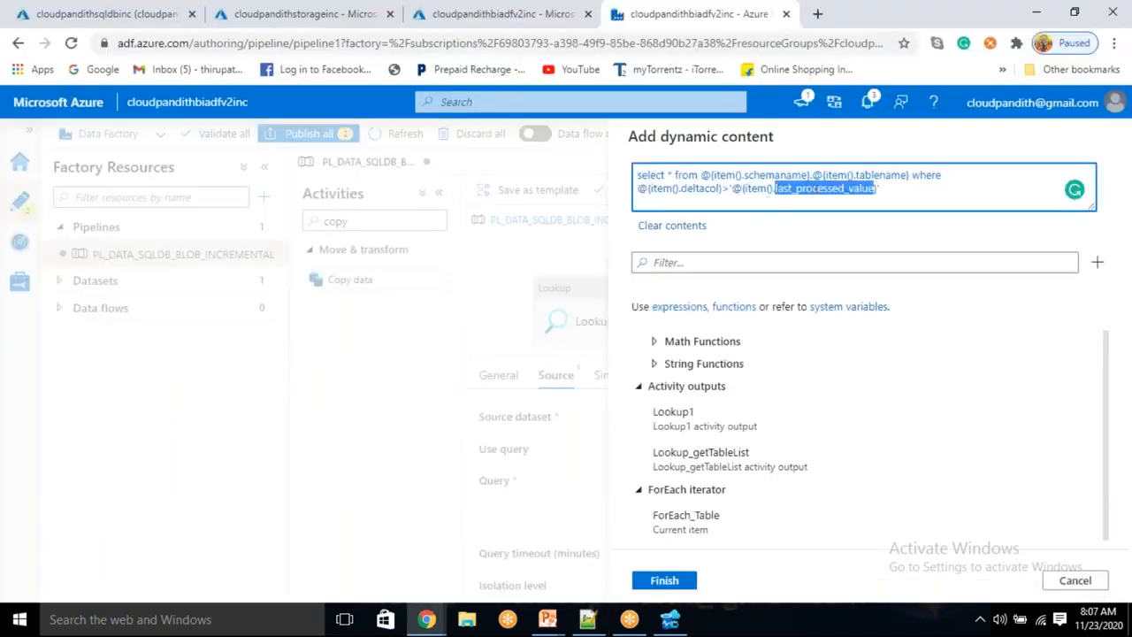
{"action": "left_click", "coordinate": [665, 581]}
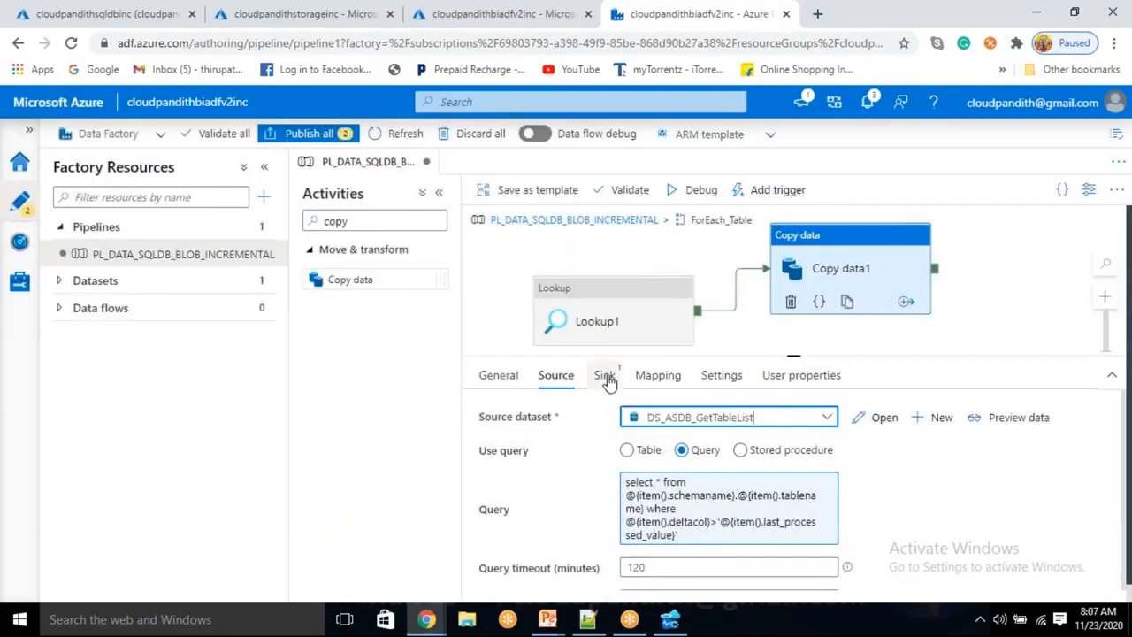
Start a new sink dataset for the Copy data1 activity, using Azure Blob Storage and the Json format
{"action": "left_click", "coordinate": [604, 377]}
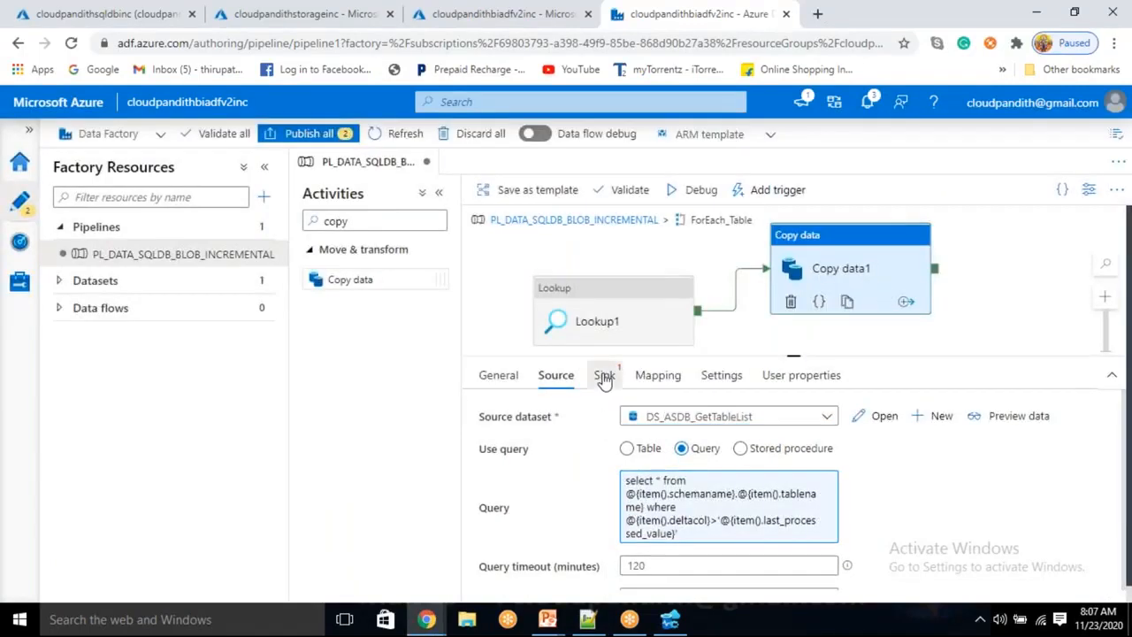
{"action": "left_click", "coordinate": [869, 416]}
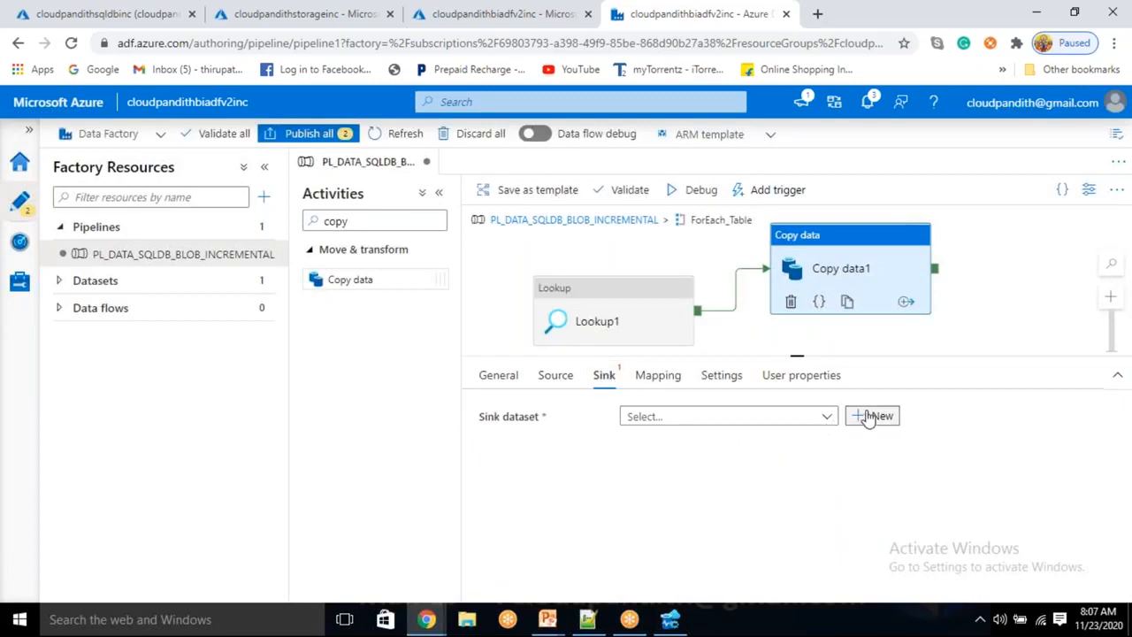
{"action": "left_click", "coordinate": [659, 368]}
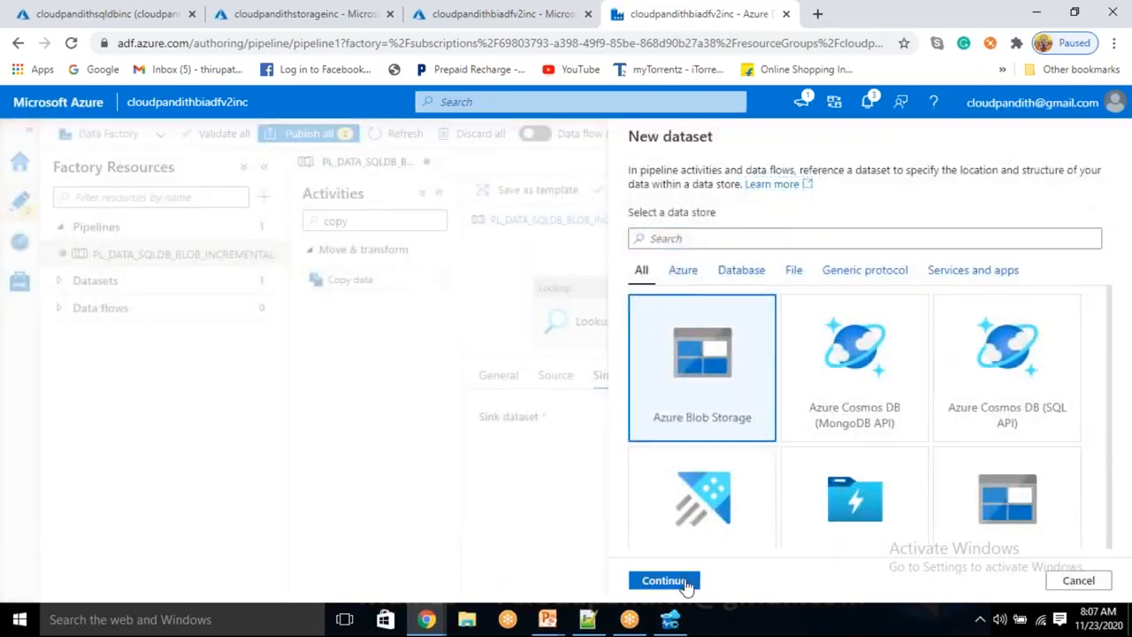
{"action": "left_click", "coordinate": [664, 580]}
{"action": "left_click", "coordinate": [1027, 276]}
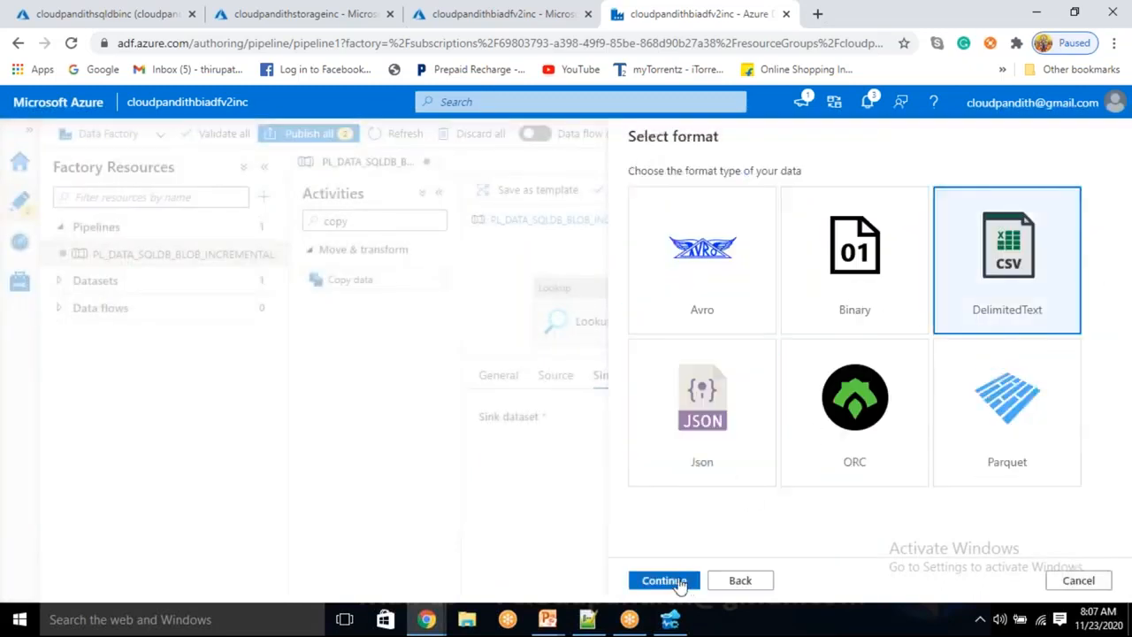
{"action": "left_click", "coordinate": [722, 423]}
{"action": "left_click", "coordinate": [674, 578]}
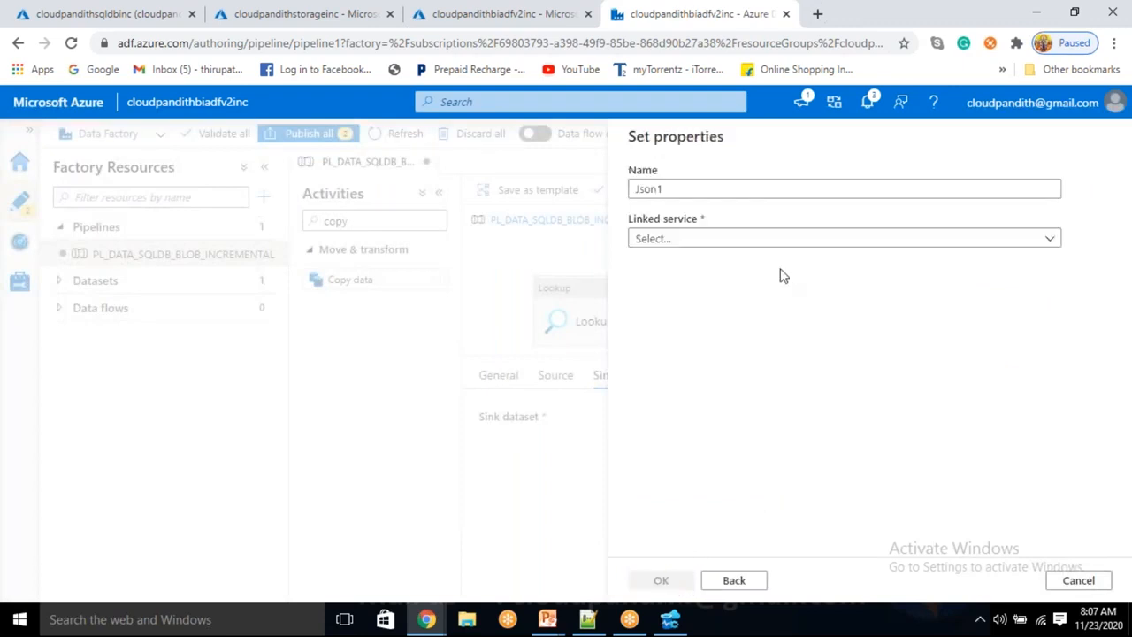
Name the new dataset DS_ABS_Sink and link it to the LS_ABS linked service
{"action": "double_click", "coordinate": [692, 193]}
{"action": "key", "text": "BackSpace"}
{"action": "type", "text": "DS_ABS_Sink"}
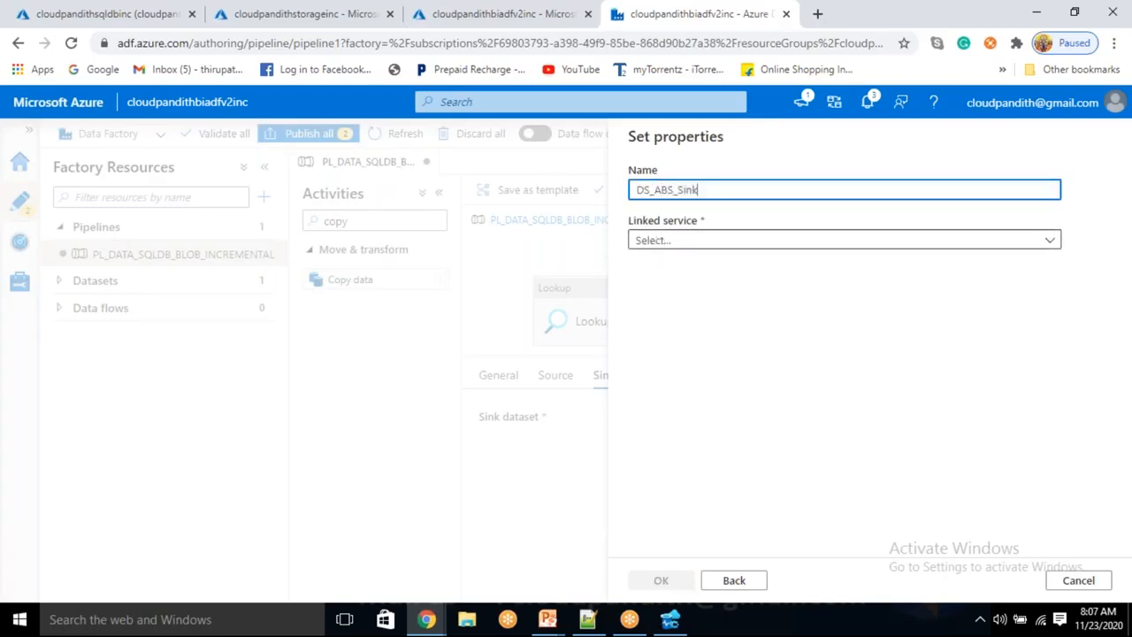
{"action": "left_click", "coordinate": [678, 243]}
{"action": "left_click", "coordinate": [658, 346]}
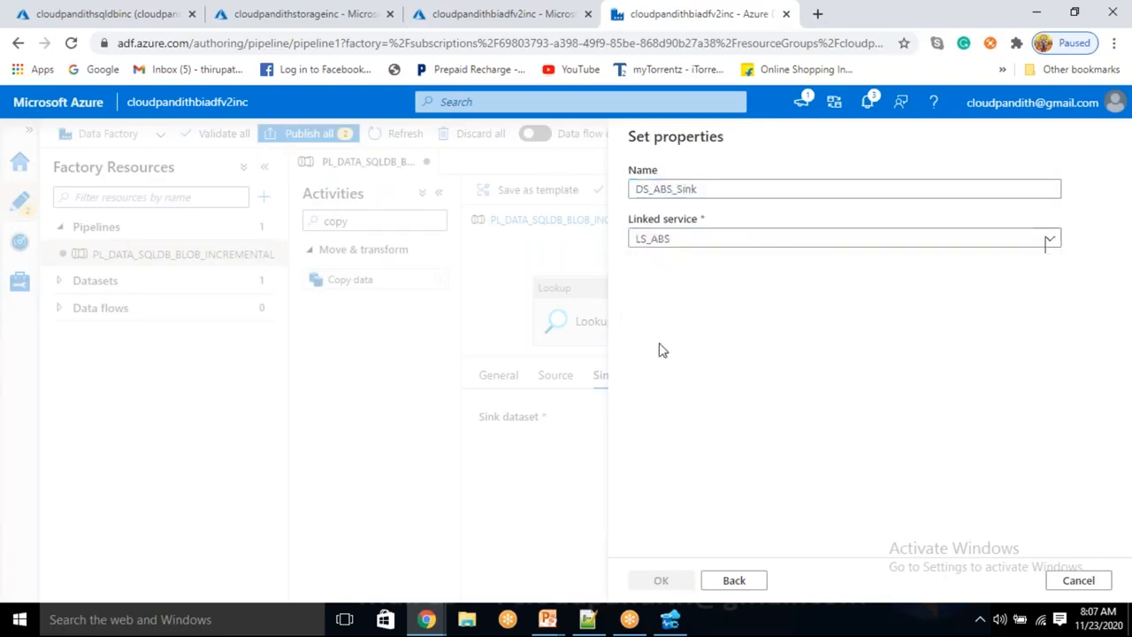
{"action": "left_click", "coordinate": [715, 284]}
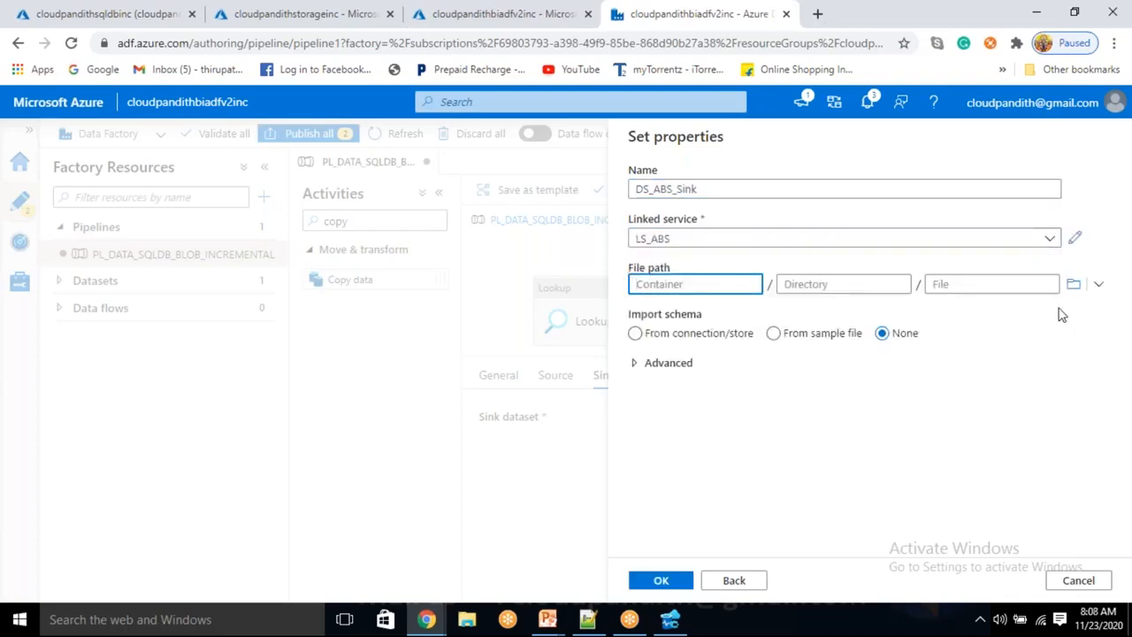
{"action": "left_click", "coordinate": [1073, 284]}
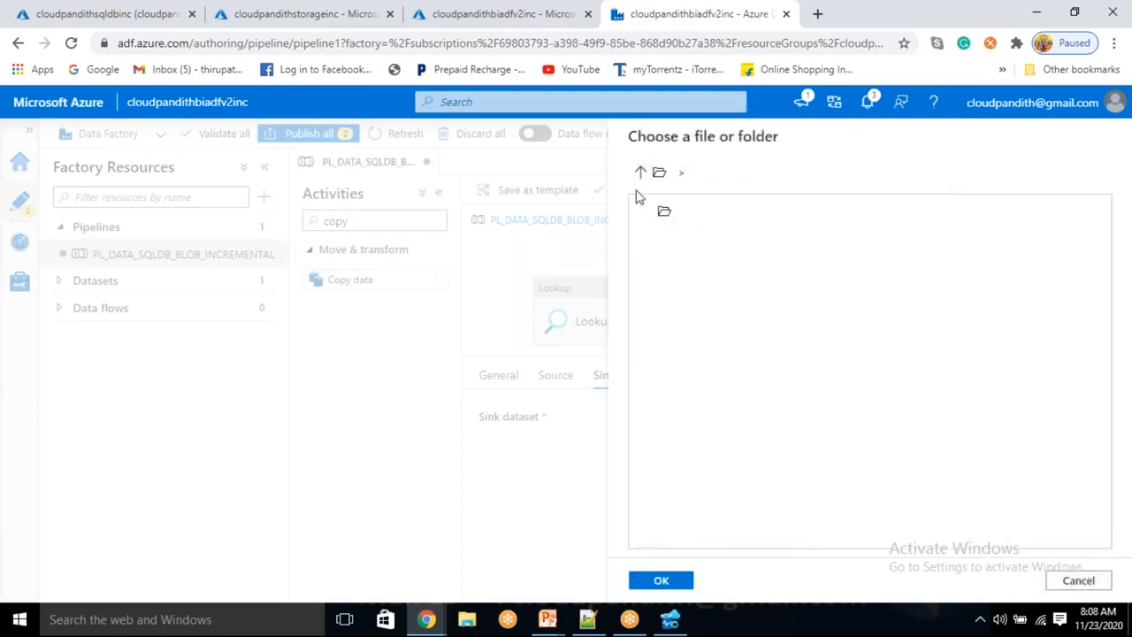
{"action": "left_click", "coordinate": [654, 171]}
{"action": "left_click", "coordinate": [1079, 581]}
Create the sink dataset with its container, directory and file path left blank
{"action": "left_click", "coordinate": [695, 286]}
{"action": "left_click", "coordinate": [662, 581]}
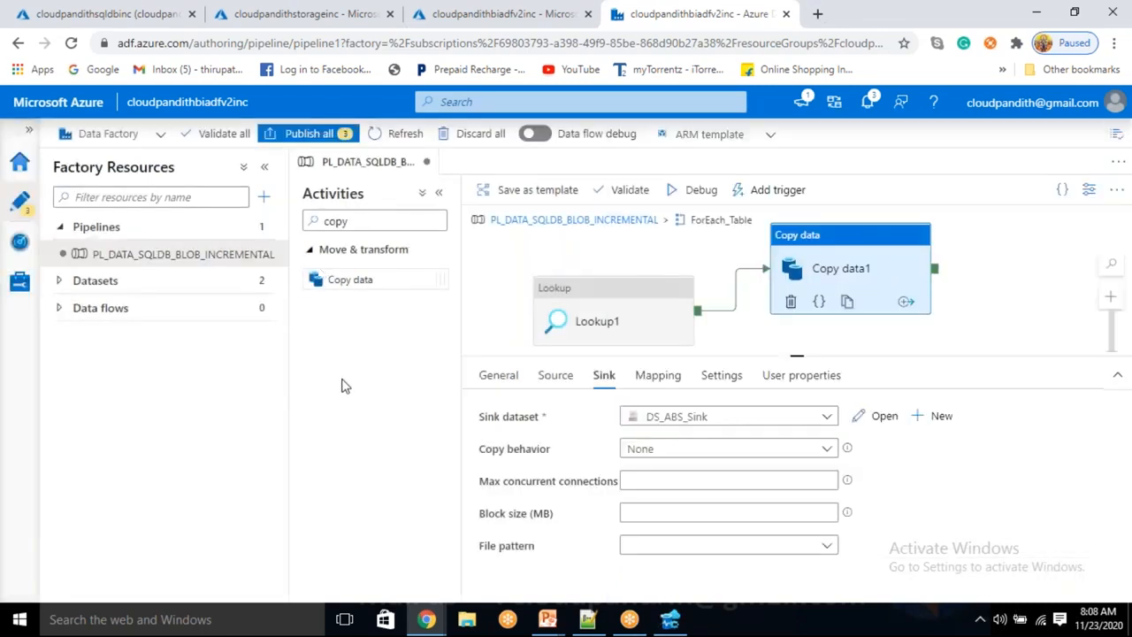
Open the DS_ABS_Sink dataset and add a String parameter named foldername
{"action": "left_click", "coordinate": [119, 281]}
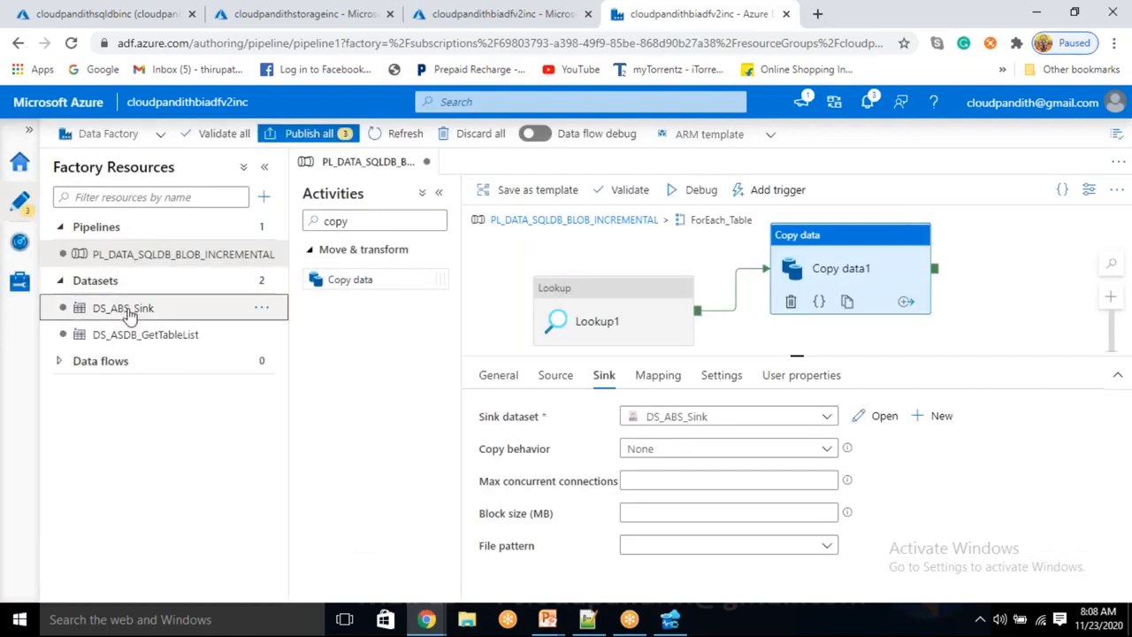
{"action": "left_click", "coordinate": [124, 309]}
{"action": "left_click", "coordinate": [476, 228]}
{"action": "left_click", "coordinate": [349, 269]}
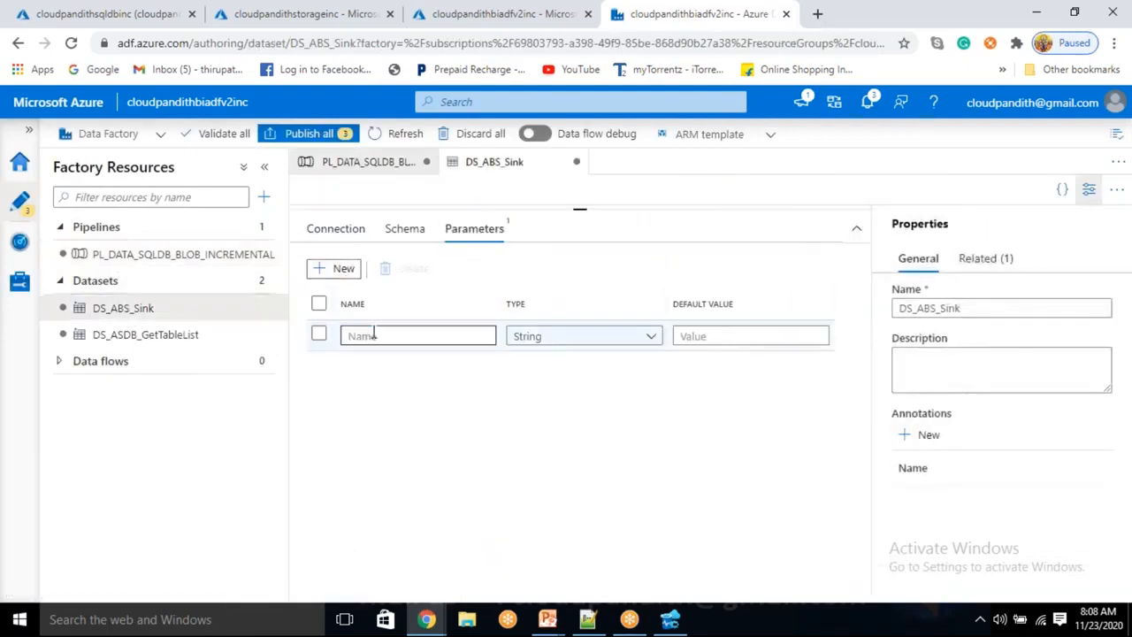
{"action": "type", "text": "container"}
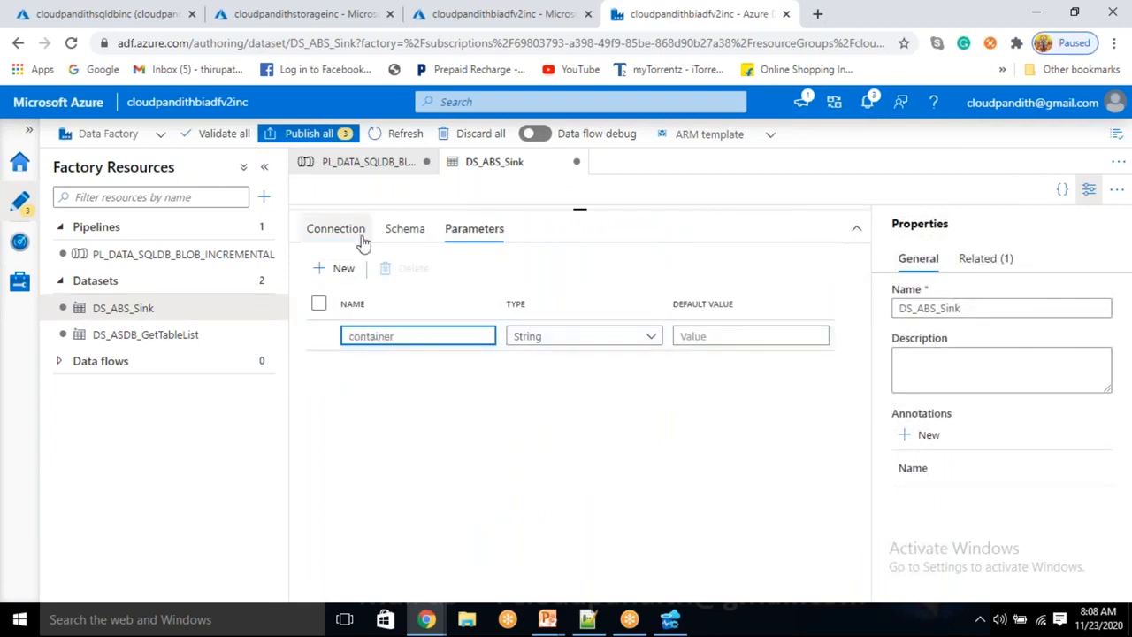
{"action": "type", "text": "na"}
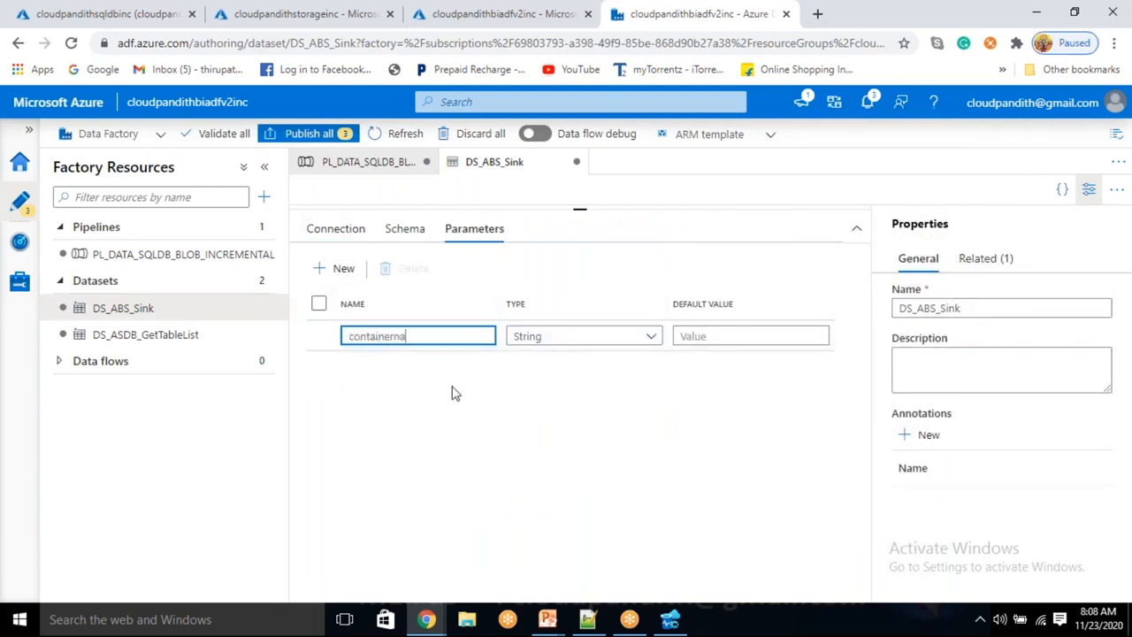
{"action": "key", "text": "BackSpace"}
{"action": "key", "text": "BackSpace"}
{"action": "type", "text": "foldername"}
{"action": "left_click", "coordinate": [349, 232]}
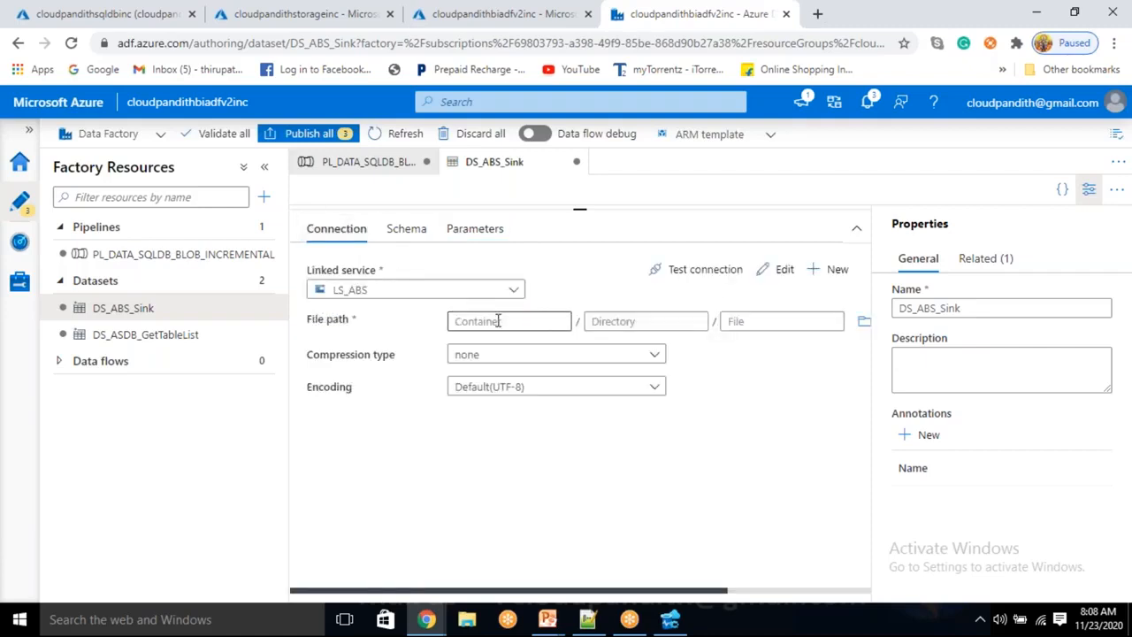
{"action": "left_click", "coordinate": [498, 321]}
{"action": "left_click", "coordinate": [485, 344]}
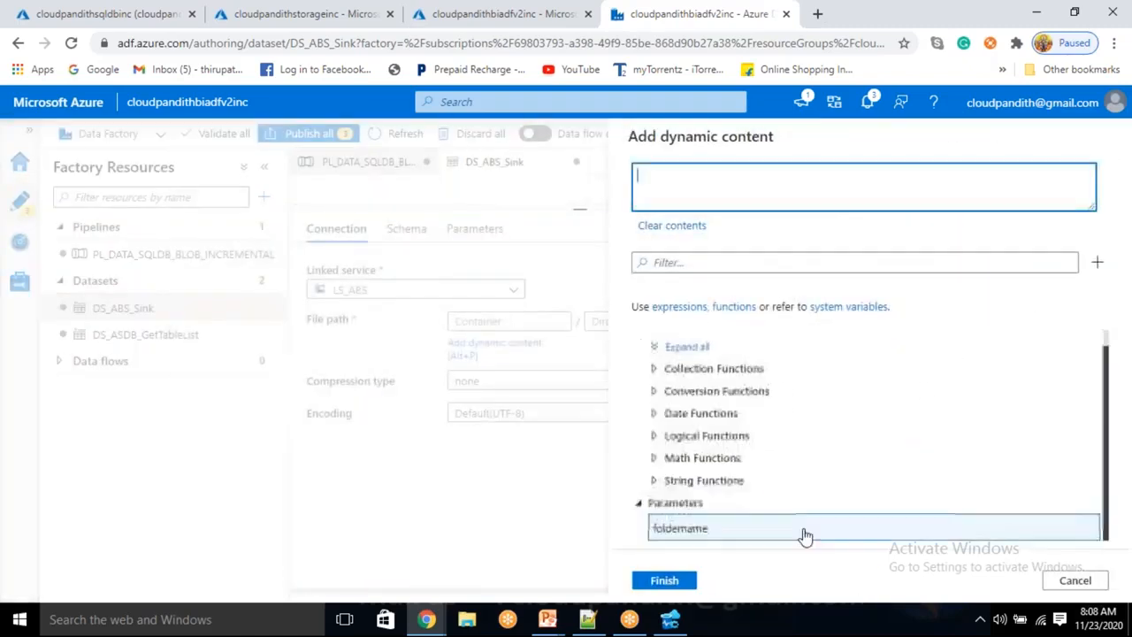
{"action": "left_click", "coordinate": [702, 531]}
{"action": "left_click", "coordinate": [664, 581]}
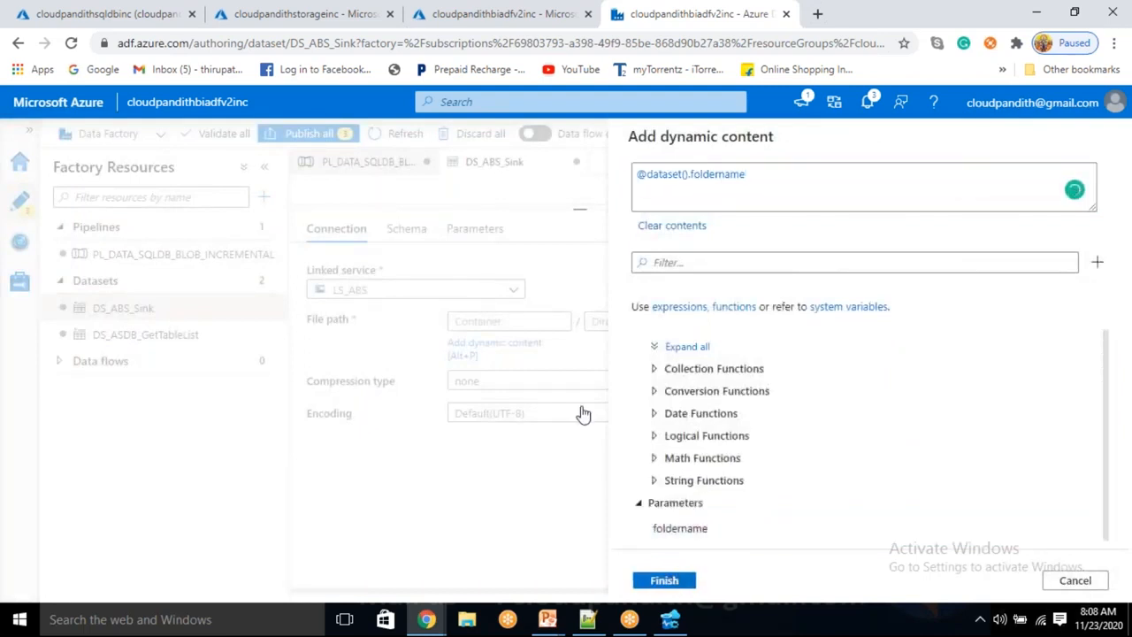
{"action": "left_click", "coordinate": [121, 254]}
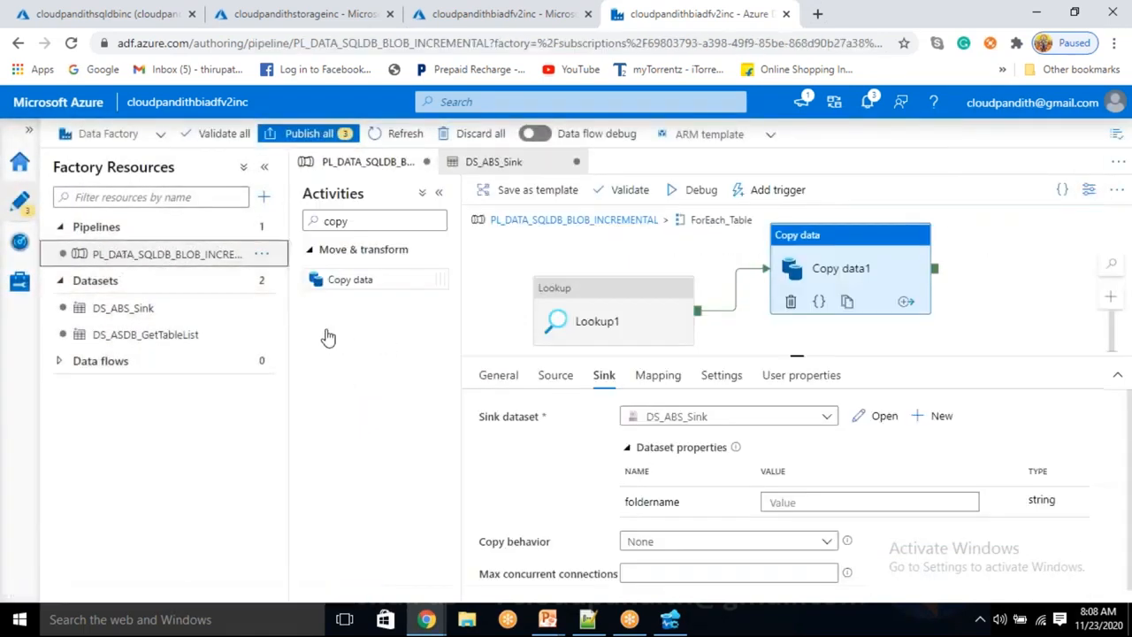
{"action": "left_click", "coordinate": [822, 504]}
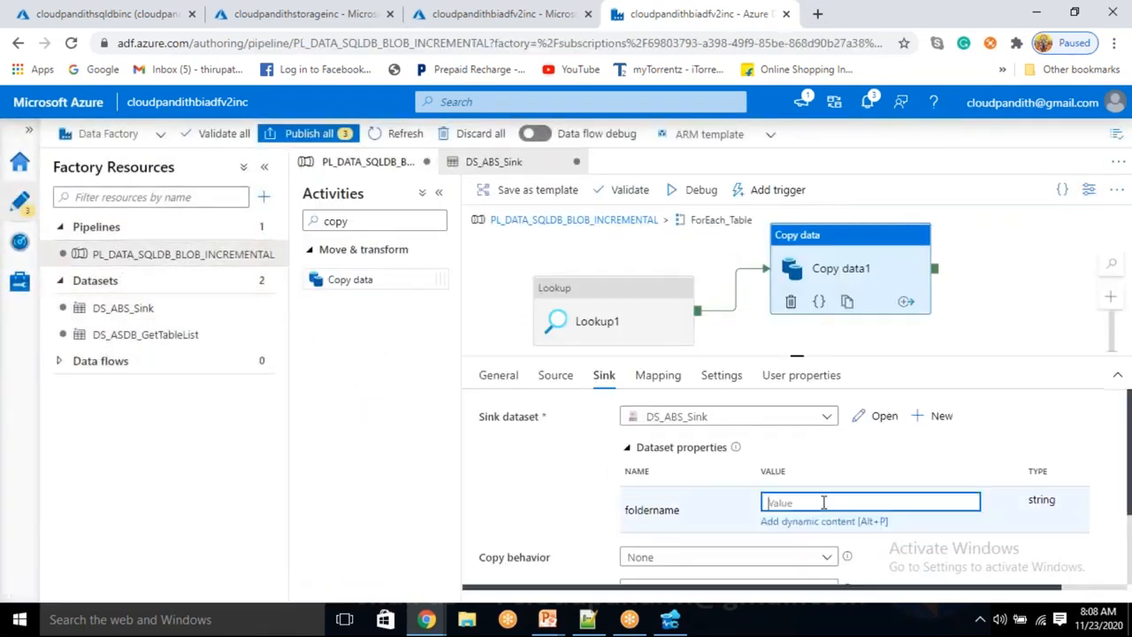
{"action": "type", "text": "@item"}
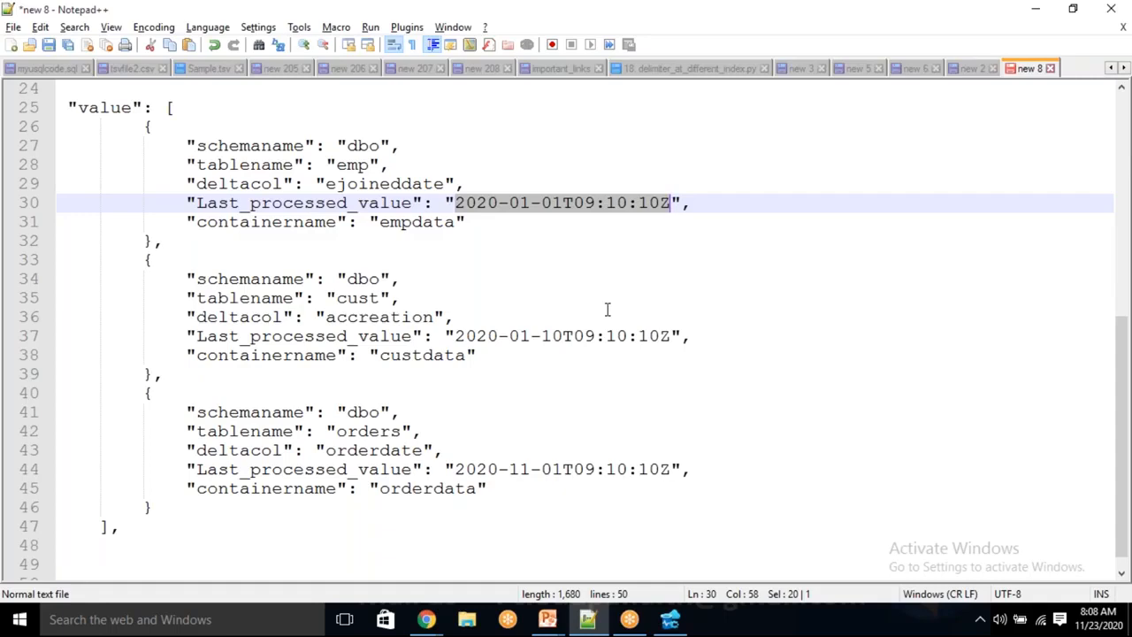
{"action": "double_click", "coordinate": [304, 228]}
{"action": "key", "text": "ctrl+c"}
{"action": "key", "text": "alt+Tab"}
{"action": "left_click", "coordinate": [816, 500]}
{"action": "key", "text": "ctrl+v"}
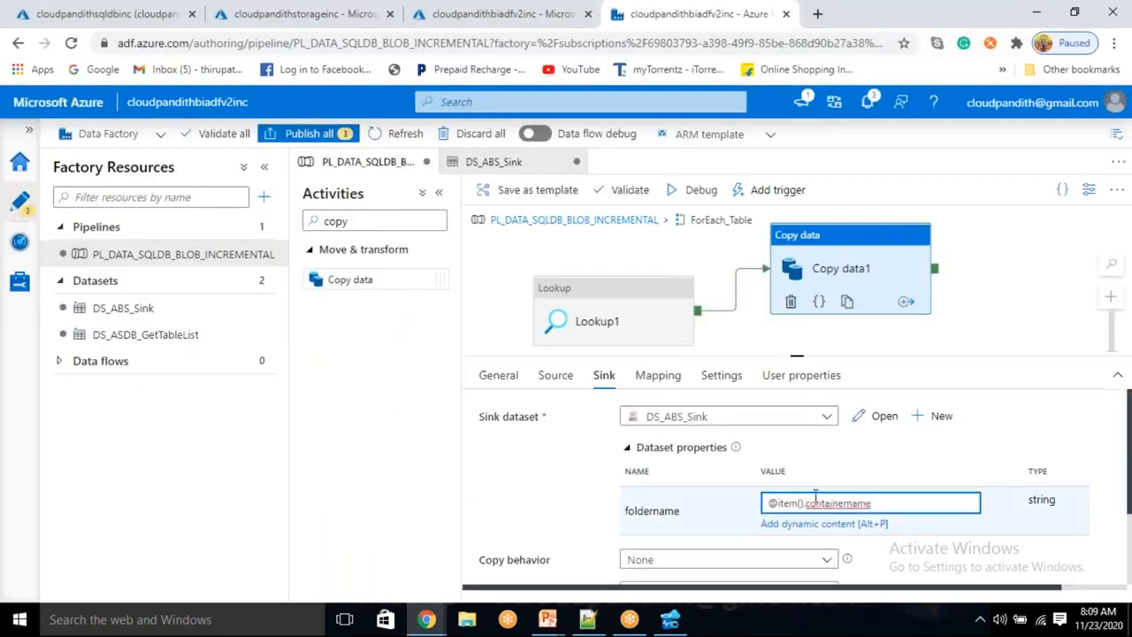
Add a Stored procedure activity inside ForEach_Table and connect Copy data1's success output to it
{"action": "double_click", "coordinate": [340, 215]}
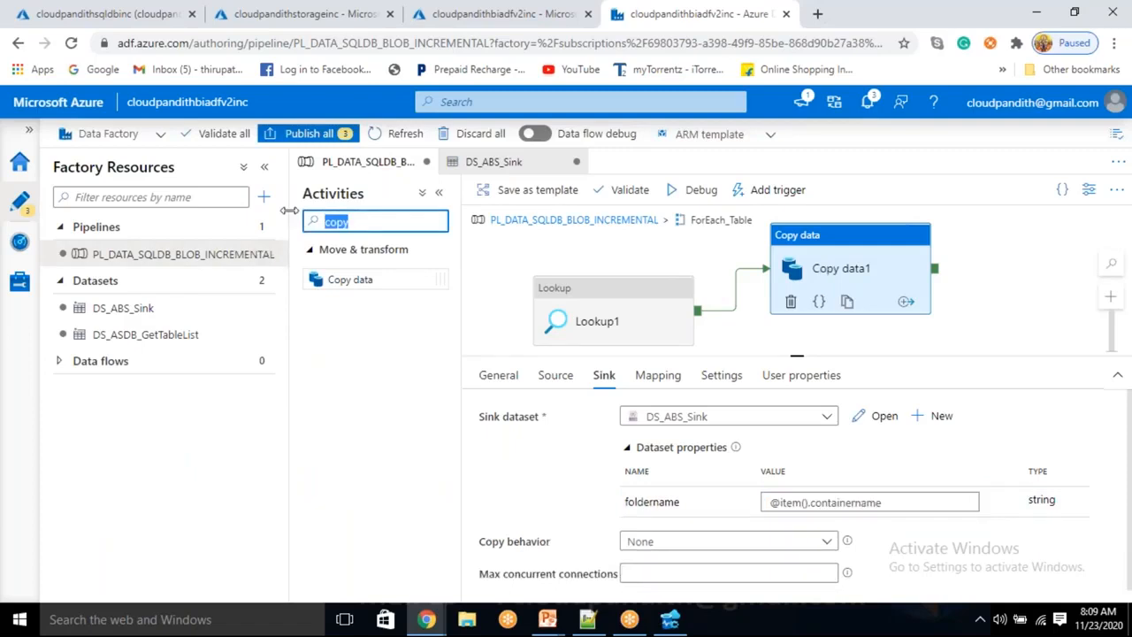
{"action": "type", "text": "stored"}
{"action": "left_click_drag", "start_coordinate": [369, 278], "coordinate": [1032, 267]}
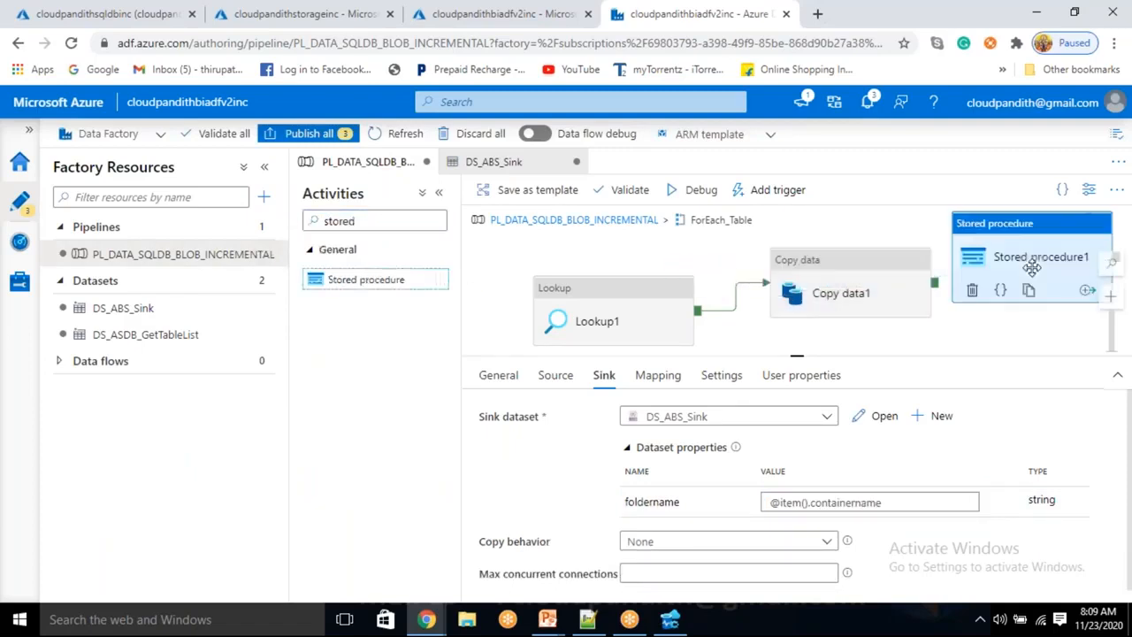
{"action": "left_click_drag", "start_coordinate": [936, 283], "coordinate": [1022, 265]}
Configure the Stored procedure activity with linked service LS_ASDB and procedure [dbo].[metadata_usp], and import its parameters
{"action": "left_click", "coordinate": [1035, 281]}
{"action": "left_click_drag", "start_coordinate": [737, 416], "coordinate": [611, 423]}
{"action": "left_click", "coordinate": [574, 385]}
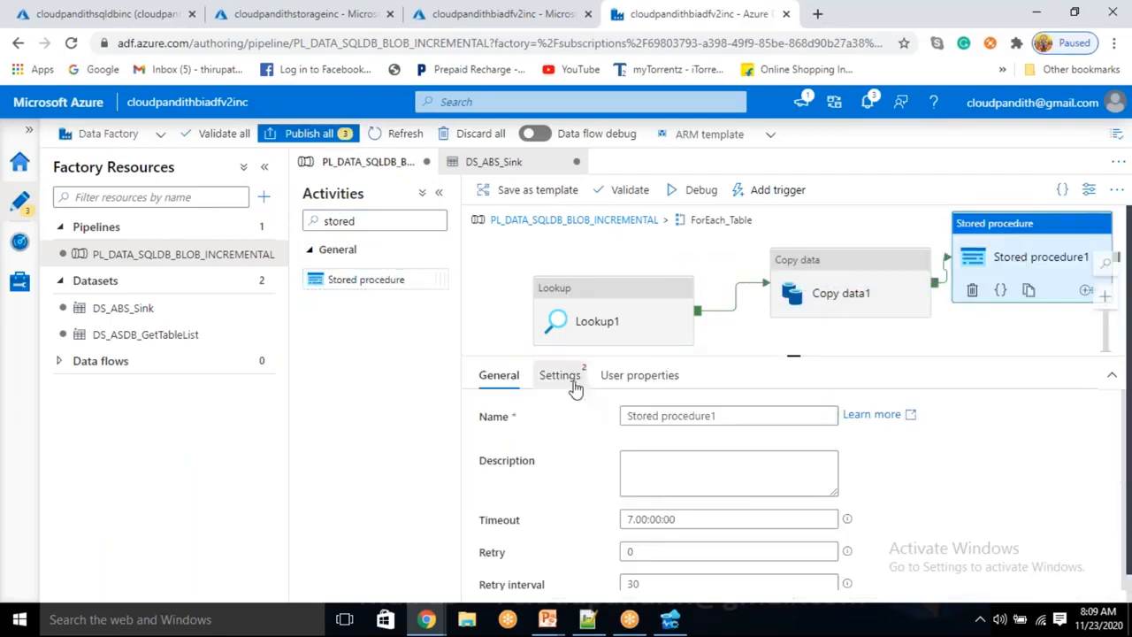
{"action": "left_click", "coordinate": [670, 419]}
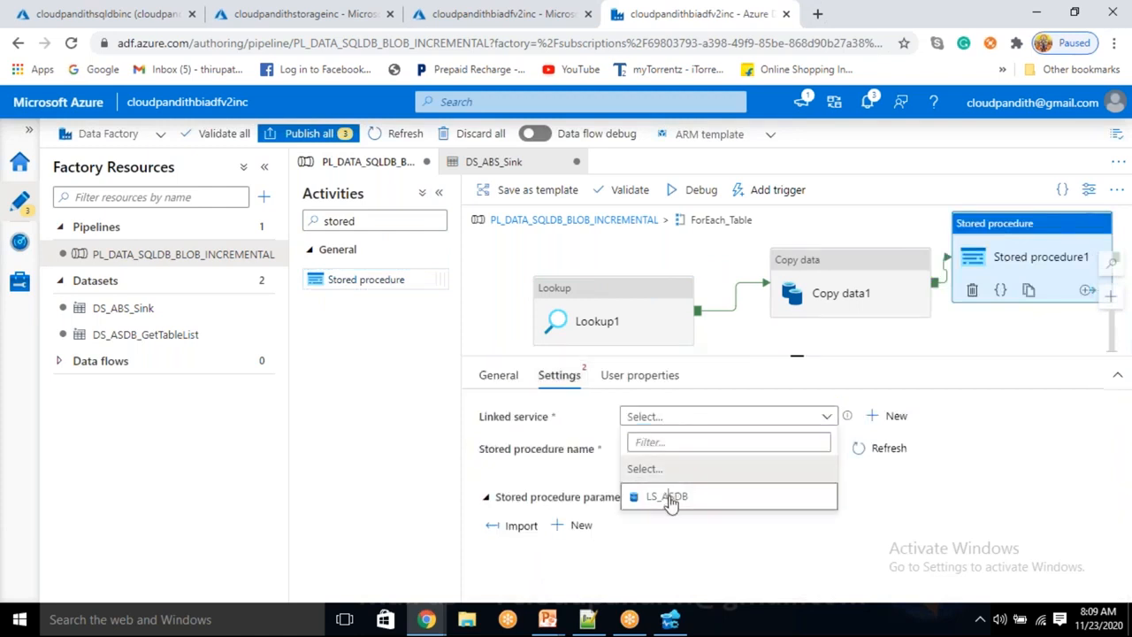
{"action": "left_click", "coordinate": [671, 498]}
{"action": "left_click", "coordinate": [671, 449]}
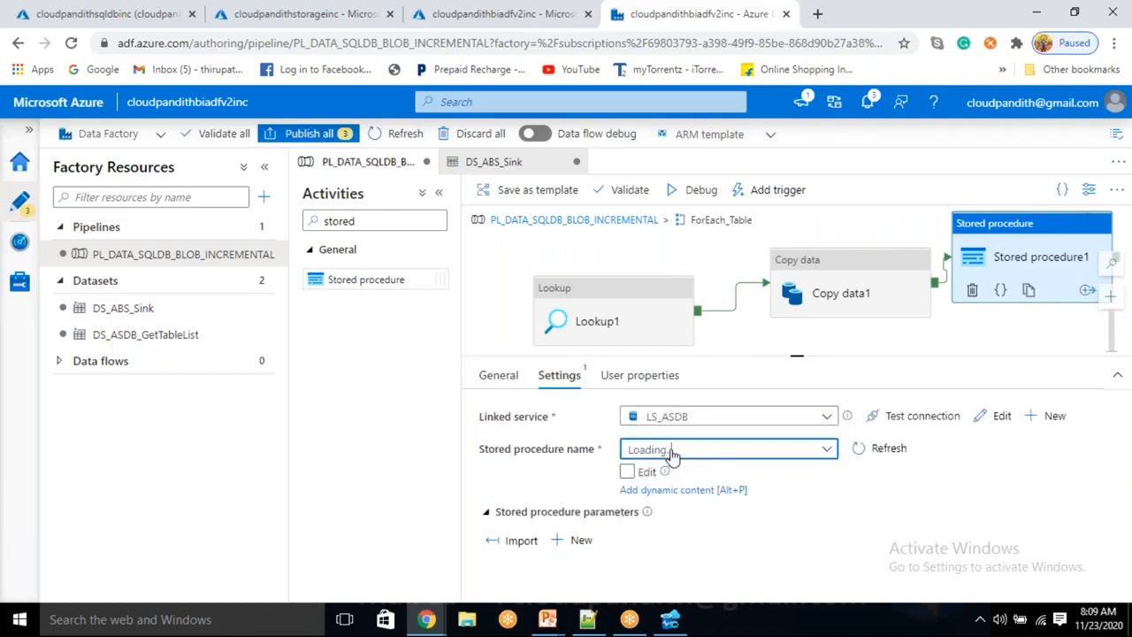
{"action": "left_click", "coordinate": [670, 451]}
{"action": "left_click", "coordinate": [664, 531]}
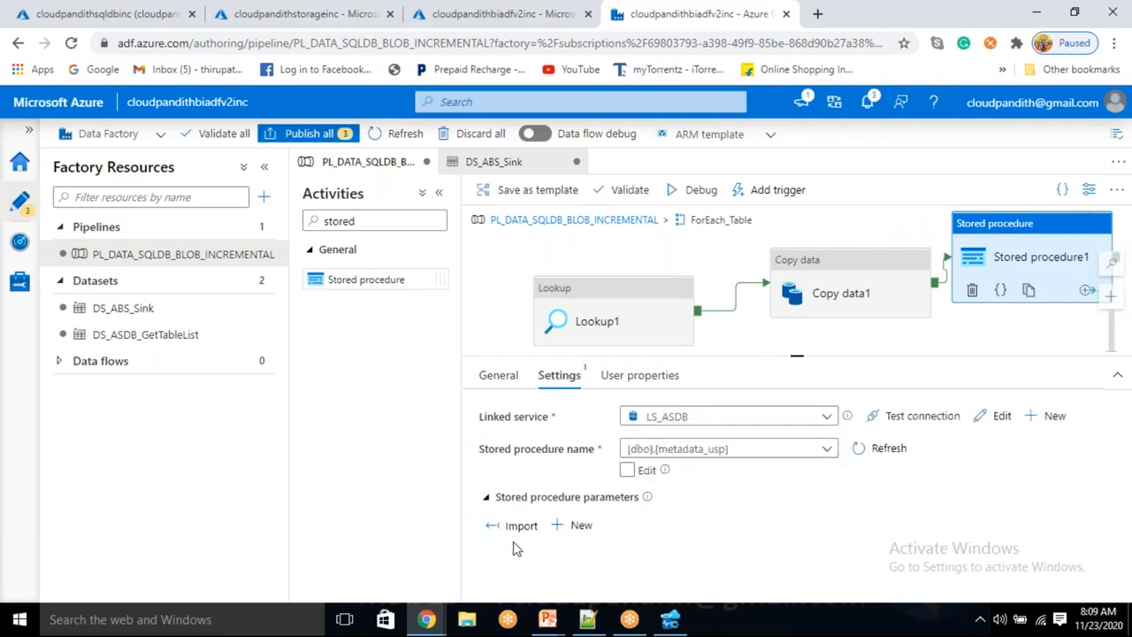
{"action": "left_click", "coordinate": [519, 525]}
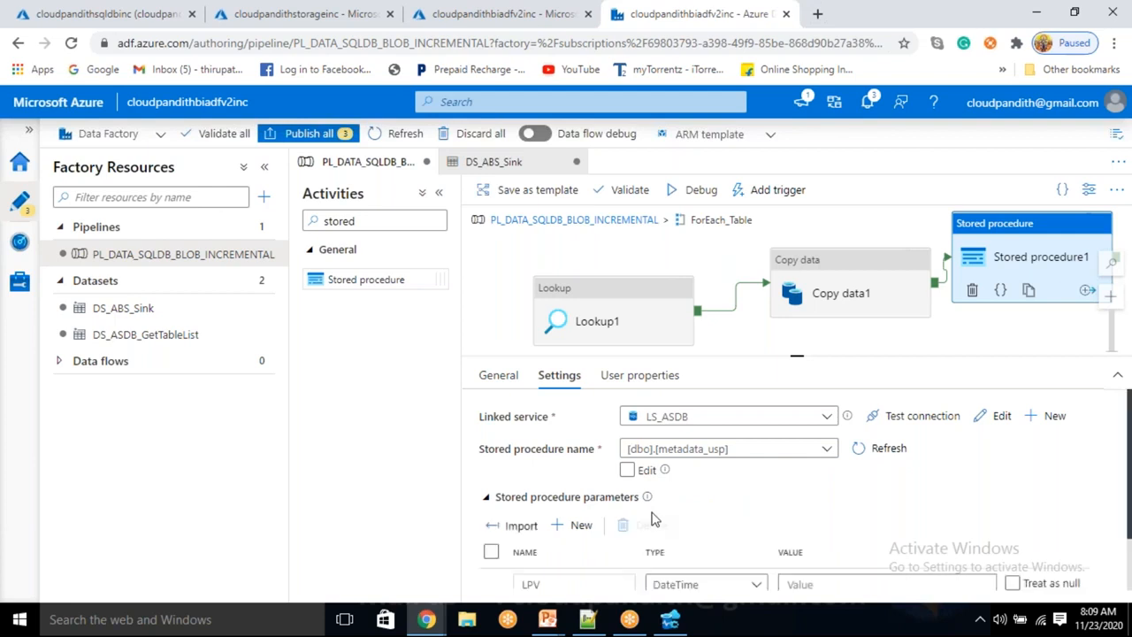
{"action": "scroll", "coordinate": [655, 519], "scroll_direction": "down", "scroll_amount": 1}
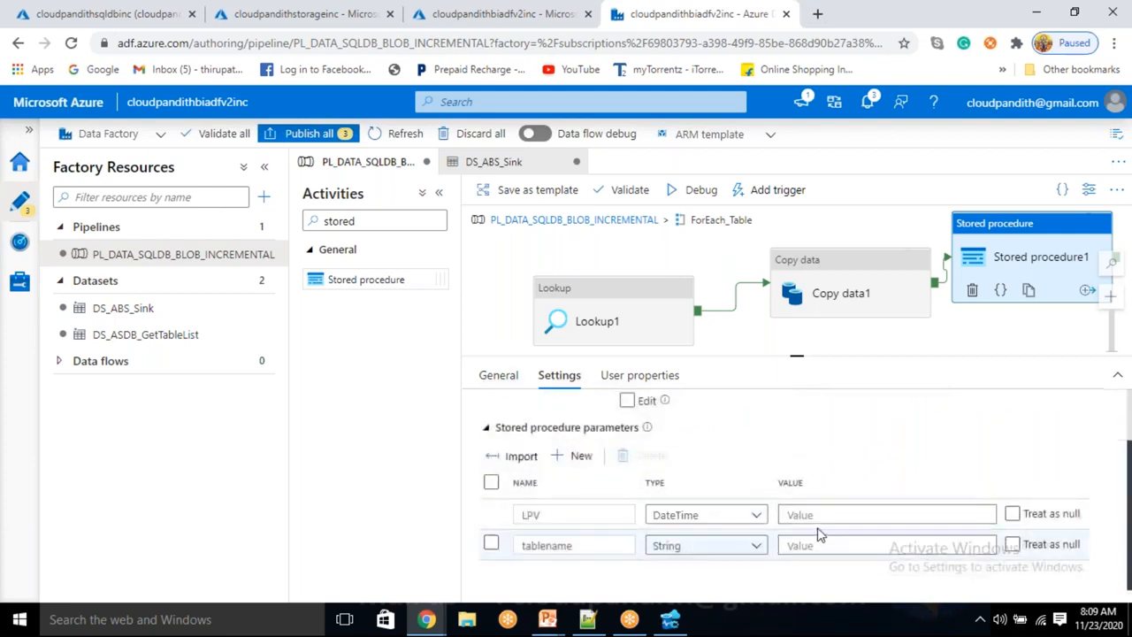
{"action": "left_click", "coordinate": [810, 515]}
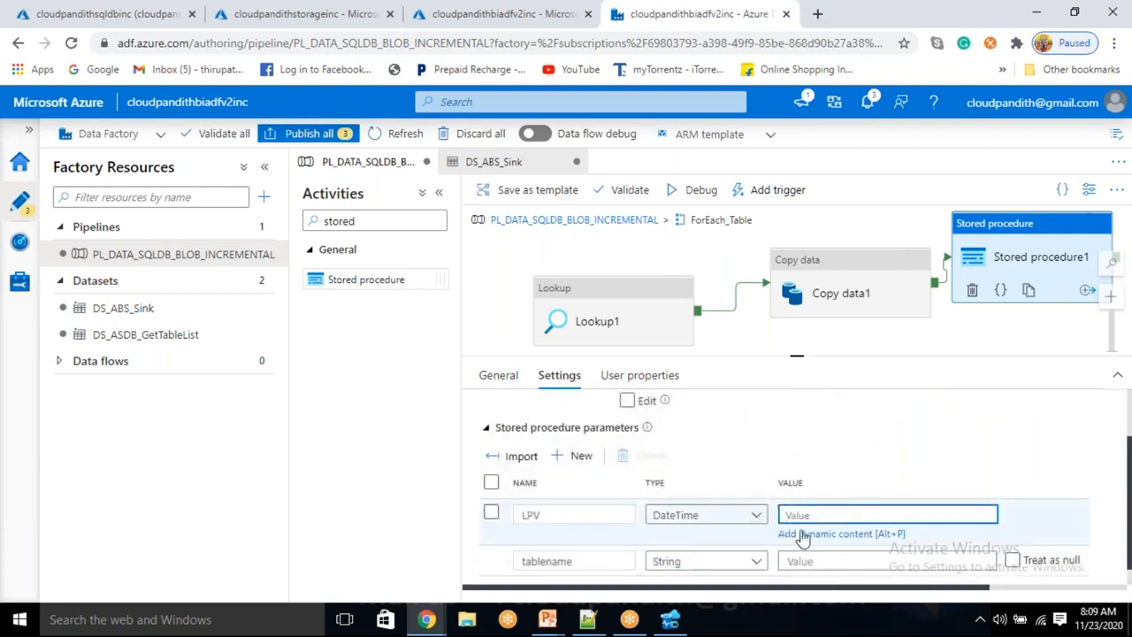
{"action": "left_click", "coordinate": [803, 534]}
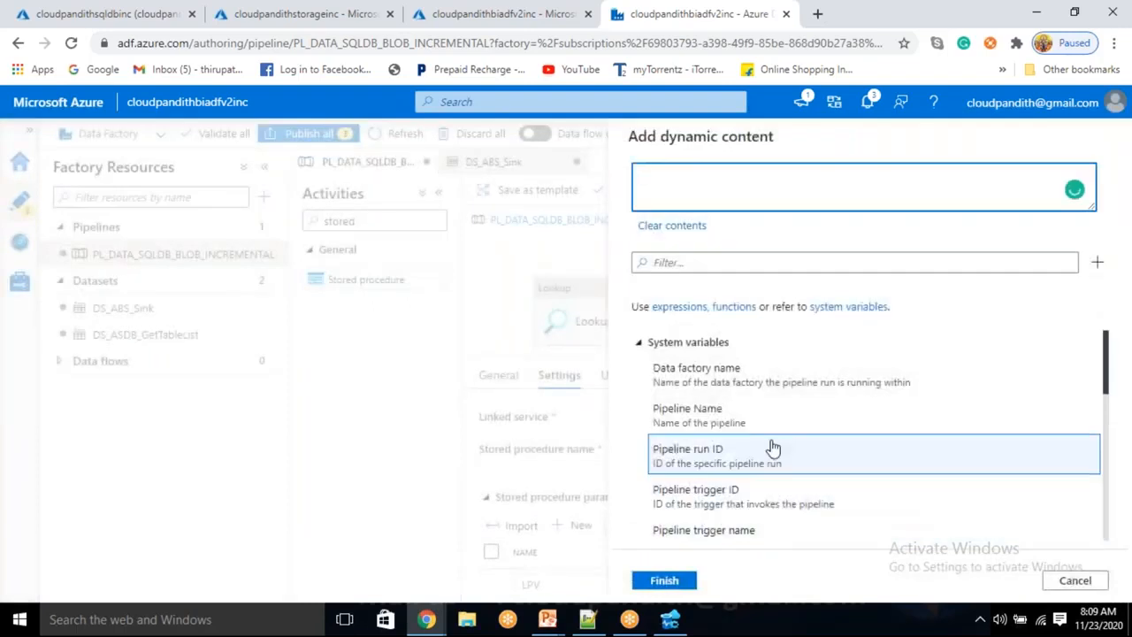
{"action": "scroll", "coordinate": [770, 447], "scroll_direction": "down", "scroll_amount": 5}
{"action": "left_click", "coordinate": [712, 534]}
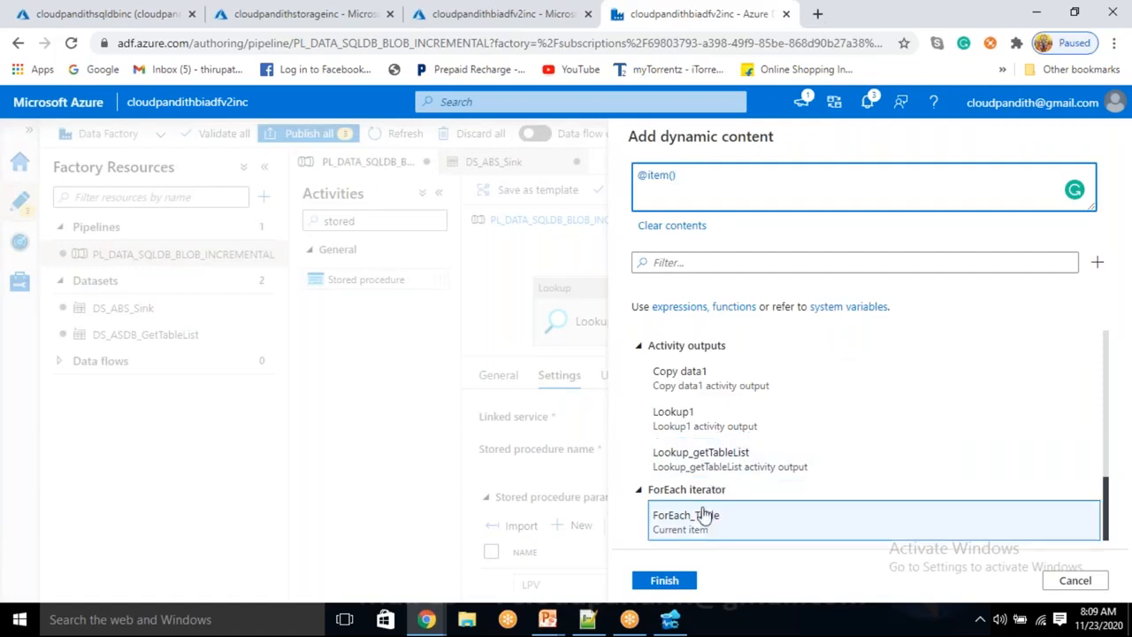
{"action": "left_click_drag", "start_coordinate": [695, 185], "coordinate": [634, 172]}
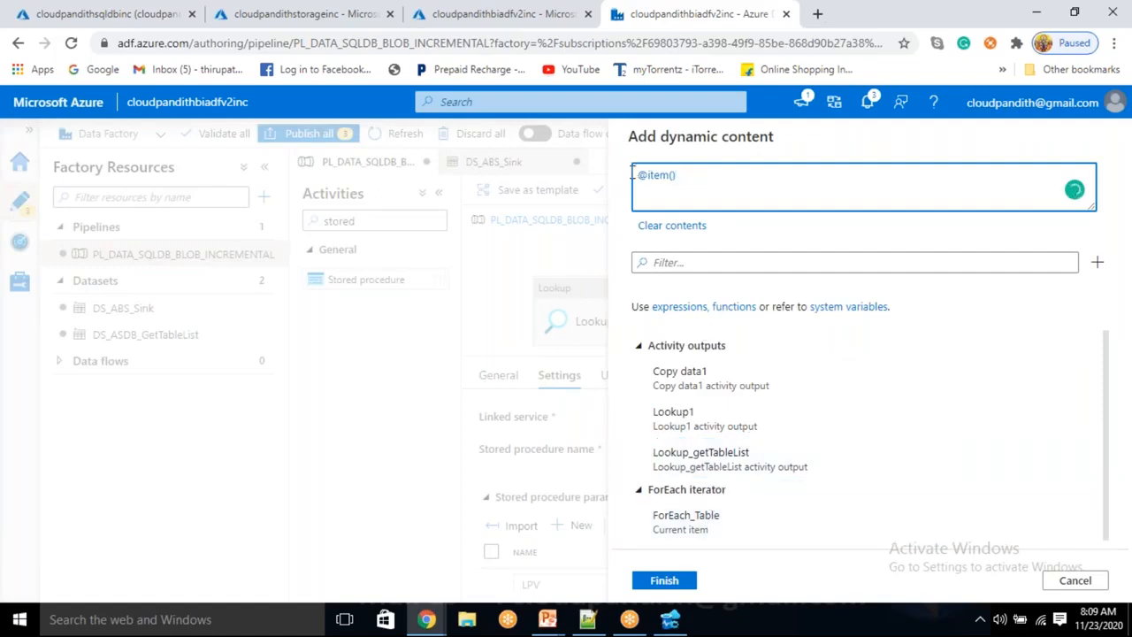
{"action": "key", "text": "BackSpace"}
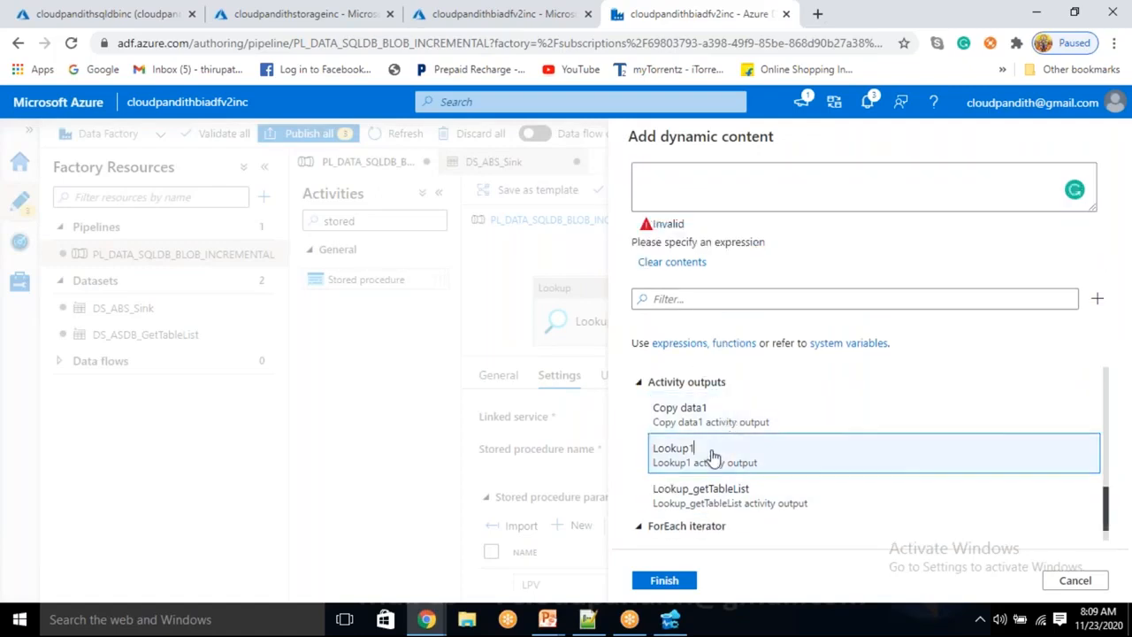
{"action": "left_click", "coordinate": [713, 452]}
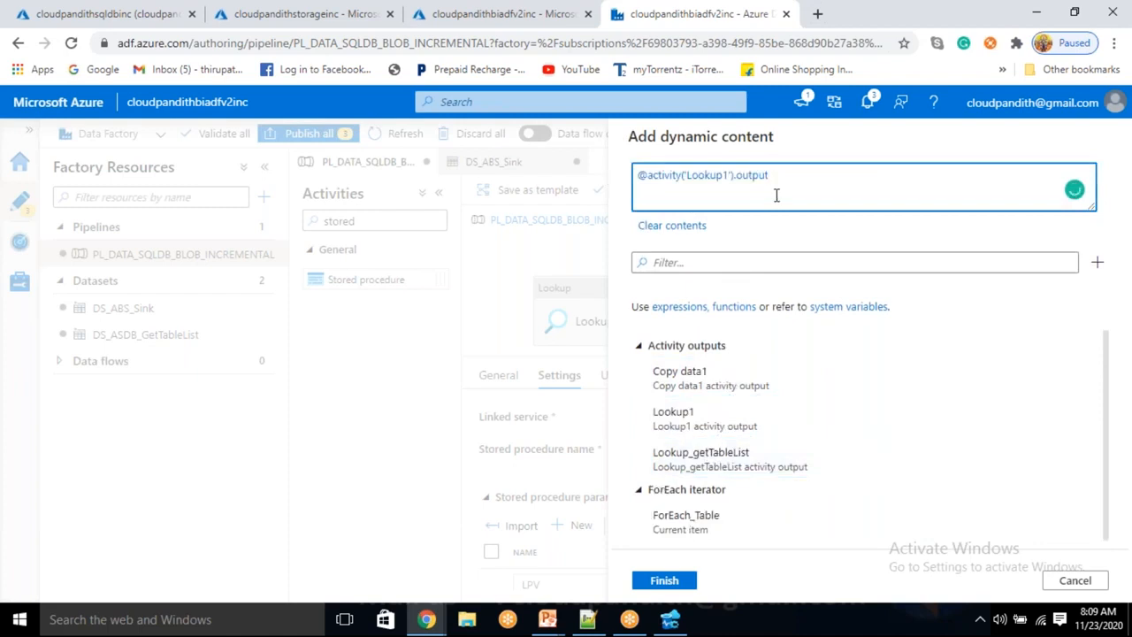
{"action": "type", "text": ".firstrow.maxvalue"}
{"action": "left_click", "coordinate": [680, 581]}
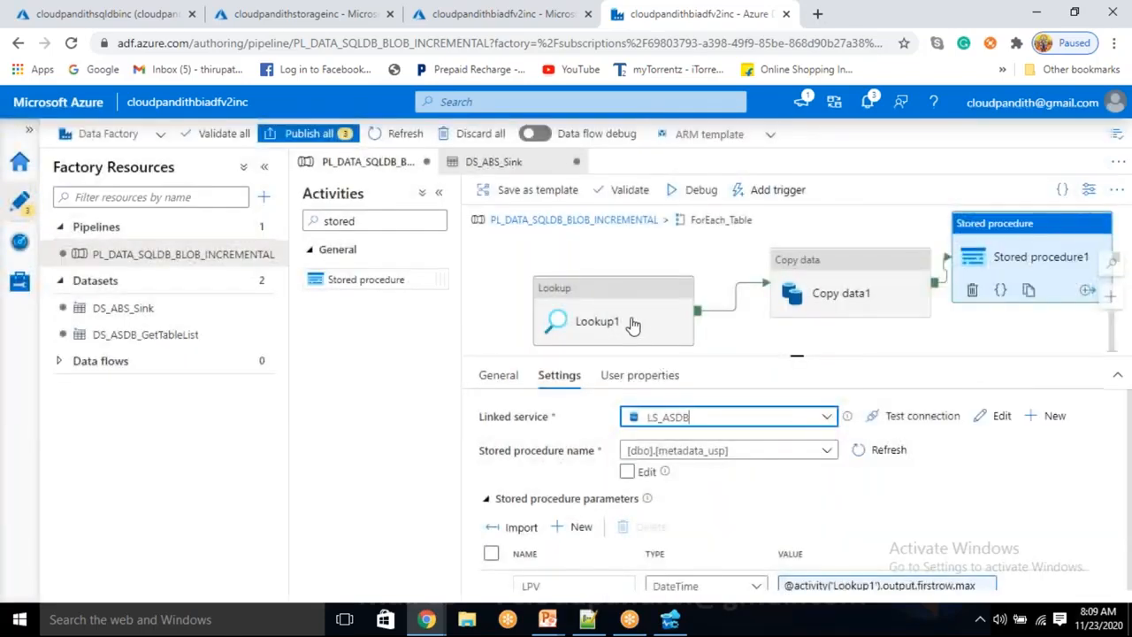
Review Lookup1's settings, examining the query's maxvalue alias and the First row only option
{"action": "left_click", "coordinate": [632, 324]}
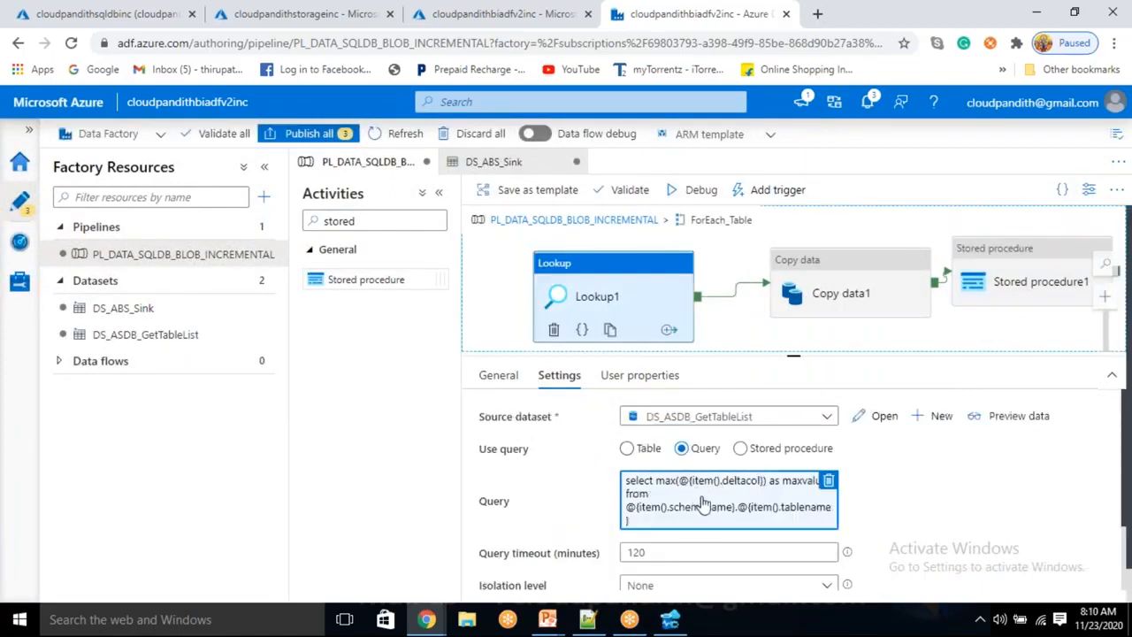
{"action": "scroll", "coordinate": [903, 528], "scroll_direction": "down", "scroll_amount": 1}
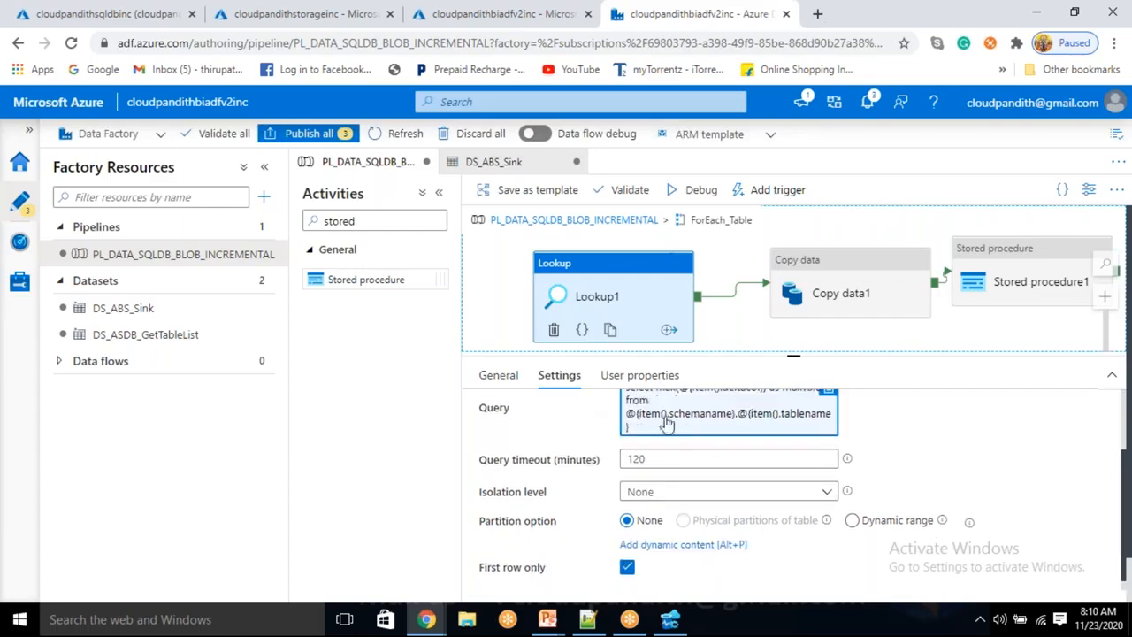
{"action": "scroll", "coordinate": [658, 425], "scroll_direction": "up", "scroll_amount": 1}
{"action": "scroll", "coordinate": [782, 425], "scroll_direction": "down", "scroll_amount": 2}
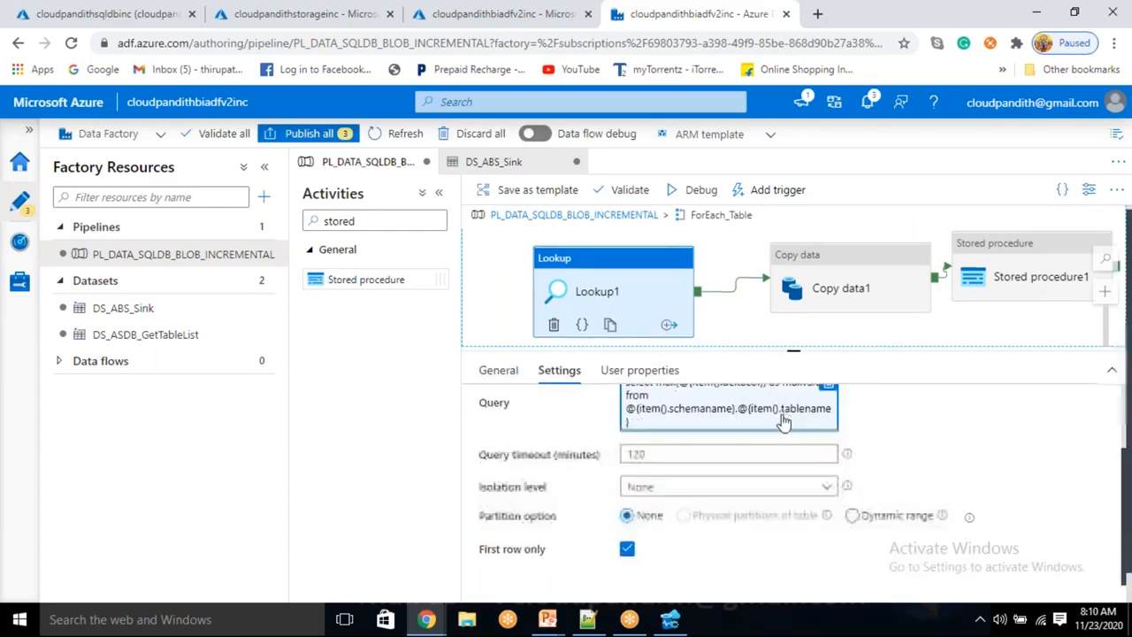
{"action": "scroll", "coordinate": [782, 423], "scroll_direction": "down", "scroll_amount": 1}
{"action": "scroll", "coordinate": [943, 409], "scroll_direction": "up", "scroll_amount": 3}
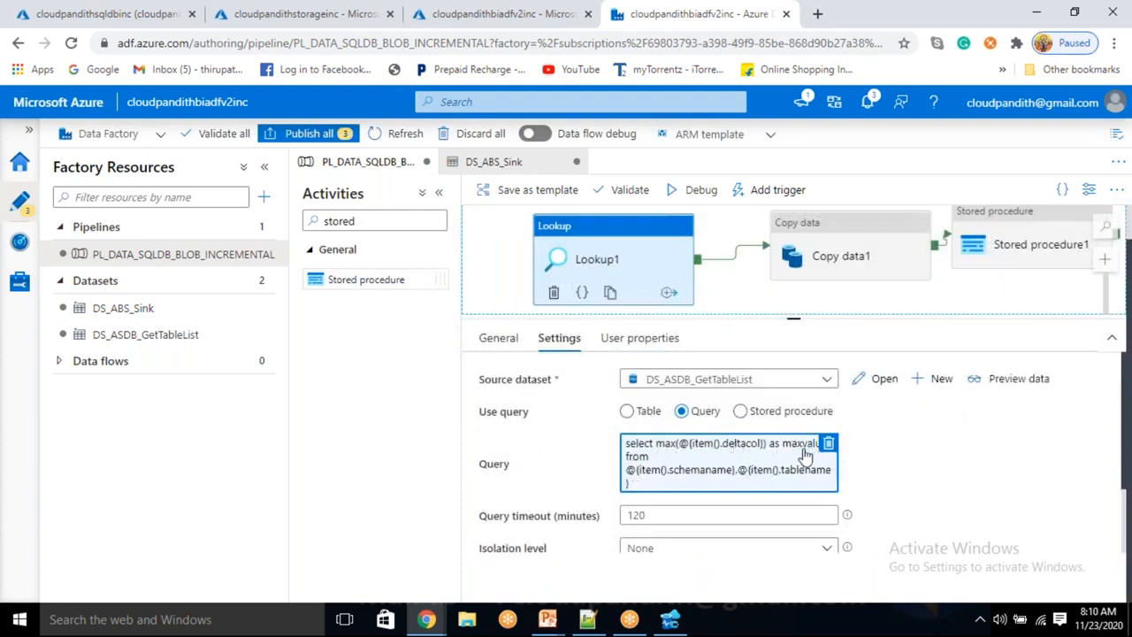
Set Stored procedure1's tablename parameter to the dynamic expression @{item().tablename}
{"action": "left_click", "coordinate": [1032, 252]}
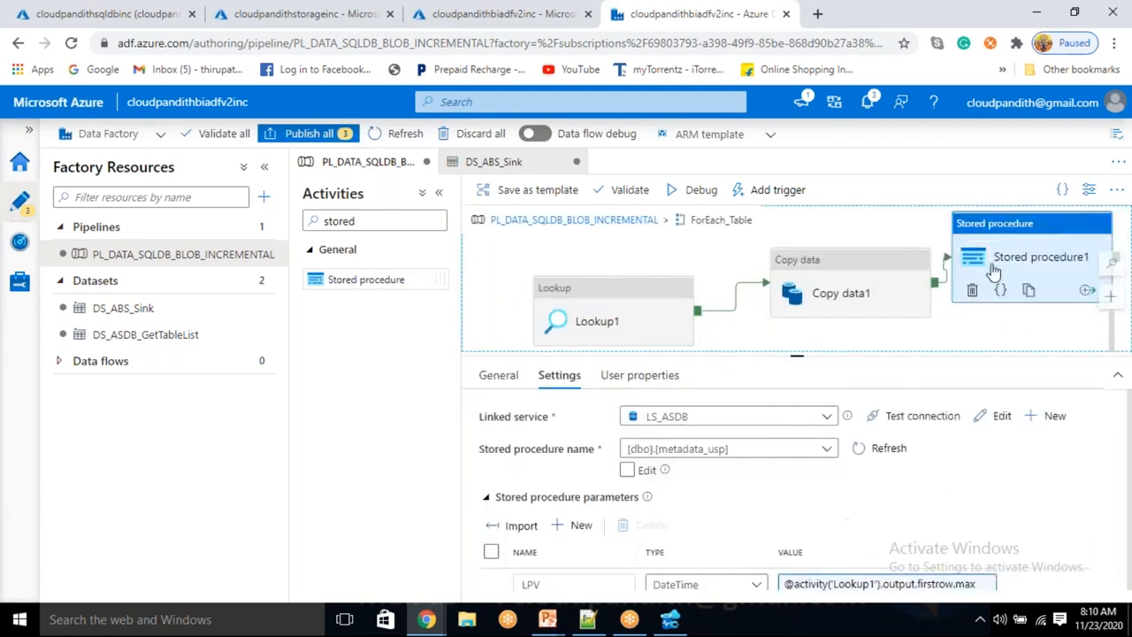
{"action": "scroll", "coordinate": [893, 495], "scroll_direction": "down", "scroll_amount": 2}
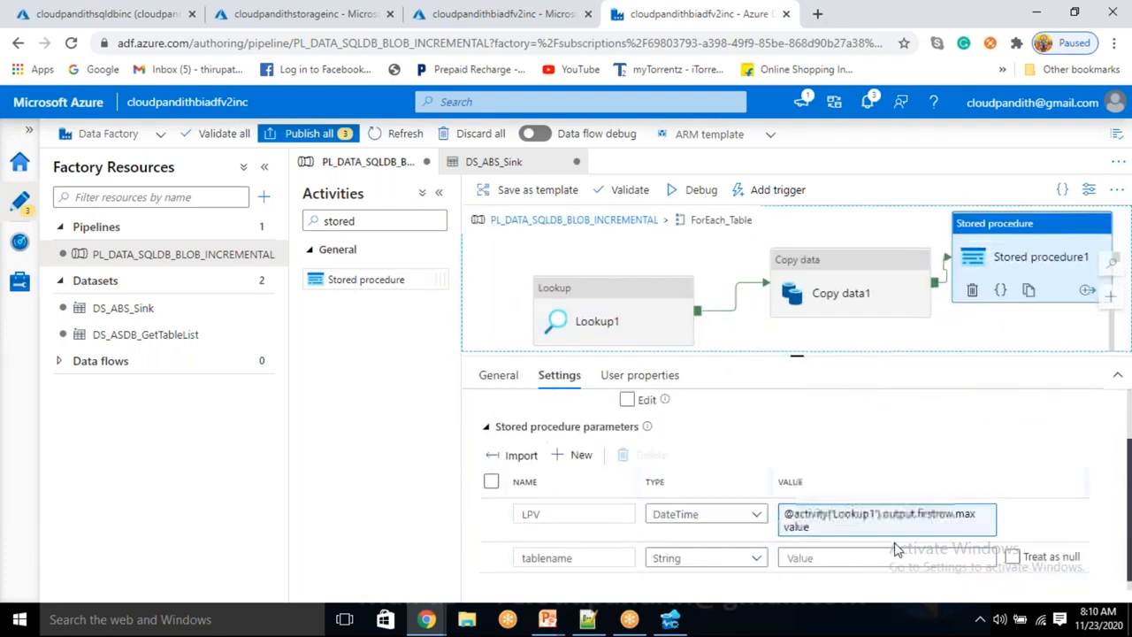
{"action": "left_click", "coordinate": [835, 544]}
{"action": "left_click", "coordinate": [802, 567]}
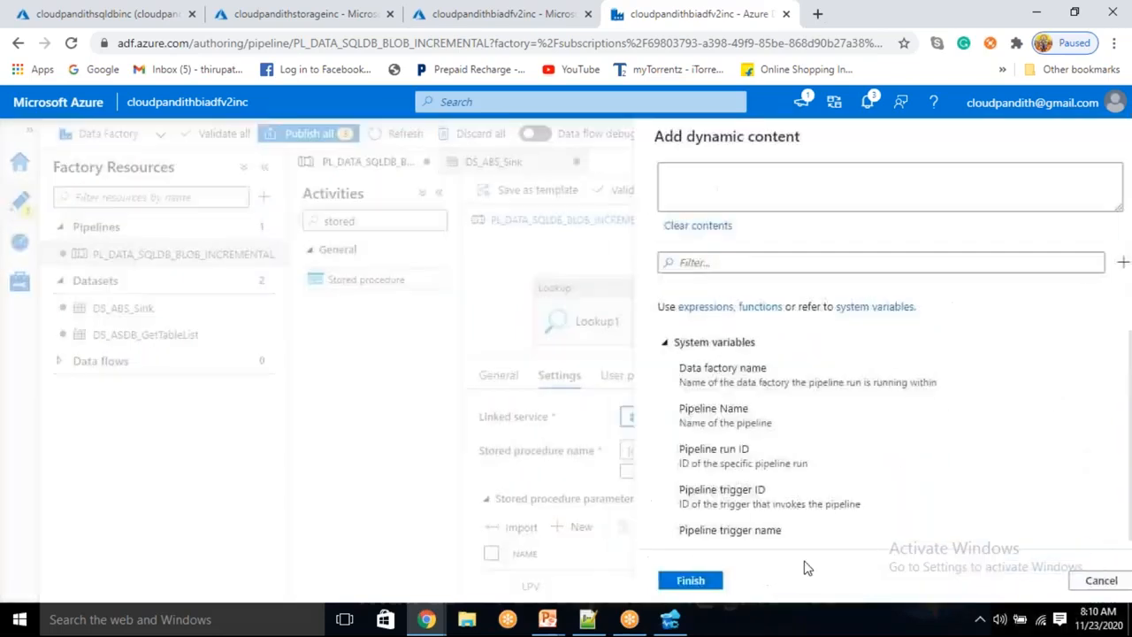
{"action": "scroll", "coordinate": [791, 451], "scroll_direction": "down", "scroll_amount": 5}
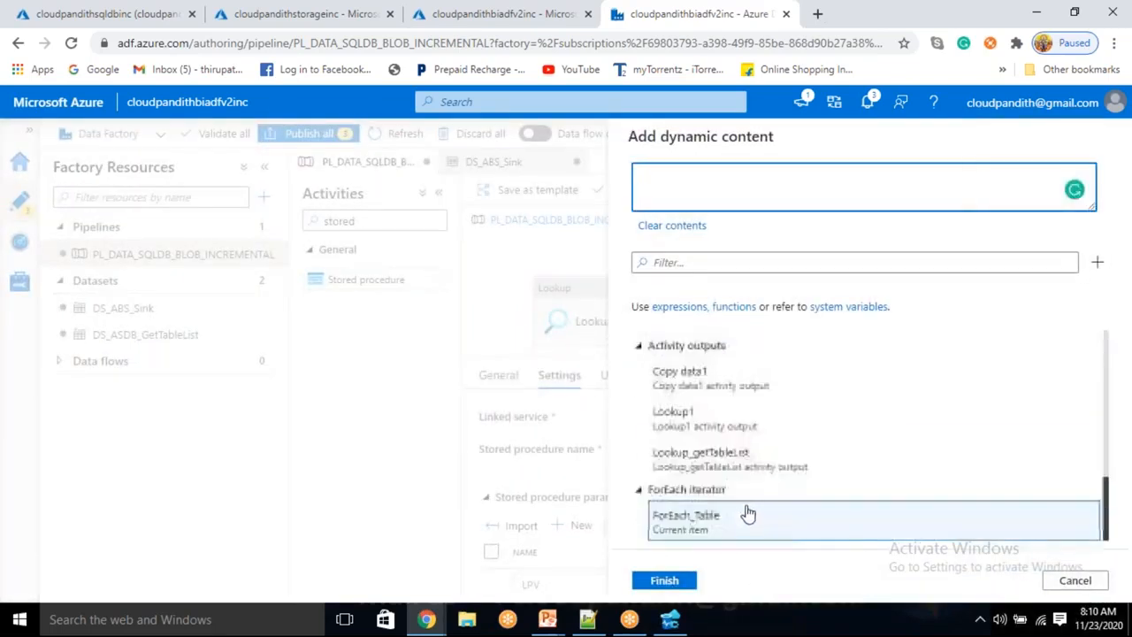
{"action": "left_click", "coordinate": [745, 516]}
{"action": "type", "text": ".tablename"}
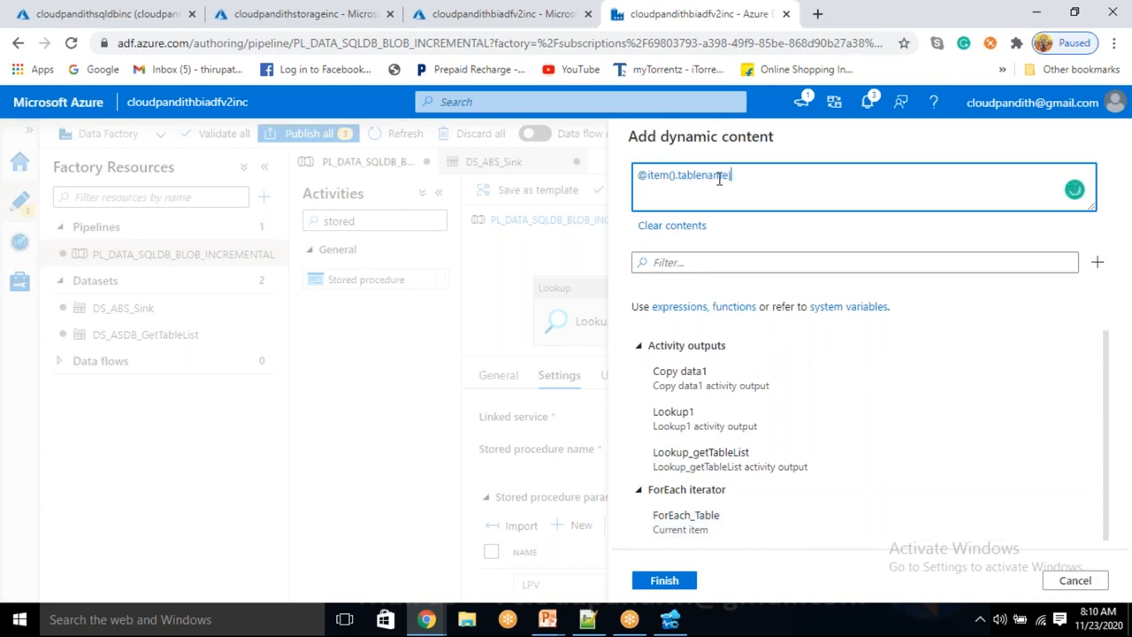
{"action": "type", "text": "{"}
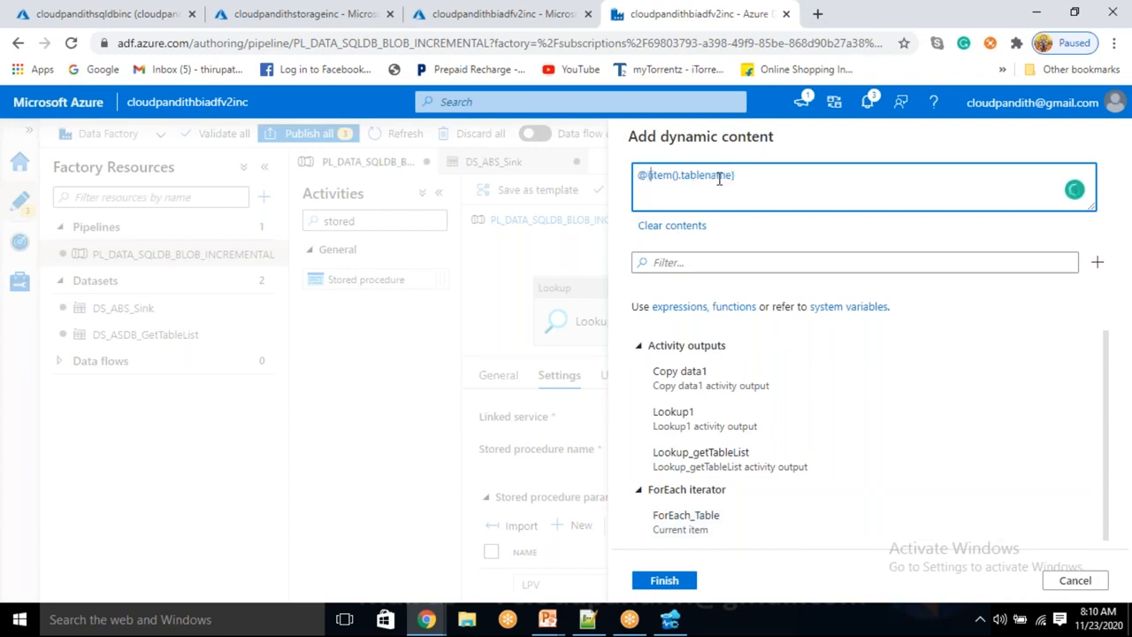
{"action": "left_click", "coordinate": [664, 581]}
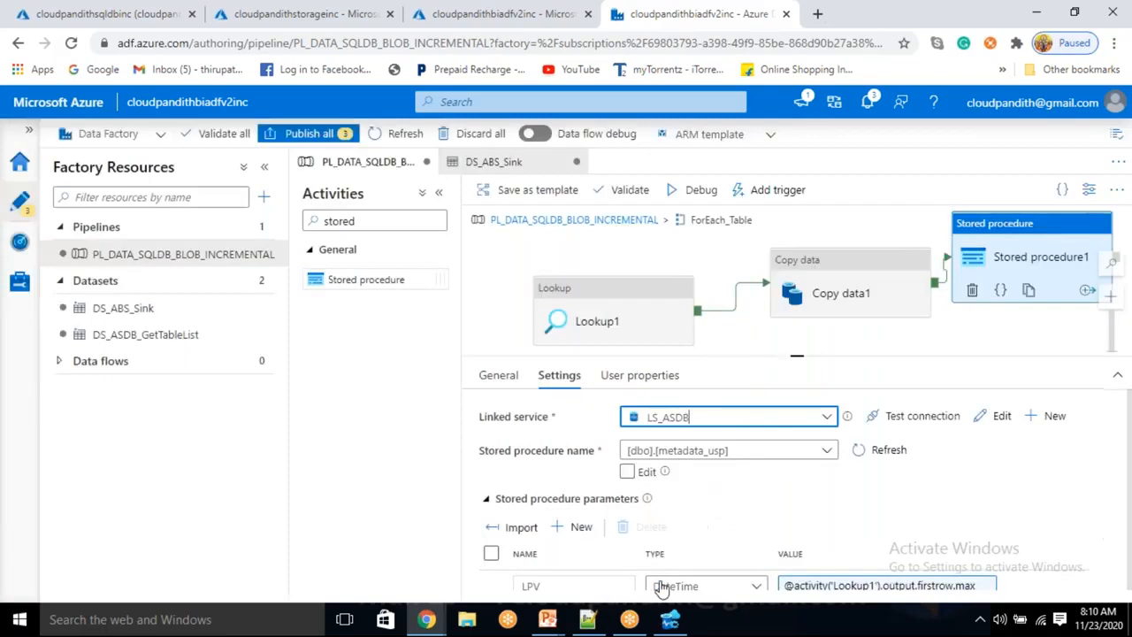
Return to the main pipeline, start a debug run, and refresh its output to check the activity statuses
{"action": "left_click", "coordinate": [546, 227]}
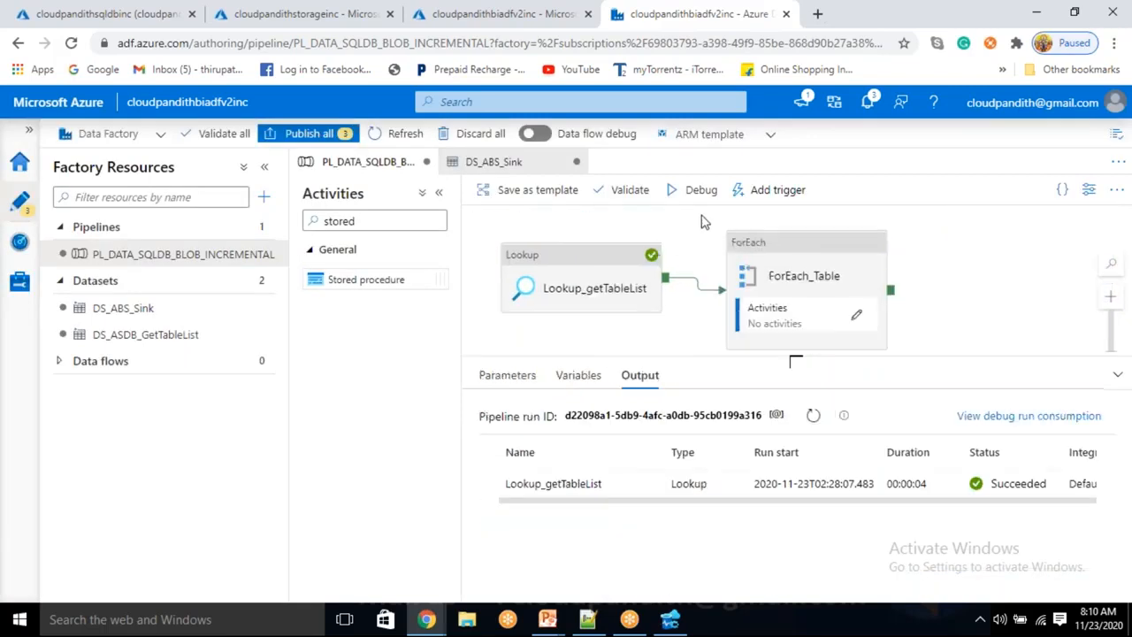
{"action": "left_click", "coordinate": [703, 193]}
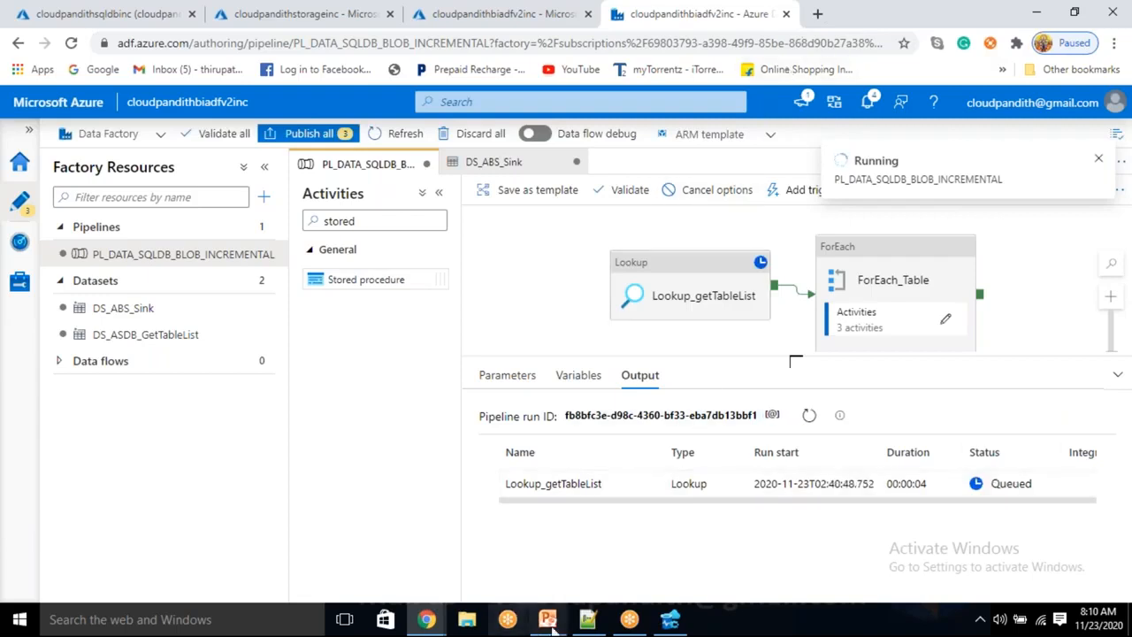
{"action": "mouse_move", "coordinate": [644, 497]}
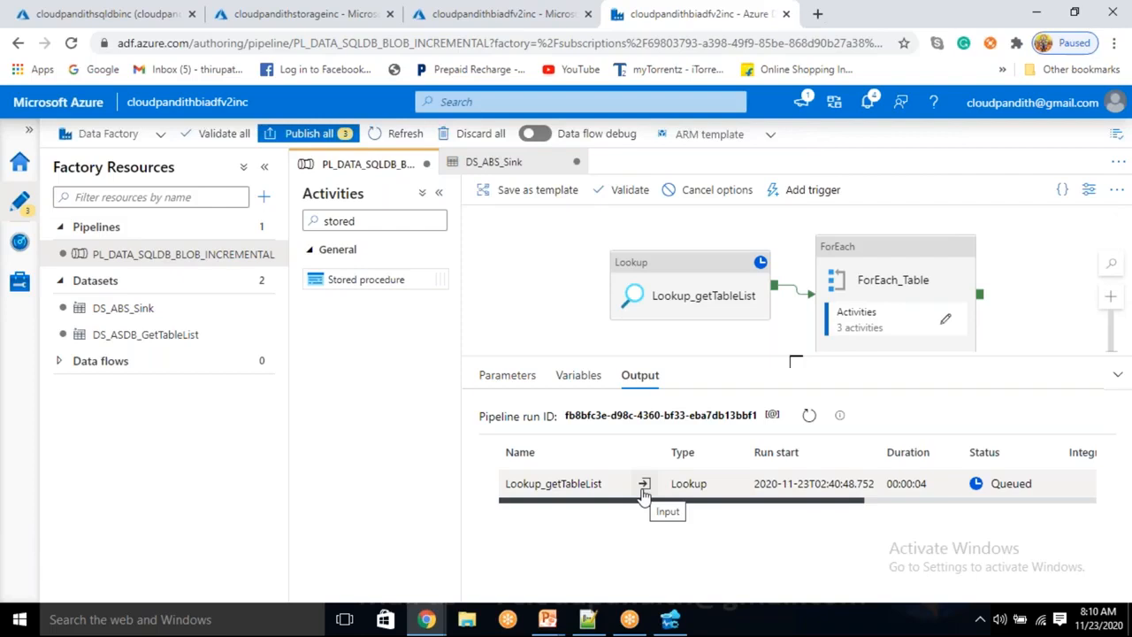
{"action": "left_click", "coordinate": [809, 417]}
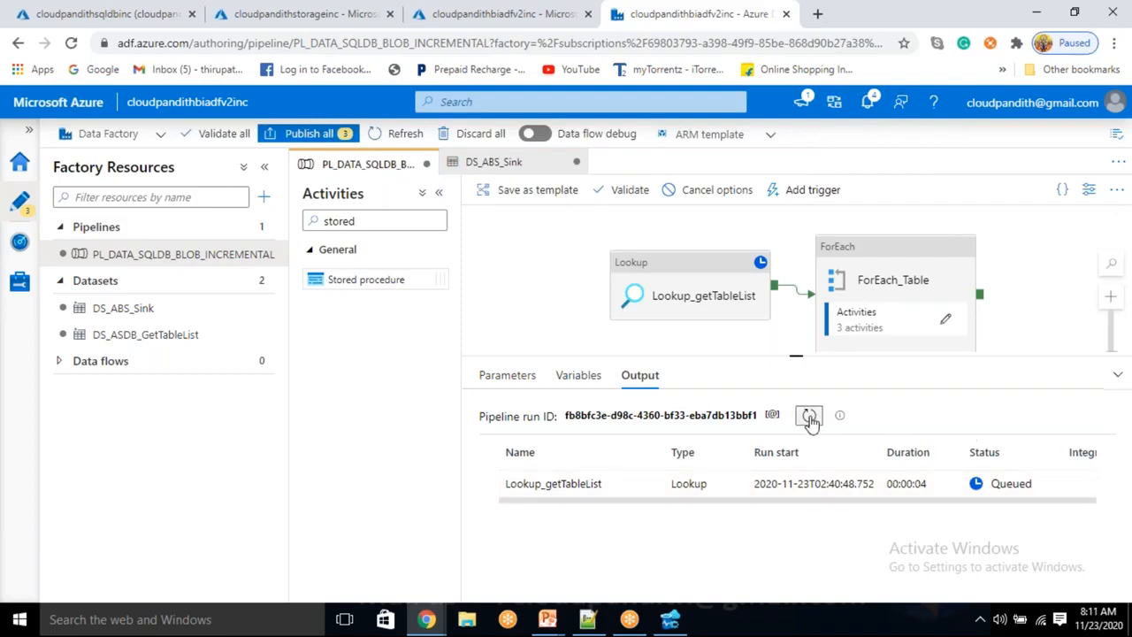
{"action": "left_click", "coordinate": [811, 422]}
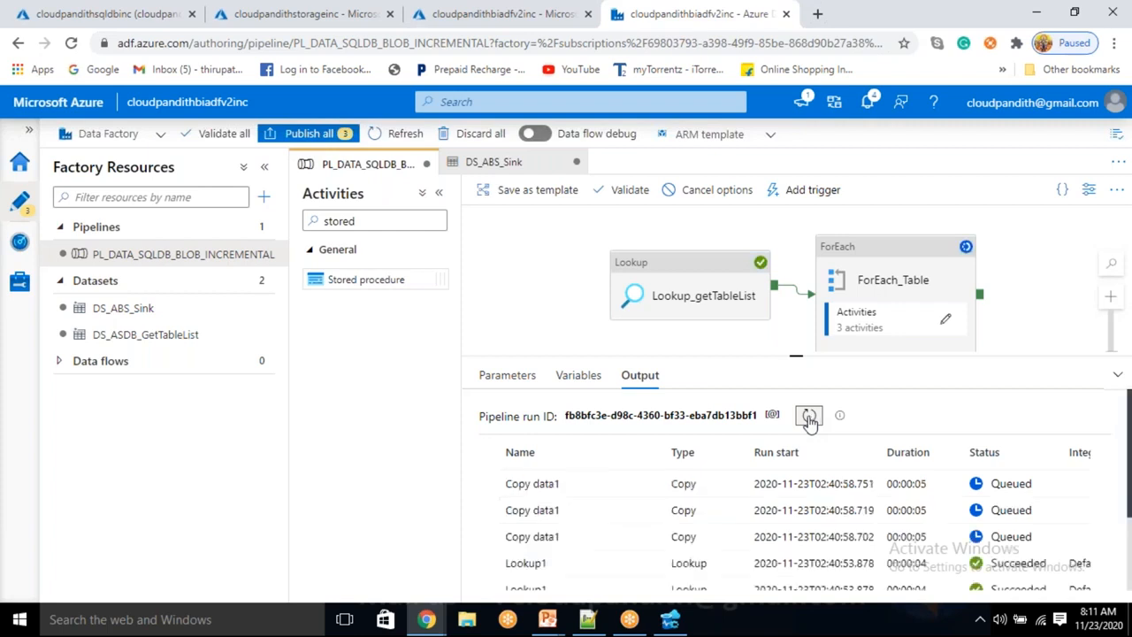
{"action": "scroll", "coordinate": [597, 552], "scroll_direction": "down", "scroll_amount": 2}
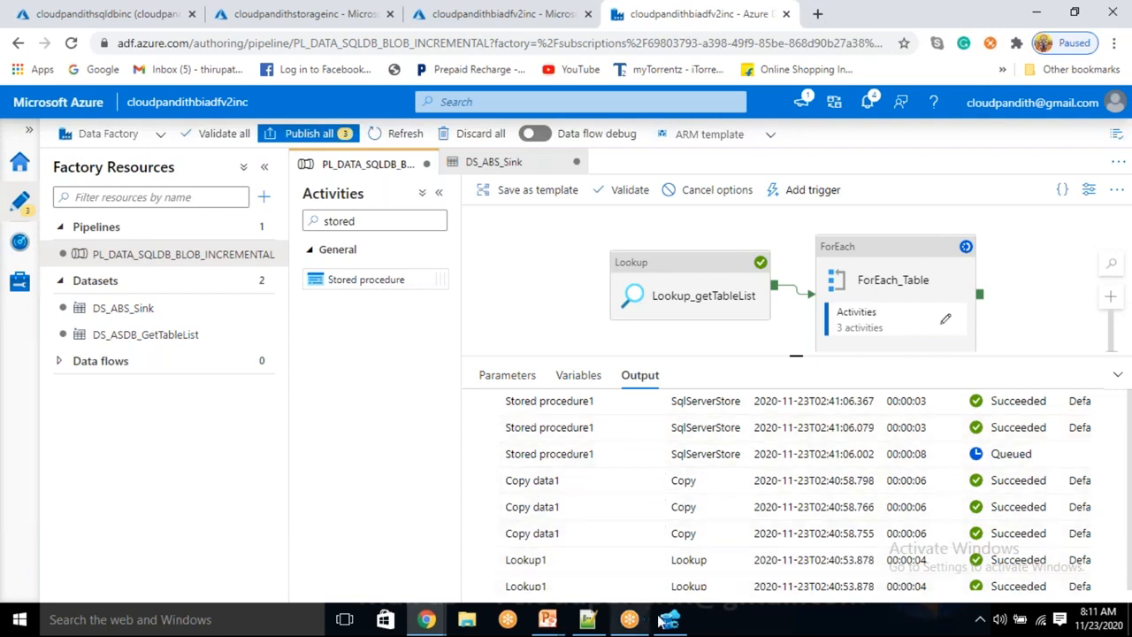
Switch to the PowerPoint slide show and review the Incremental Load slide's lookup, copy and stored procedure flow
{"action": "mouse_move", "coordinate": [537, 626]}
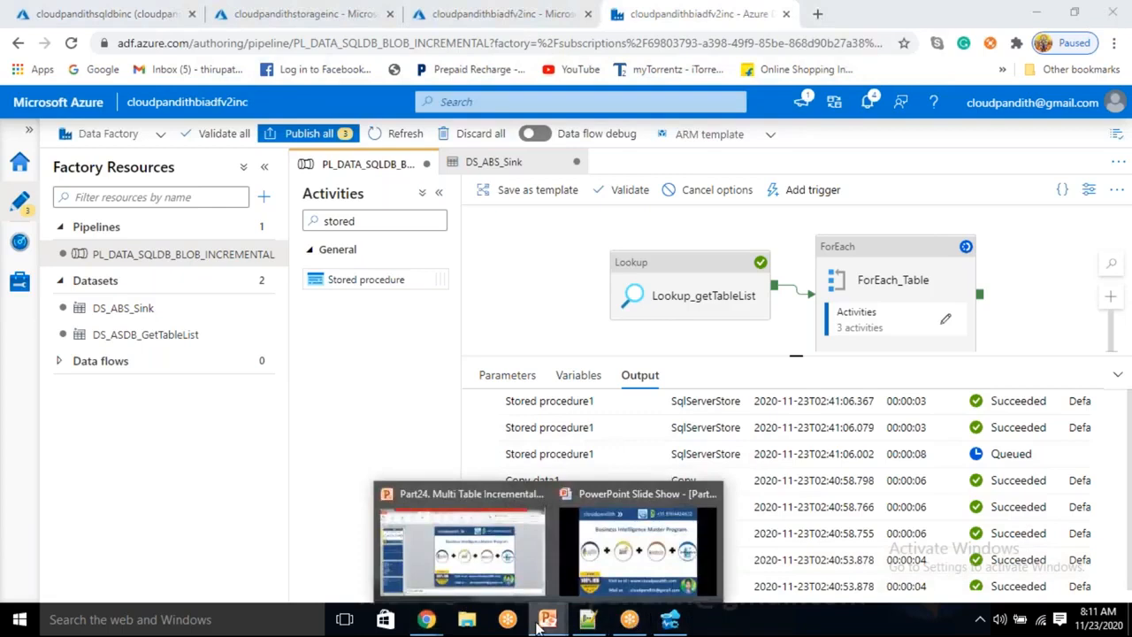
{"action": "left_click", "coordinate": [623, 563]}
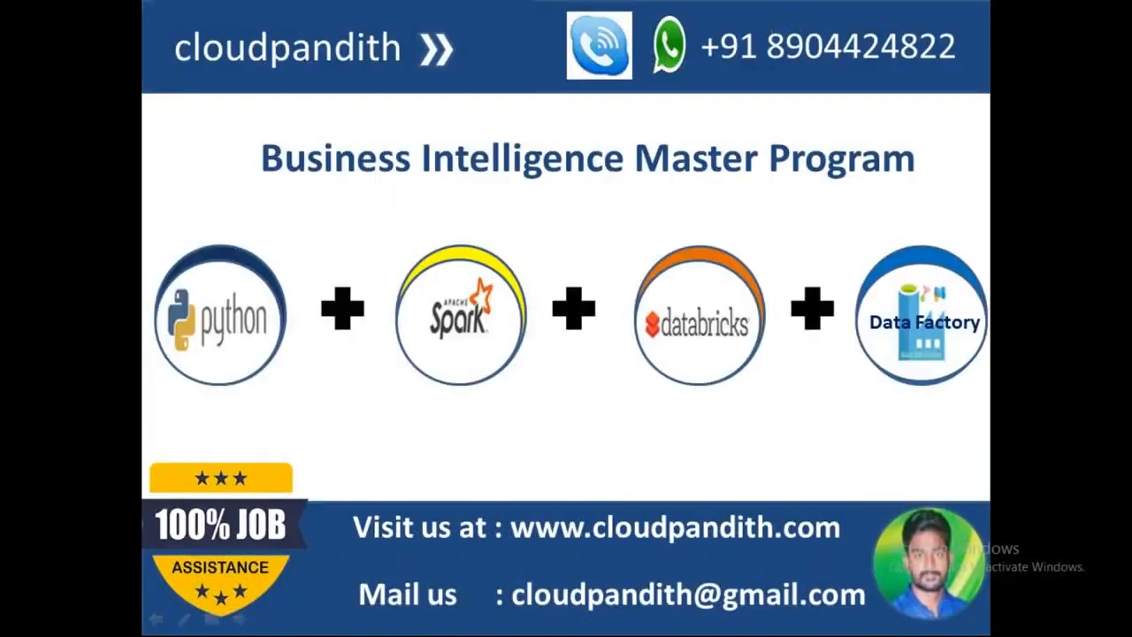
{"action": "key", "text": "super"}
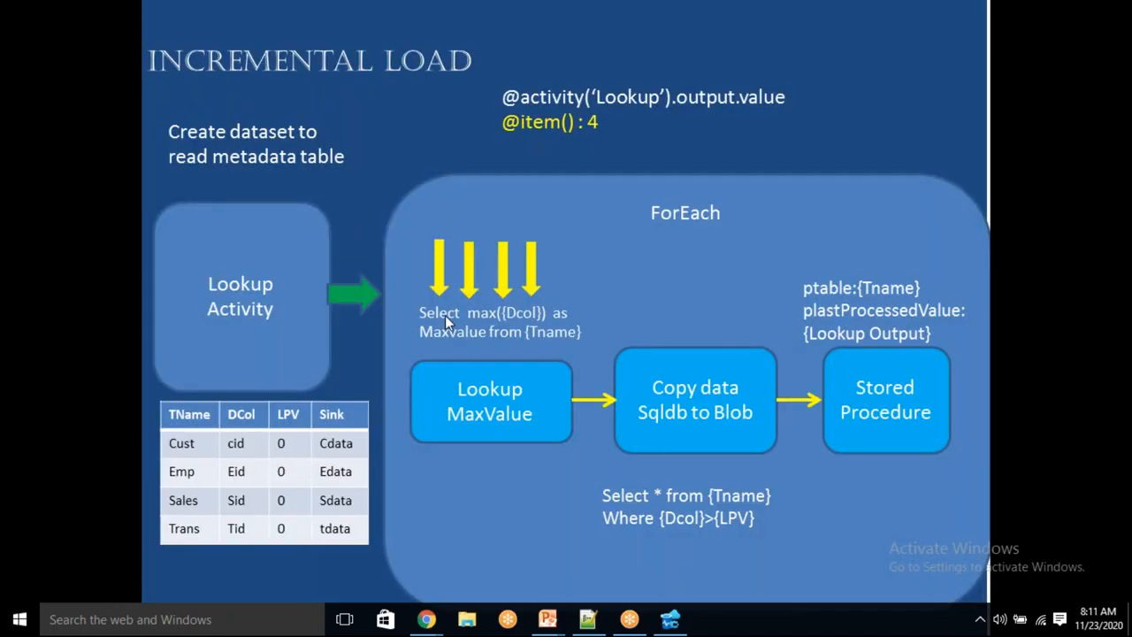
{"action": "left_click", "coordinate": [549, 249]}
{"action": "left_click", "coordinate": [549, 250]}
{"action": "left_click", "coordinate": [548, 250]}
{"action": "left_click", "coordinate": [544, 254]}
{"action": "left_click", "coordinate": [520, 266]}
{"action": "left_click", "coordinate": [524, 276]}
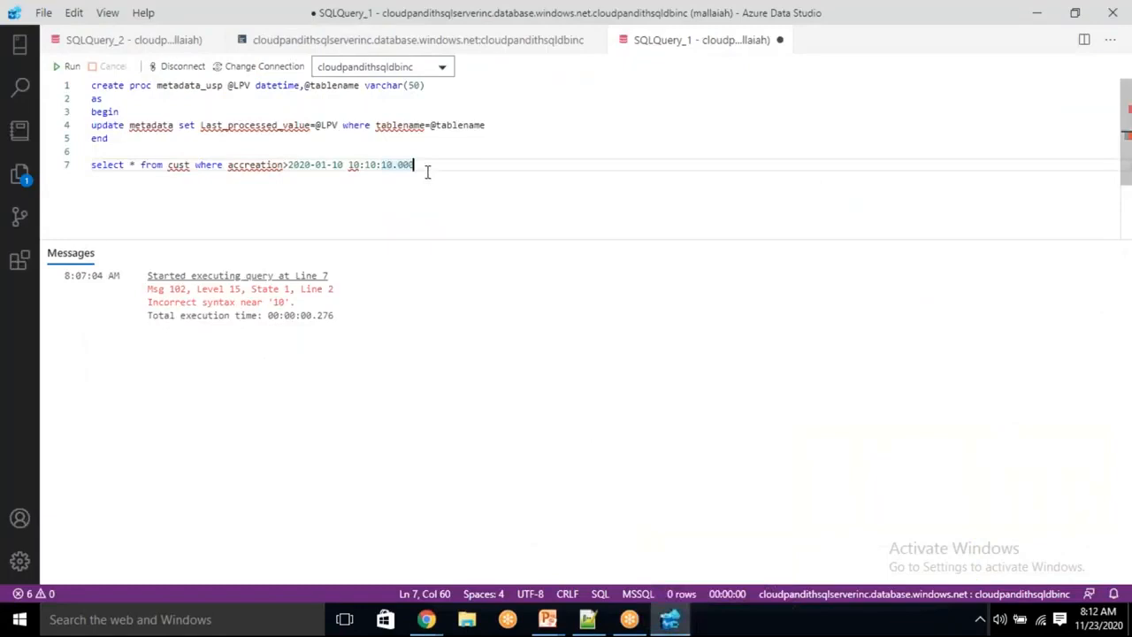
In Azure Data Studio, replace the contents of SQLQuery_1 with "select * from metadata" and run the query
{"action": "left_click_drag", "start_coordinate": [424, 166], "coordinate": [84, 93]}
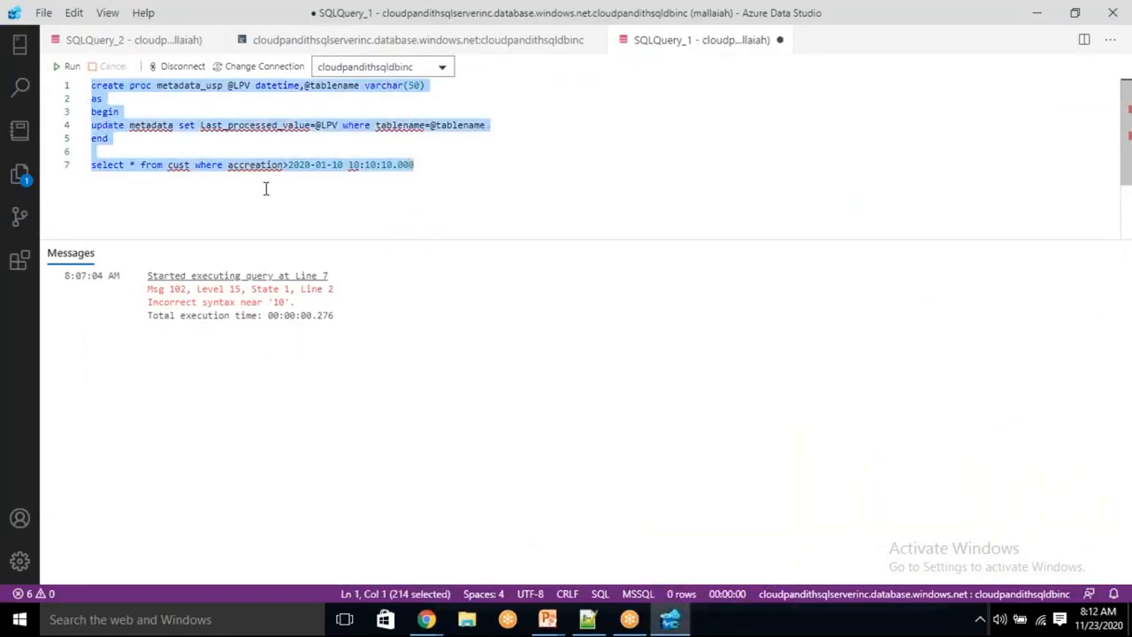
{"action": "key", "text": "Delete"}
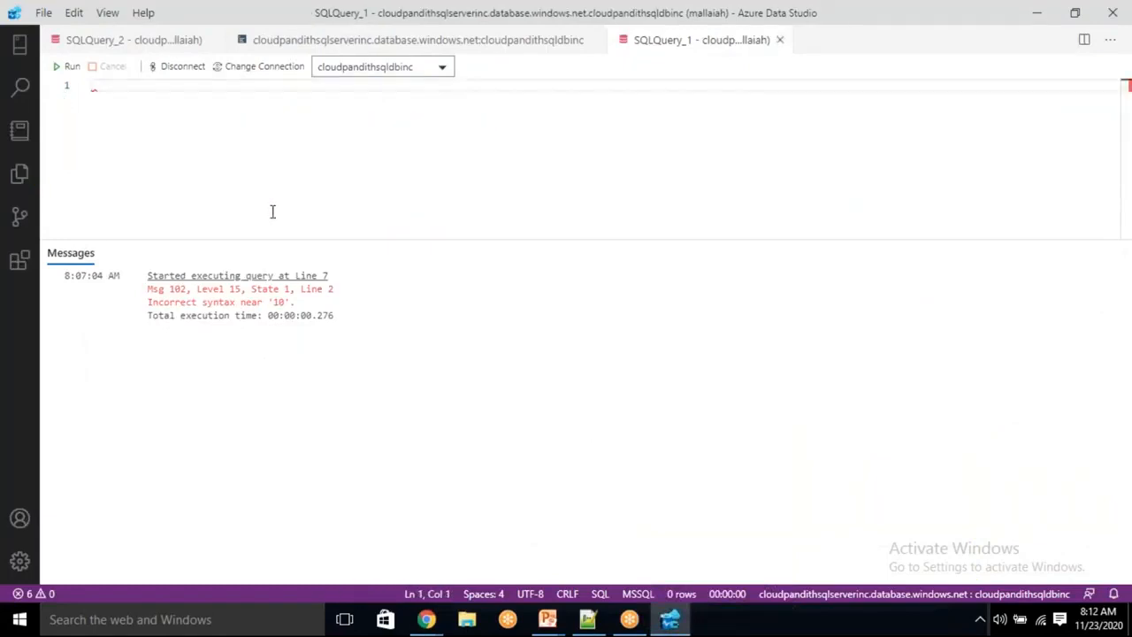
{"action": "type", "text": "selectr "}
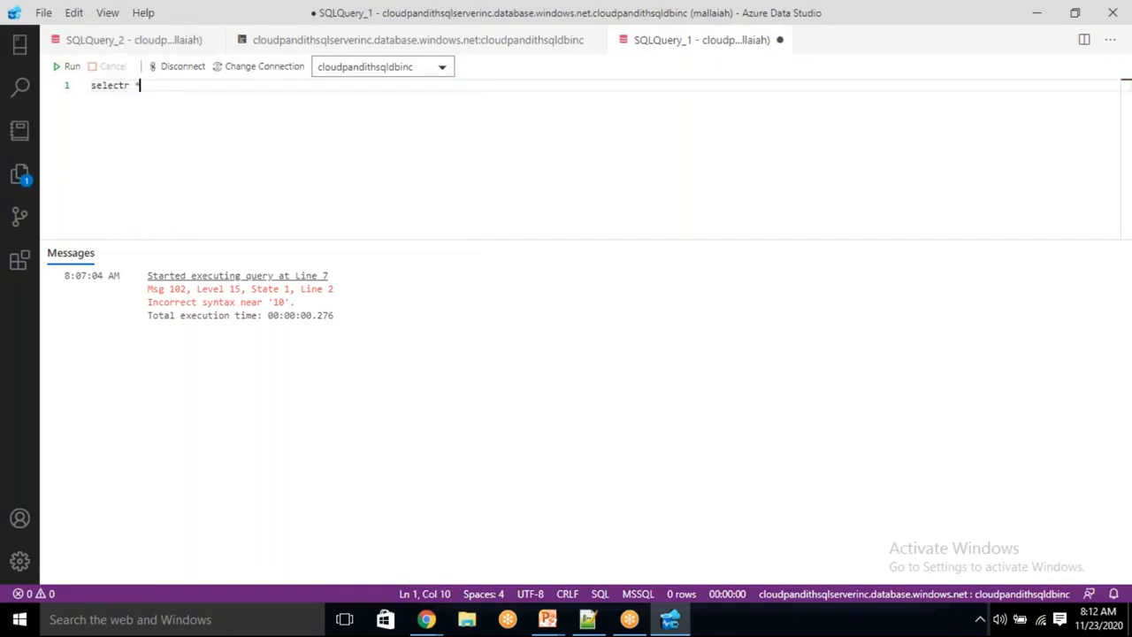
{"action": "type", "text": "* from meyada"}
{"action": "key", "text": "BackSpace"}
{"action": "key", "text": "BackSpace"}
{"action": "key", "text": "BackSpace"}
{"action": "key", "text": "BackSpace"}
{"action": "type", "text": "tadata"}
{"action": "left_click", "coordinate": [67, 66]}
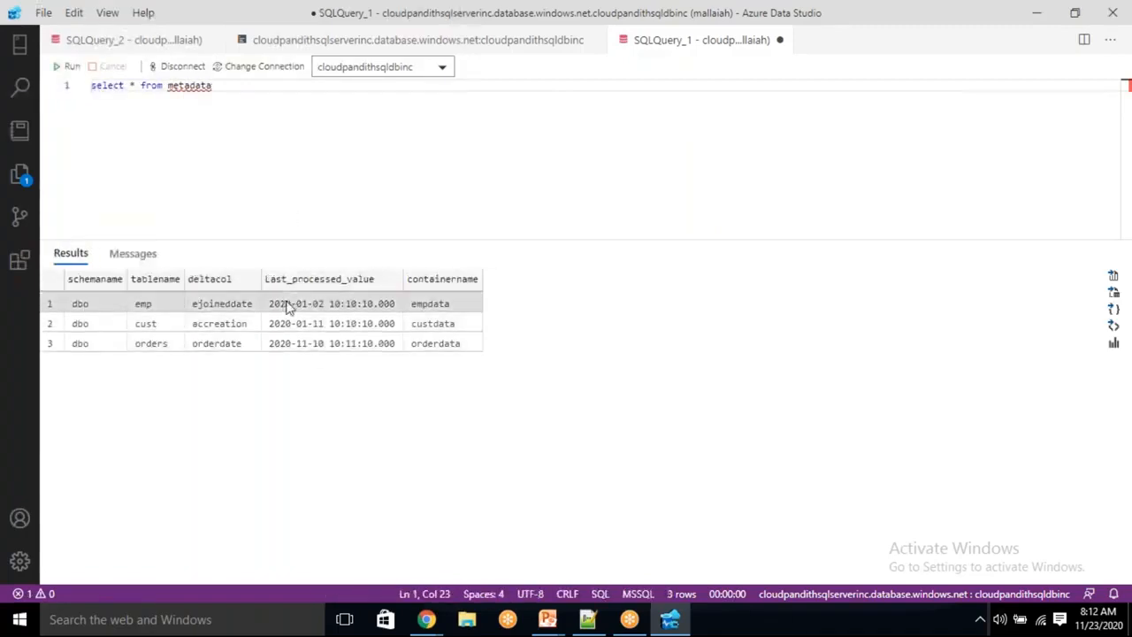
Copy the tablename, deltacol and Last_processed_value cells for the emp, cust and orders rows from the query results
{"action": "left_click_drag", "start_coordinate": [276, 307], "coordinate": [371, 351]}
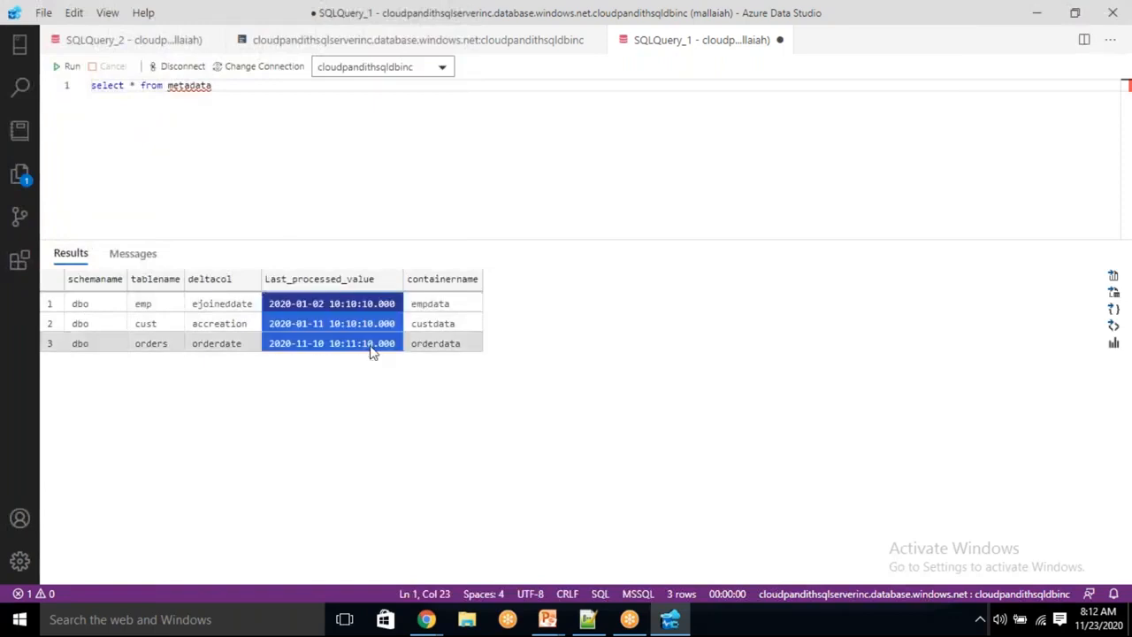
{"action": "left_click_drag", "start_coordinate": [146, 306], "coordinate": [326, 358]}
{"action": "key", "text": "ctrl+c"}
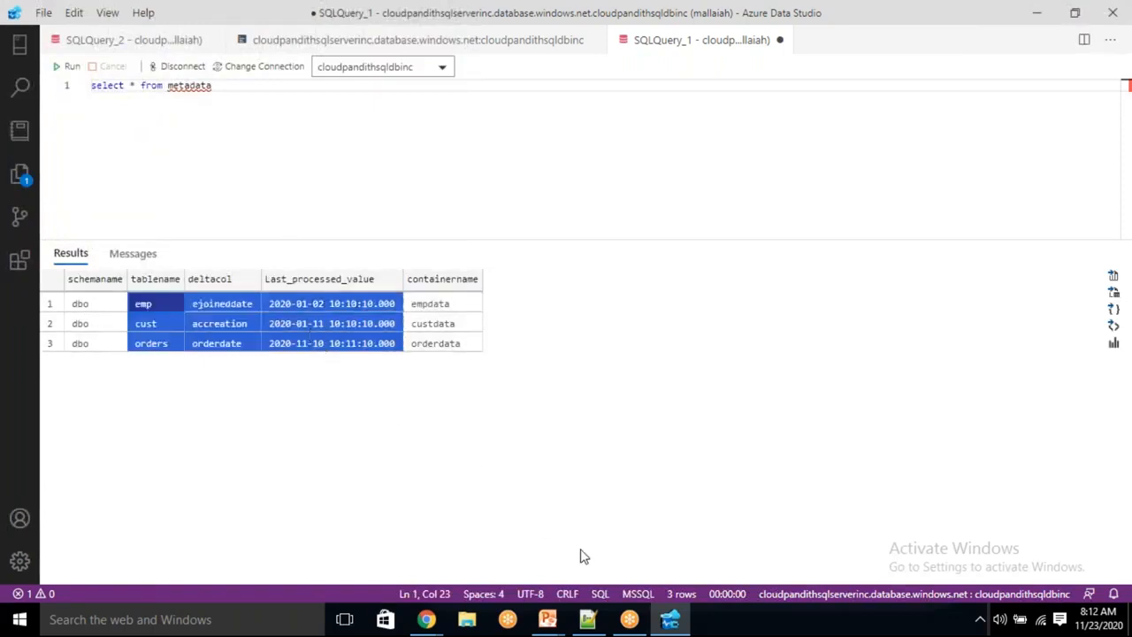
Switch to Notepad++ and paste the copied metadata rows beneath the metadata insert statement in new 8, with blank lines around them
{"action": "left_click", "coordinate": [588, 620]}
{"action": "scroll", "coordinate": [259, 343], "scroll_direction": "up", "scroll_amount": 2}
{"action": "scroll", "coordinate": [265, 336], "scroll_direction": "down", "scroll_amount": 1}
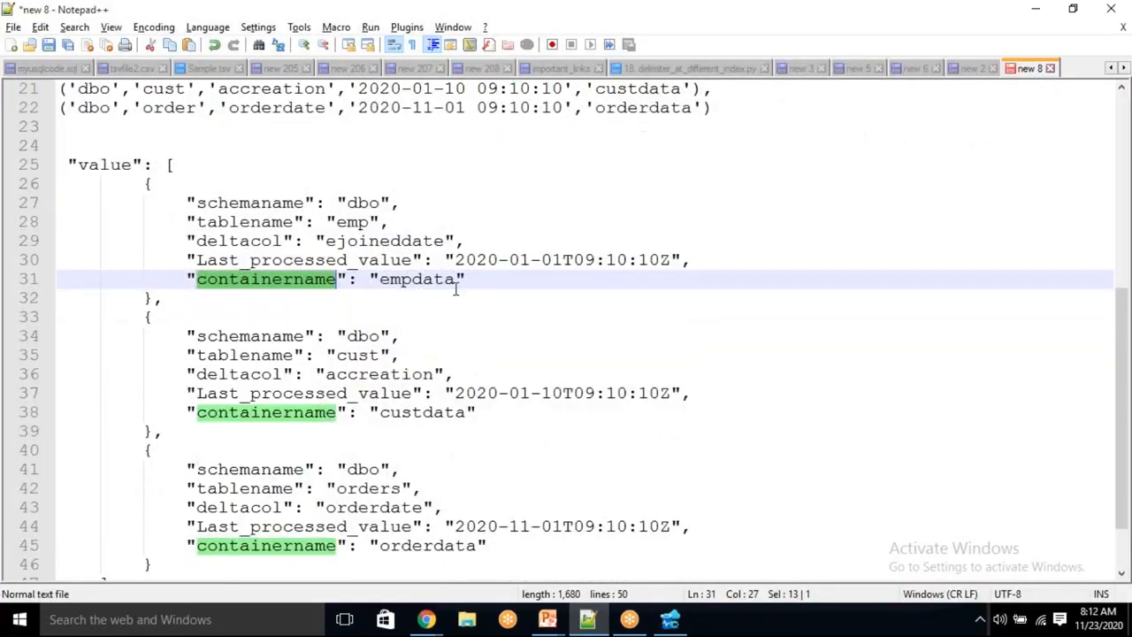
{"action": "scroll", "coordinate": [380, 345], "scroll_direction": "up", "scroll_amount": 5}
{"action": "left_click", "coordinate": [143, 420]}
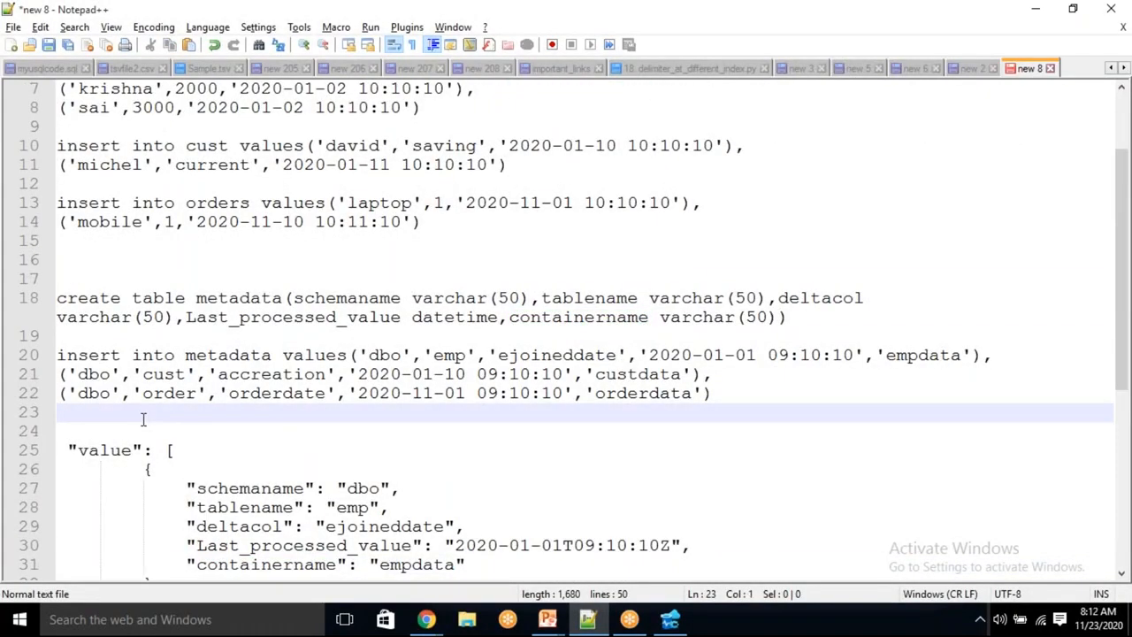
{"action": "key", "text": "Return"}
{"action": "key", "text": "Return"}
{"action": "key", "text": "Return"}
{"action": "key", "text": "Return"}
{"action": "key", "text": "Up"}
{"action": "key", "text": "Up"}
{"action": "key", "text": "ctrl+v"}
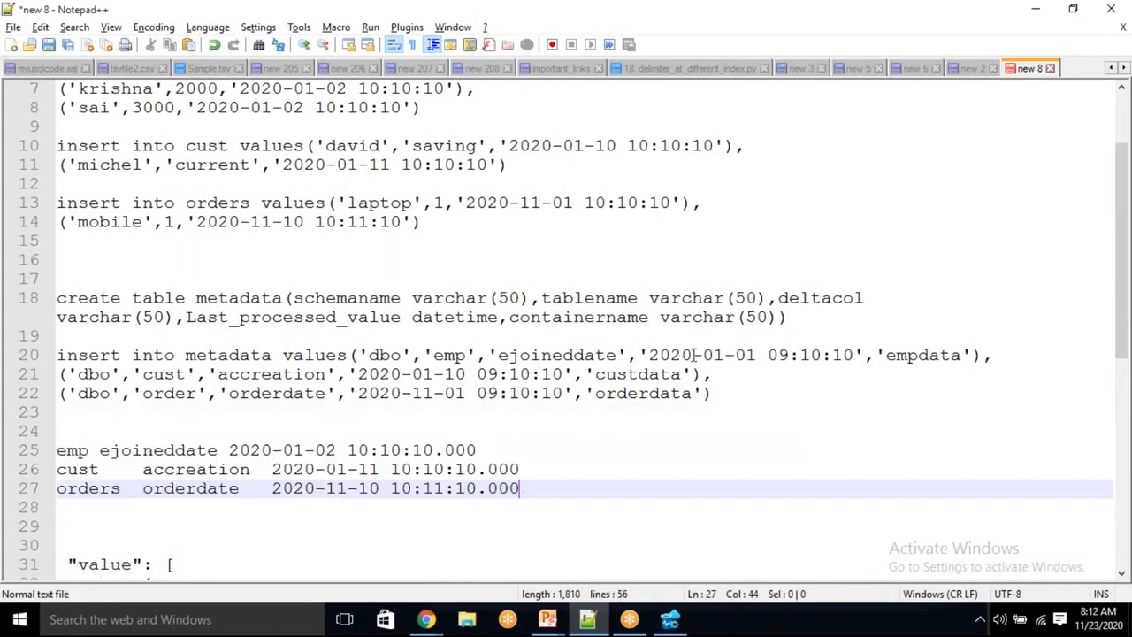
Compare the pasted last processed values of emp, cust and orders with the rows of the metadata insert statement
{"action": "left_click_drag", "start_coordinate": [272, 450], "coordinate": [442, 450]}
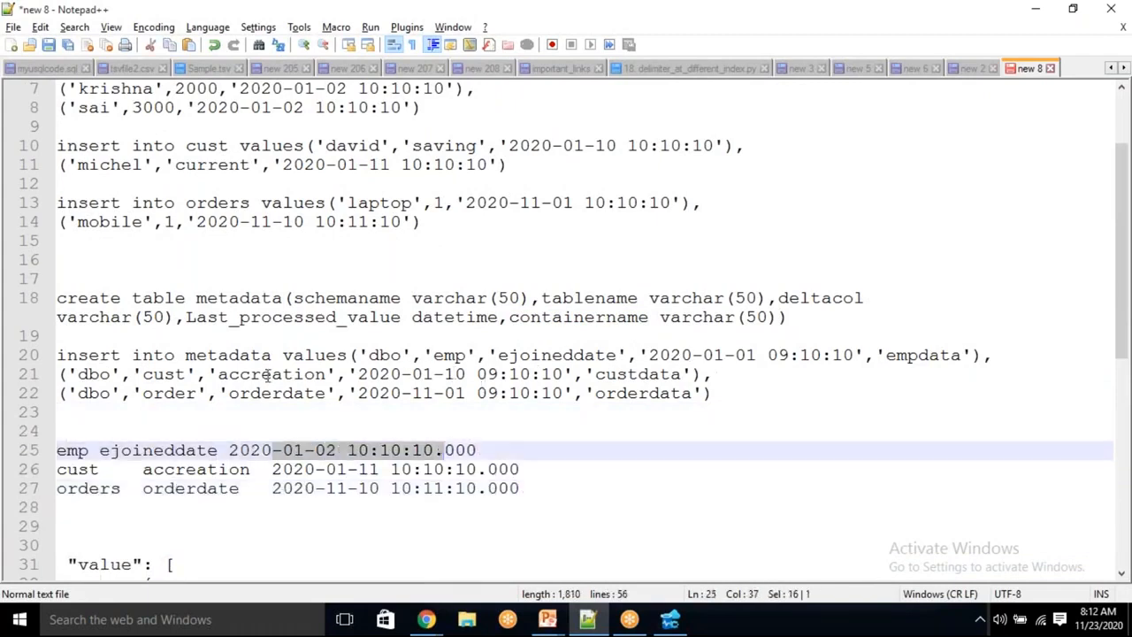
{"action": "double_click", "coordinate": [267, 375]}
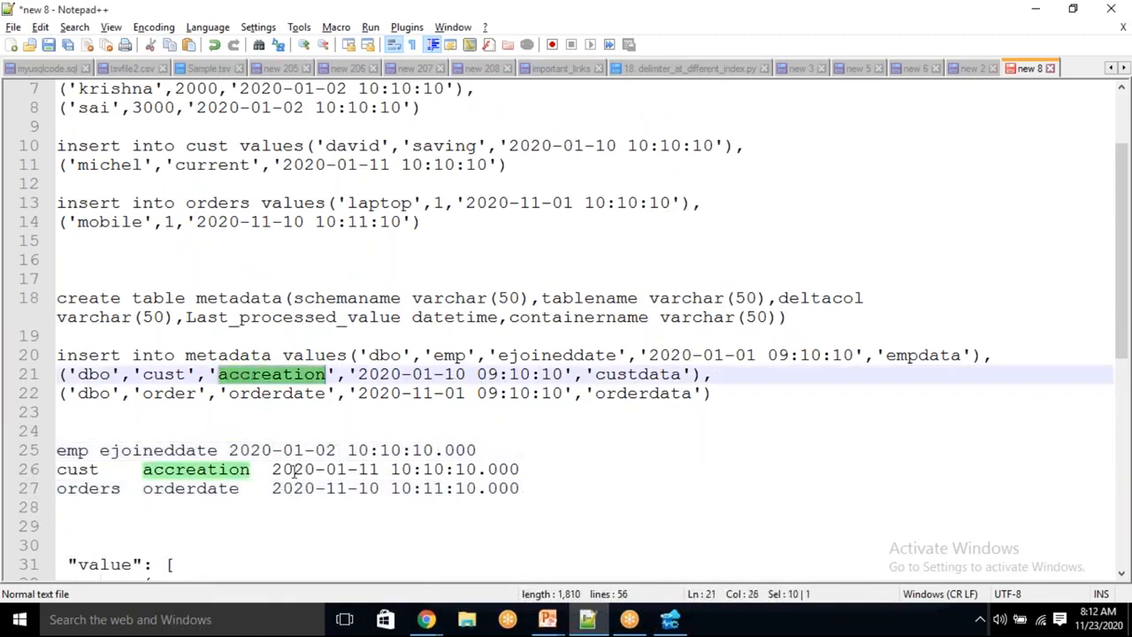
{"action": "left_click_drag", "start_coordinate": [294, 469], "coordinate": [390, 469]}
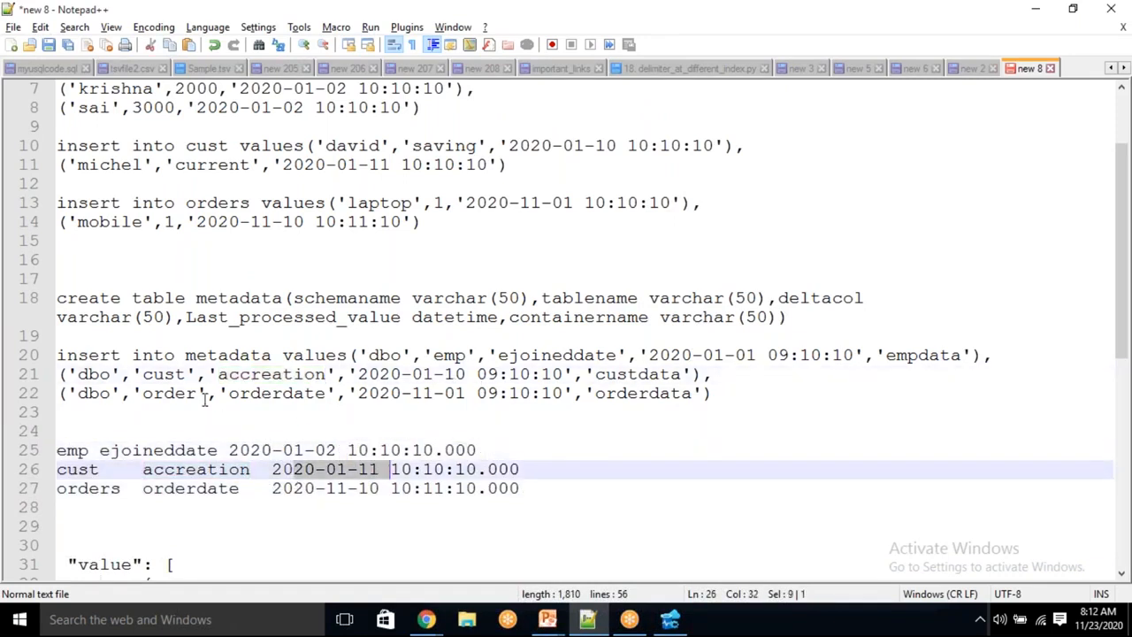
{"action": "double_click", "coordinate": [277, 393]}
{"action": "left_click_drag", "start_coordinate": [304, 489], "coordinate": [380, 490]}
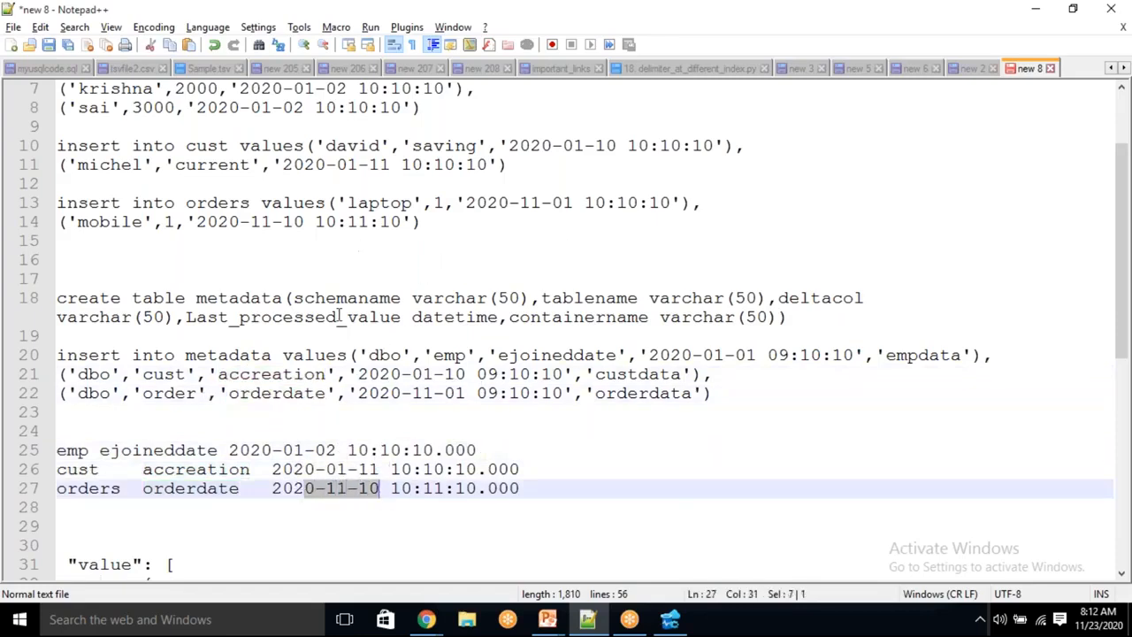
Compare emp's initial ejoineddate value in the metadata insert with the dates in the emp insert statement
{"action": "double_click", "coordinate": [450, 355]}
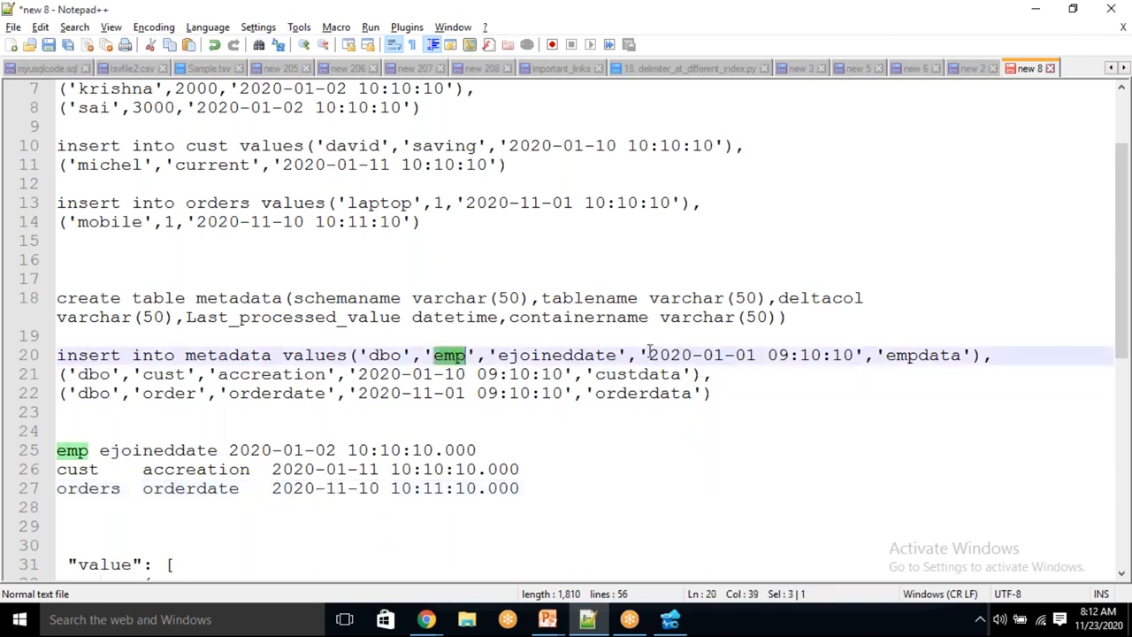
{"action": "left_click_drag", "start_coordinate": [642, 355], "coordinate": [866, 355]}
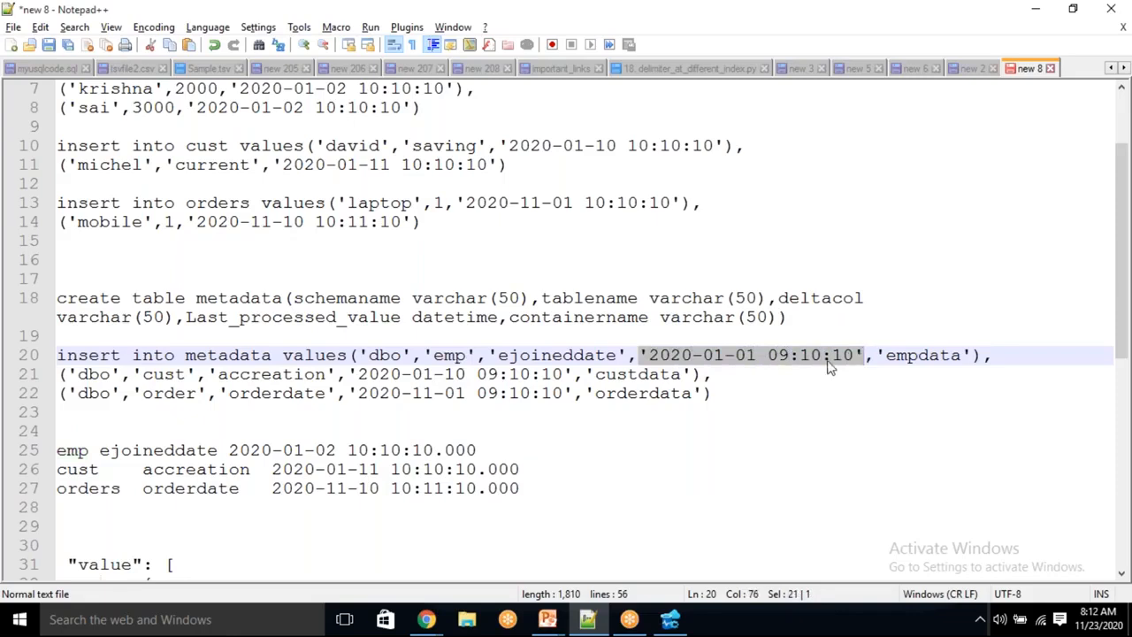
{"action": "scroll", "coordinate": [427, 130], "scroll_direction": "up", "scroll_amount": 1}
{"action": "left_click_drag", "start_coordinate": [433, 167], "coordinate": [294, 127]}
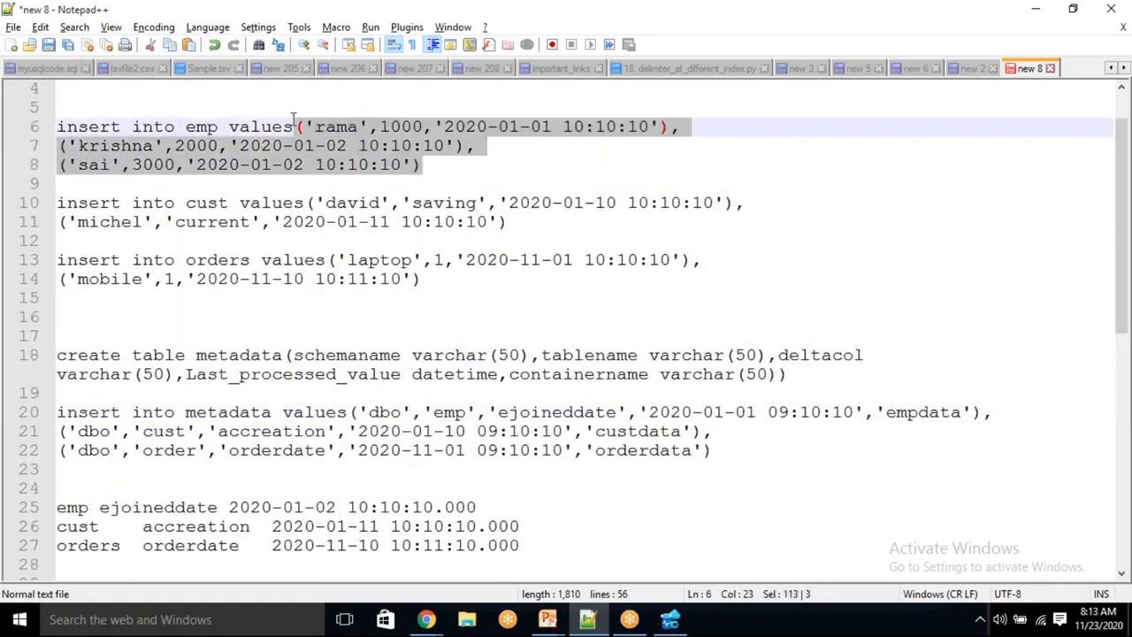
{"action": "left_click", "coordinate": [353, 179]}
{"action": "left_click_drag", "start_coordinate": [187, 164], "coordinate": [411, 166]}
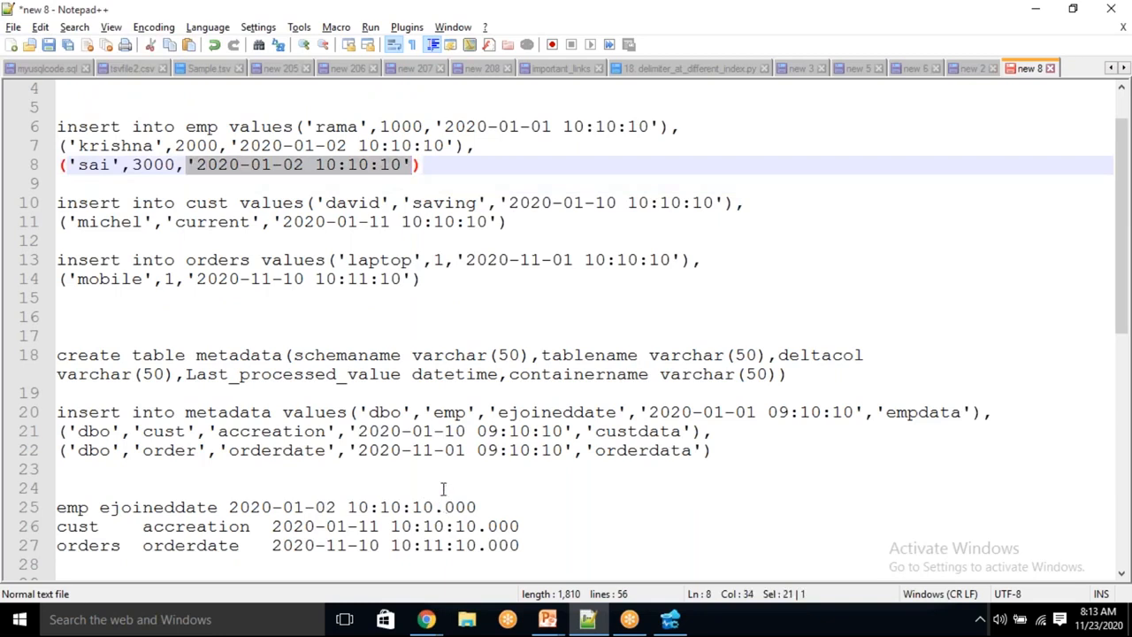
Check cust's initial accreation value against the cust insert dates and the pasted last processed value
{"action": "double_click", "coordinate": [162, 431]}
{"action": "double_click", "coordinate": [258, 431]}
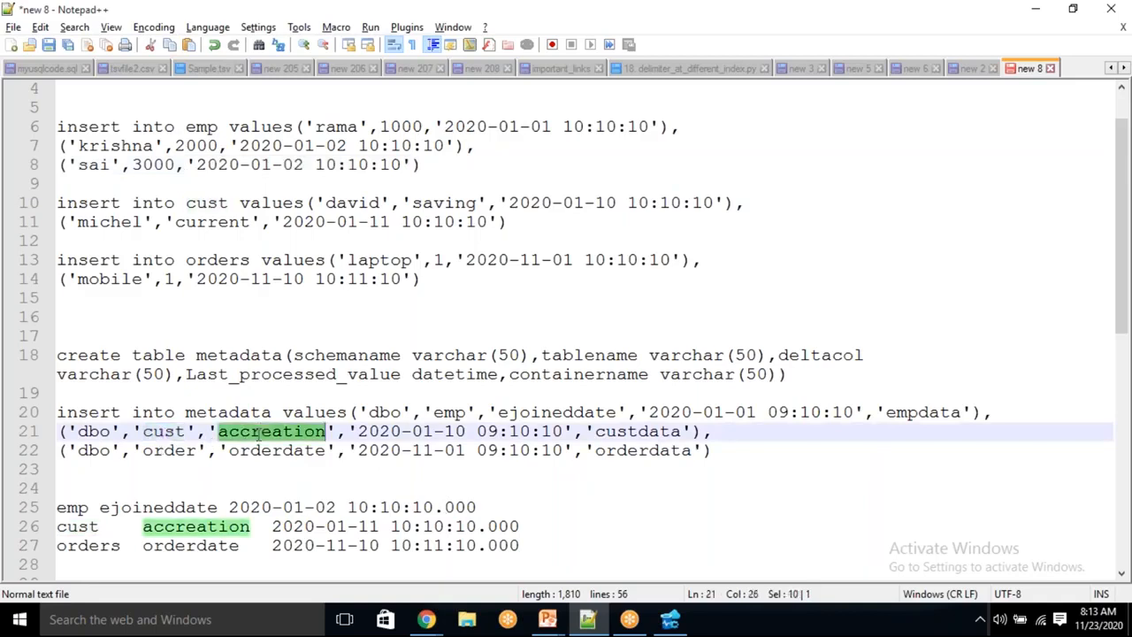
{"action": "left_click_drag", "start_coordinate": [350, 431], "coordinate": [580, 433]}
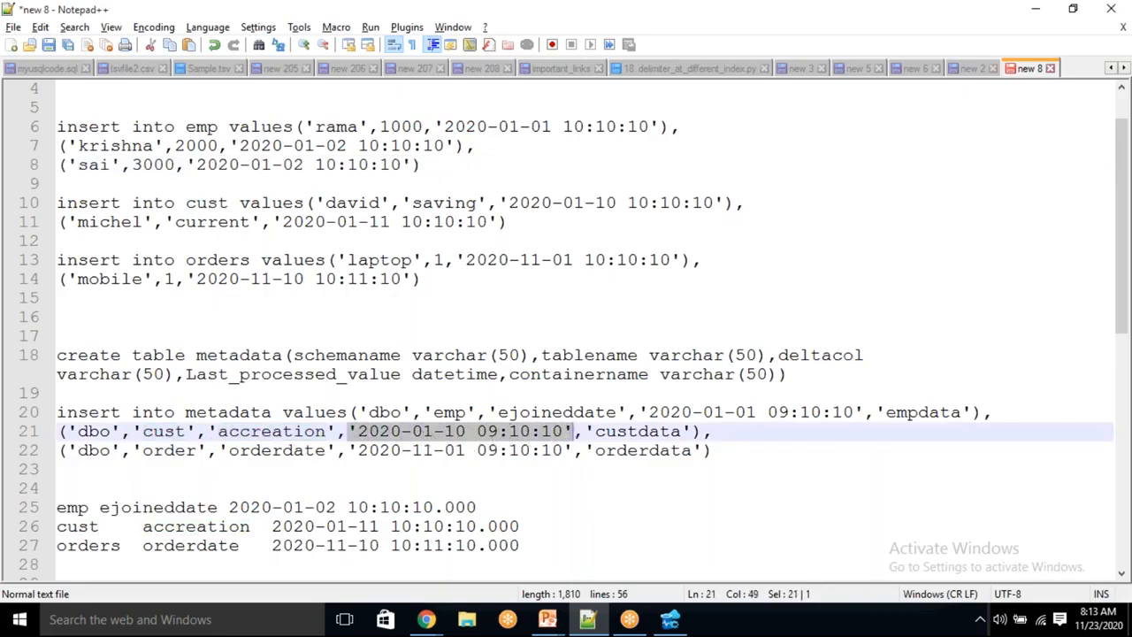
{"action": "left_click", "coordinate": [599, 202]}
{"action": "double_click", "coordinate": [637, 203]}
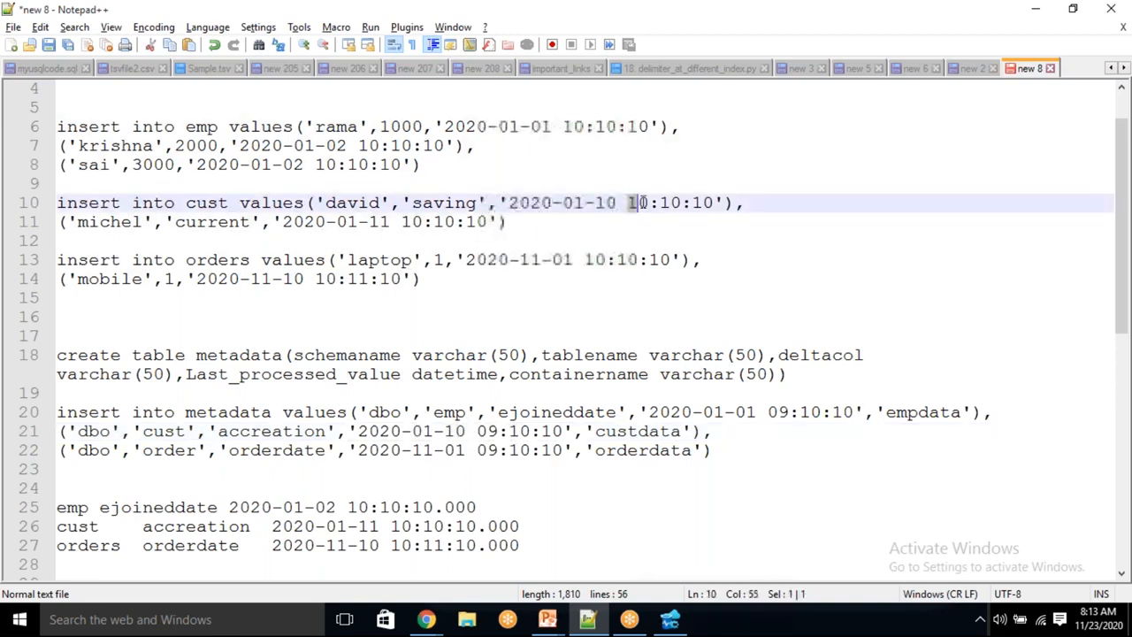
{"action": "left_click", "coordinate": [405, 222]}
{"action": "double_click", "coordinate": [410, 221]}
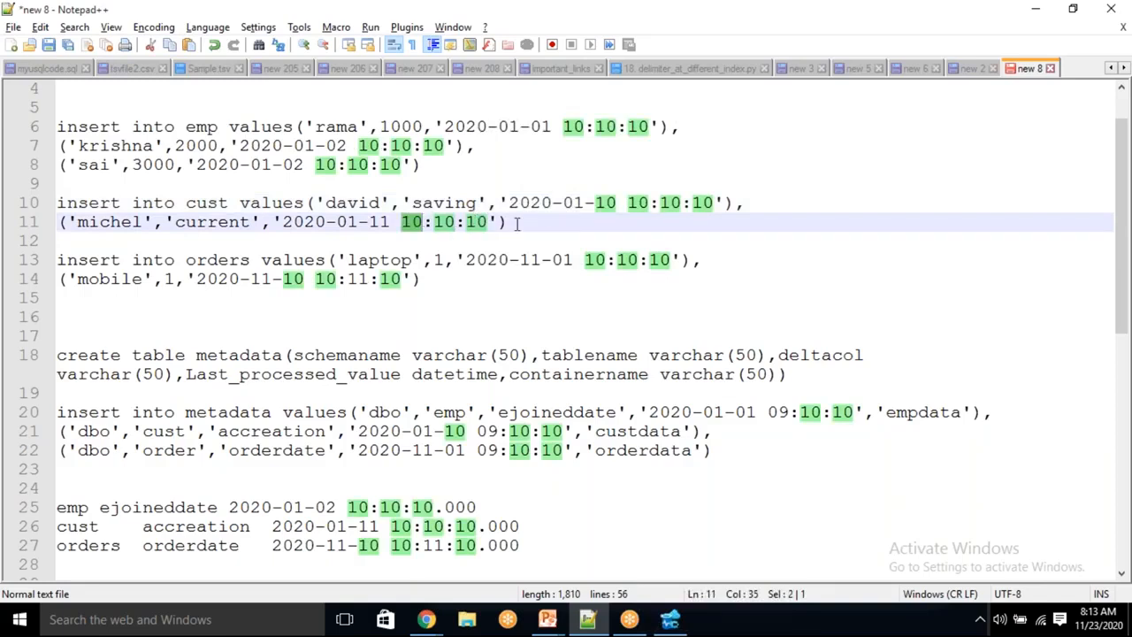
{"action": "key", "text": "End"}
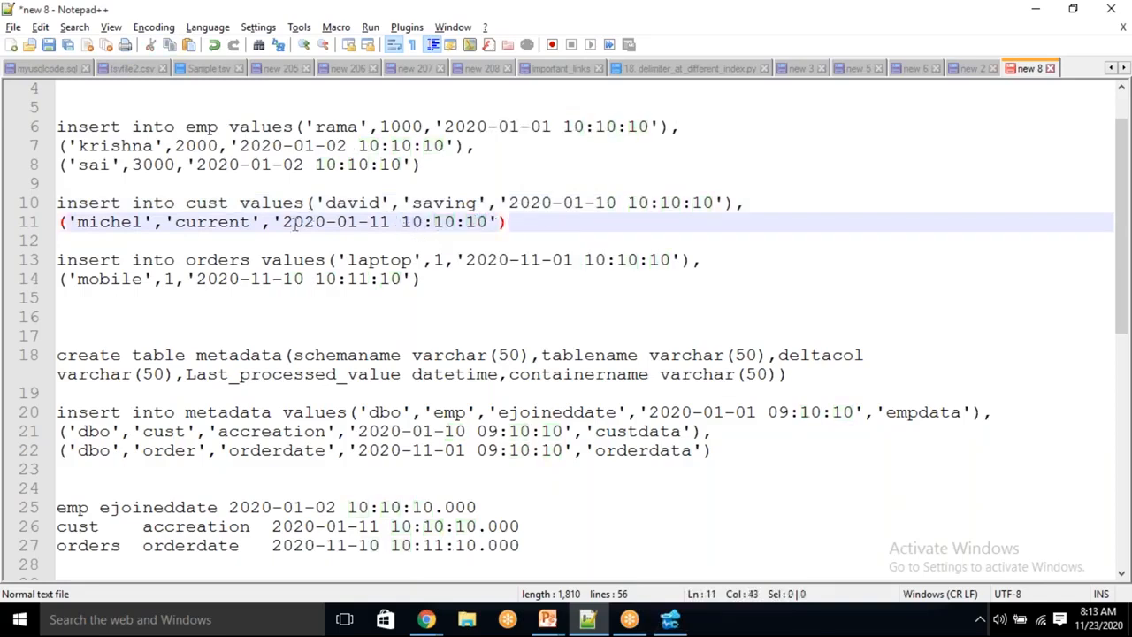
{"action": "left_click_drag", "start_coordinate": [279, 222], "coordinate": [498, 222]}
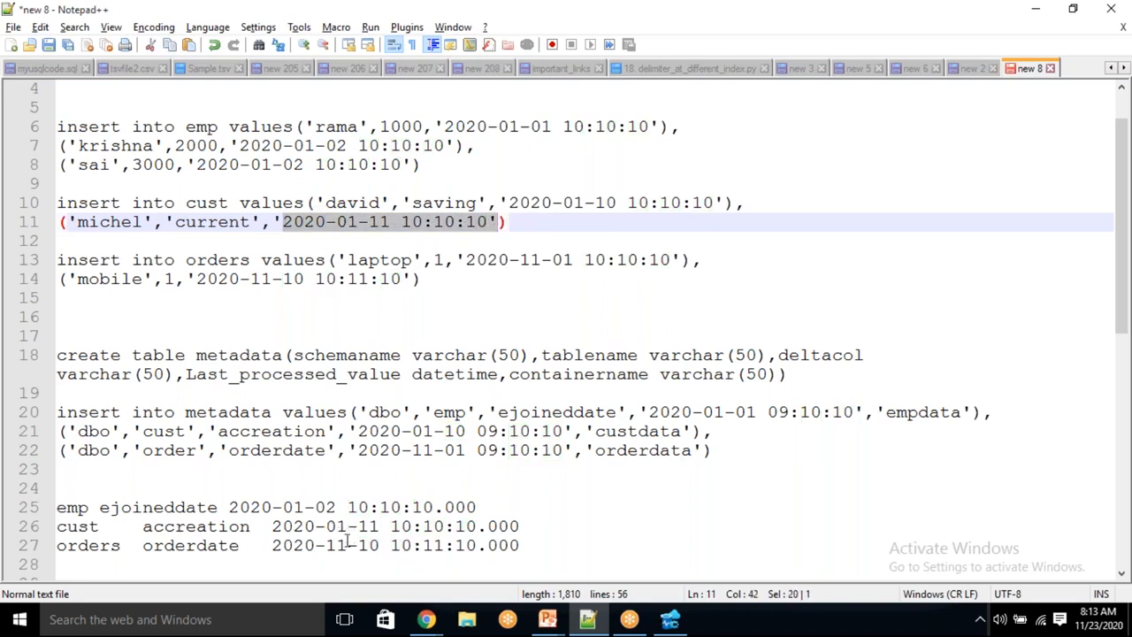
{"action": "left_click", "coordinate": [321, 237]}
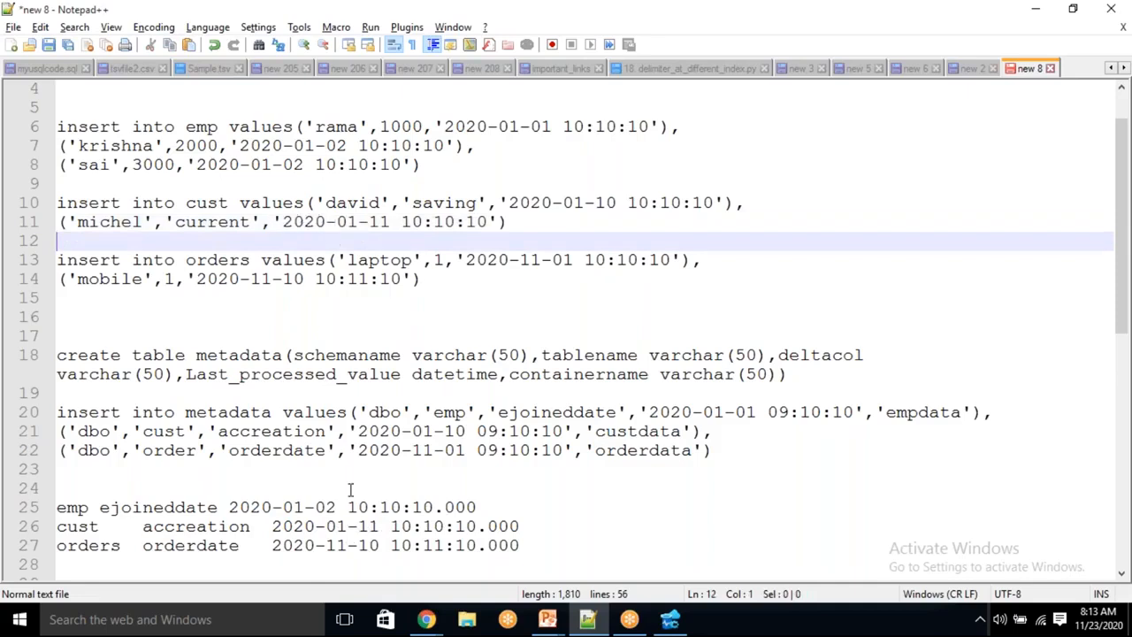
{"action": "left_click_drag", "start_coordinate": [283, 528], "coordinate": [521, 528]}
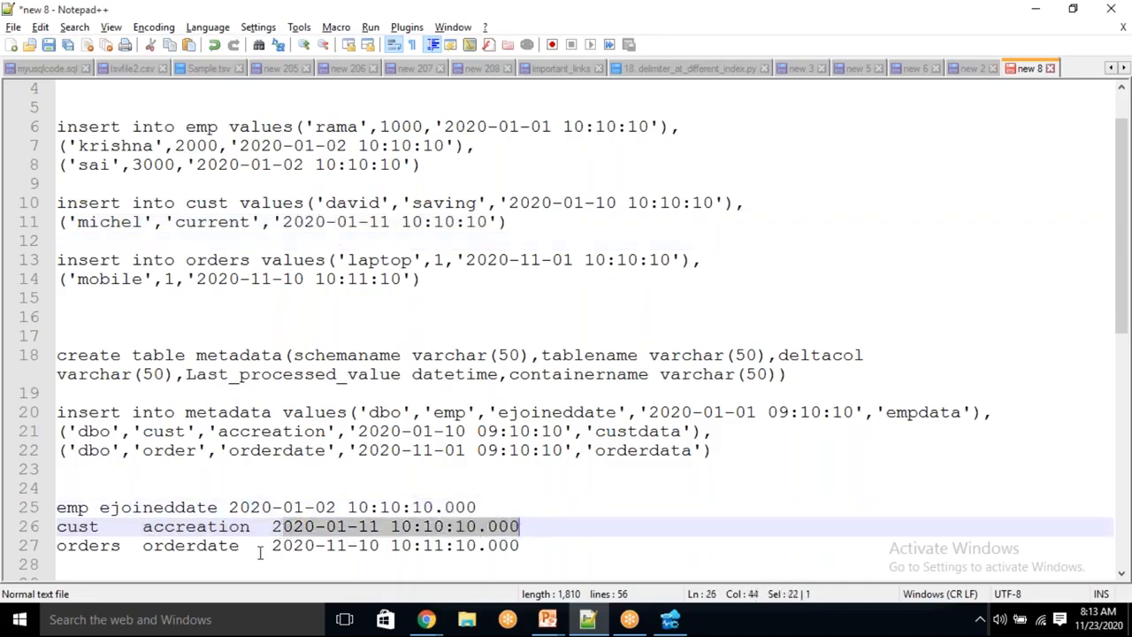
Check the pasted orders value against the latest orders insert date, and review the emp and cust insert statements
{"action": "left_click_drag", "start_coordinate": [275, 546], "coordinate": [382, 546]}
{"action": "left_click_drag", "start_coordinate": [196, 279], "coordinate": [400, 281]}
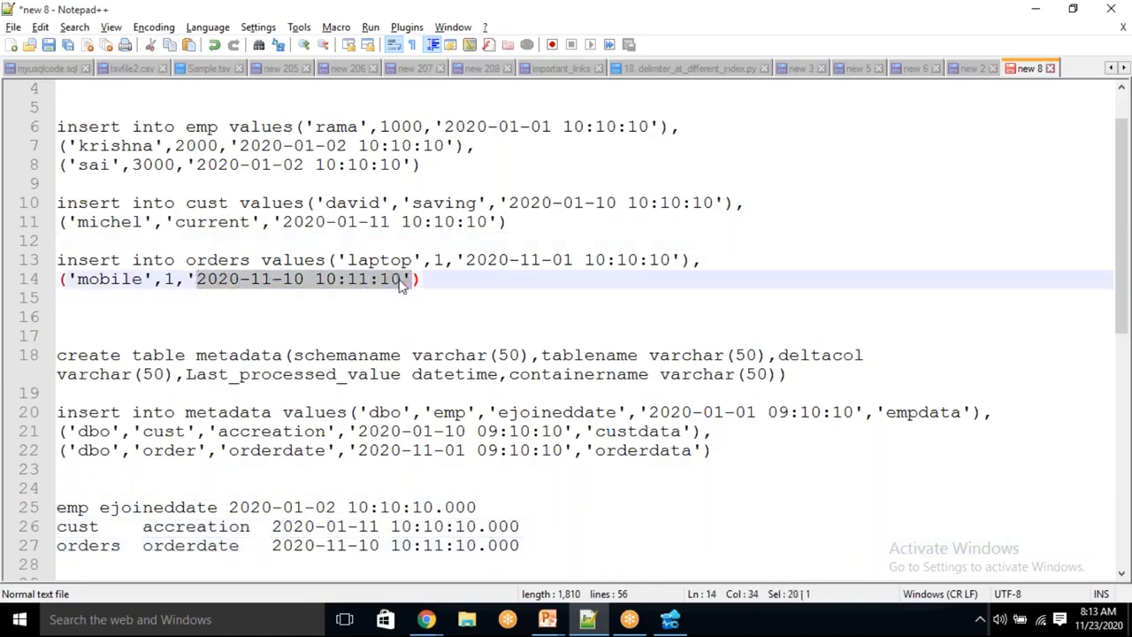
{"action": "left_click", "coordinate": [470, 298]}
{"action": "double_click", "coordinate": [202, 127]}
{"action": "left_click_drag", "start_coordinate": [421, 189], "coordinate": [316, 127]}
{"action": "double_click", "coordinate": [209, 204]}
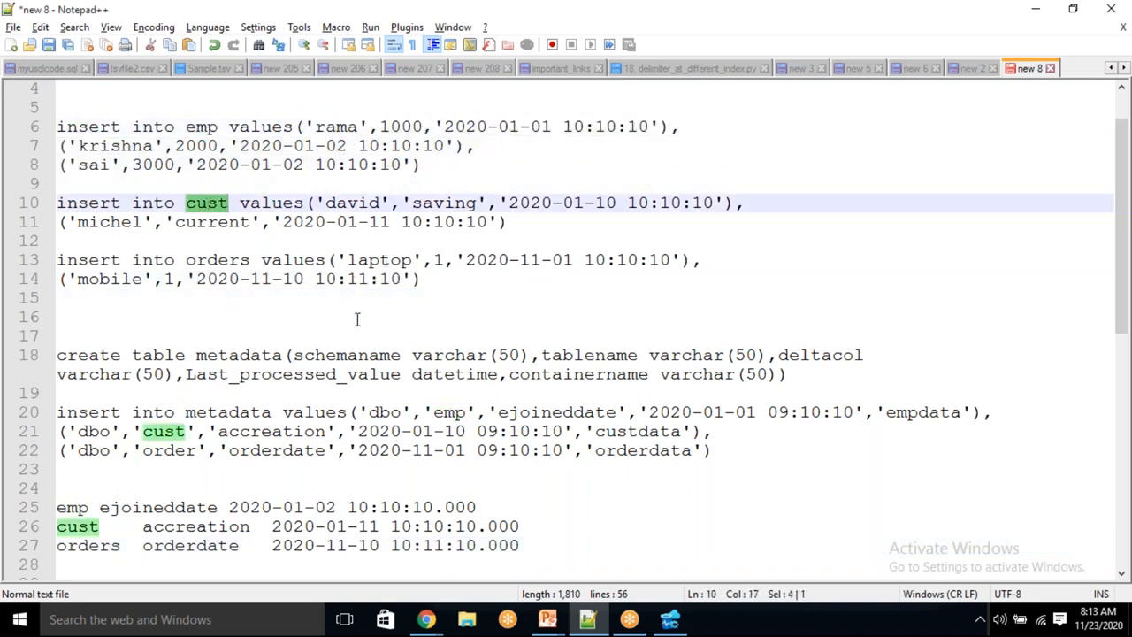
Switch to Azure Data Factory in Chrome and review the copy details of the third listed Copy data1 run
{"action": "key", "text": "alt+Tab"}
{"action": "mouse_move", "coordinate": [434, 624]}
{"action": "left_click", "coordinate": [526, 549]}
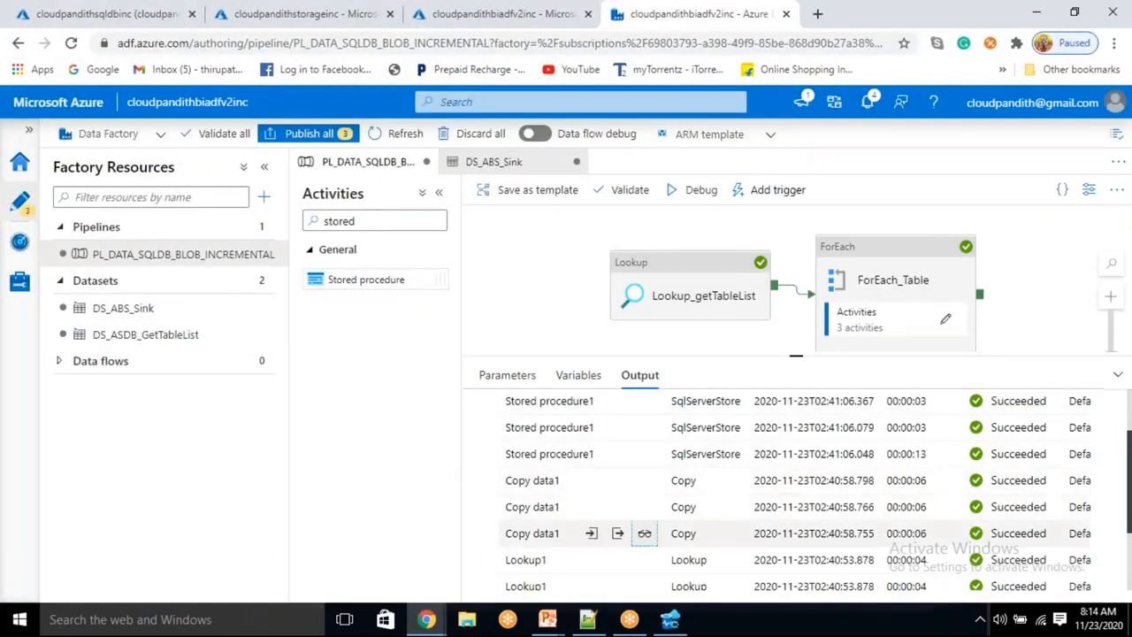
{"action": "left_click", "coordinate": [644, 534]}
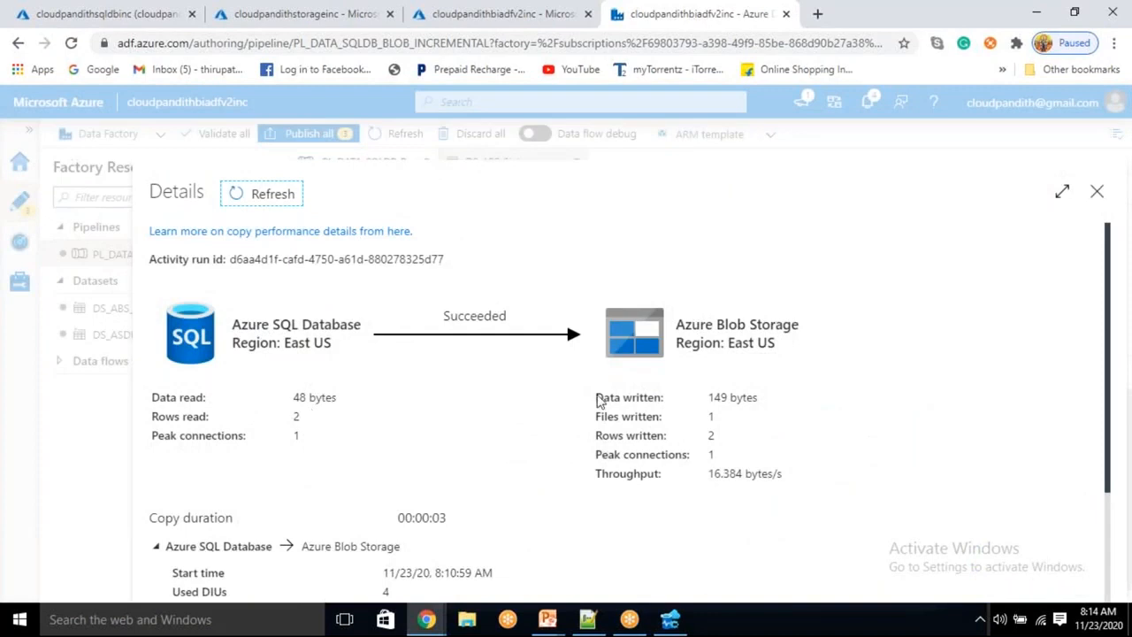
{"action": "scroll", "coordinate": [503, 458], "scroll_direction": "down", "scroll_amount": 3}
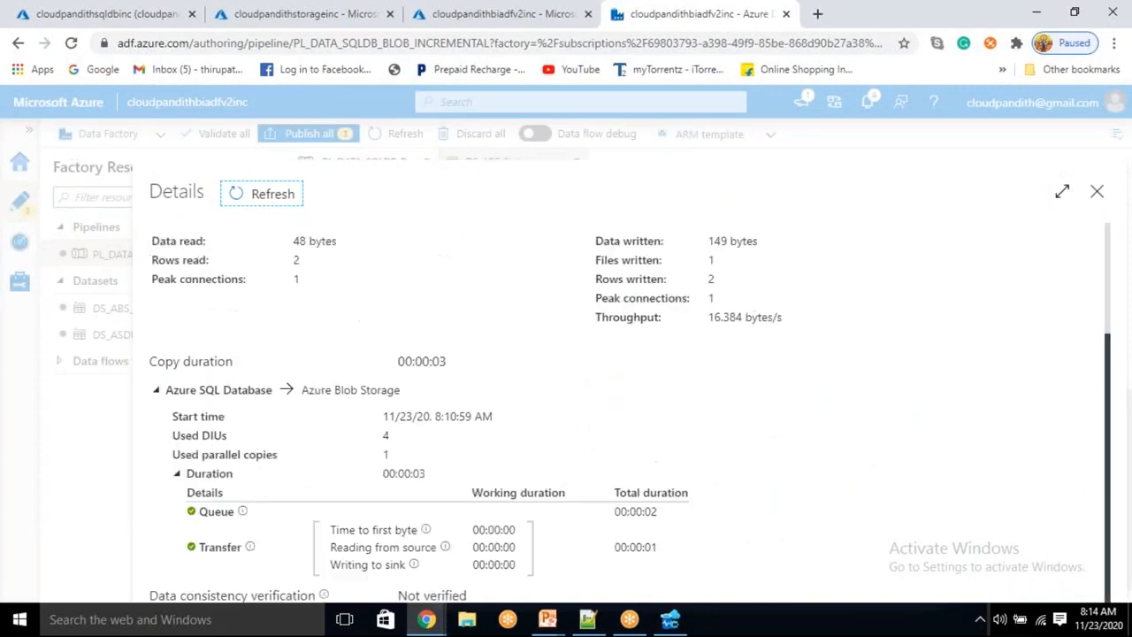
{"action": "left_click", "coordinate": [1098, 197]}
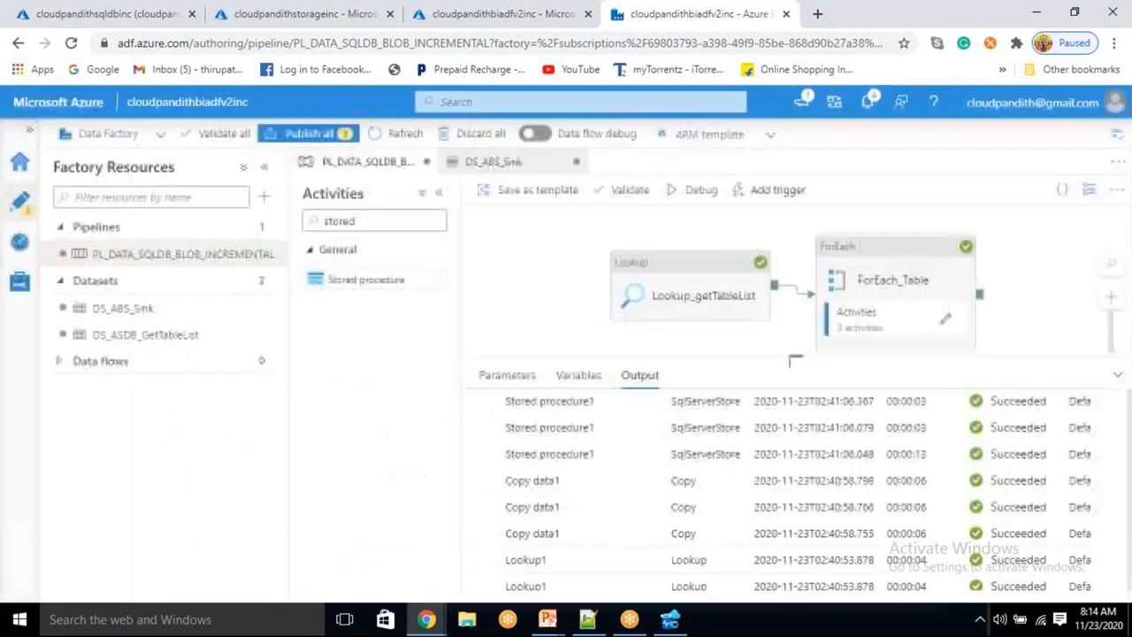
Inspect the third Copy data1 run's input query on dbo.orders and the row counts in its output
{"action": "left_click", "coordinate": [591, 533]}
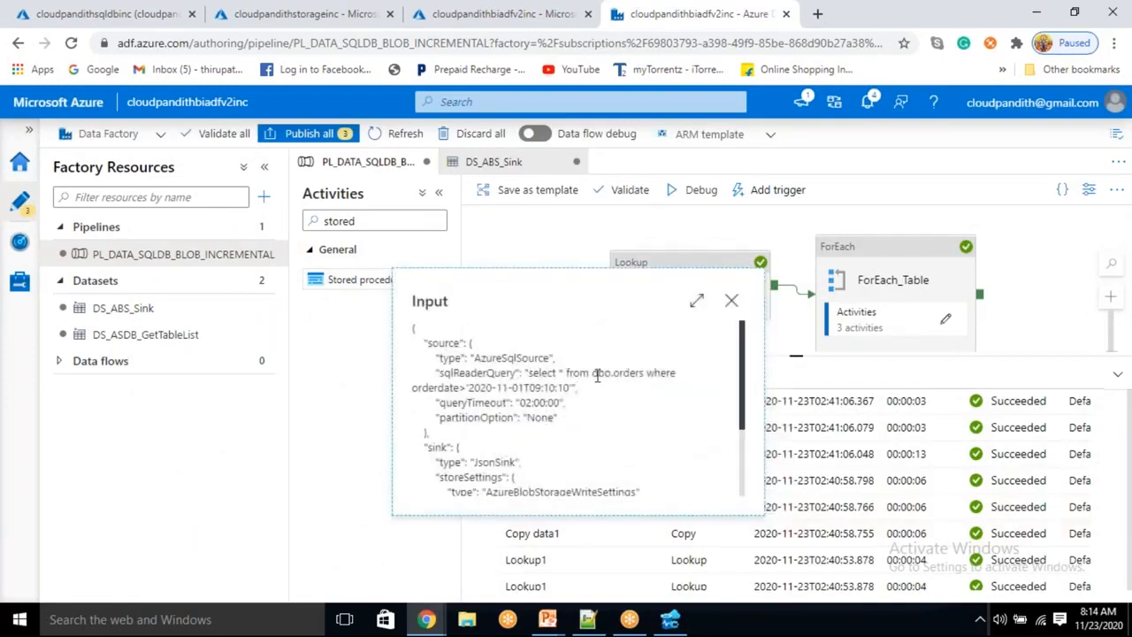
{"action": "double_click", "coordinate": [630, 372]}
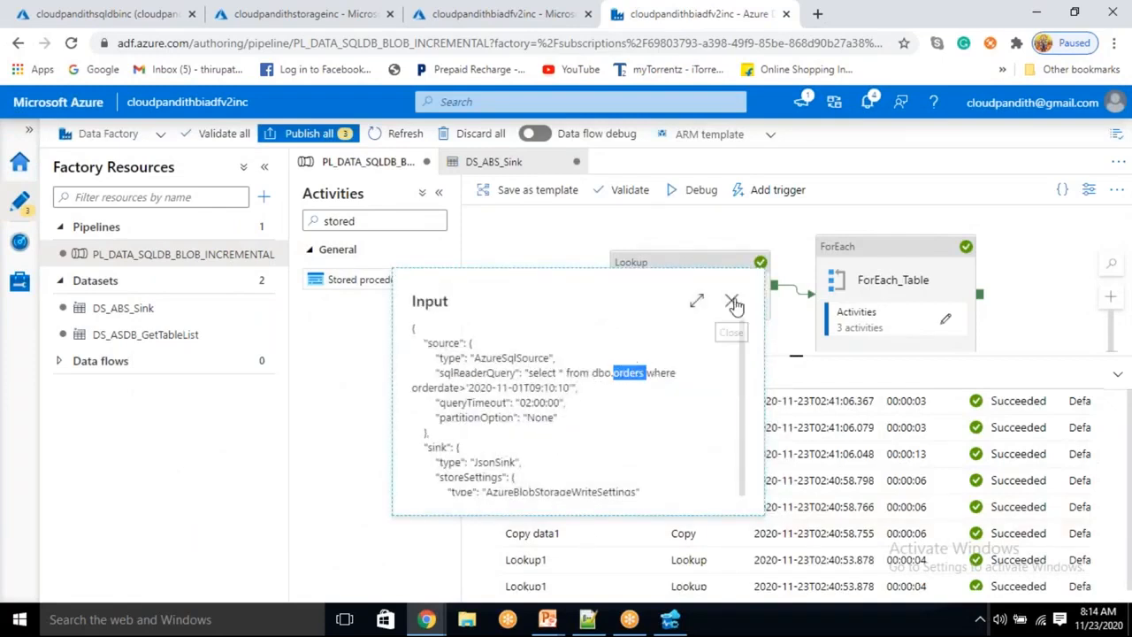
{"action": "left_click", "coordinate": [731, 301]}
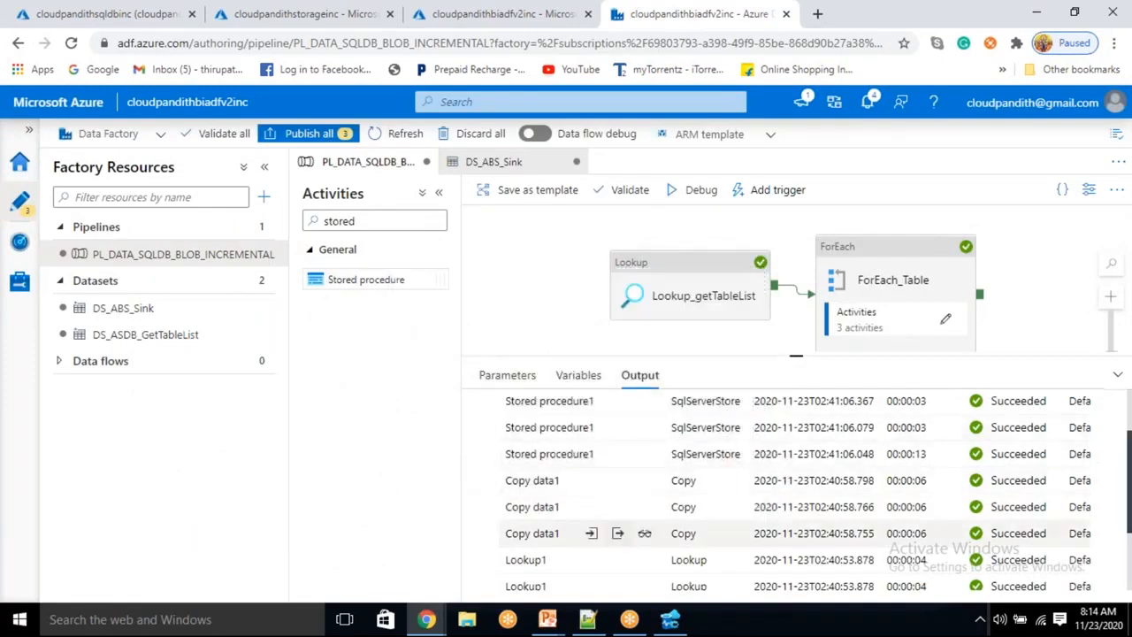
{"action": "left_click", "coordinate": [617, 534]}
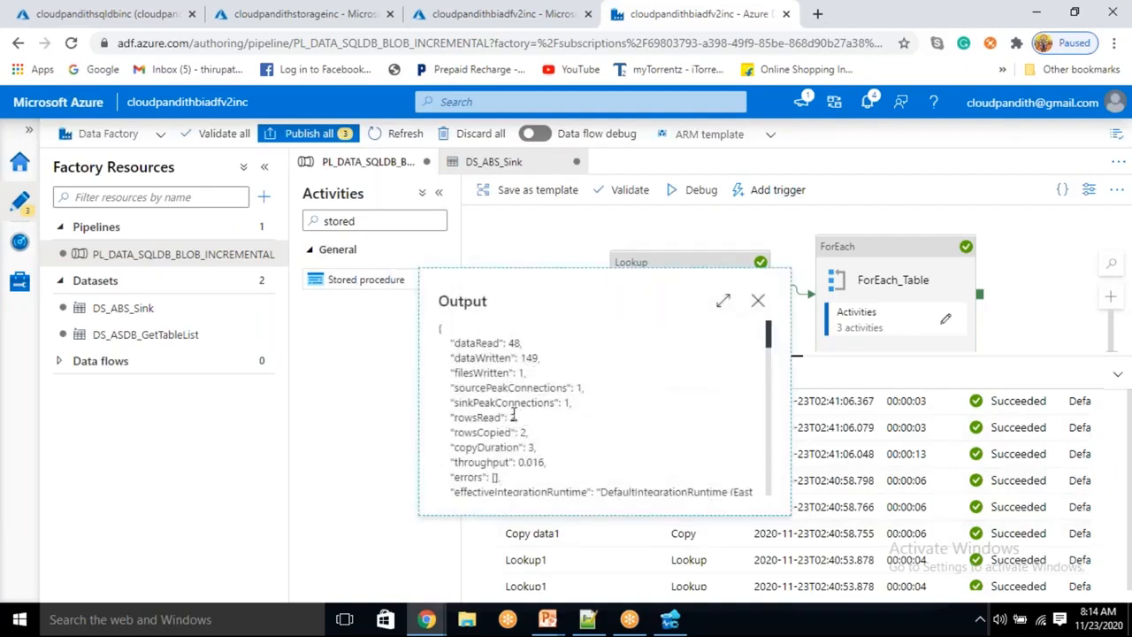
{"action": "left_click", "coordinate": [758, 301]}
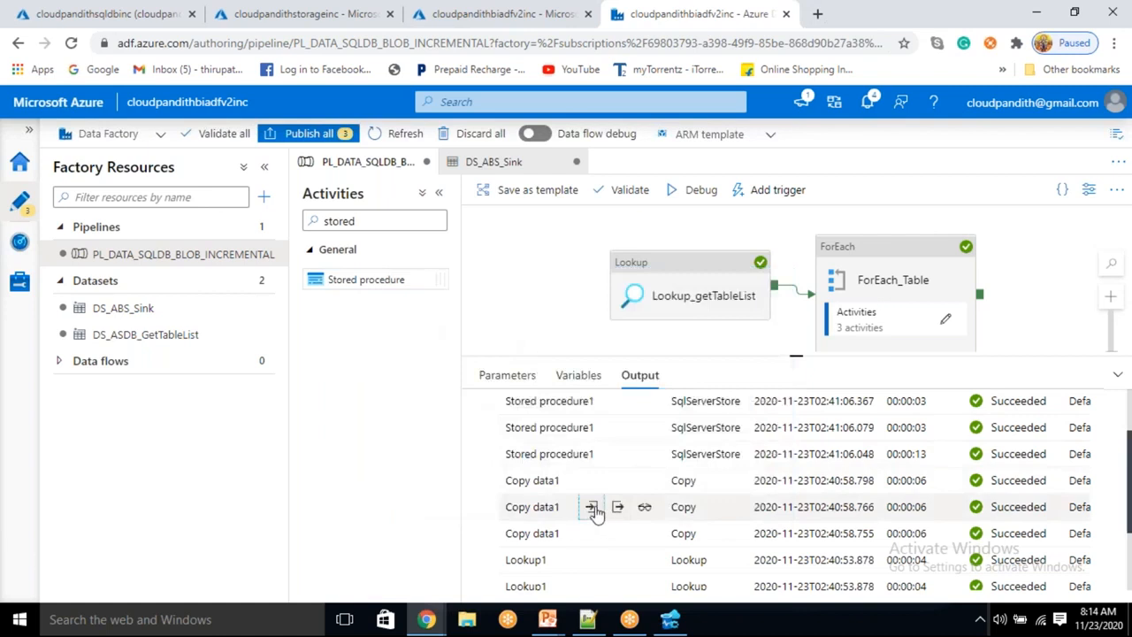
Inspect the source table in the middle Copy data1 run's input and the rows read in its output
{"action": "left_click", "coordinate": [592, 507]}
{"action": "double_click", "coordinate": [624, 346]}
{"action": "left_click", "coordinate": [731, 274]}
{"action": "left_click", "coordinate": [618, 507]}
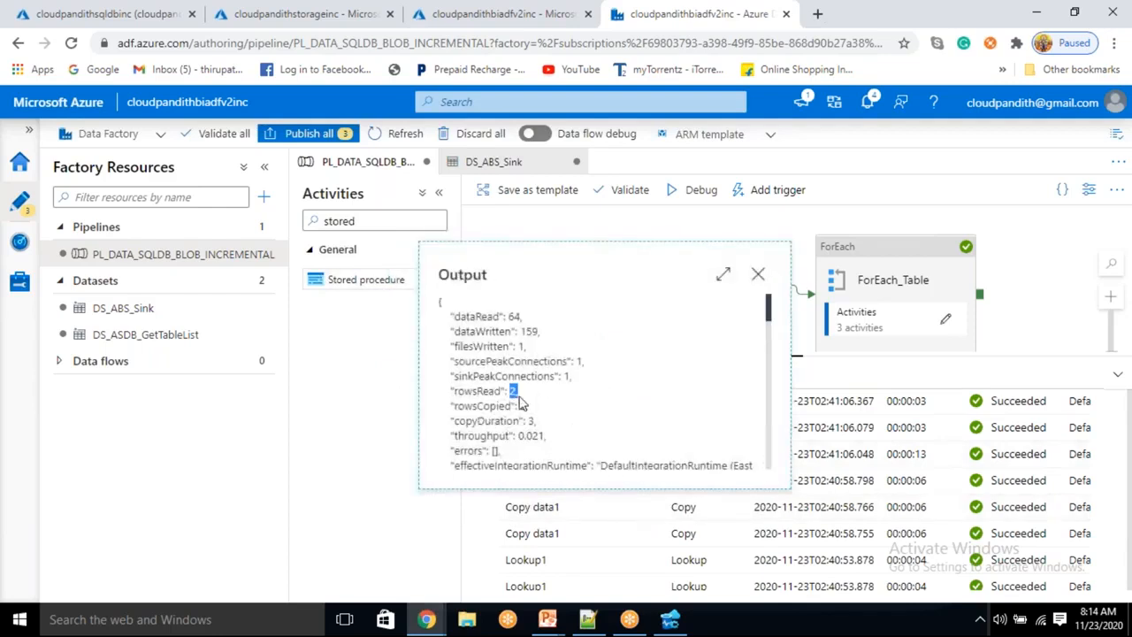
{"action": "left_click", "coordinate": [758, 275]}
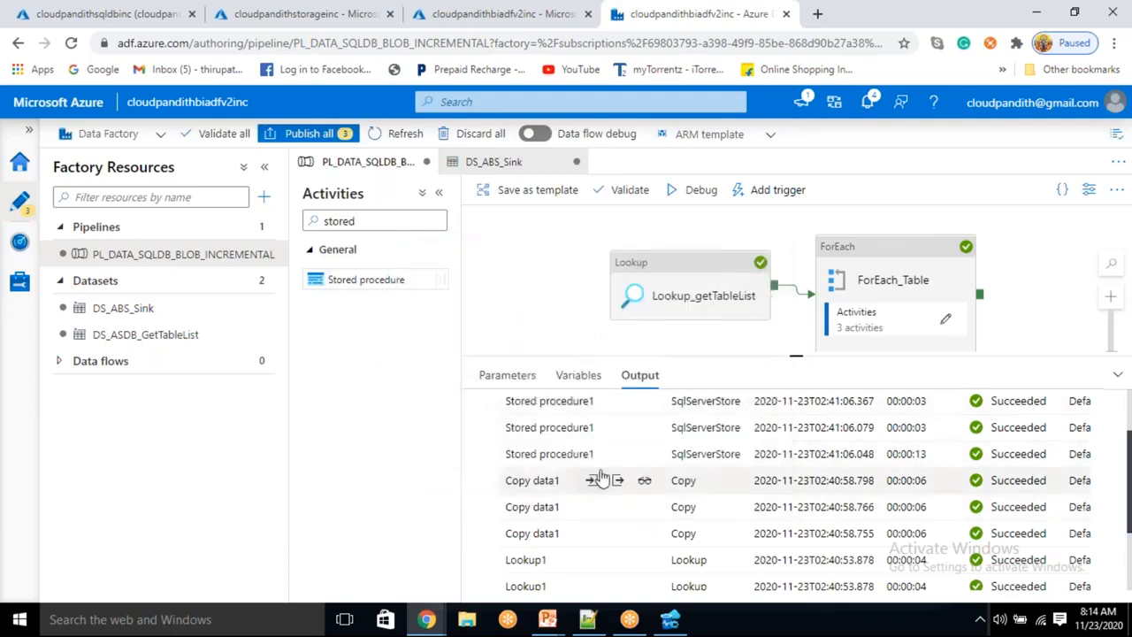
Inspect the first listed Copy data1 run's input query on dbo.emp and the row counts in its output
{"action": "left_click", "coordinate": [591, 481]}
{"action": "left_click_drag", "start_coordinate": [616, 320], "coordinate": [632, 320]}
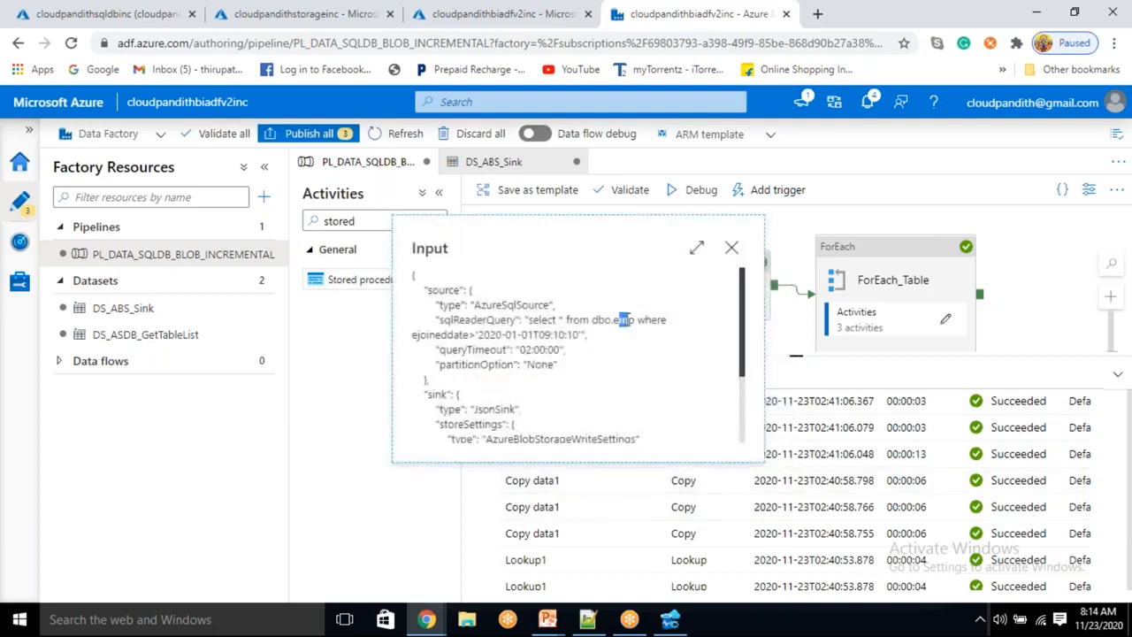
{"action": "left_click", "coordinate": [731, 248]}
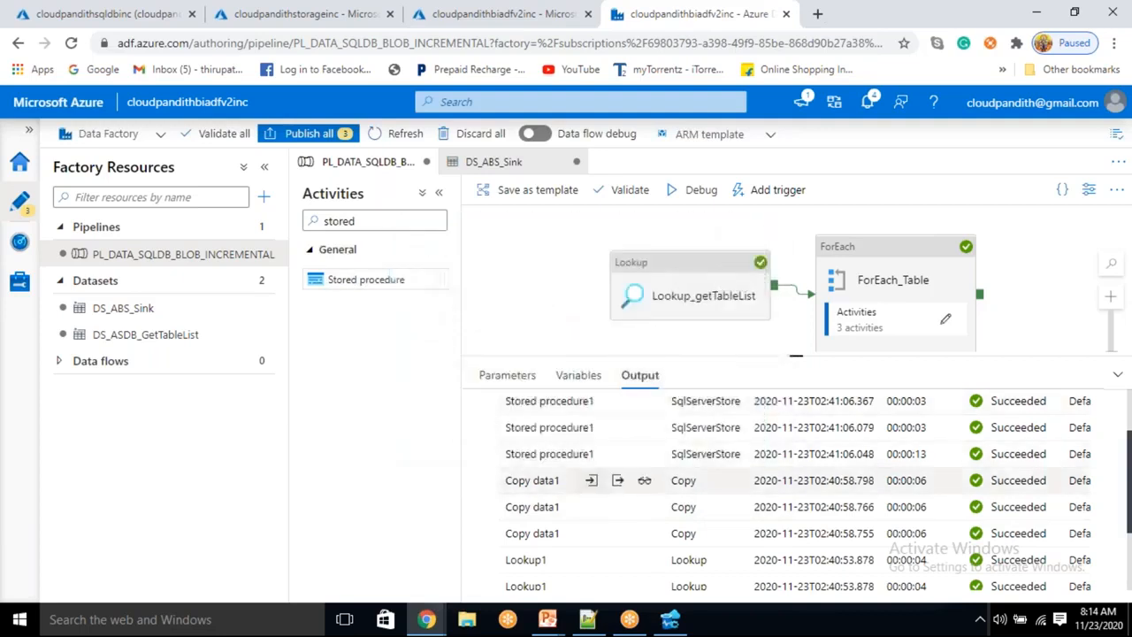
{"action": "left_click", "coordinate": [618, 480]}
{"action": "left_click_drag", "start_coordinate": [501, 350], "coordinate": [520, 365]}
{"action": "double_click", "coordinate": [524, 379]}
{"action": "left_click", "coordinate": [756, 248]}
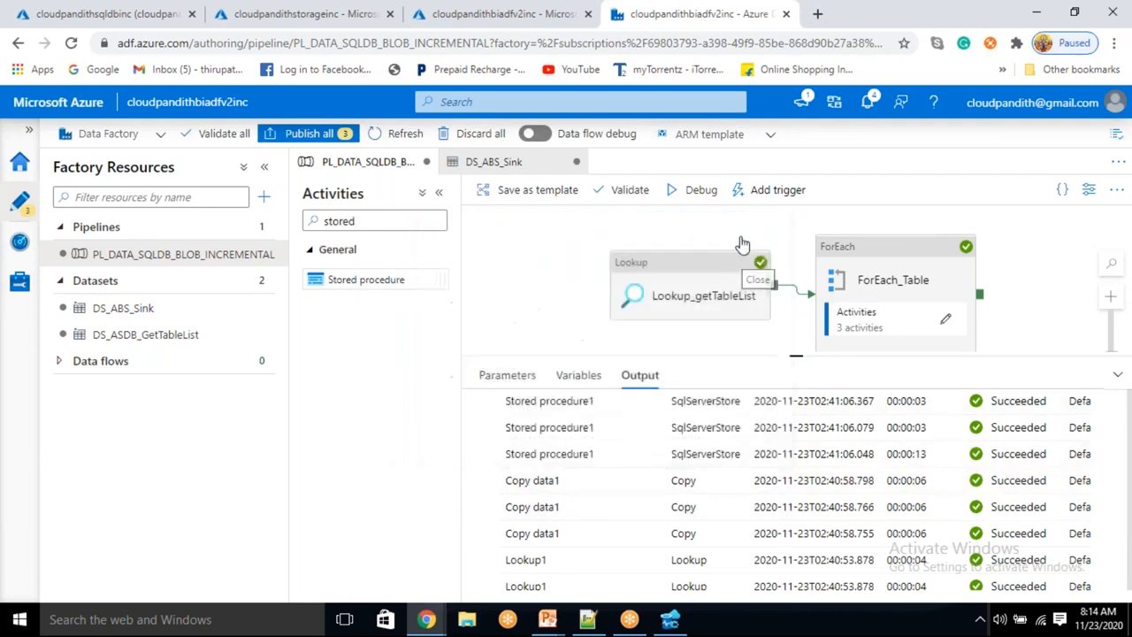
Start another debug run of PL_DATA_SQLDB_BLOB_INCREMENTAL and refresh its activity output while it executes
{"action": "left_click", "coordinate": [701, 198]}
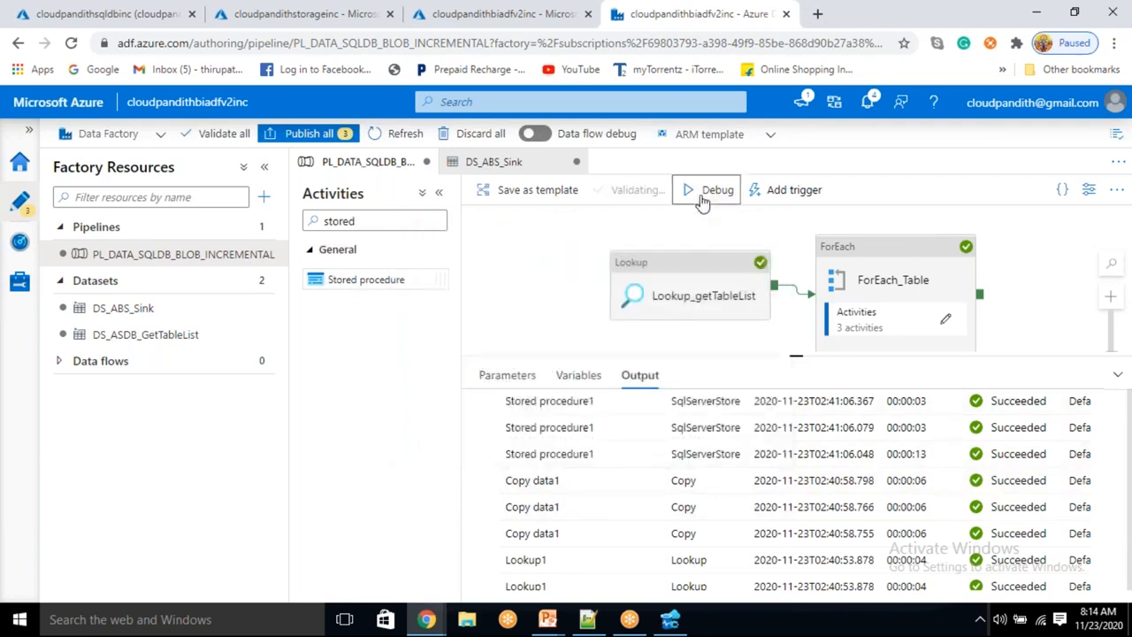
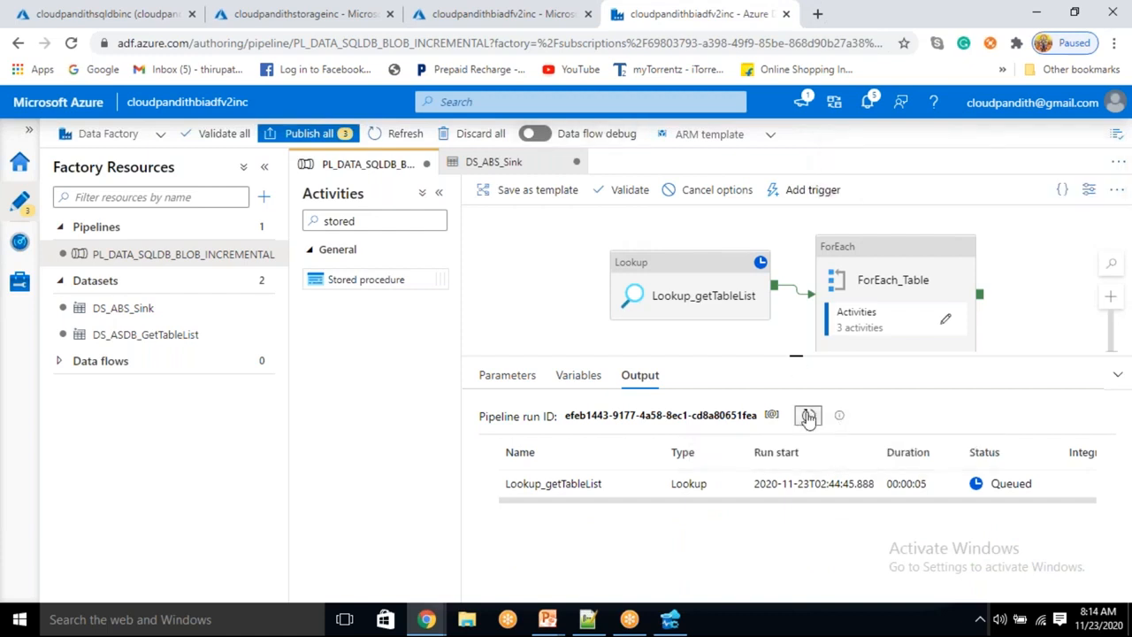
{"action": "left_click", "coordinate": [808, 416]}
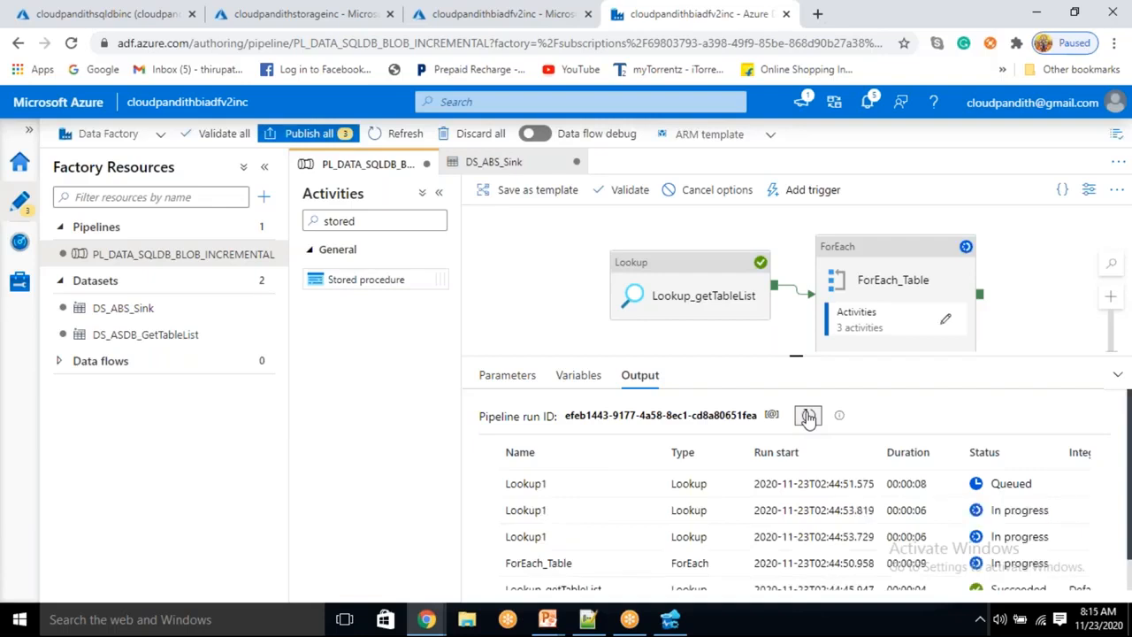
{"action": "left_click", "coordinate": [808, 416]}
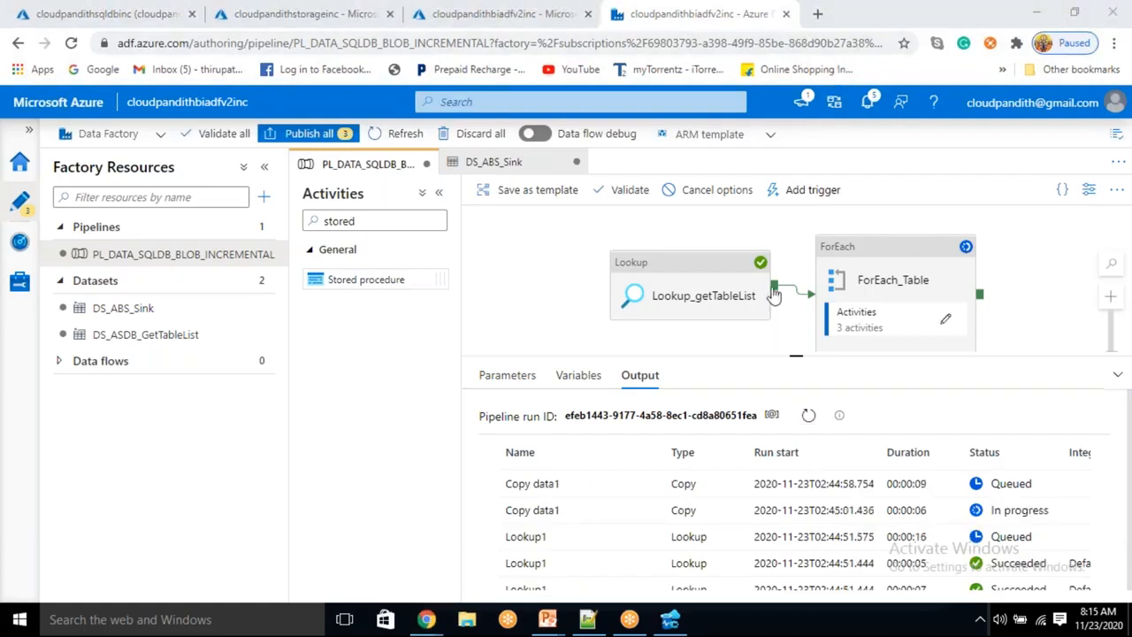
{"action": "left_click", "coordinate": [808, 415]}
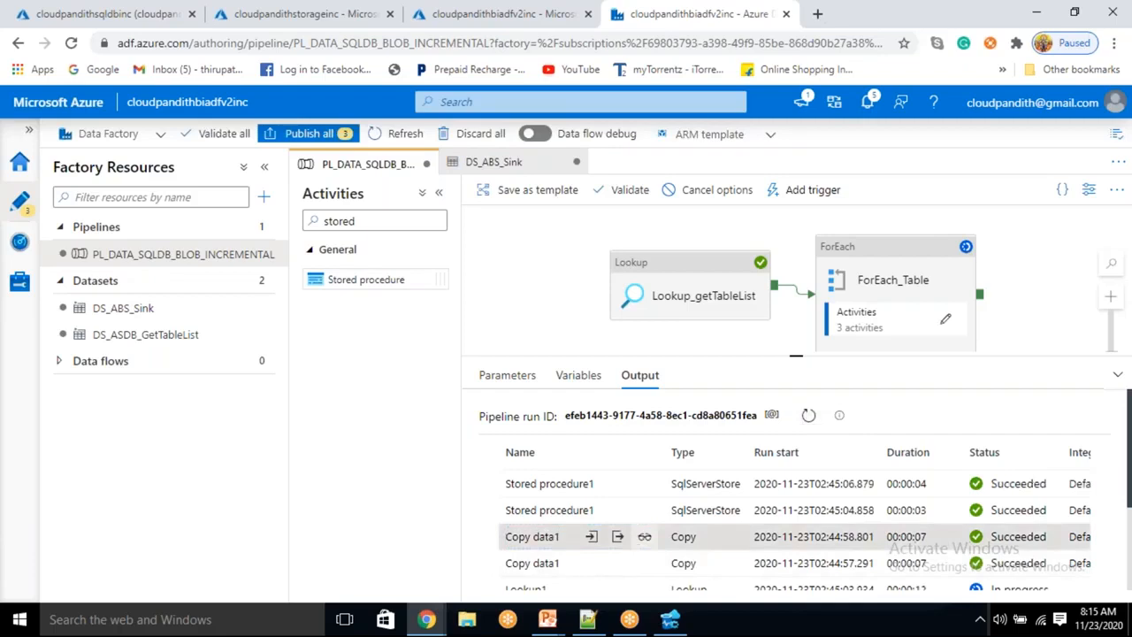
Review the rows read and written in the copy details of the new debug run's Copy data1 activities
{"action": "left_click", "coordinate": [645, 536]}
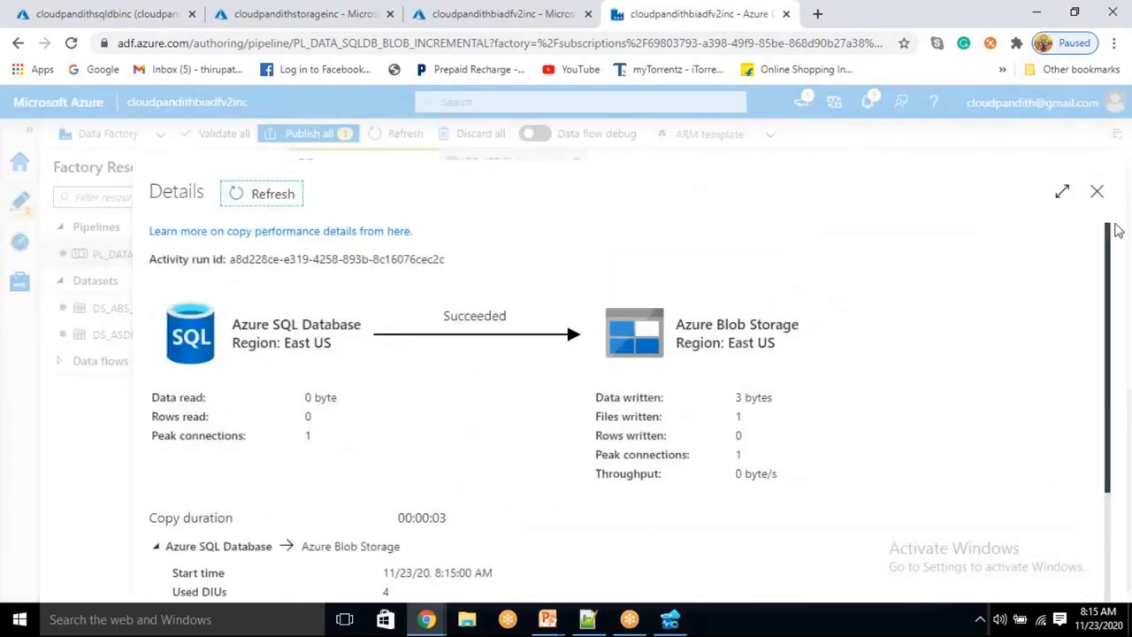
{"action": "left_click", "coordinate": [1097, 196]}
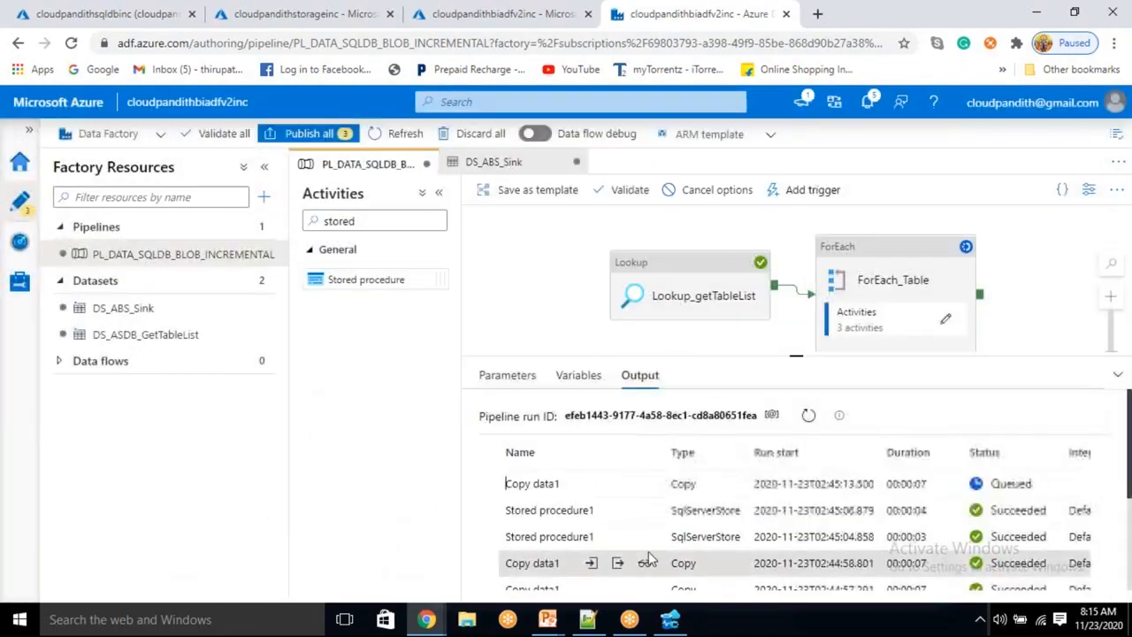
{"action": "scroll", "coordinate": [632, 572], "scroll_direction": "down", "scroll_amount": 1}
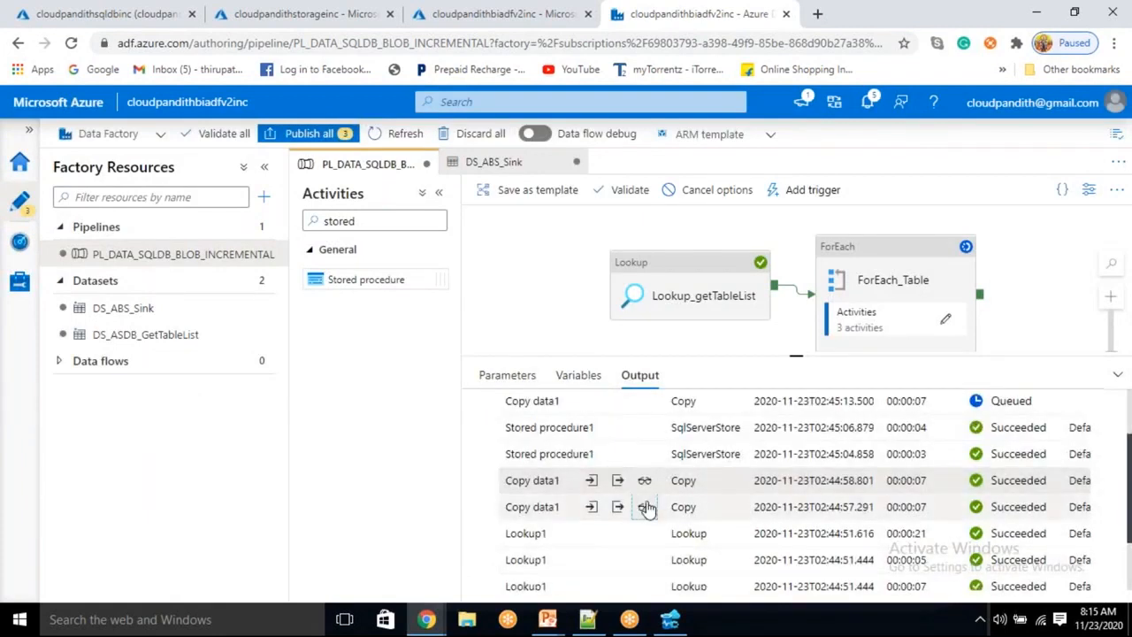
{"action": "left_click", "coordinate": [645, 507]}
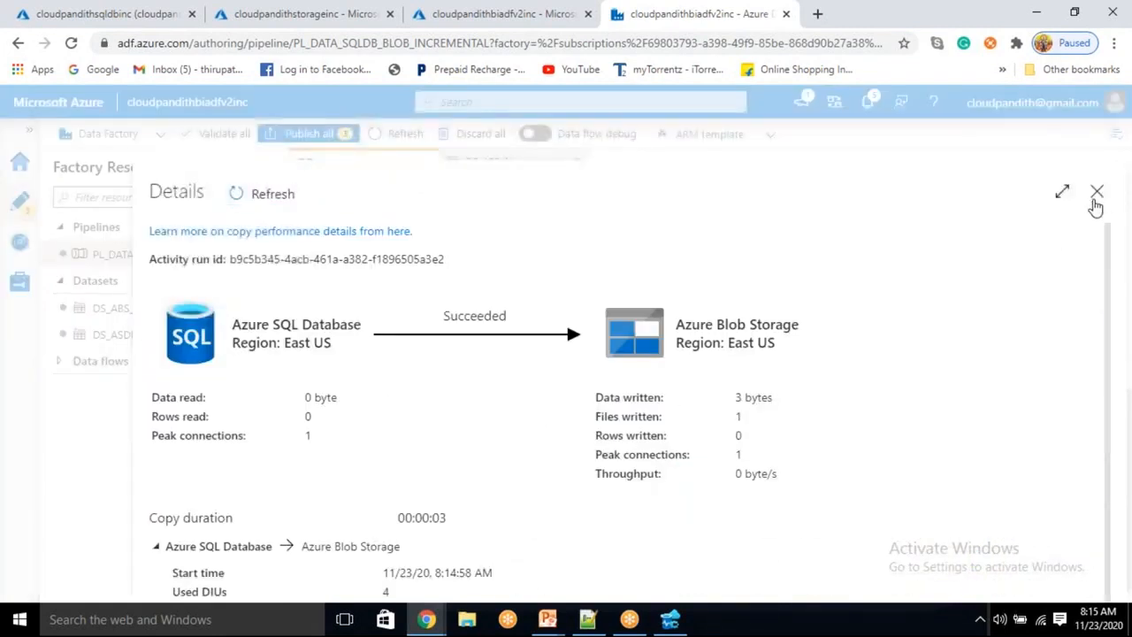
{"action": "left_click", "coordinate": [1097, 193]}
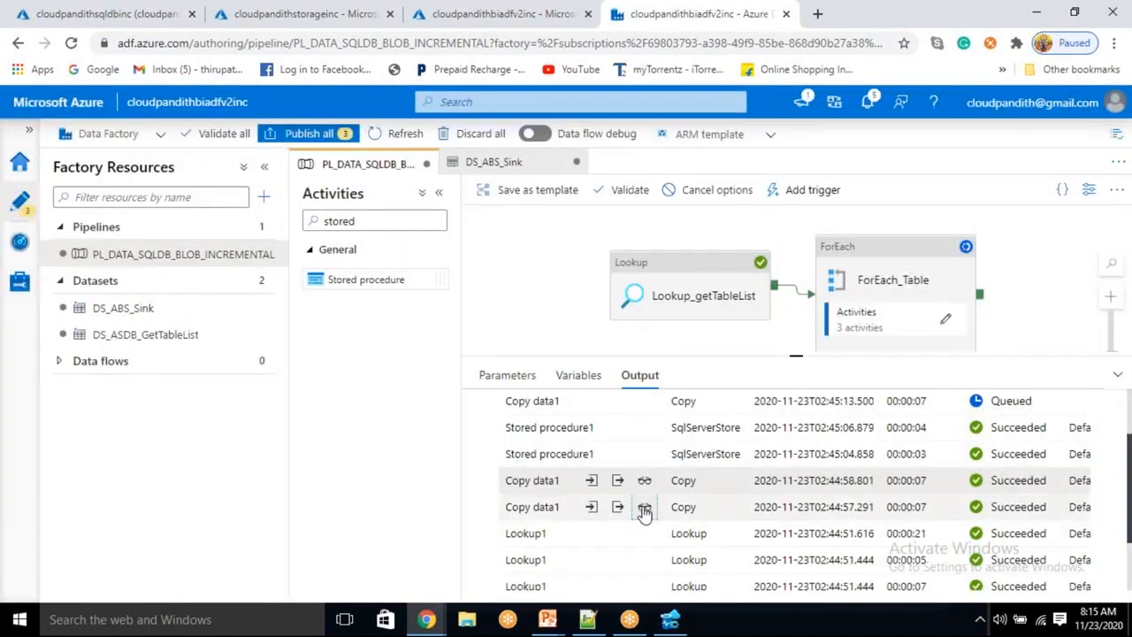
{"action": "left_click", "coordinate": [644, 506]}
{"action": "left_click", "coordinate": [1098, 195]}
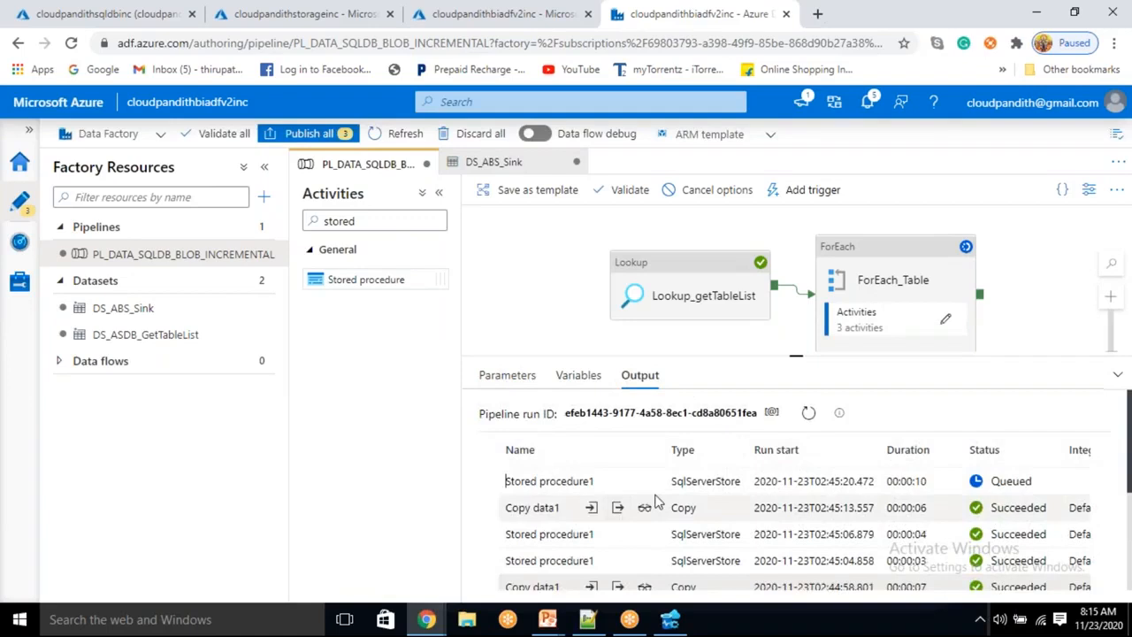
{"action": "left_click", "coordinate": [644, 511]}
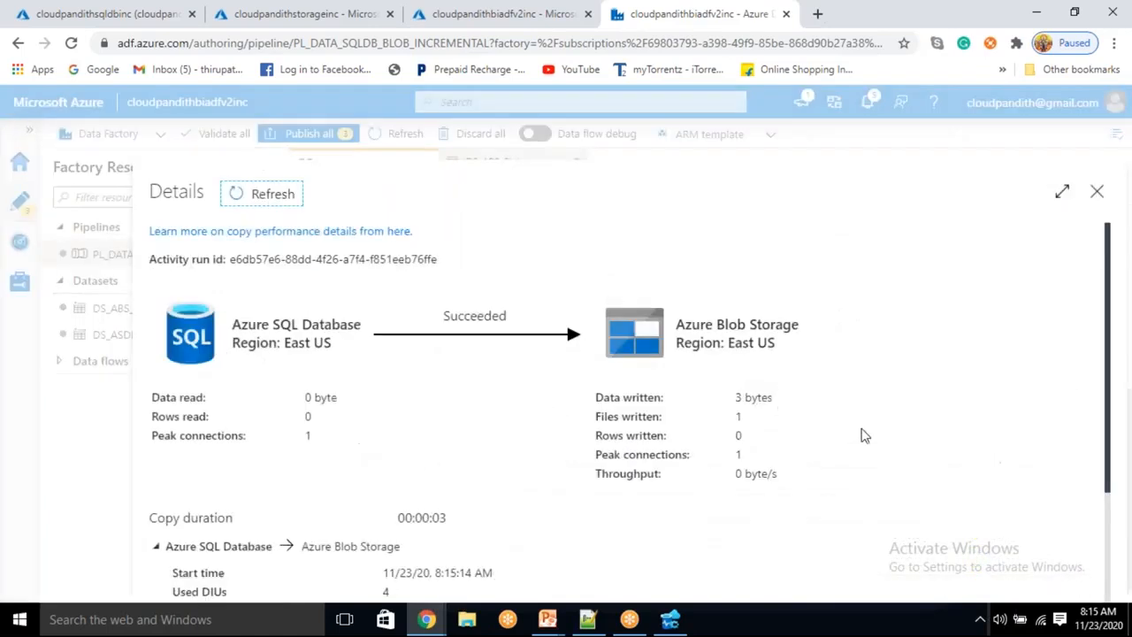
{"action": "left_click", "coordinate": [1097, 193]}
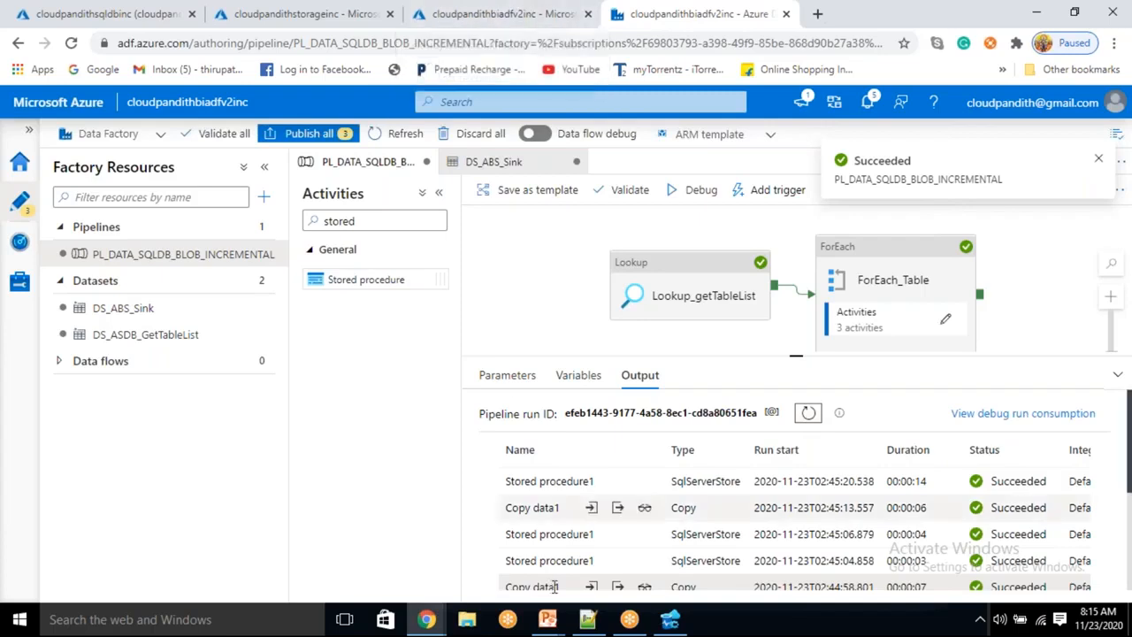
Switch to Notepad++ and start an insert into emp values statement below the existing emp rows, with an employee name and 4000
{"action": "left_click", "coordinate": [670, 619]}
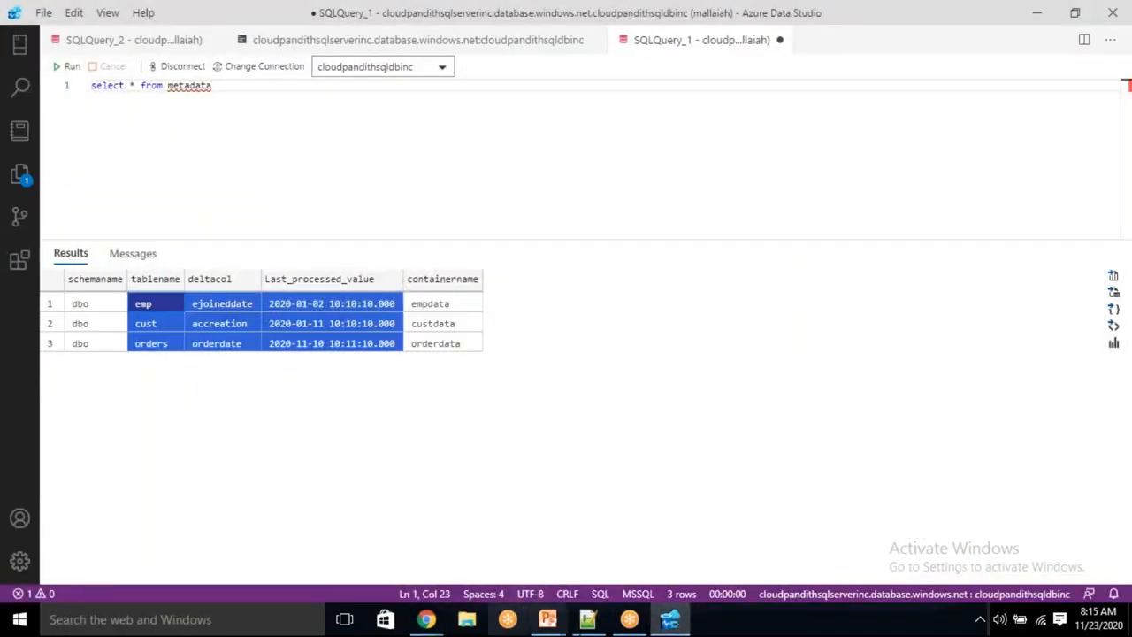
{"action": "left_click", "coordinate": [587, 619]}
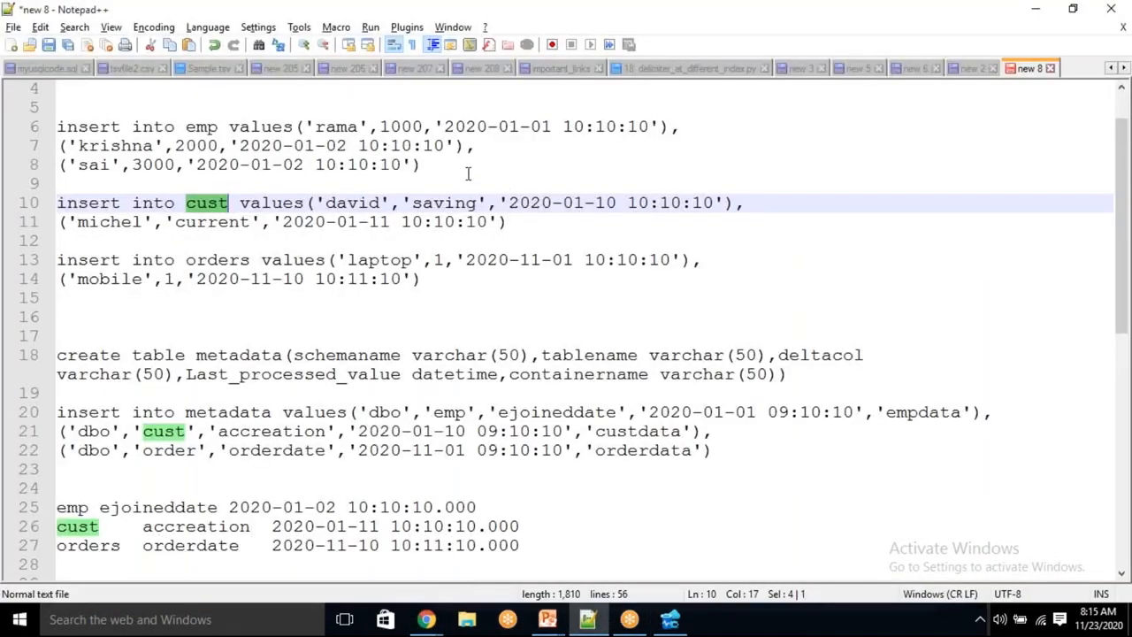
{"action": "left_click", "coordinate": [468, 171]}
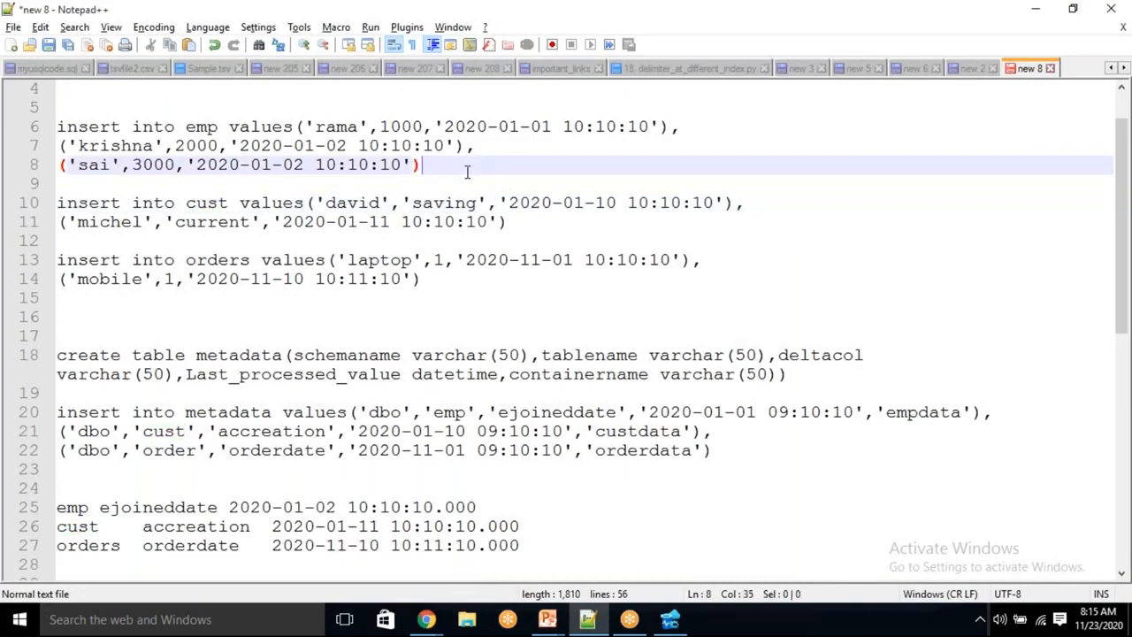
{"action": "key", "text": "Return"}
{"action": "key", "text": "Return"}
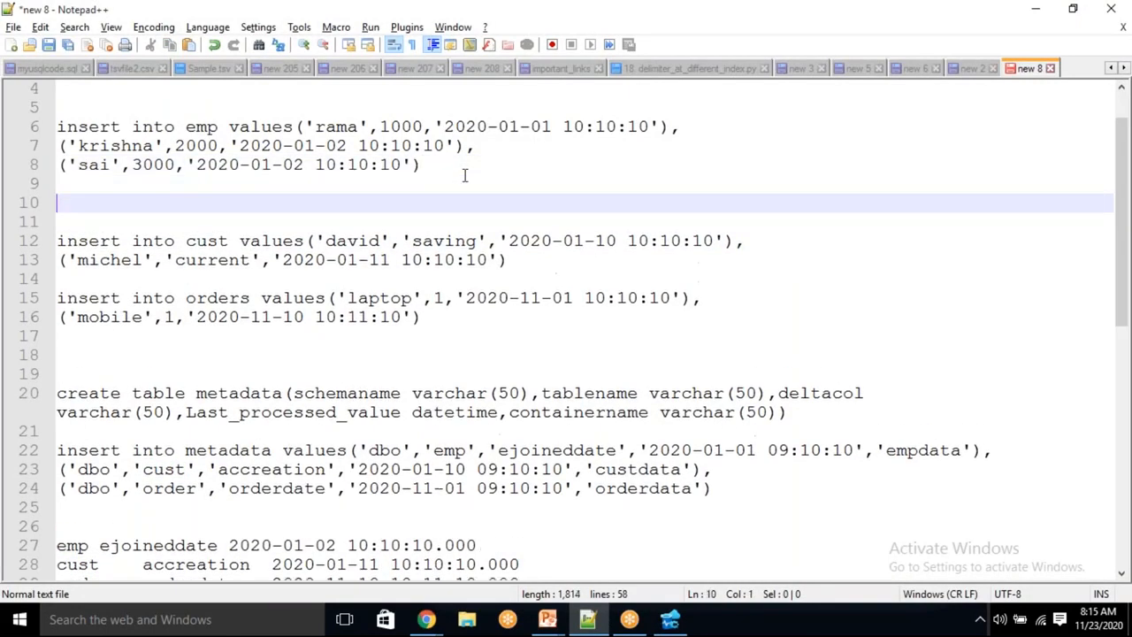
{"action": "type", "text": "insert i"}
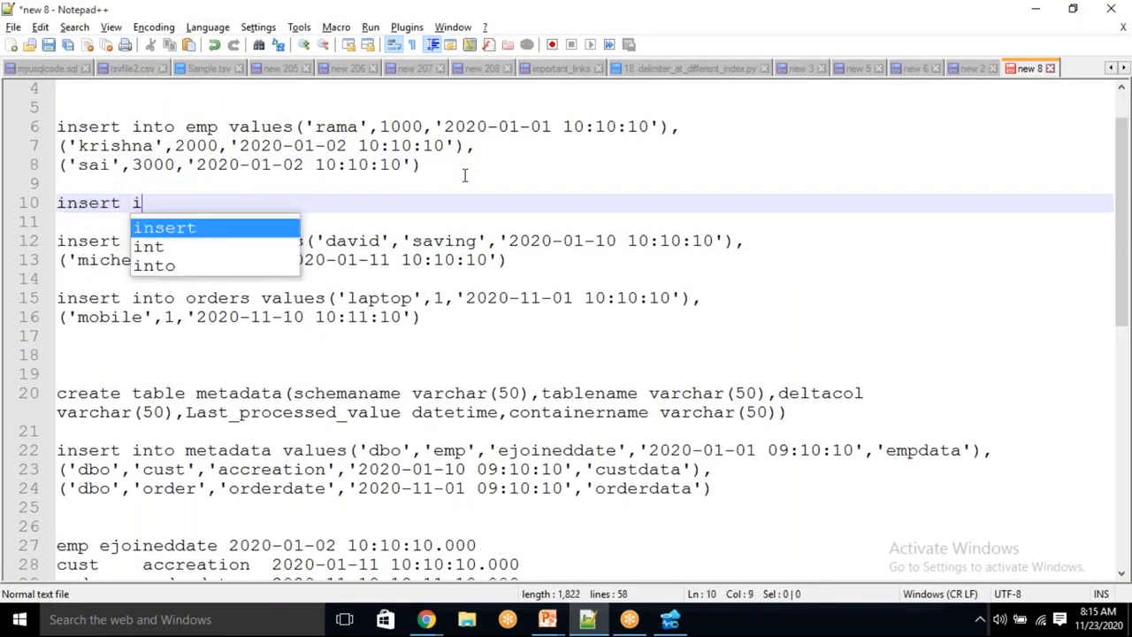
{"action": "type", "text": "nto emp "}
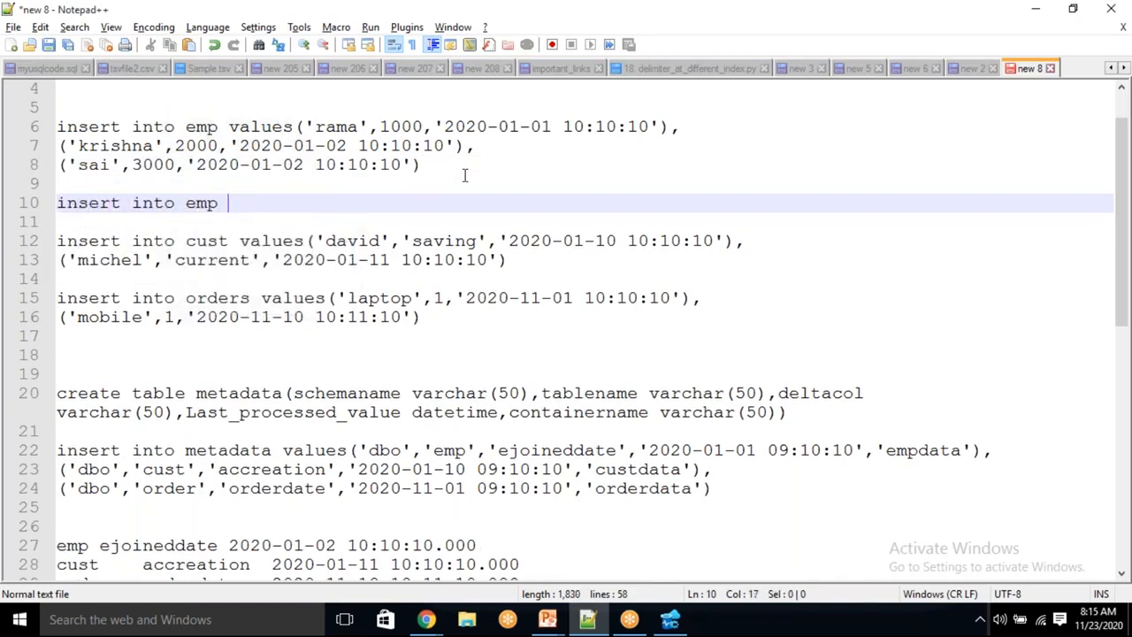
{"action": "type", "text": "values"}
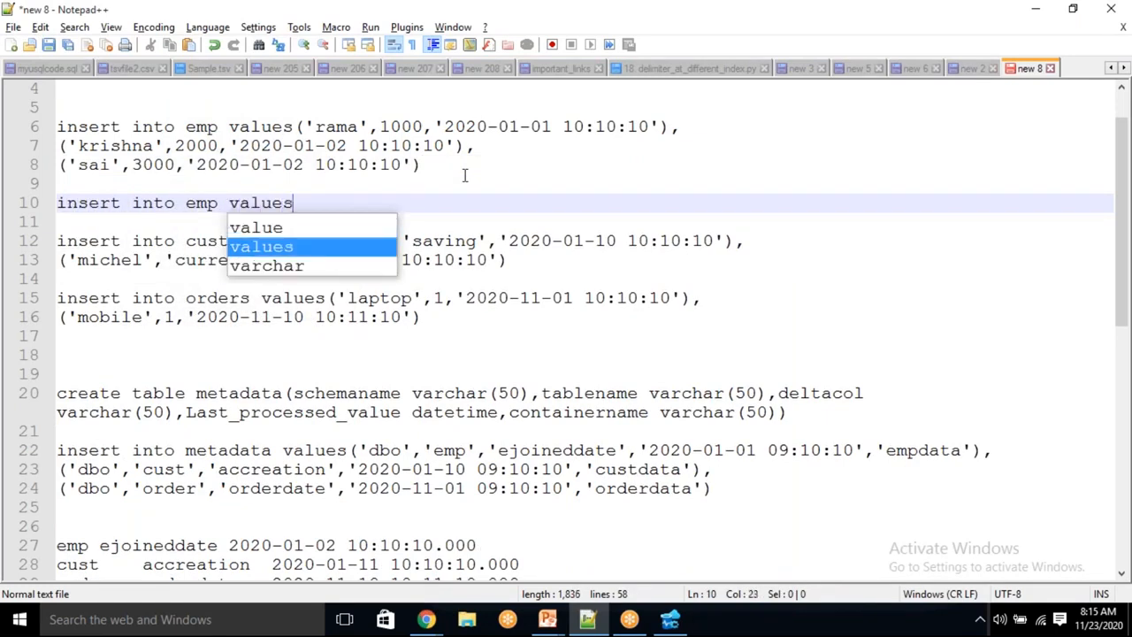
{"action": "type", "text": "("}
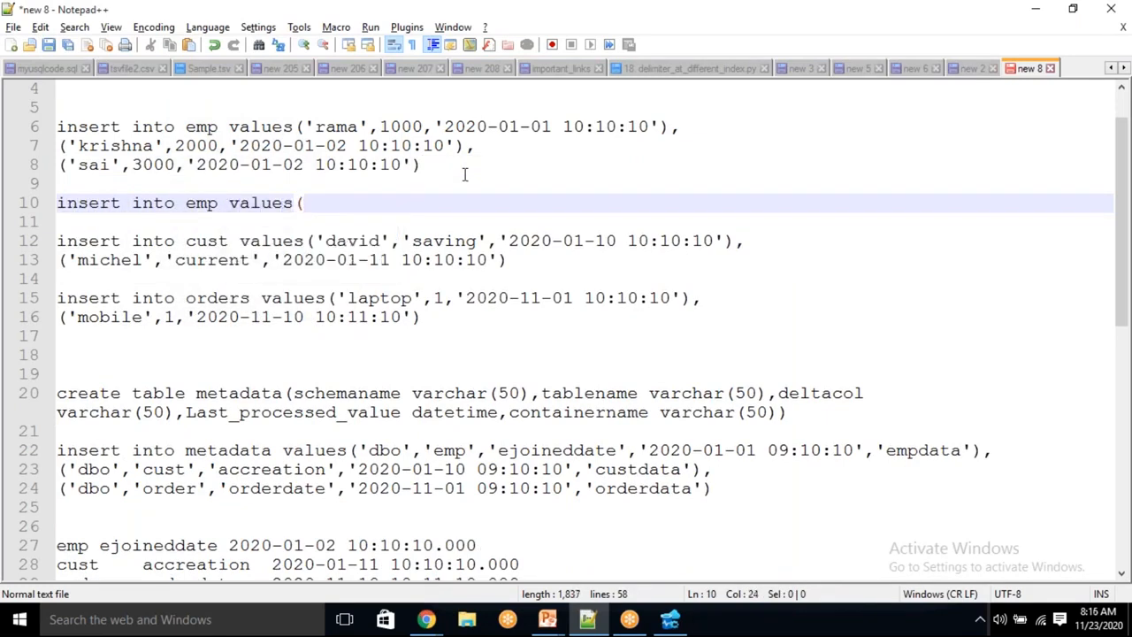
{"action": "type", "text": "''"}
{"action": "type", "text": "srinu"}
{"action": "type", "text": ",4090"}
{"action": "key", "text": "BackSpace"}
{"action": "key", "text": "BackSpace"}
{"action": "type", "text": "00,"}
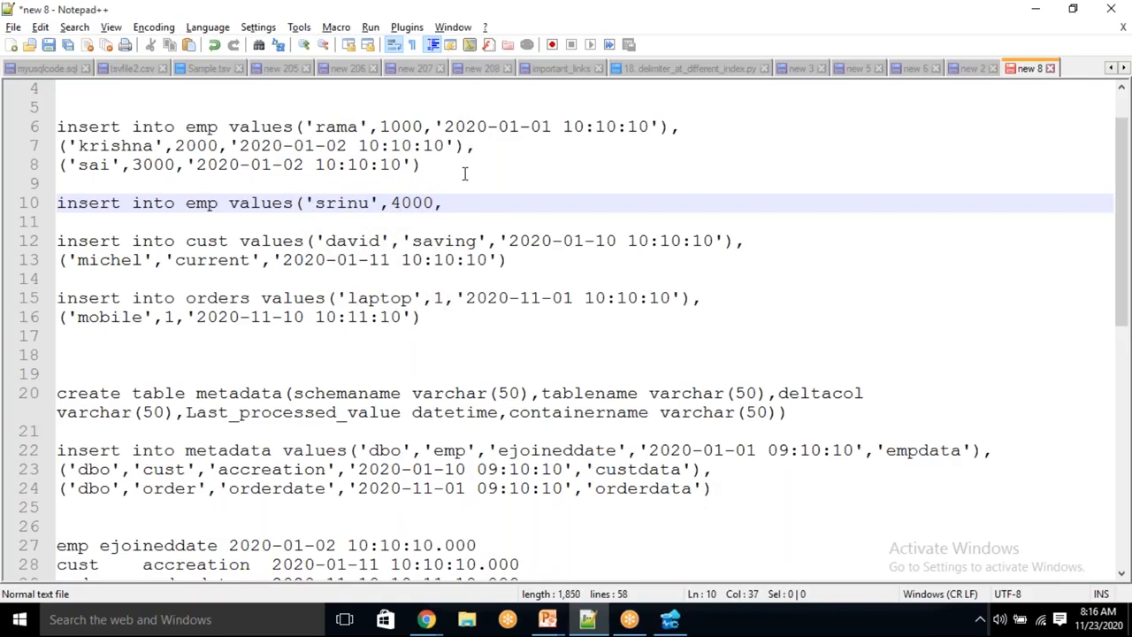
{"action": "left_click_drag", "start_coordinate": [188, 166], "coordinate": [414, 166]}
{"action": "key", "text": "ctrl+c"}
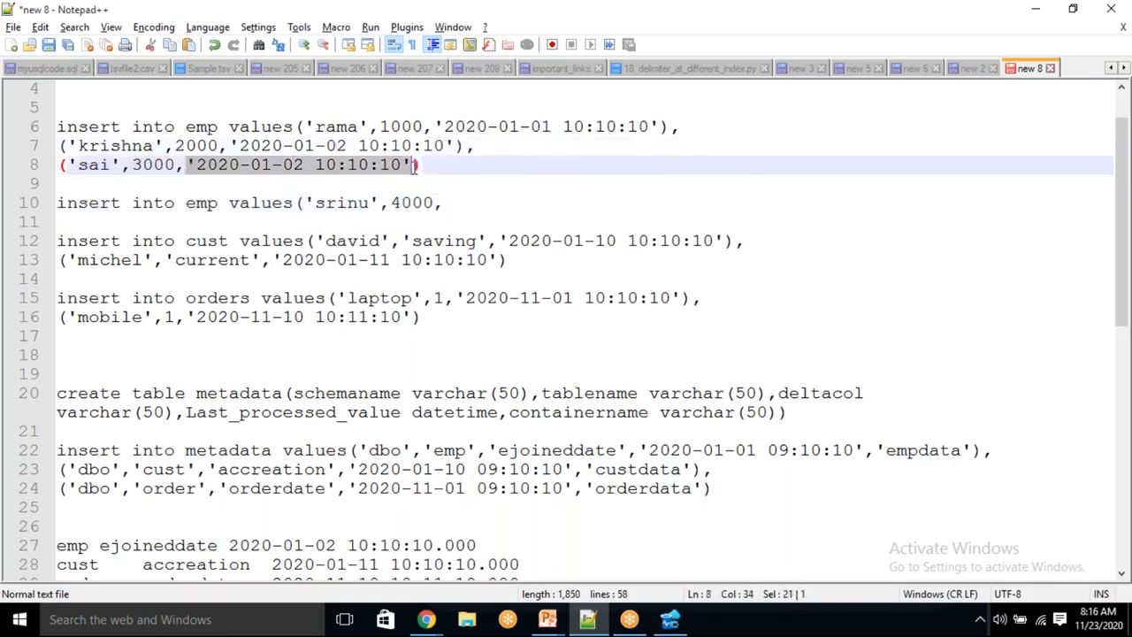
{"action": "left_click", "coordinate": [448, 202]}
{"action": "key", "text": "ctrl+v"}
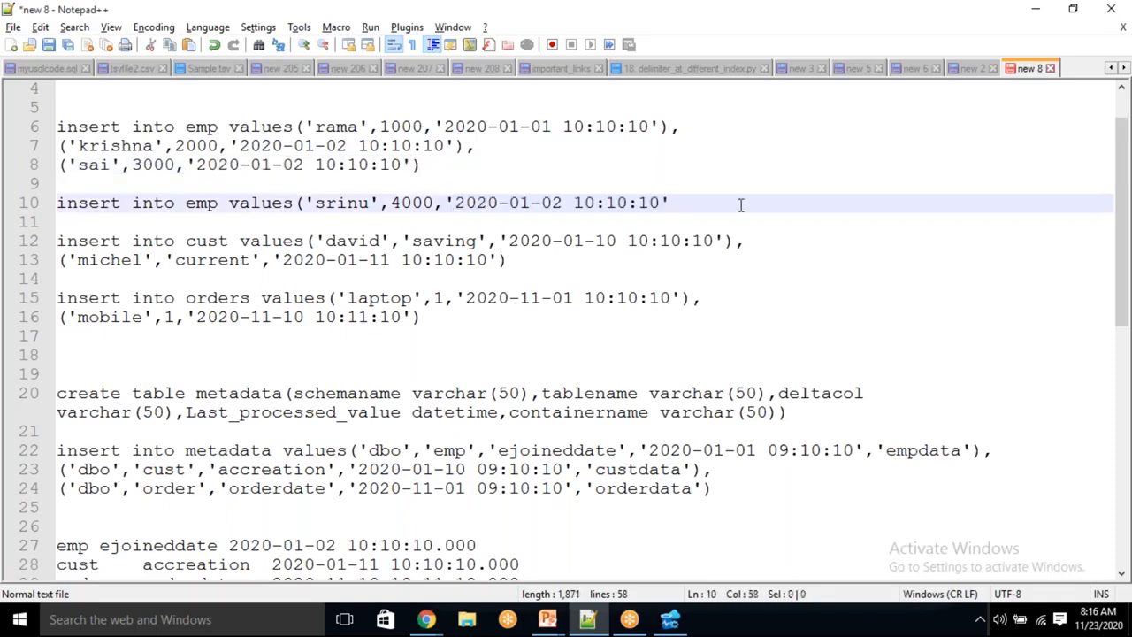
{"action": "key", "text": "Return"}
{"action": "type", "text": ")"}
{"action": "key", "text": "BackSpace"}
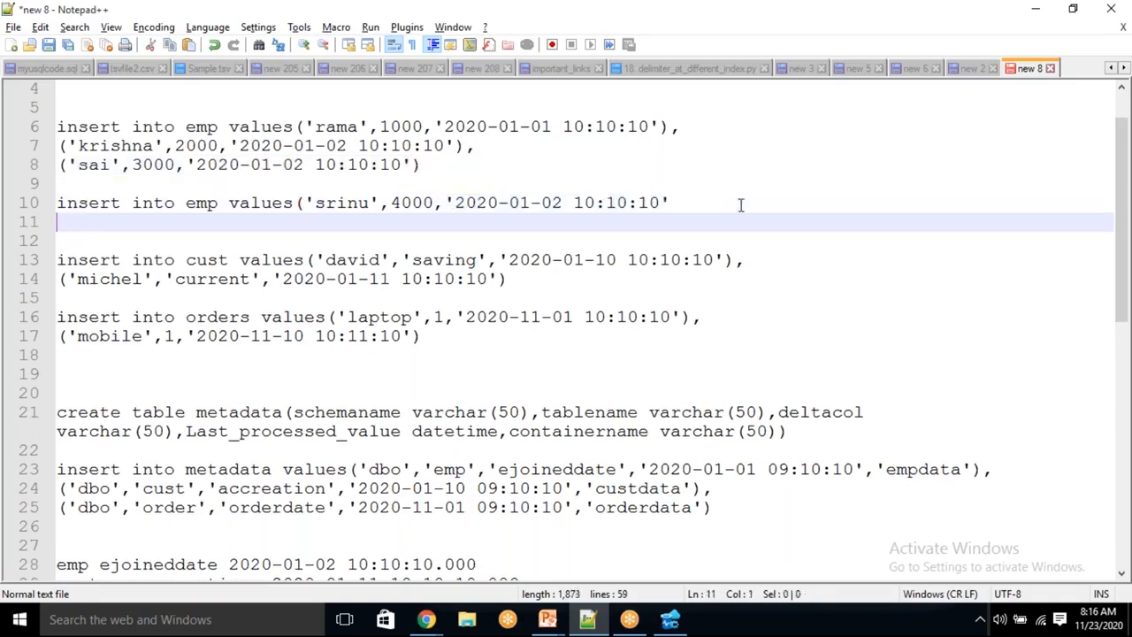
{"action": "key", "text": "BackSpace"}
{"action": "type", "text": ")"}
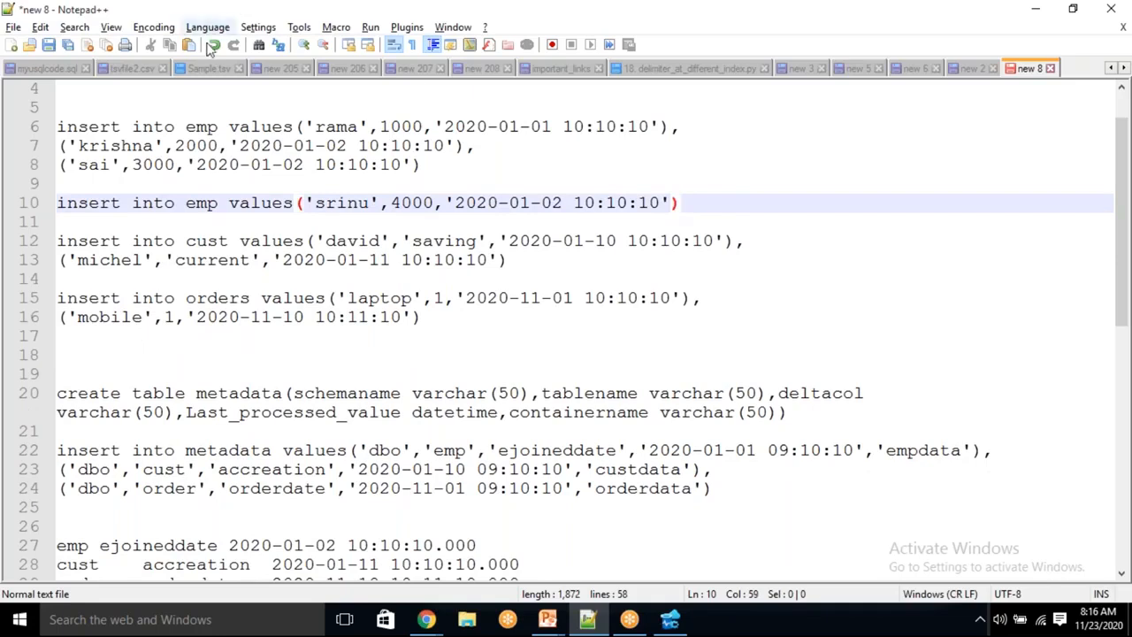
{"action": "left_click", "coordinate": [564, 203]}
{"action": "key", "text": "BackSpace"}
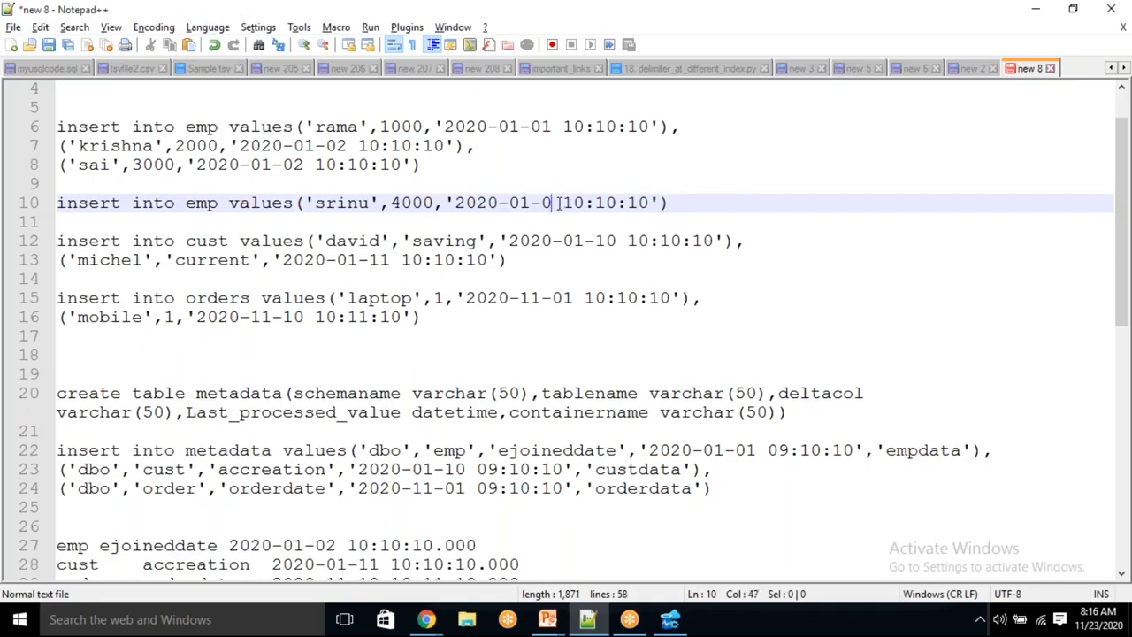
{"action": "type", "text": "3"}
Move the new emp insert statement to Azure Data Studio, replacing the metadata query in SQLQuery_1, and run it
{"action": "key", "text": "End"}
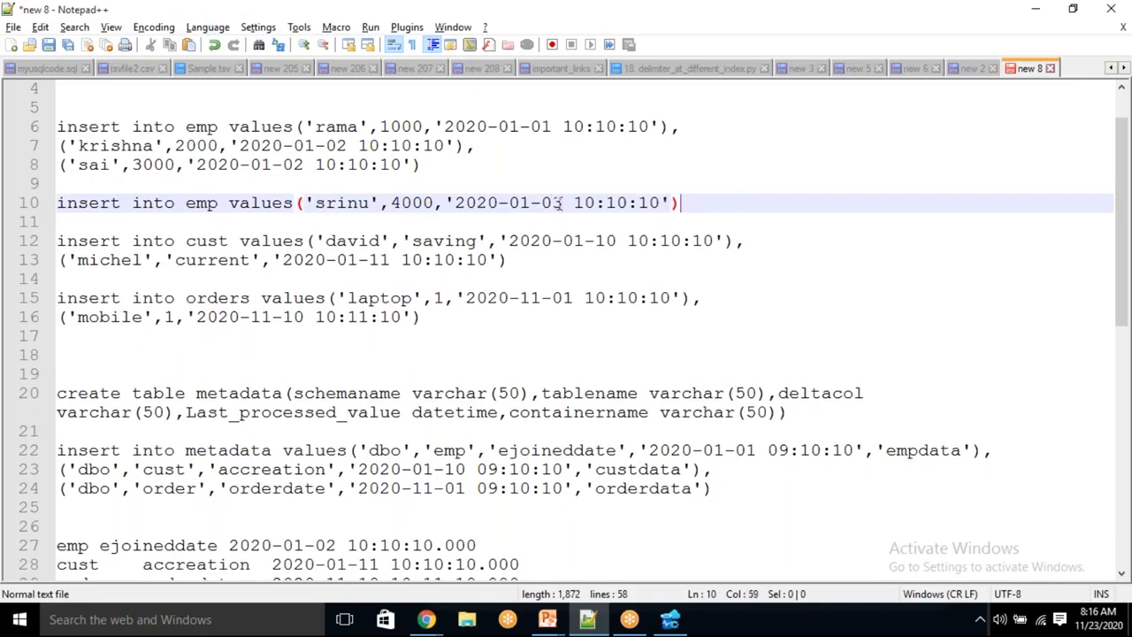
{"action": "key", "text": "shift+Home"}
{"action": "key", "text": "ctrl+c"}
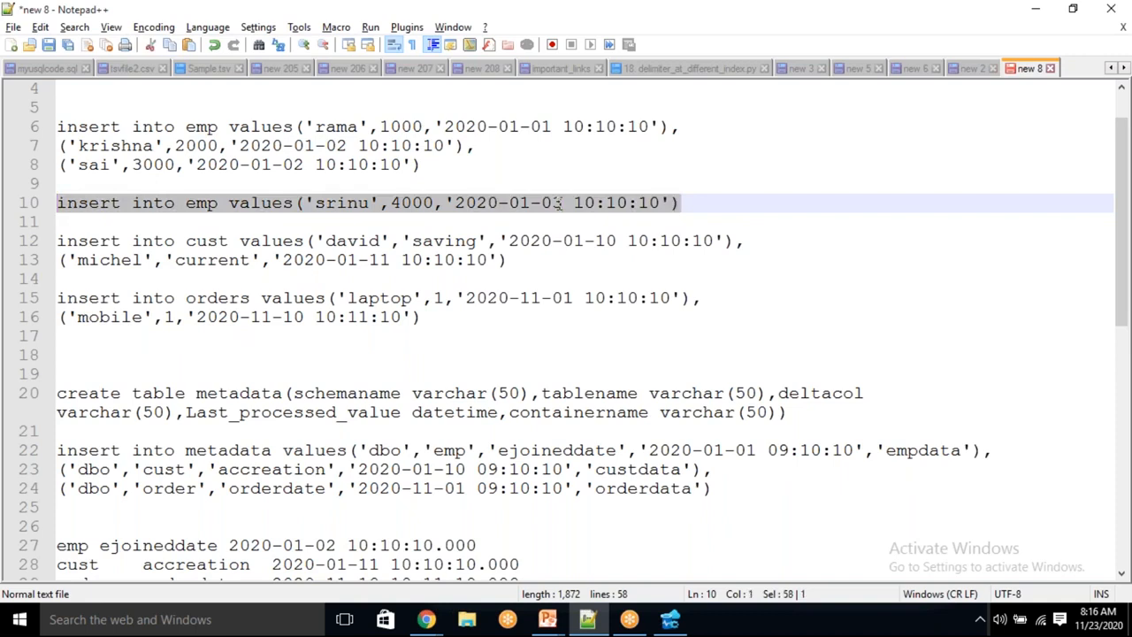
{"action": "key", "text": "Delete"}
{"action": "key", "text": "alt+Tab"}
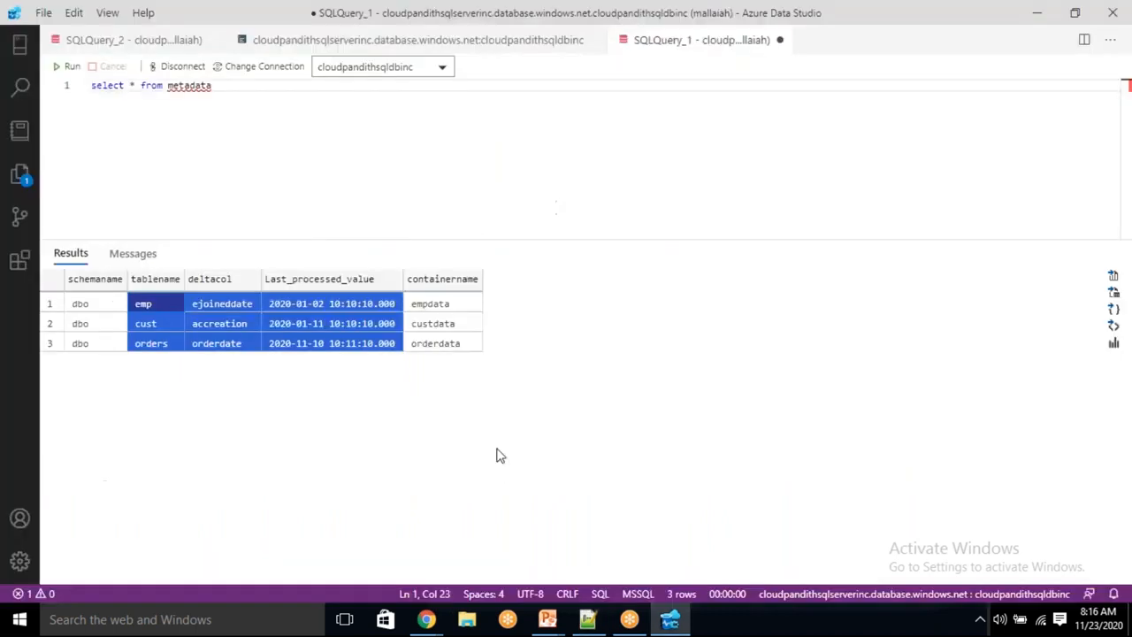
{"action": "key", "text": "ctrl+a"}
{"action": "key", "text": "BackSpace"}
{"action": "key", "text": "ctrl+v"}
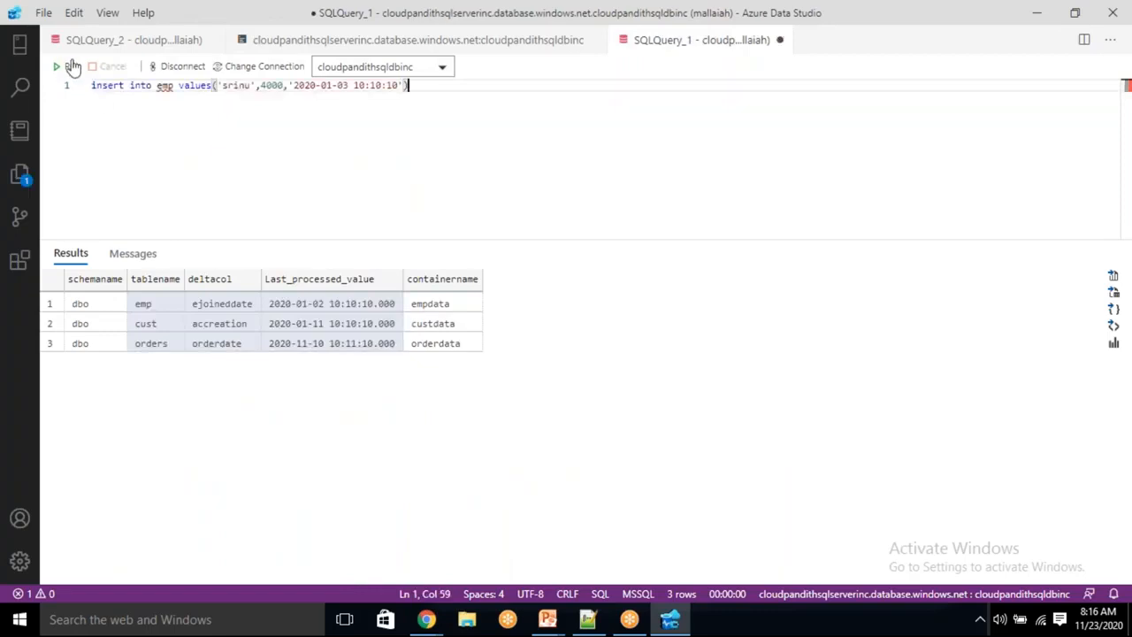
{"action": "left_click", "coordinate": [73, 67]}
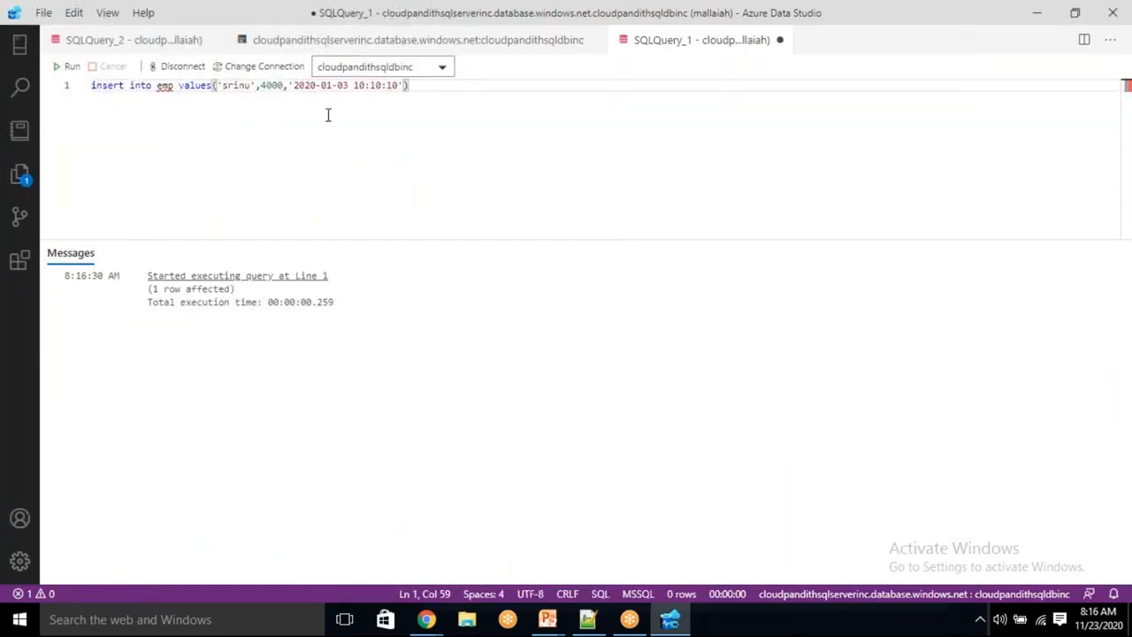
Replace the insert statement in SQLQuery_1 with select * from emp
{"action": "key", "text": "shift+Home"}
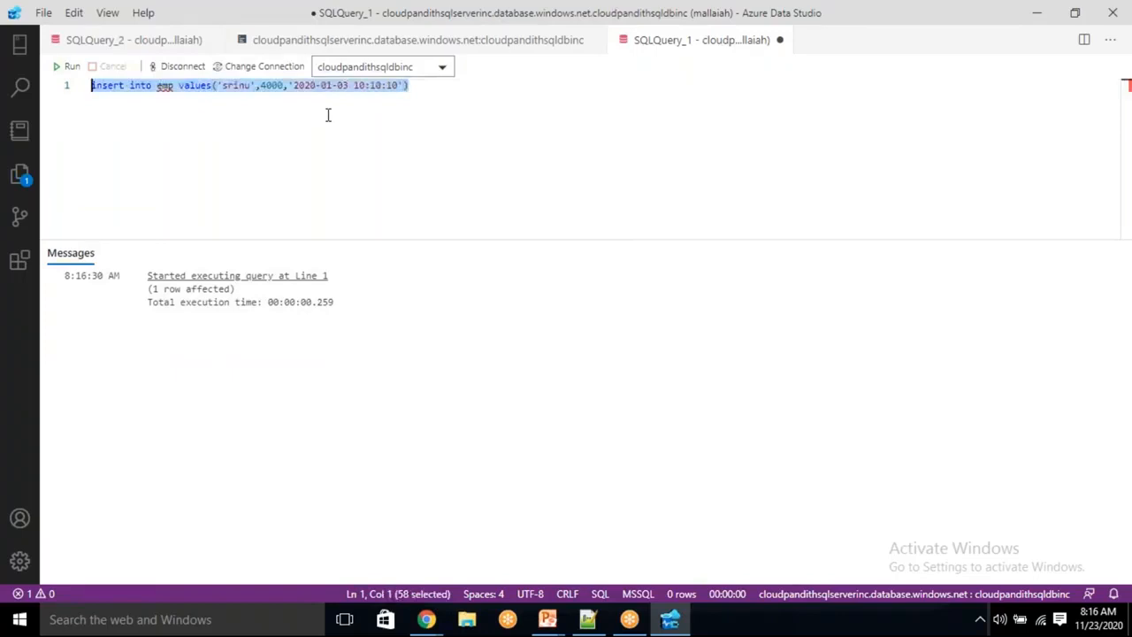
{"action": "key", "text": "BackSpace"}
{"action": "type", "text": "sel"}
{"action": "key", "text": "BackSpace"}
{"action": "key", "text": "BackSpace"}
{"action": "key", "text": "BackSpace"}
{"action": "type", "text": "select * from emp"}
Add select * from cust as a second line below the emp query in SQLQuery_1 and run both queries
{"action": "key", "text": "Return"}
{"action": "type", "text": "sel;e"}
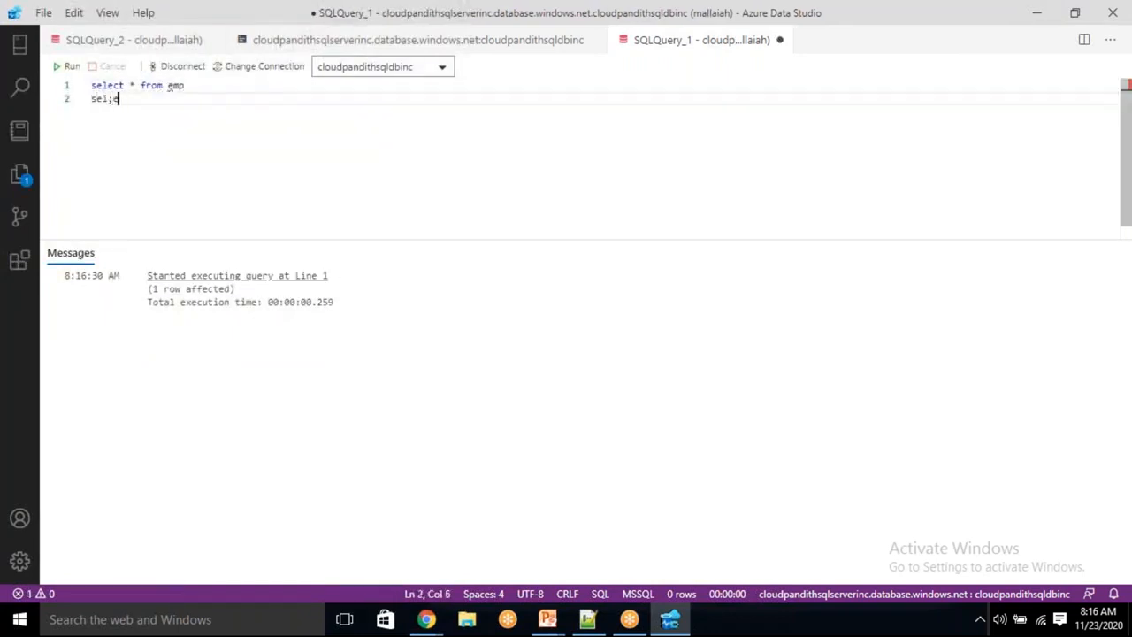
{"action": "type", "text": "ty"}
{"action": "key", "text": "BackSpace"}
{"action": "type", "text": "* from clo"}
{"action": "key", "text": "BackSpace"}
{"action": "key", "text": "BackSpace"}
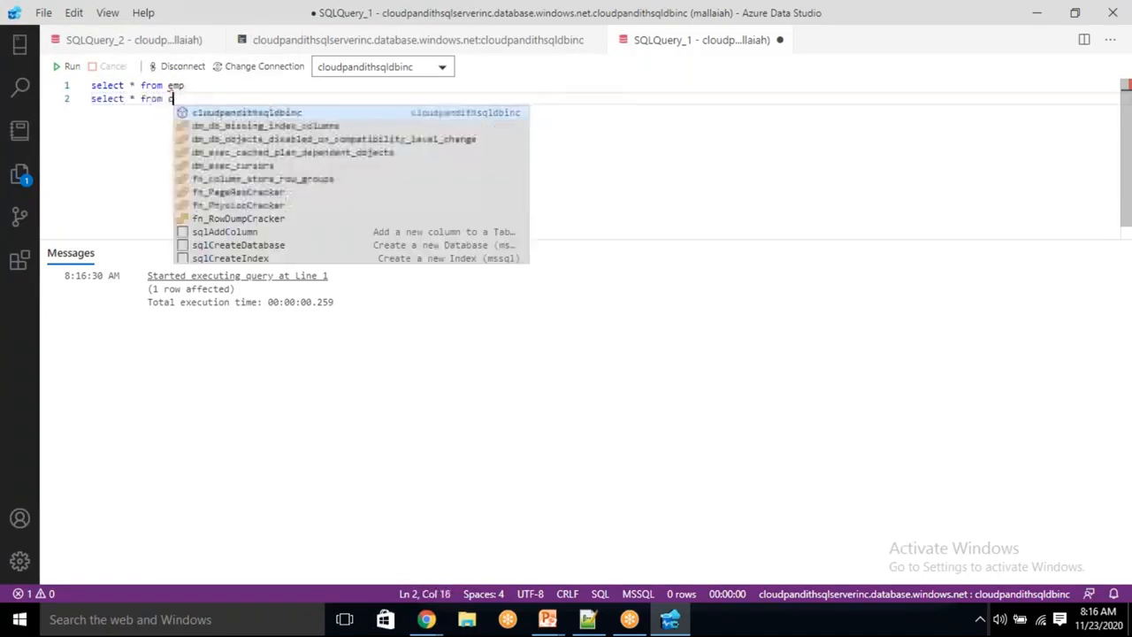
{"action": "type", "text": "ust"}
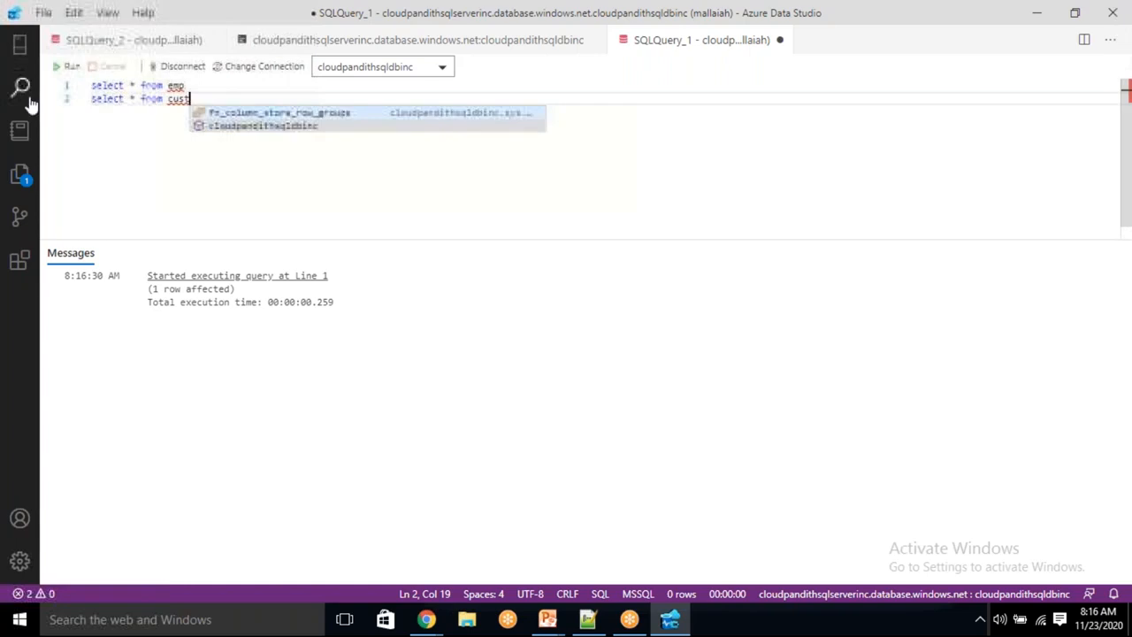
{"action": "left_click", "coordinate": [68, 67]}
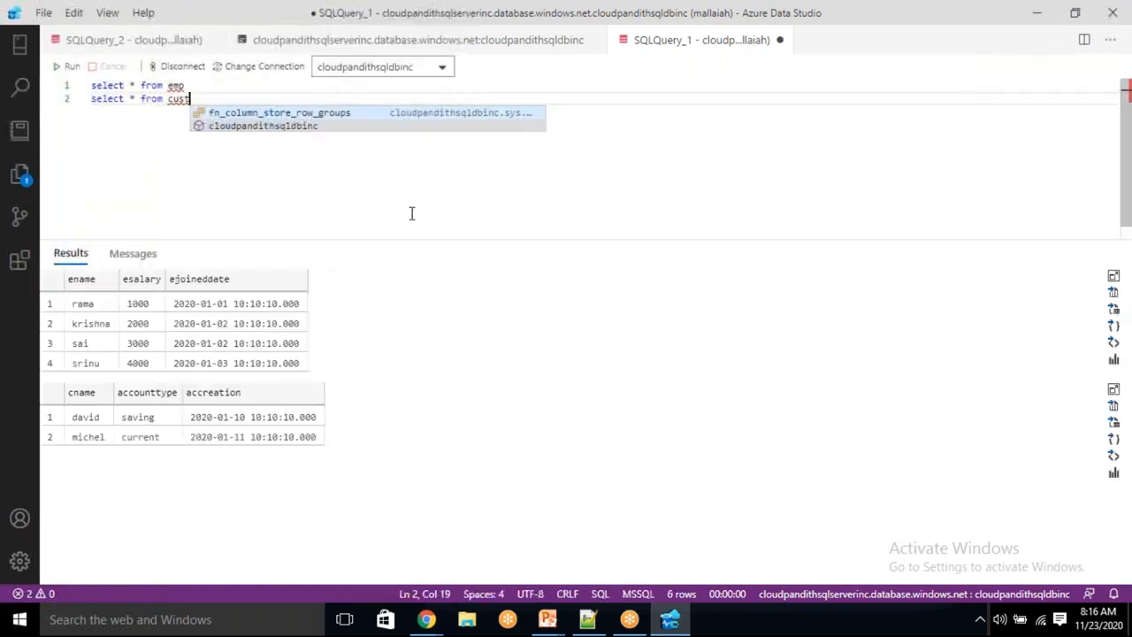
{"action": "double_click", "coordinate": [176, 86]}
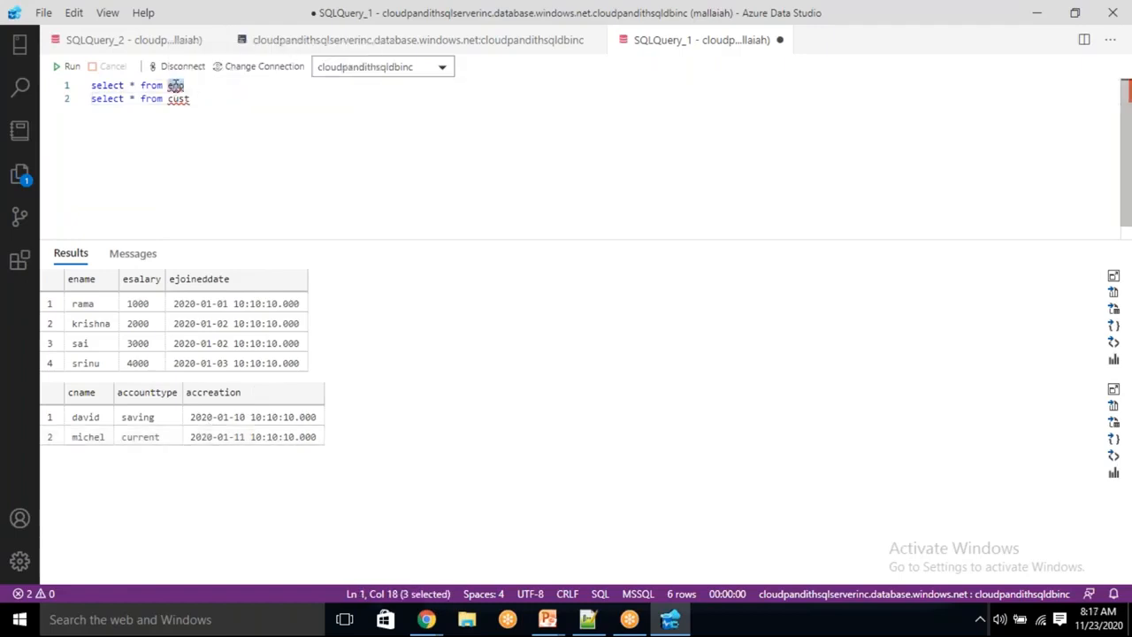
{"action": "left_click", "coordinate": [588, 619]}
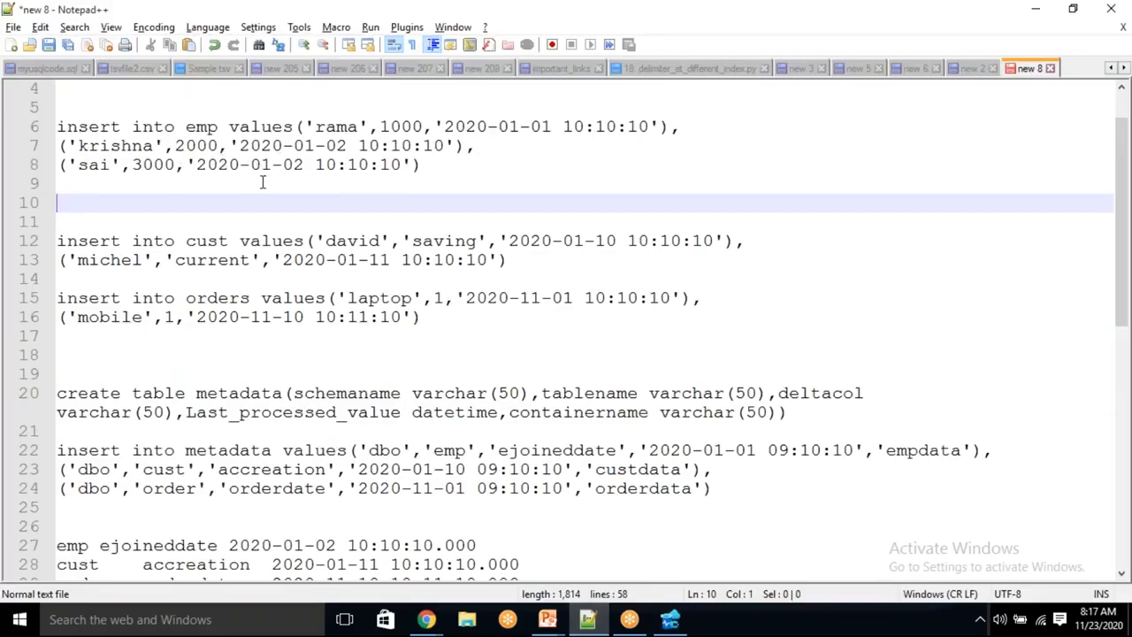
{"action": "key", "text": "alt+Tab"}
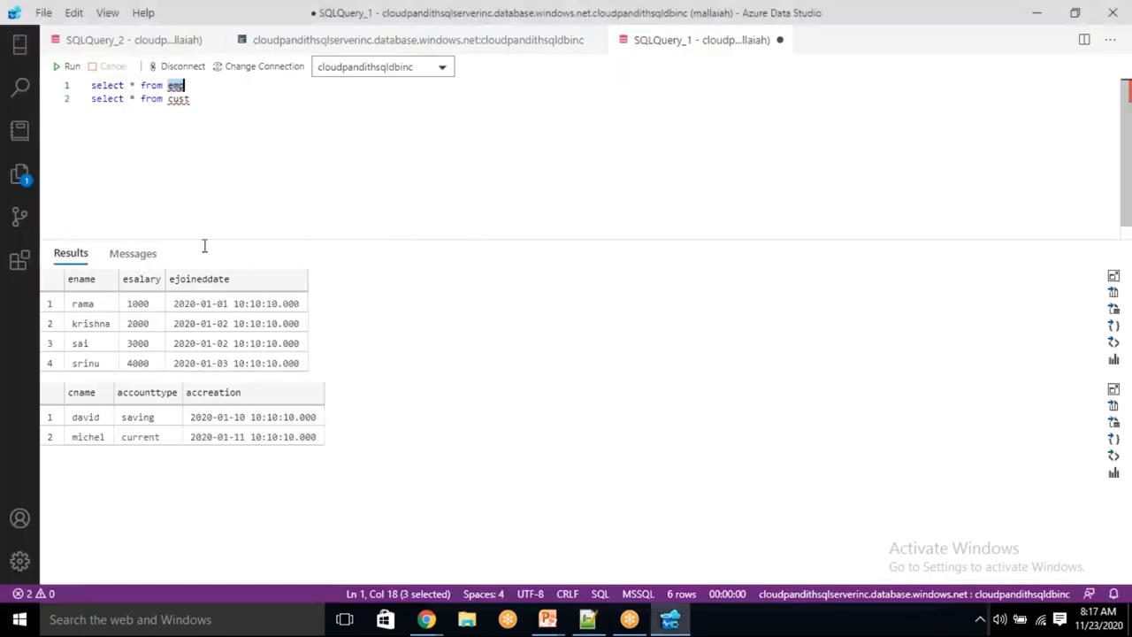
{"action": "left_click", "coordinate": [95, 428]}
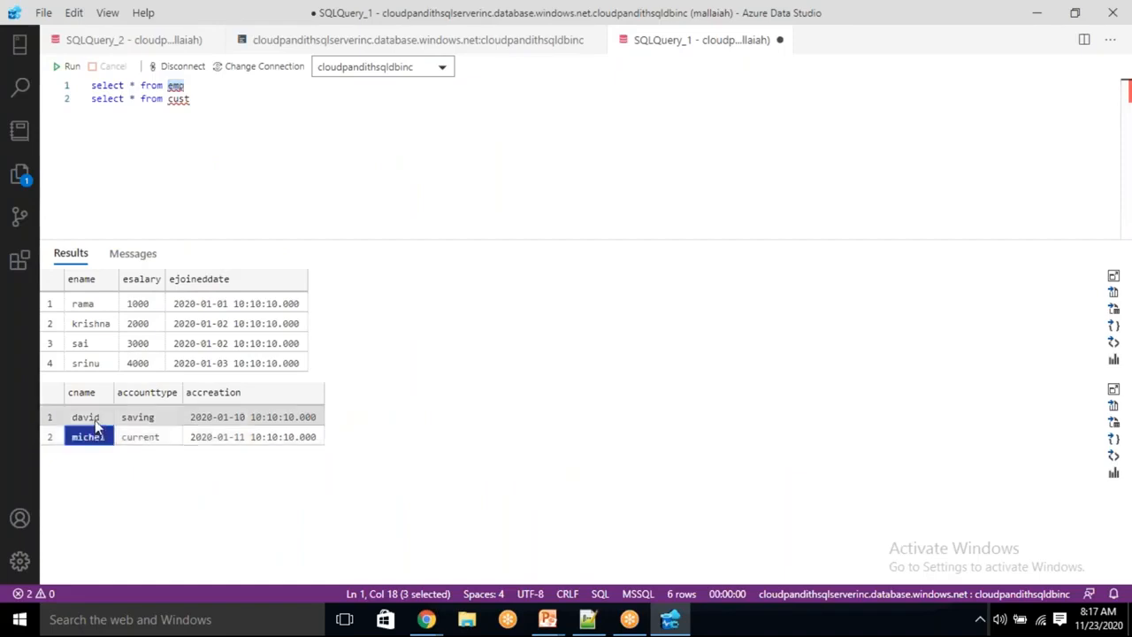
Change the second query in SQLQuery_1 to select * from metadata and run both queries
{"action": "left_click", "coordinate": [208, 95]}
{"action": "left_click", "coordinate": [204, 90]}
{"action": "left_click", "coordinate": [200, 101]}
{"action": "key", "text": "BackSpace"}
{"action": "key", "text": "BackSpace"}
{"action": "type", "text": "metadata"}
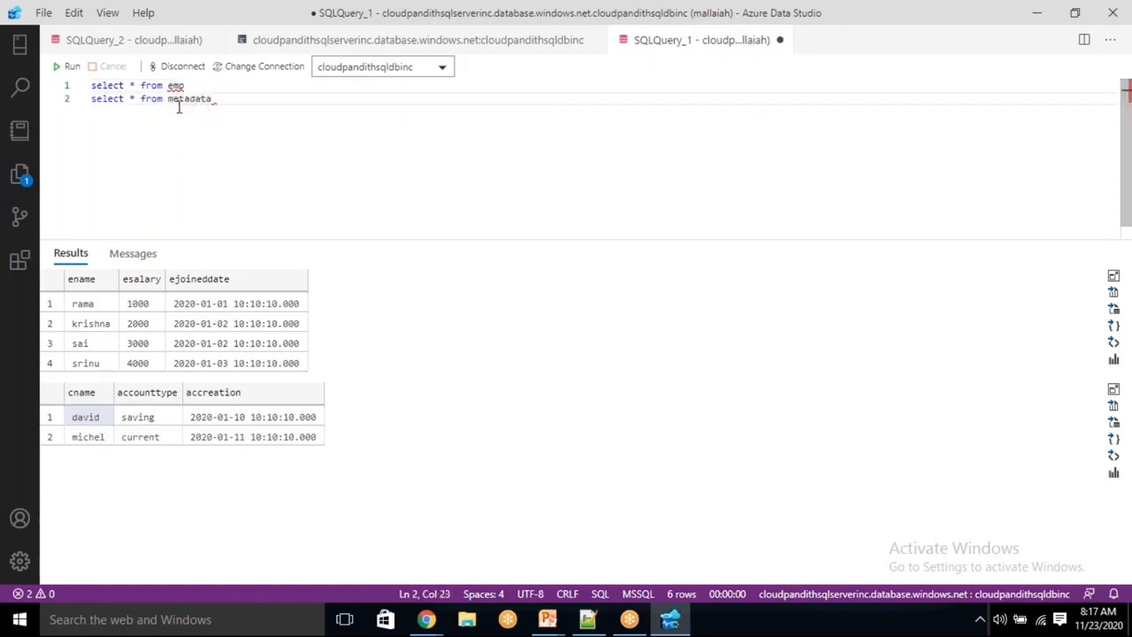
{"action": "left_click", "coordinate": [70, 68]}
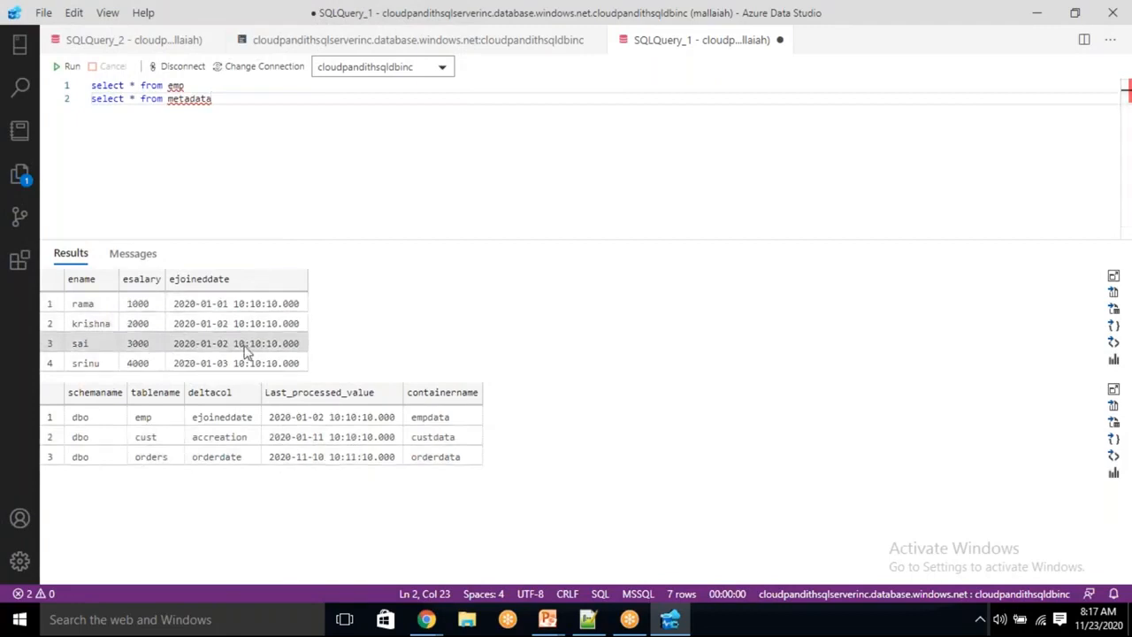
Compare the emp entry's Last_processed_value in the metadata results with the ejoineddate values of the emp rows
{"action": "left_click", "coordinate": [288, 418]}
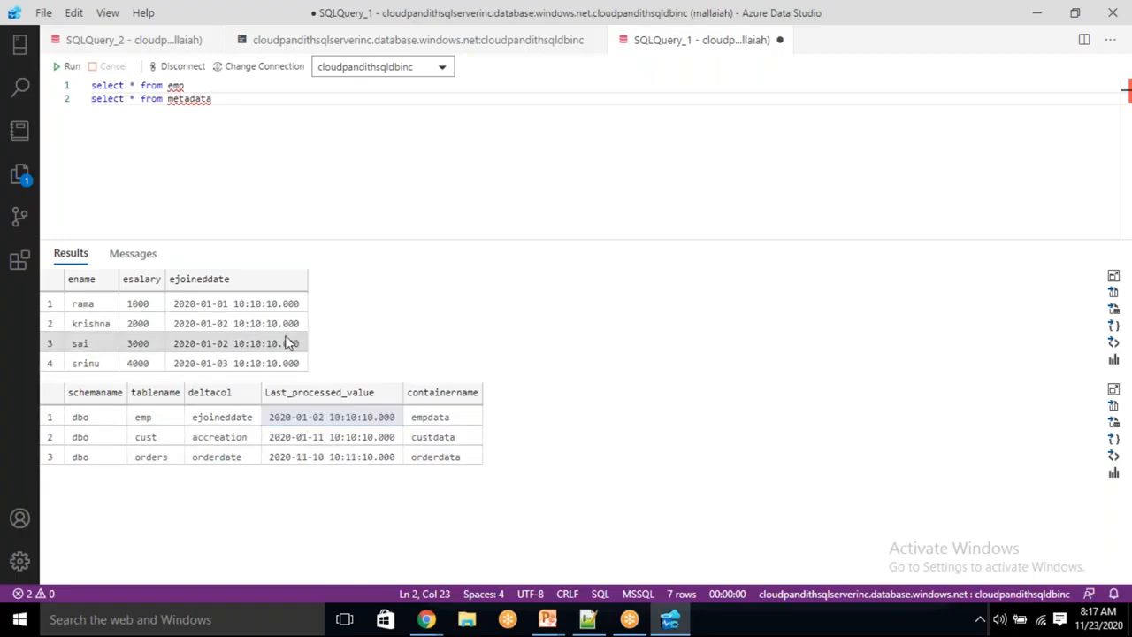
{"action": "left_click", "coordinate": [218, 342]}
{"action": "left_click_drag", "start_coordinate": [218, 342], "coordinate": [197, 299]}
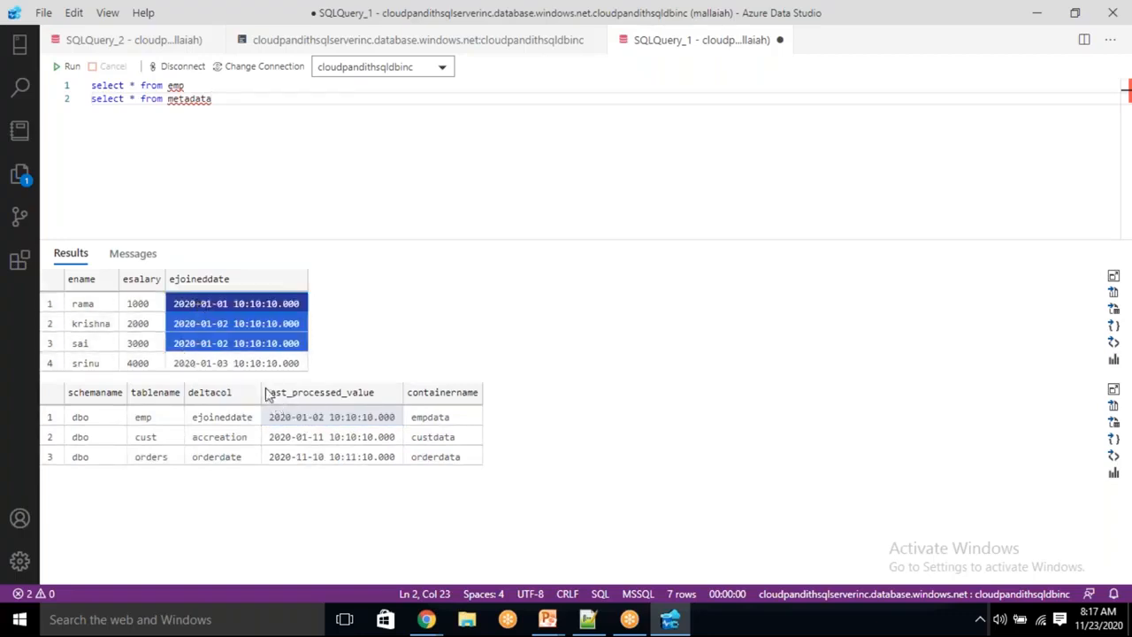
{"action": "left_click", "coordinate": [226, 366]}
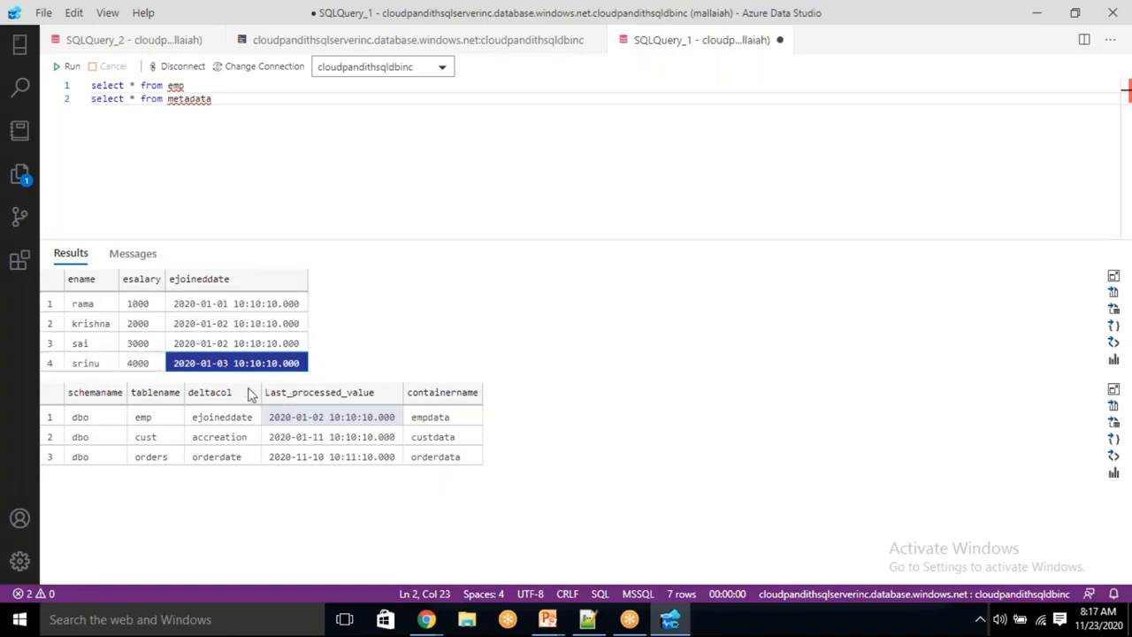
Examine the containername values for emp, cust and orders in the metadata results, and the newly inserted emp row
{"action": "left_click", "coordinate": [445, 417]}
{"action": "left_click", "coordinate": [438, 437]}
{"action": "left_click", "coordinate": [445, 456]}
{"action": "left_click", "coordinate": [444, 439]}
{"action": "left_click", "coordinate": [444, 454]}
{"action": "left_click", "coordinate": [441, 438]}
{"action": "left_click", "coordinate": [438, 453]}
{"action": "left_click", "coordinate": [436, 438]}
{"action": "left_click", "coordinate": [447, 458]}
{"action": "left_click", "coordinate": [437, 437]}
{"action": "left_click", "coordinate": [429, 419]}
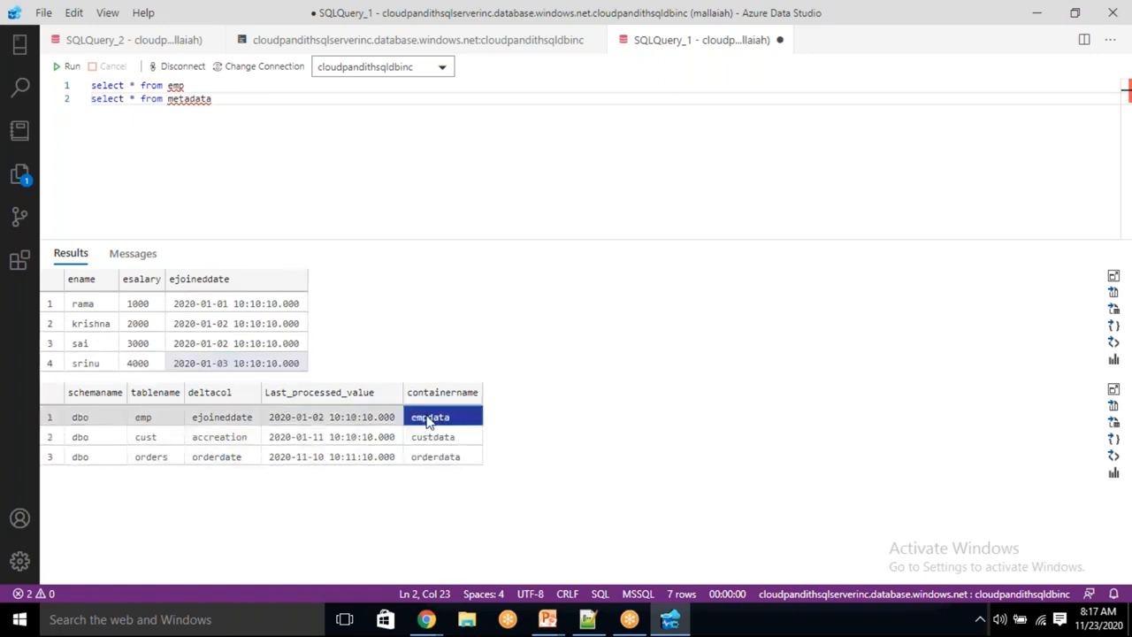
{"action": "left_click", "coordinate": [91, 365]}
Switch to Azure Data Factory in Chrome, start a debug run of PL_DATA_SQLDB_BLOB_INCREMENTAL, and refresh its run status
{"action": "key", "text": "alt+Tab"}
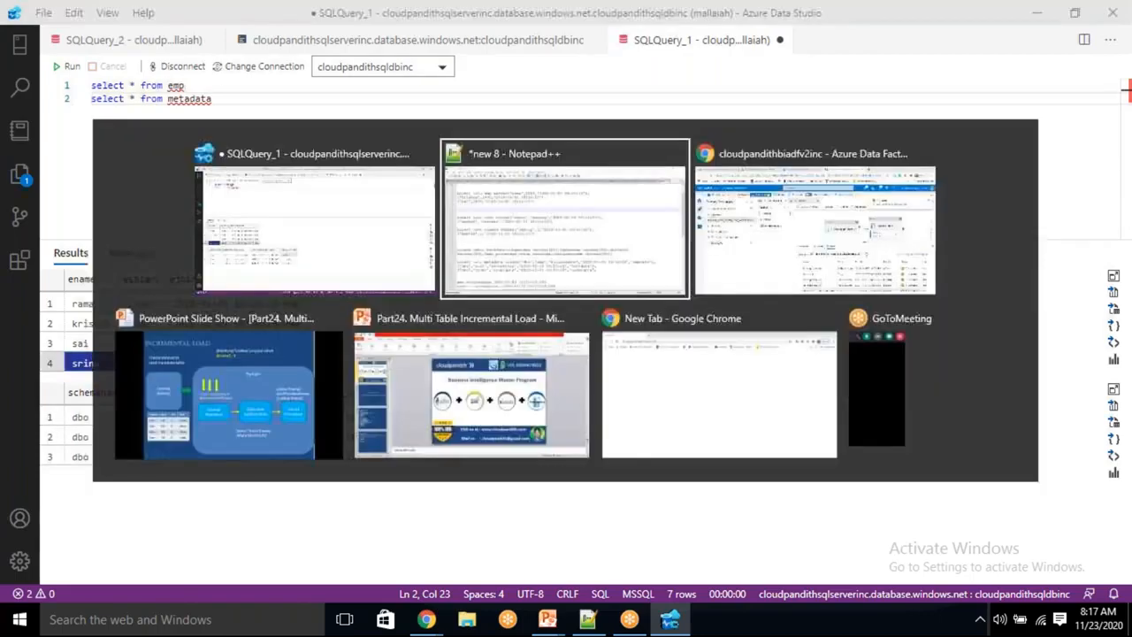
{"action": "mouse_move", "coordinate": [443, 625]}
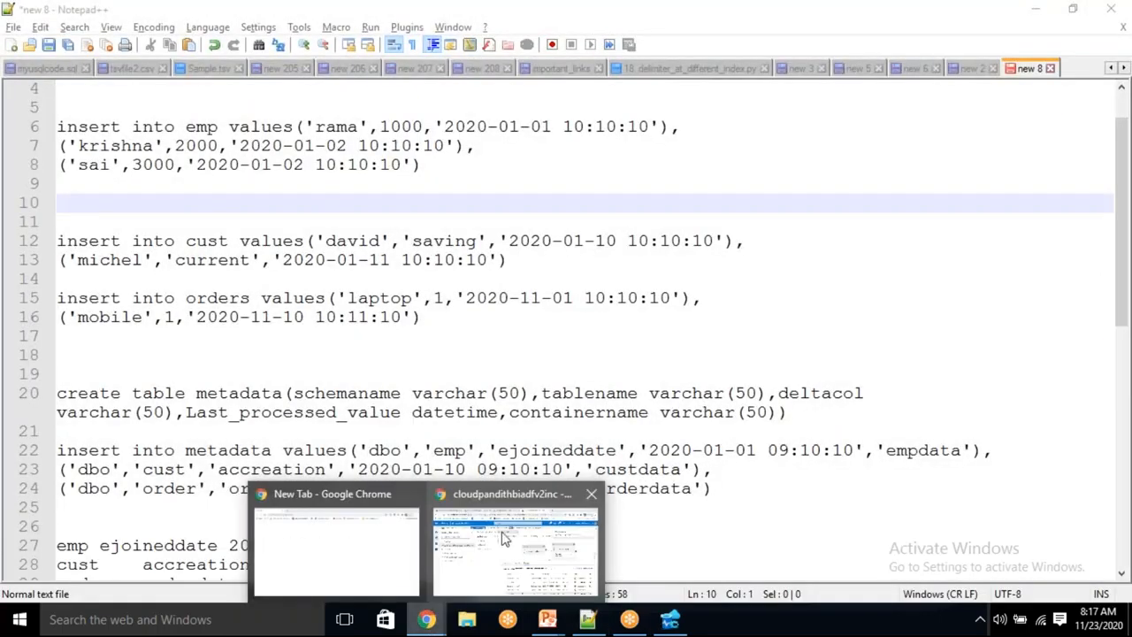
{"action": "left_click", "coordinate": [566, 539]}
{"action": "left_click", "coordinate": [686, 192]}
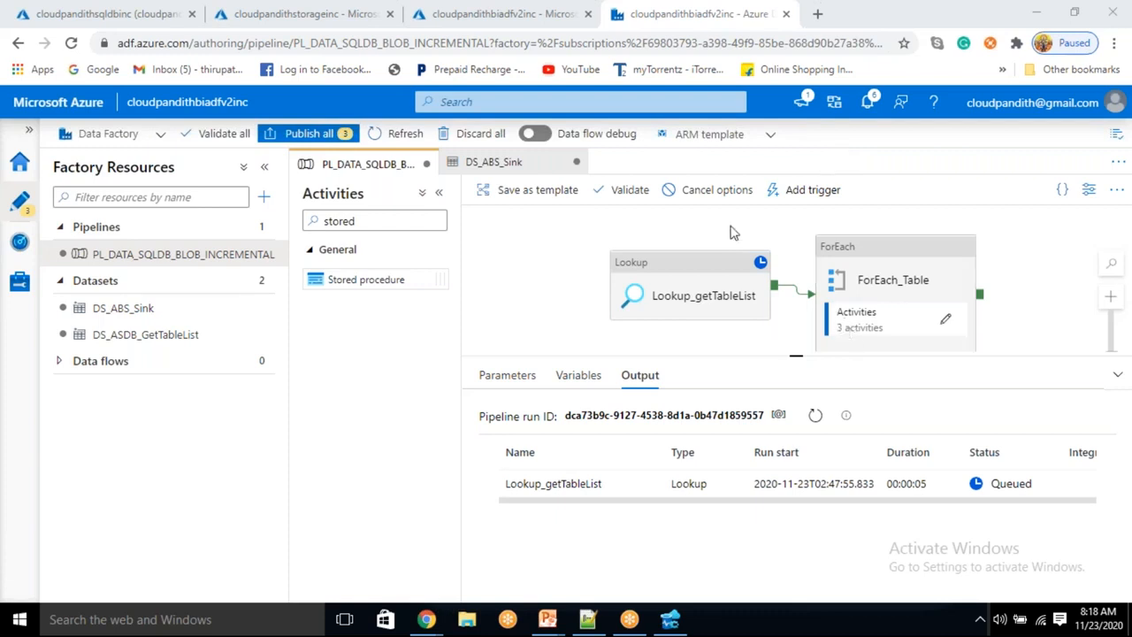
{"action": "left_click", "coordinate": [815, 417]}
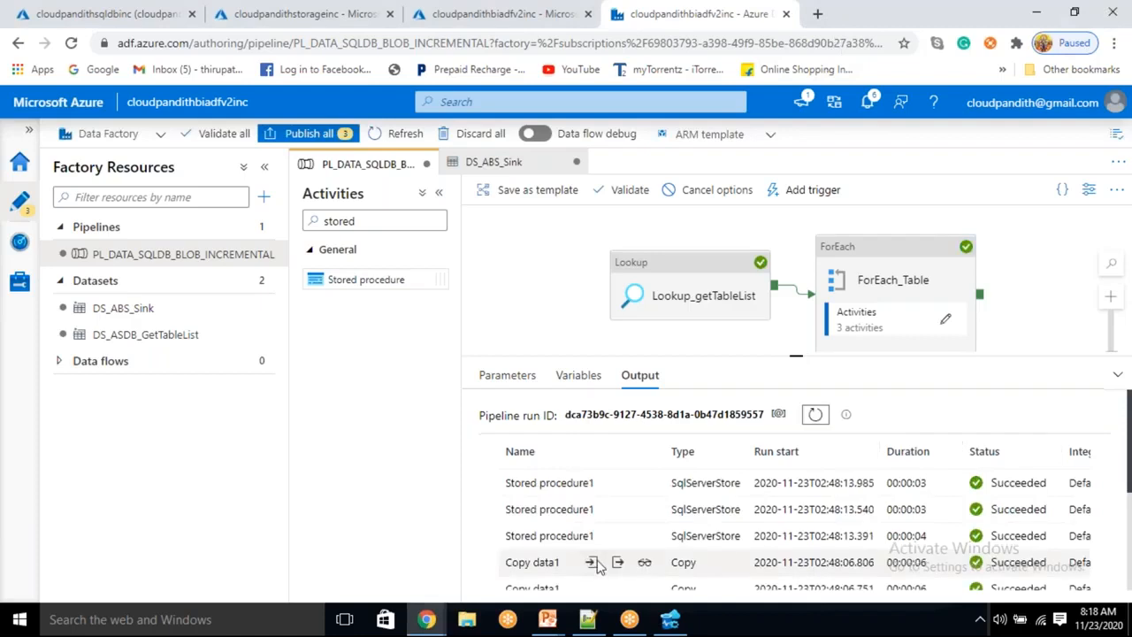
Inspect the input query and the rowsRead and rowsCopied output of the Copy data1 run for dbo.emp
{"action": "scroll", "coordinate": [597, 566], "scroll_direction": "down", "scroll_amount": 5}
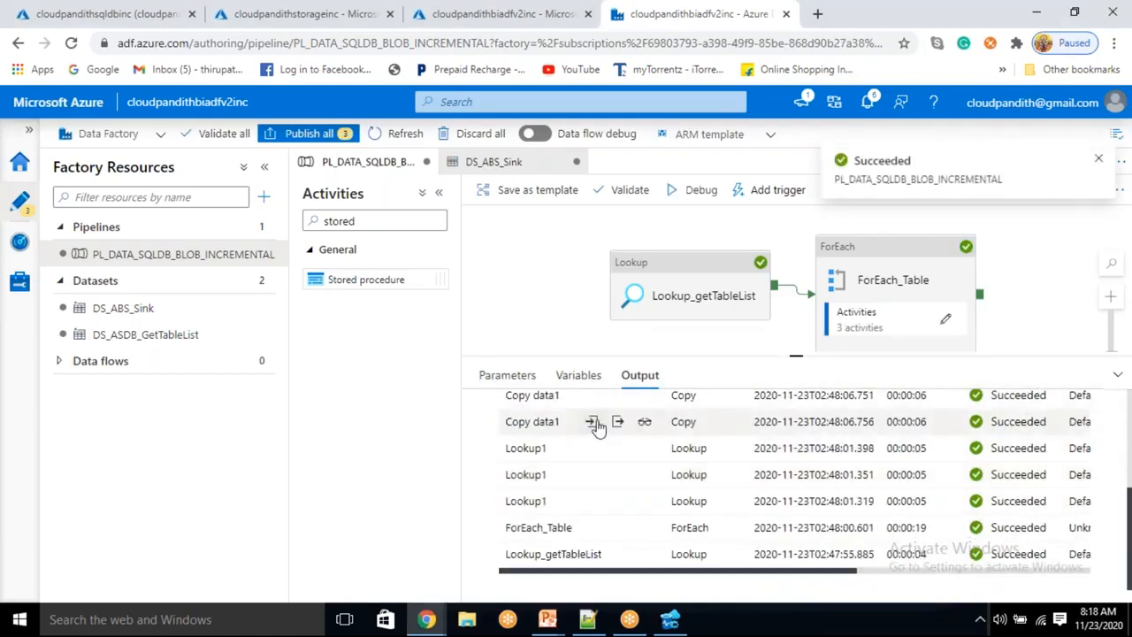
{"action": "left_click", "coordinate": [592, 423]}
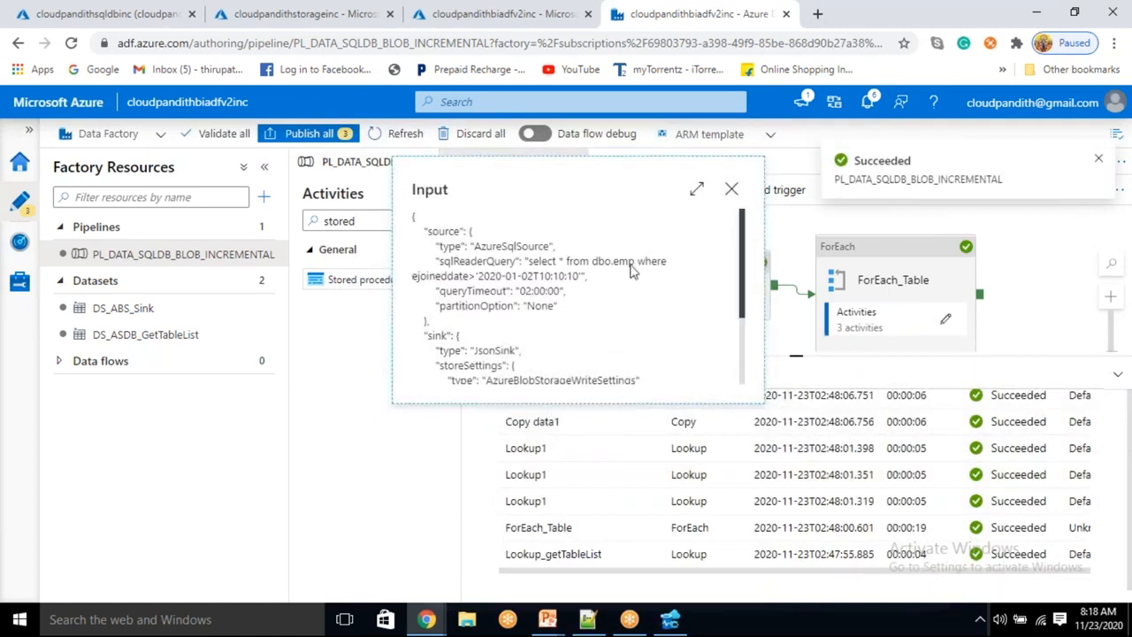
{"action": "left_click", "coordinate": [730, 189]}
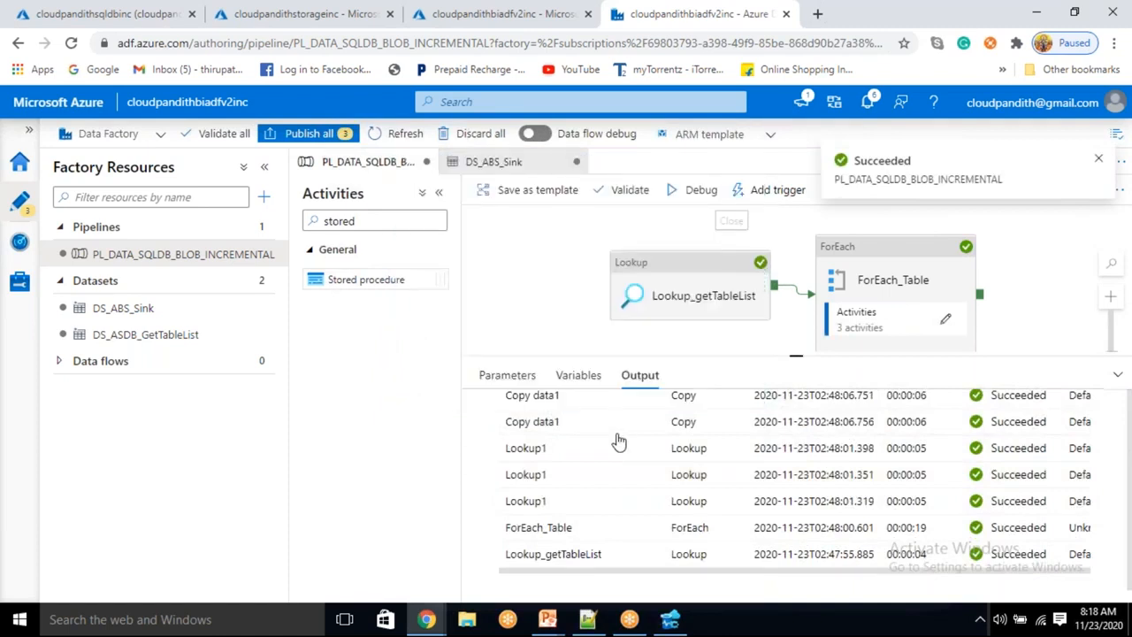
{"action": "left_click", "coordinate": [617, 422]}
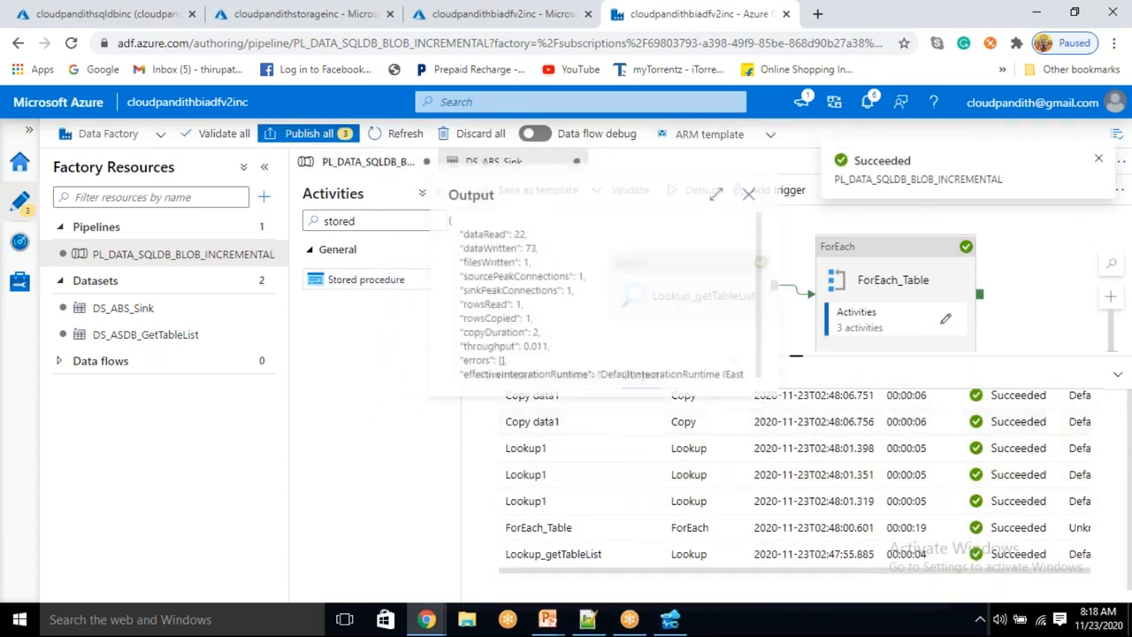
{"action": "double_click", "coordinate": [512, 305]}
{"action": "left_click", "coordinate": [522, 320]}
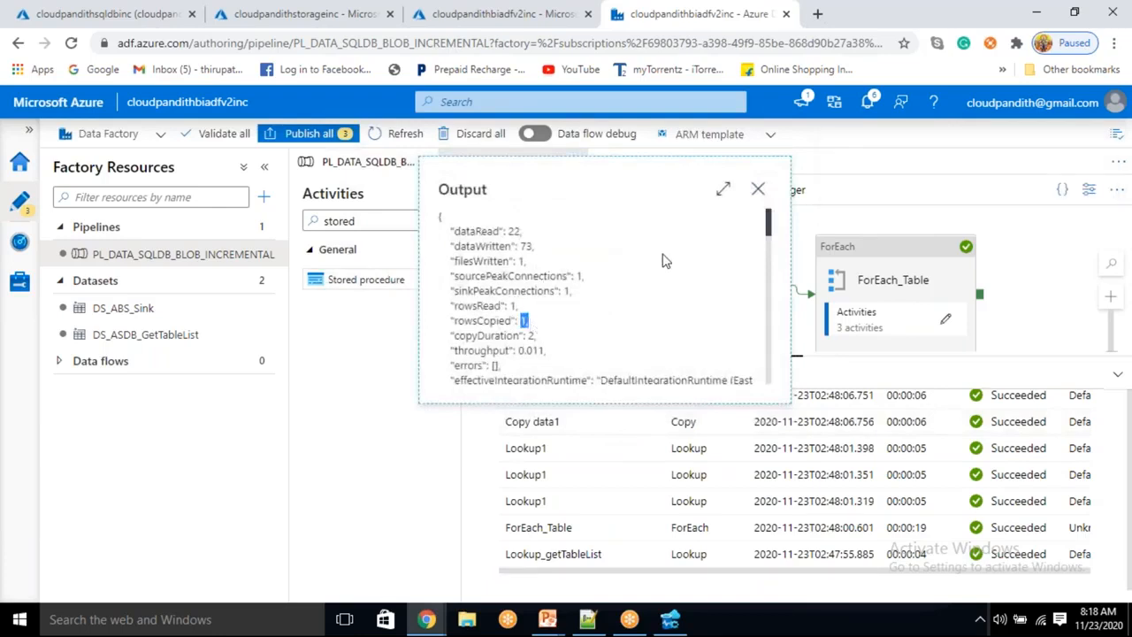
{"action": "left_click", "coordinate": [758, 189]}
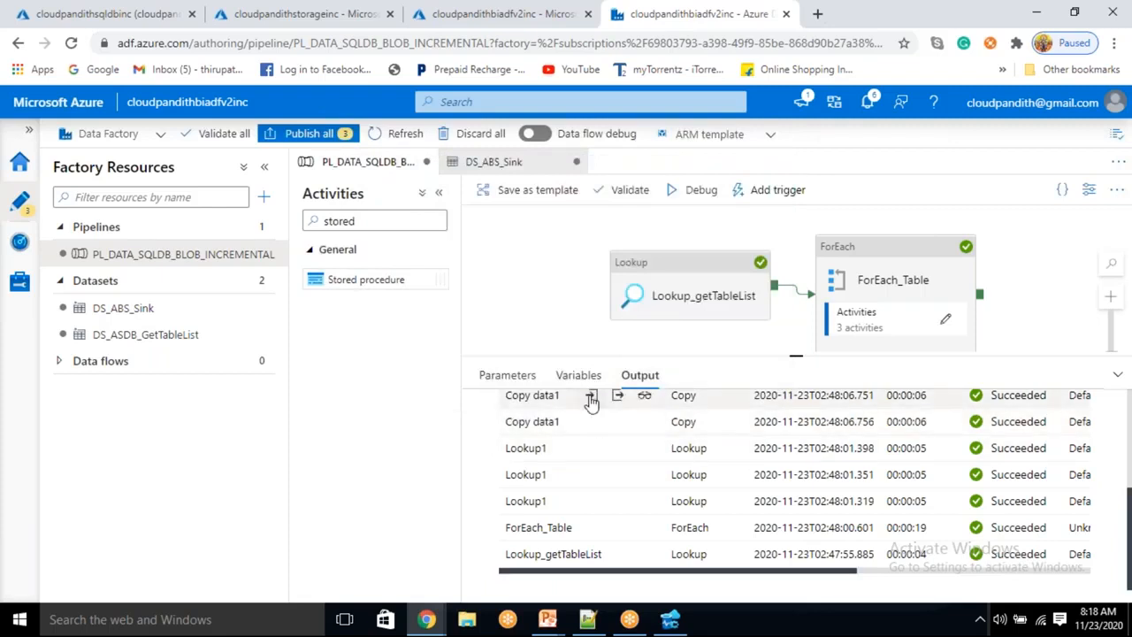
Inspect the input query and the rowsRead output of the Copy data1 run for dbo.cust
{"action": "left_click", "coordinate": [590, 398]}
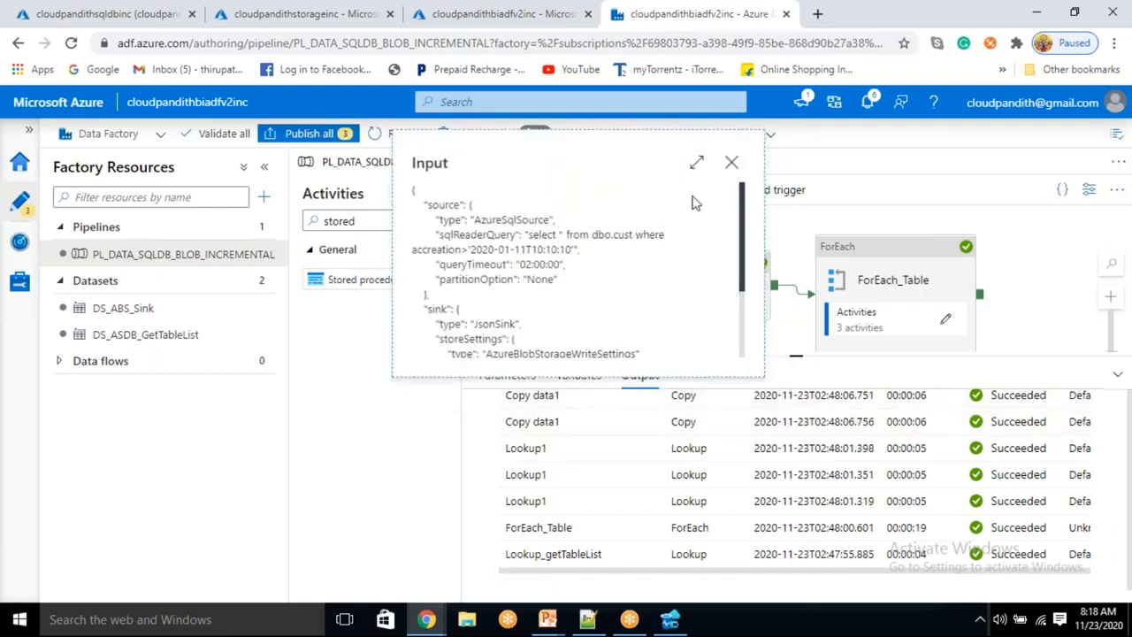
{"action": "left_click", "coordinate": [733, 165]}
{"action": "left_click", "coordinate": [617, 396]}
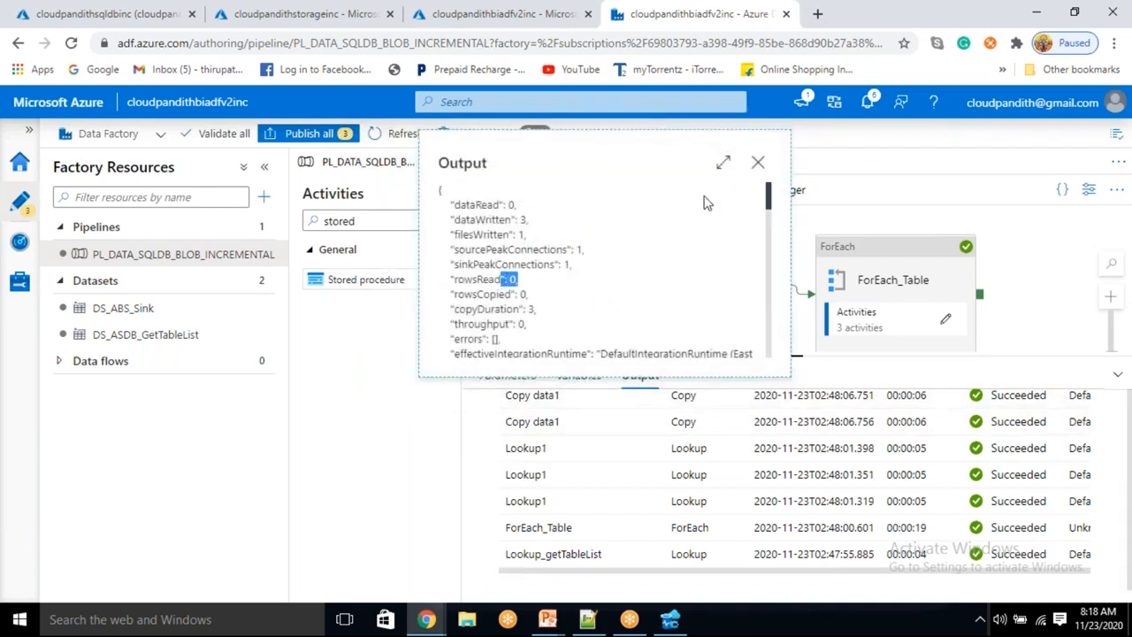
{"action": "left_click", "coordinate": [758, 162]}
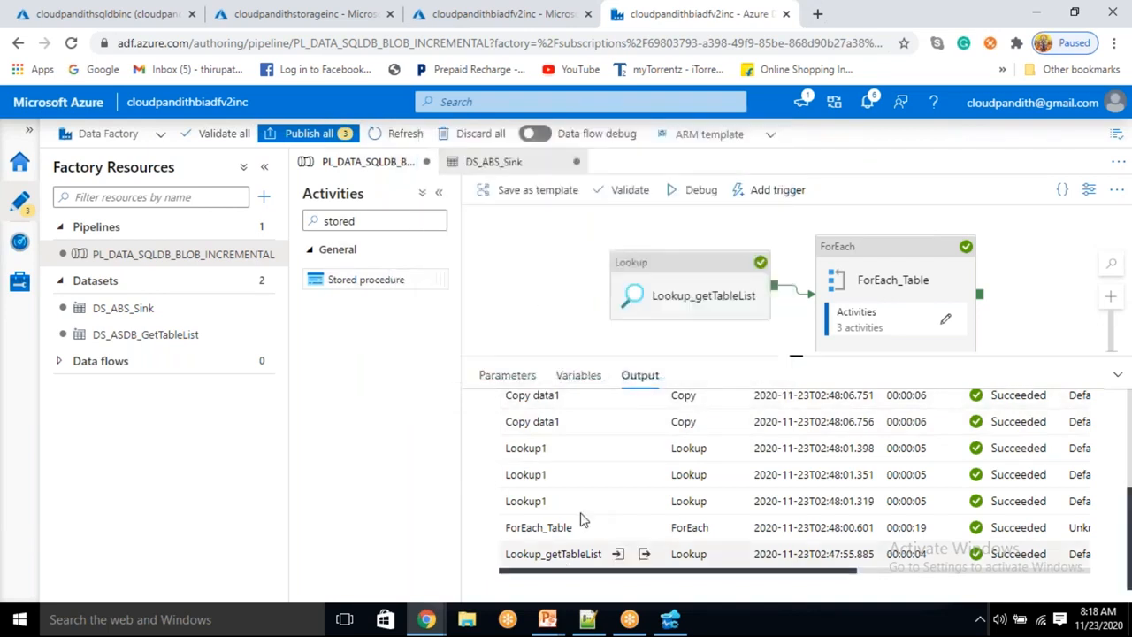
Inspect the input query and the rowsRead and rowsCopied output of the Copy data1 run for dbo.orders
{"action": "scroll", "coordinate": [581, 518], "scroll_direction": "up", "scroll_amount": 3}
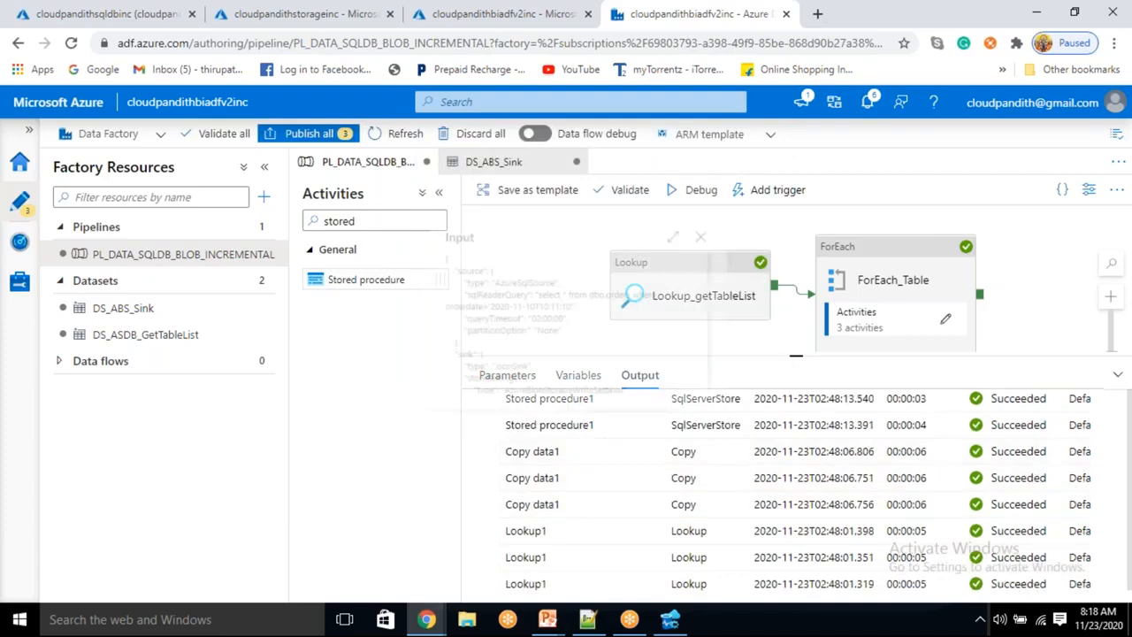
{"action": "left_click", "coordinate": [591, 451]}
{"action": "left_click", "coordinate": [731, 221]}
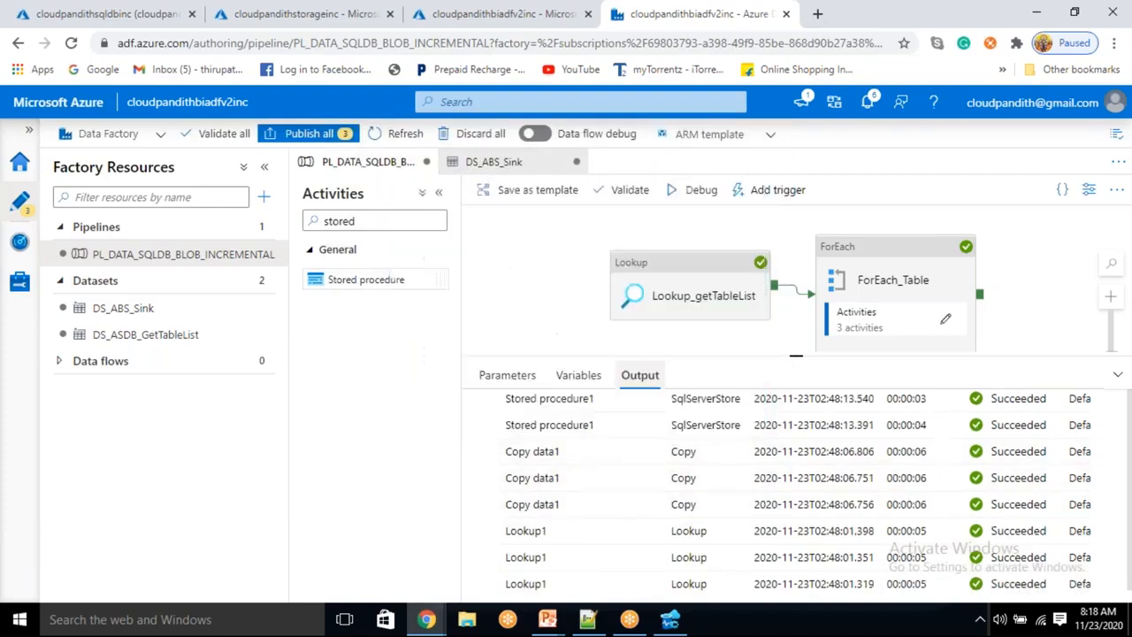
{"action": "left_click", "coordinate": [620, 453]}
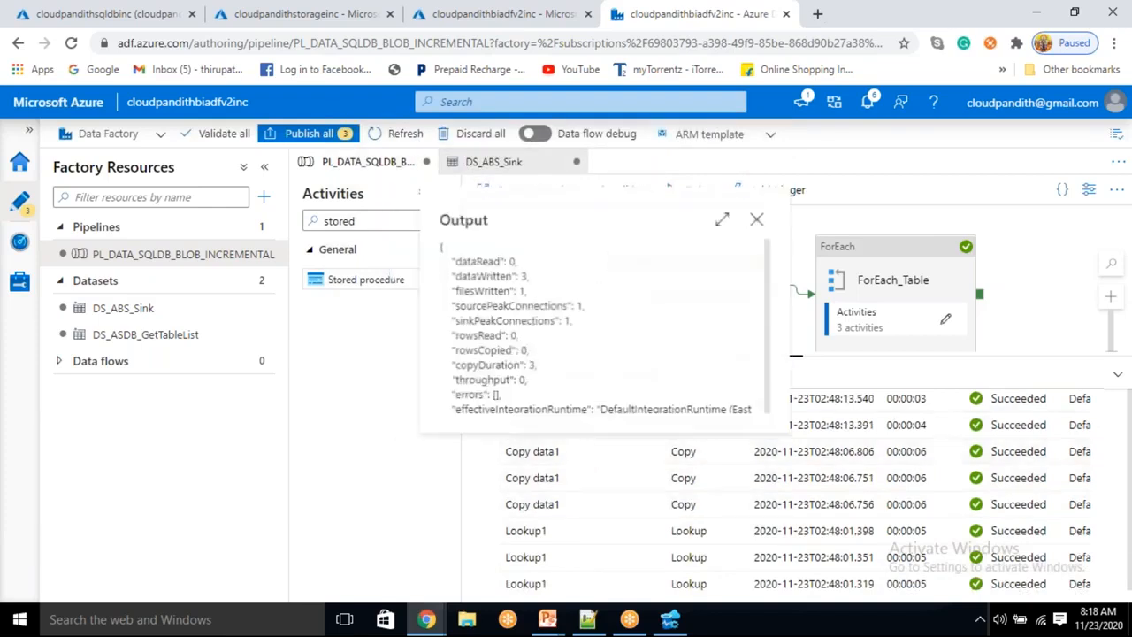
{"action": "double_click", "coordinate": [511, 335]}
{"action": "double_click", "coordinate": [523, 351]}
{"action": "left_click", "coordinate": [582, 357]}
{"action": "left_click", "coordinate": [758, 221]}
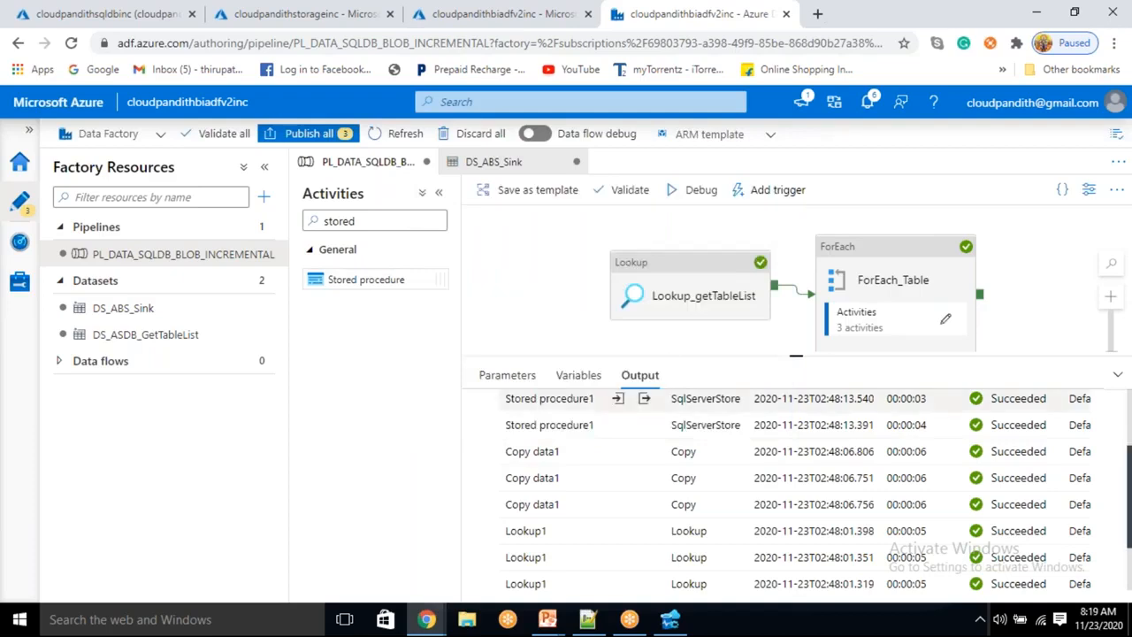
Switch to Notepad++ and review the value rows of the emp insert statement
{"action": "left_click", "coordinate": [592, 619]}
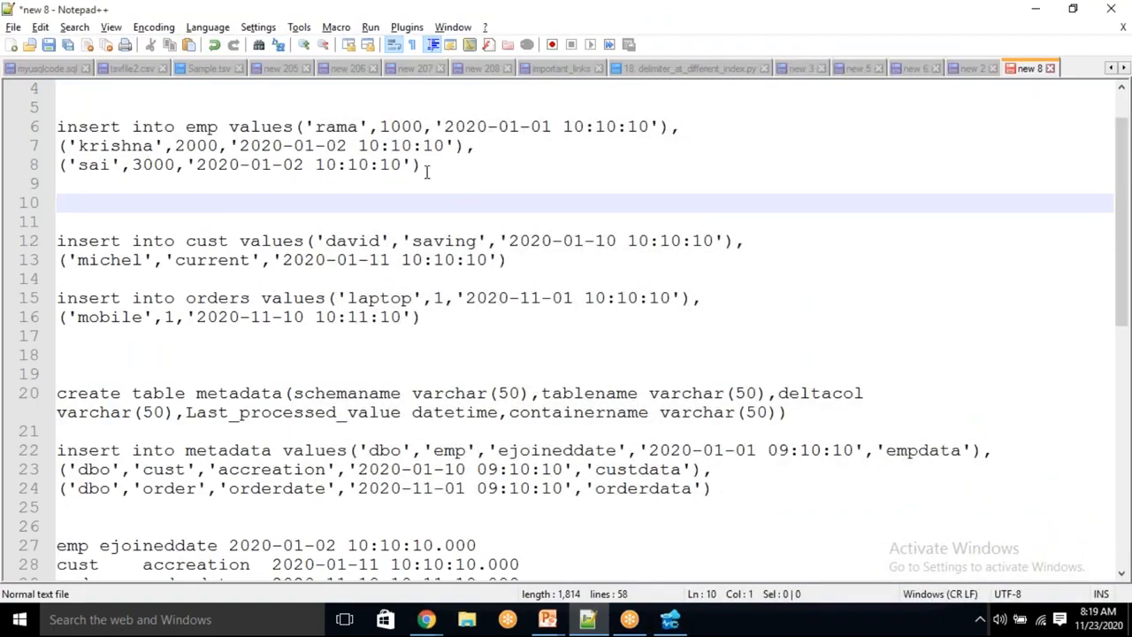
{"action": "left_click_drag", "start_coordinate": [452, 180], "coordinate": [300, 127]}
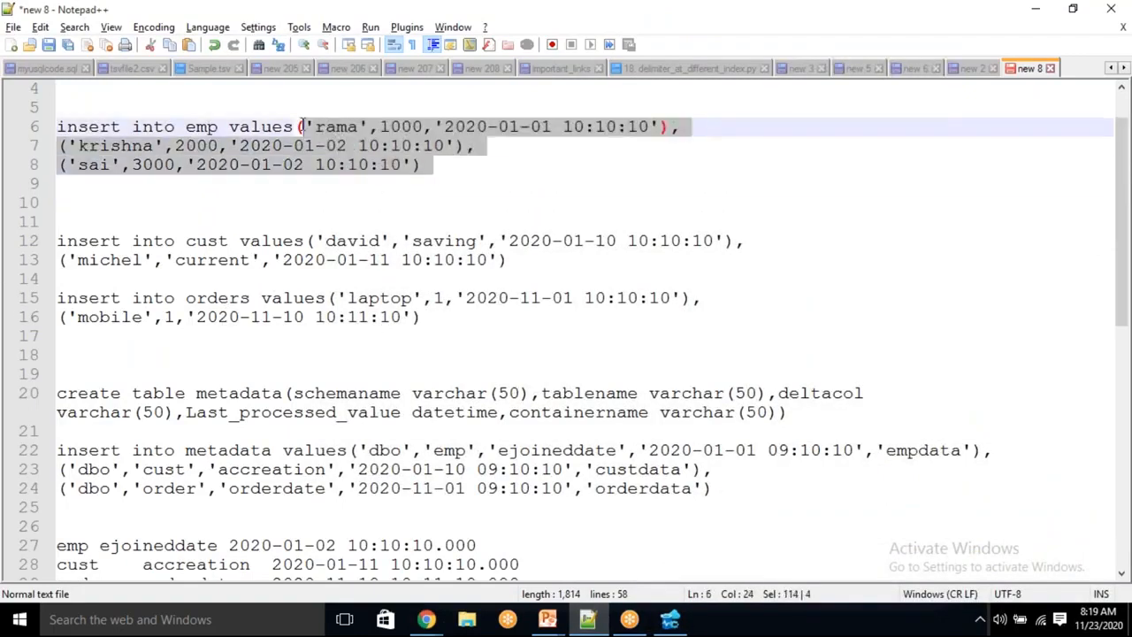
{"action": "left_click", "coordinate": [437, 184]}
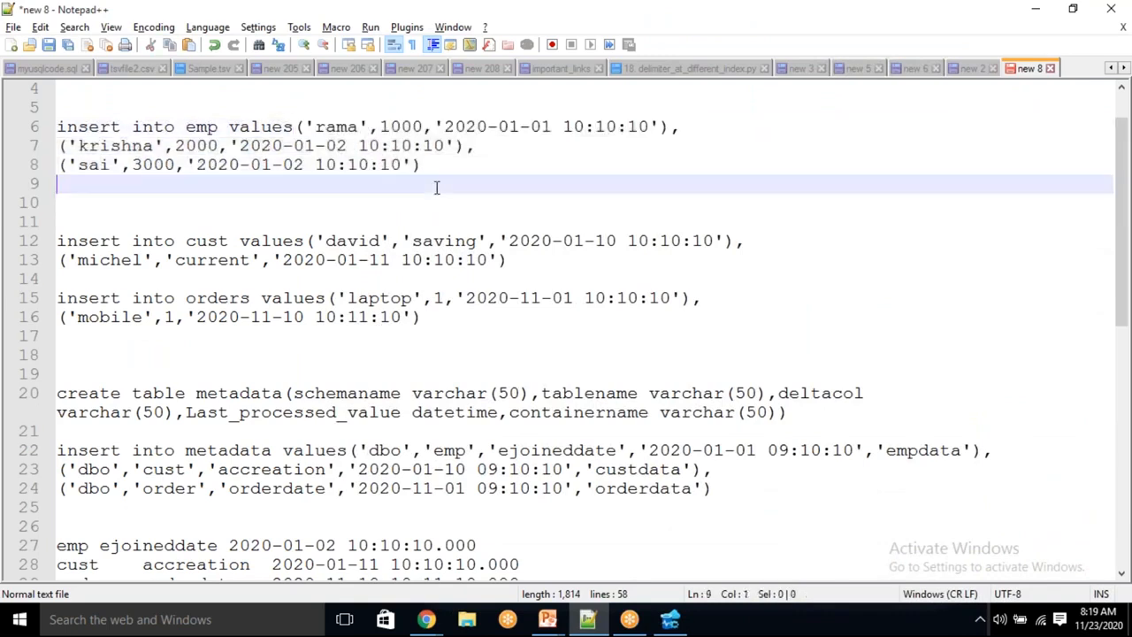
{"action": "left_click_drag", "start_coordinate": [447, 178], "coordinate": [337, 146]}
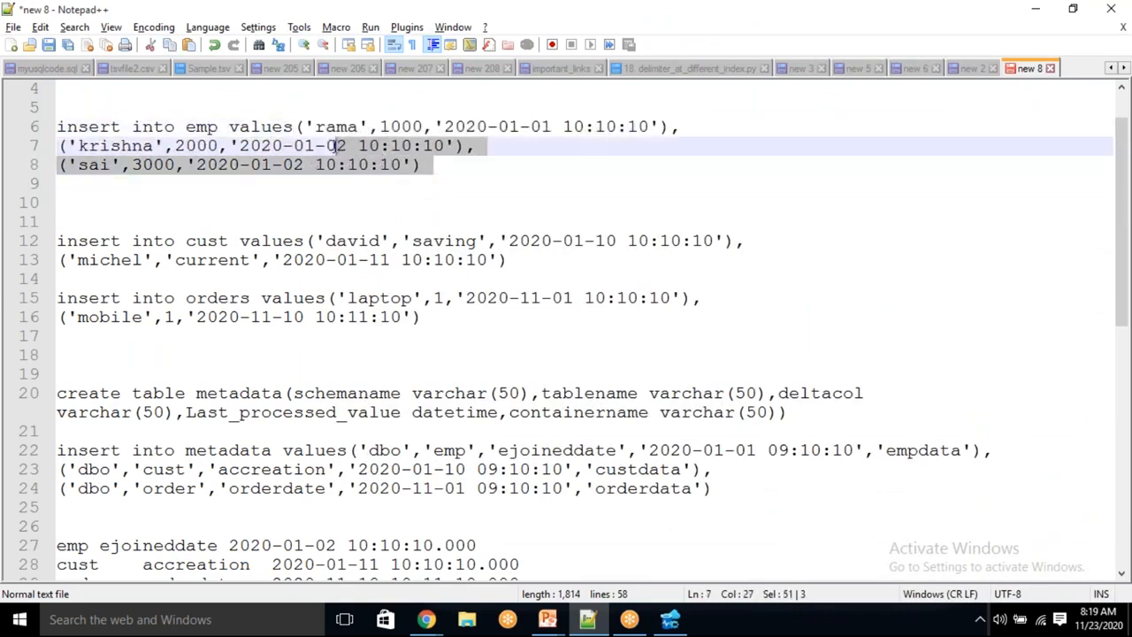
Set the dates in the three emp insert rows to 2020-01-06, 2020-01-07 and 2020-01-08
{"action": "left_click", "coordinate": [495, 169]}
{"action": "left_click", "coordinate": [550, 127]}
{"action": "key", "text": "BackSpace"}
{"action": "type", "text": "6"}
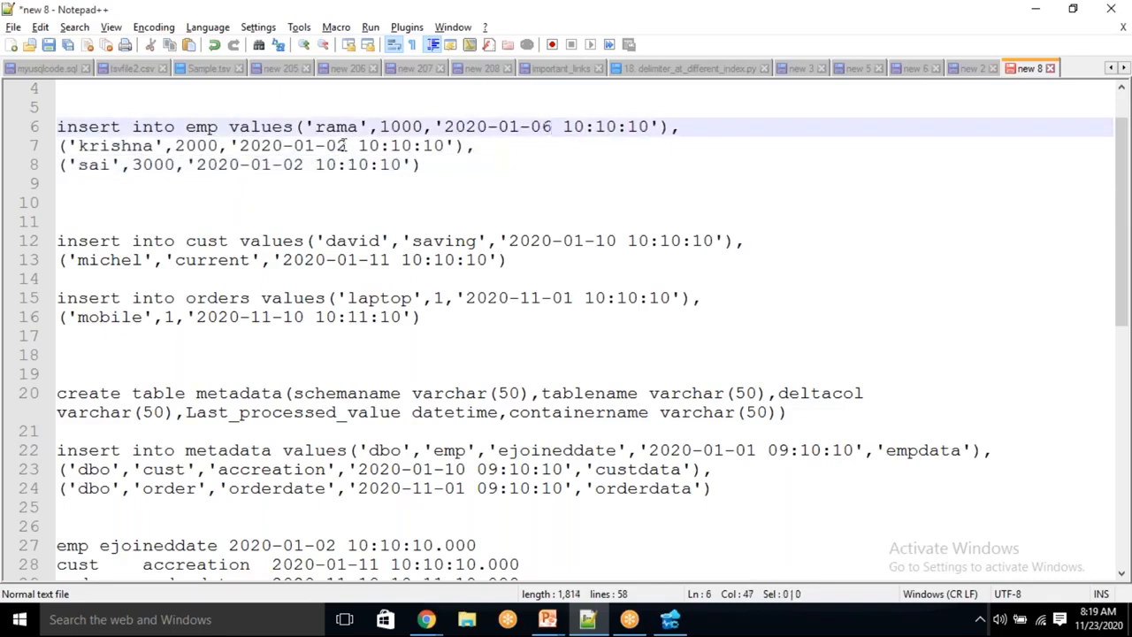
{"action": "left_click", "coordinate": [343, 146]}
{"action": "key", "text": "BackSpace"}
{"action": "type", "text": "7"}
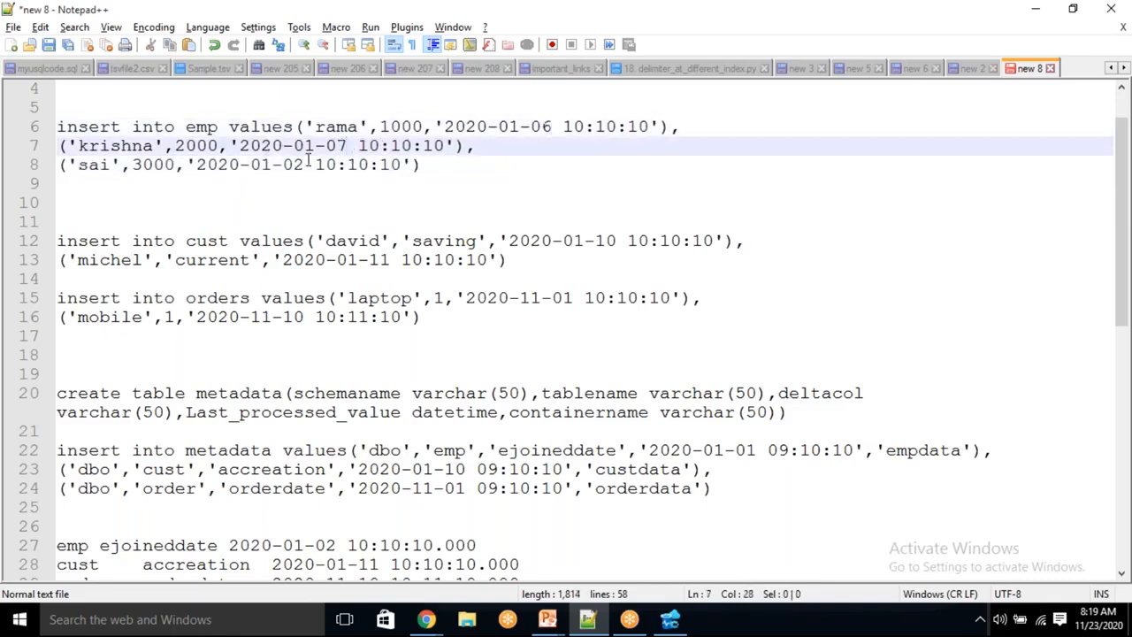
{"action": "left_click", "coordinate": [305, 164]}
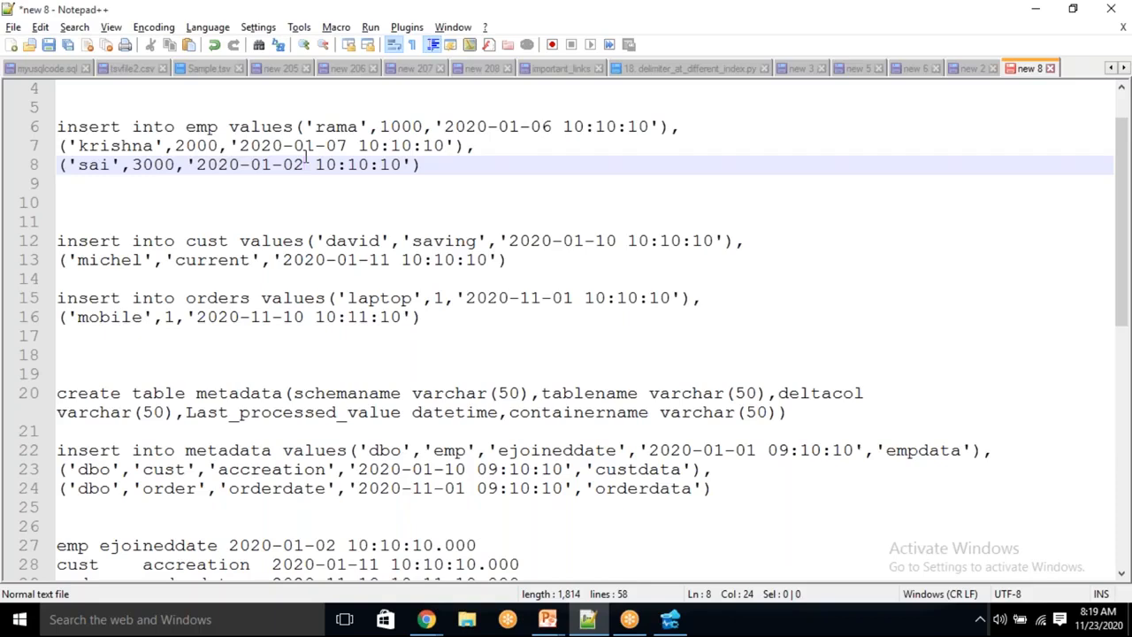
{"action": "key", "text": "BackSpace"}
{"action": "type", "text": "8"}
{"action": "key", "text": "Down"}
{"action": "left_click", "coordinate": [439, 164]}
{"action": "left_click_drag", "start_coordinate": [426, 161], "coordinate": [315, 127]}
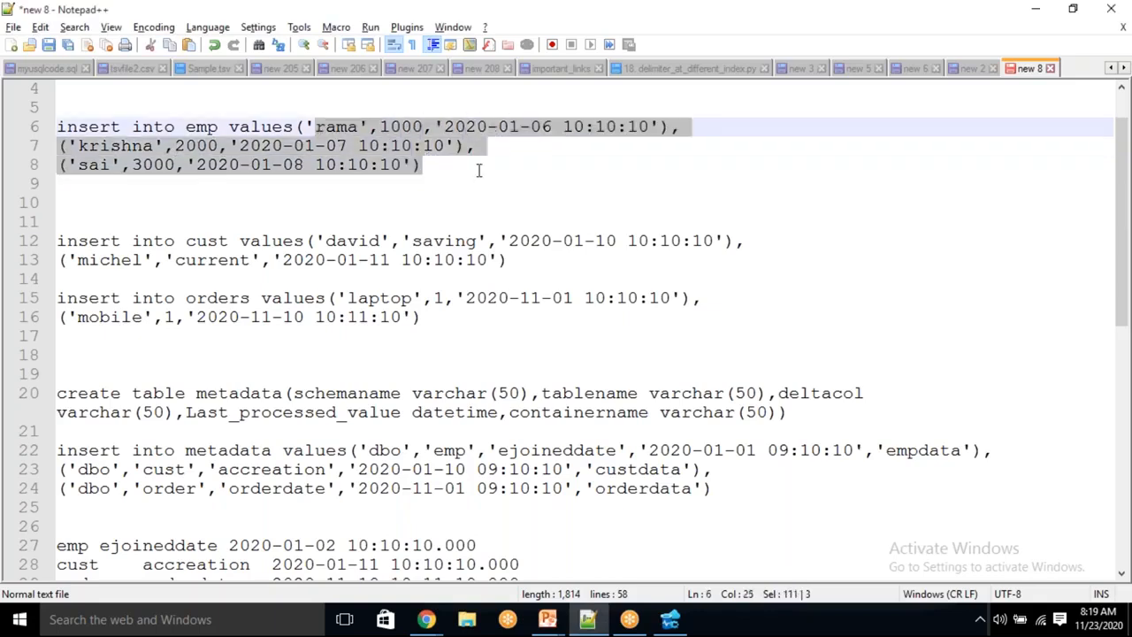
{"action": "left_click", "coordinate": [480, 183]}
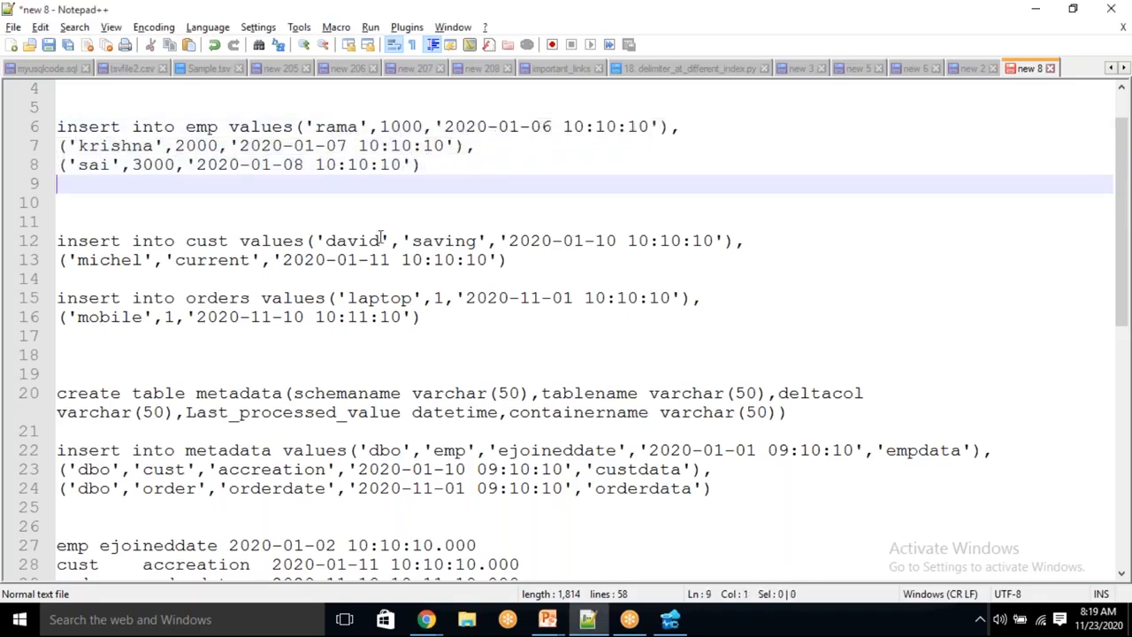
Set the dates in the two cust insert rows to 2020-01-20 and 2020-01-21
{"action": "left_click", "coordinate": [615, 239]}
{"action": "key", "text": "BackSpace"}
{"action": "key", "text": "BackSpace"}
{"action": "type", "text": "20"}
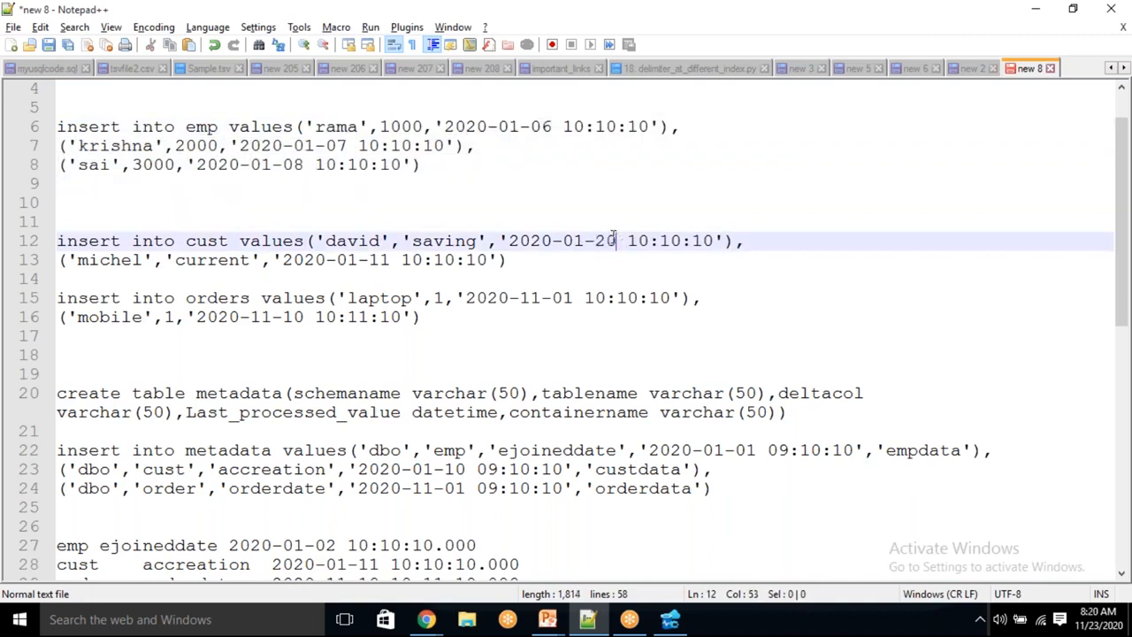
{"action": "left_click", "coordinate": [387, 259]}
{"action": "key", "text": "BackSpace"}
{"action": "key", "text": "BackSpace"}
{"action": "type", "text": "21"}
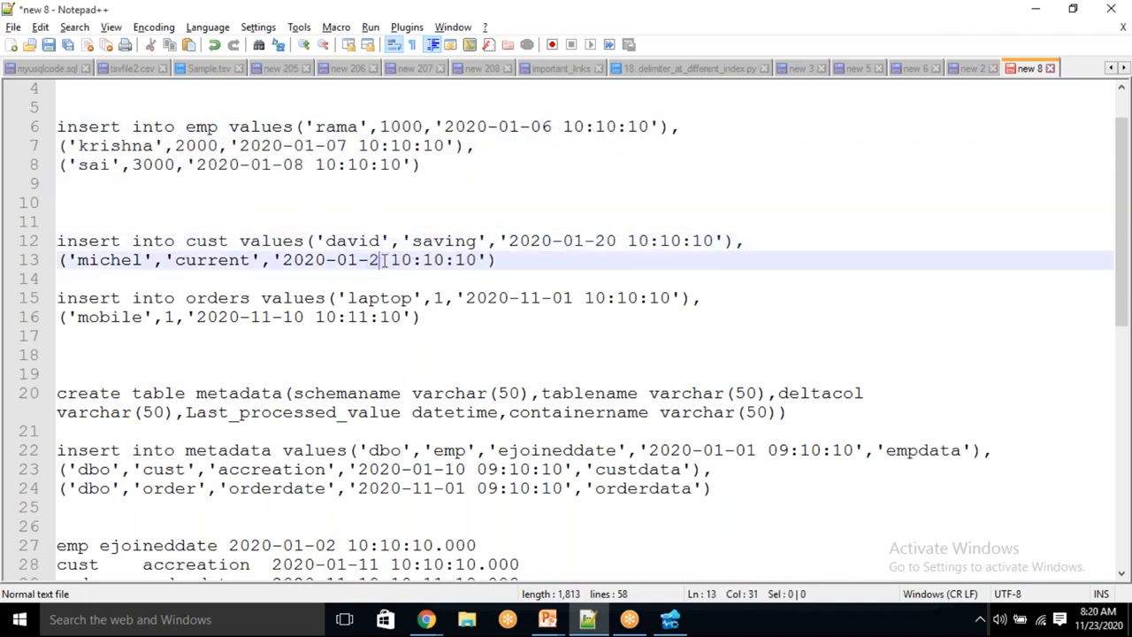
Set the orders insert dates to 2020-11-15 for the laptop row and 2020-11-16 for the mobile row
{"action": "left_click", "coordinate": [573, 297]}
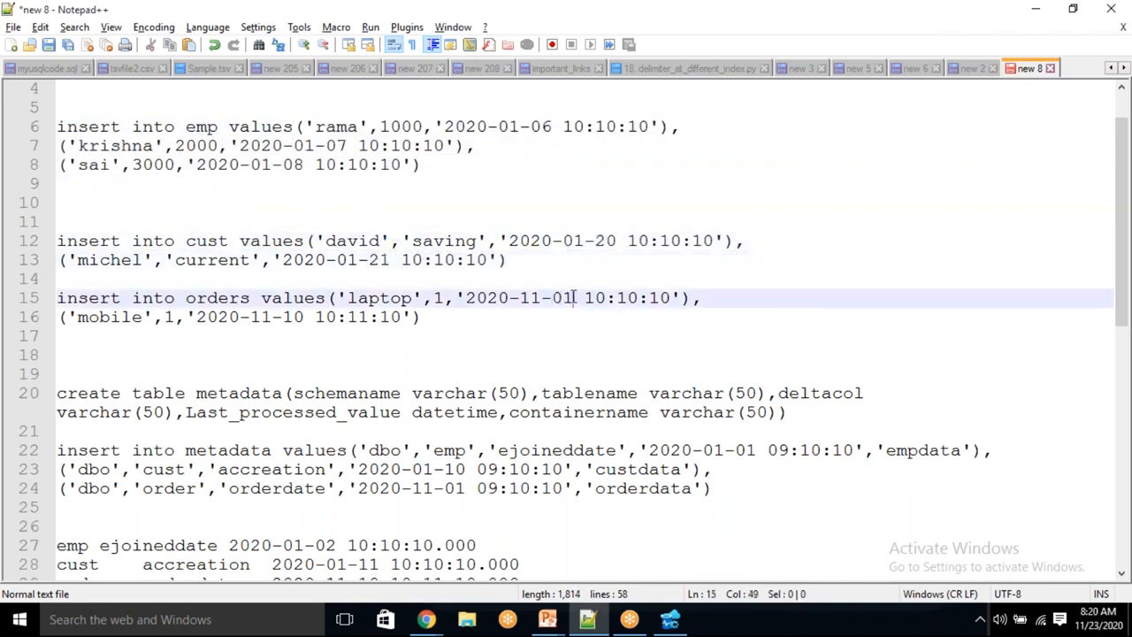
{"action": "key", "text": "Right"}
{"action": "key", "text": "Right"}
{"action": "key", "text": "Right"}
{"action": "key", "text": "BackSpace"}
{"action": "key", "text": "BackSpace"}
{"action": "type", "text": "15"}
{"action": "left_click", "coordinate": [308, 315]}
{"action": "key", "text": "BackSpace"}
{"action": "type", "text": "6"}
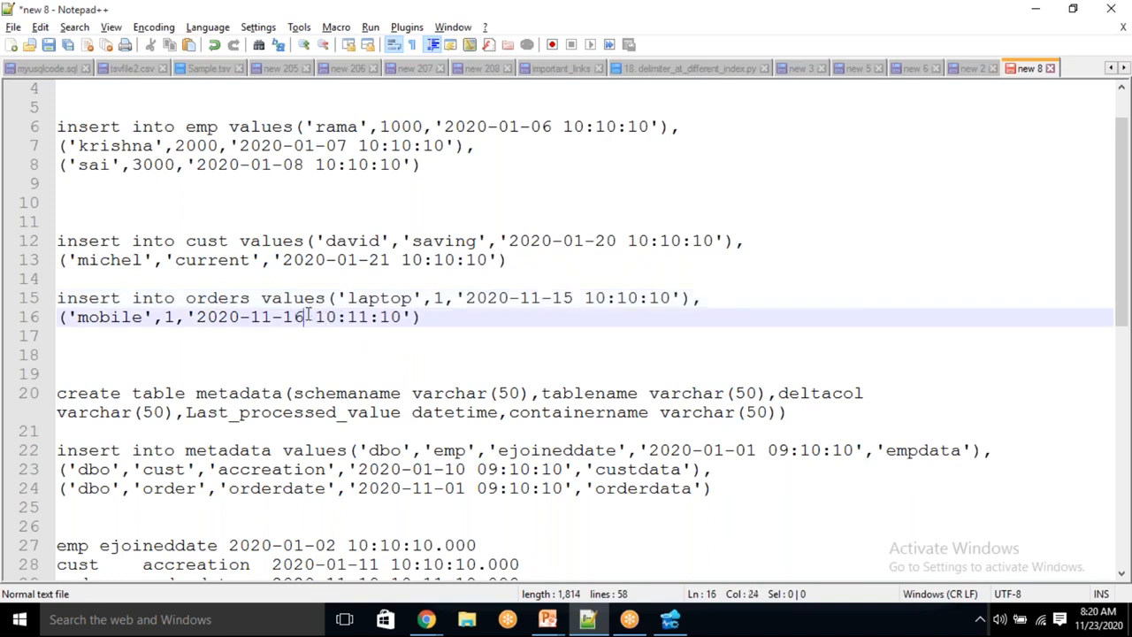
Move the emp, cust and orders insert statements into SQLQuery_1 in Azure Data Studio, replacing its contents, and run them
{"action": "left_click_drag", "start_coordinate": [448, 318], "coordinate": [57, 127]}
{"action": "key", "text": "ctrl+c"}
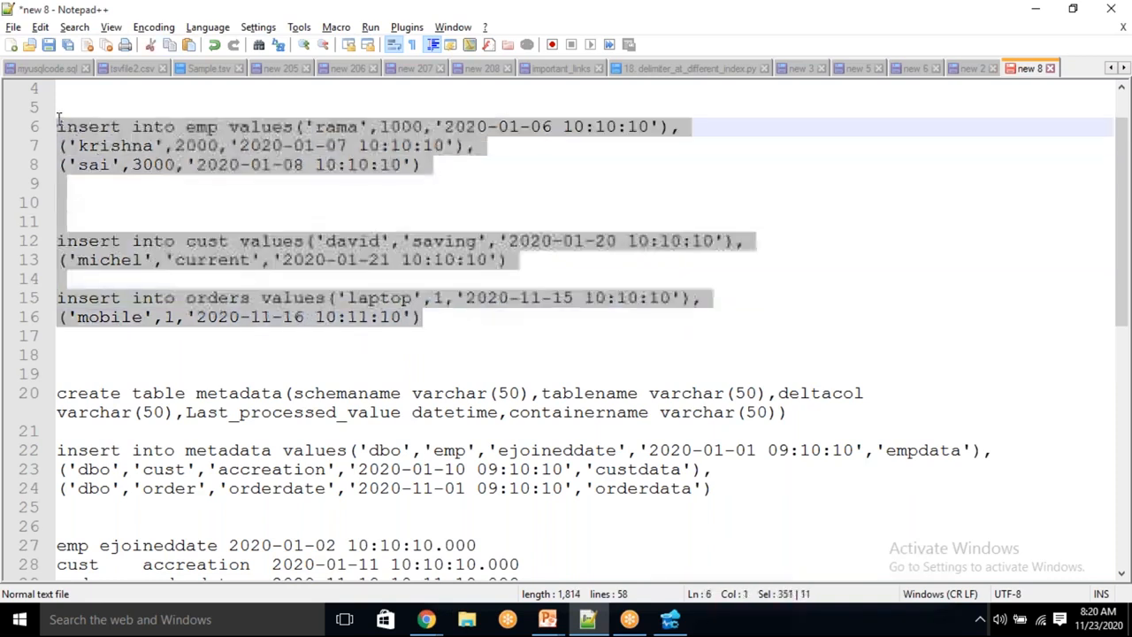
{"action": "key", "text": "Delete"}
{"action": "left_click", "coordinate": [427, 619]}
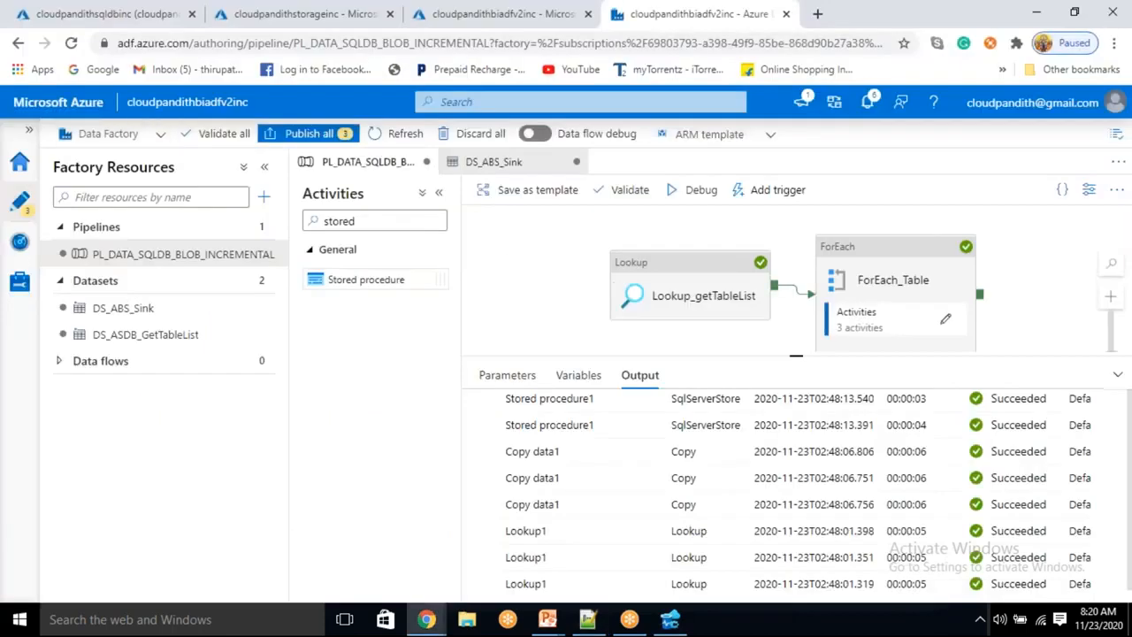
{"action": "left_click", "coordinate": [670, 619]}
{"action": "left_click", "coordinate": [284, 144]}
{"action": "key", "text": "ctrl+a"}
{"action": "key", "text": "Delete"}
{"action": "key", "text": "ctrl+v"}
{"action": "left_click", "coordinate": [201, 138]}
{"action": "key", "text": "F5"}
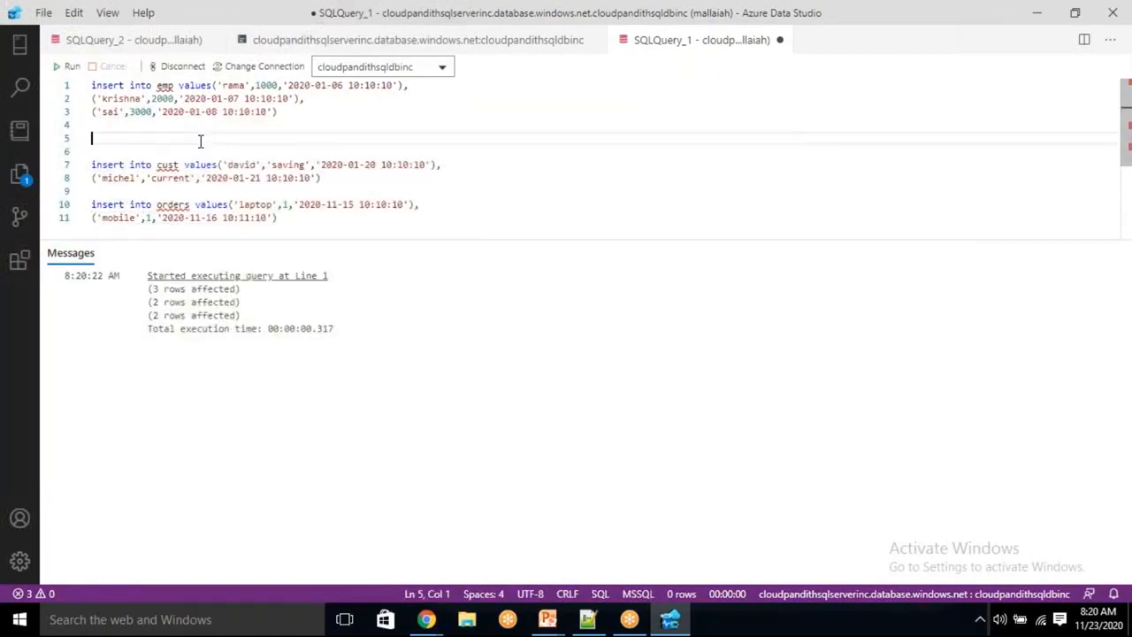
Move the executed insert statements out of SQLQuery_1 and back into the new 8 file in Notepad++ above the metadata table script
{"action": "key", "text": "ctrl+a"}
{"action": "key", "text": "ctrl+c"}
{"action": "key", "text": "Delete"}
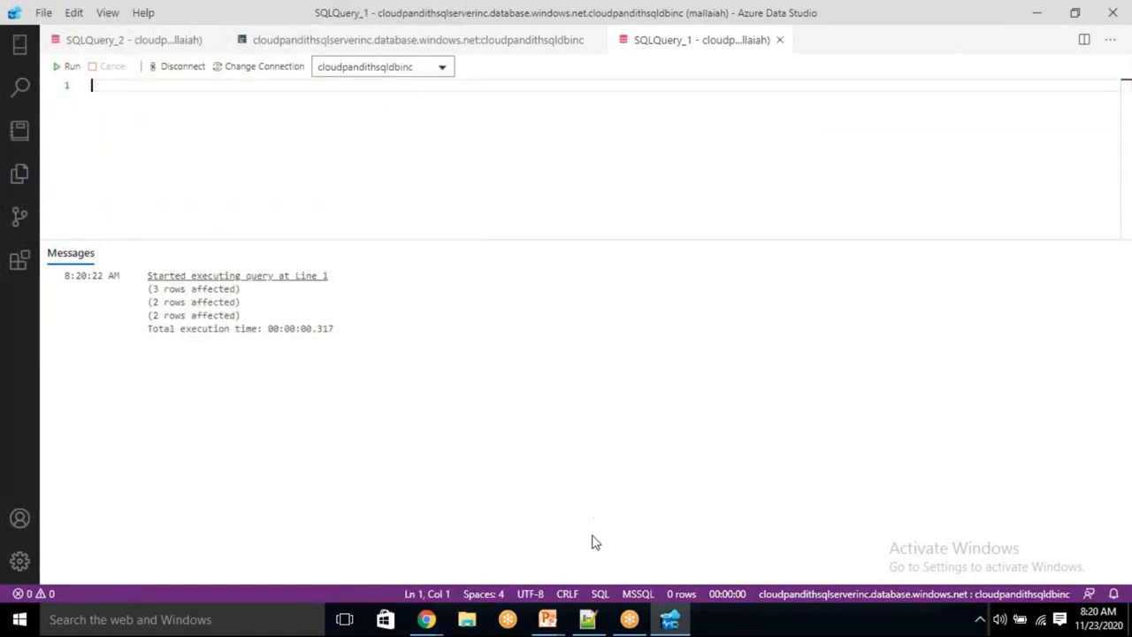
{"action": "left_click", "coordinate": [427, 619]}
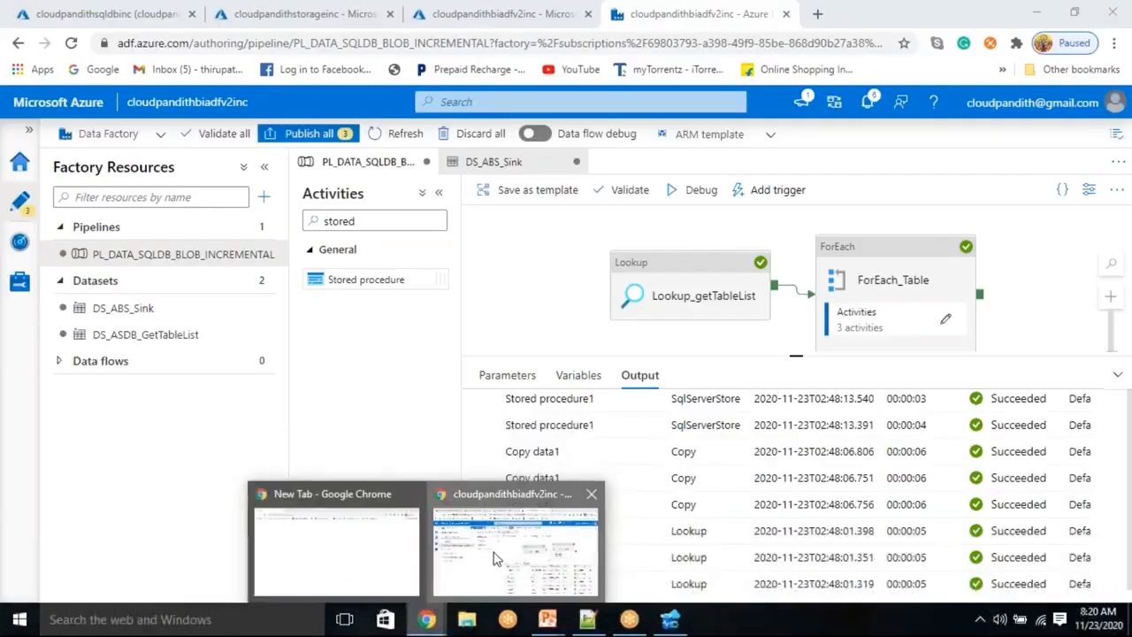
{"action": "left_click", "coordinate": [501, 550]}
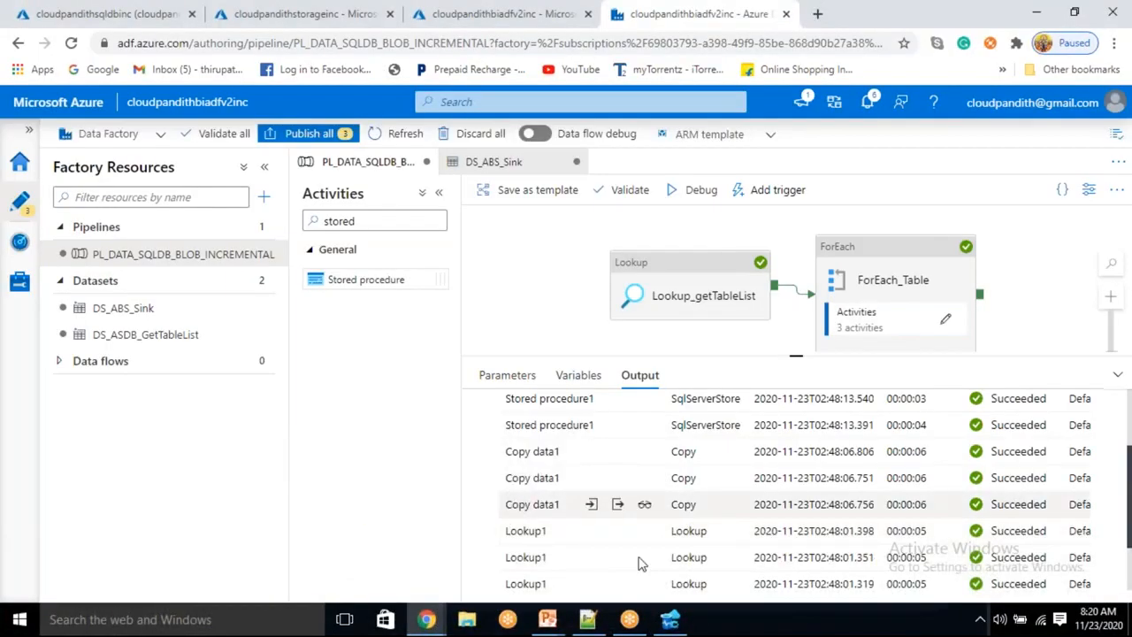
{"action": "left_click", "coordinate": [587, 619]}
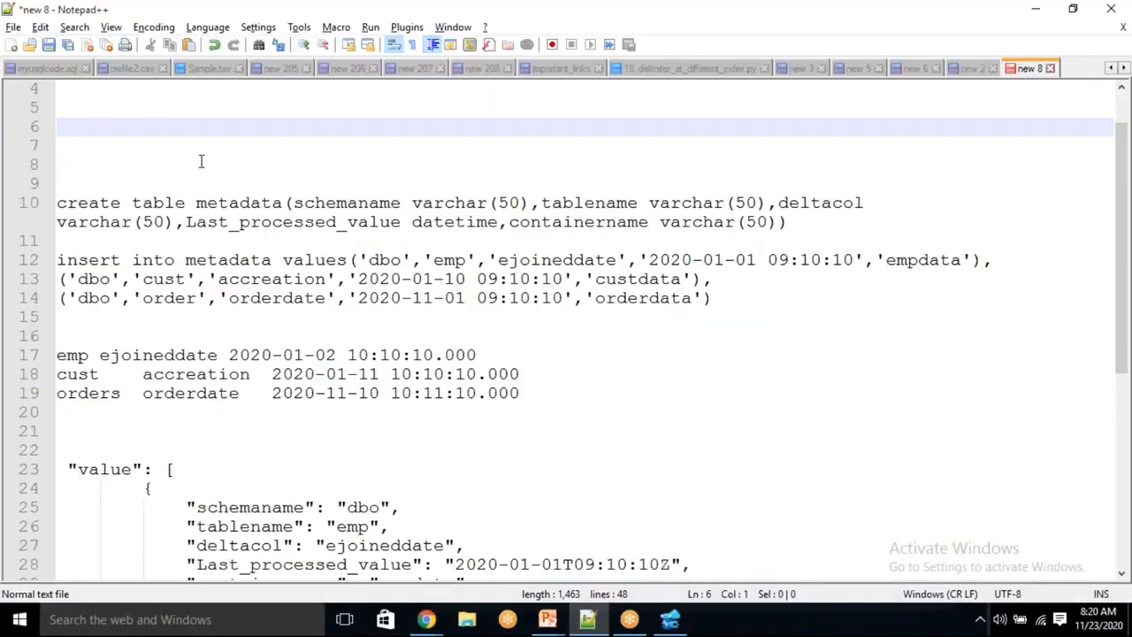
{"action": "key", "text": "ctrl+v"}
Review the value rows of the emp, cust and orders insert statements in Notepad++
{"action": "left_click", "coordinate": [425, 168]}
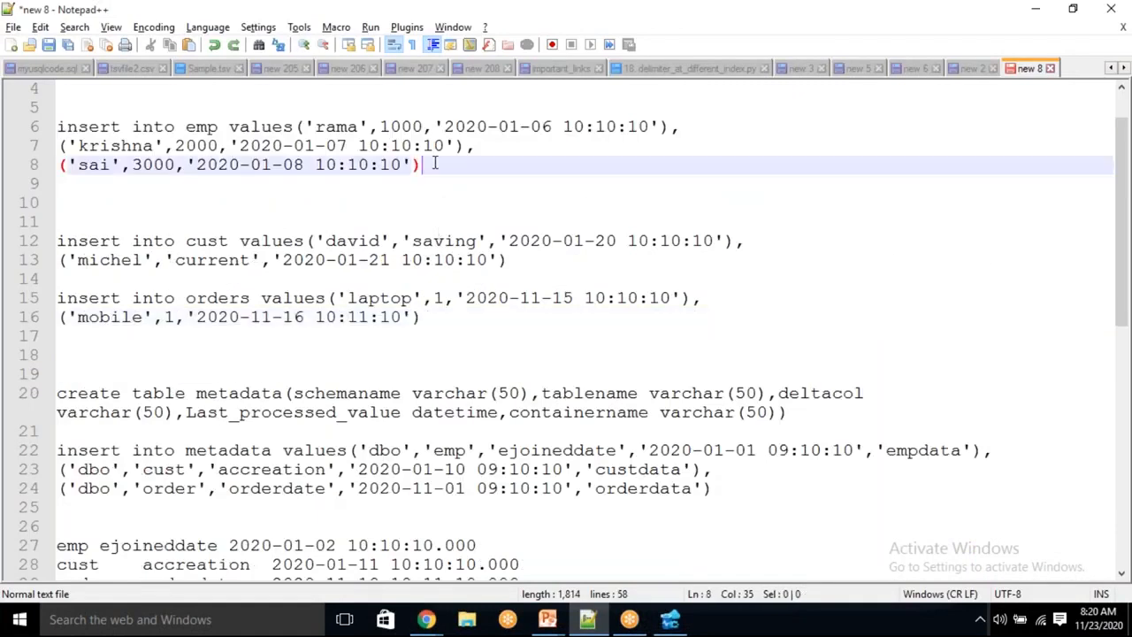
{"action": "key", "text": "shift+Up"}
{"action": "key", "text": "shift+Up"}
{"action": "key", "text": "shift+Up"}
{"action": "left_click_drag", "start_coordinate": [522, 259], "coordinate": [403, 240]}
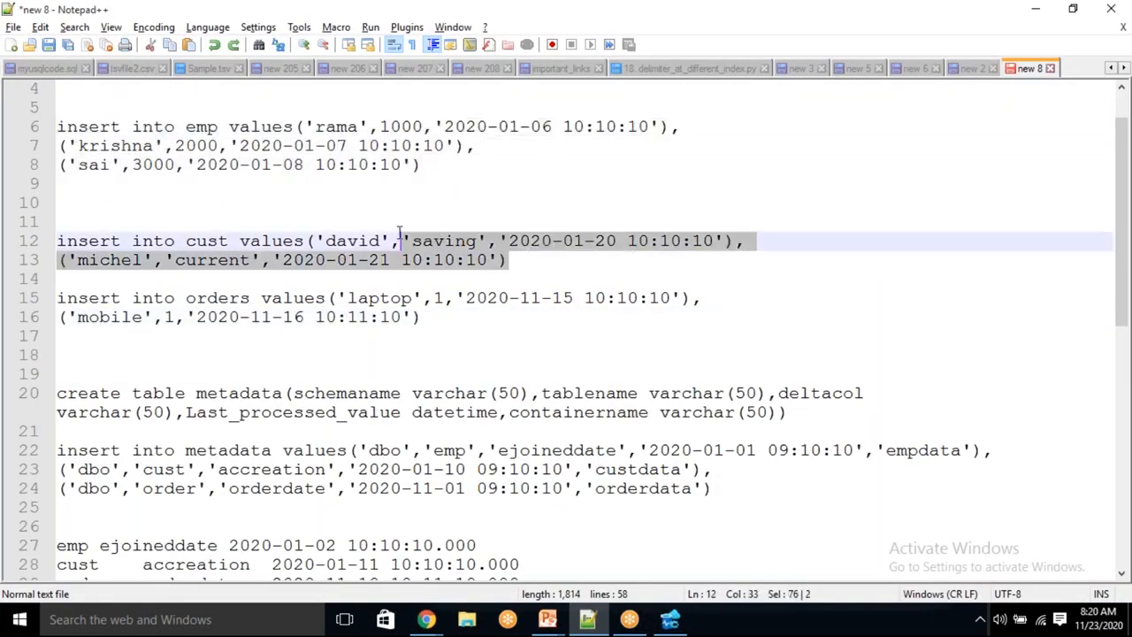
{"action": "left_click", "coordinate": [549, 256]}
{"action": "left_click_drag", "start_coordinate": [430, 320], "coordinate": [390, 296]}
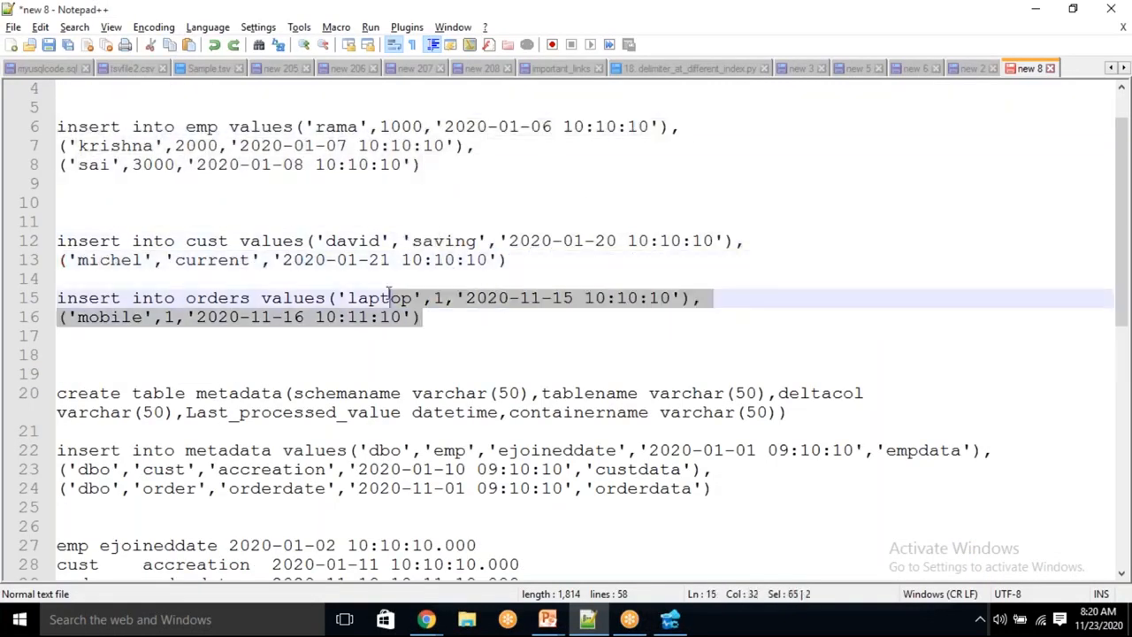
{"action": "left_click", "coordinate": [506, 337]}
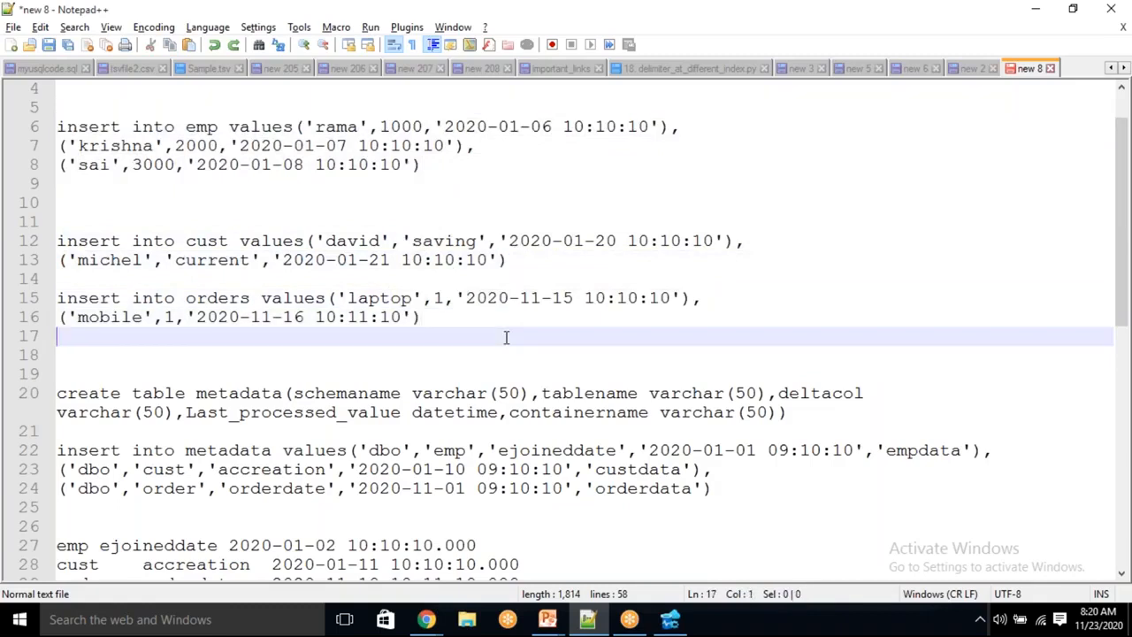
Switch to Azure Data Factory, start a debug run of PL_DATA_SQLDB_BLOB_INCREMENTAL and keep refreshing its activity run statuses
{"action": "key", "text": "alt+Tab"}
{"action": "left_click", "coordinate": [708, 193]}
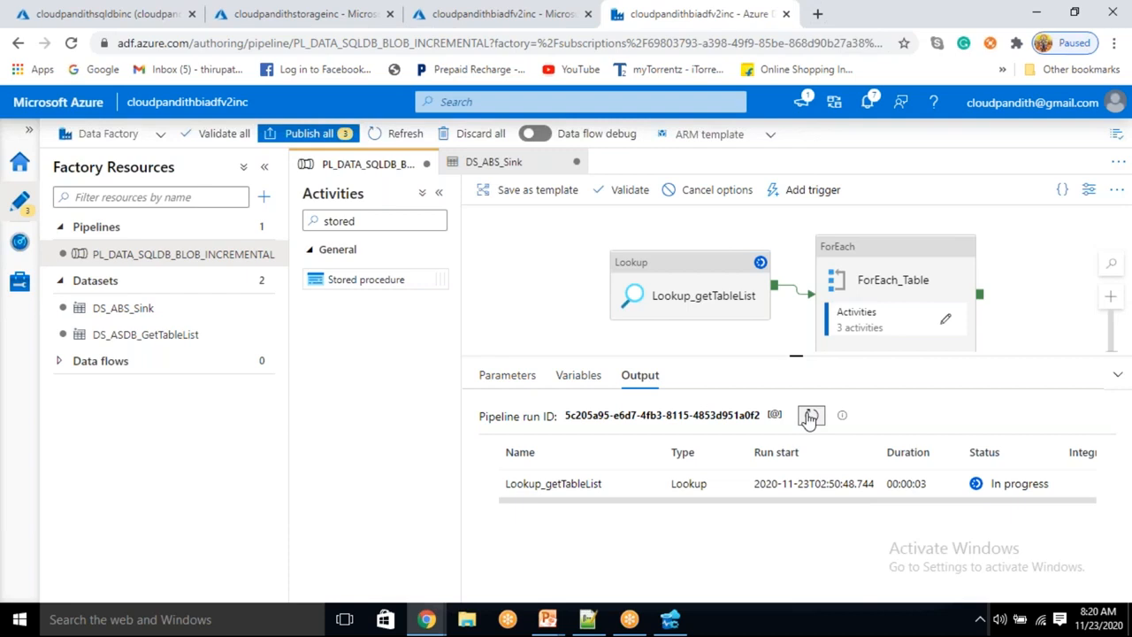
{"action": "left_click", "coordinate": [809, 417]}
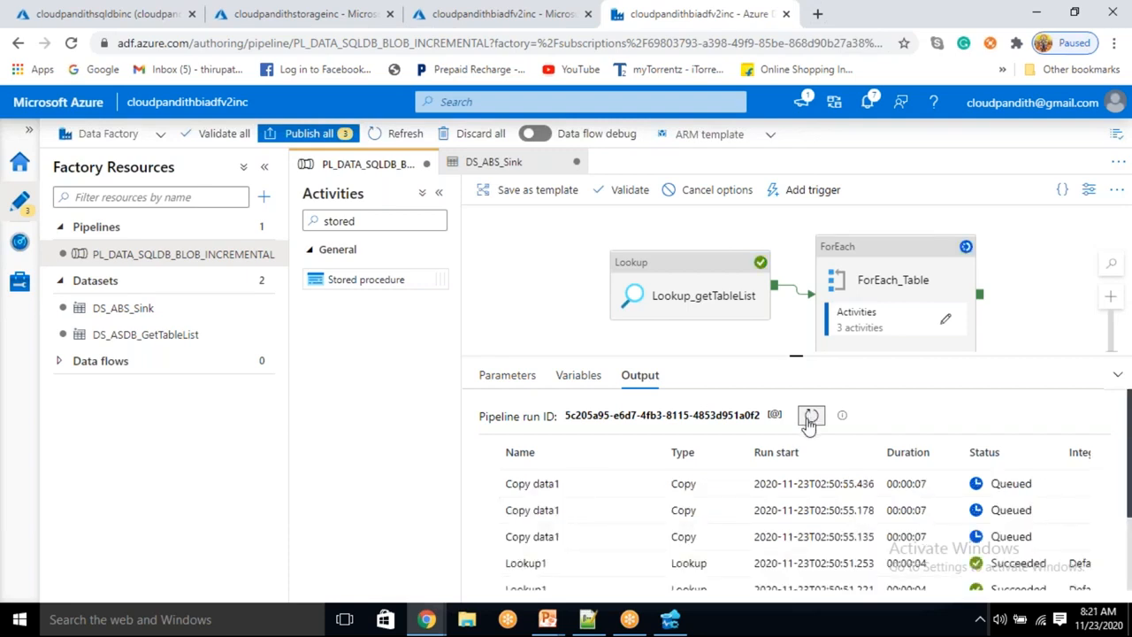
{"action": "left_click", "coordinate": [809, 418]}
{"action": "left_click", "coordinate": [809, 417]}
{"action": "left_click", "coordinate": [809, 417]}
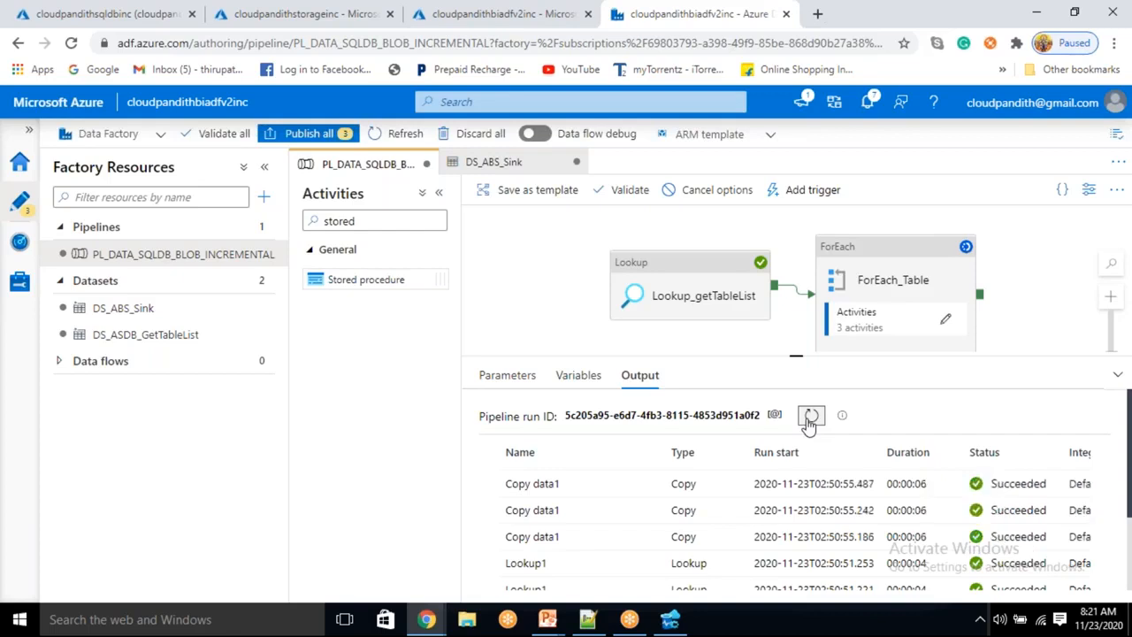
{"action": "left_click", "coordinate": [809, 417]}
{"action": "left_click", "coordinate": [809, 419]}
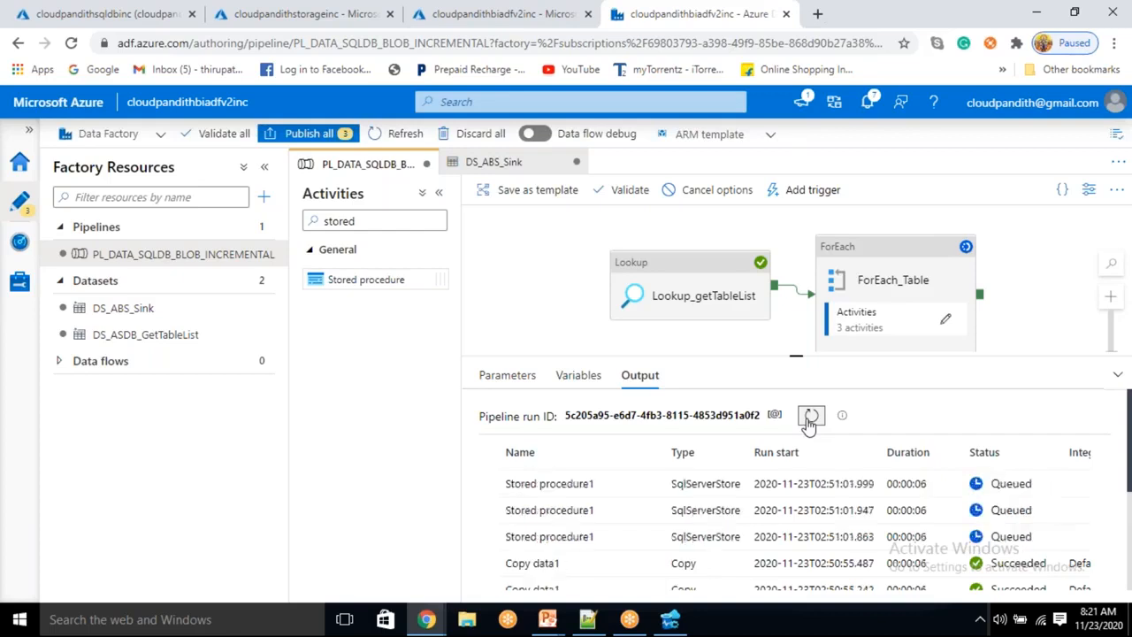
{"action": "scroll", "coordinate": [589, 530], "scroll_direction": "down", "scroll_amount": 3}
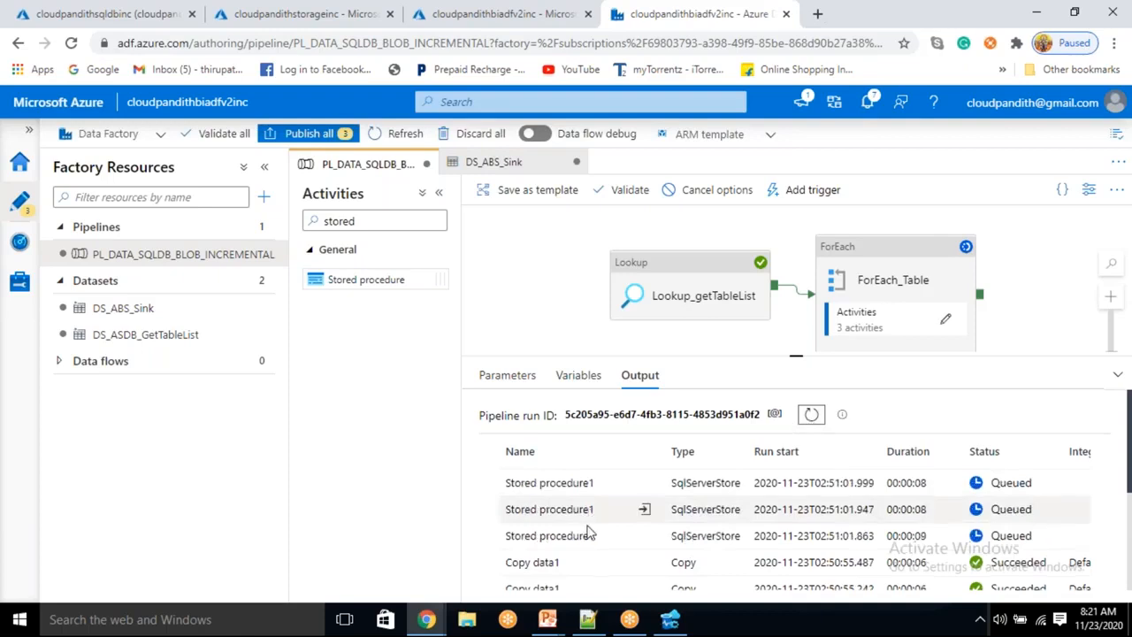
{"action": "scroll", "coordinate": [589, 529], "scroll_direction": "up", "scroll_amount": 2}
{"action": "scroll", "coordinate": [797, 496], "scroll_direction": "up", "scroll_amount": 2}
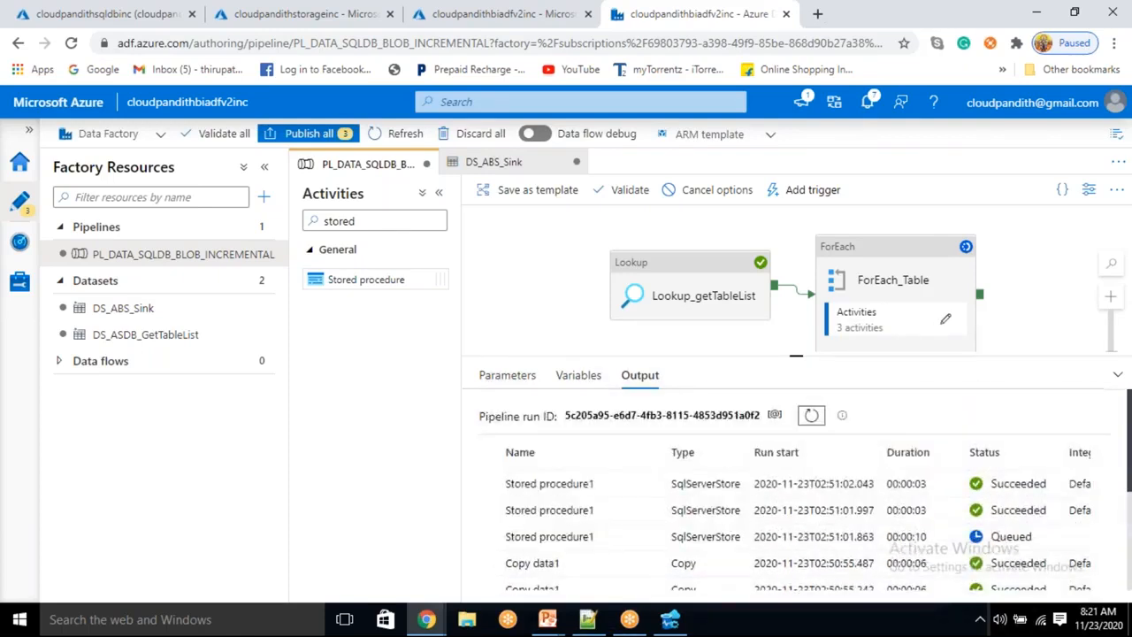
{"action": "left_click", "coordinate": [811, 415]}
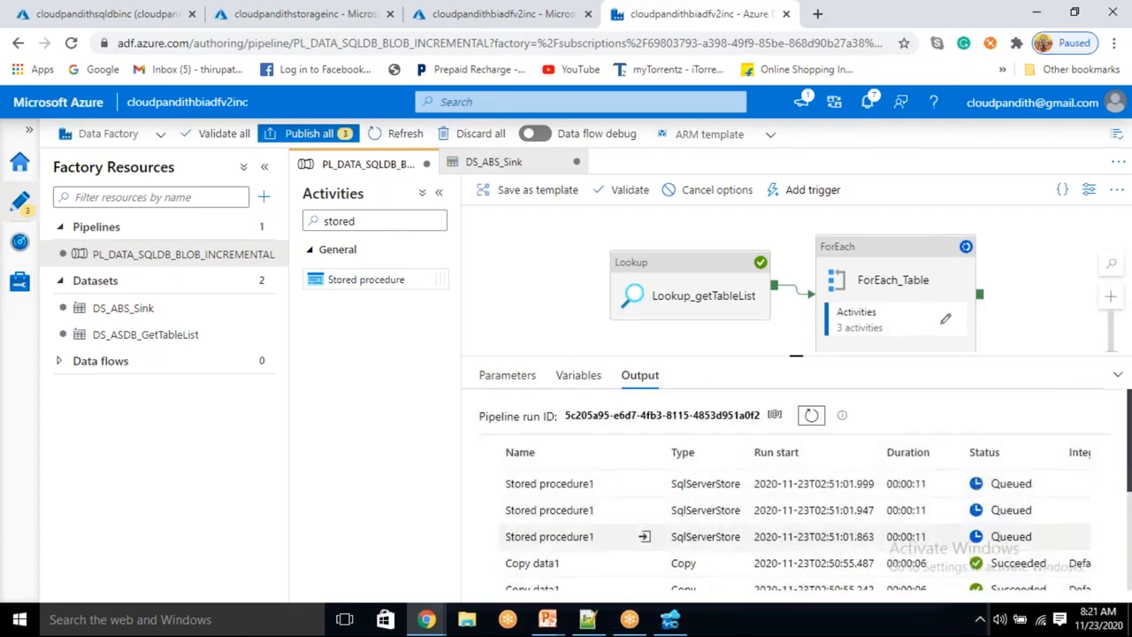
{"action": "left_click", "coordinate": [811, 416]}
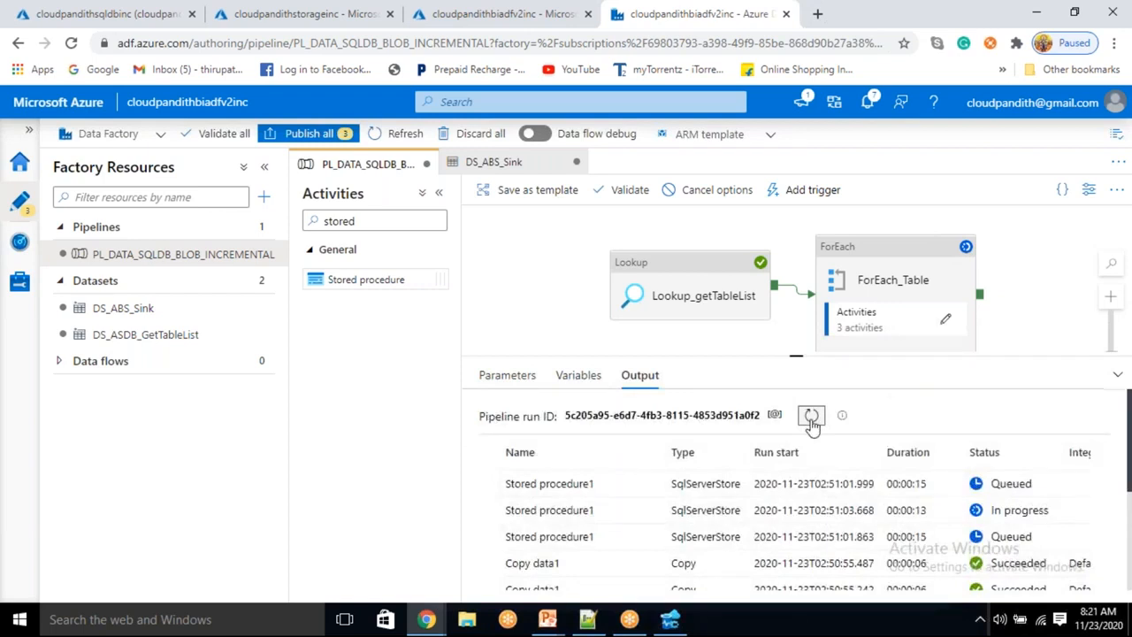
{"action": "left_click", "coordinate": [811, 417]}
{"action": "left_click", "coordinate": [811, 418]}
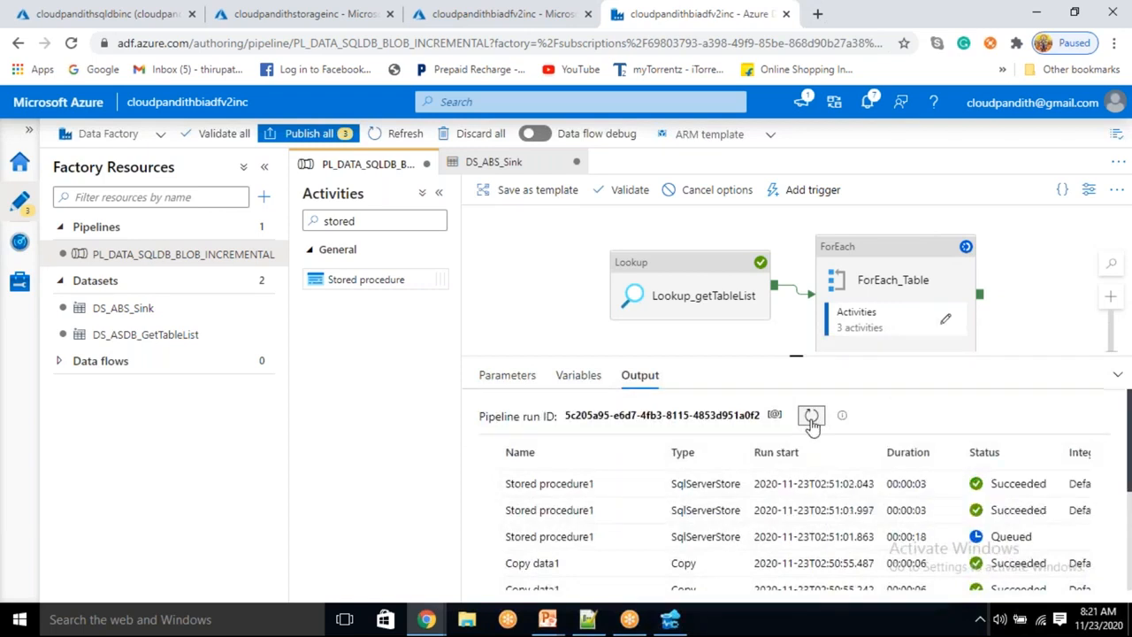
{"action": "left_click", "coordinate": [812, 418]}
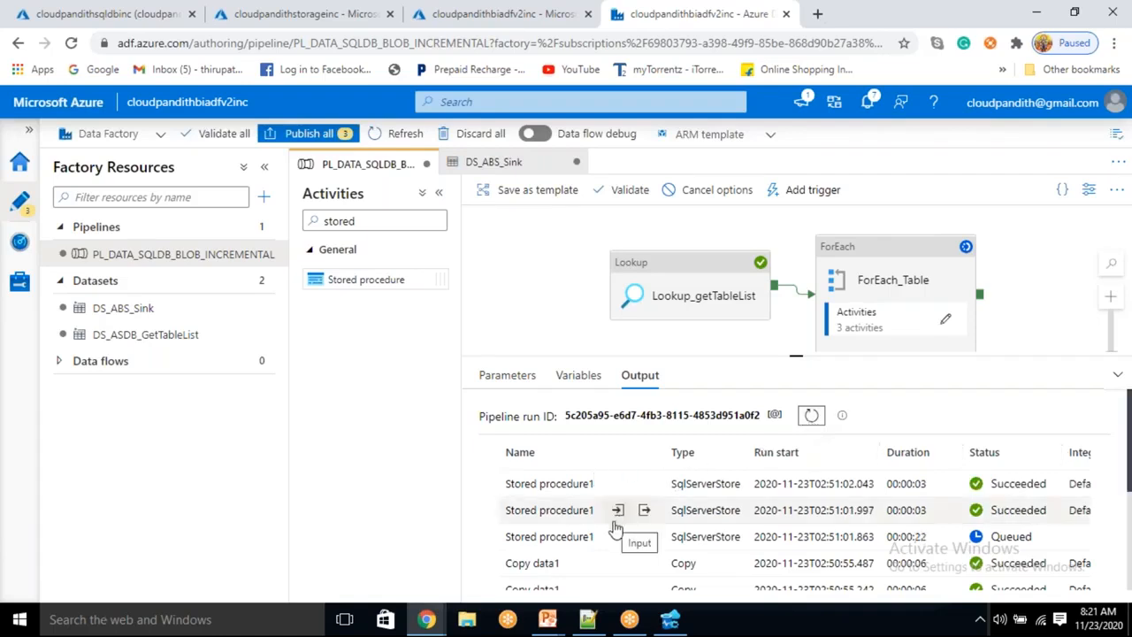
Inspect the input query and the rowsRead and rowsCopied output of the new run's Copy data1 activity for dbo.emp
{"action": "scroll", "coordinate": [798, 432], "scroll_direction": "down", "scroll_amount": 1}
{"action": "scroll", "coordinate": [799, 431], "scroll_direction": "down", "scroll_amount": 3}
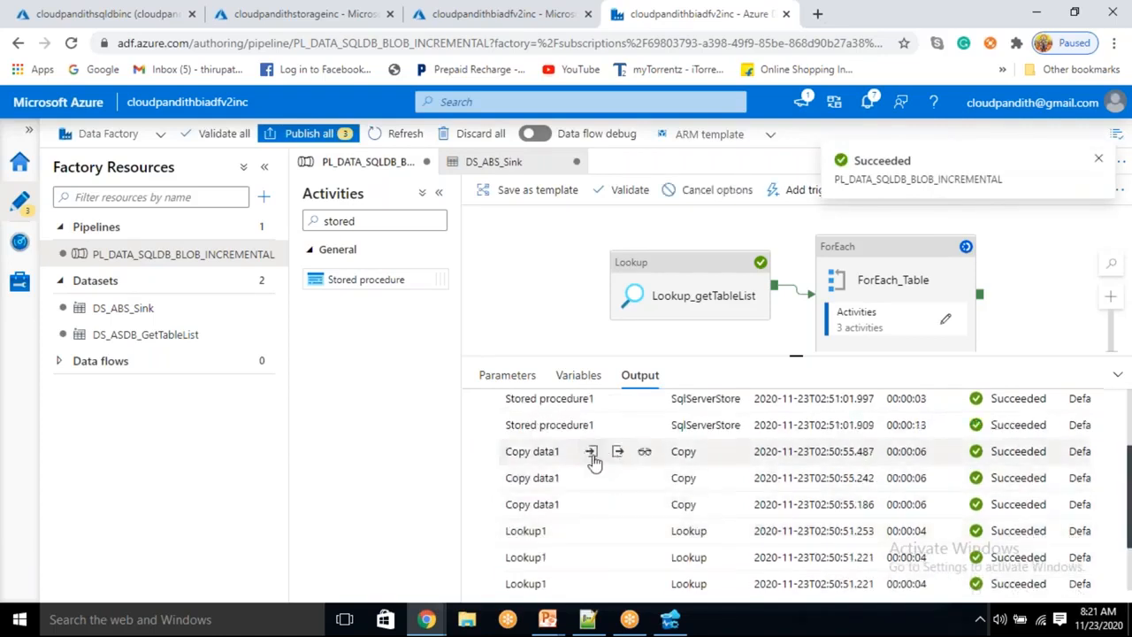
{"action": "left_click", "coordinate": [591, 452]}
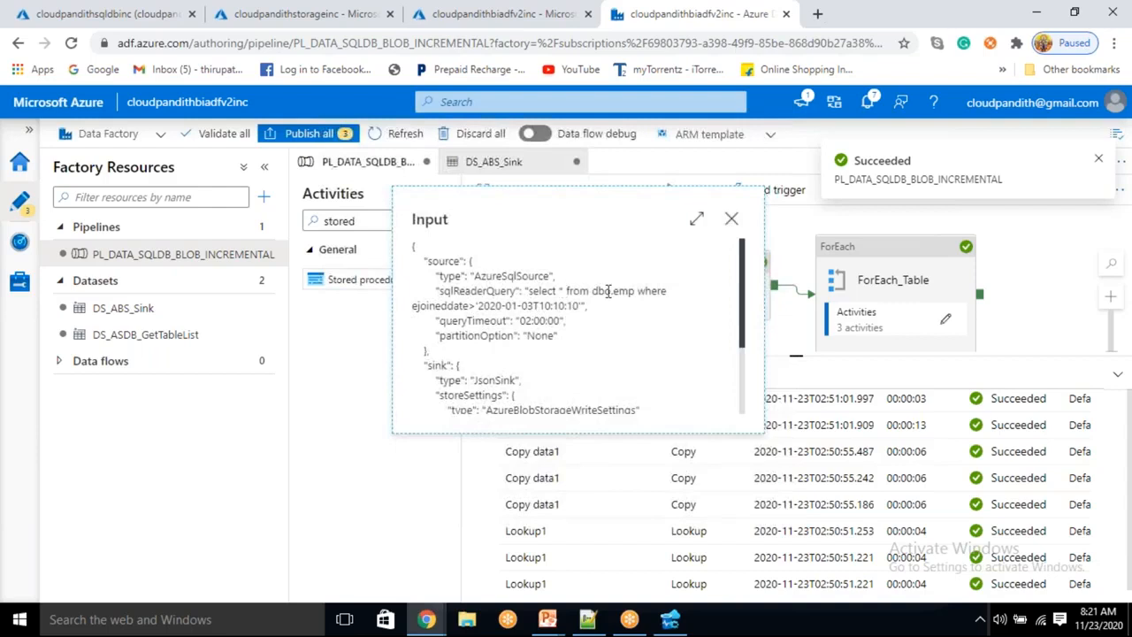
{"action": "left_click", "coordinate": [732, 219]}
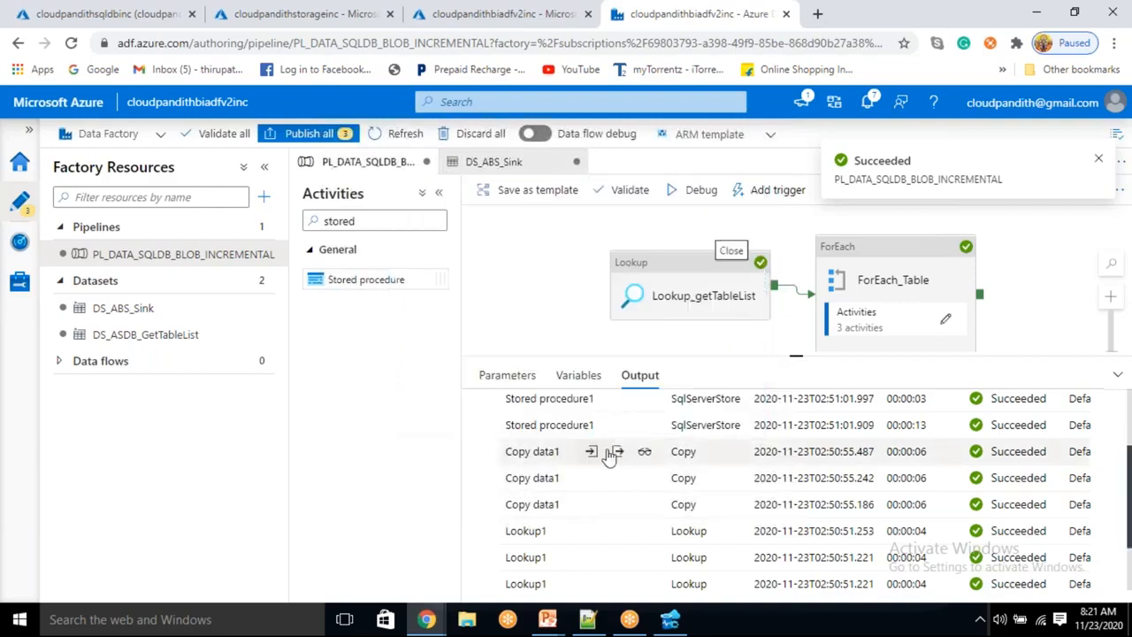
{"action": "left_click", "coordinate": [617, 452]}
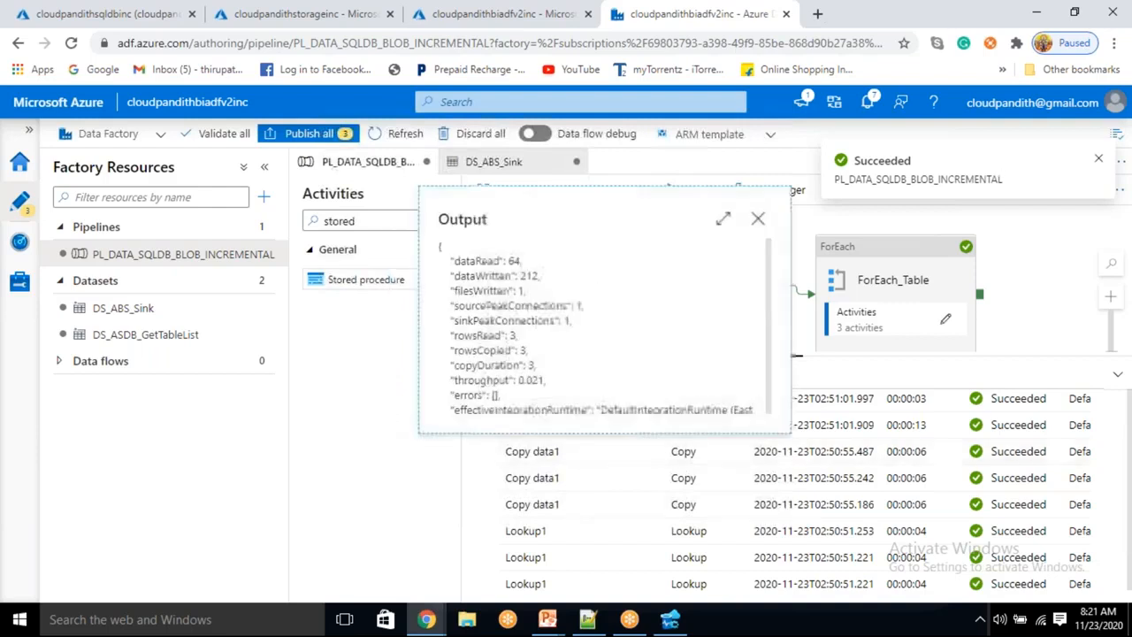
{"action": "left_click", "coordinate": [758, 218]}
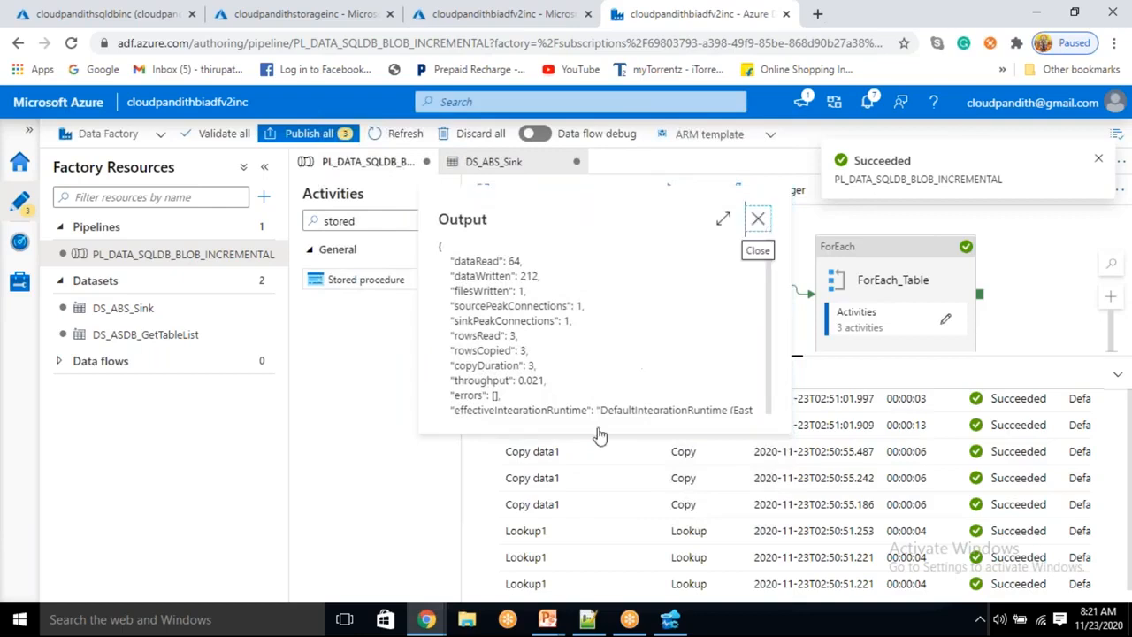
Inspect the input query and the rowsRead output of the Copy data1 activity for dbo.cust
{"action": "left_click", "coordinate": [596, 477]}
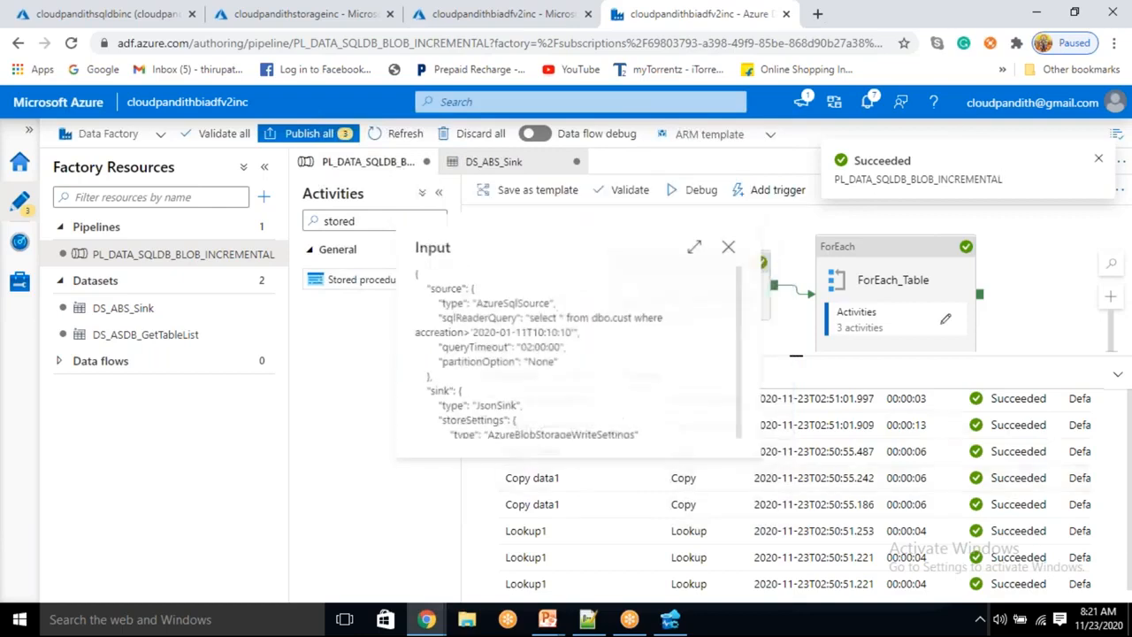
{"action": "left_click", "coordinate": [731, 245]}
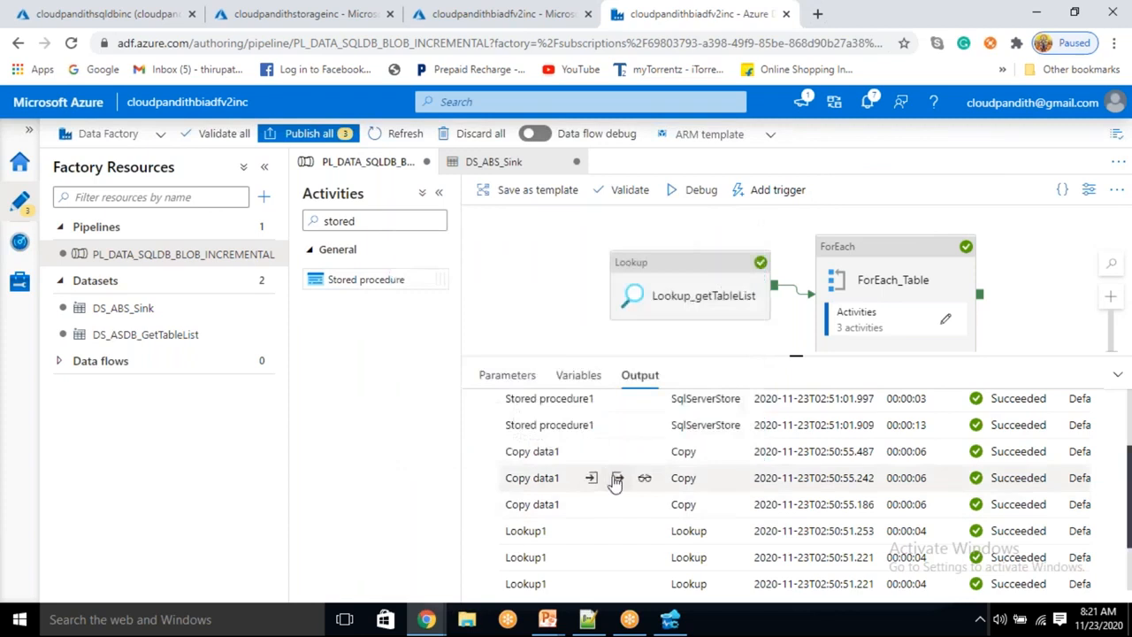
{"action": "left_click", "coordinate": [616, 479]}
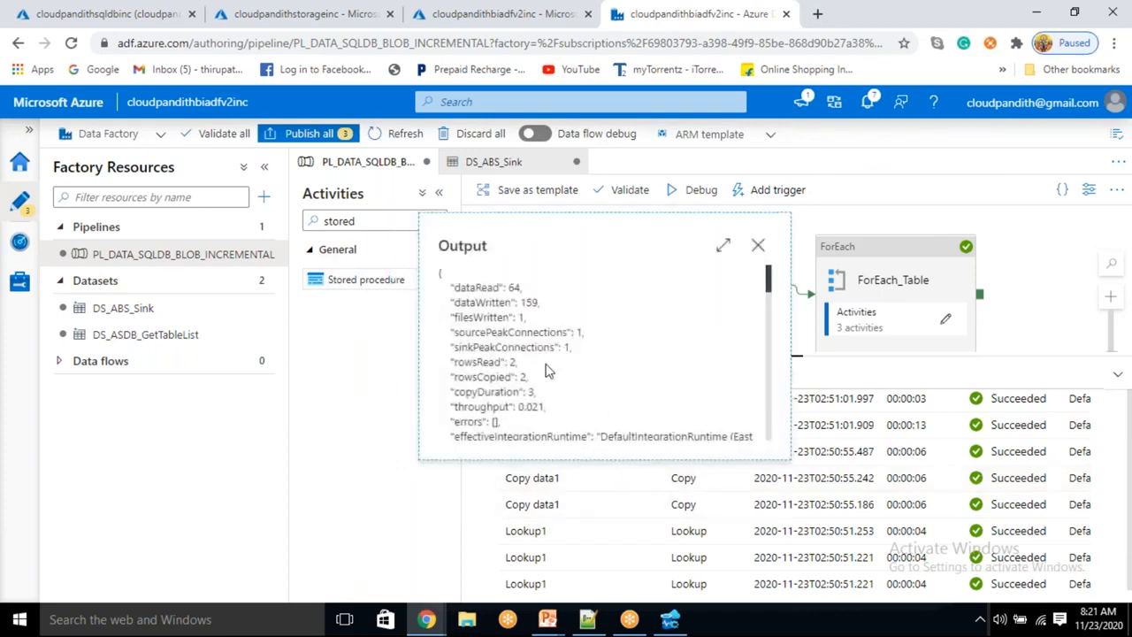
{"action": "double_click", "coordinate": [497, 364]}
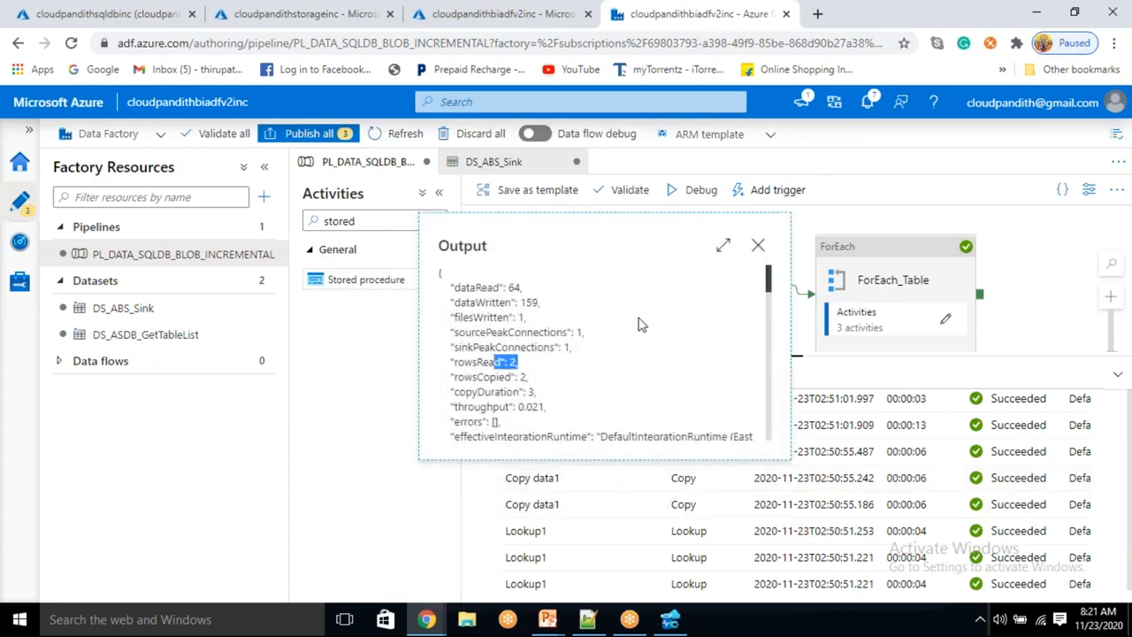
{"action": "left_click", "coordinate": [758, 245]}
Recheck the source query and the rowsRead and rowsCopied output of the dbo.emp Copy data1 activity
{"action": "mouse_move", "coordinate": [590, 509]}
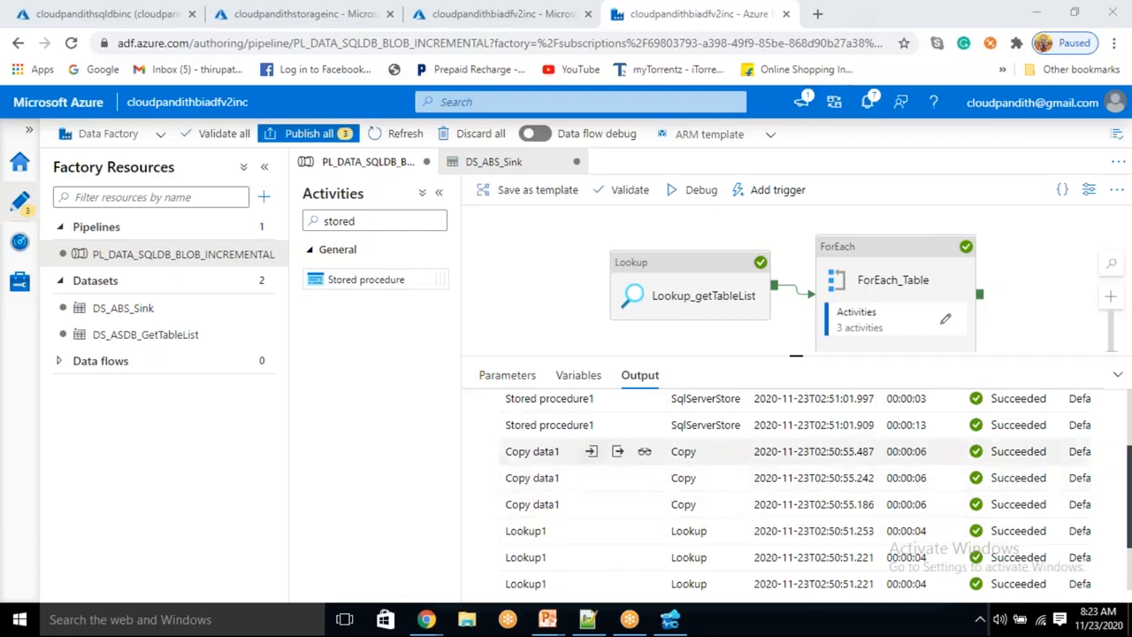
{"action": "left_click", "coordinate": [593, 452]}
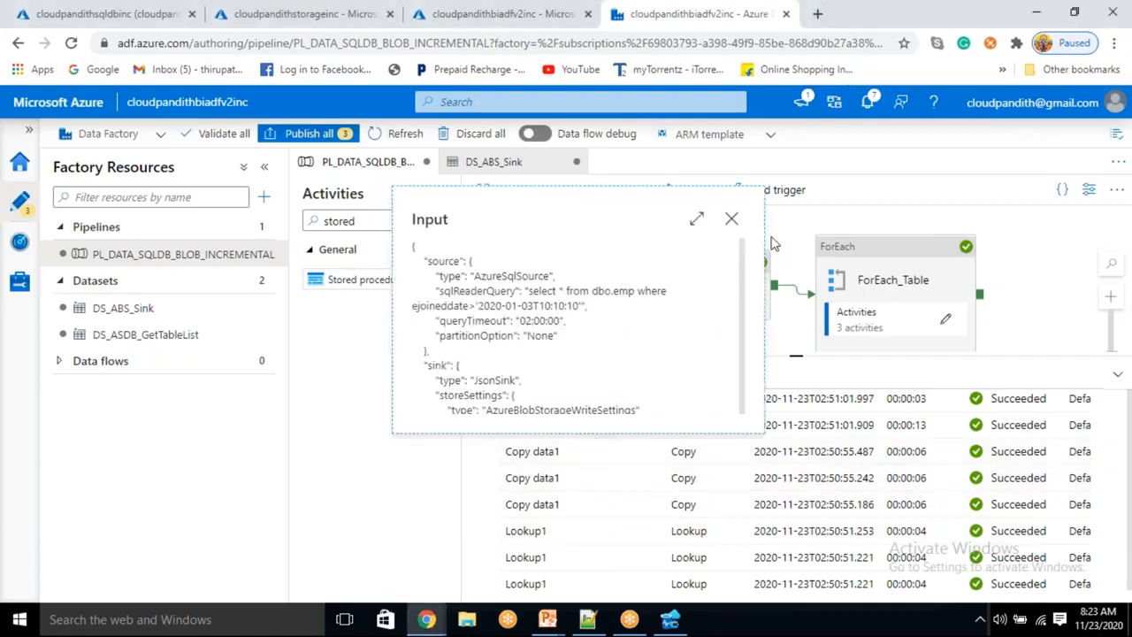
{"action": "left_click", "coordinate": [732, 219]}
{"action": "left_click", "coordinate": [619, 451]}
{"action": "left_click_drag", "start_coordinate": [513, 341], "coordinate": [524, 355]}
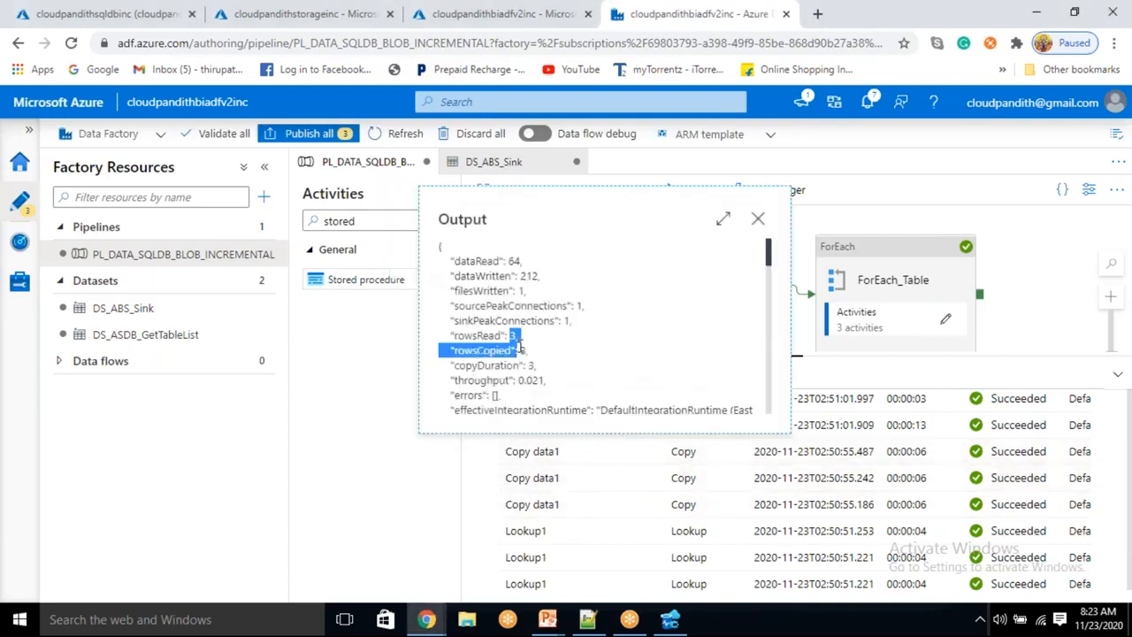
{"action": "left_click", "coordinate": [759, 220]}
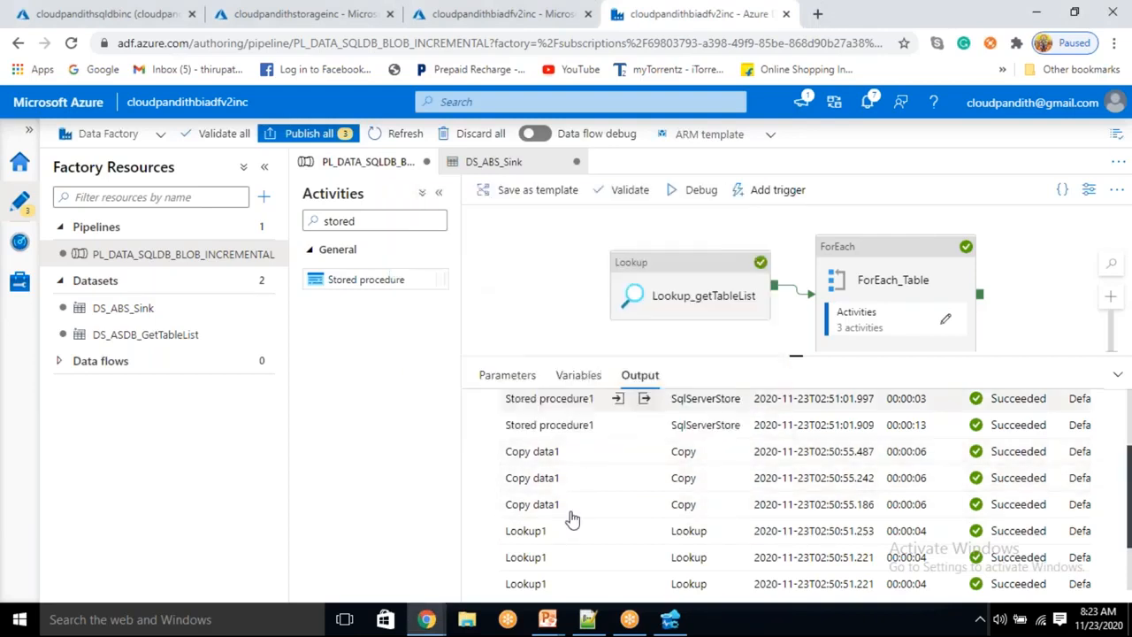
Recheck the dbo.cust Copy data1 activity's accreation filter query and its rowsRead and rowsCopied output
{"action": "left_click", "coordinate": [593, 477]}
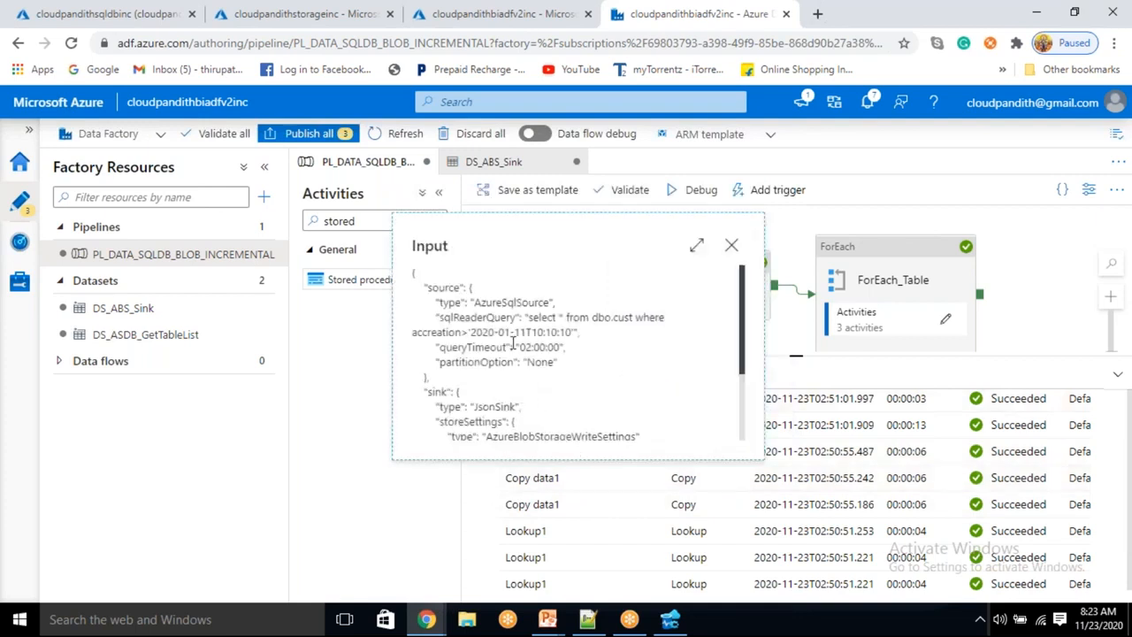
{"action": "left_click_drag", "start_coordinate": [660, 335], "coordinate": [669, 317]}
{"action": "left_click", "coordinate": [732, 245]}
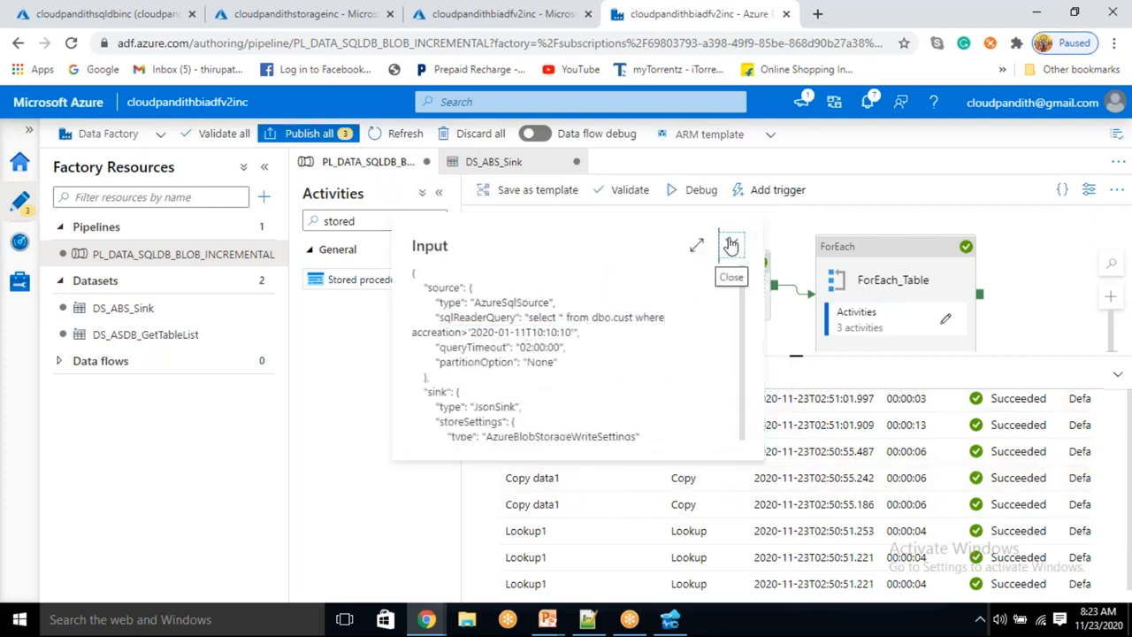
{"action": "left_click", "coordinate": [618, 478]}
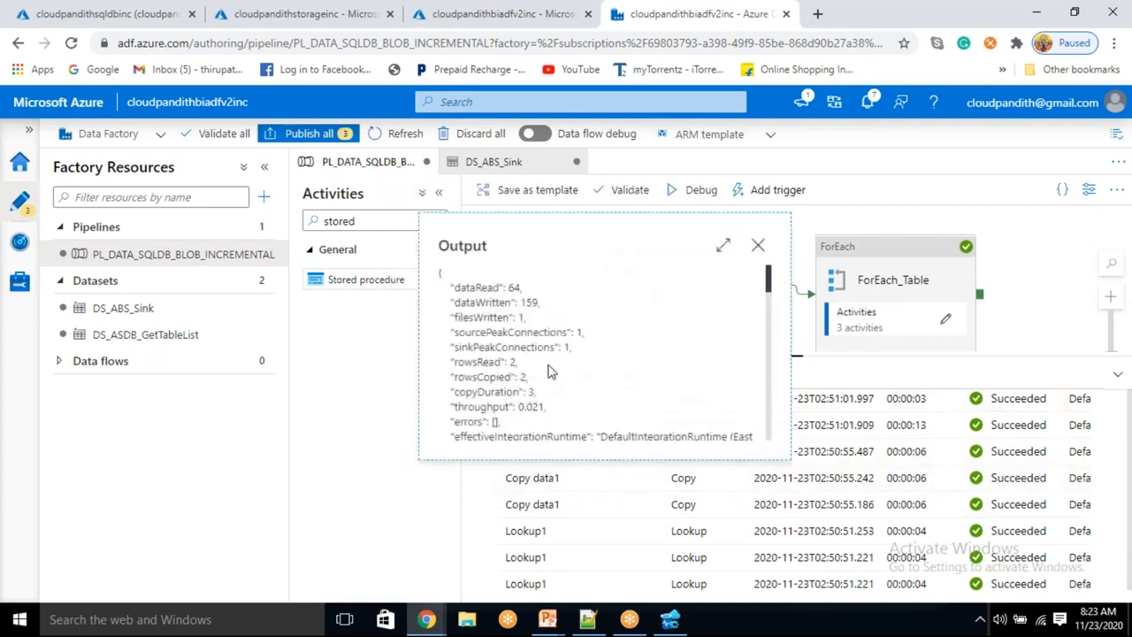
{"action": "double_click", "coordinate": [524, 376]}
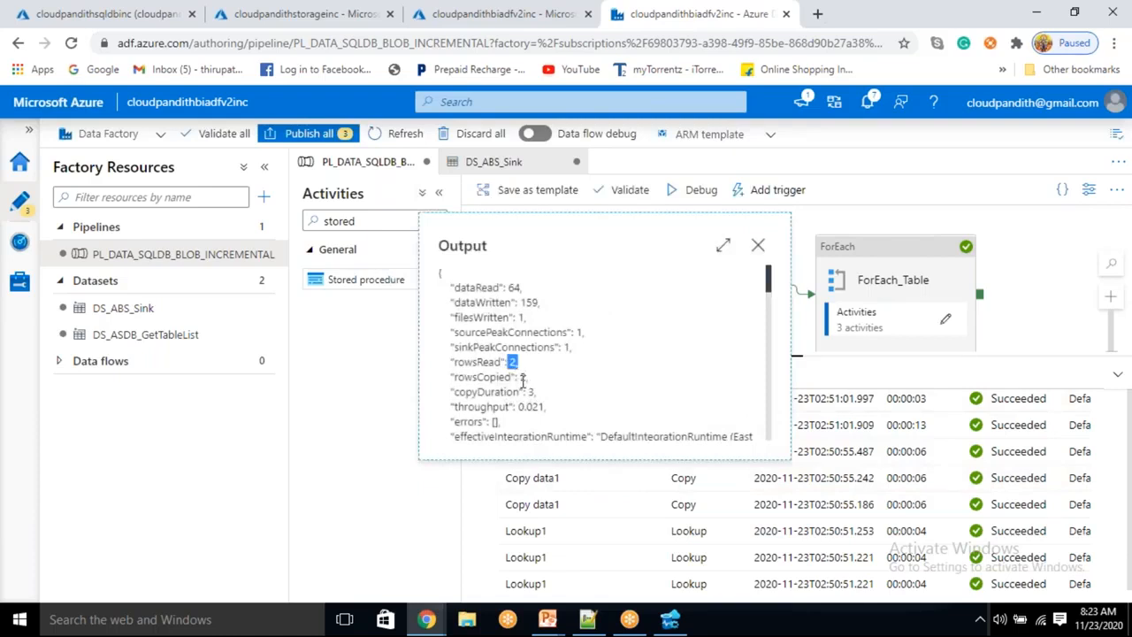
{"action": "left_click", "coordinate": [758, 245]}
Inspect the orderdate filter query and the rowsRead output of the Copy data1 activity for dbo.orders
{"action": "left_click", "coordinate": [593, 504]}
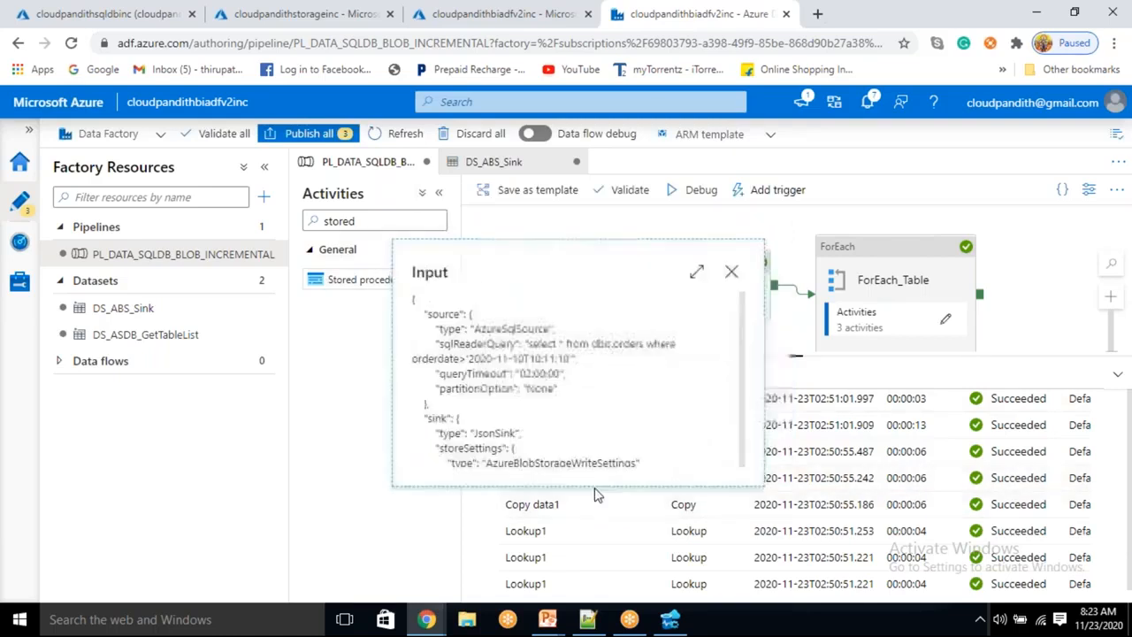
{"action": "left_click_drag", "start_coordinate": [590, 344], "coordinate": [672, 340]}
{"action": "left_click", "coordinate": [601, 515]}
{"action": "left_click", "coordinate": [618, 508]}
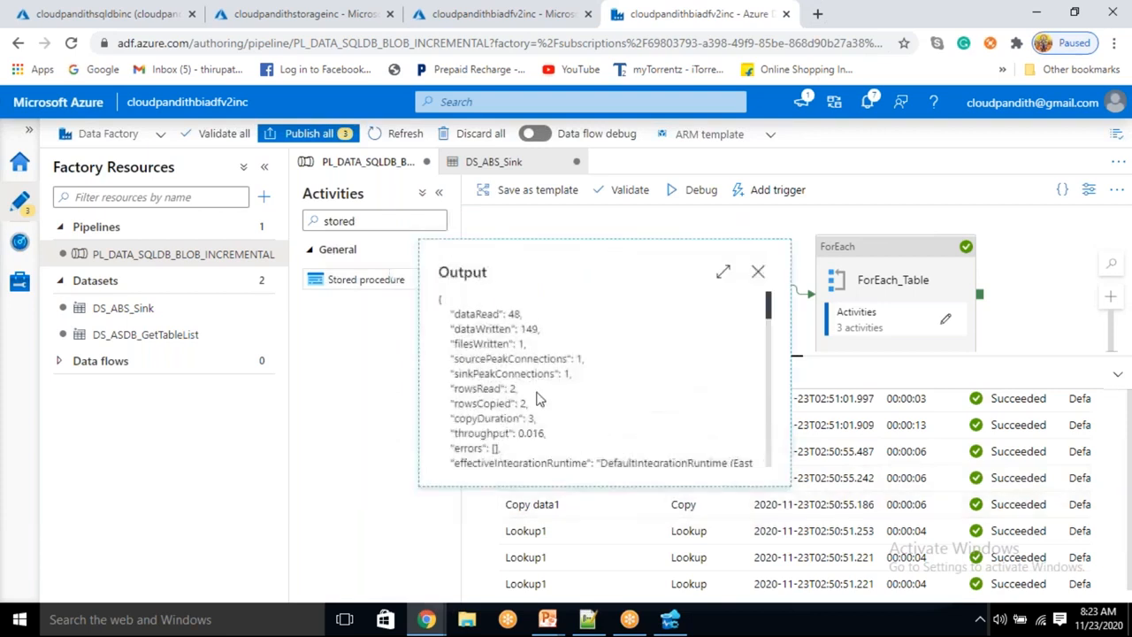
{"action": "left_click_drag", "start_coordinate": [534, 394], "coordinate": [500, 390]}
Switch to Azure Data Studio and try to run "select * from metadata" in SQLQuery_1
{"action": "left_click", "coordinate": [670, 619]}
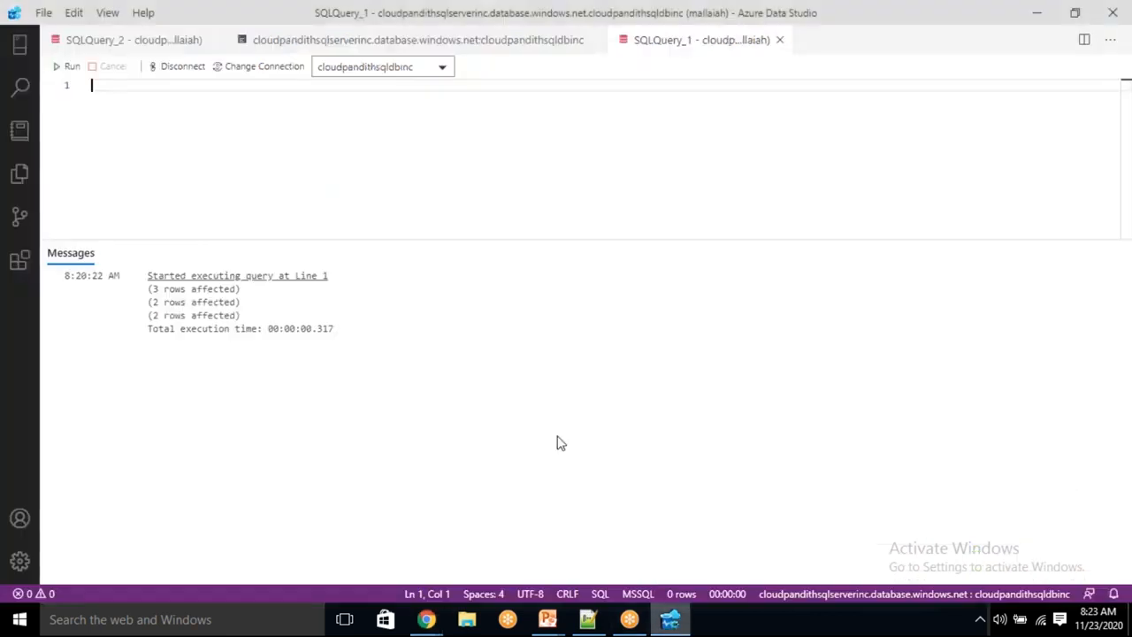
{"action": "type", "text": "select"}
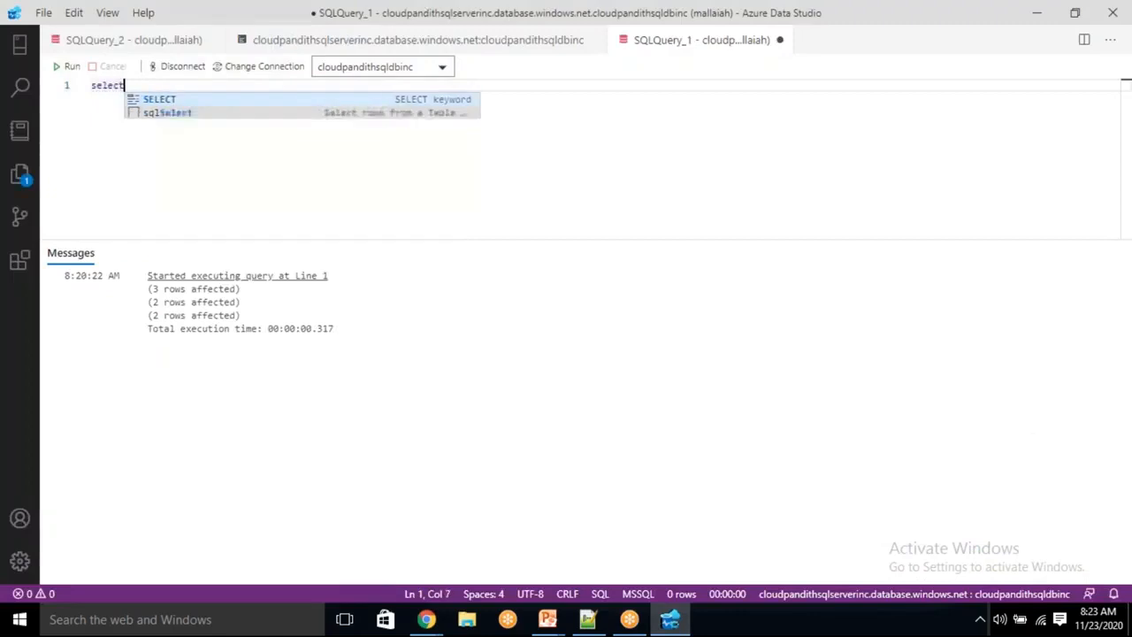
{"action": "type", "text": " * form emat"}
{"action": "key", "text": "BackSpace"}
{"action": "key", "text": "BackSpace"}
{"action": "key", "text": "BackSpace"}
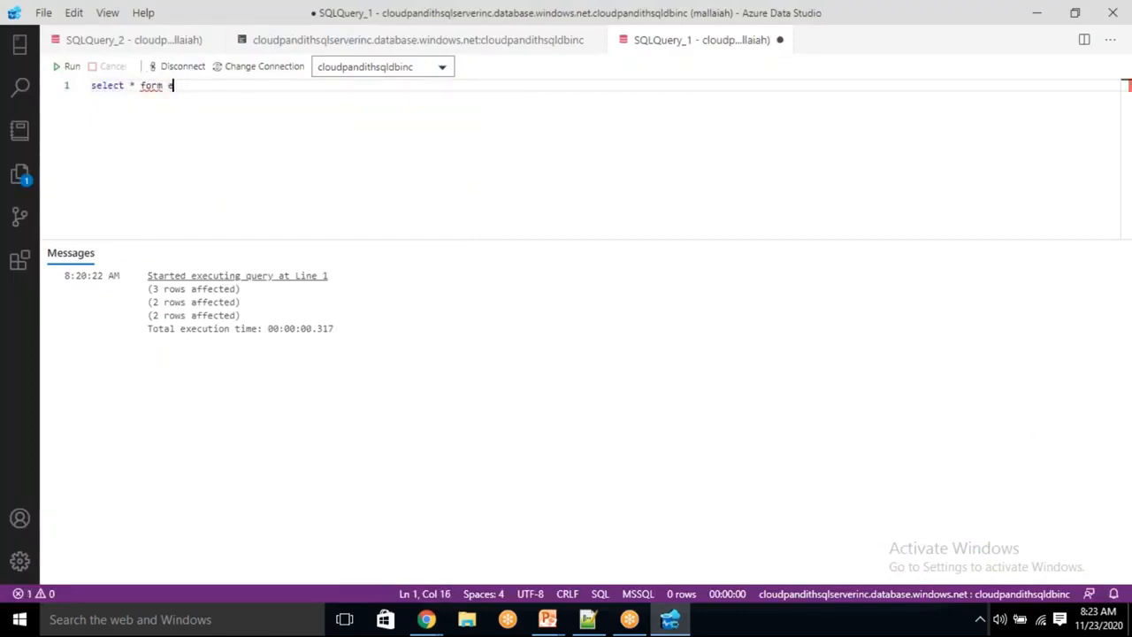
{"action": "type", "text": "metadata"}
{"action": "key", "text": "BackSpace"}
{"action": "key", "text": "BackSpace"}
{"action": "type", "text": "ro"}
{"action": "left_click", "coordinate": [58, 69]}
{"action": "left_click", "coordinate": [222, 132]}
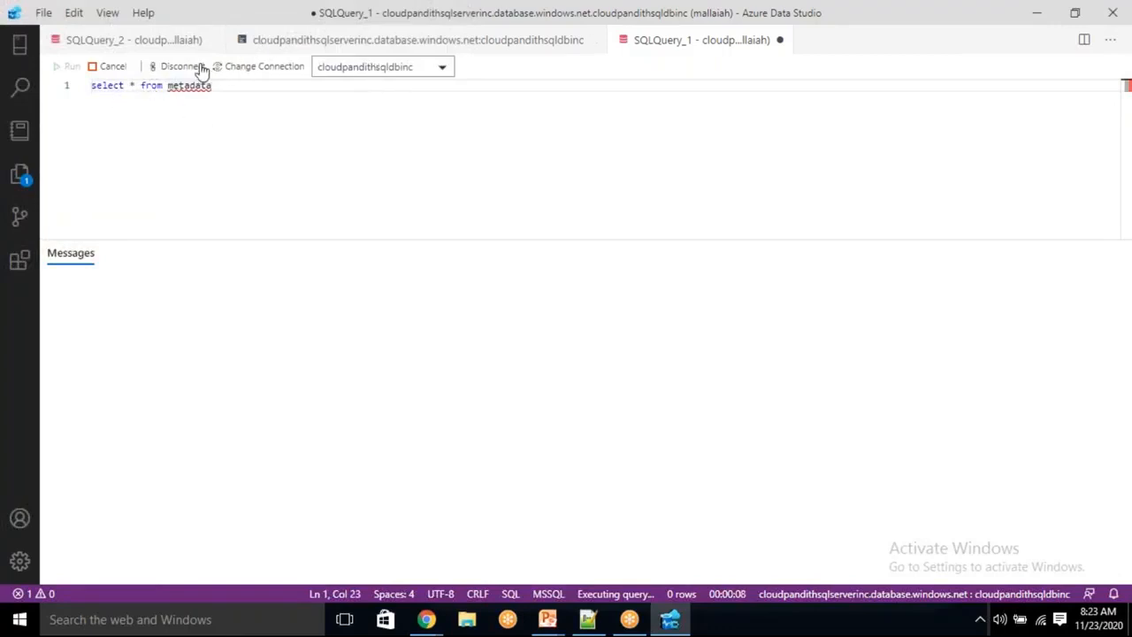
Cancel the running metadata query and retry executing it in SQLQuery_1
{"action": "left_click", "coordinate": [111, 71]}
{"action": "left_click", "coordinate": [74, 67]}
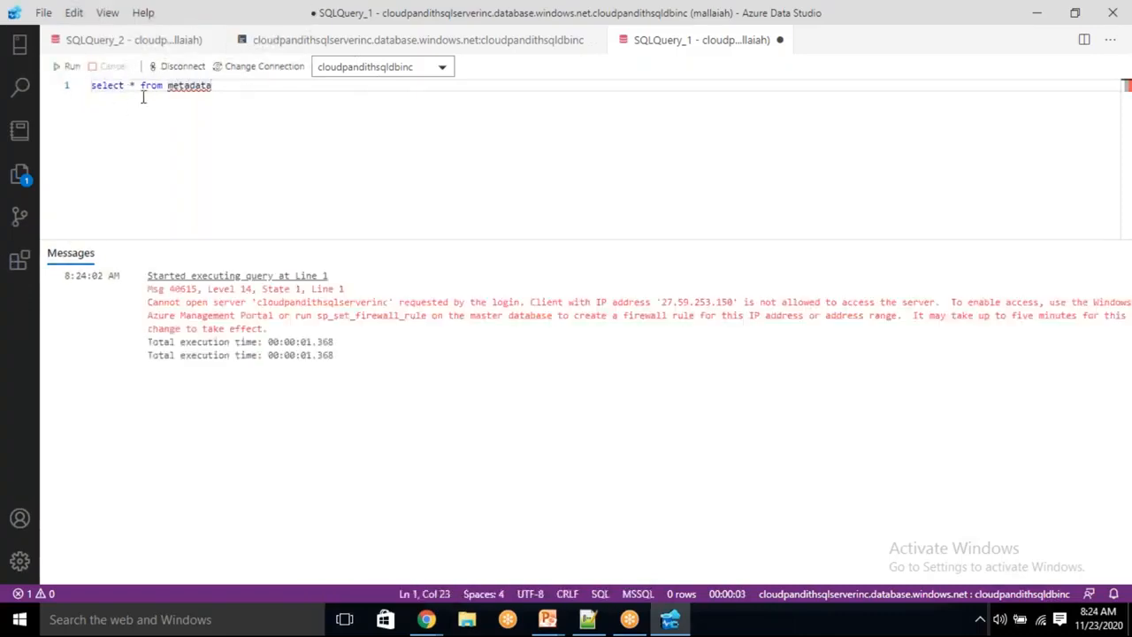
{"action": "key", "text": "ctrl+a"}
{"action": "left_click", "coordinate": [66, 66]}
{"action": "left_click", "coordinate": [210, 141]}
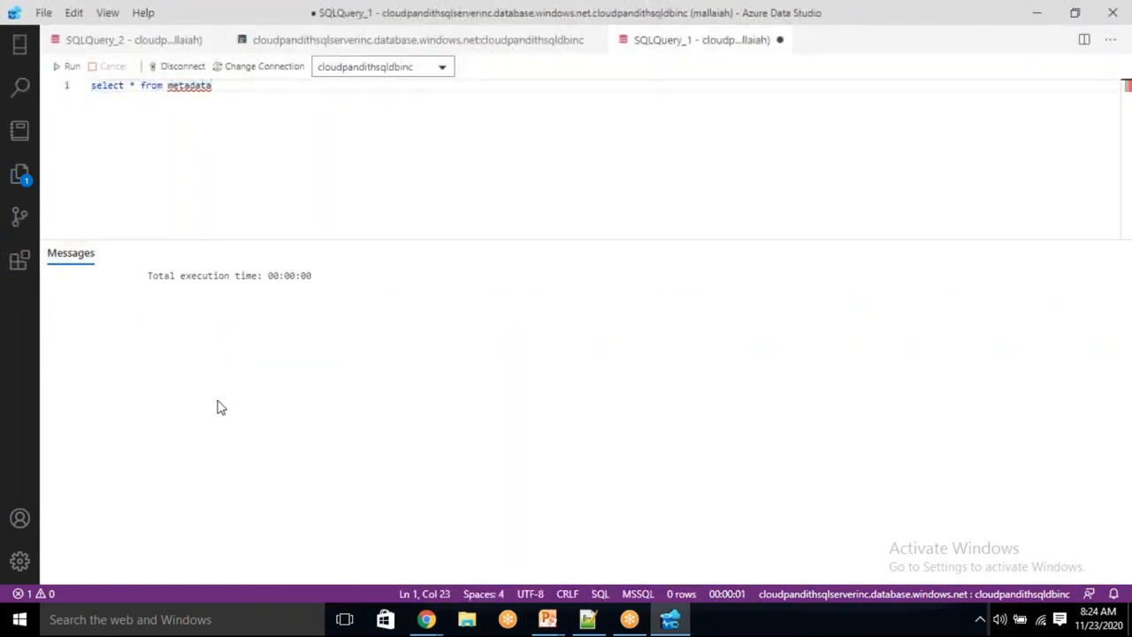
{"action": "left_click", "coordinate": [162, 337]}
{"action": "left_click_drag", "start_coordinate": [224, 88], "coordinate": [91, 85]}
{"action": "left_click", "coordinate": [70, 68]}
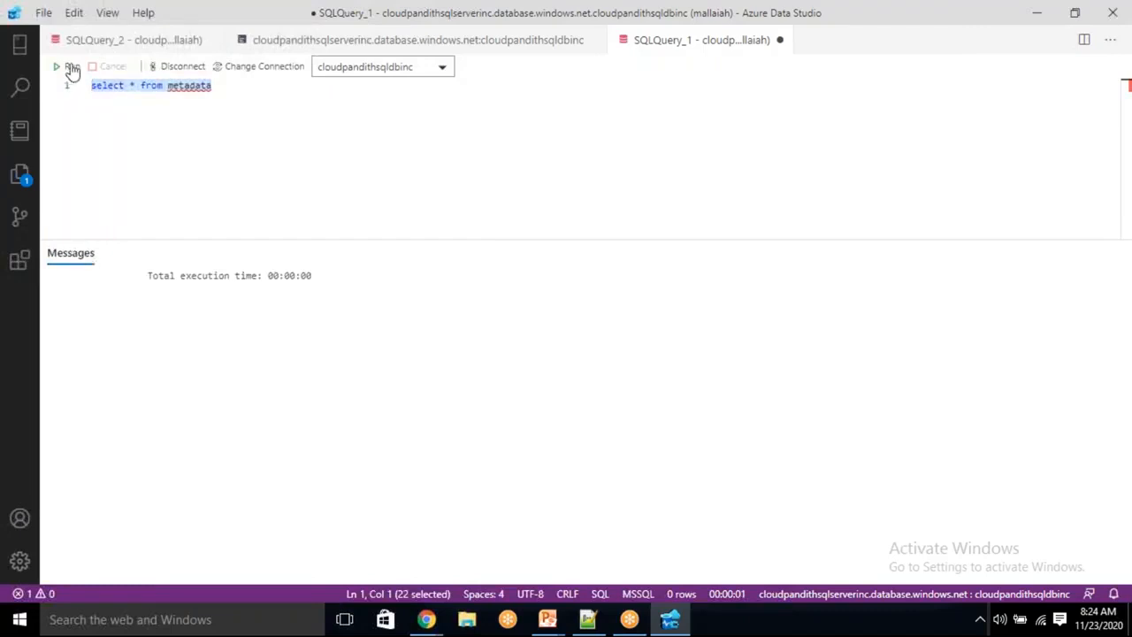
Close SQLQuery_1, disconnect SQLQuery_2 and try to reconnect it to cloudpandithsqldbinc from the recent connections, entering the account password
{"action": "left_click", "coordinate": [168, 46]}
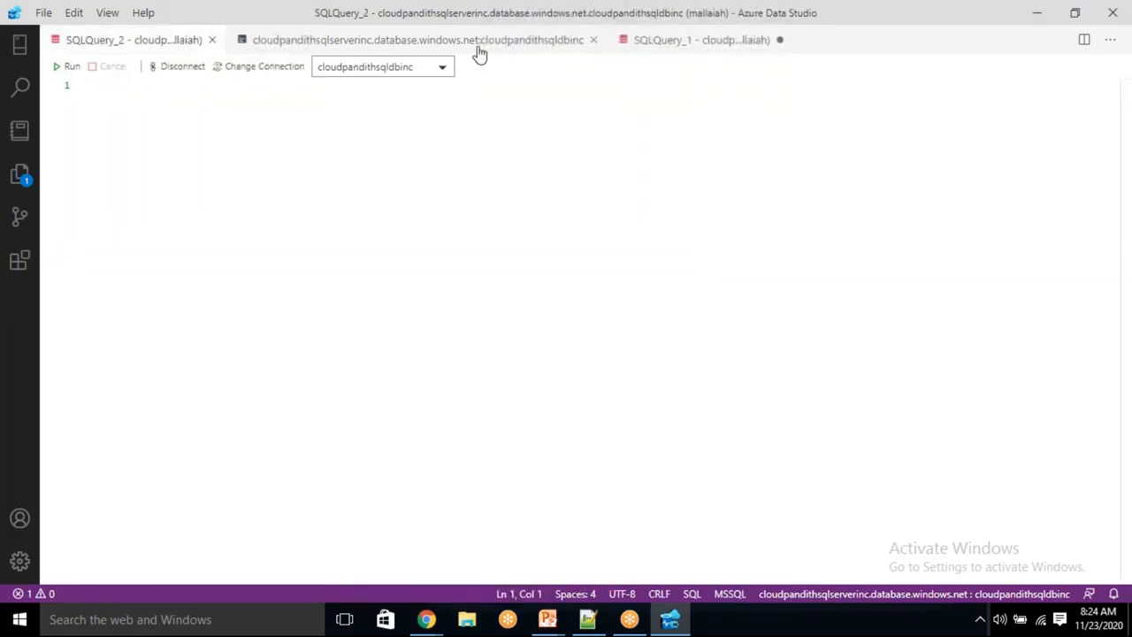
{"action": "left_click", "coordinate": [779, 39]}
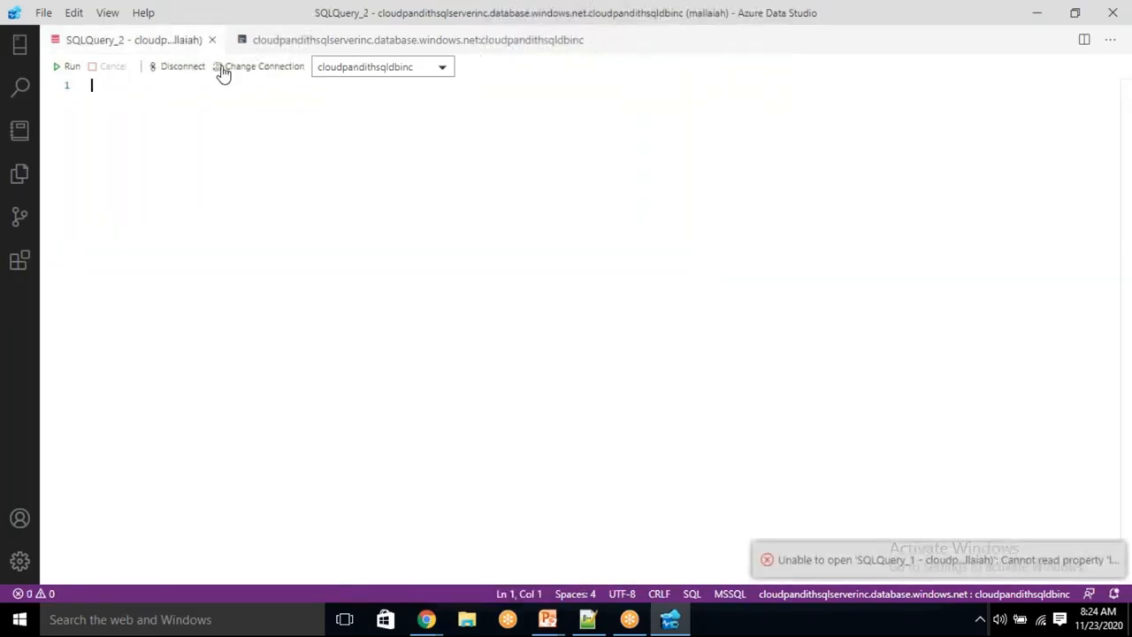
{"action": "left_click", "coordinate": [191, 71]}
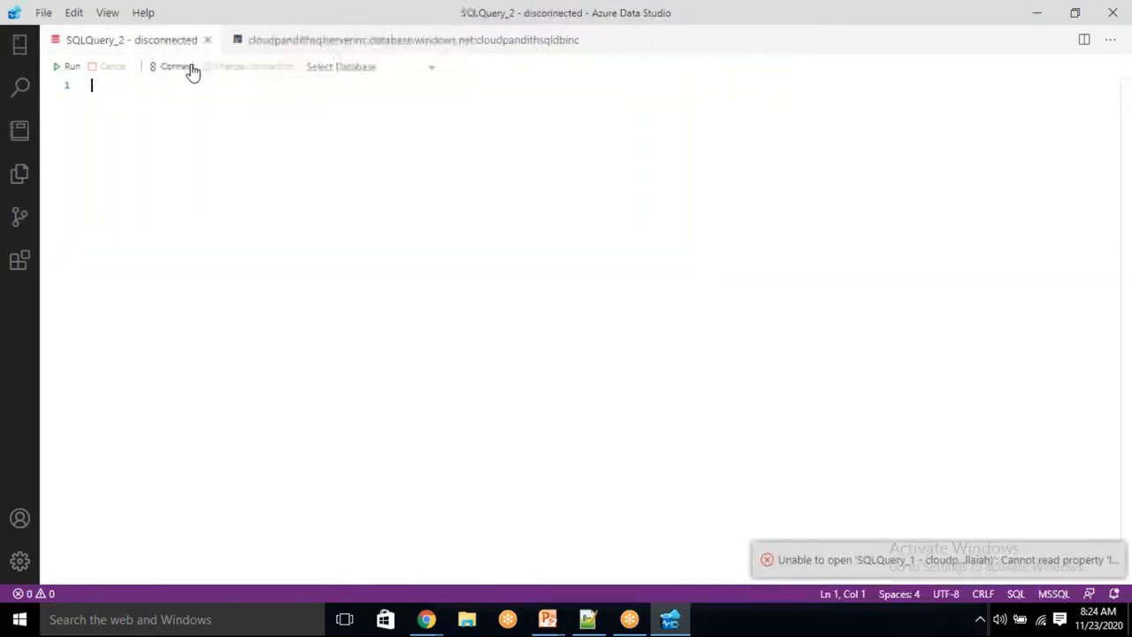
{"action": "left_click", "coordinate": [182, 71]}
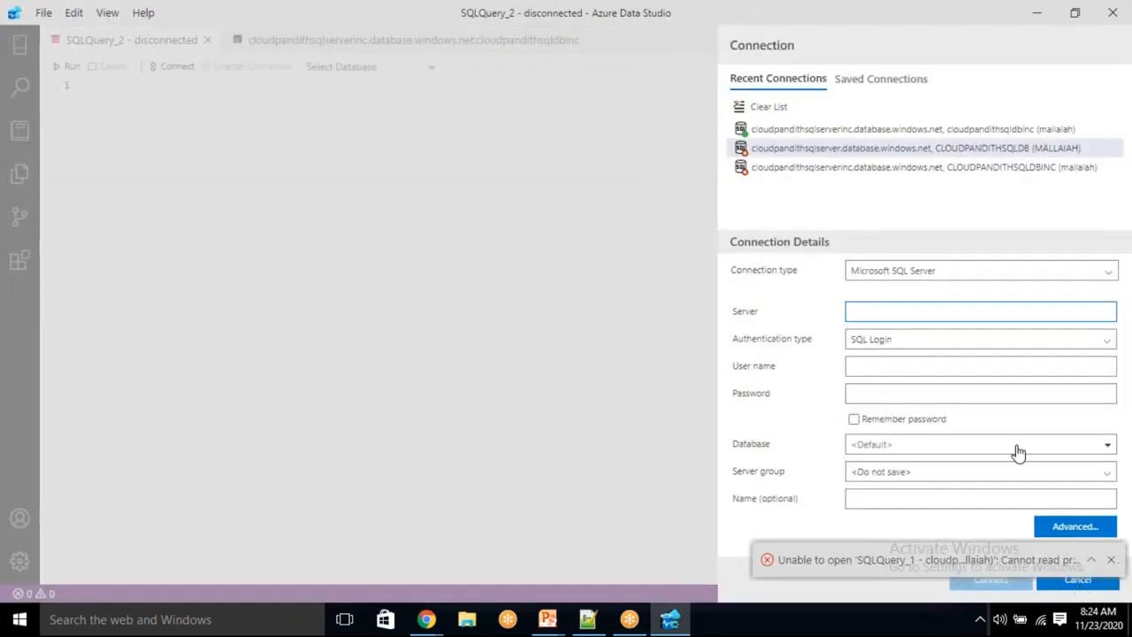
{"action": "left_click", "coordinate": [808, 131]}
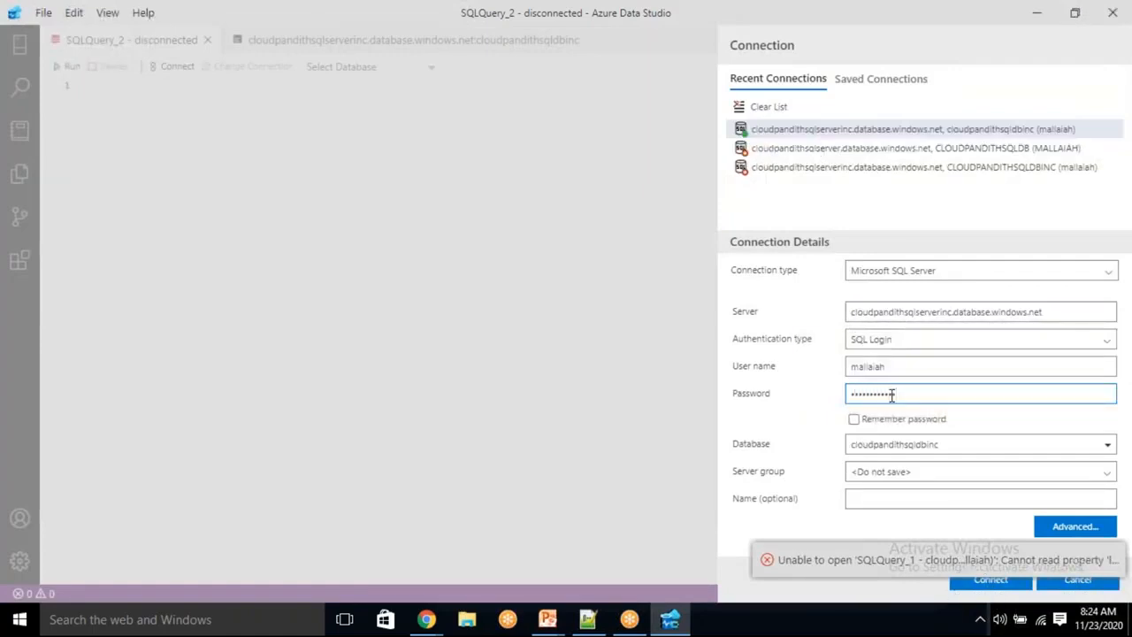
{"action": "left_click", "coordinate": [998, 589]}
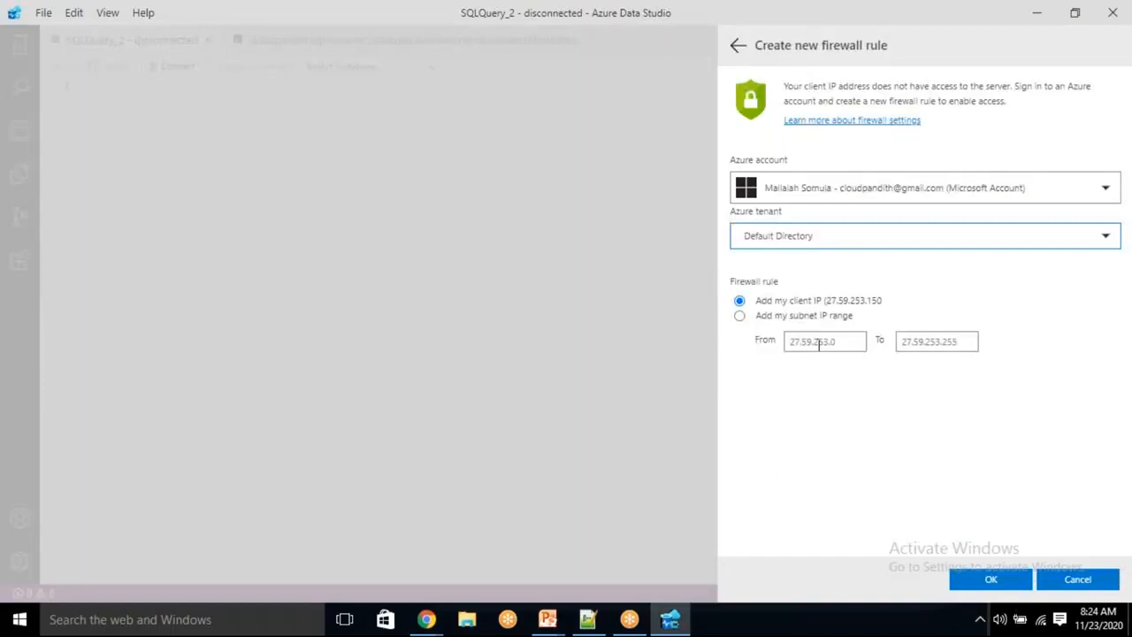
Switch to the cloudpandithsqldbinc page in the Azure portal, add the client IP to the server firewall rules and save them
{"action": "left_click", "coordinate": [427, 619]}
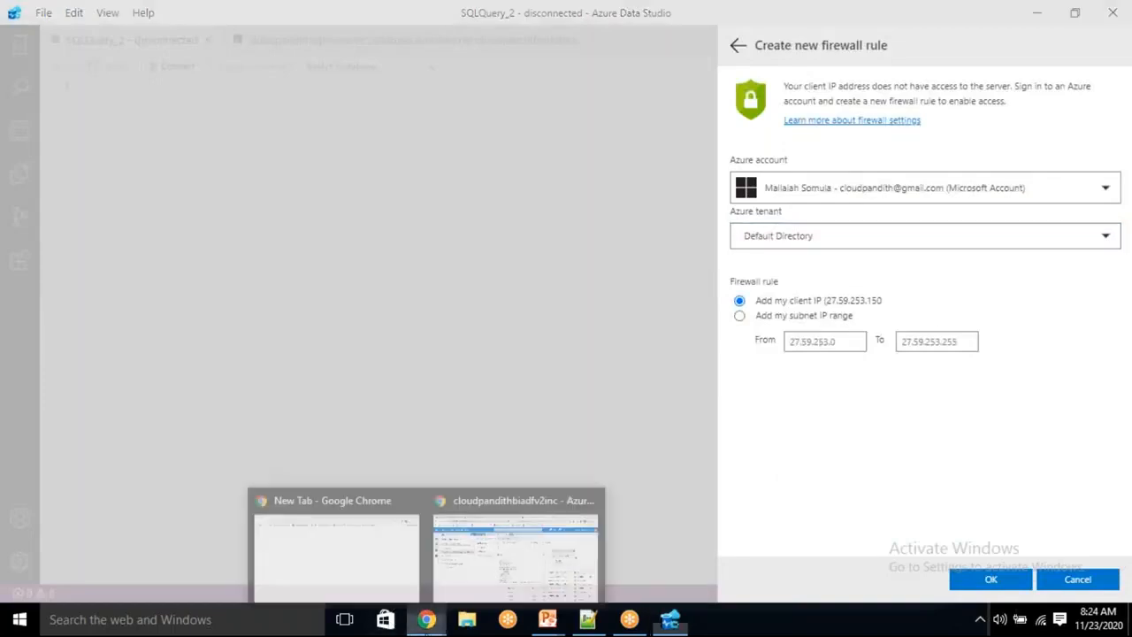
{"action": "left_click", "coordinate": [515, 553]}
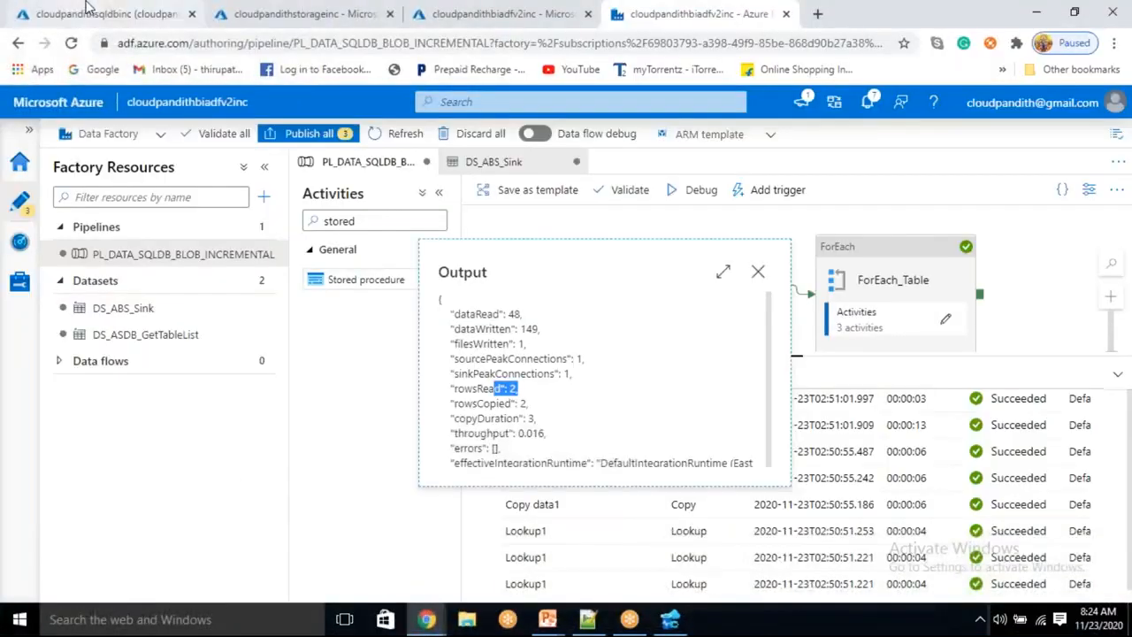
{"action": "left_click", "coordinate": [89, 11]}
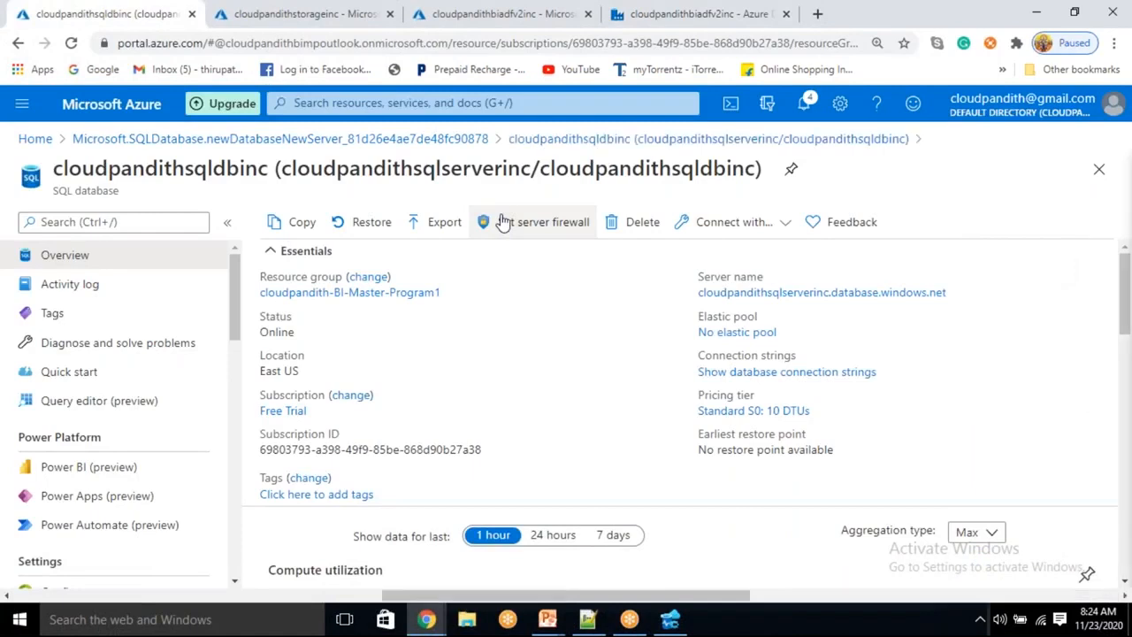
{"action": "left_click", "coordinate": [504, 222]}
{"action": "left_click", "coordinate": [212, 230]}
{"action": "left_click", "coordinate": [53, 222]}
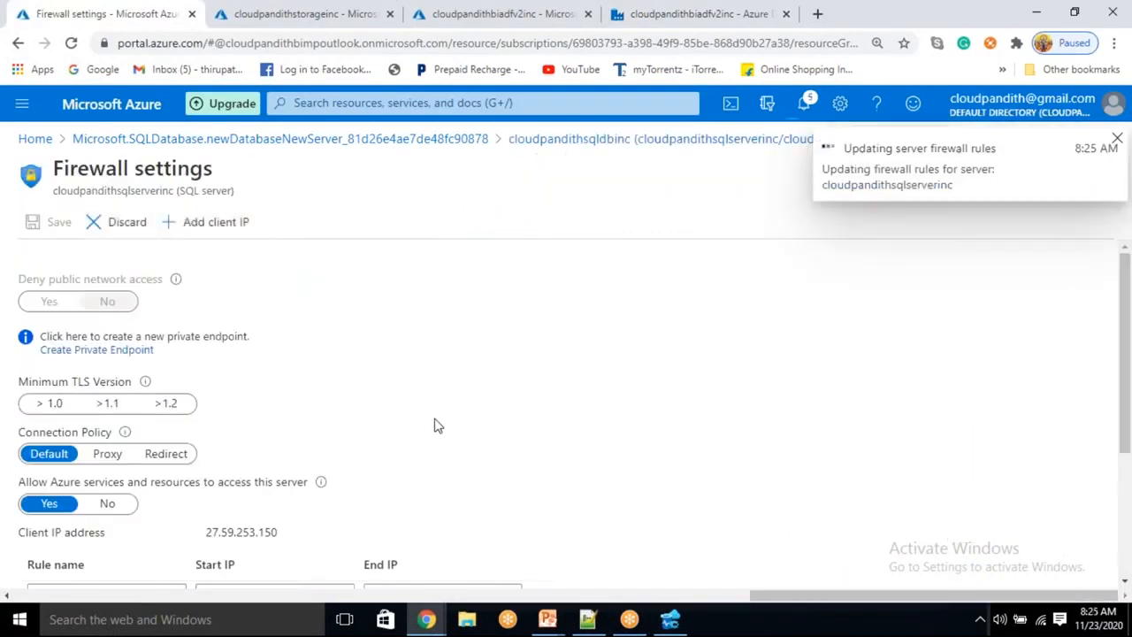
{"action": "scroll", "coordinate": [433, 426], "scroll_direction": "down", "scroll_amount": 2}
{"action": "scroll", "coordinate": [423, 442], "scroll_direction": "up", "scroll_amount": 1}
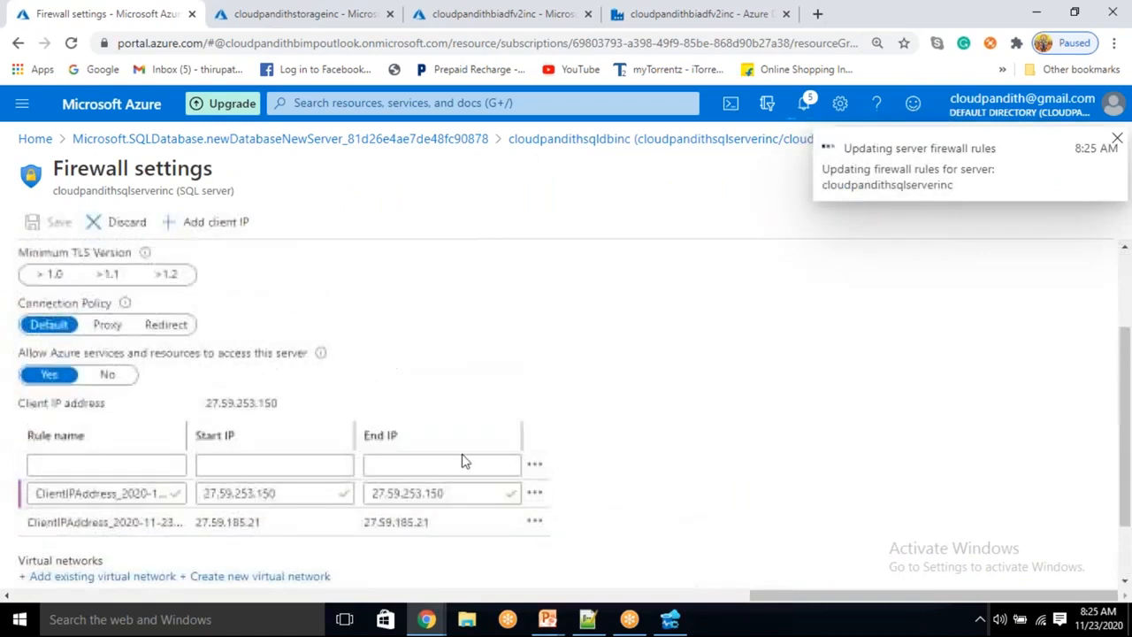
Return to Azure Data Studio, cancel creating a new firewall rule and connect SQLQuery_2 to cloudpandithsqldbinc
{"action": "left_click", "coordinate": [670, 622]}
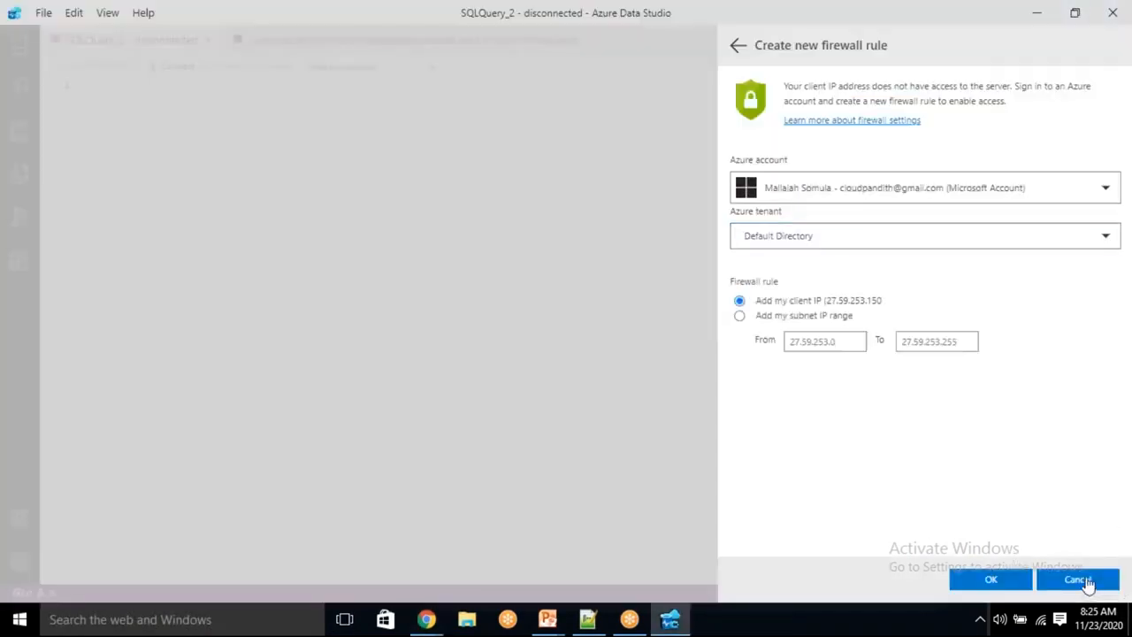
{"action": "left_click", "coordinate": [1078, 579]}
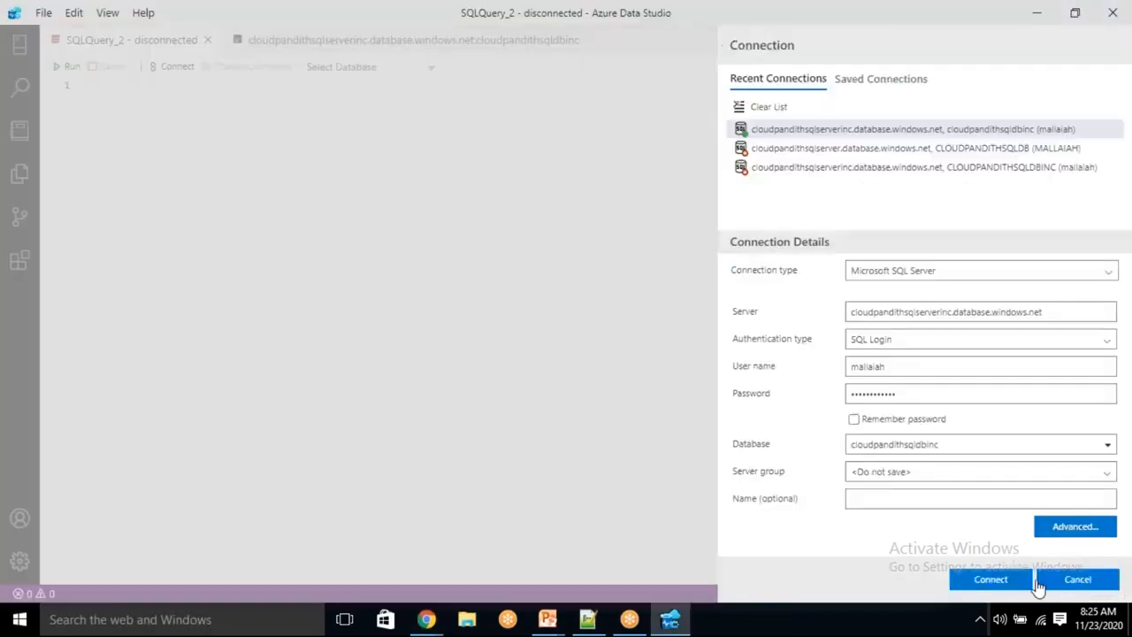
{"action": "left_click", "coordinate": [991, 580]}
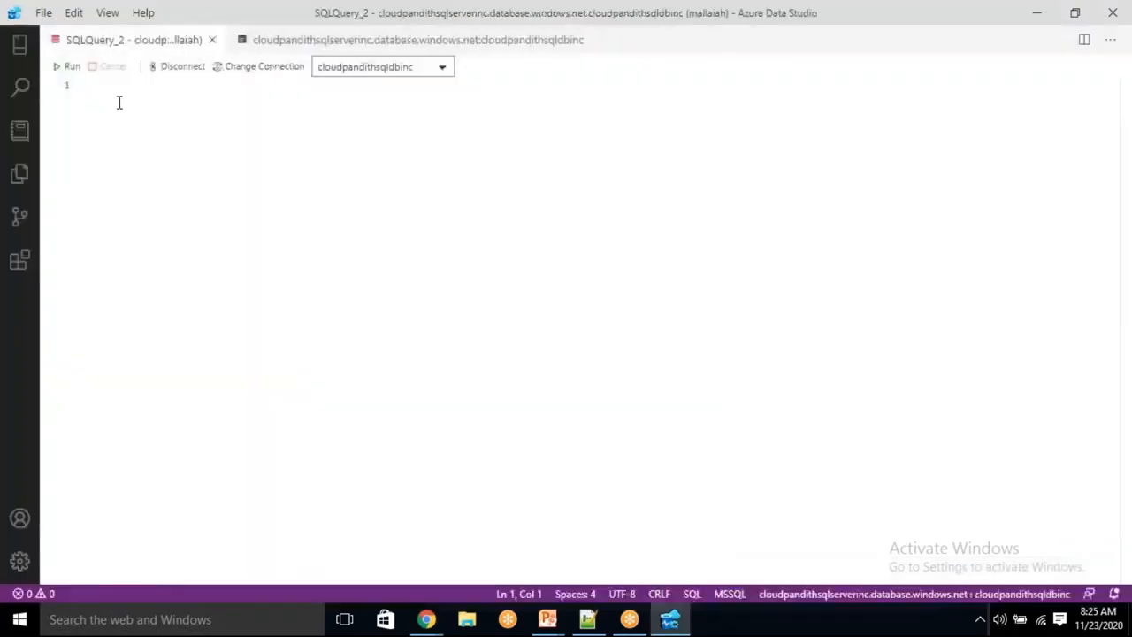
Write and run the query SELECT * FROM METADATA in SQLQuery_2 and check the emp table's last processed value
{"action": "type", "text": "SELECT *"}
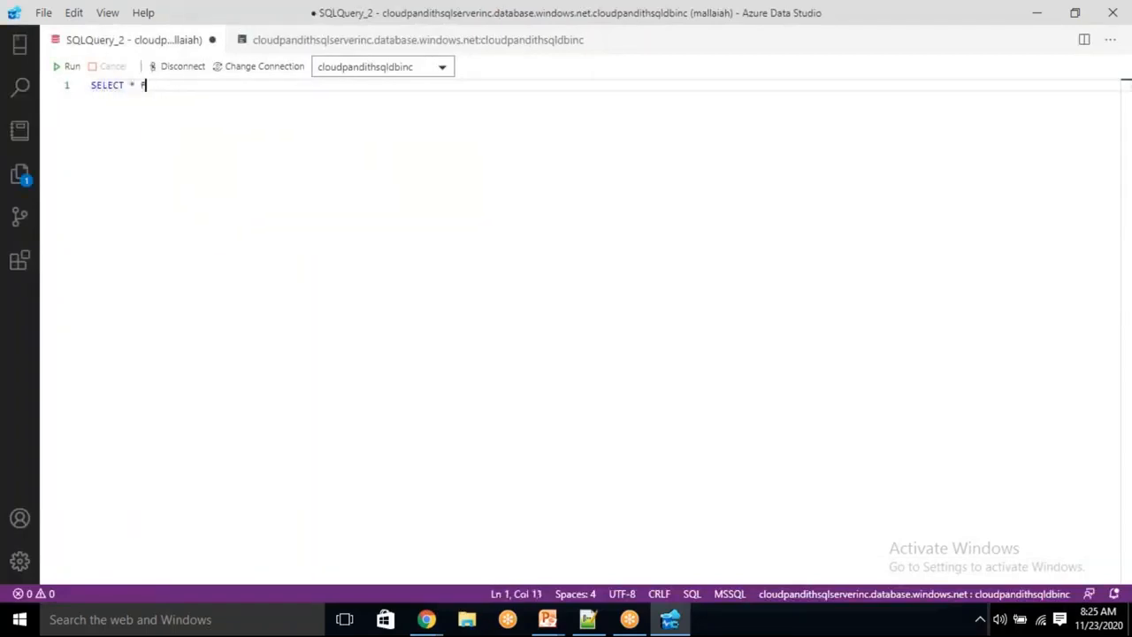
{"action": "type", "text": " FROM METADATA"}
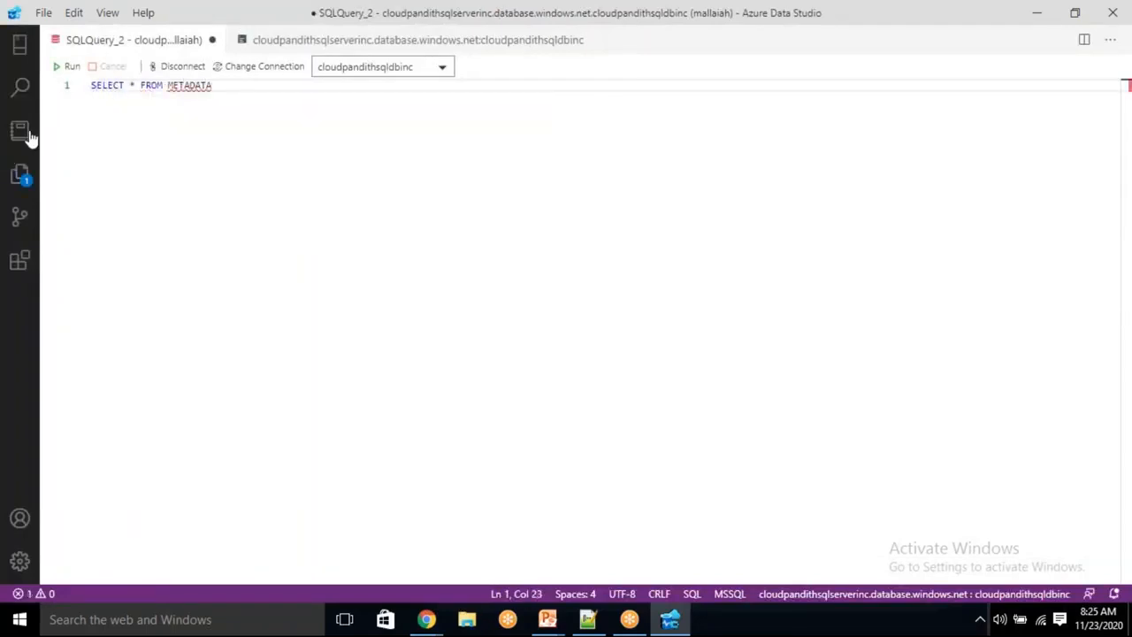
{"action": "left_click", "coordinate": [69, 68]}
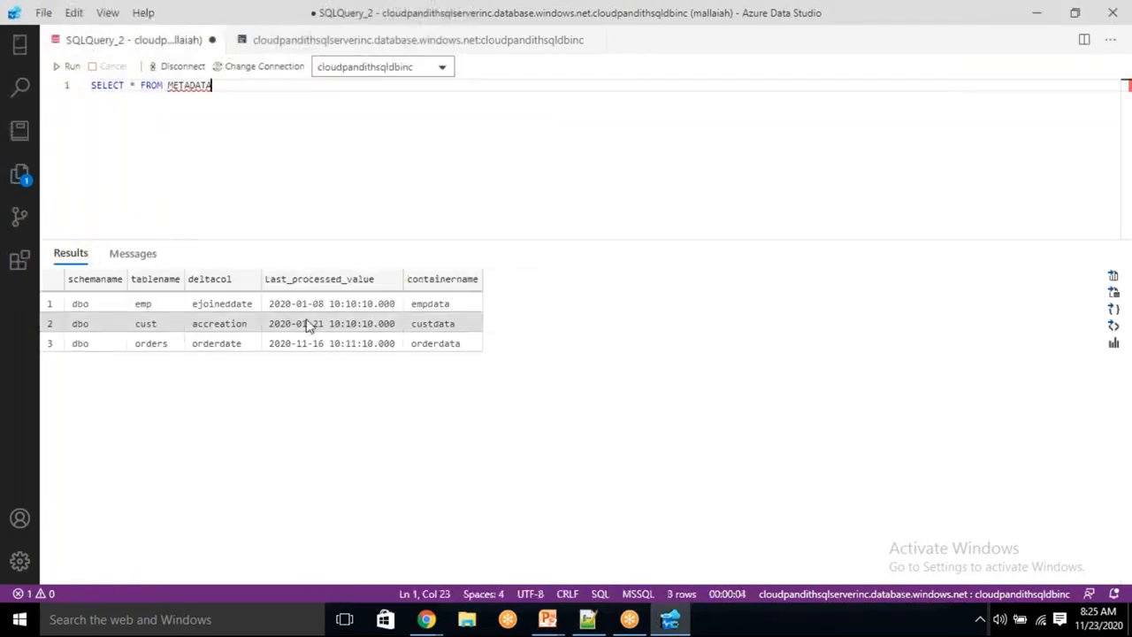
{"action": "left_click", "coordinate": [315, 305]}
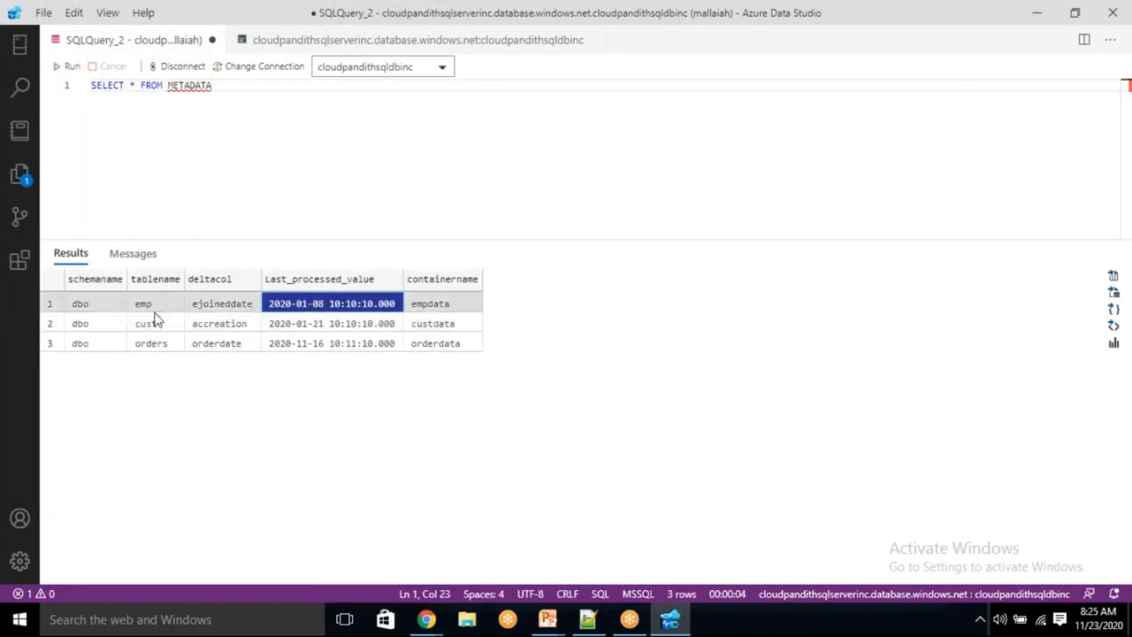
Copy the schemaname through Last_processed_value cells of all three metadata rows and paste them into Notepad++ below the earlier processed values
{"action": "left_click_drag", "start_coordinate": [124, 307], "coordinate": [354, 350]}
{"action": "key", "text": "ctrl+c"}
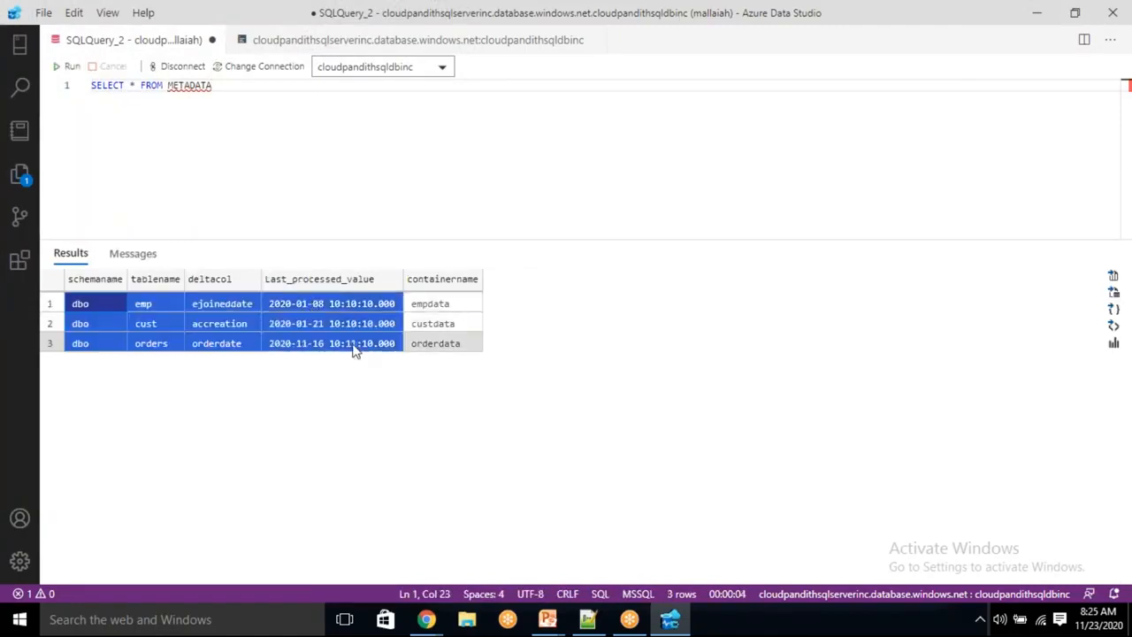
{"action": "left_click", "coordinate": [587, 619]}
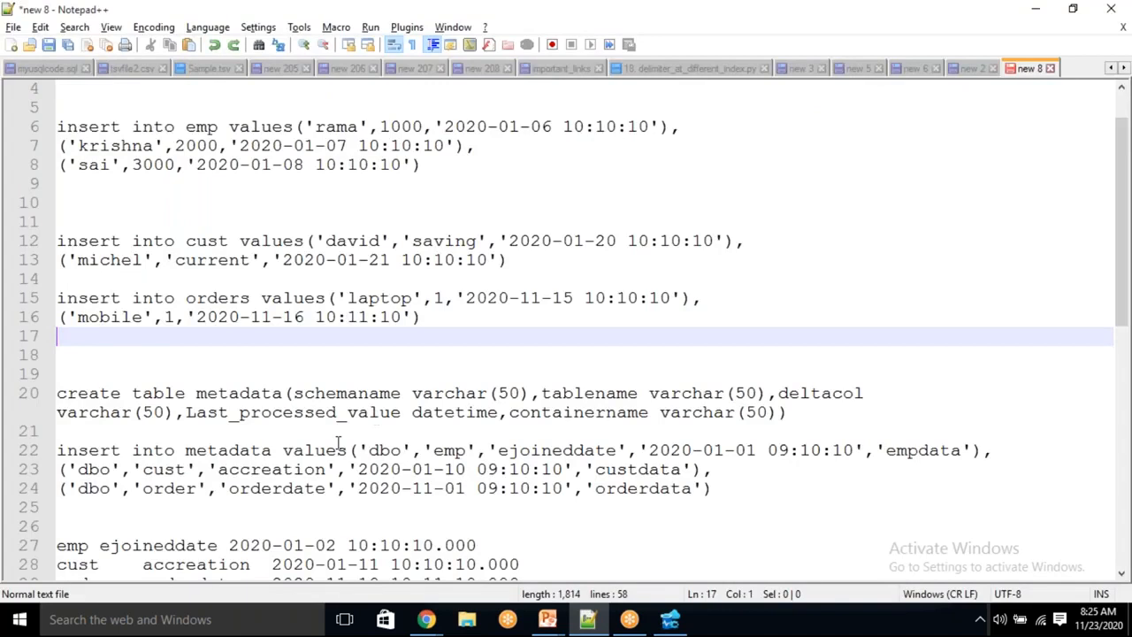
{"action": "scroll", "coordinate": [322, 504], "scroll_direction": "down", "scroll_amount": 2}
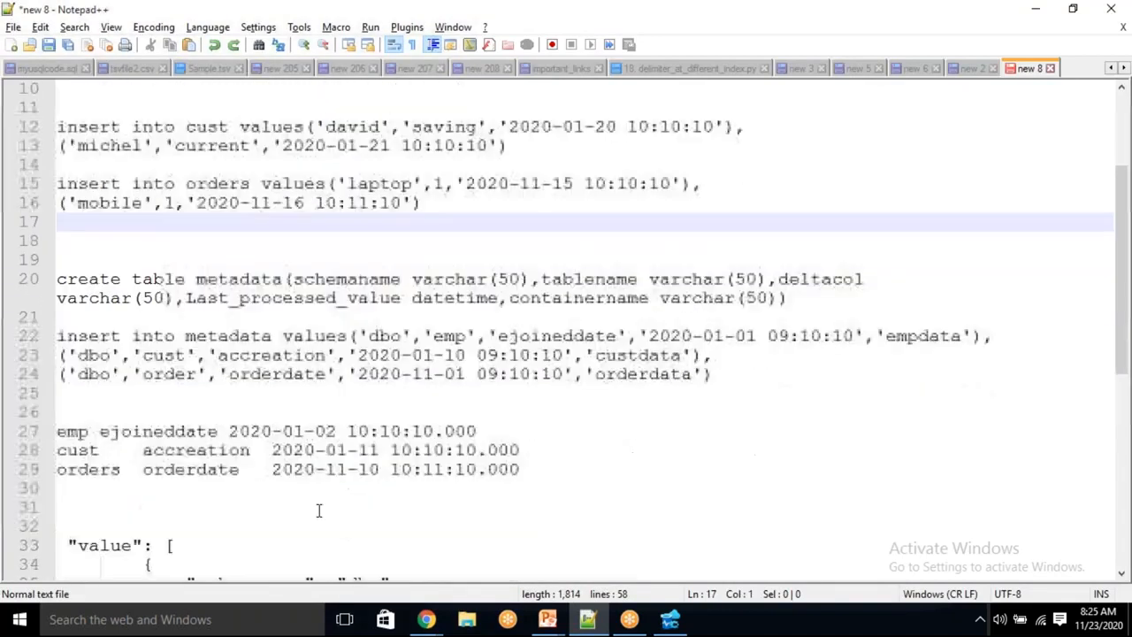
{"action": "left_click", "coordinate": [162, 505]}
{"action": "key", "text": "Return"}
{"action": "key", "text": "Return"}
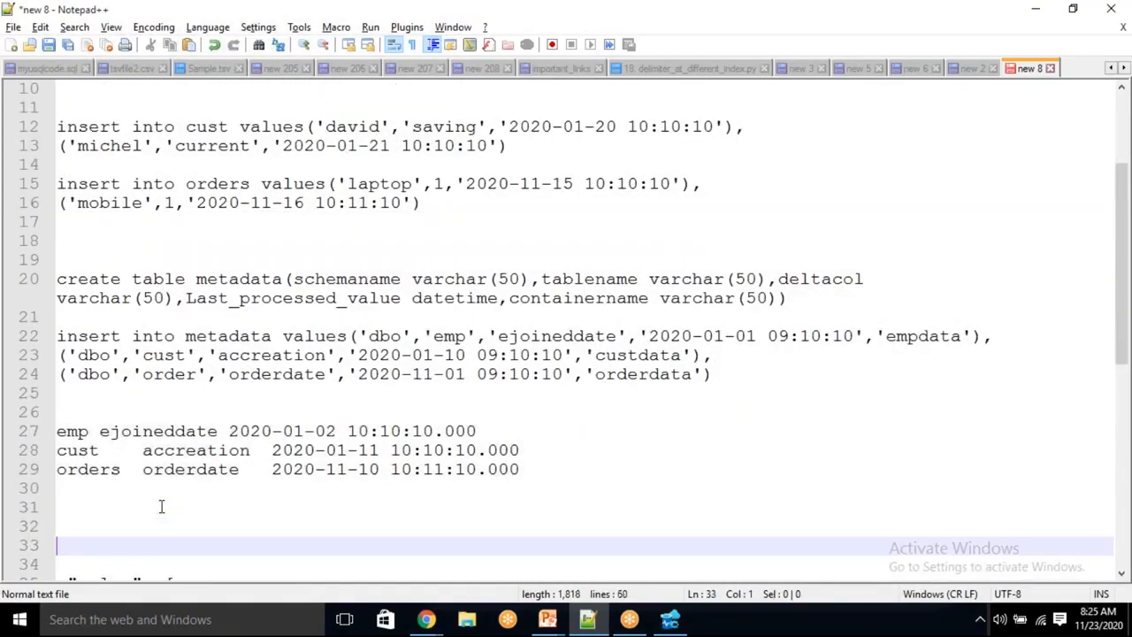
{"action": "key", "text": "ctrl+v"}
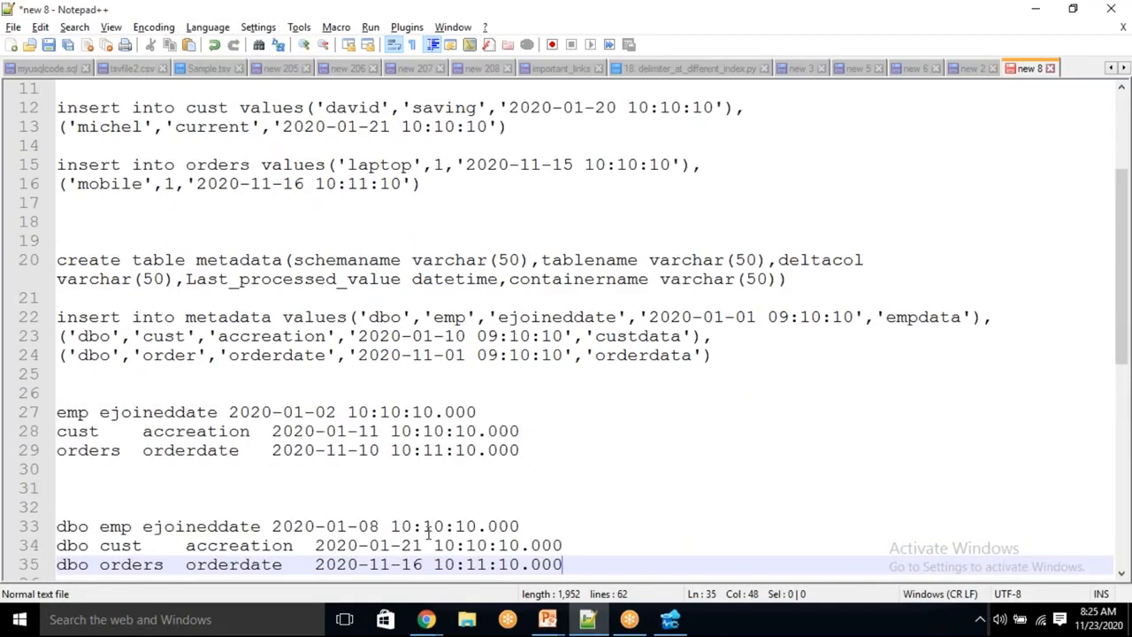
Compare the pasted emp last processed date with the dates in the emp insert statement
{"action": "left_click_drag", "start_coordinate": [305, 526], "coordinate": [357, 525]}
{"action": "scroll", "coordinate": [292, 354], "scroll_direction": "up", "scroll_amount": 1}
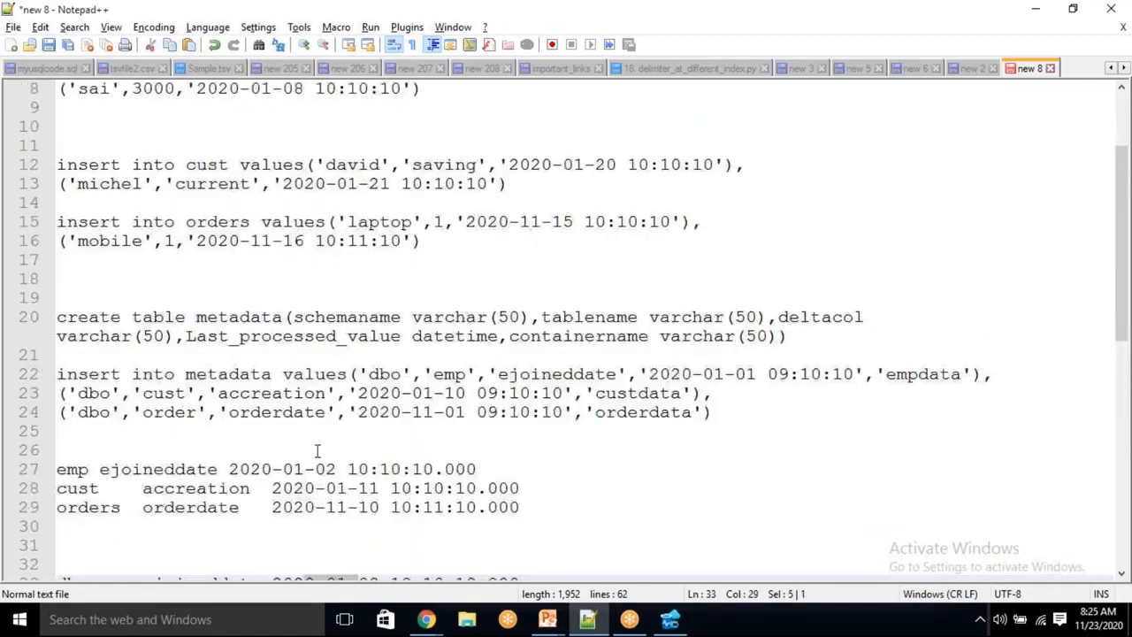
{"action": "scroll", "coordinate": [273, 174], "scroll_direction": "down", "scroll_amount": 2}
{"action": "scroll", "coordinate": [313, 141], "scroll_direction": "up", "scroll_amount": 2}
{"action": "scroll", "coordinate": [390, 126], "scroll_direction": "down", "scroll_amount": 2}
{"action": "scroll", "coordinate": [375, 164], "scroll_direction": "up", "scroll_amount": 4}
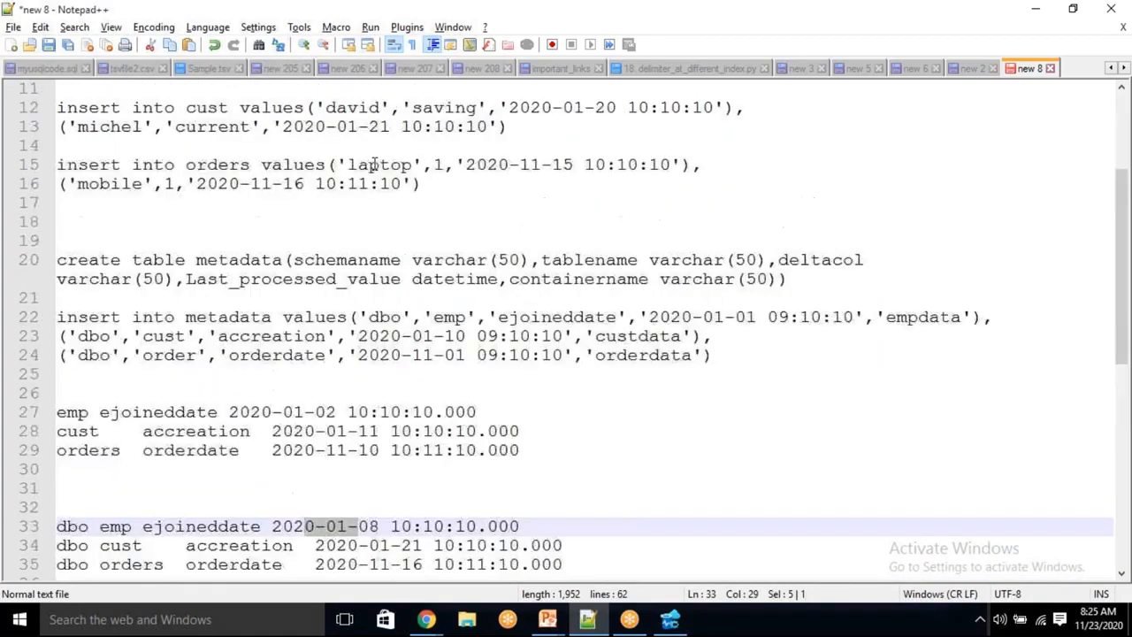
{"action": "left_click_drag", "start_coordinate": [516, 168], "coordinate": [552, 169]}
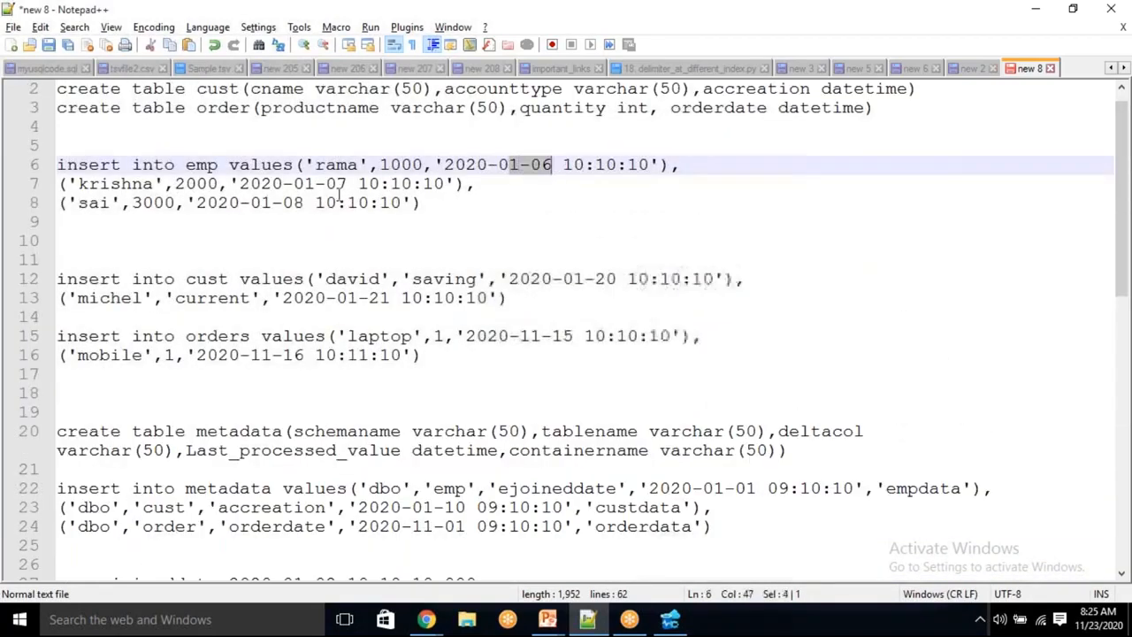
{"action": "left_click_drag", "start_coordinate": [305, 183], "coordinate": [381, 165]}
{"action": "left_click_drag", "start_coordinate": [265, 203], "coordinate": [326, 202]}
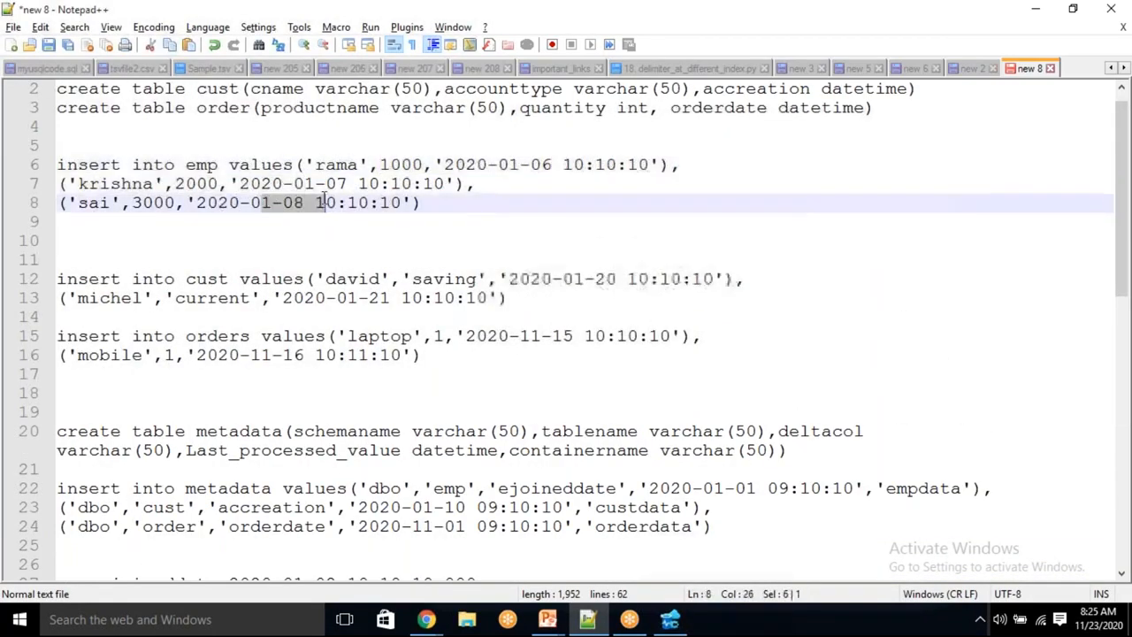
{"action": "scroll", "coordinate": [332, 379], "scroll_direction": "down", "scroll_amount": 3}
Compare the pasted cust and orders last processed dates with the latest dates in their insert statements
{"action": "left_click_drag", "start_coordinate": [326, 527], "coordinate": [403, 545]}
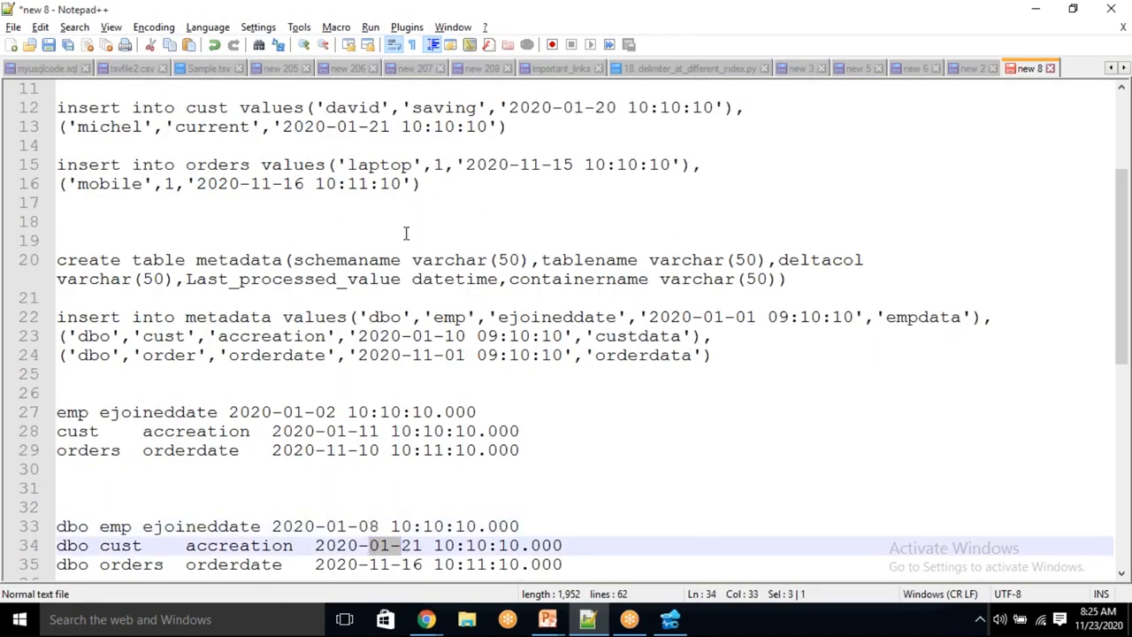
{"action": "left_click_drag", "start_coordinate": [327, 127], "coordinate": [400, 127]}
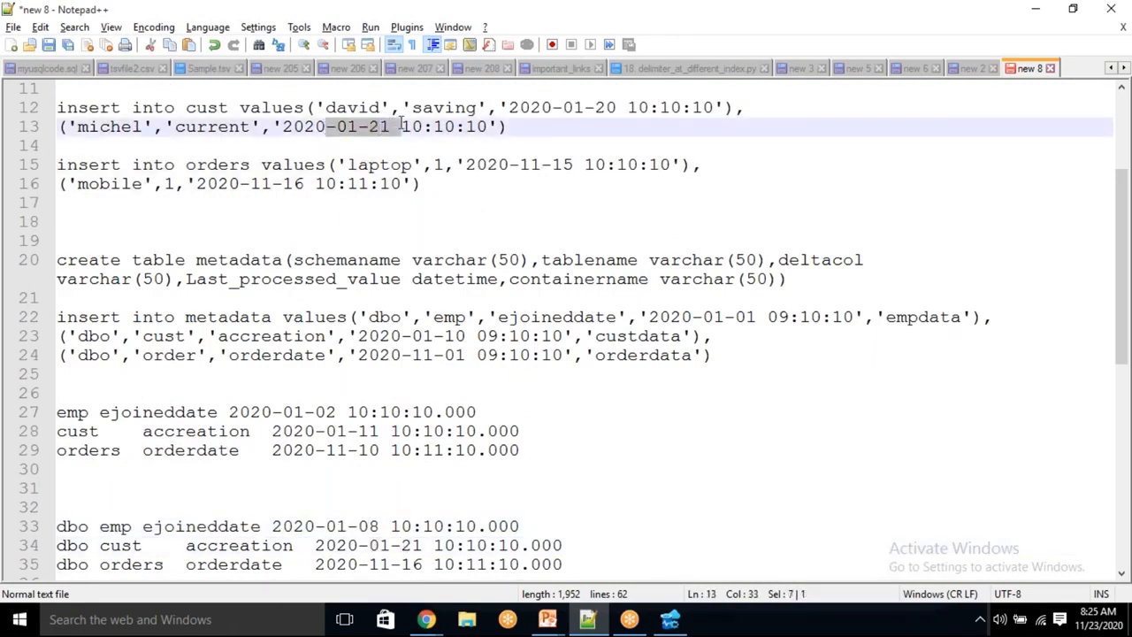
{"action": "double_click", "coordinate": [239, 166]}
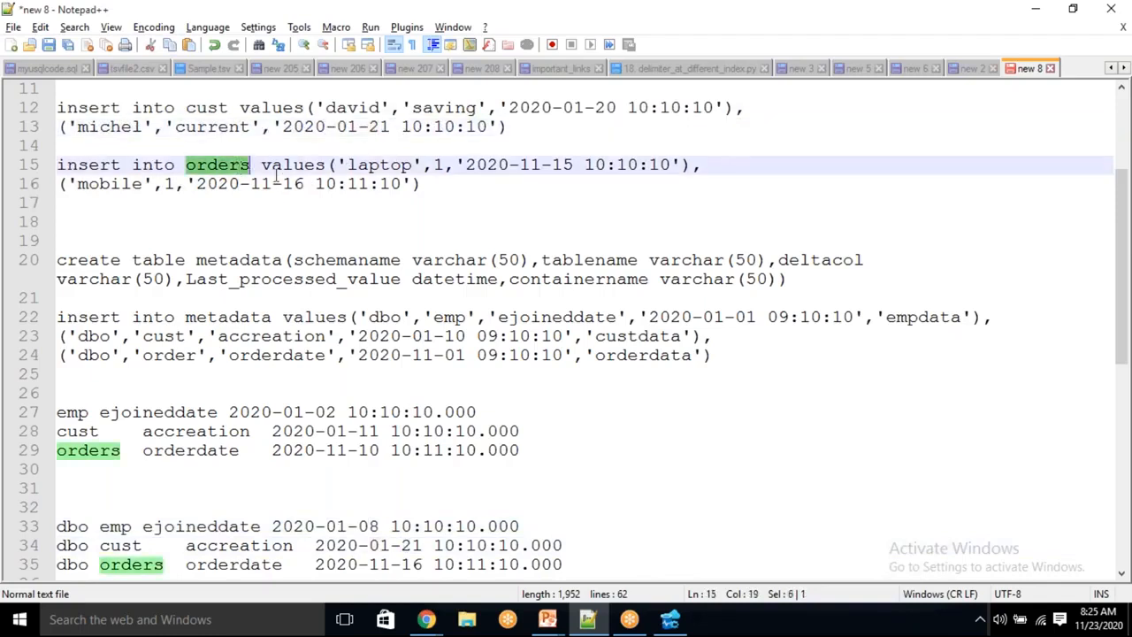
{"action": "left_click_drag", "start_coordinate": [240, 186], "coordinate": [305, 183]}
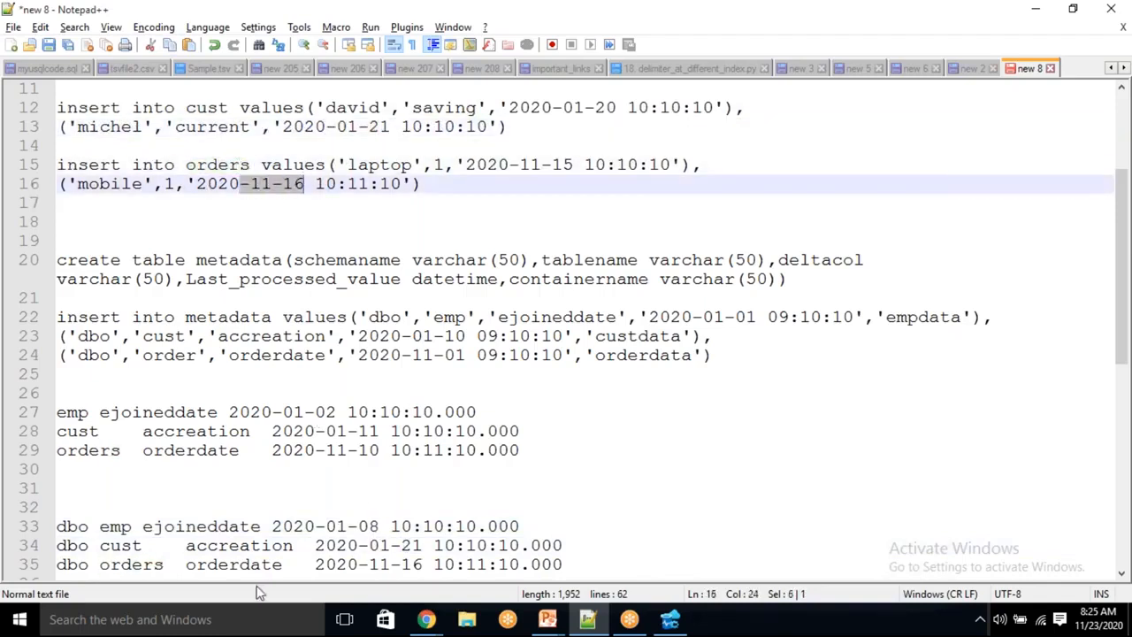
{"action": "double_click", "coordinate": [149, 564]}
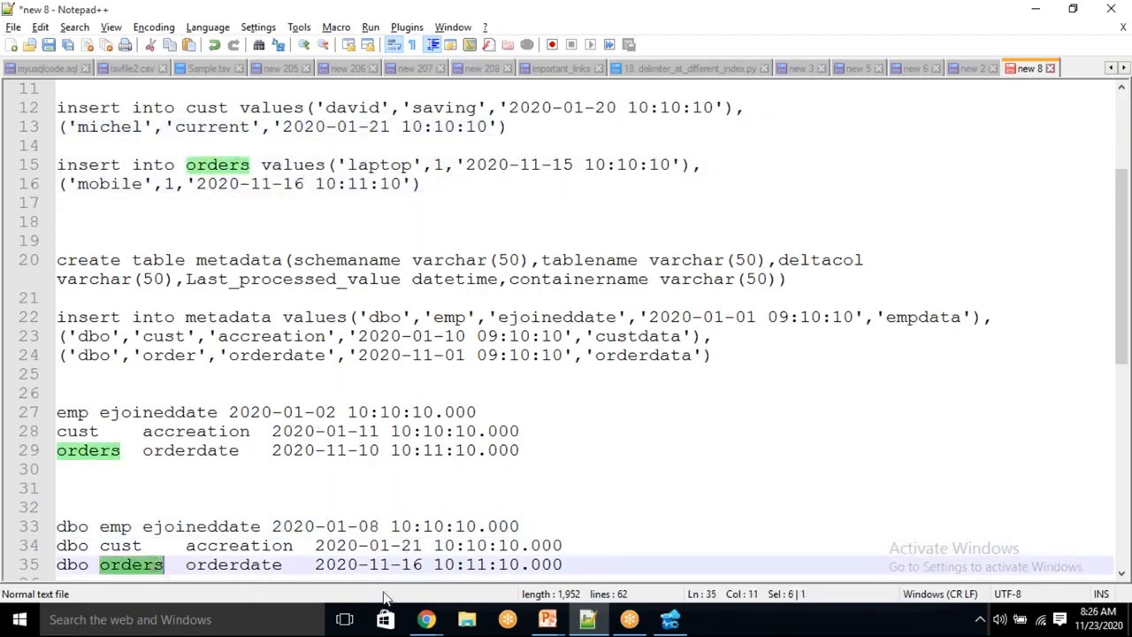
{"action": "left_click_drag", "start_coordinate": [350, 566], "coordinate": [434, 563]}
{"action": "left_click_drag", "start_coordinate": [572, 563], "coordinate": [88, 526]}
Switch to the Azure portal in Chrome and refresh the container list of the cloudpandithstorageinc storage account
{"action": "left_click", "coordinate": [426, 622]}
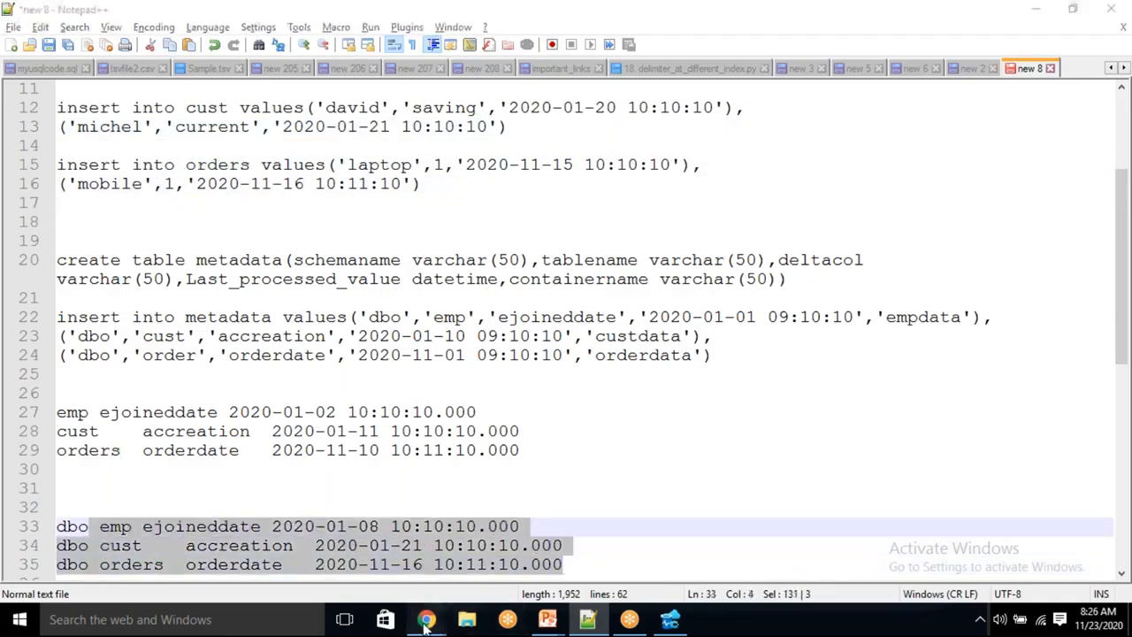
{"action": "left_click", "coordinate": [486, 570]}
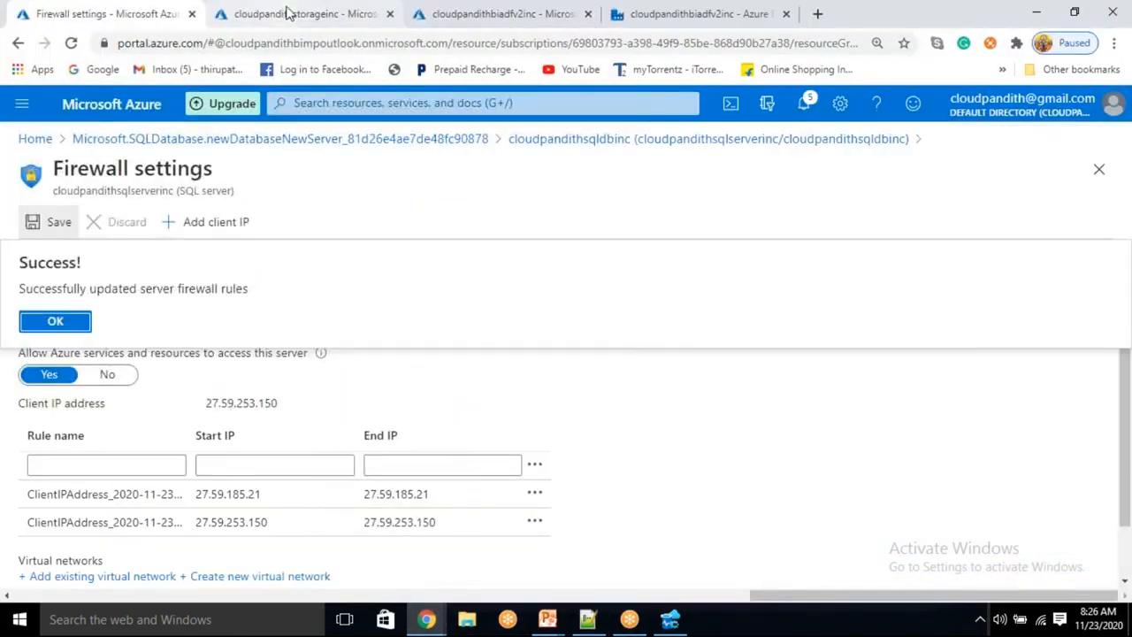
{"action": "left_click", "coordinate": [287, 12]}
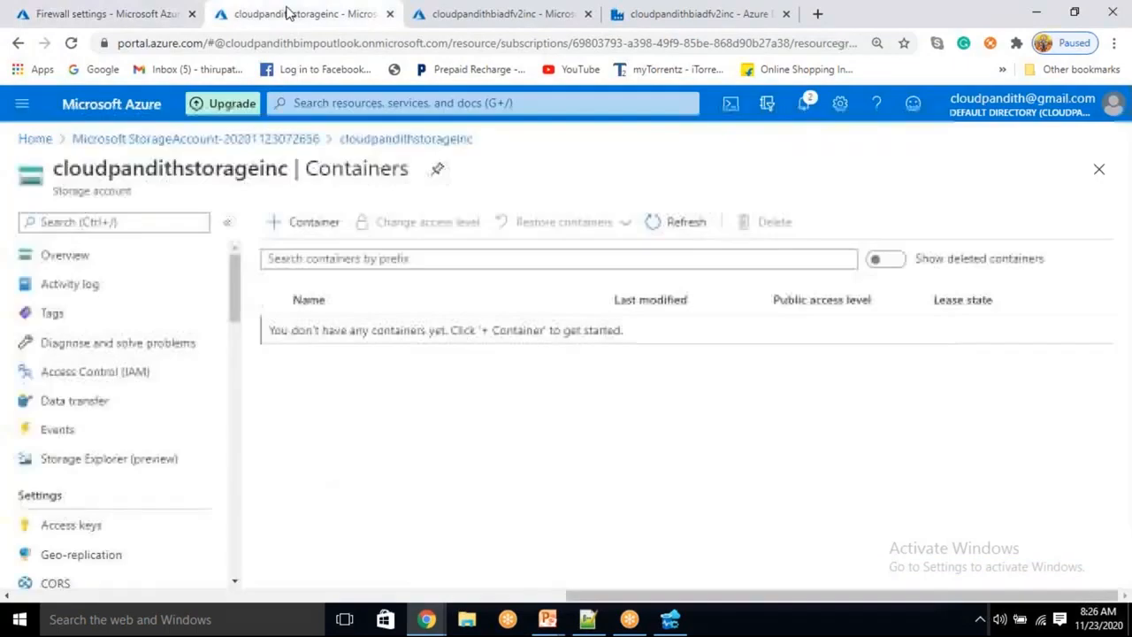
{"action": "left_click", "coordinate": [665, 232]}
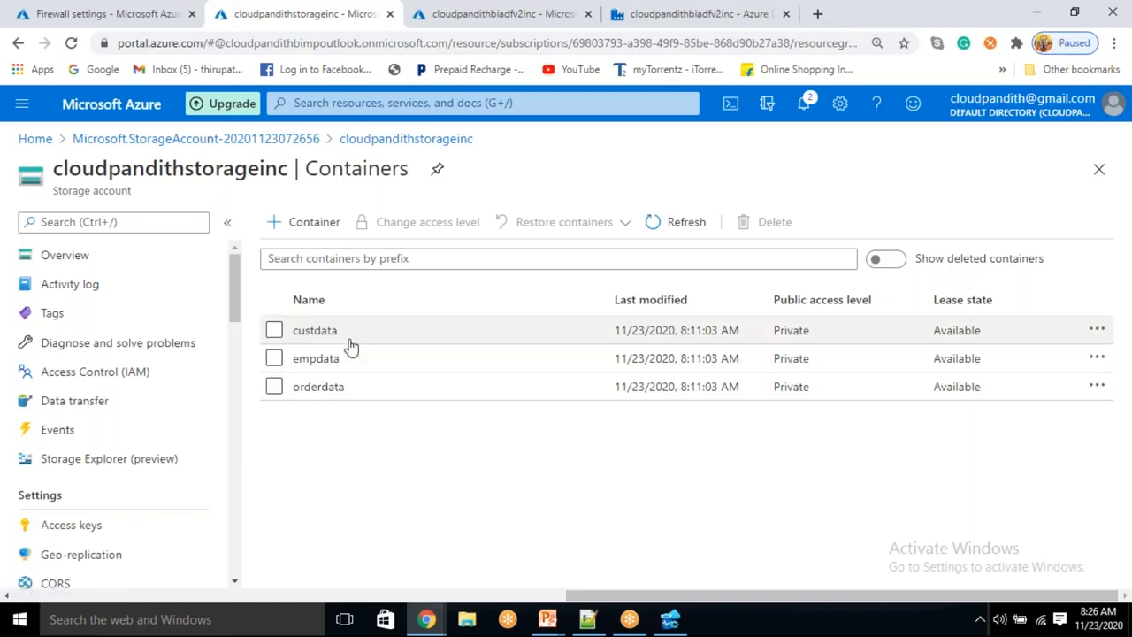
Open the custdata container and examine the modified times of its blobs
{"action": "left_click", "coordinate": [338, 333]}
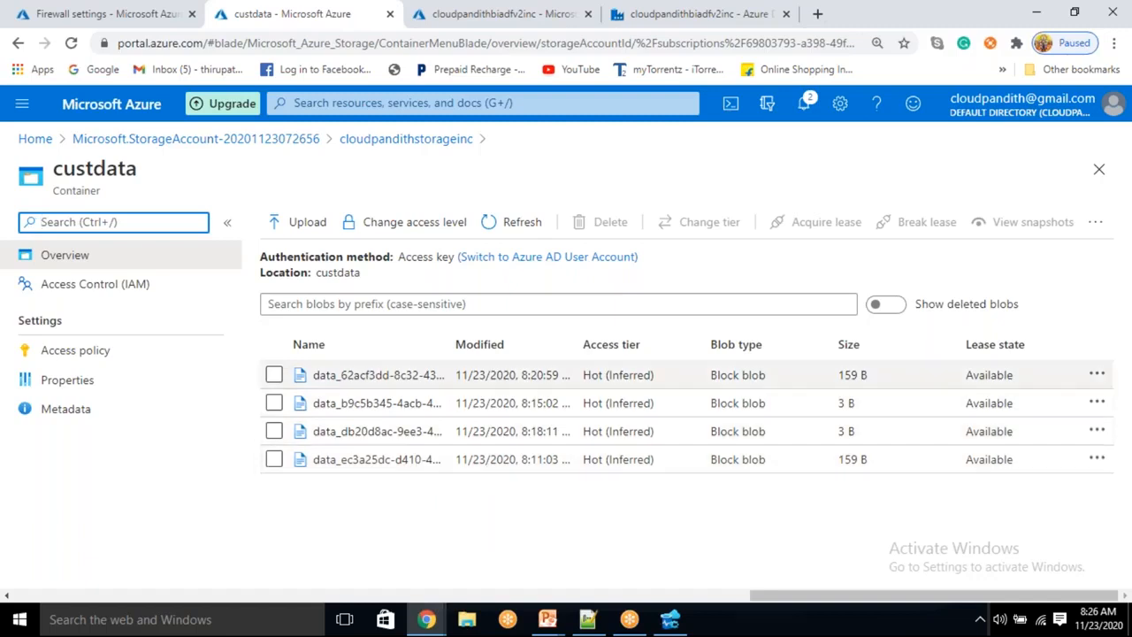
{"action": "double_click", "coordinate": [530, 460]}
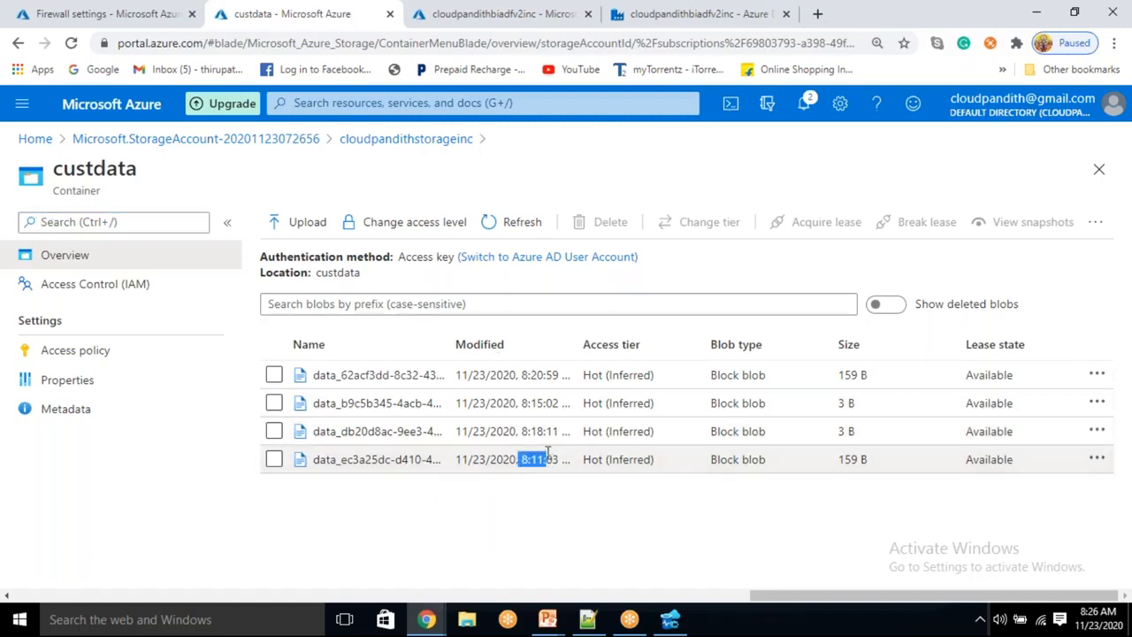
{"action": "double_click", "coordinate": [554, 405]}
{"action": "double_click", "coordinate": [539, 432]}
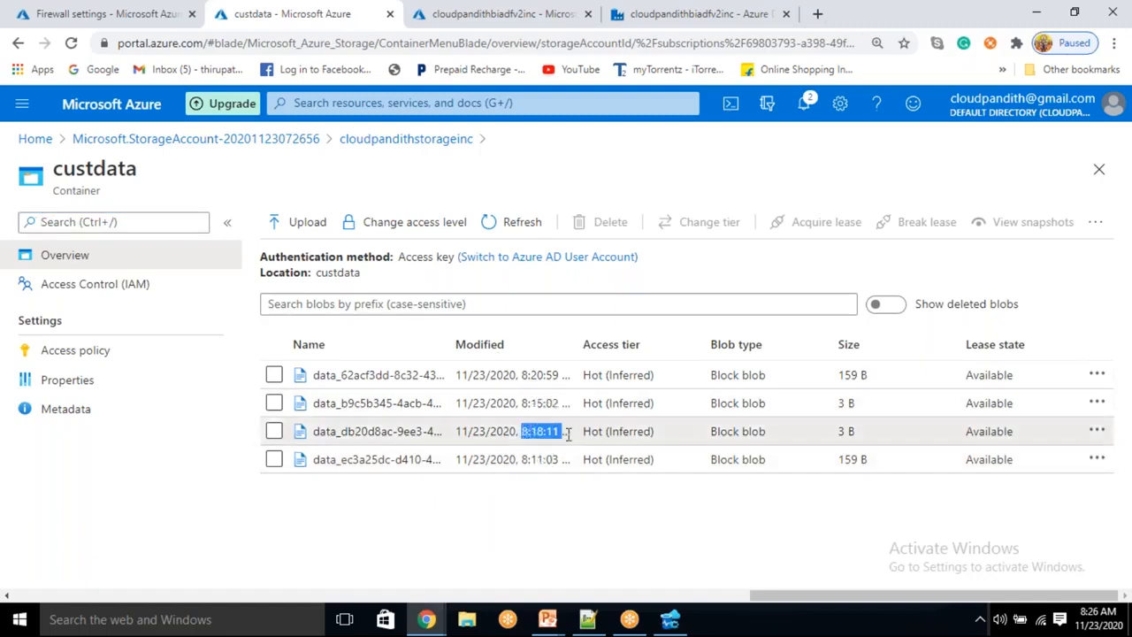
{"action": "left_click_drag", "start_coordinate": [520, 375], "coordinate": [550, 388]}
Open the contents of the custdata blob modified at 8:11:03 and review its customer rows
{"action": "left_click", "coordinate": [391, 462]}
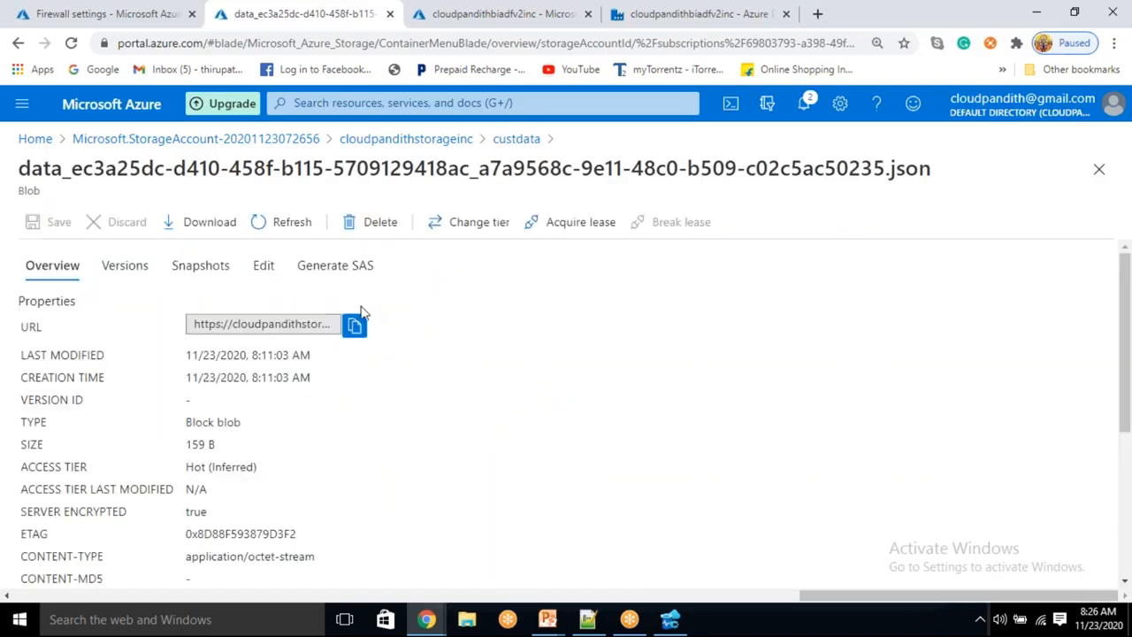
{"action": "left_click", "coordinate": [265, 266]}
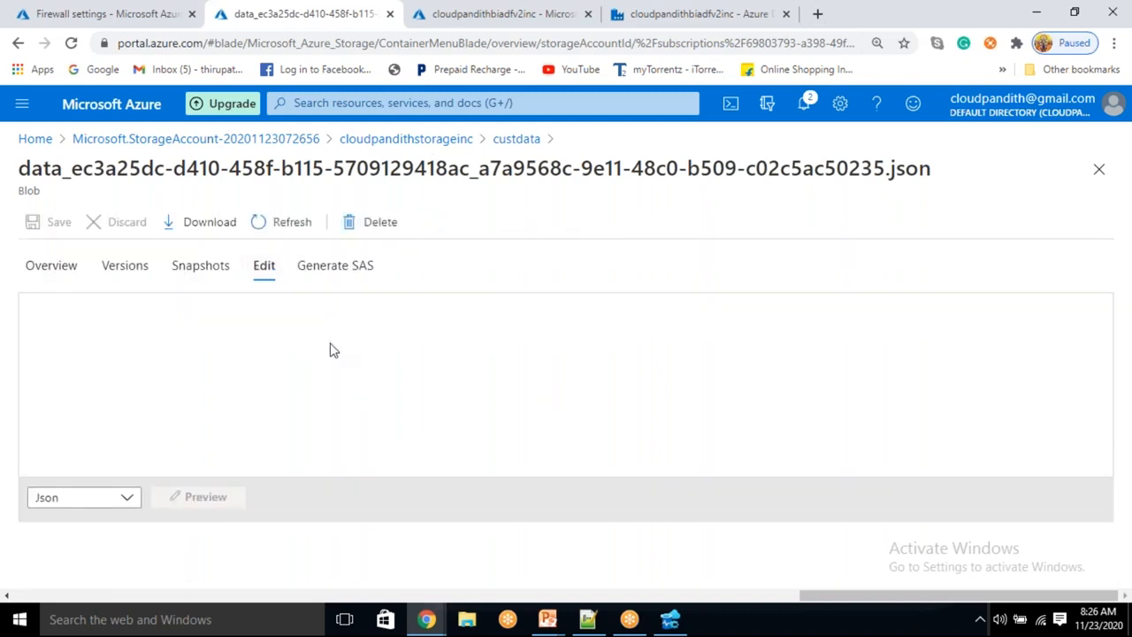
{"action": "left_click", "coordinate": [678, 314]}
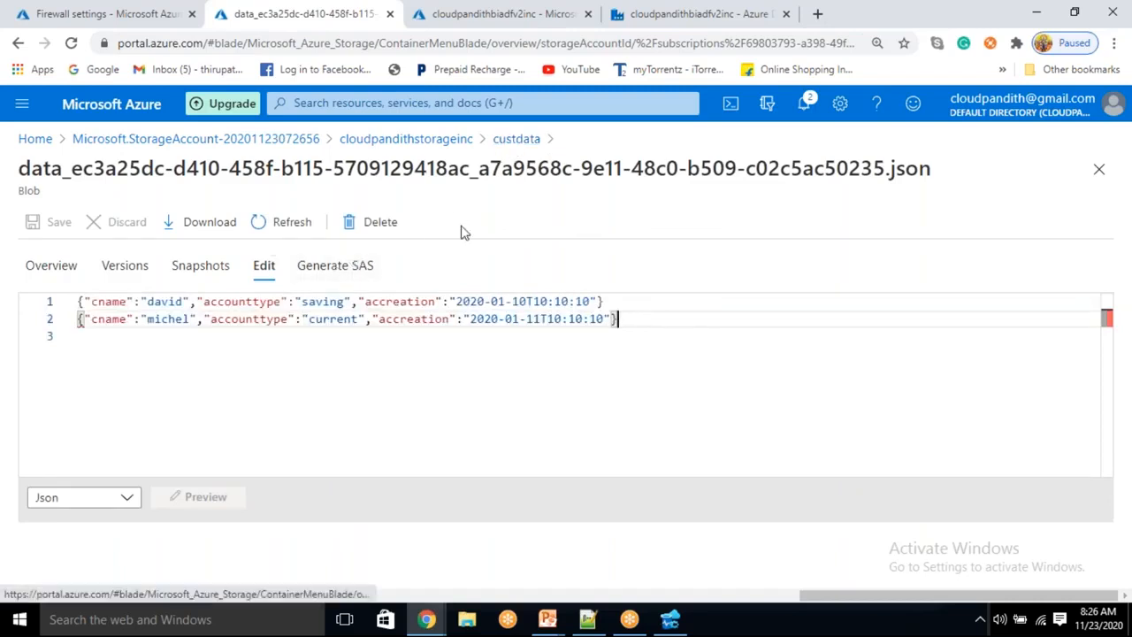
{"action": "left_click_drag", "start_coordinate": [638, 312], "coordinate": [17, 312]}
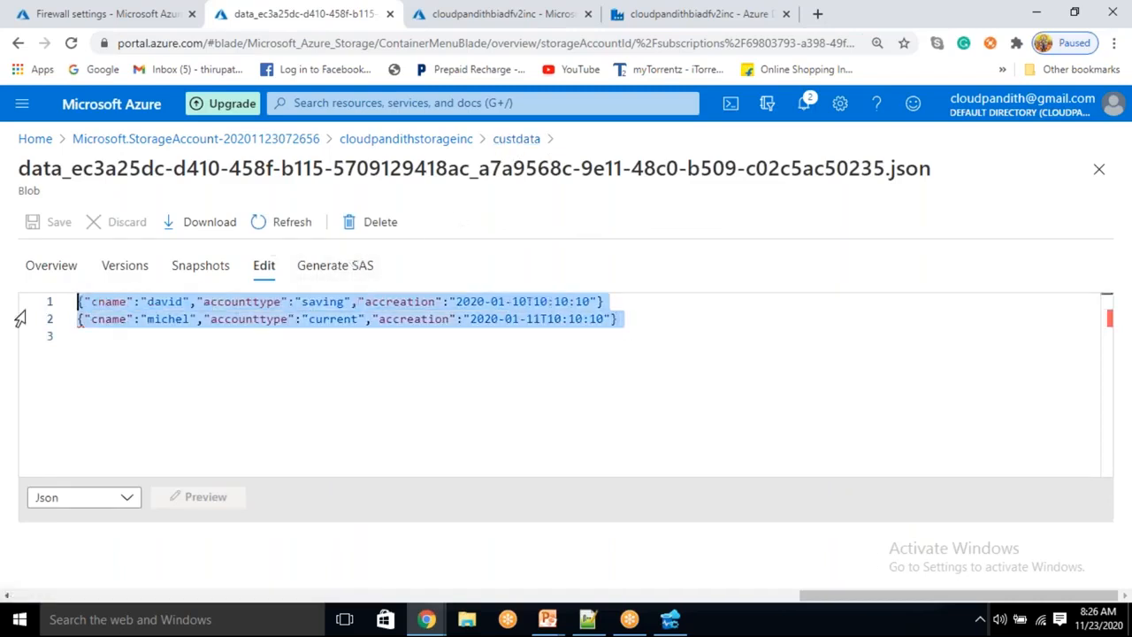
{"action": "left_click", "coordinate": [304, 358]}
{"action": "key", "text": "ctrl+a"}
{"action": "left_click", "coordinate": [230, 361]}
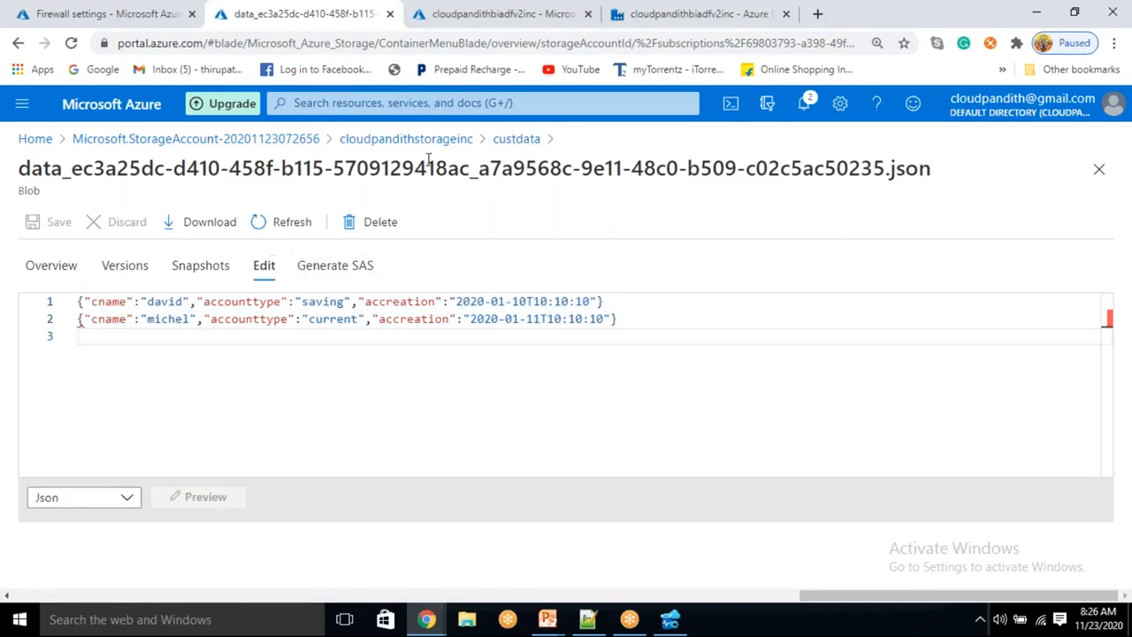
Return to custdata, check the 8:15:02 blob's size, and examine the accreation dates in the contents of the blob modified at 8:20:59
{"action": "left_click", "coordinate": [515, 141]}
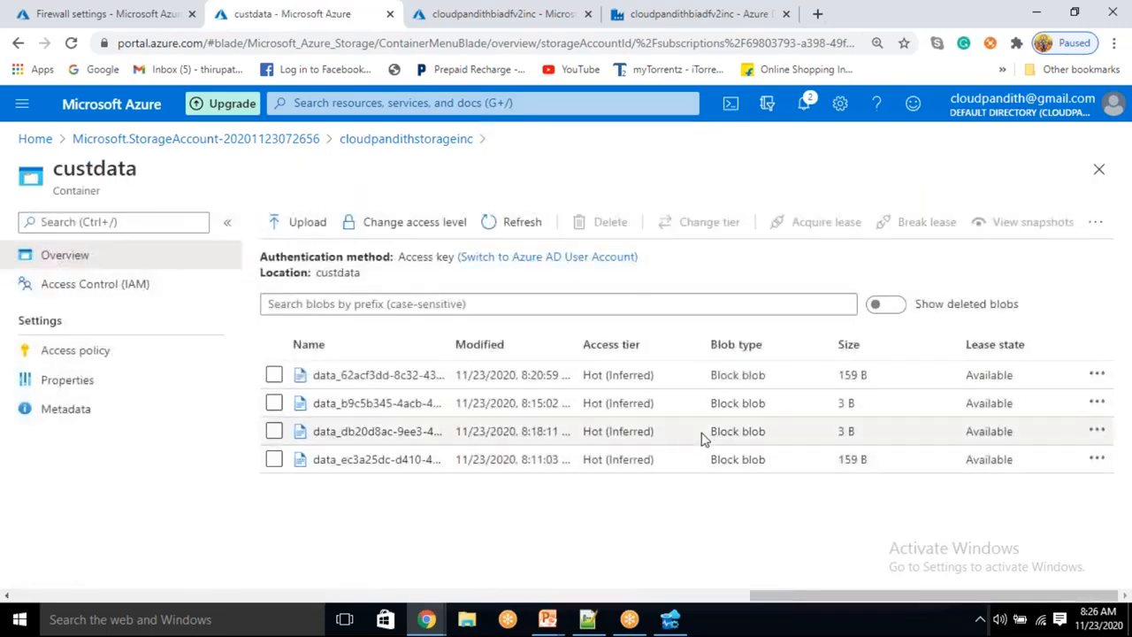
{"action": "left_click_drag", "start_coordinate": [883, 430], "coordinate": [814, 404]}
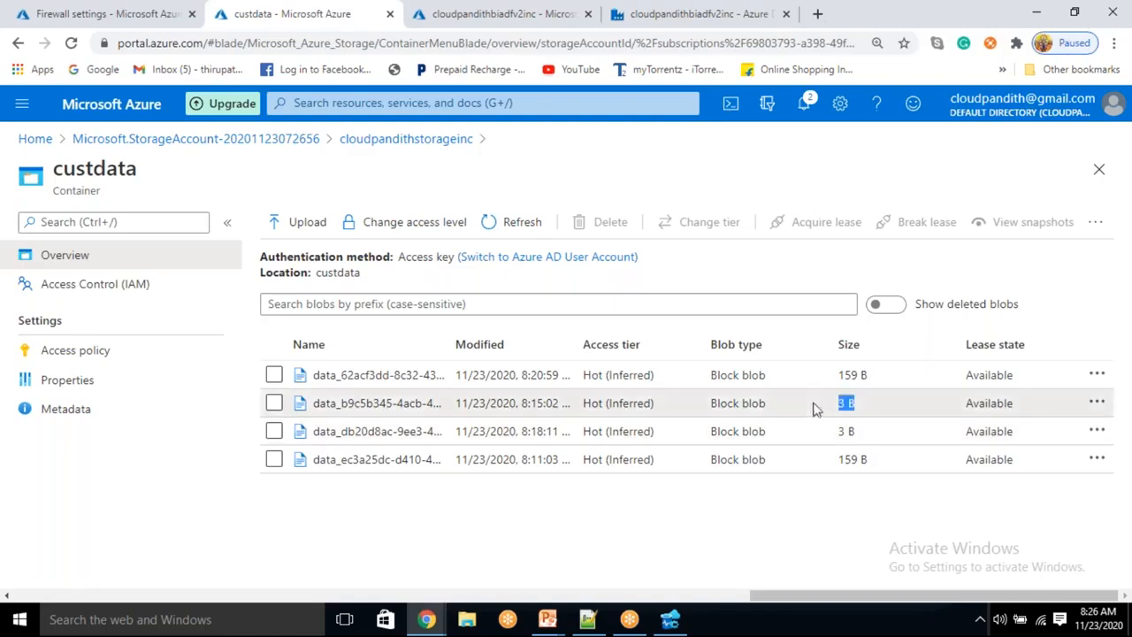
{"action": "left_click", "coordinate": [370, 379]}
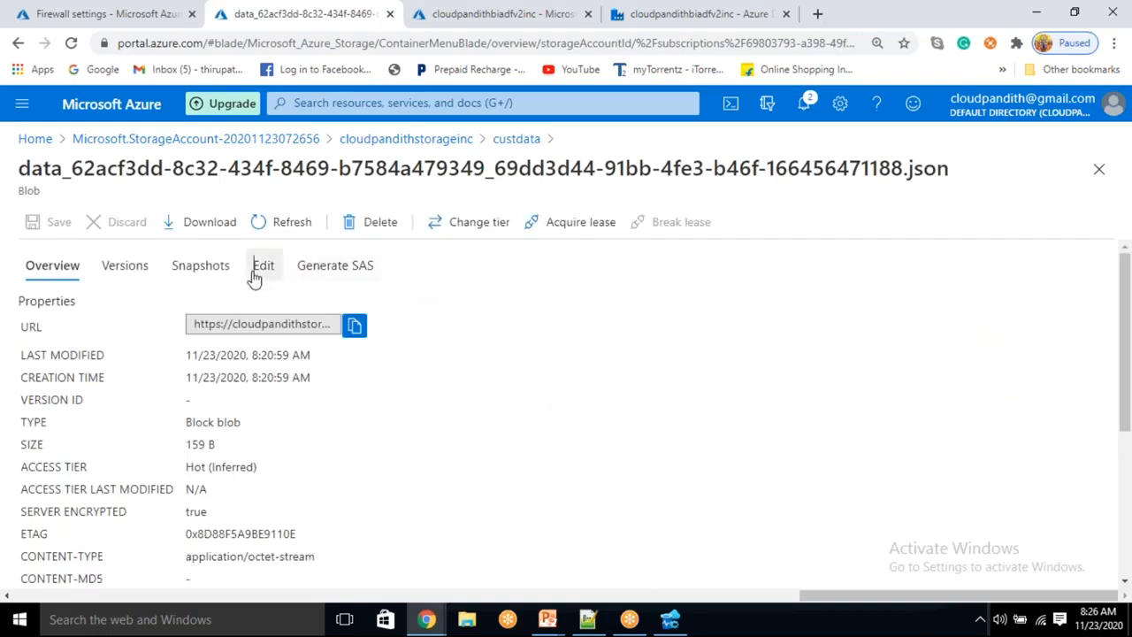
{"action": "left_click", "coordinate": [257, 270]}
{"action": "left_click", "coordinate": [274, 374]}
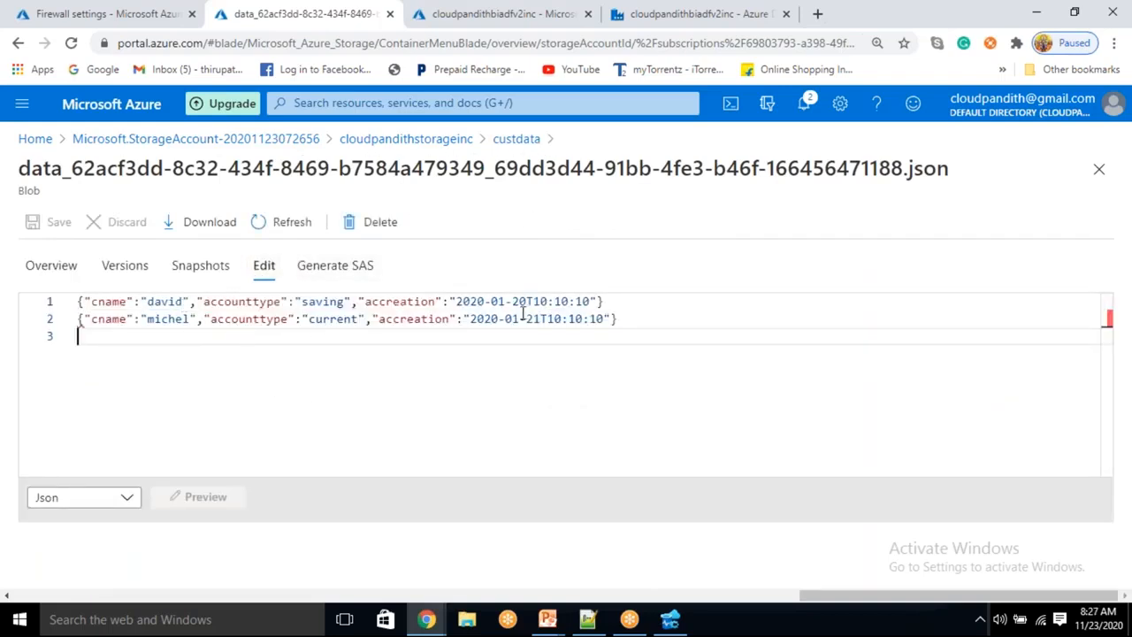
{"action": "left_click_drag", "start_coordinate": [513, 320], "coordinate": [536, 320]}
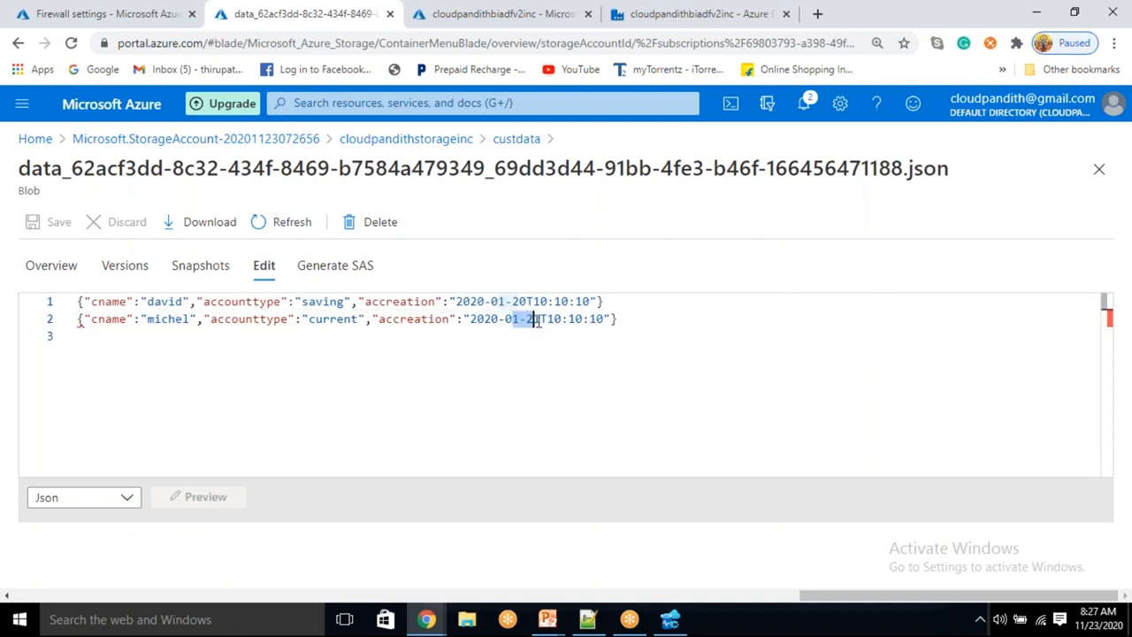
Open the empdata container and review the employee rows in the contents of its blob modified at 8:11:03
{"action": "left_click", "coordinate": [443, 143]}
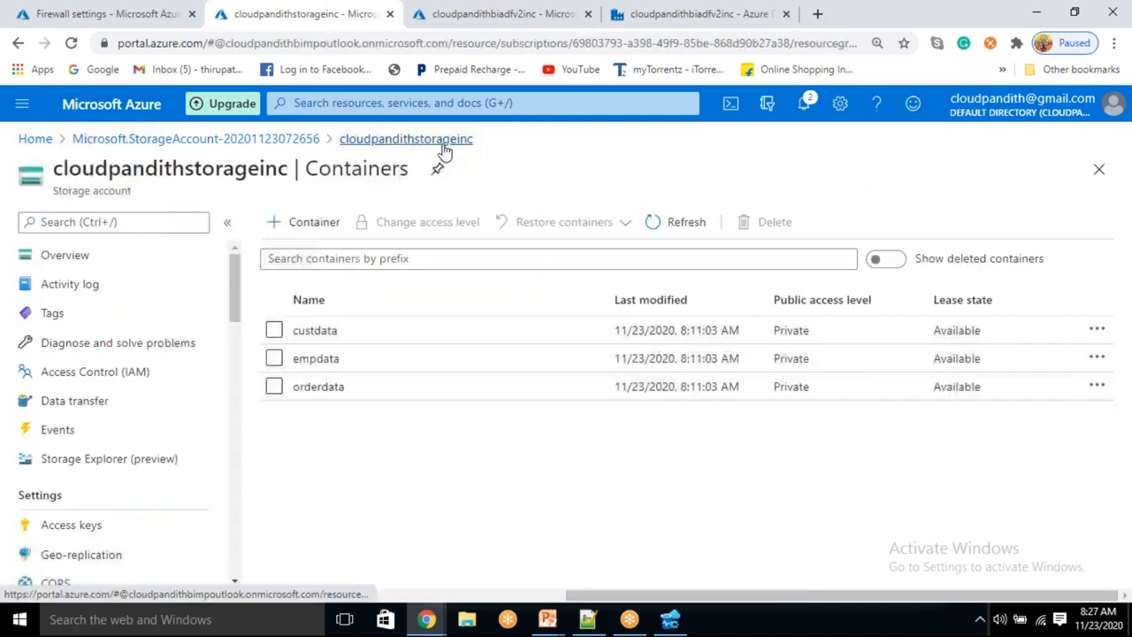
{"action": "left_click", "coordinate": [329, 360]}
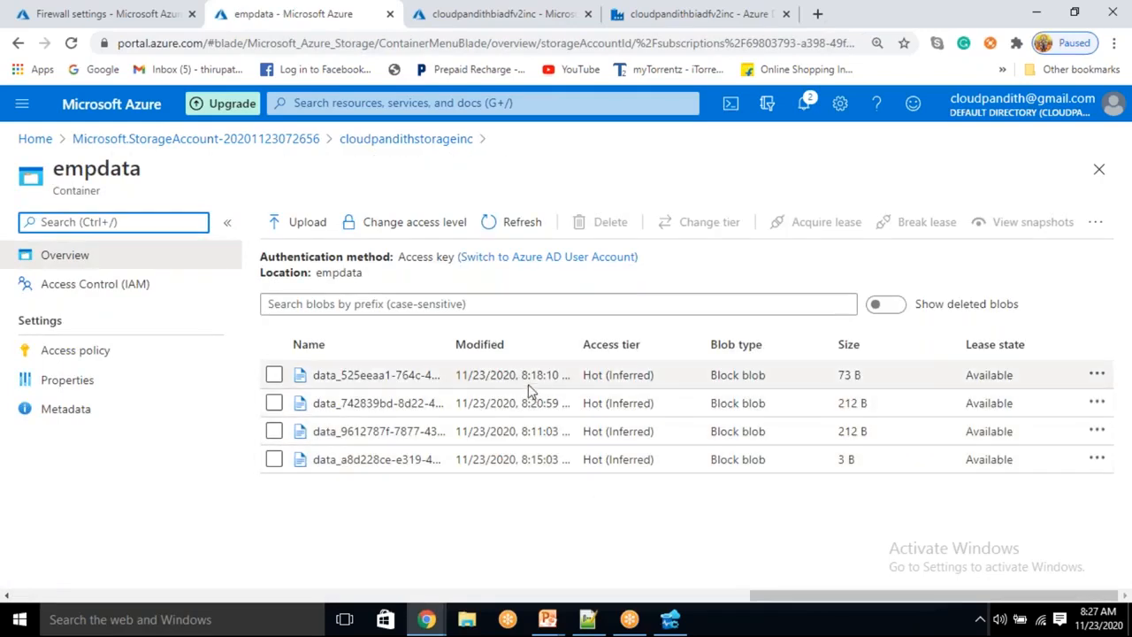
{"action": "left_click", "coordinate": [379, 435]}
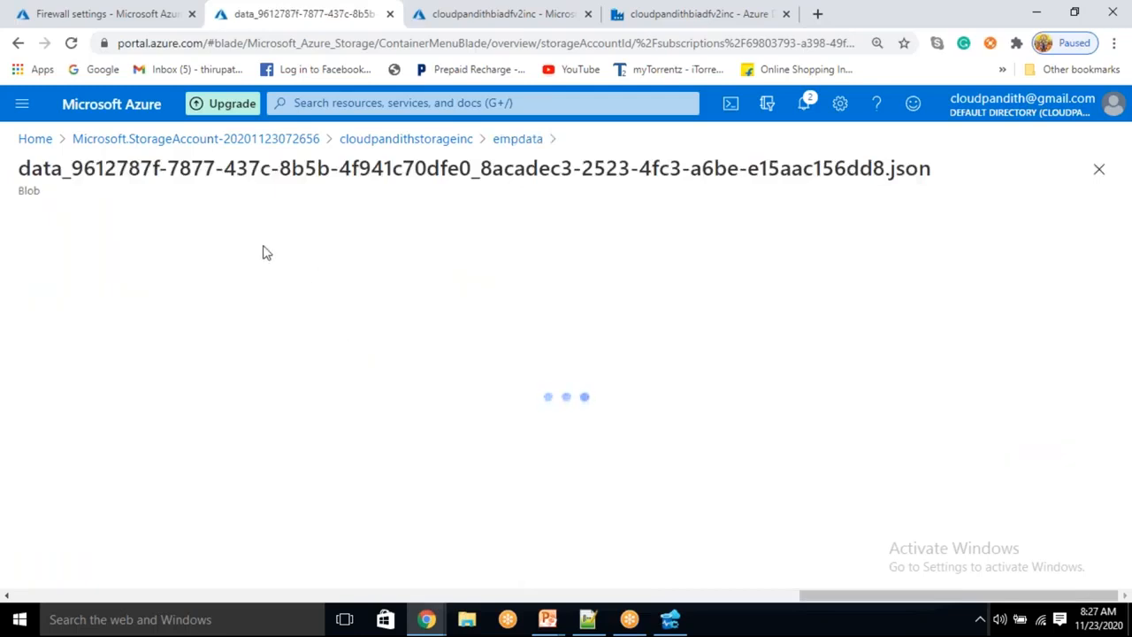
{"action": "left_click", "coordinate": [270, 271]}
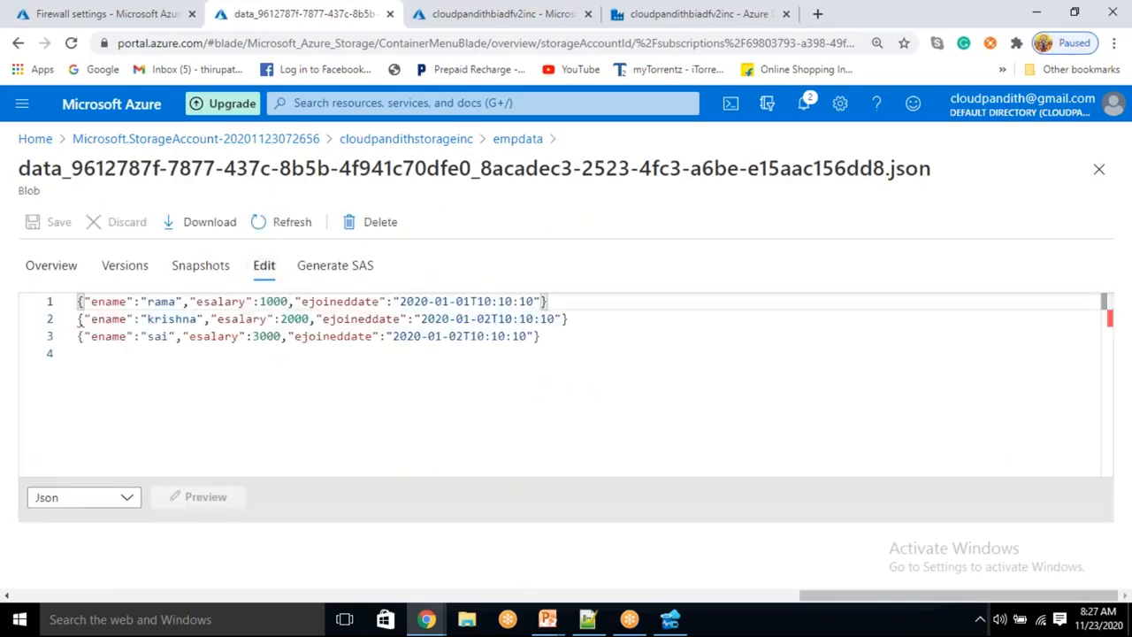
{"action": "key", "text": "ctrl+a"}
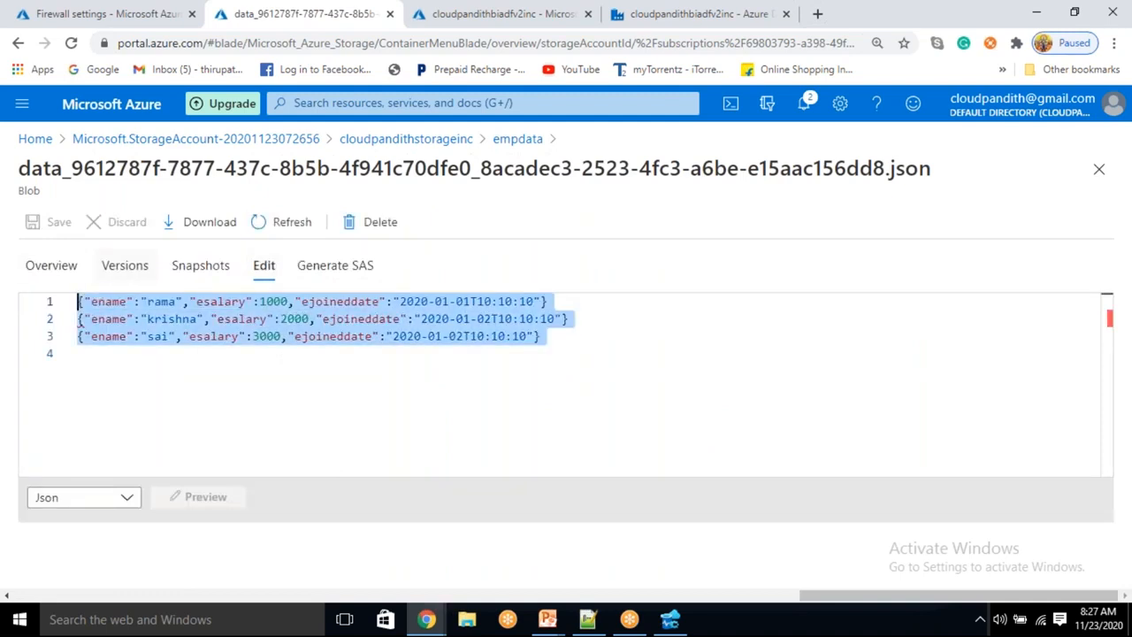
Return to empdata, check the 8:15:03 blob's size, and review the contents of the blob modified at 8:18:10
{"action": "left_click", "coordinate": [518, 141]}
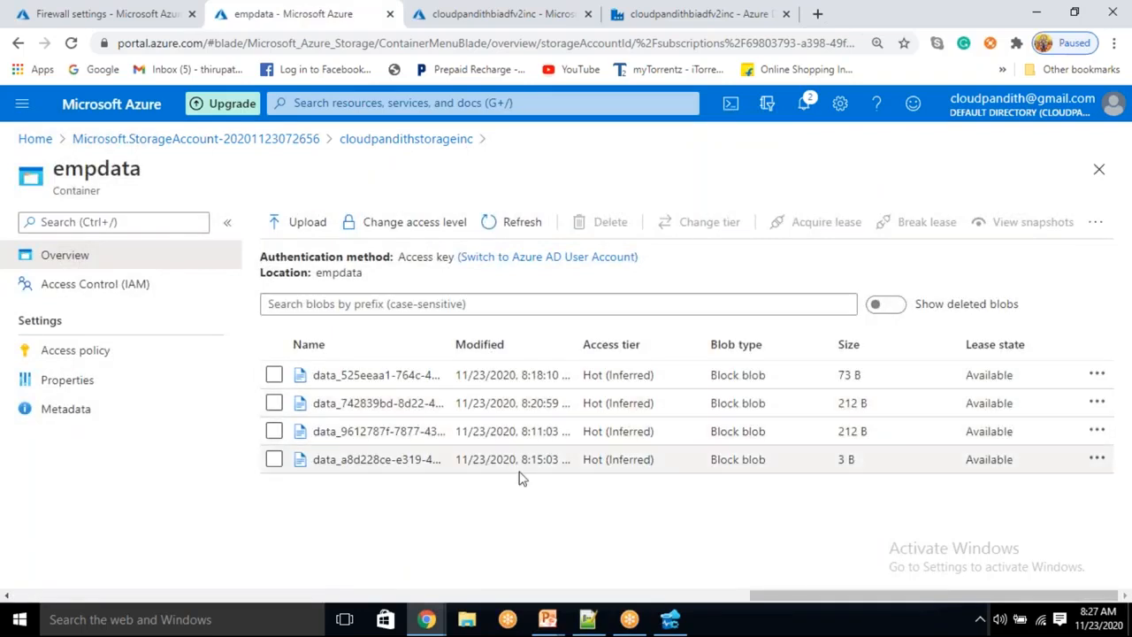
{"action": "left_click_drag", "start_coordinate": [882, 458], "coordinate": [816, 463]}
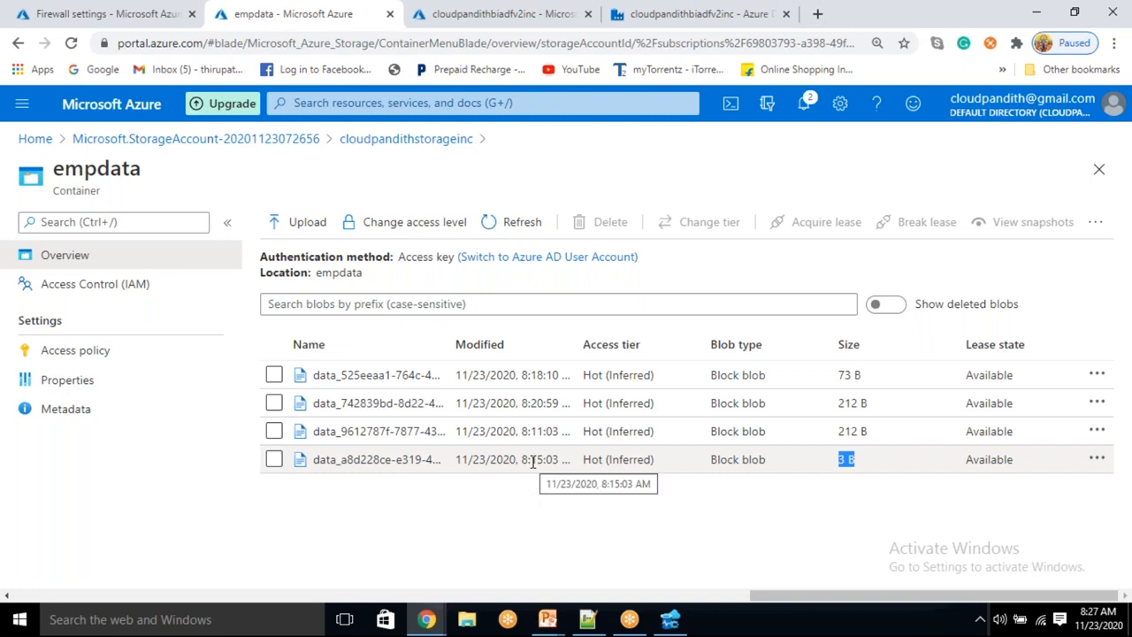
{"action": "left_click", "coordinate": [405, 379]}
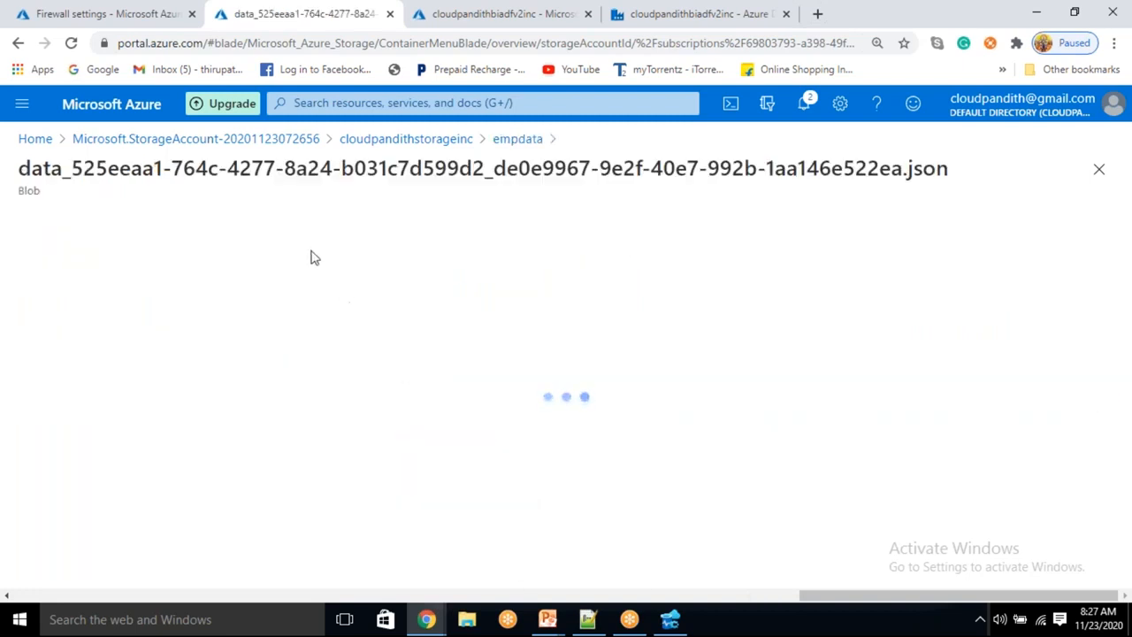
{"action": "left_click", "coordinate": [264, 264]}
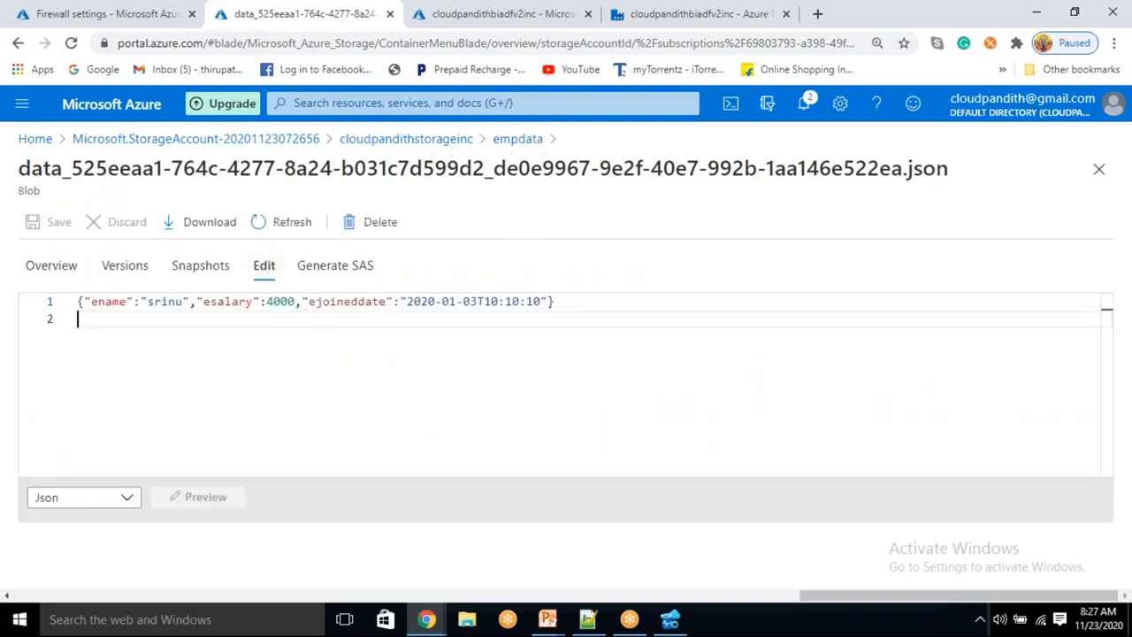
Examine the ejoineddate values in the empdata blob modified at 8:20:59, and return to the storage account's container list
{"action": "left_click", "coordinate": [518, 139]}
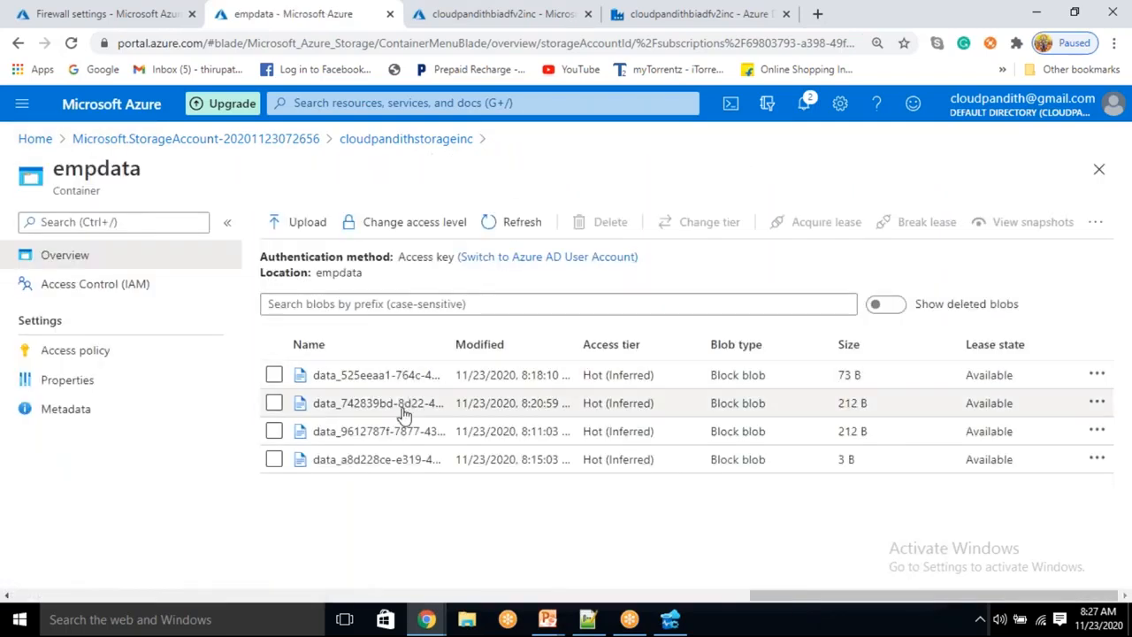
{"action": "left_click", "coordinate": [403, 408]}
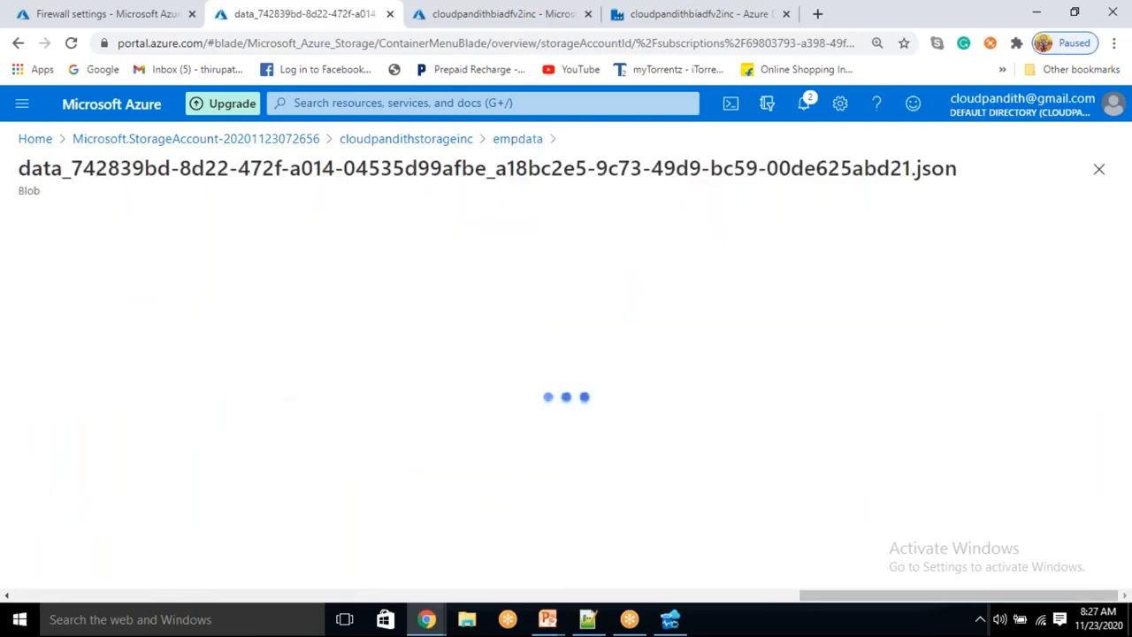
{"action": "left_click", "coordinate": [267, 265]}
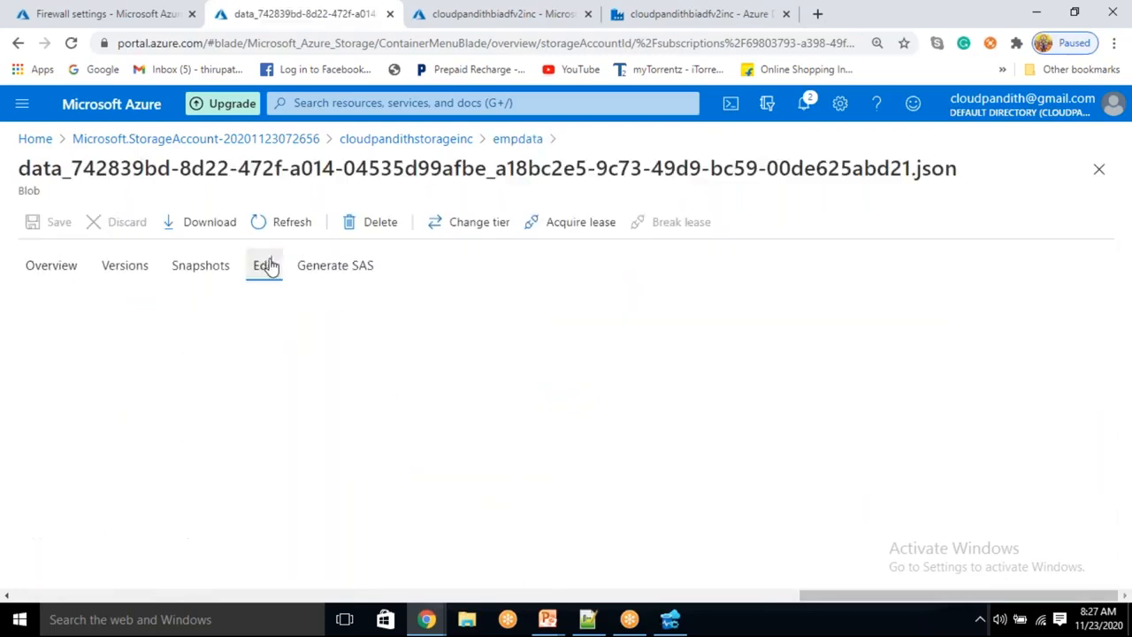
{"action": "left_click_drag", "start_coordinate": [610, 351], "coordinate": [381, 319]}
{"action": "key", "text": "ctrl+a"}
{"action": "left_click", "coordinate": [572, 351]}
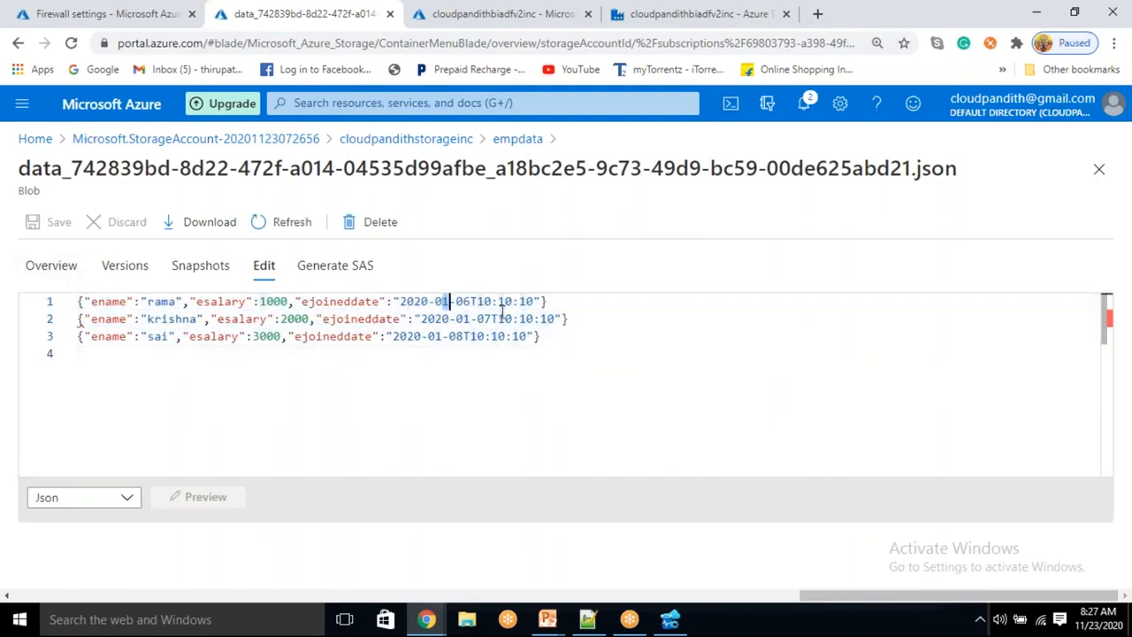
{"action": "left_click_drag", "start_coordinate": [442, 302], "coordinate": [500, 318]}
{"action": "double_click", "coordinate": [454, 340]}
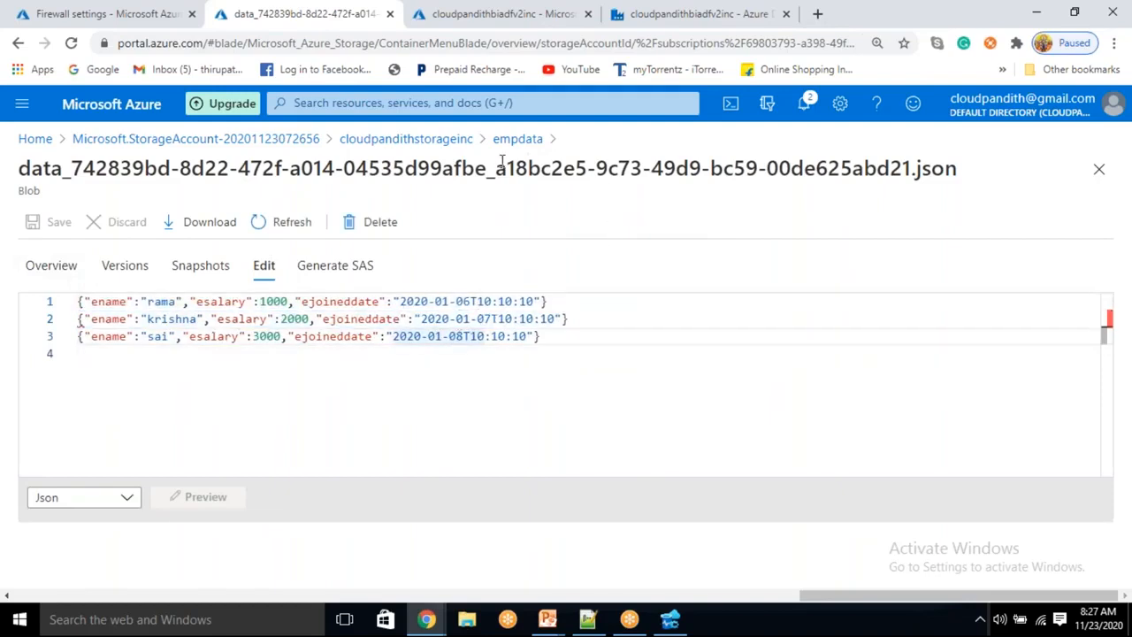
{"action": "left_click", "coordinate": [447, 141]}
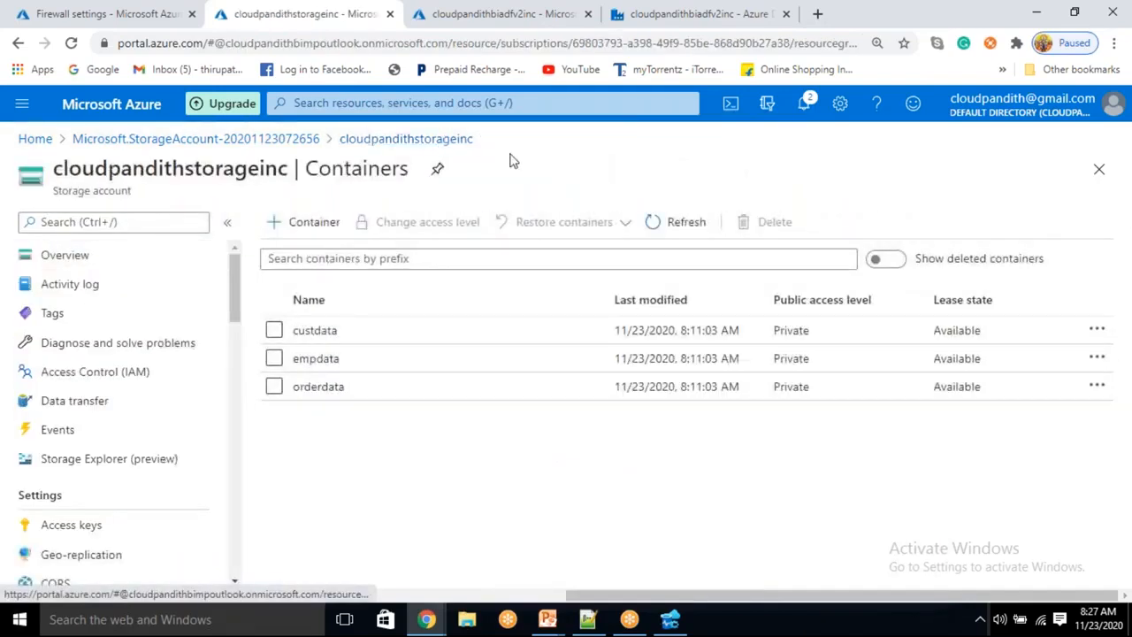